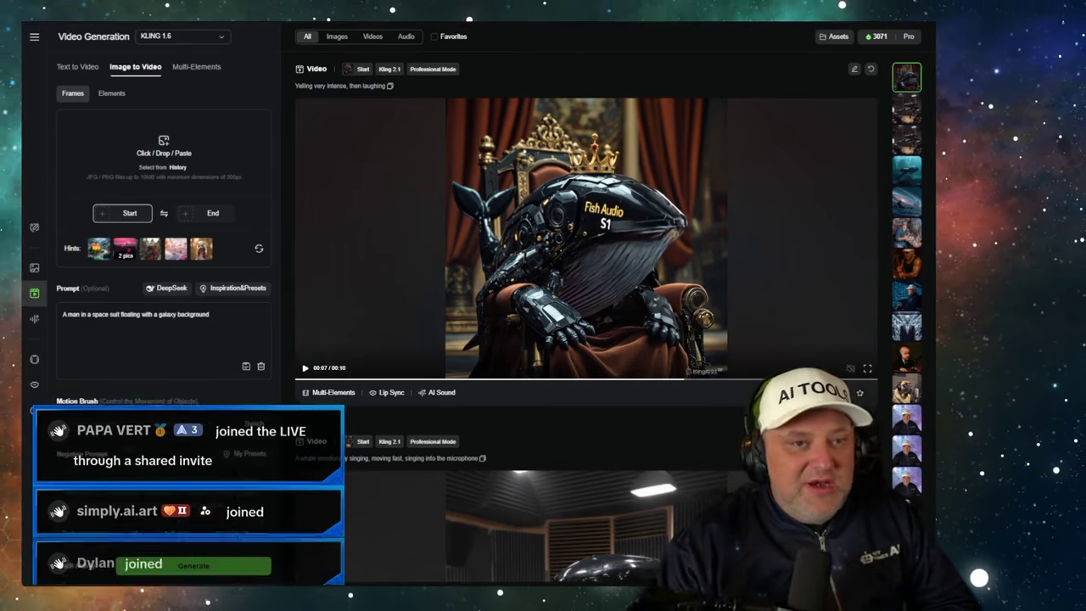
- Pause the crowned whale video and switch to the 'Kling 2.1 vs Veo 3' cost sheet
key(space)
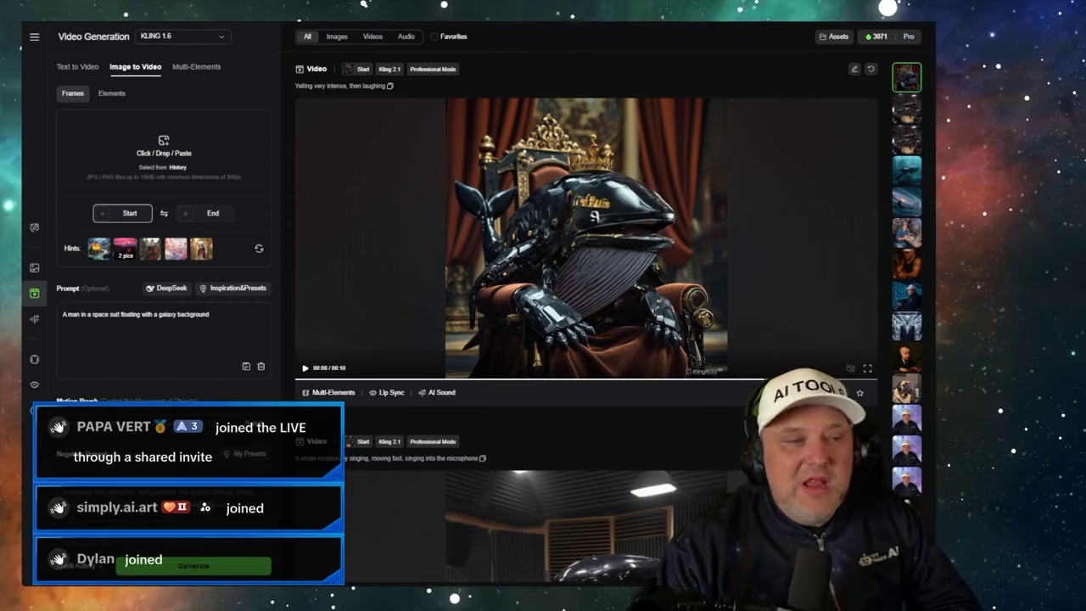
key(ctrl+Tab)
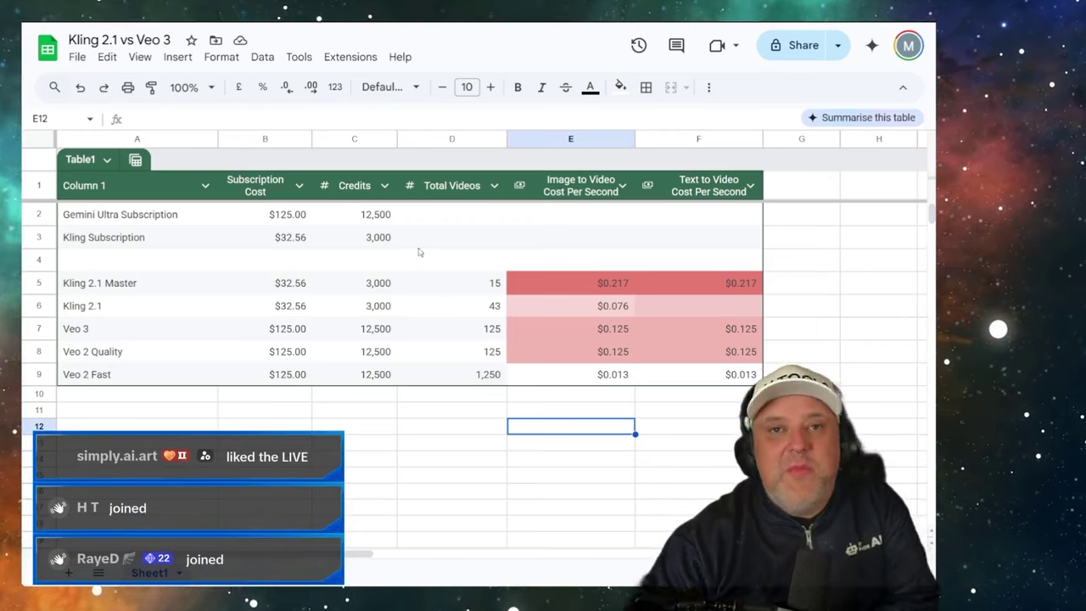
click(283, 222)
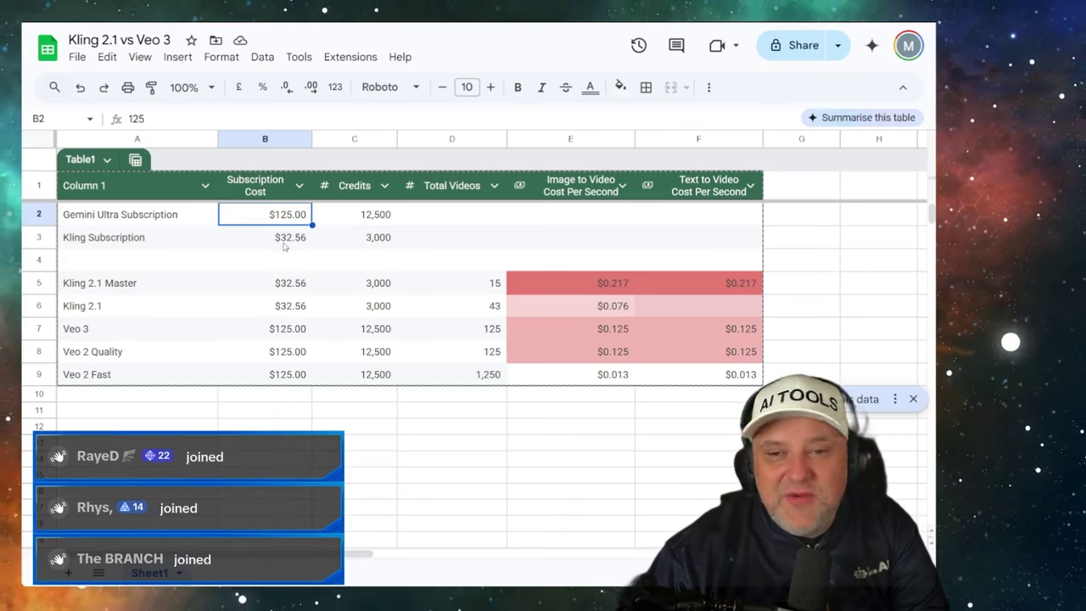
click(285, 244)
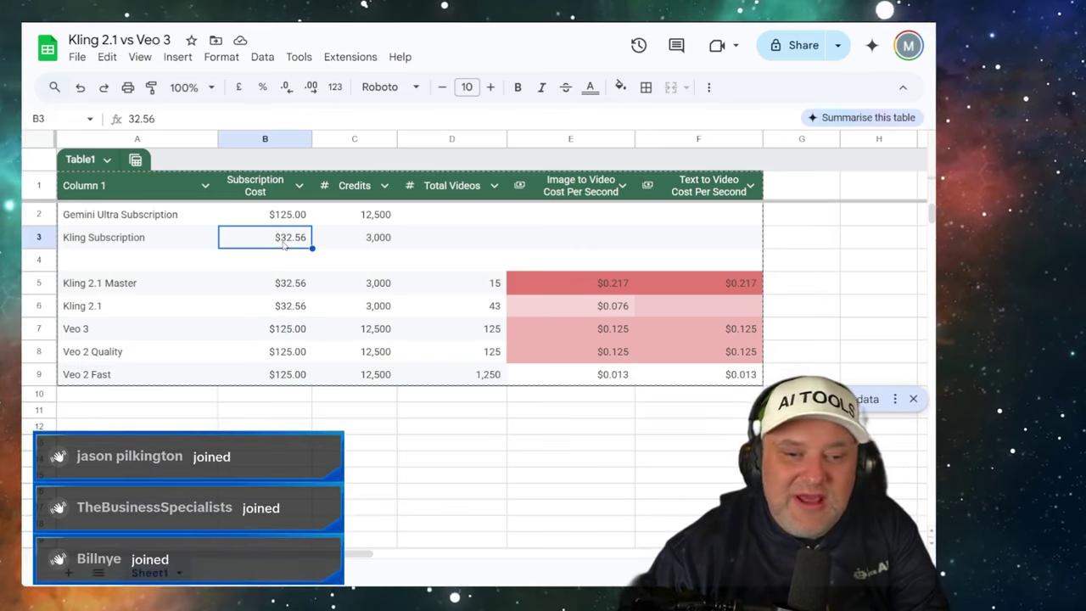
click(353, 219)
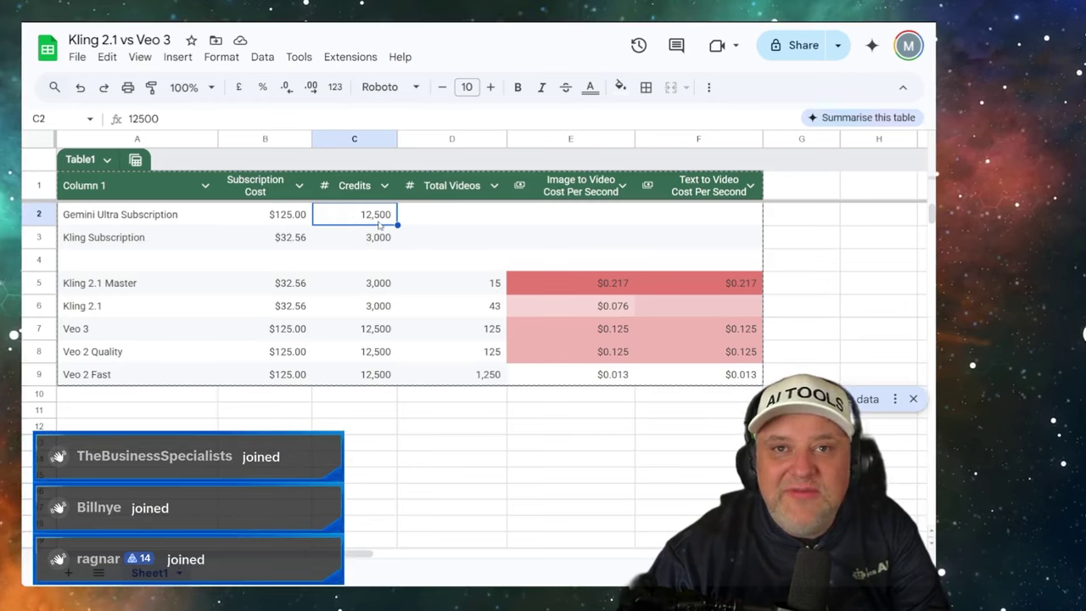
click(379, 241)
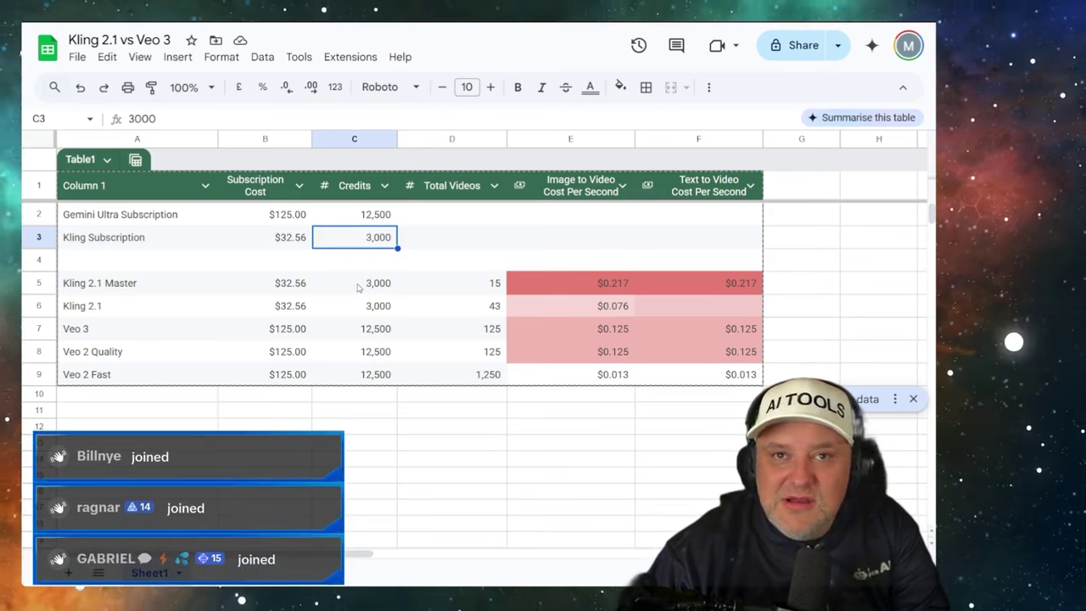
click(356, 286)
click(179, 288)
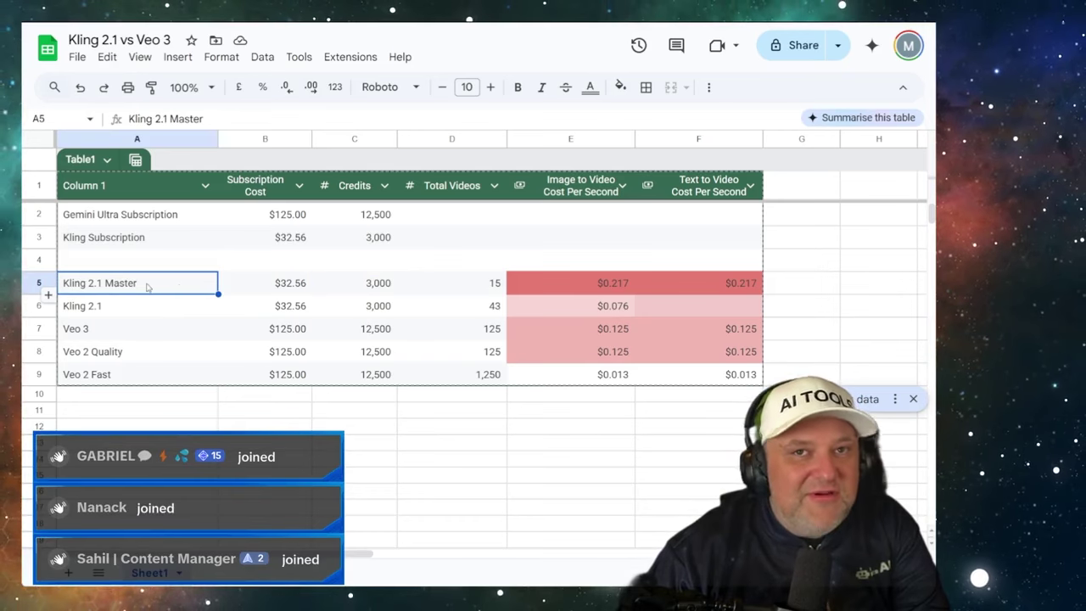
click(375, 290)
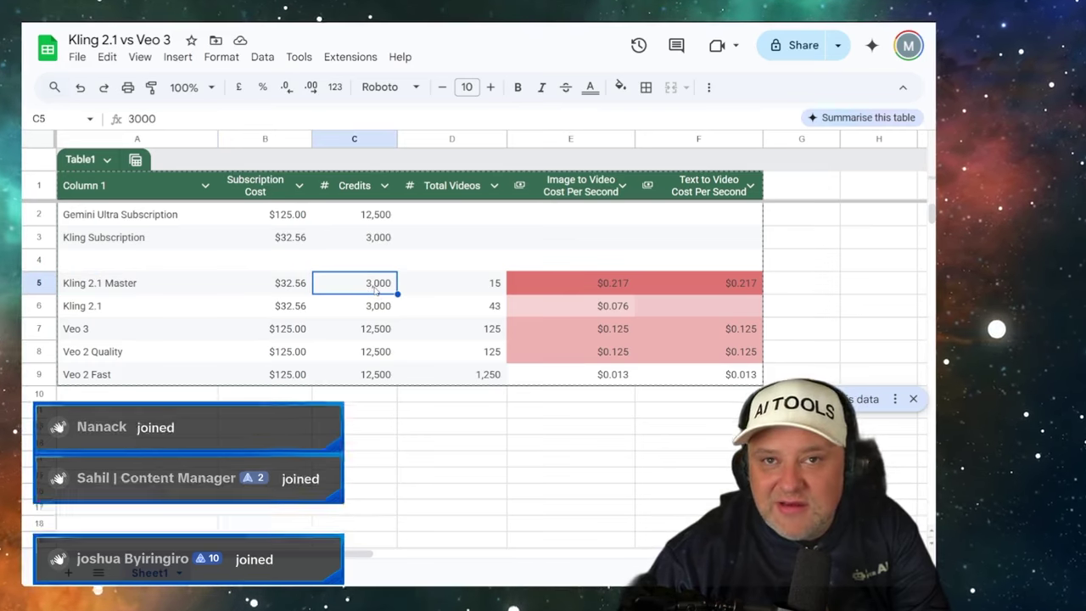
click(179, 309)
click(370, 311)
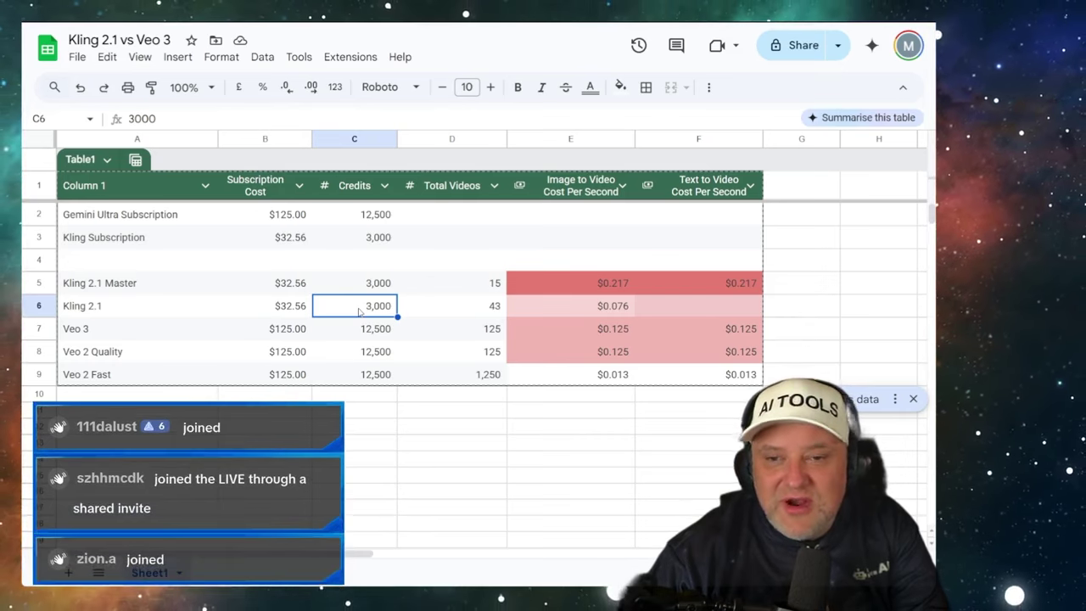
click(480, 313)
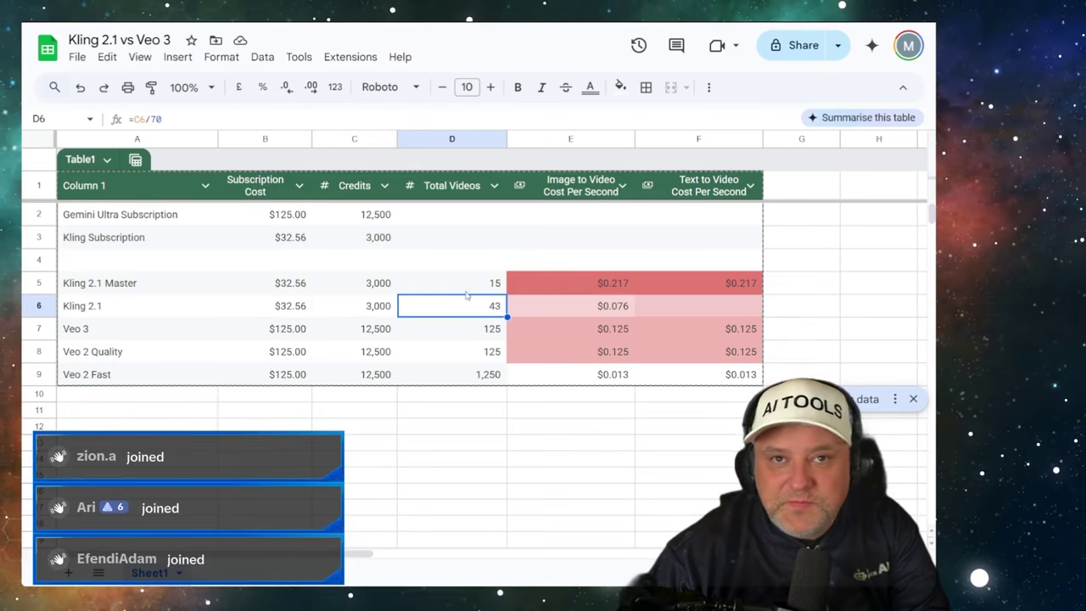
click(463, 291)
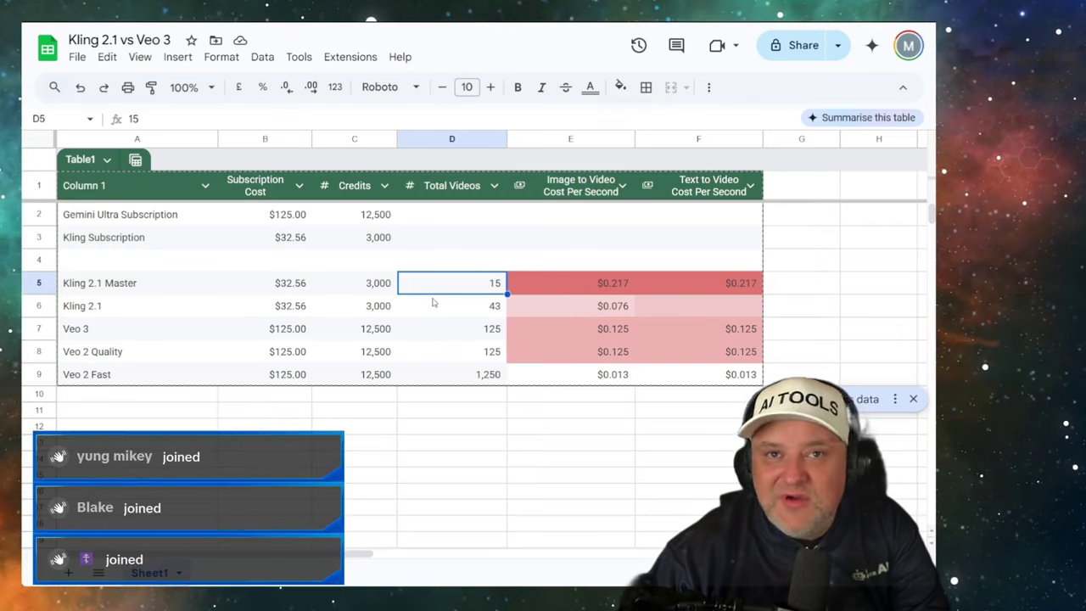
click(442, 308)
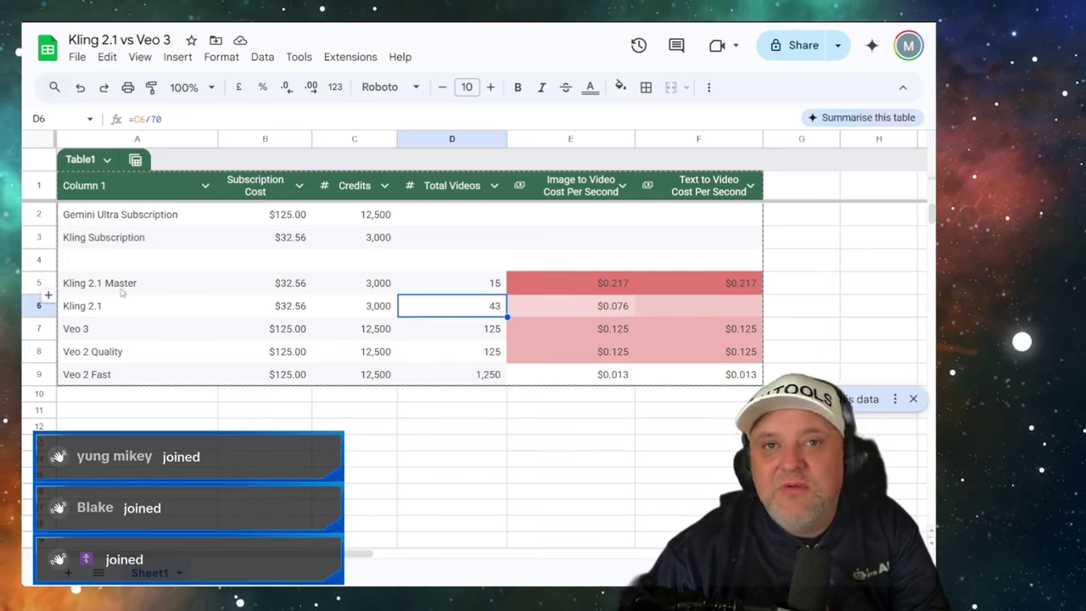
click(459, 283)
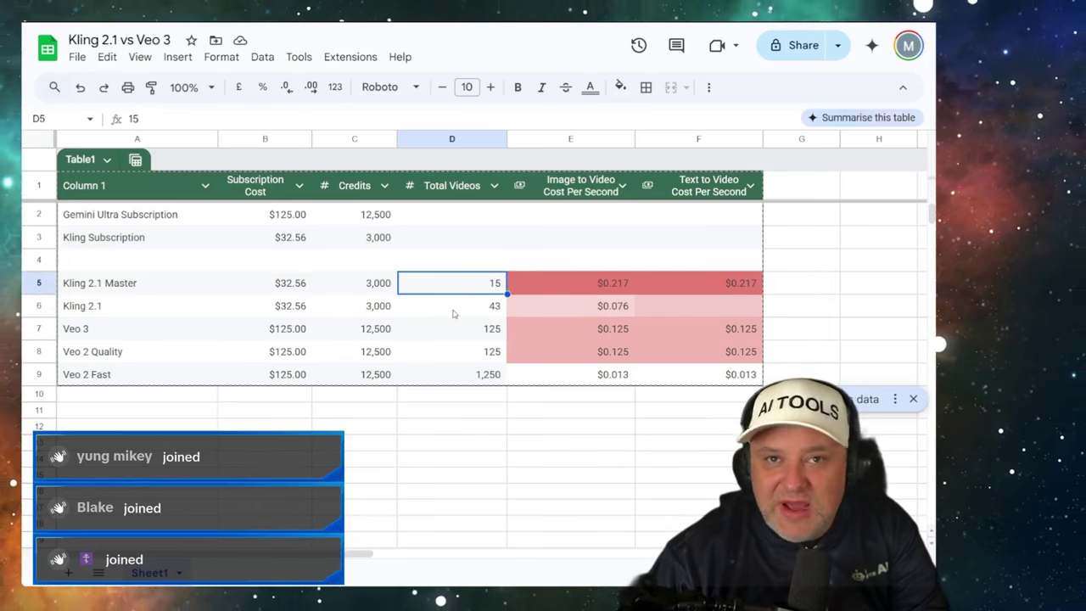
click(454, 314)
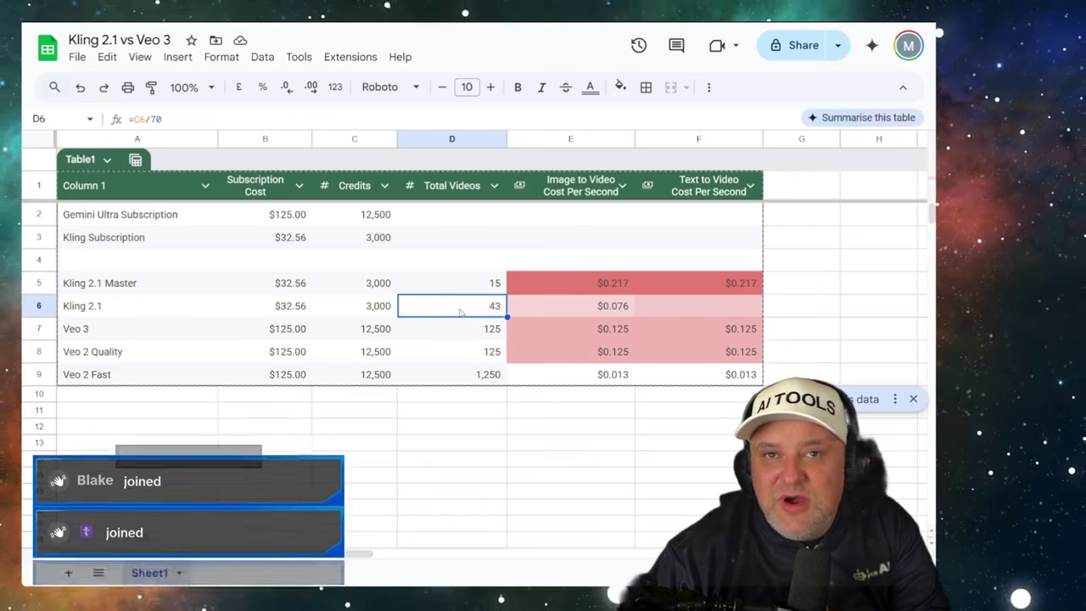
click(450, 336)
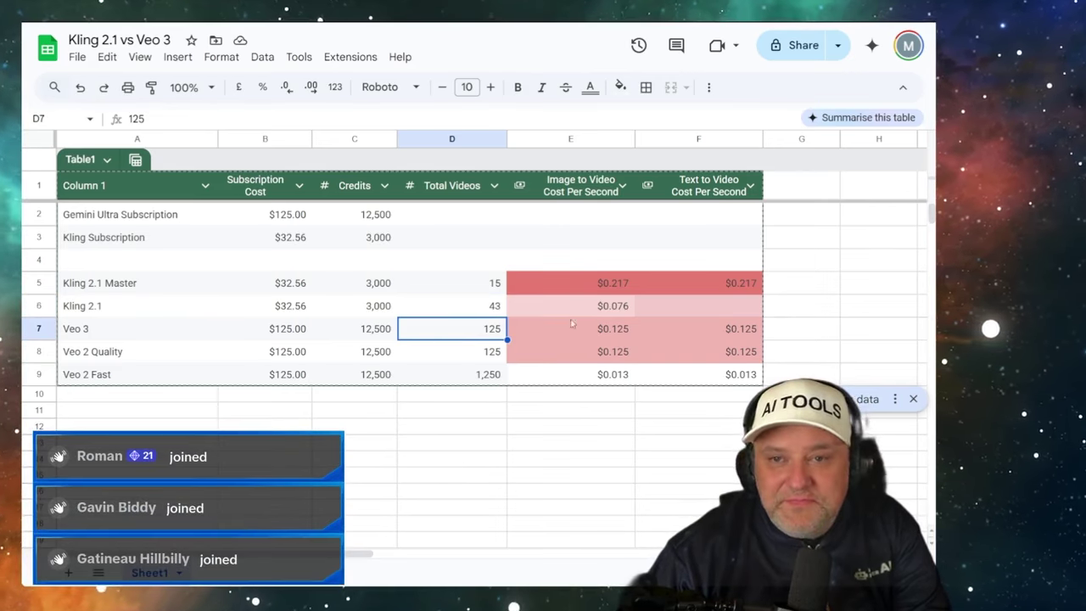
click(577, 285)
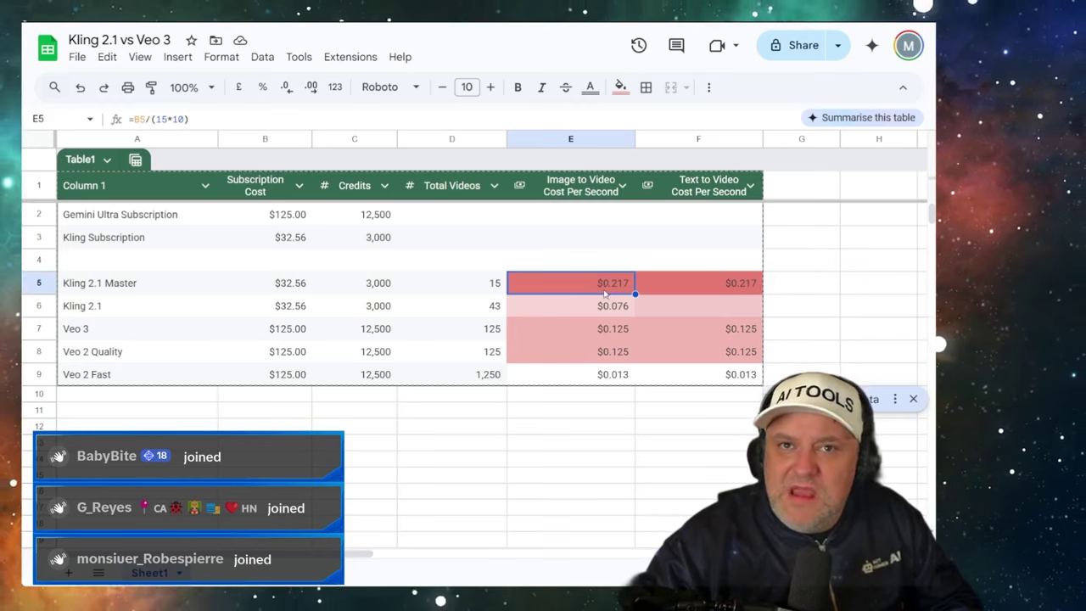
- Inspect the Kling 2.1 Master, Kling 2.1 and Veo 3 cost formulas in E5–E7, then go back to Kling
click(591, 337)
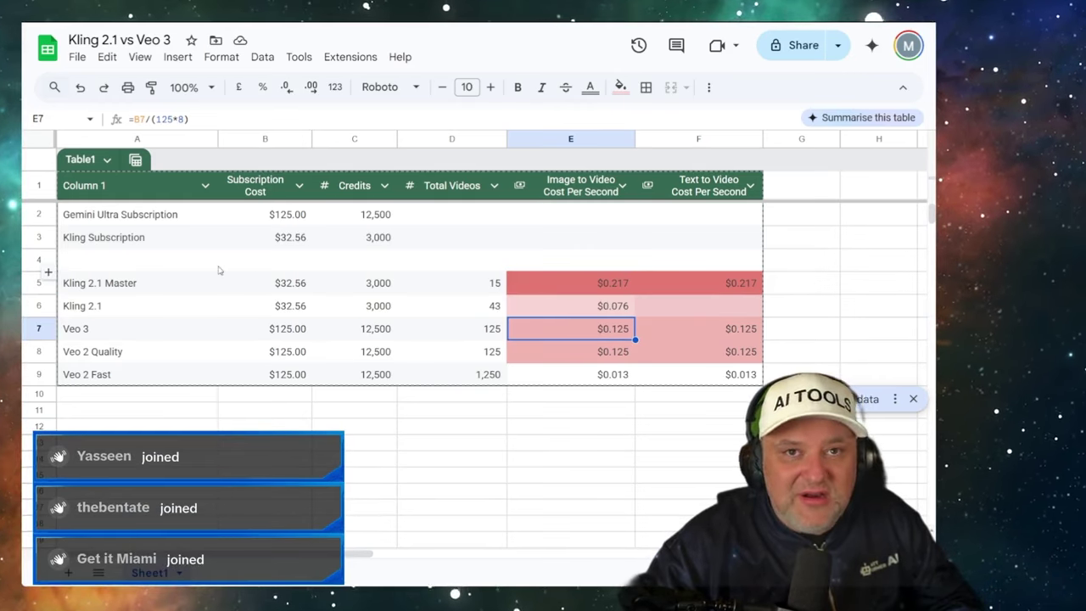
click(165, 281)
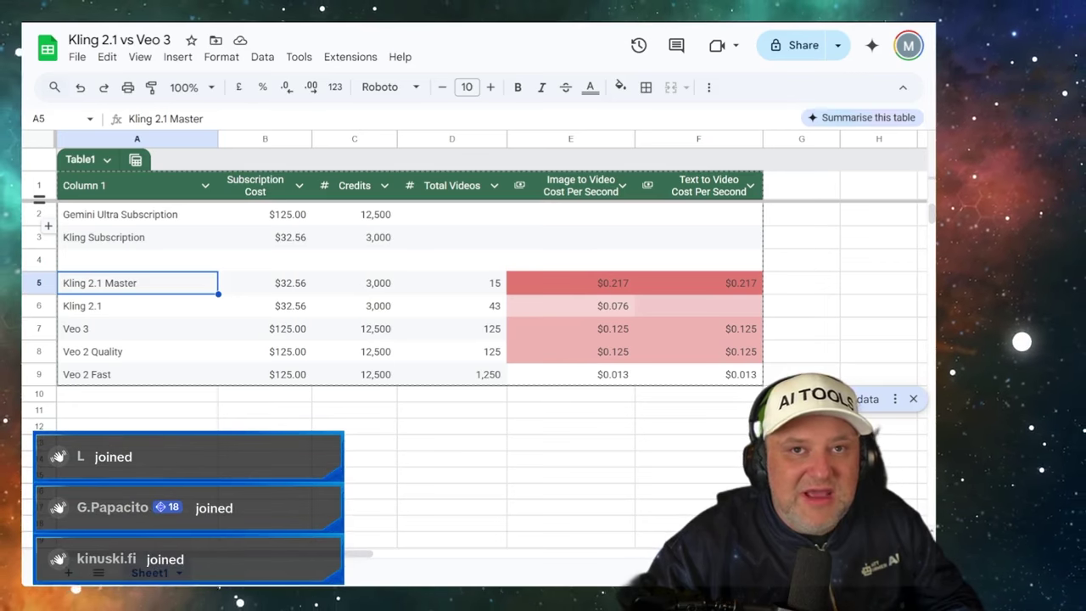
click(594, 289)
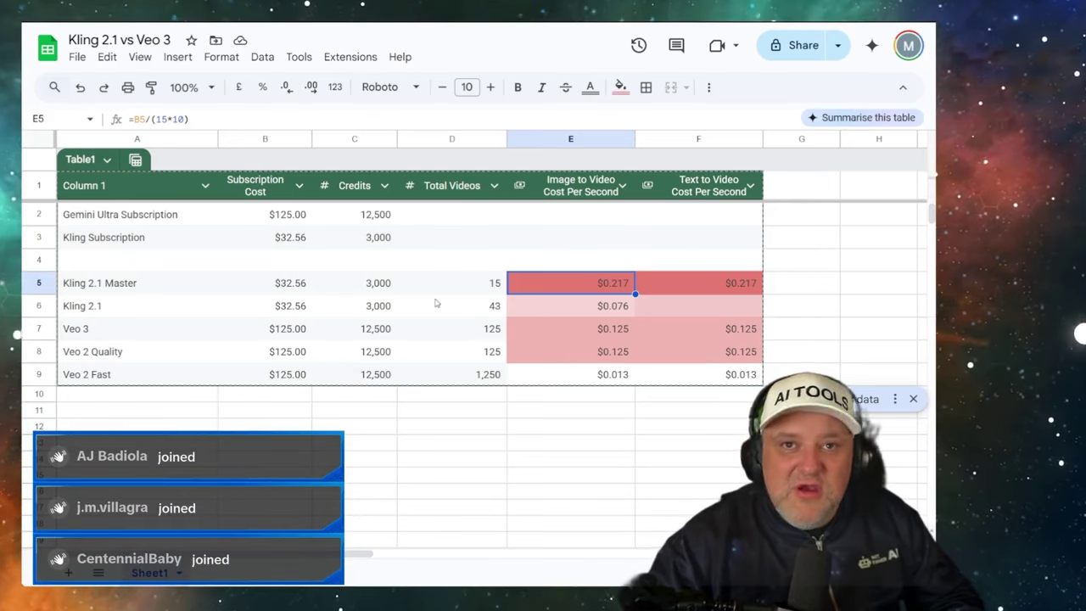
click(182, 289)
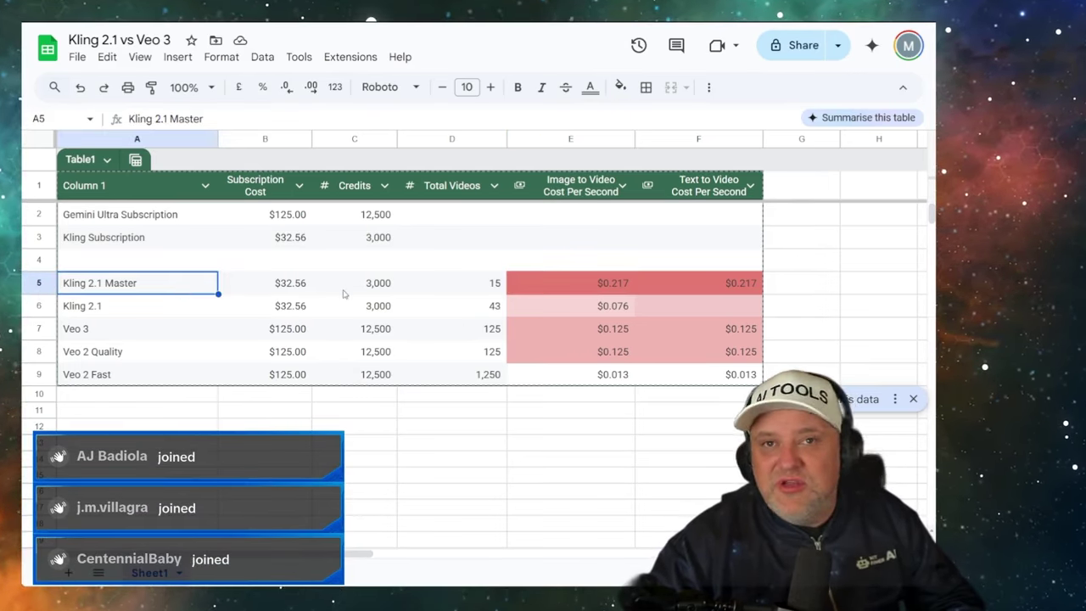
click(562, 293)
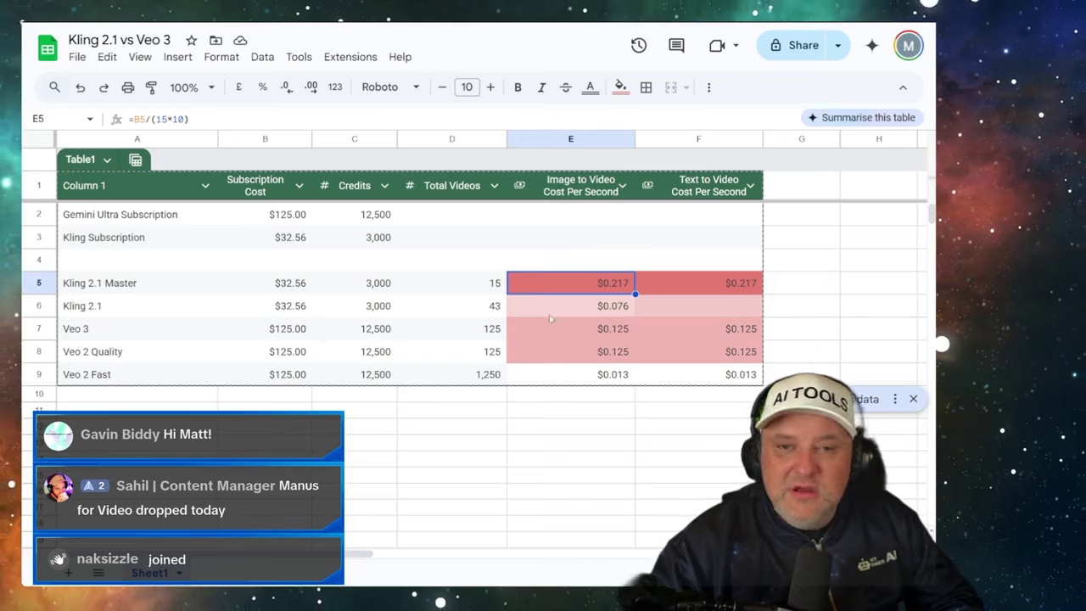
click(171, 308)
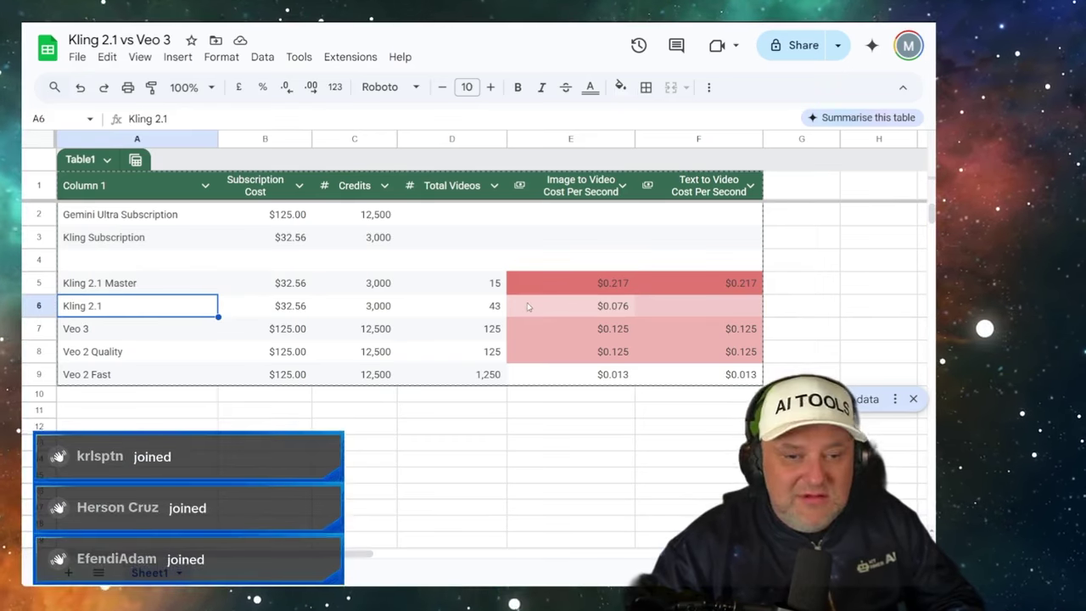
click(540, 312)
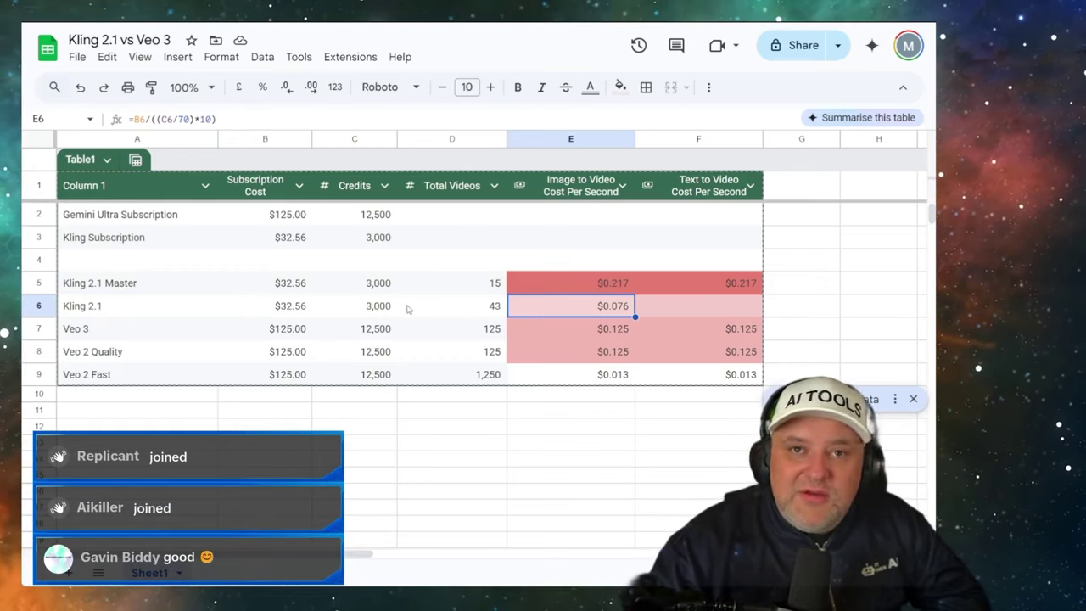
click(480, 311)
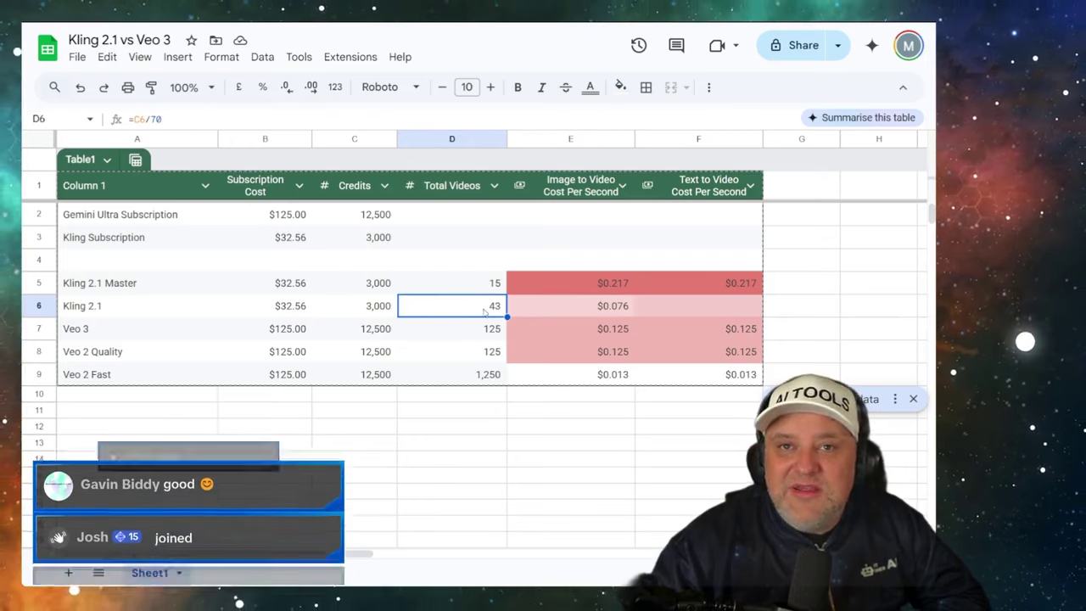
click(597, 308)
click(608, 334)
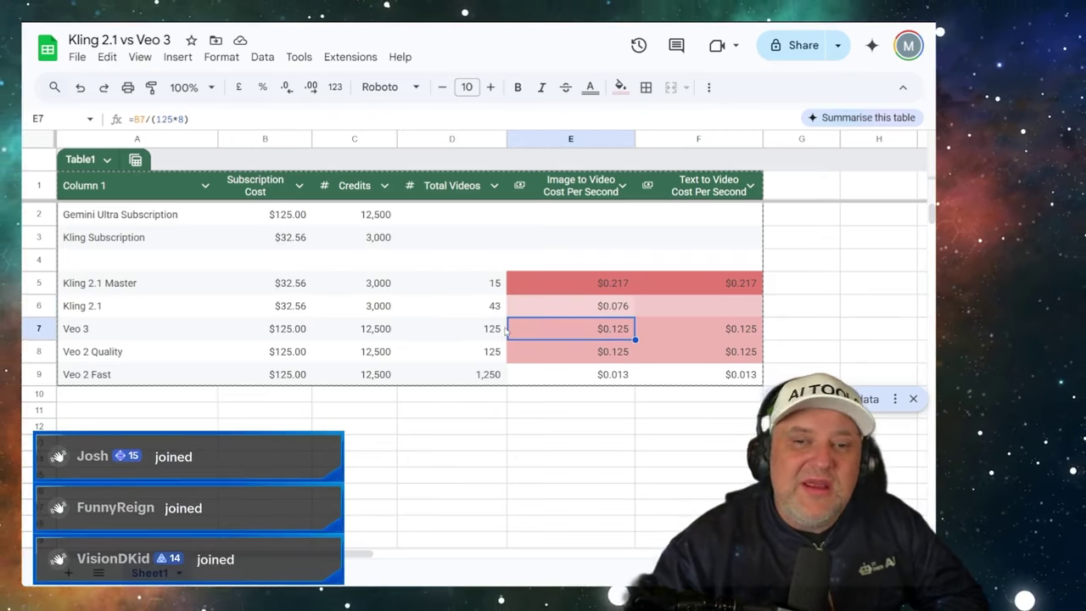
click(200, 11)
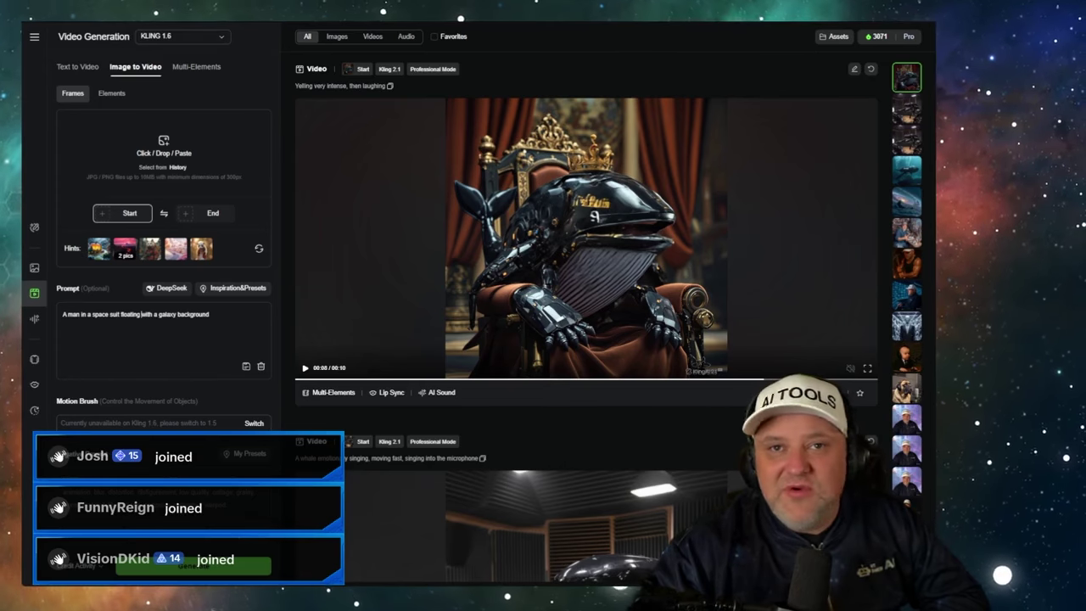
- Select KLING 2.1 from the Video Generation model dropdown in place of KLING 1.6
click(223, 36)
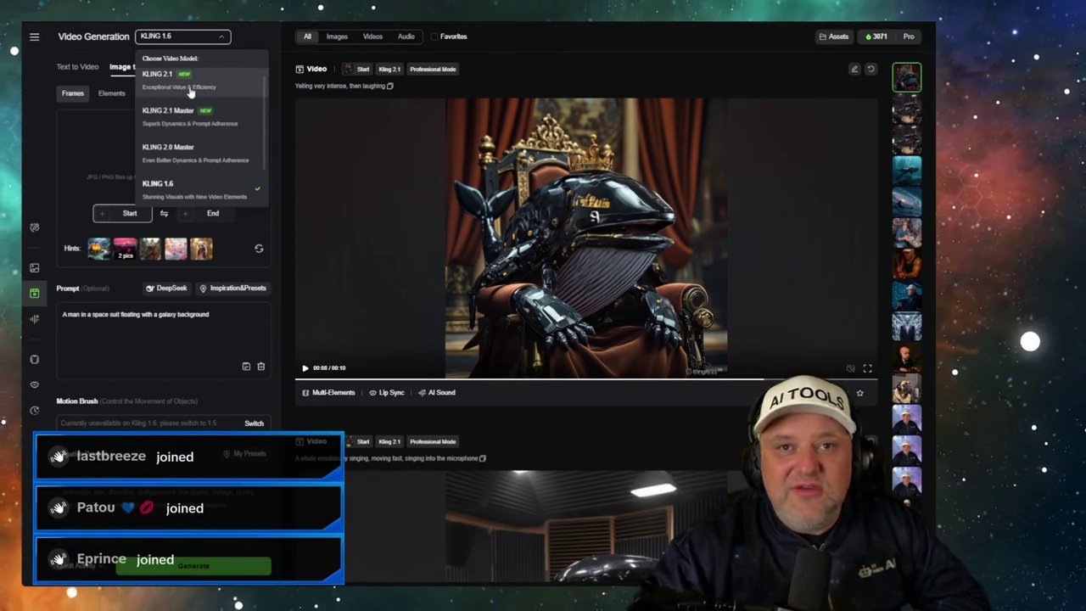
click(187, 90)
mouse_move(573, 287)
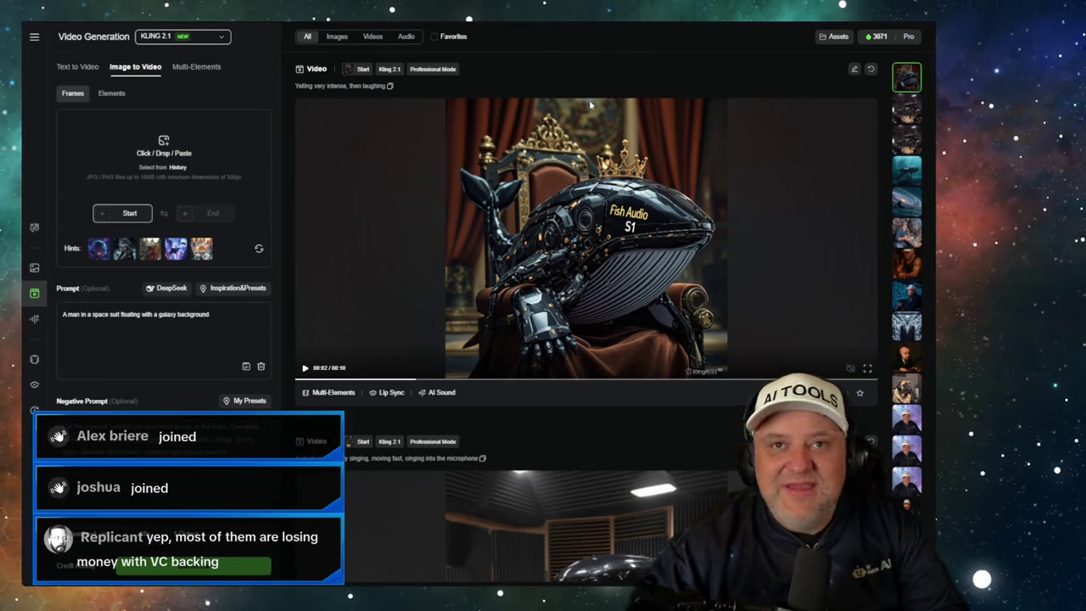
- Play the crowned whale video in the results feed, then return to the cost spreadsheet
click(356, 104)
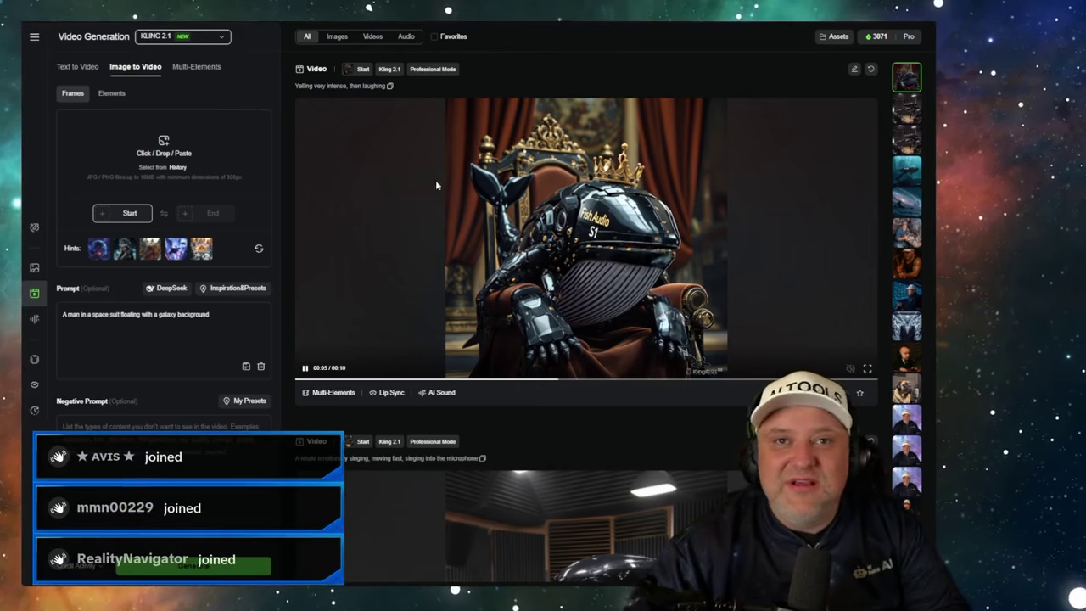
key(ctrl+Tab)
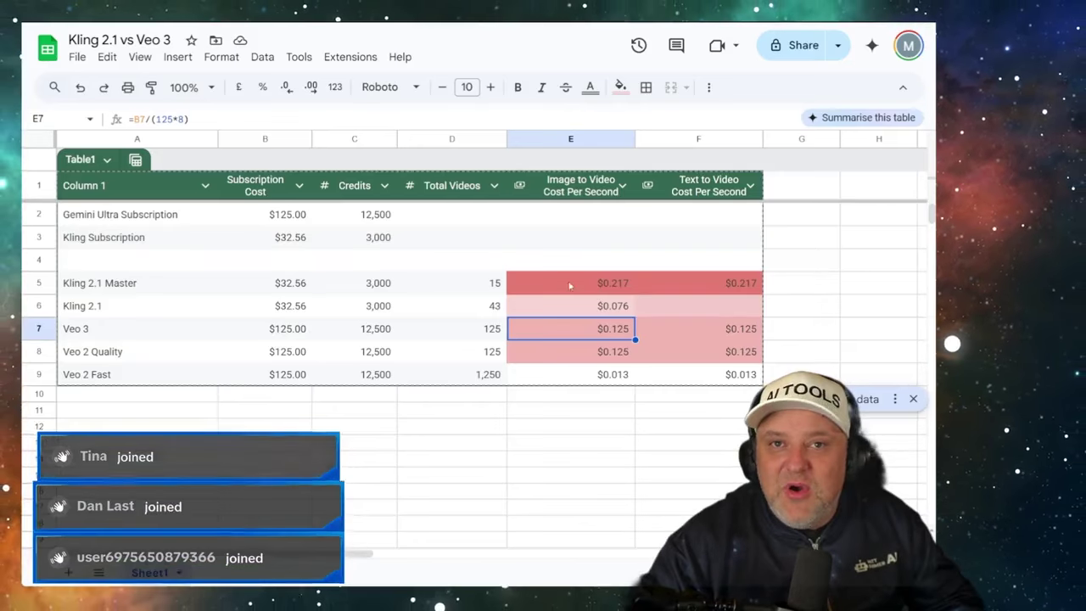
- Review the Kling 2.1 Master, Kling 2.1 and Veo 3 cost-per-second formulas in E5–E7
click(571, 290)
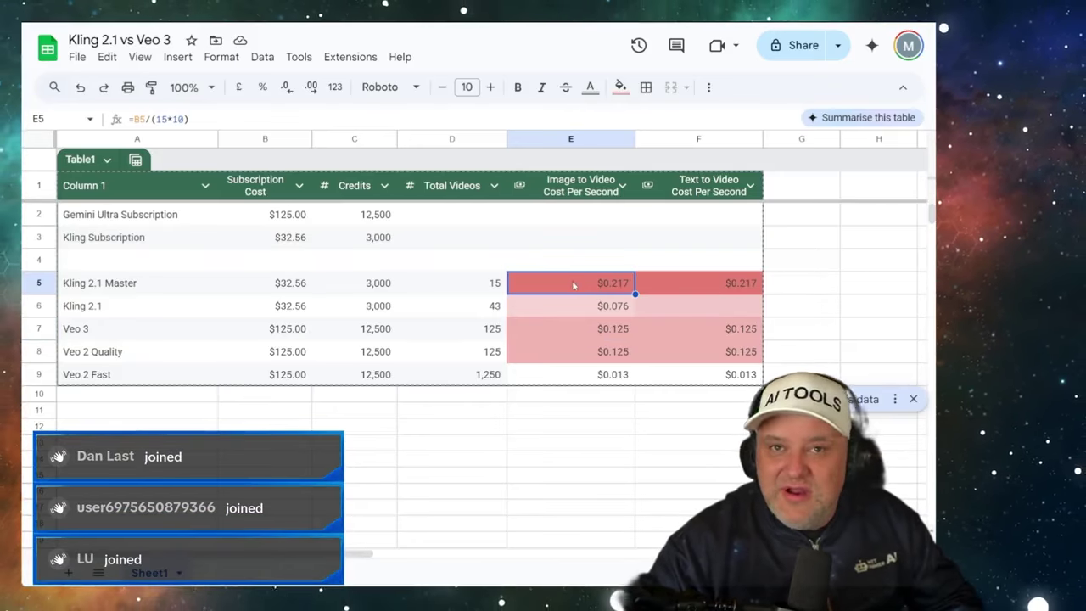
key(Right)
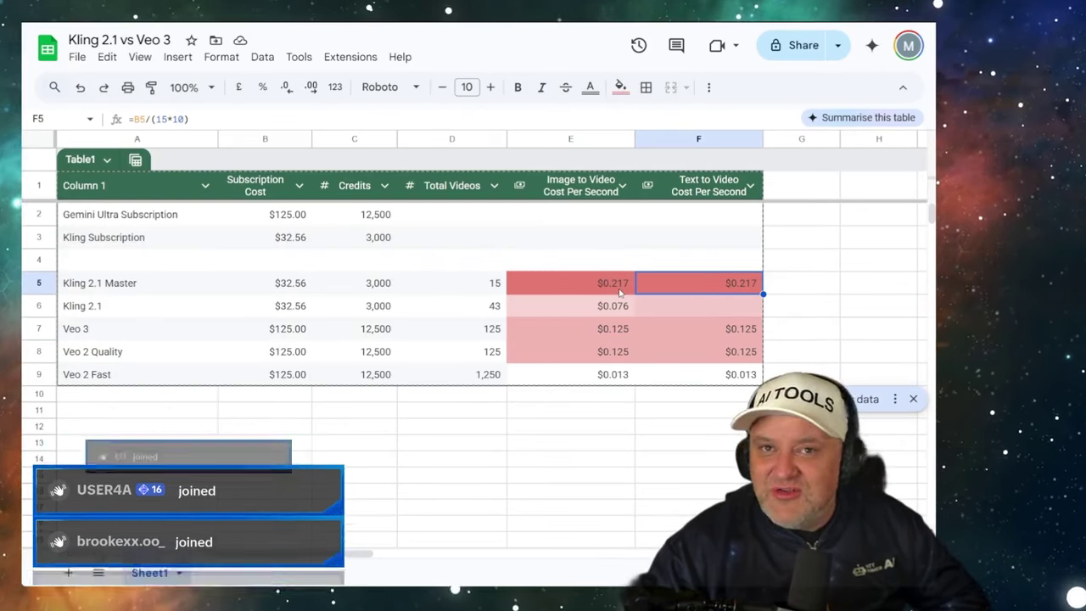
key(Left)
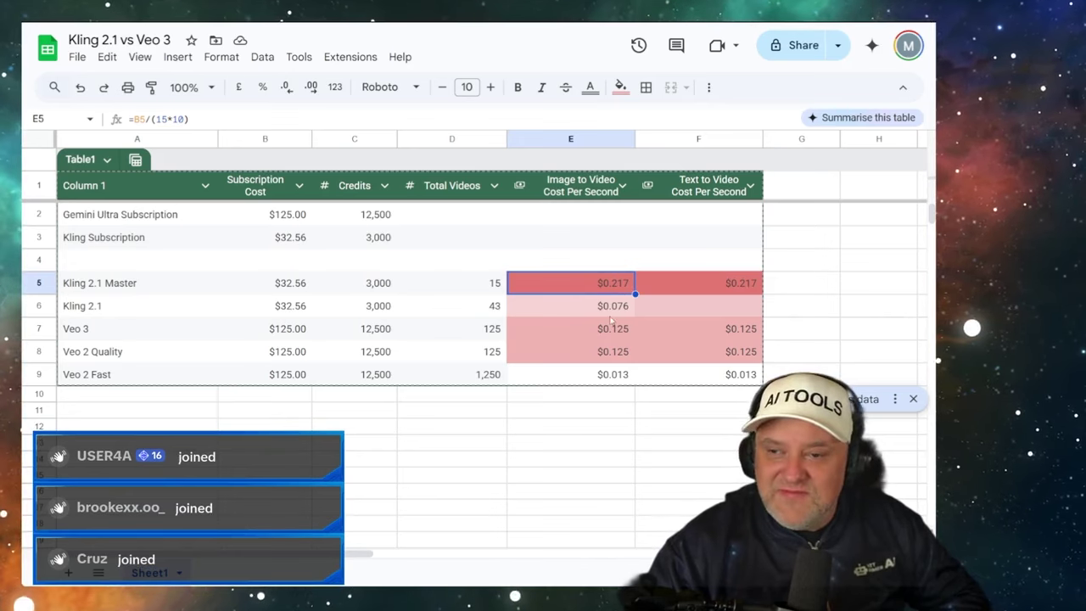
click(606, 314)
click(630, 290)
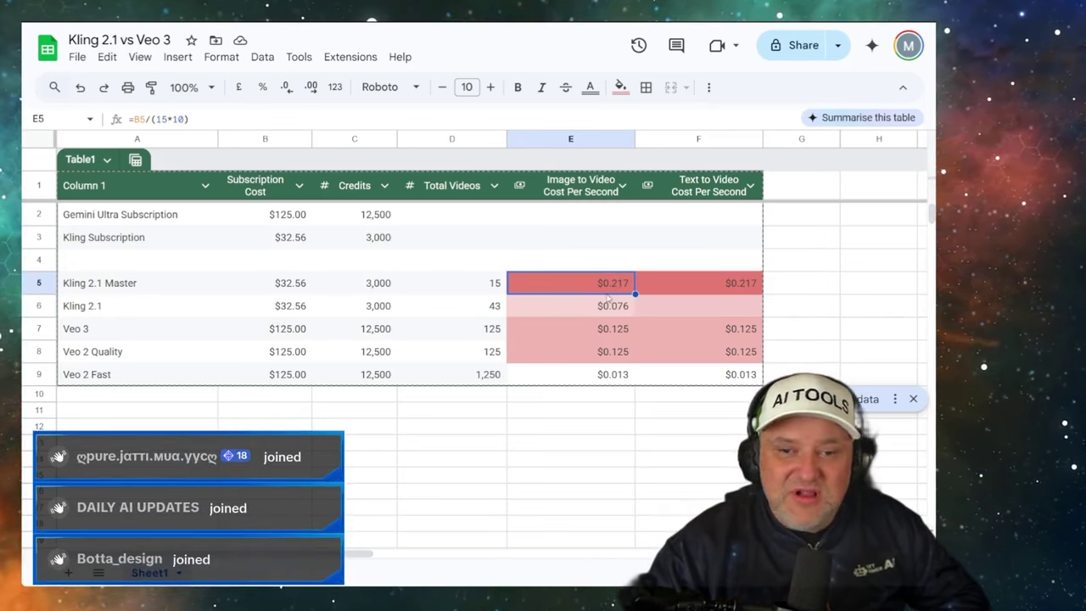
click(606, 311)
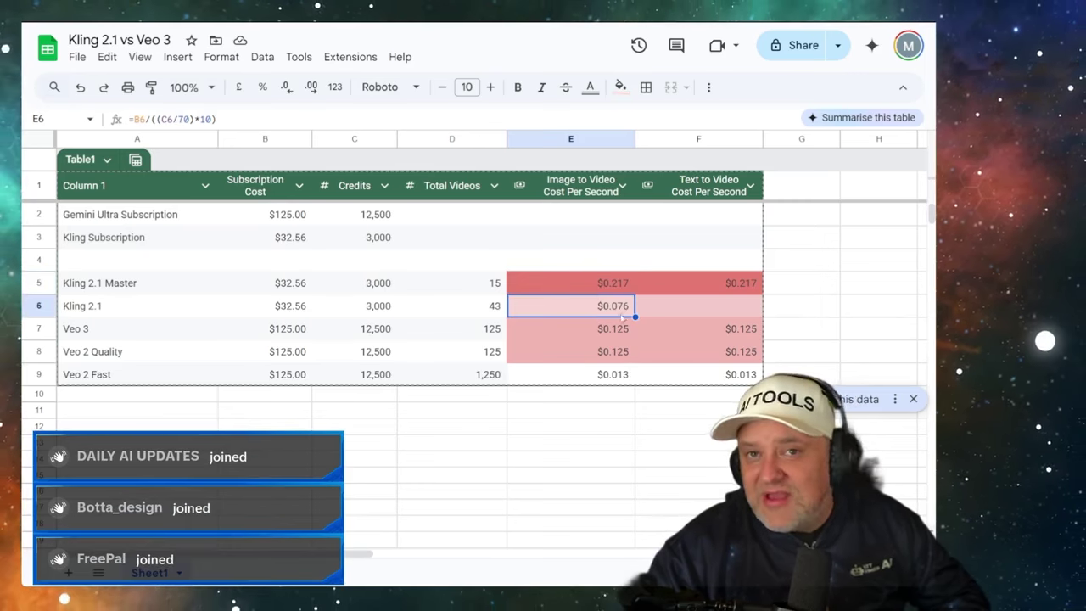
click(608, 335)
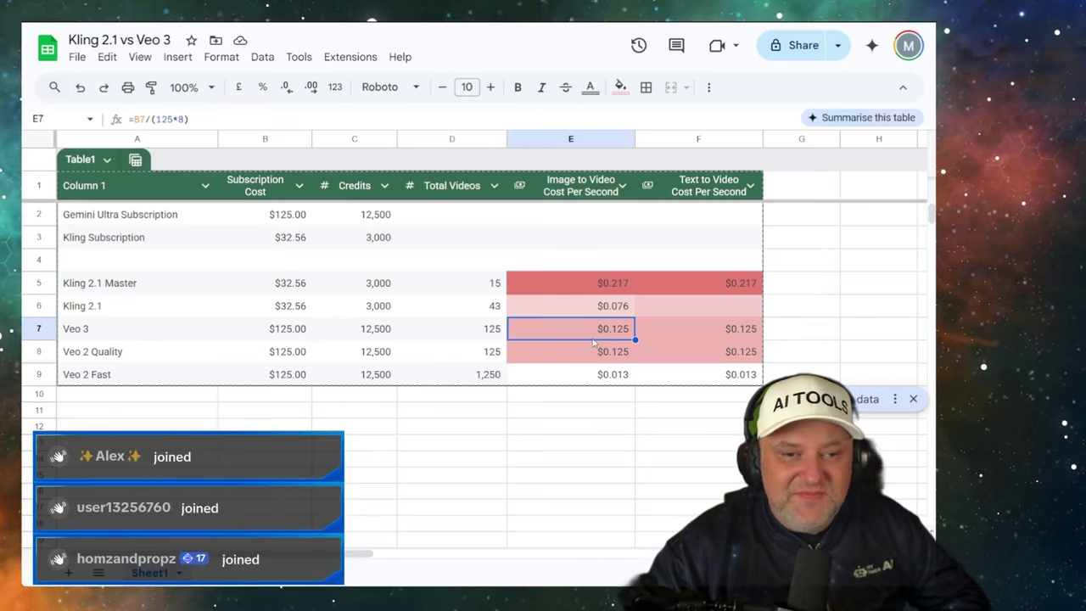
- Compare the Veo 3, Veo 2 Quality and Veo 2 Fast cost-per-second formulas
scroll(594, 341, down, 1)
click(599, 306)
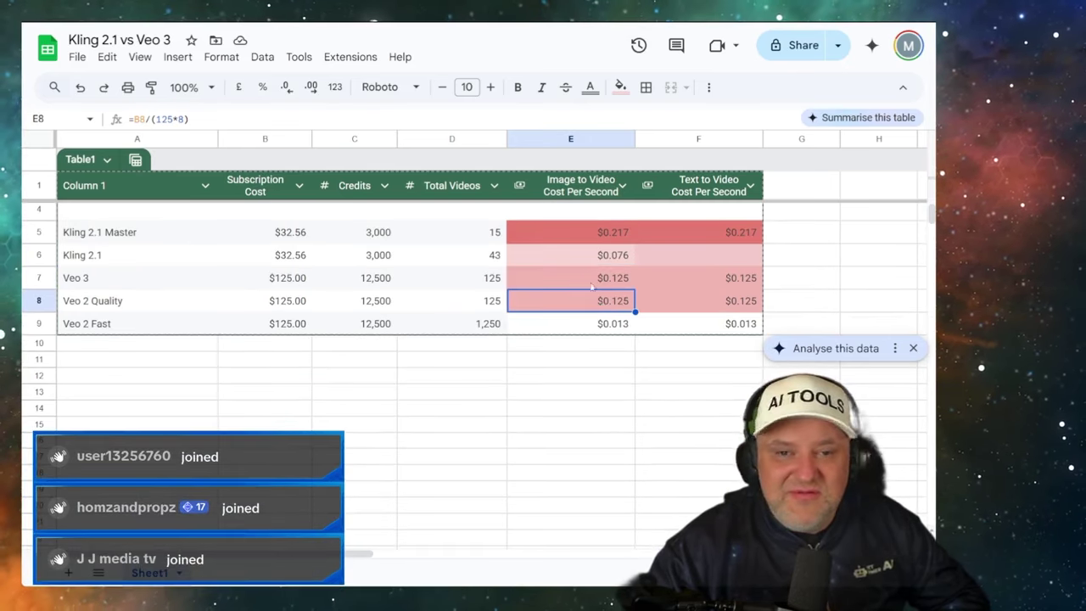
click(588, 279)
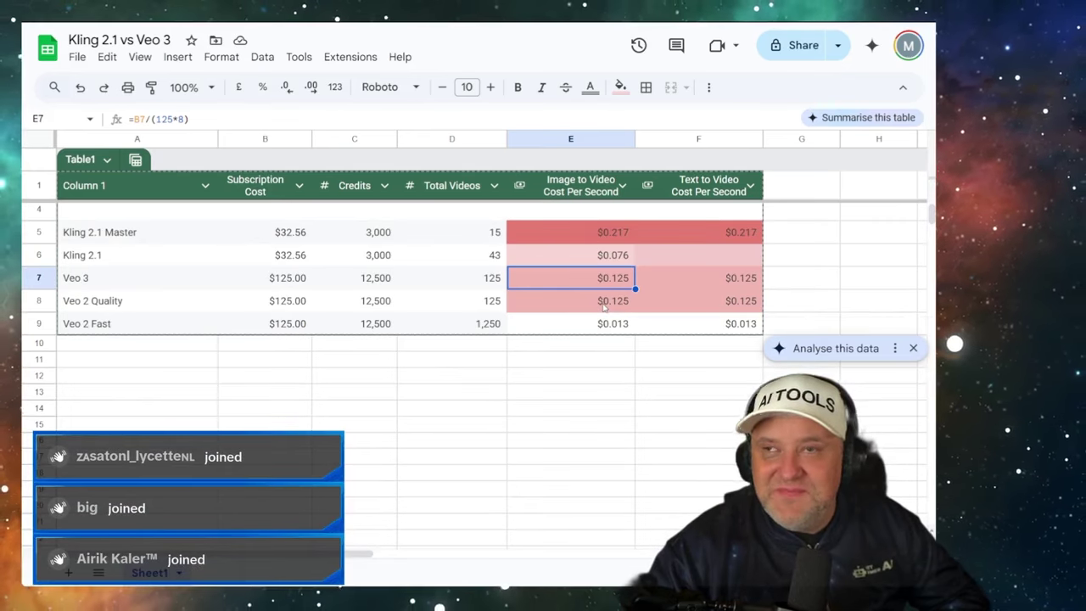
click(603, 308)
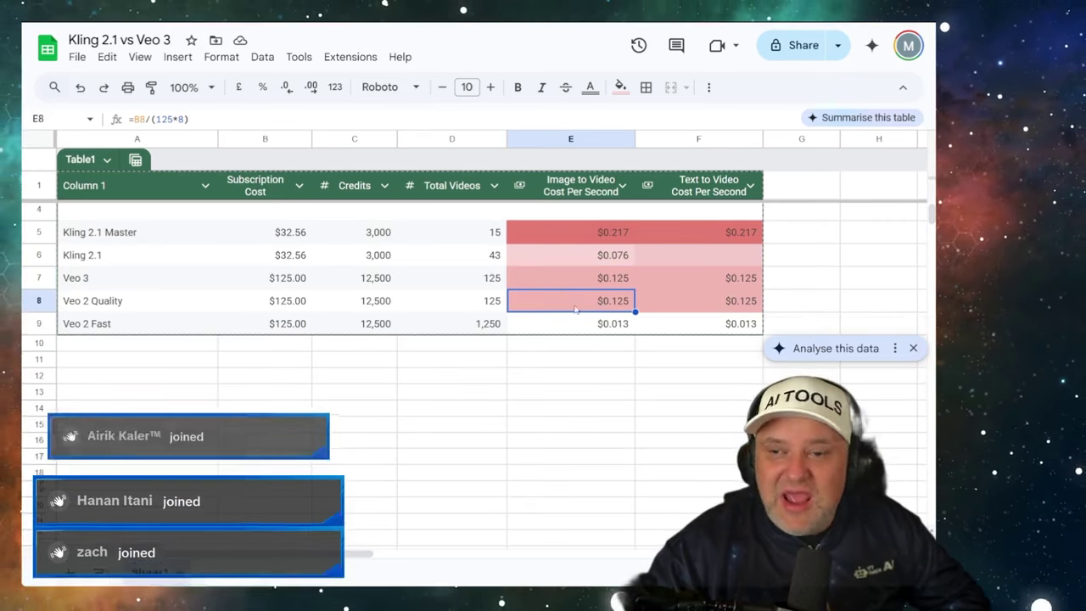
click(116, 308)
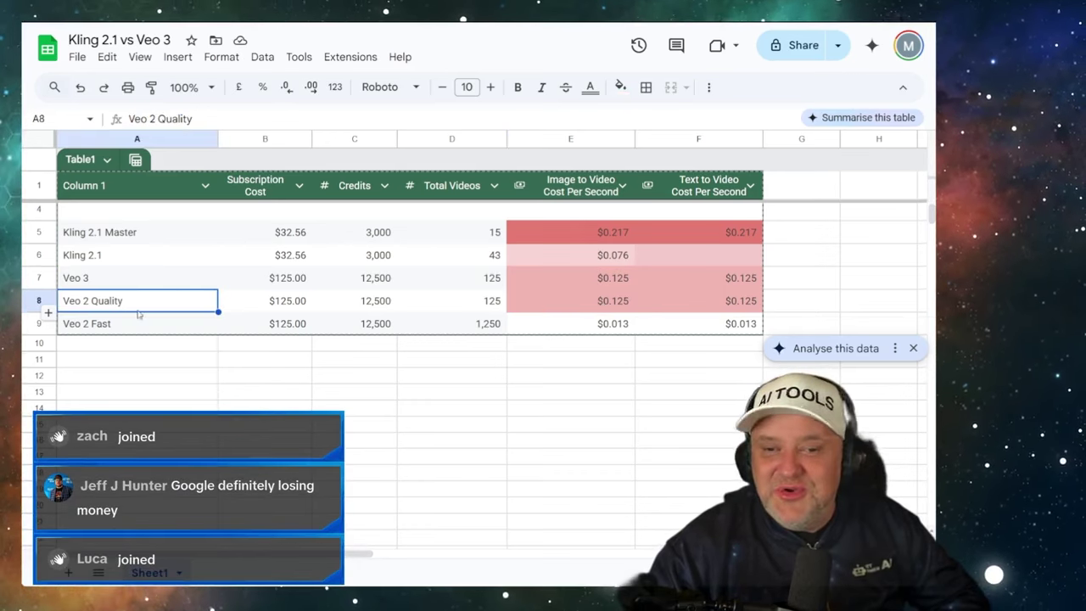
click(594, 306)
click(157, 280)
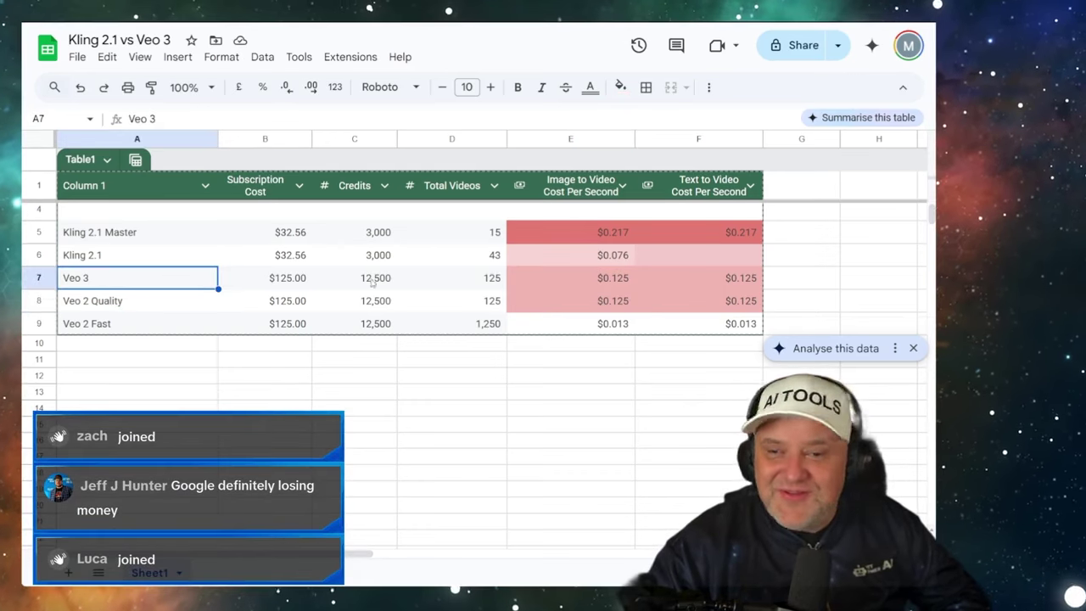
click(565, 281)
click(144, 298)
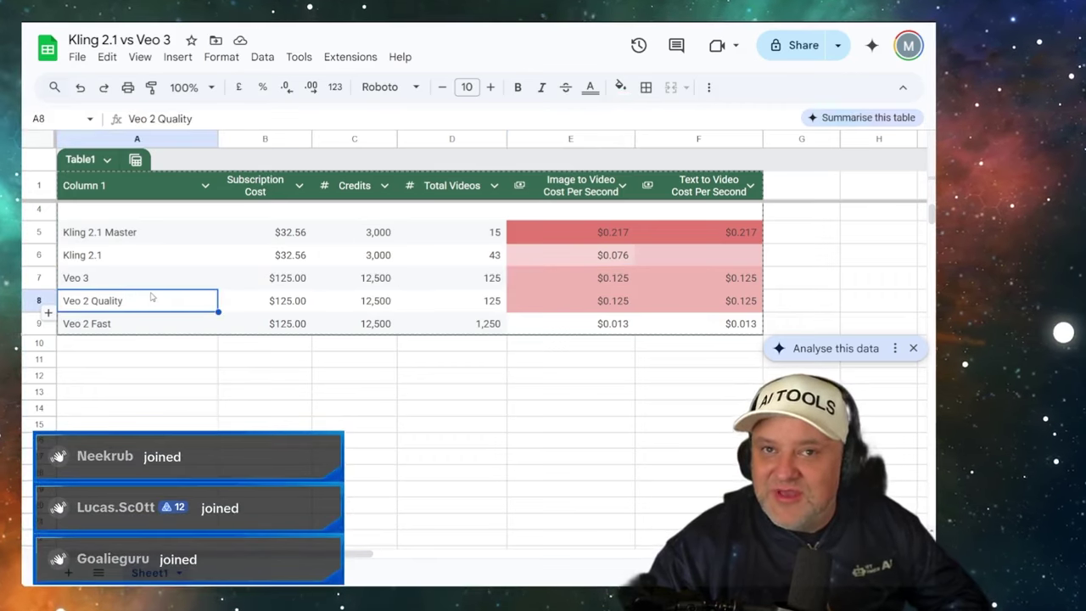
click(140, 325)
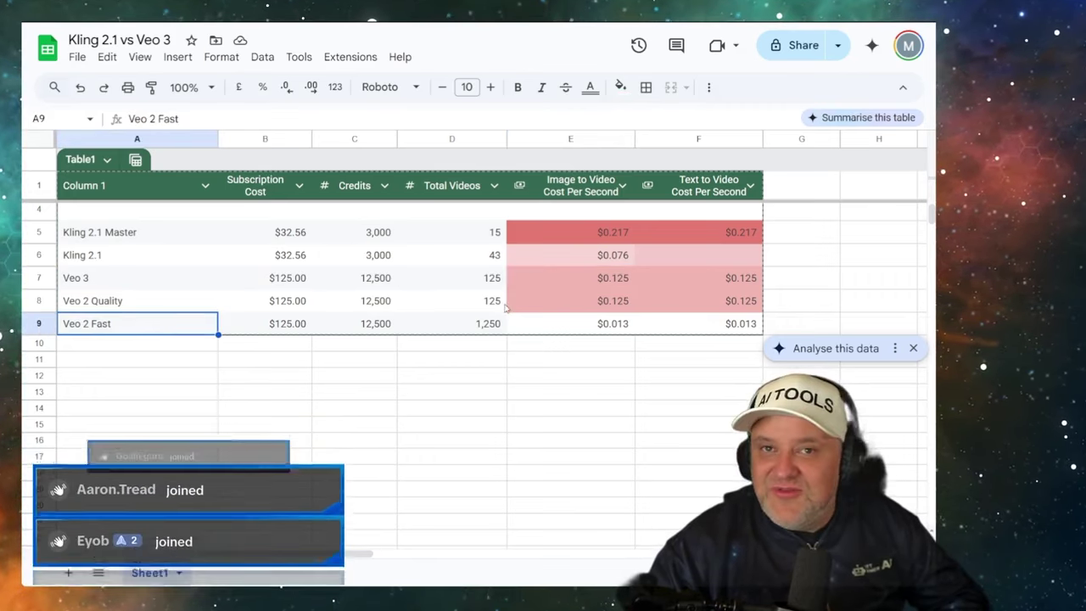
click(613, 326)
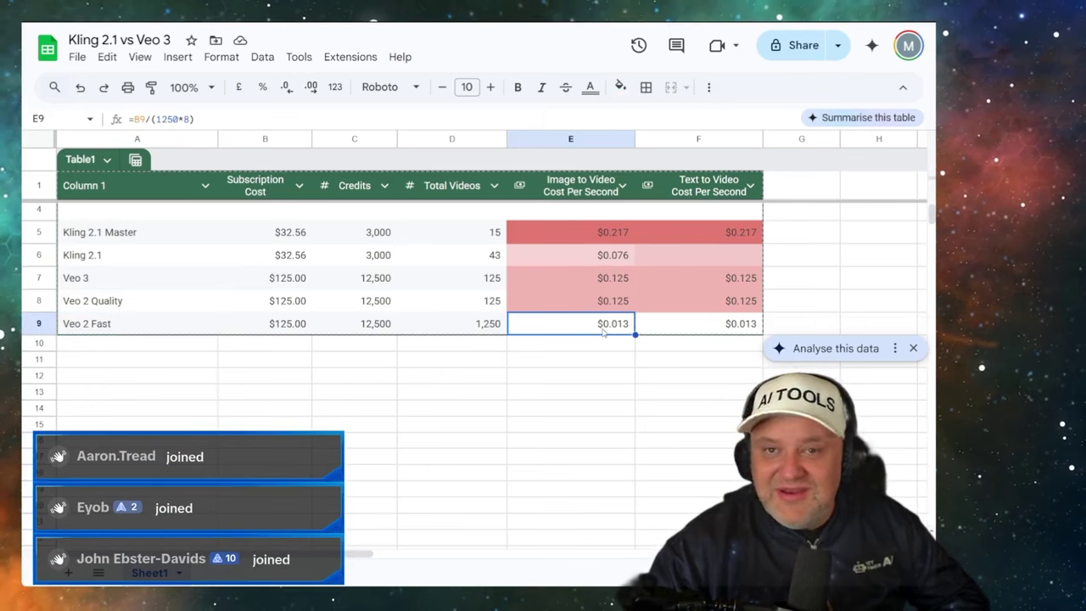
- Fill the Veo 2 Fast label cell A9 light green
click(141, 324)
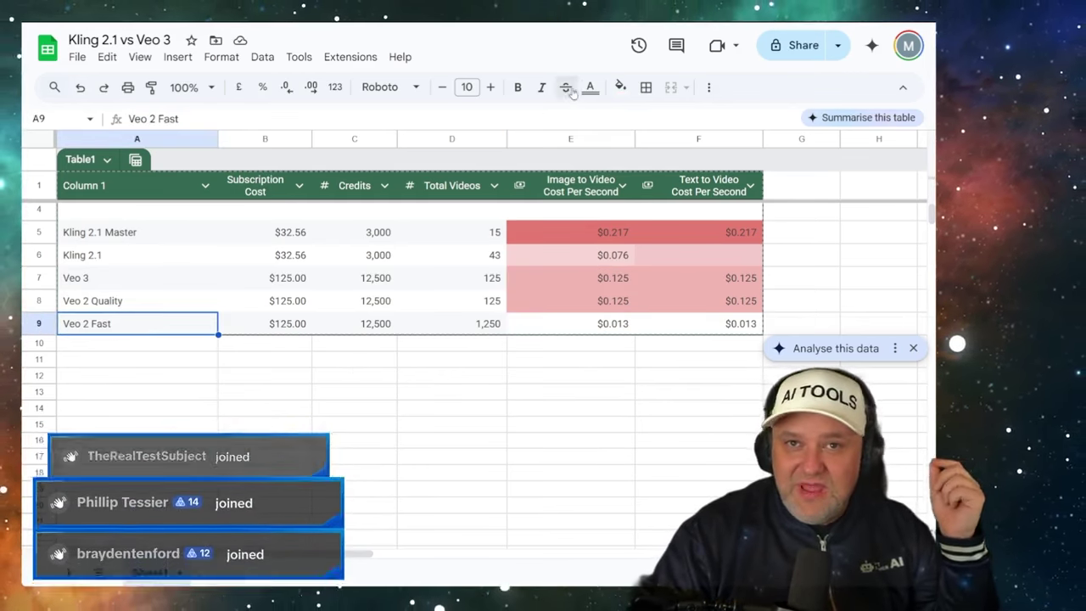
click(619, 88)
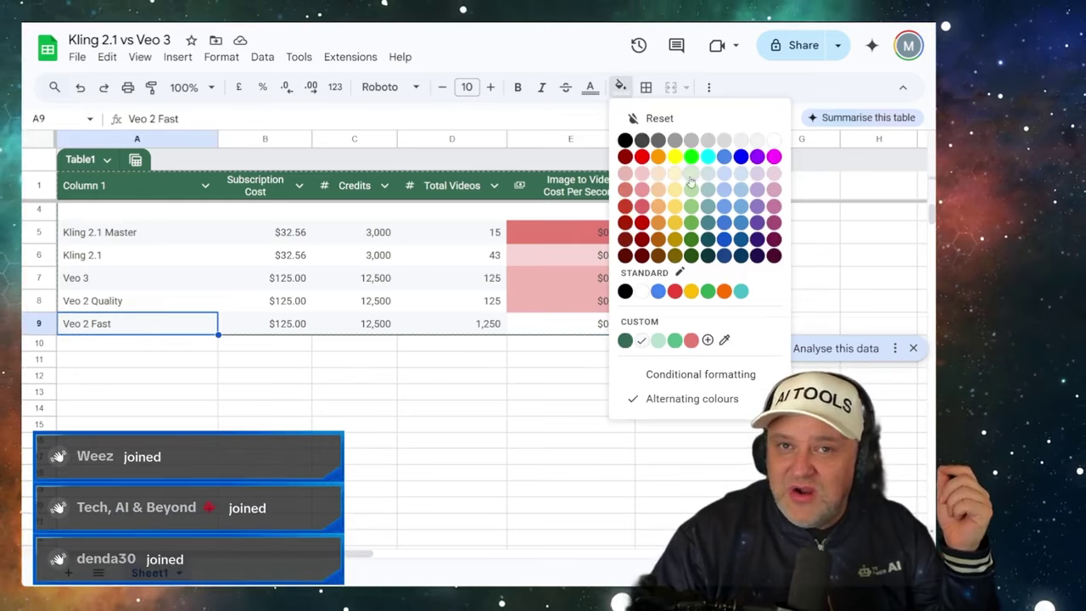
click(691, 188)
- Enter =2.5/8 in B12 to get 0.3125, then switch to the Flow tab
click(203, 360)
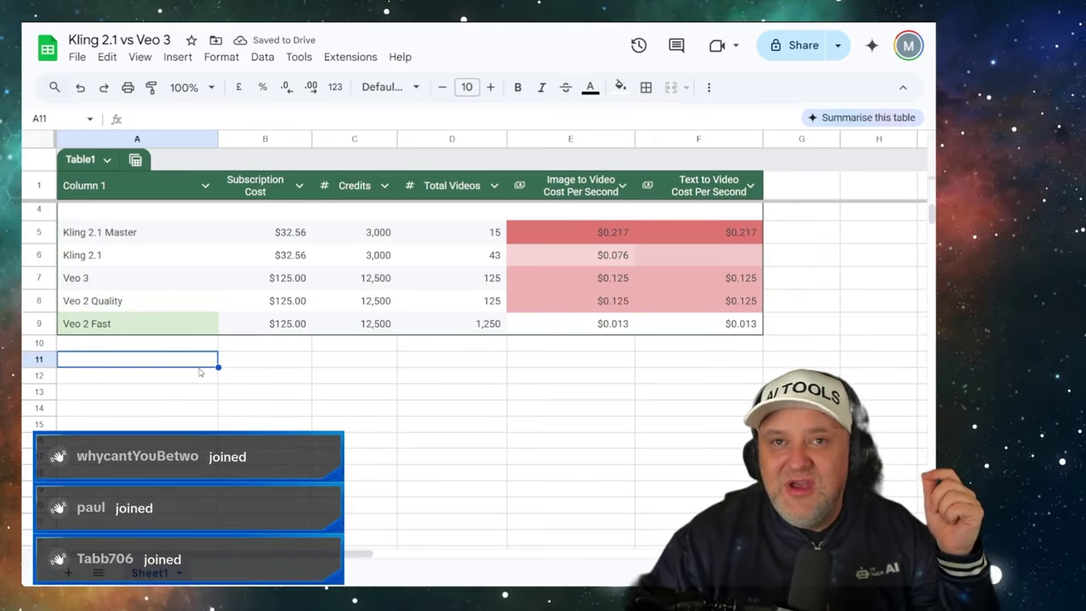
click(257, 371)
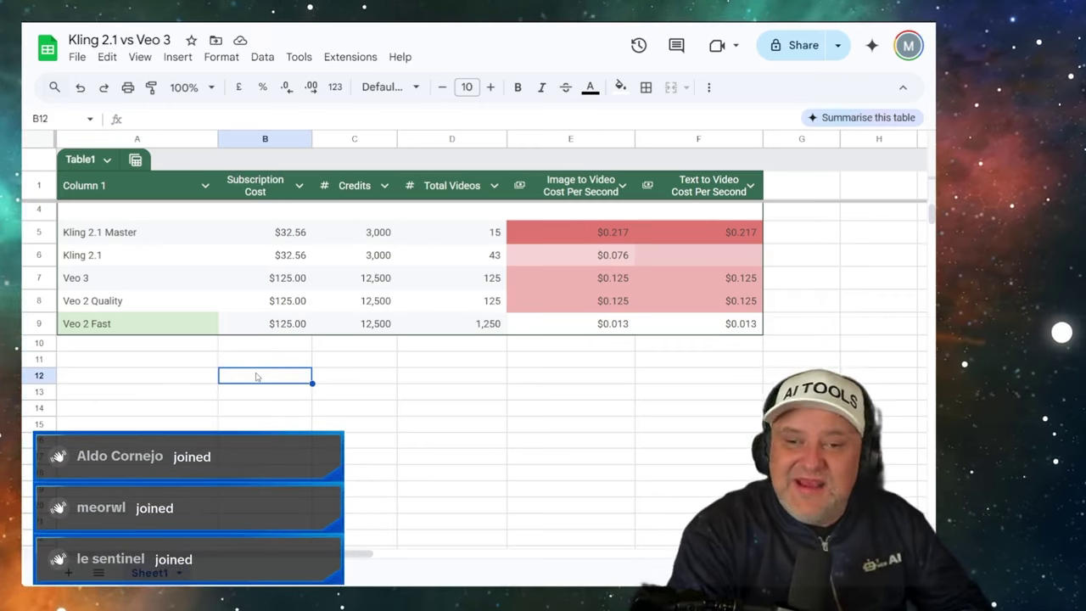
text(=2.5/8)
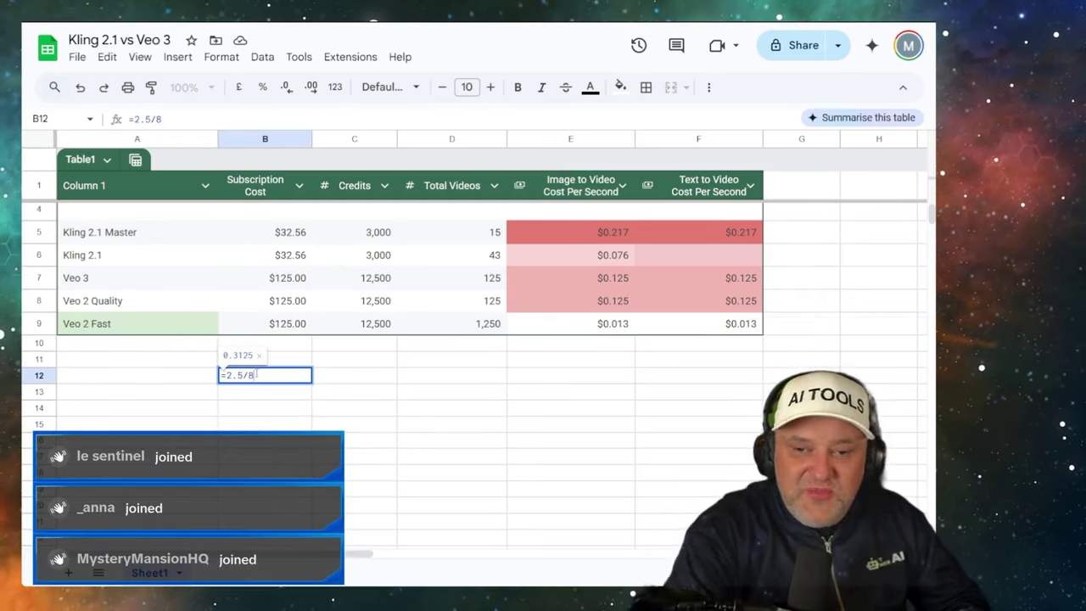
key(Return)
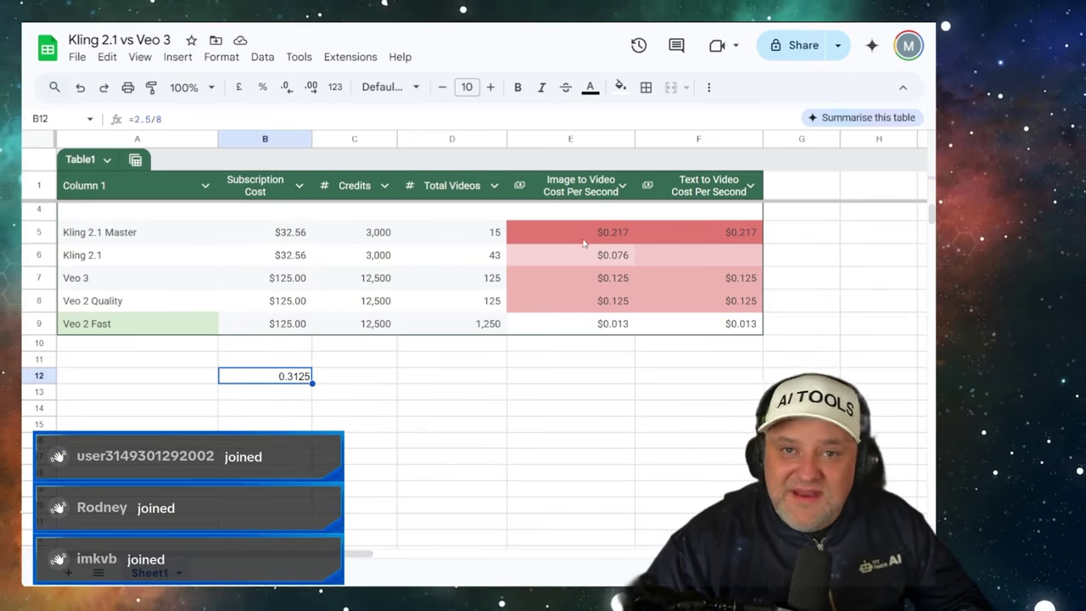
click(137, 326)
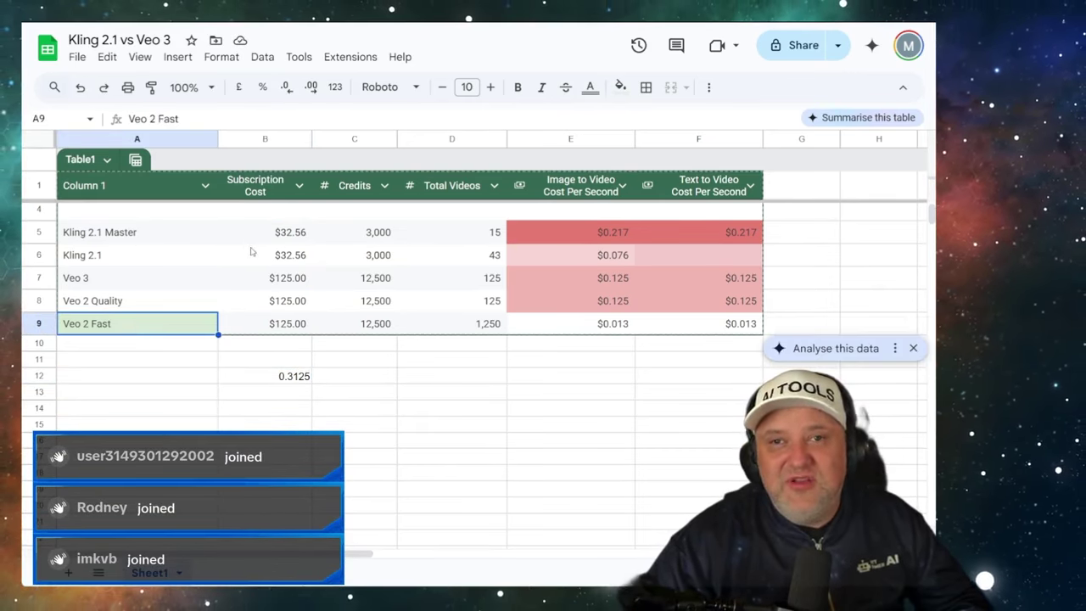
key(ctrl+Tab)
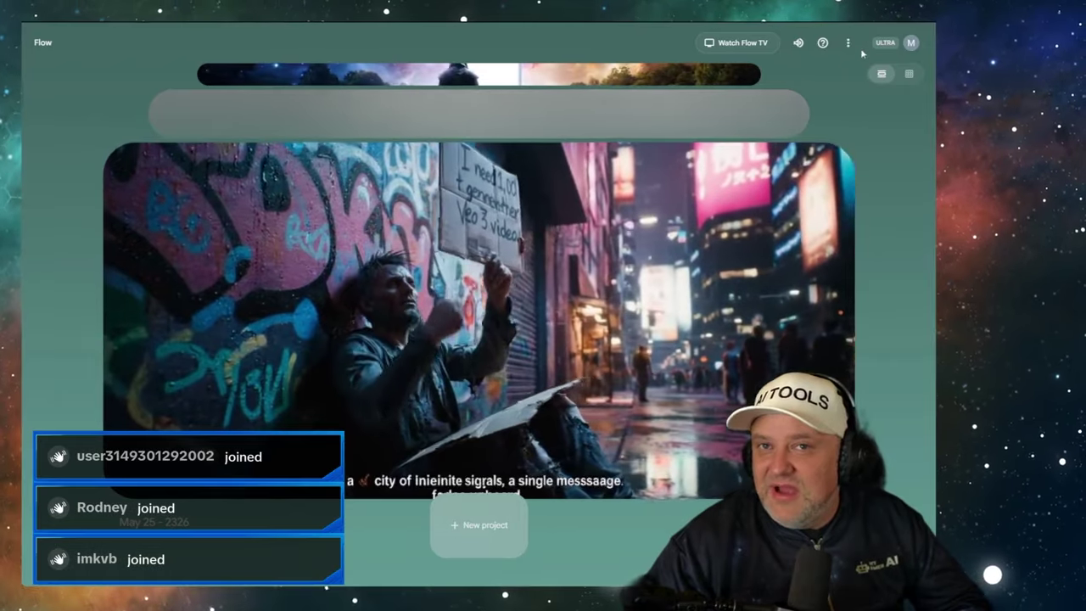
- Open My library from the Google account panel in Flow
click(912, 43)
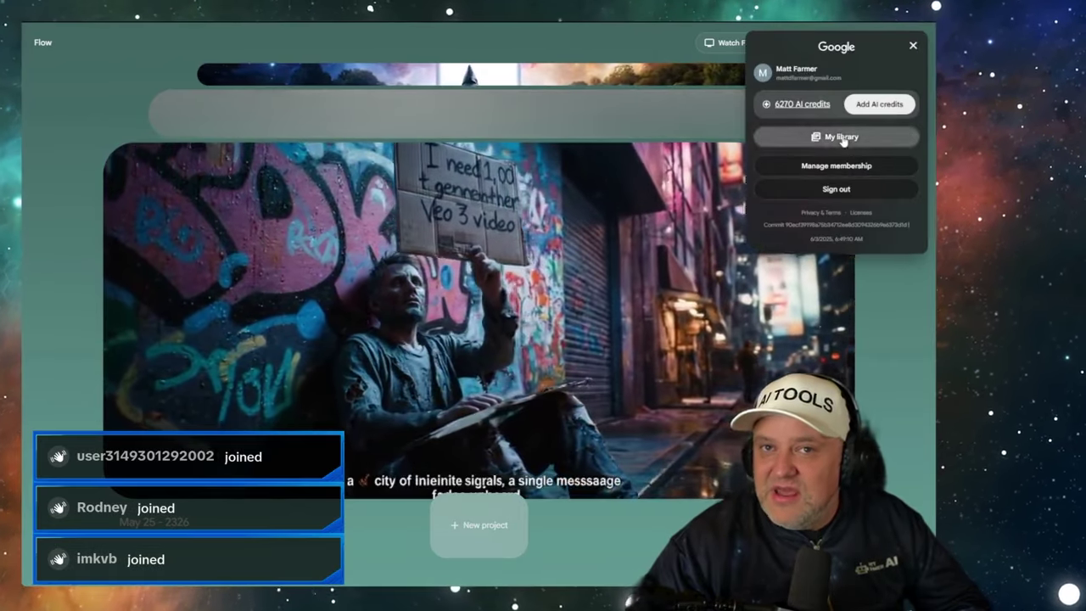
click(840, 137)
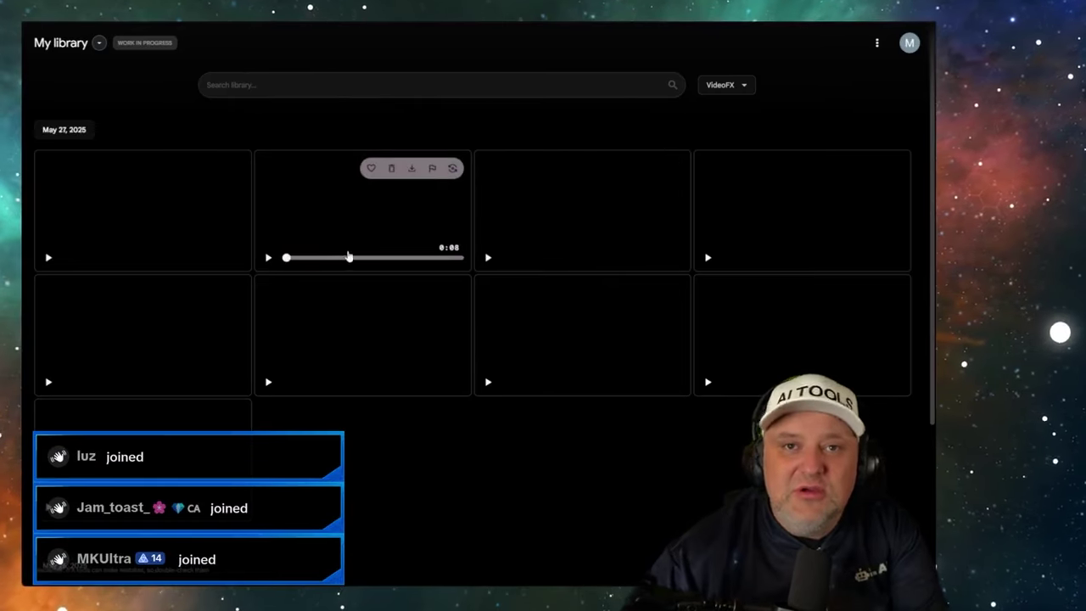
scroll(356, 263, down, 5)
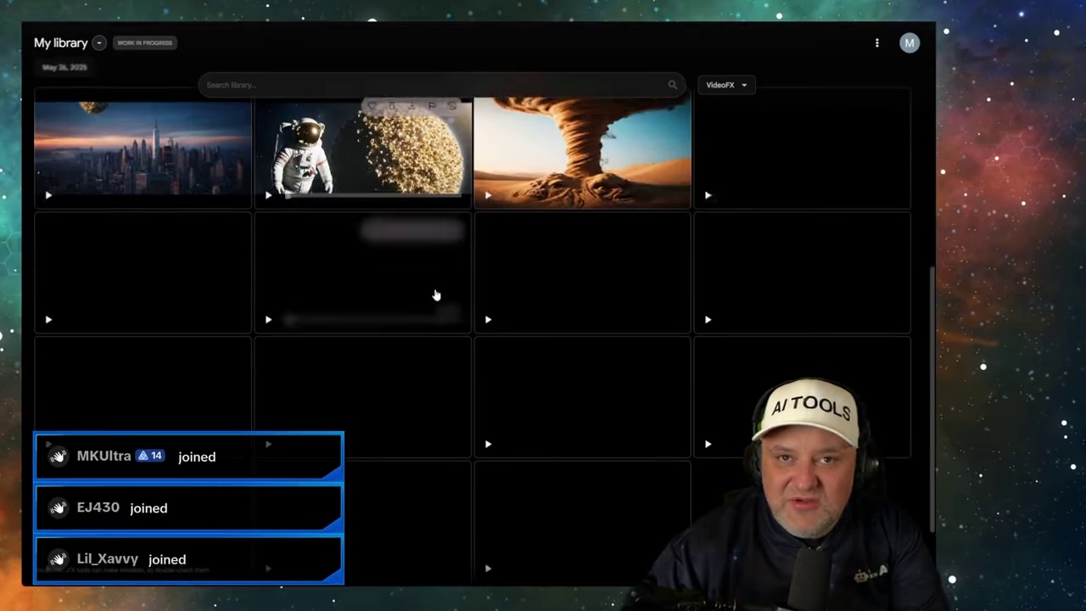
scroll(435, 295, down, 1)
scroll(566, 299, down, 8)
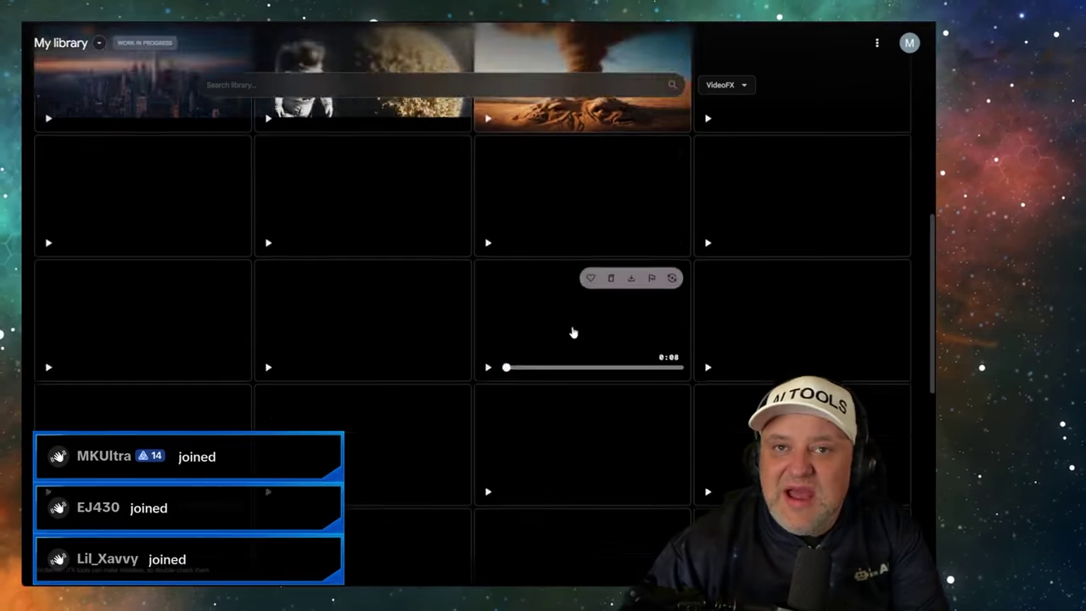
scroll(576, 323, down, 3)
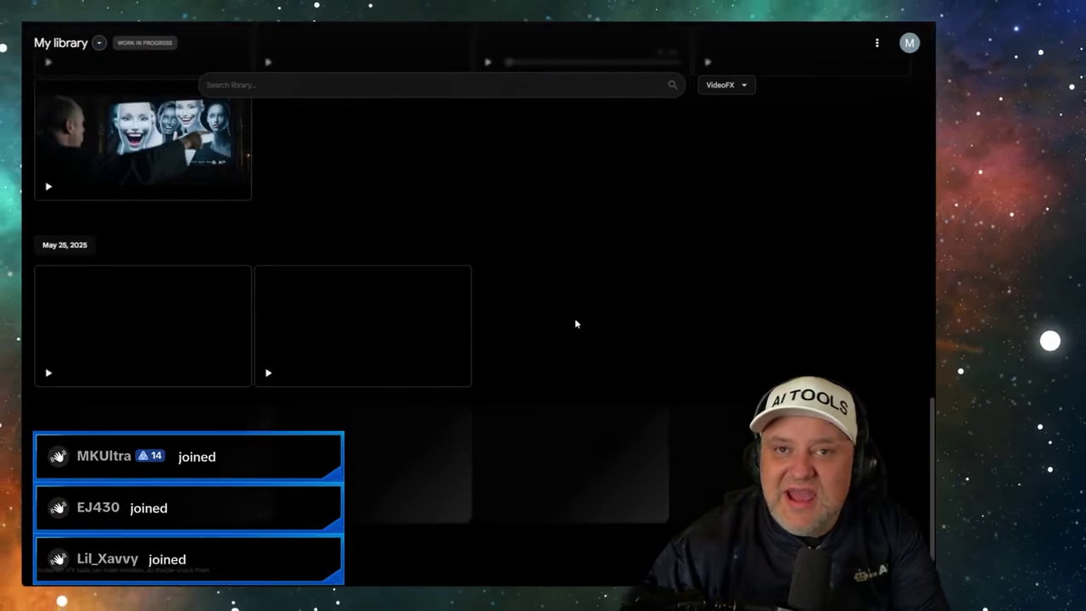
- Scroll the library down to the May 24, 2025 astronaut and popcorn videos
scroll(509, 280, up, 2)
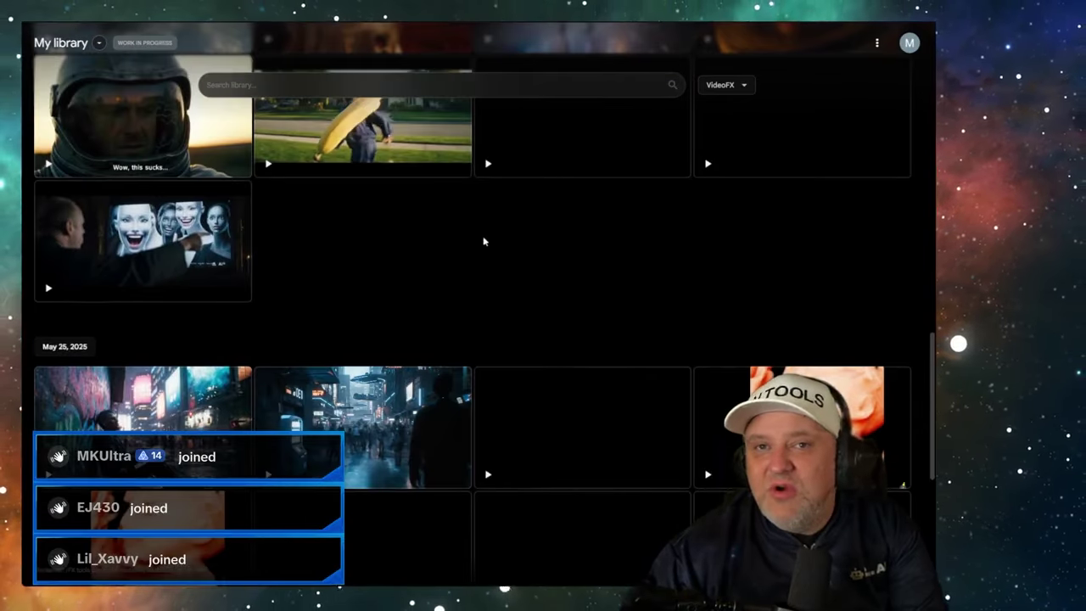
scroll(493, 243, down, 3)
scroll(406, 231, down, 3)
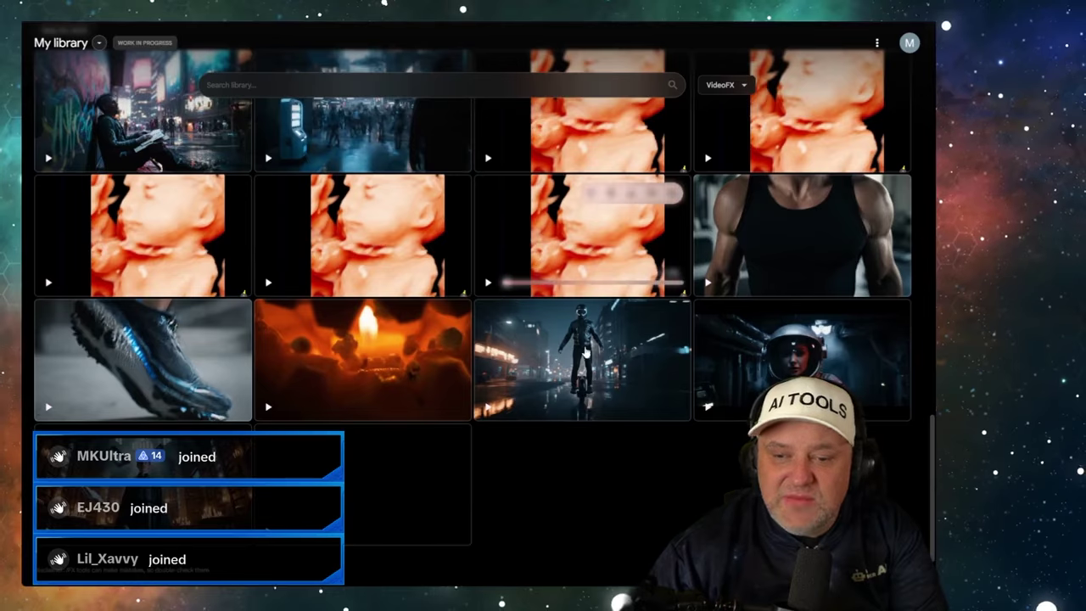
scroll(632, 336, down, 5)
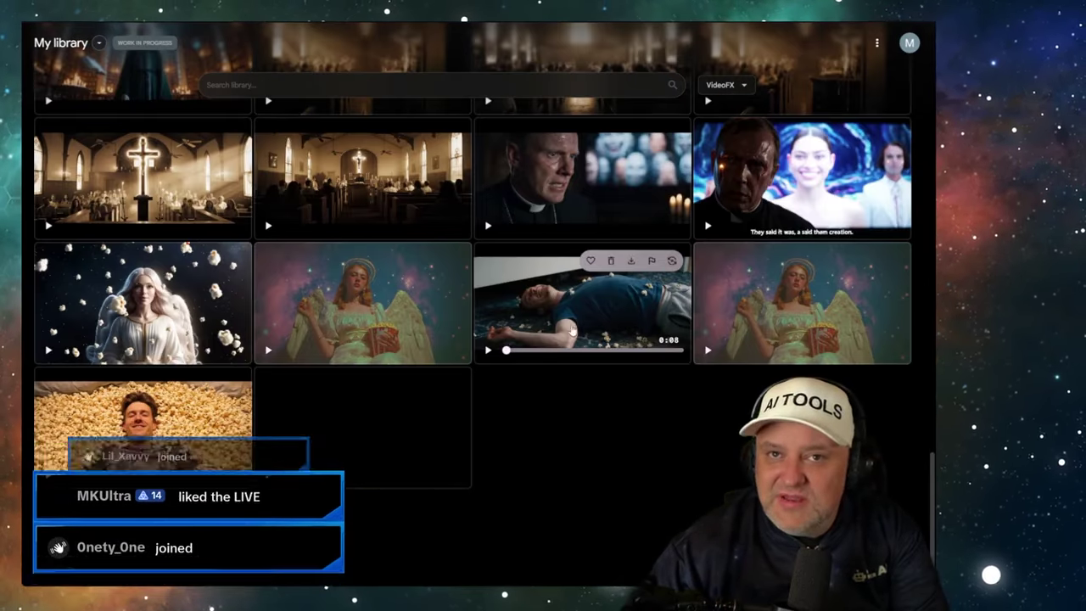
scroll(588, 381, up, 2)
scroll(573, 361, down, 2)
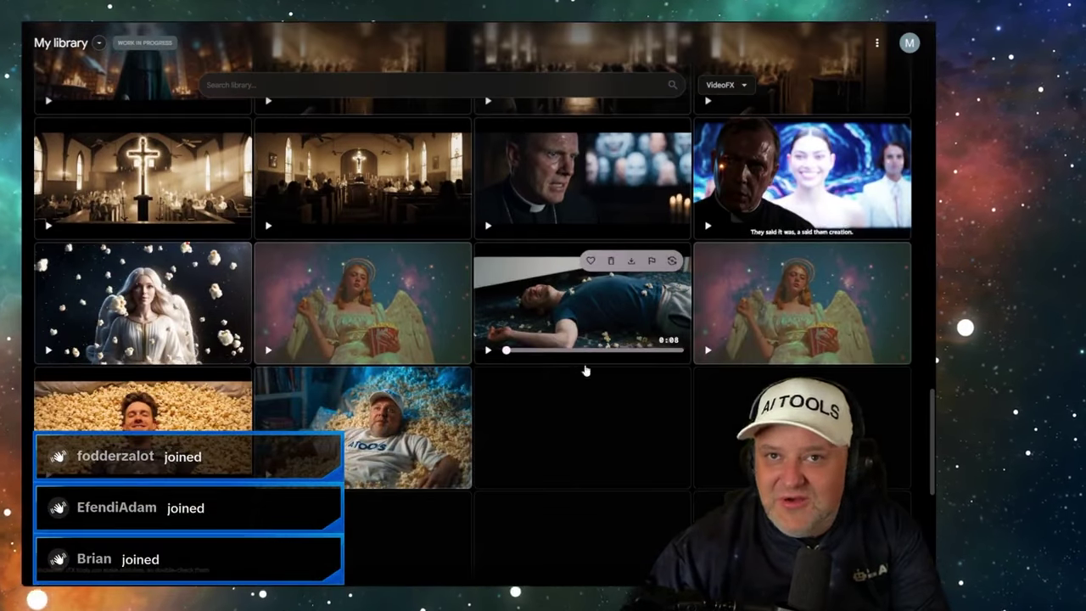
scroll(568, 367, down, 4)
scroll(533, 361, down, 3)
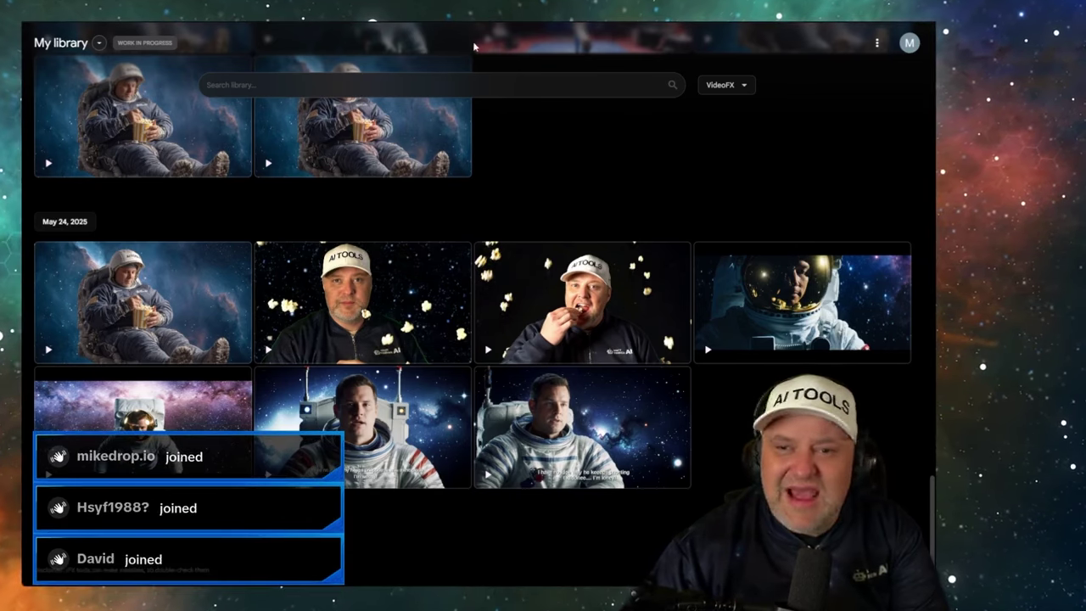
- Switch from the Flow library to the Kling AI tab playing the crowned whale video
mouse_move(553, 269)
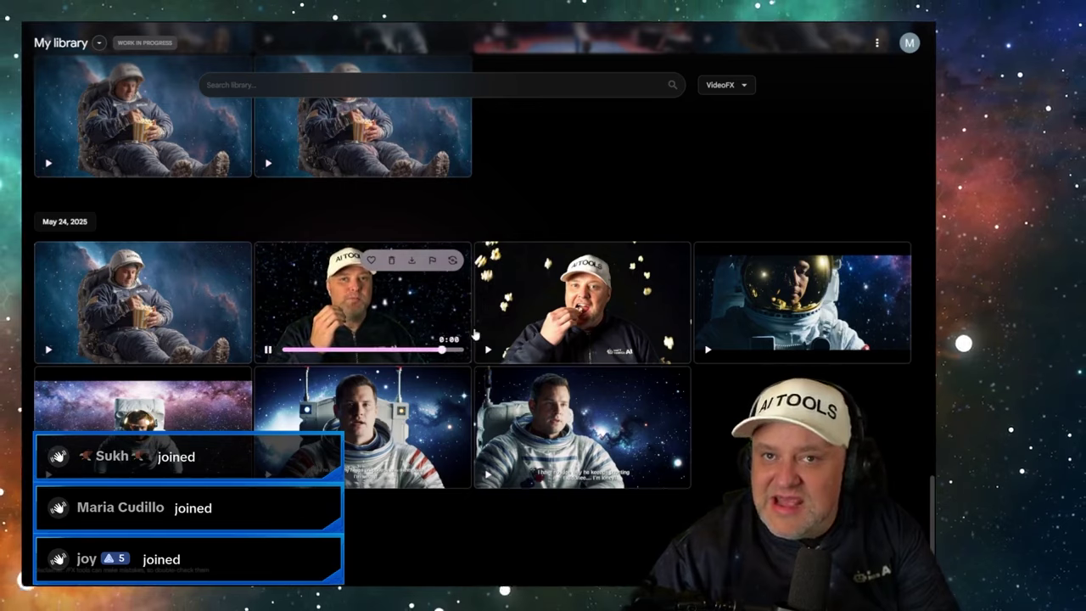
mouse_move(486, 352)
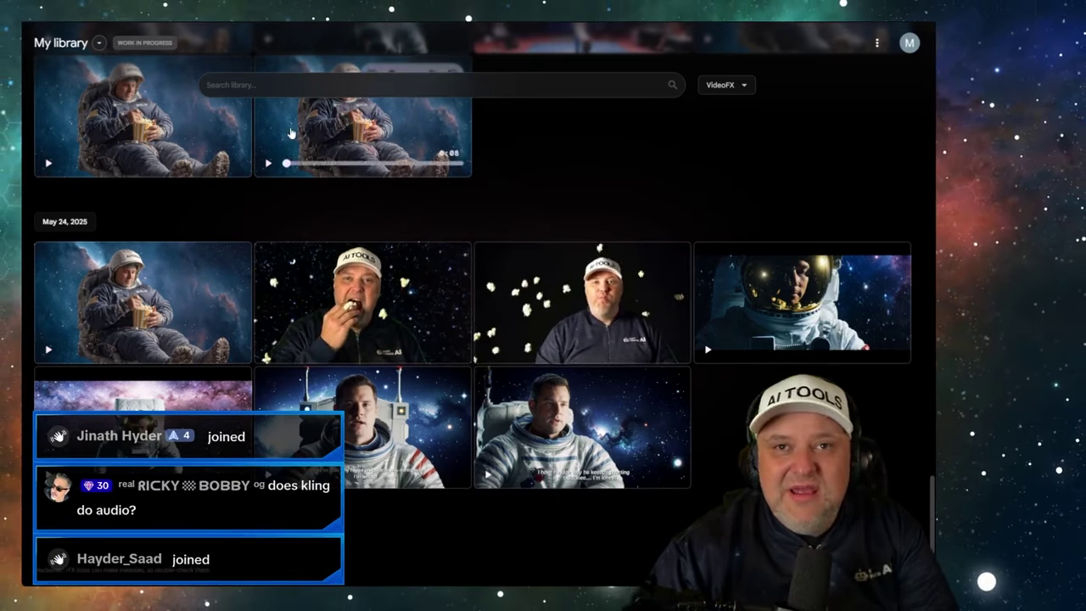
key(ctrl+Tab)
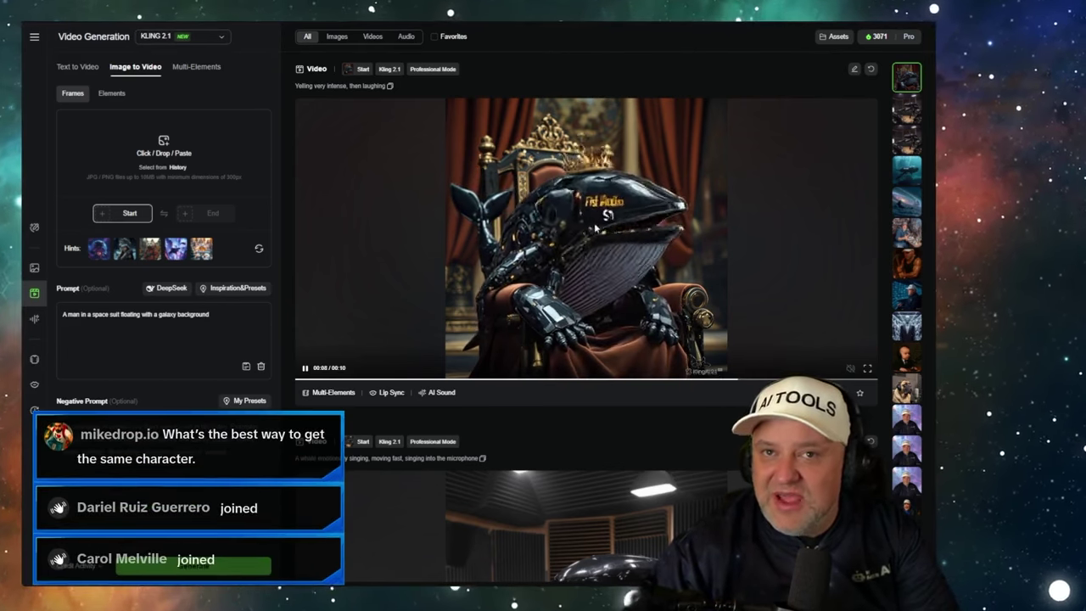
click(505, 227)
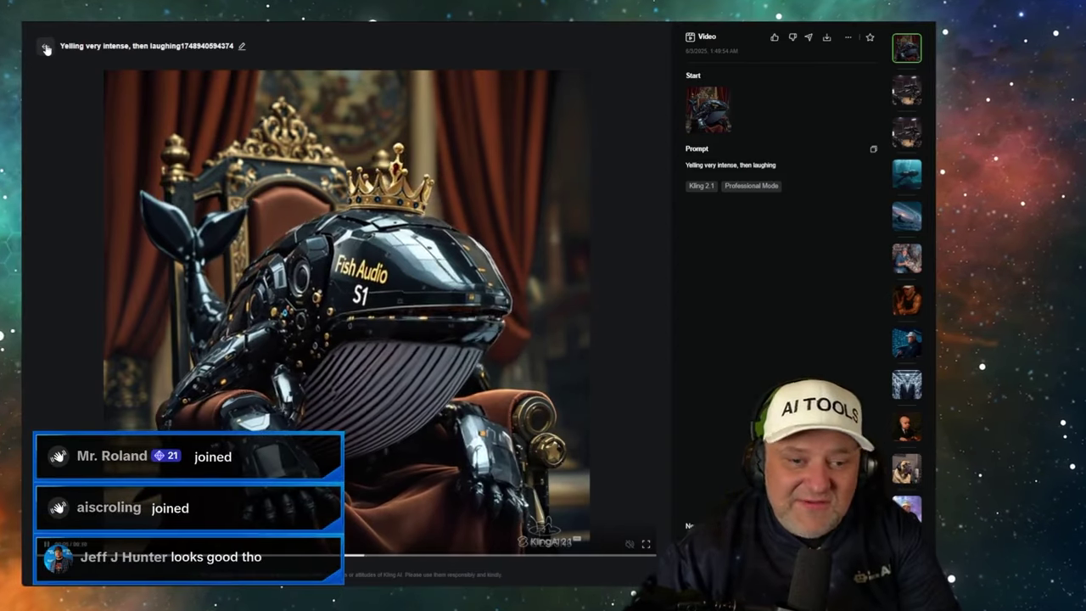
click(46, 48)
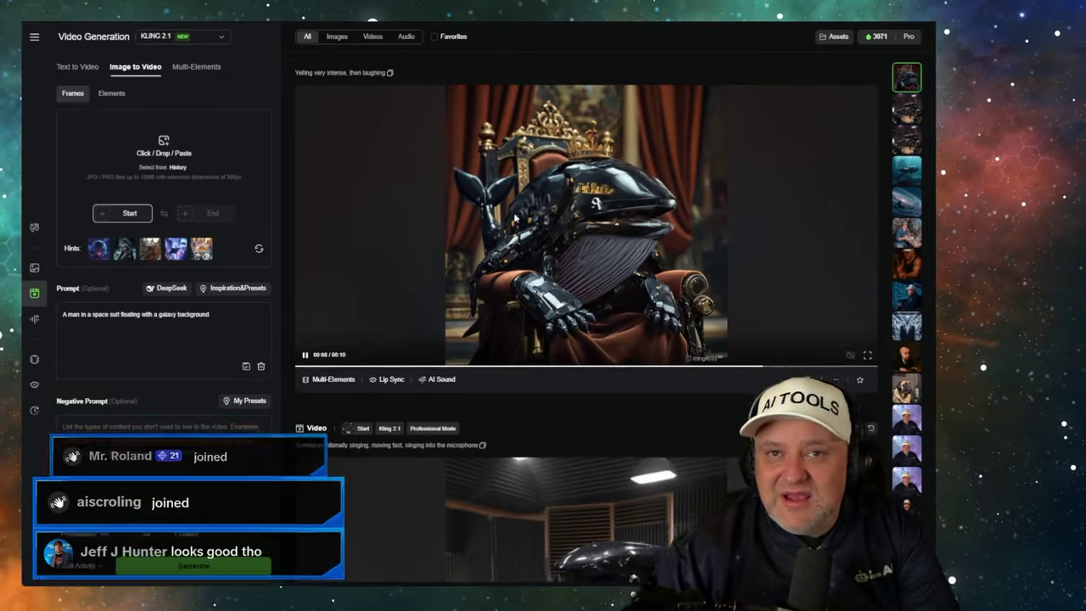
scroll(490, 219, down, 4)
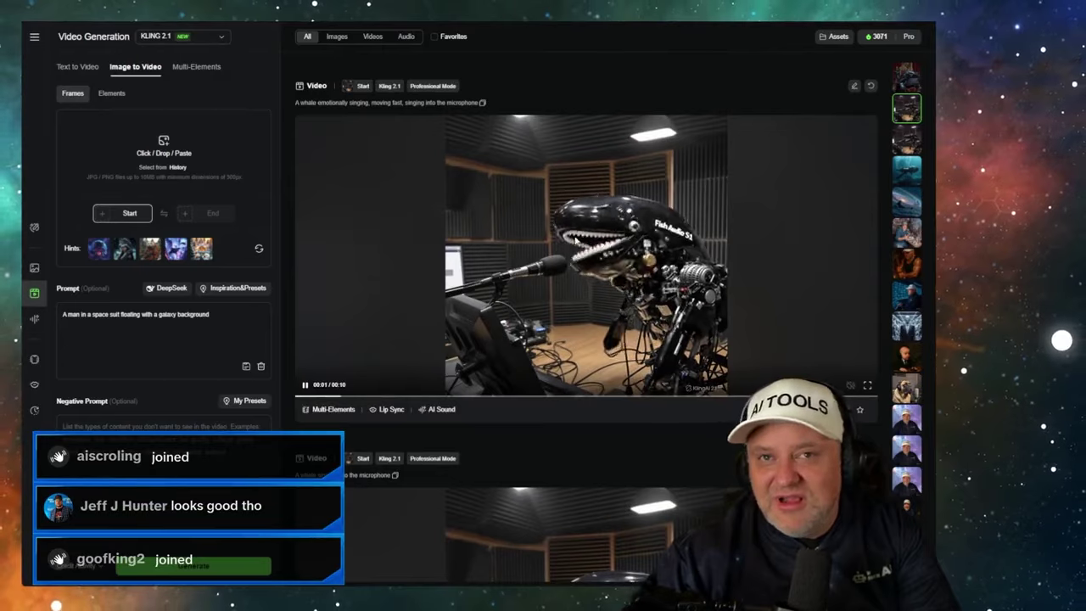
- Open the singing-whale video's details, then the other whale-singing-into-microphone clip
click(580, 232)
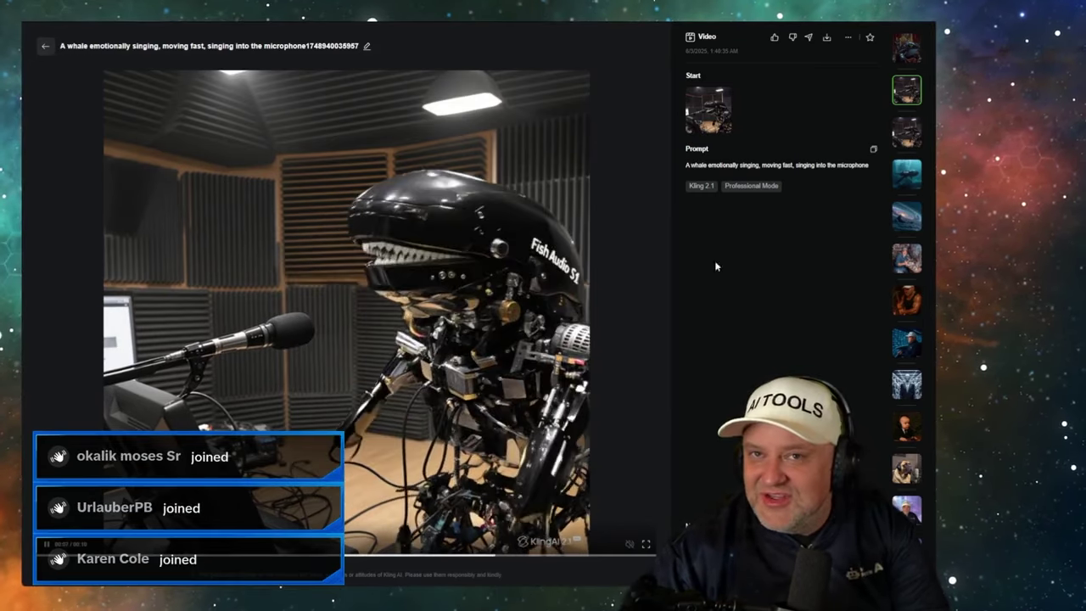
click(906, 131)
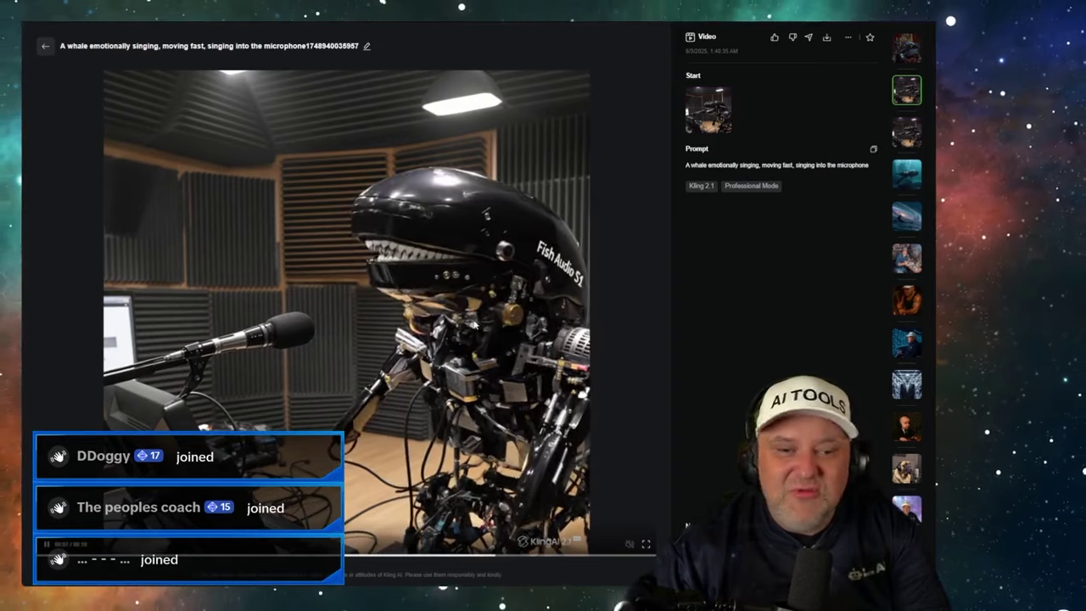
- Open the 'whale swimming in the ocean' clip from the right-hand history strip
click(905, 178)
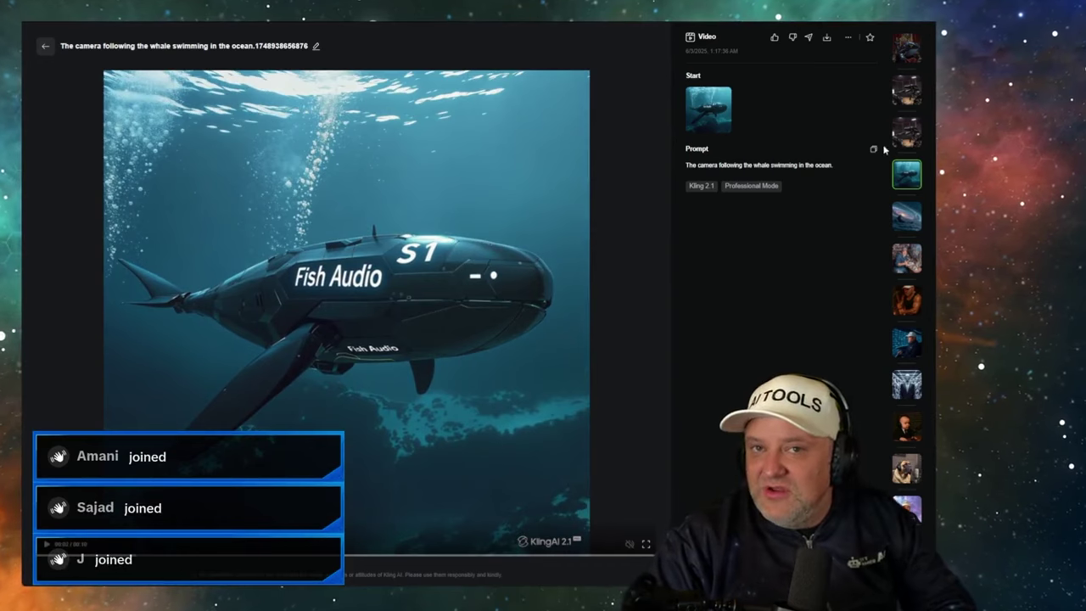
- Start a new empty Flow project in Frames to Video mode
key(ctrl+Tab)
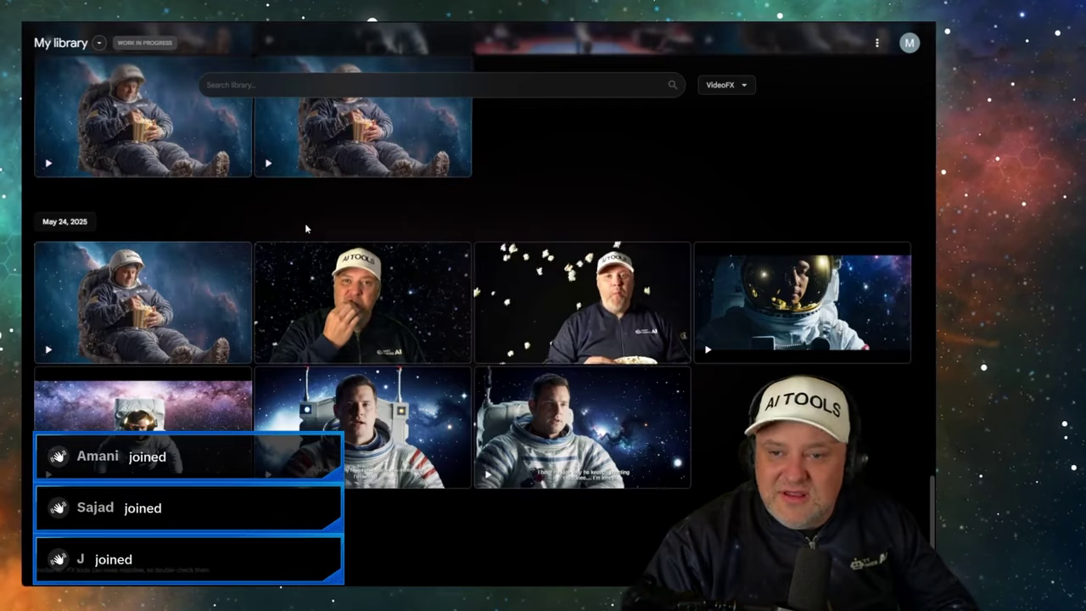
scroll(158, 148, up, 4)
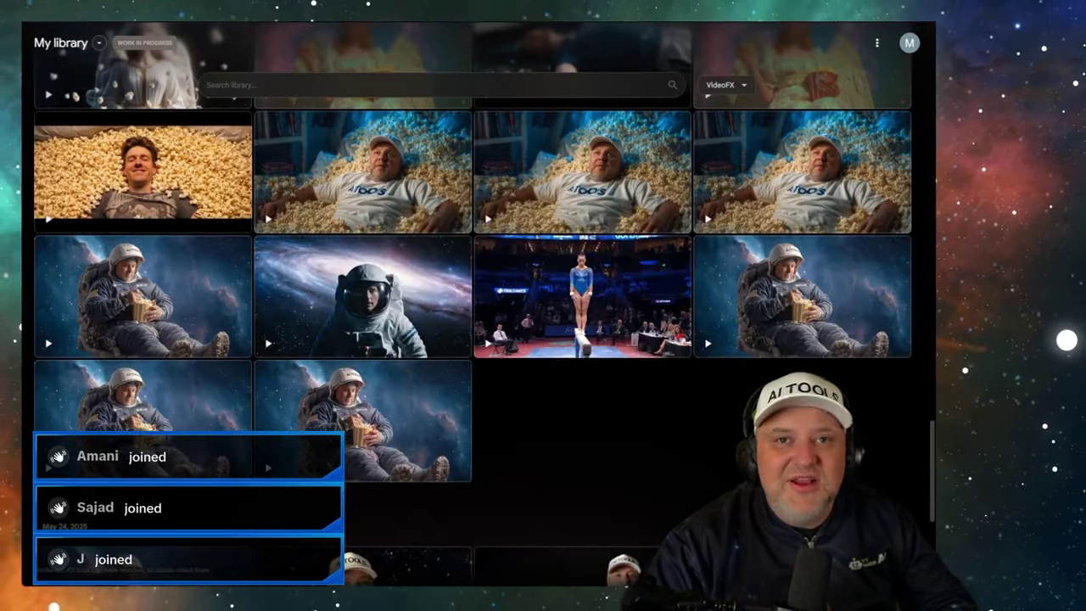
key(ctrl+Tab)
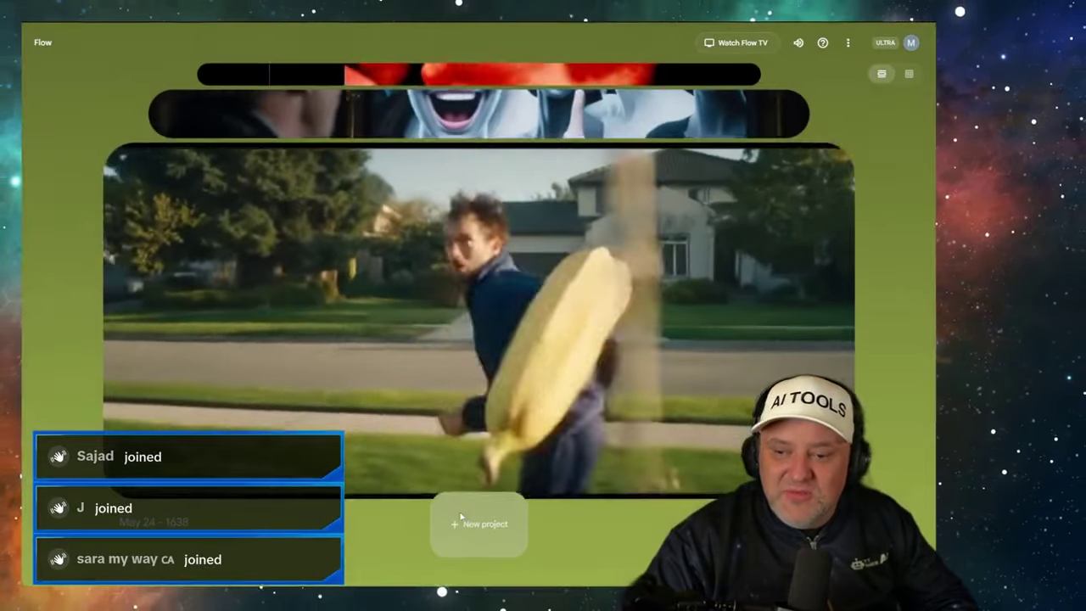
click(478, 521)
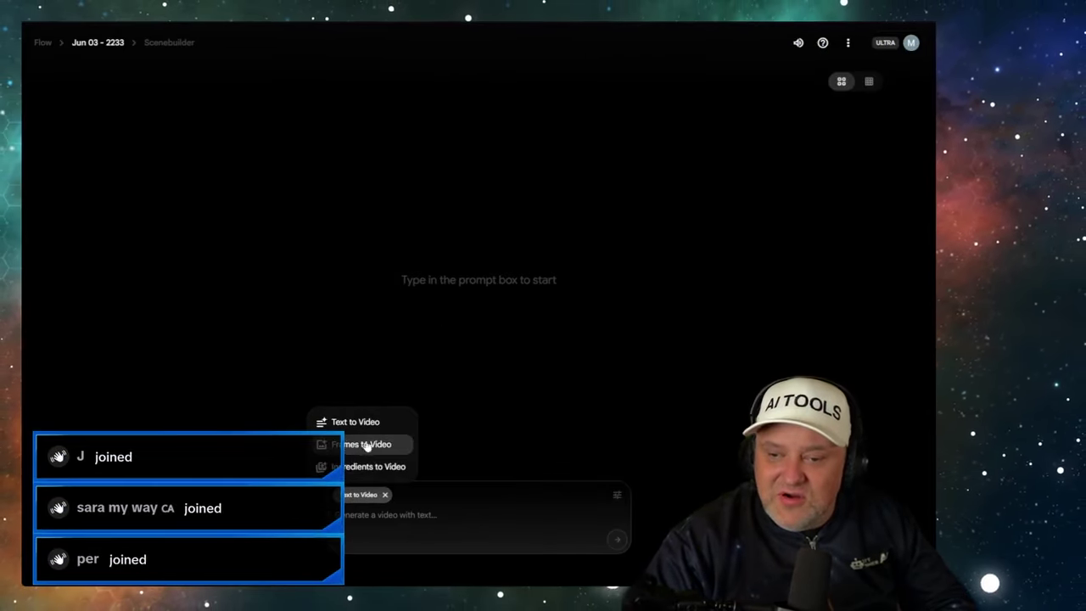
click(387, 444)
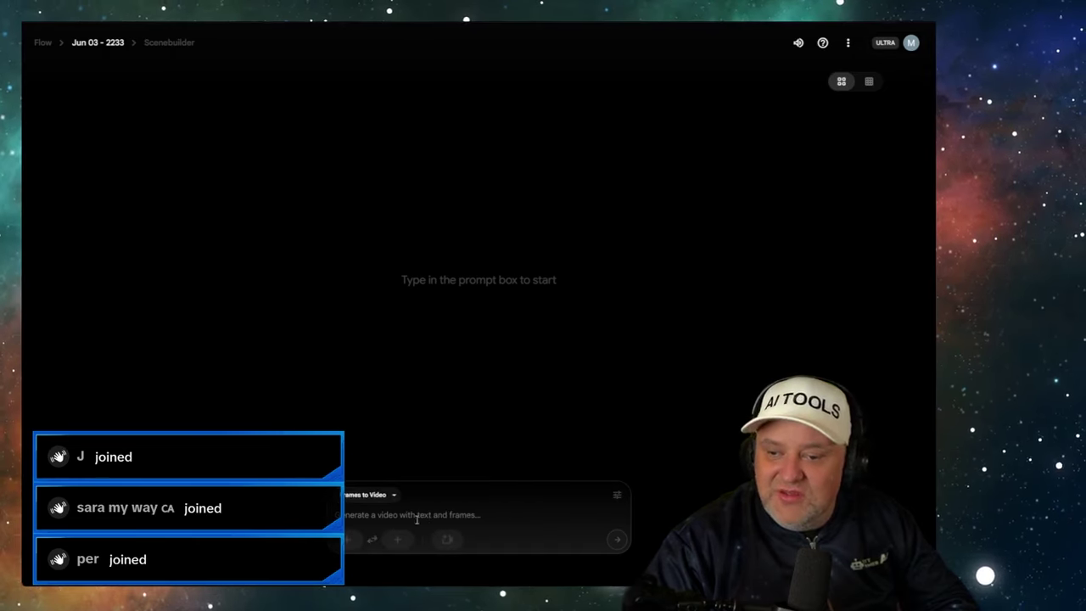
- Crop the underwater whale image and place it as the first frame
click(351, 540)
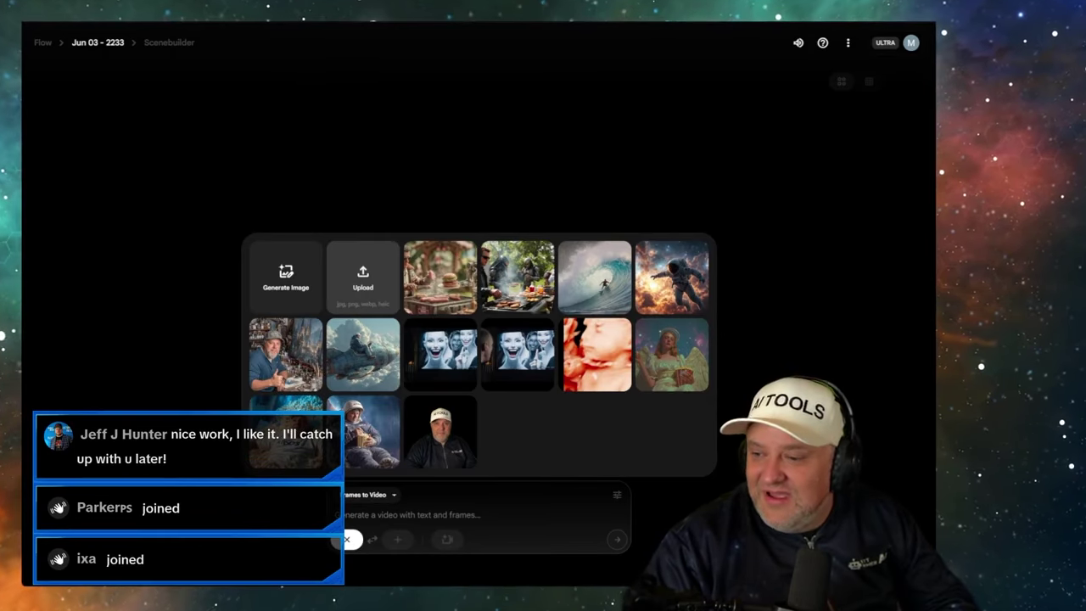
click(363, 353)
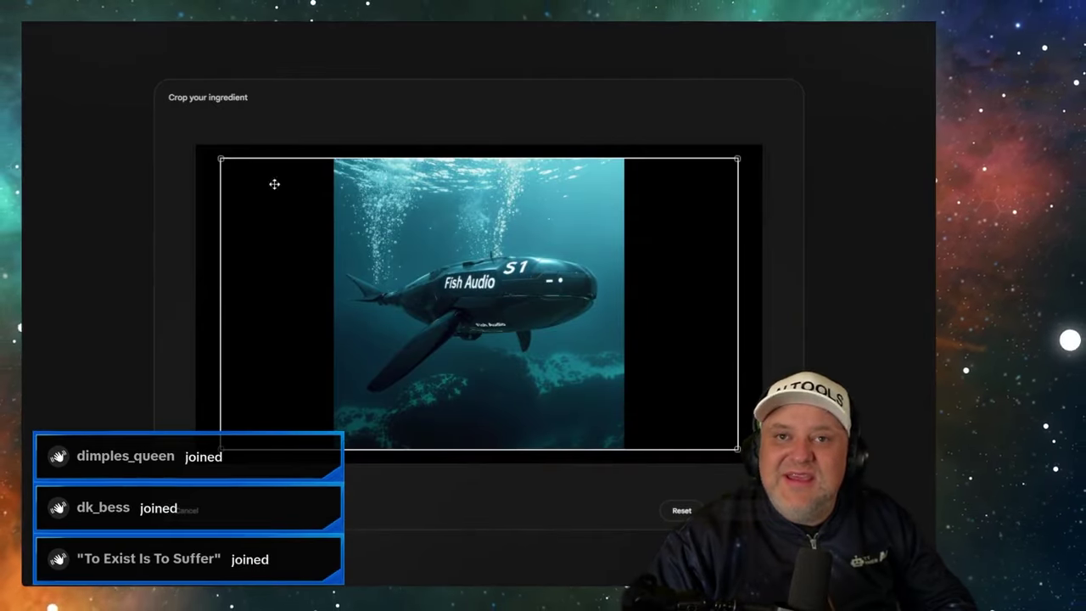
click(743, 510)
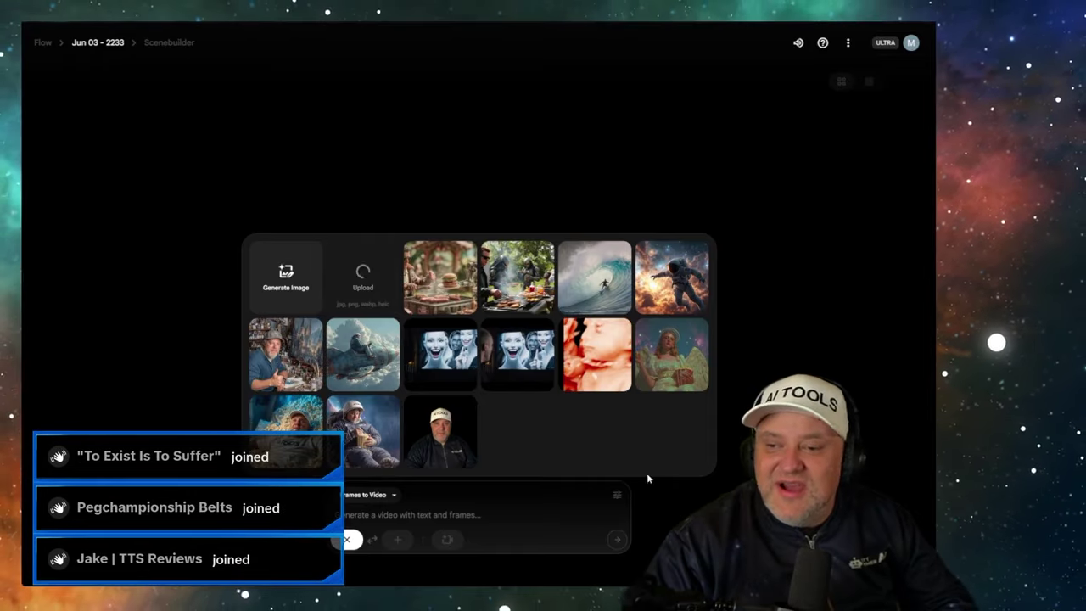
click(442, 389)
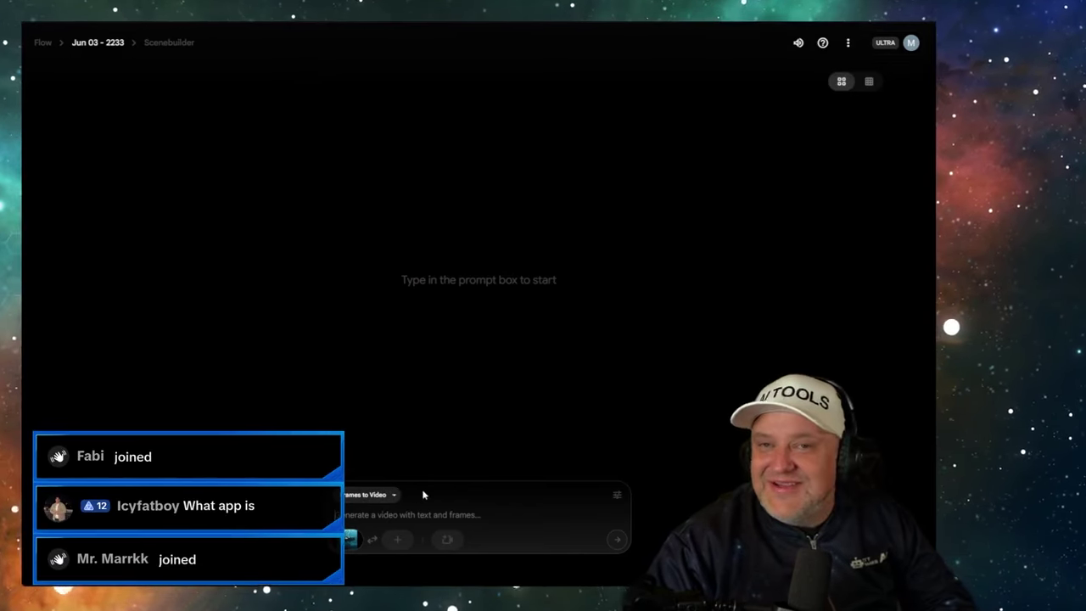
- Enter the prompt 'The camera following the whale swimming in the ocean.' for the whale first frame
mouse_move(349, 543)
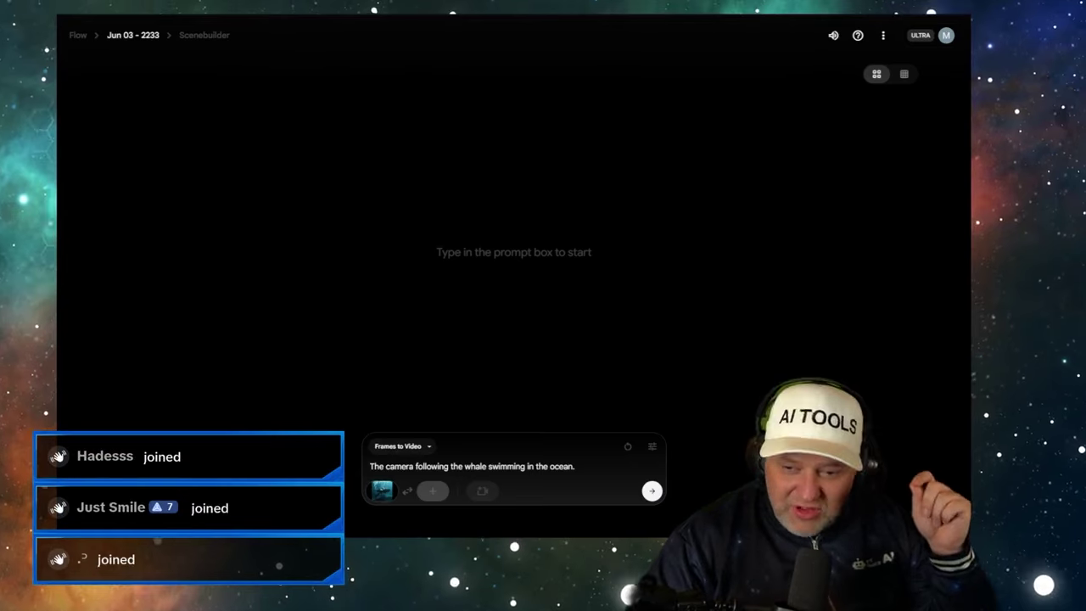
- Set the model to Veo 3 - Highest Quality and start generating the ocean-whale video
click(652, 449)
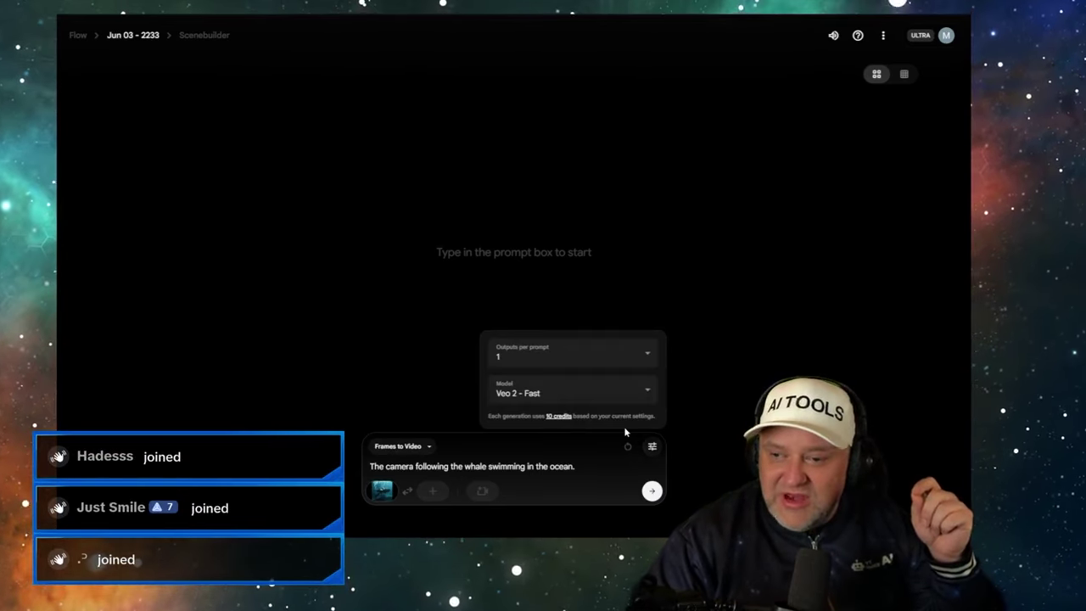
click(597, 387)
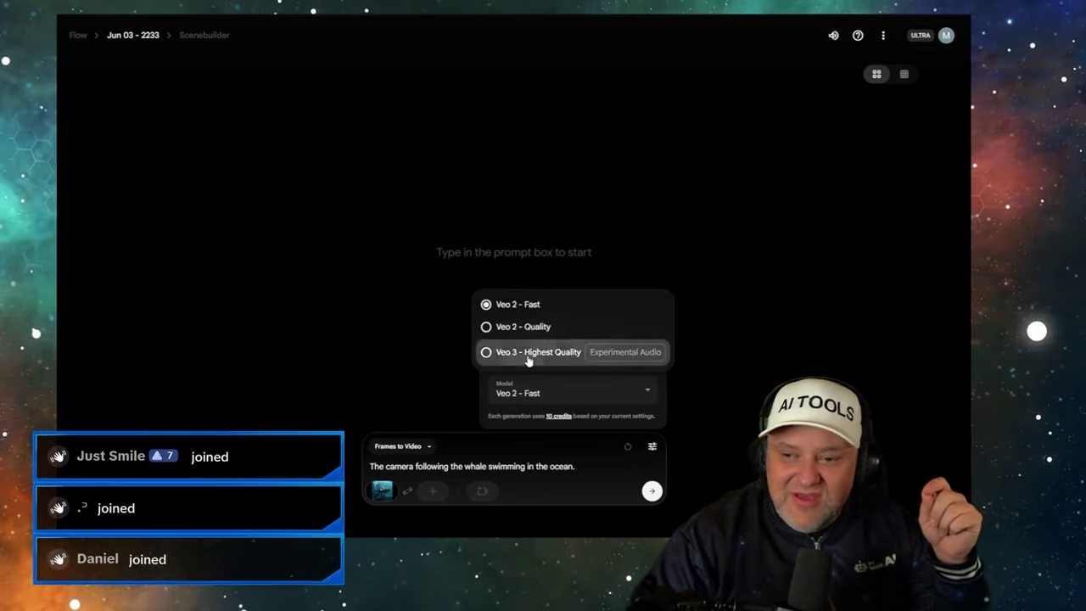
click(531, 353)
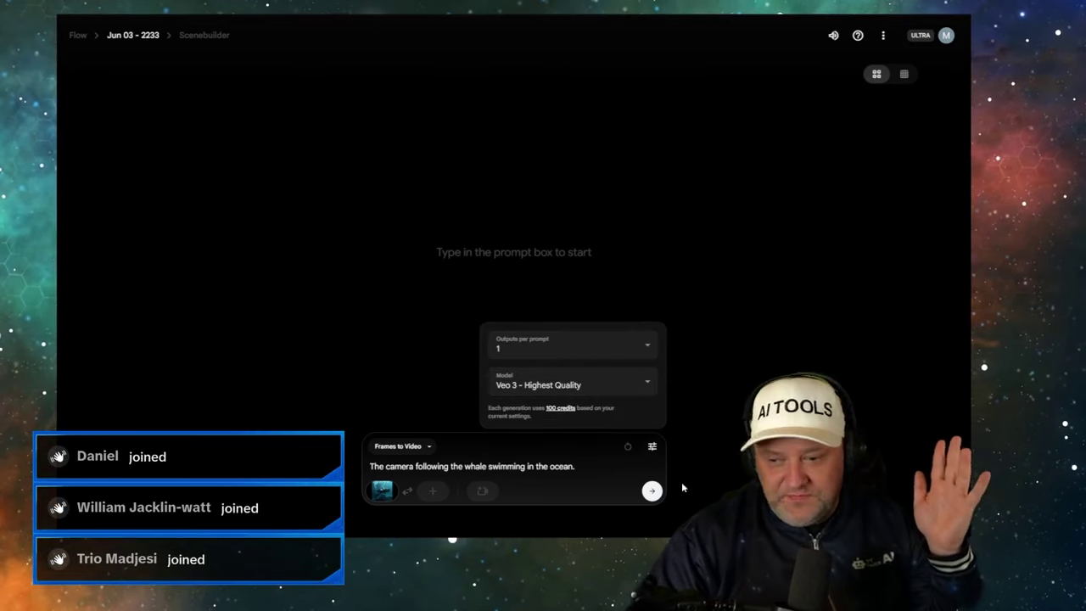
click(598, 471)
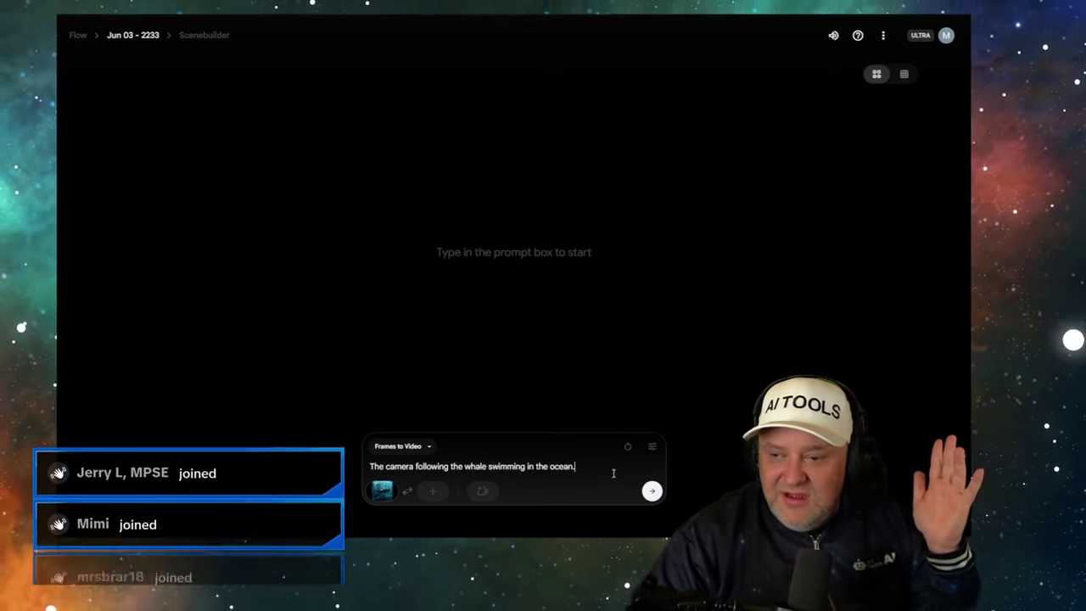
click(652, 447)
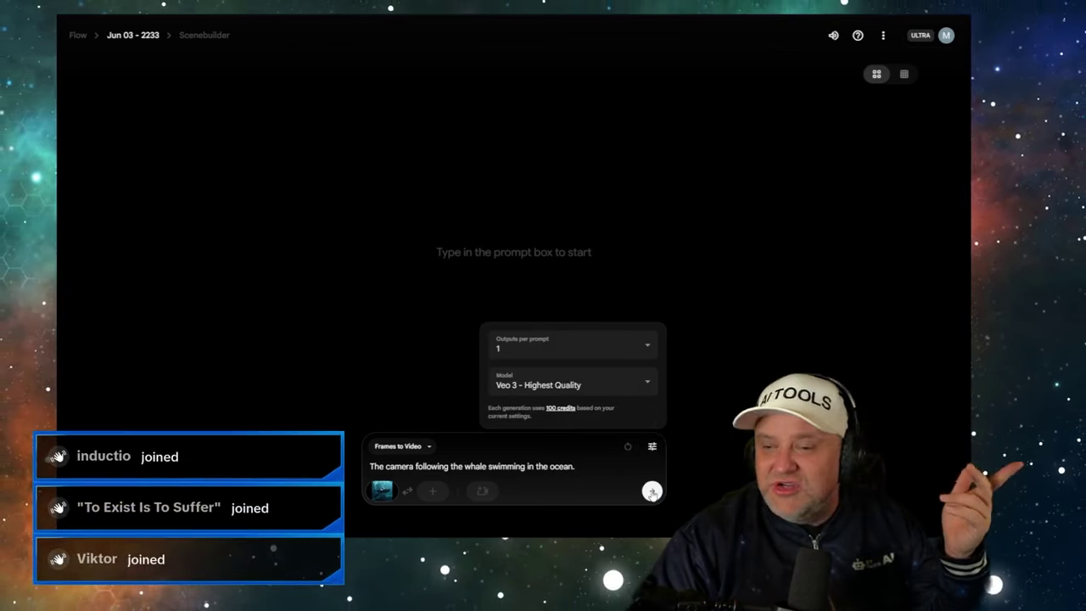
click(651, 492)
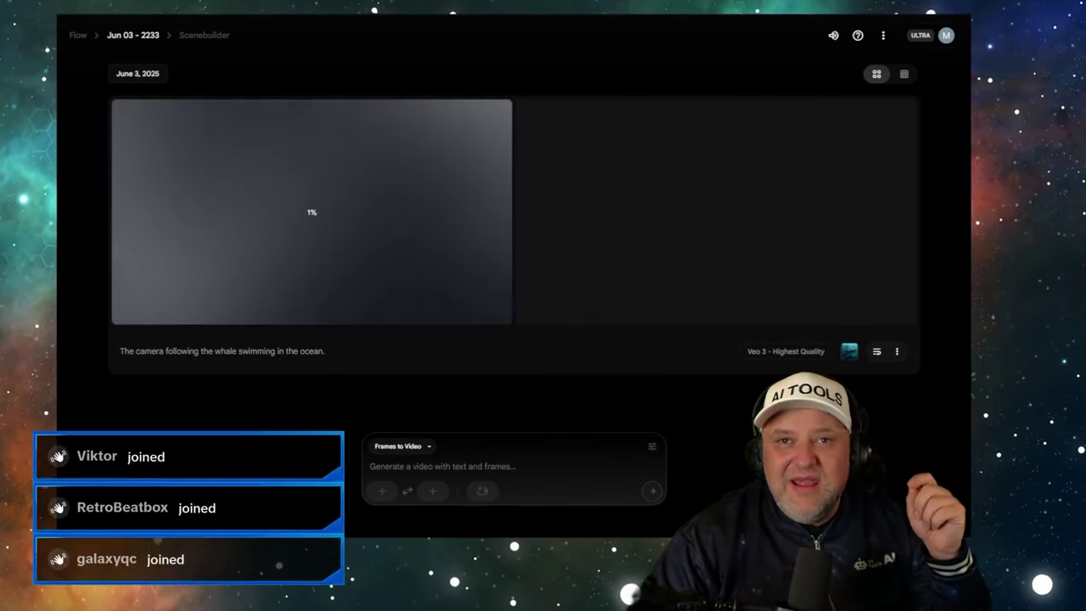
key(ctrl+Tab)
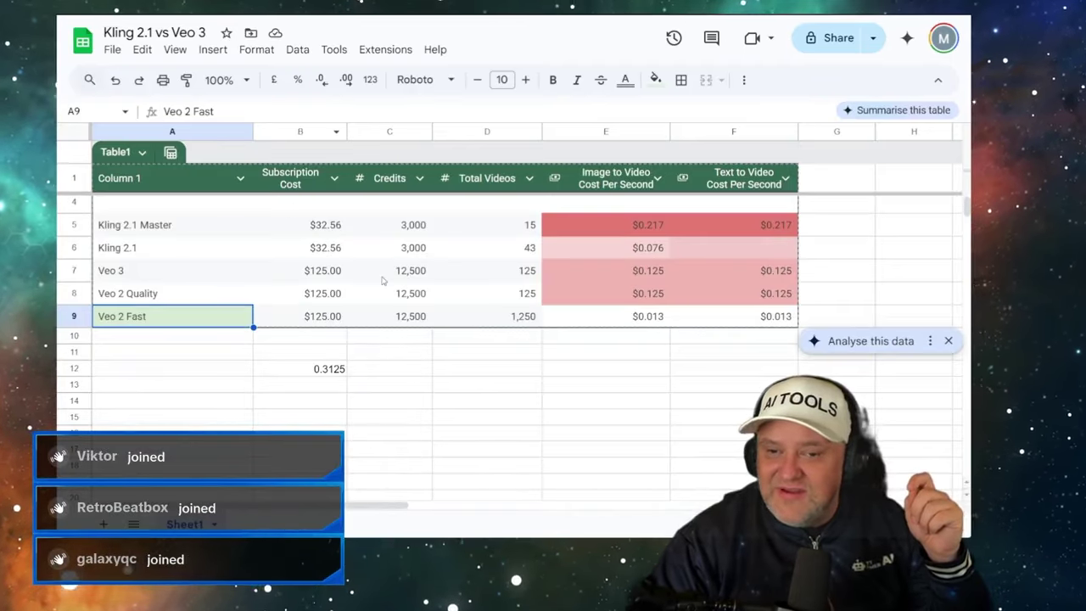
- Label cell A12 'Veo 2 - Old Pricing' beside the 0.3125 per-second cost in B12
click(734, 272)
click(639, 273)
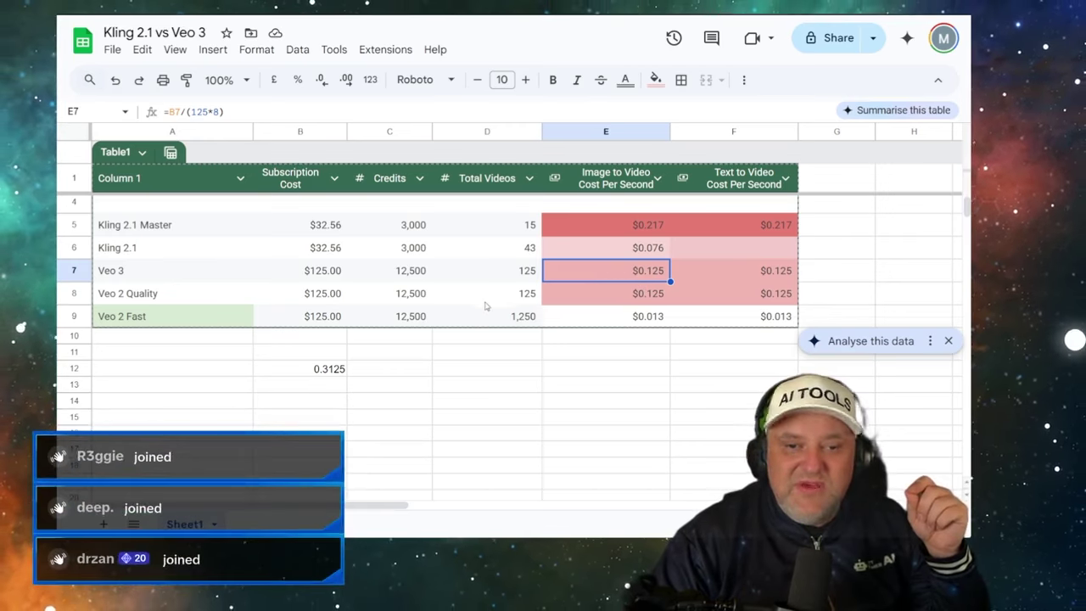
click(327, 370)
click(206, 370)
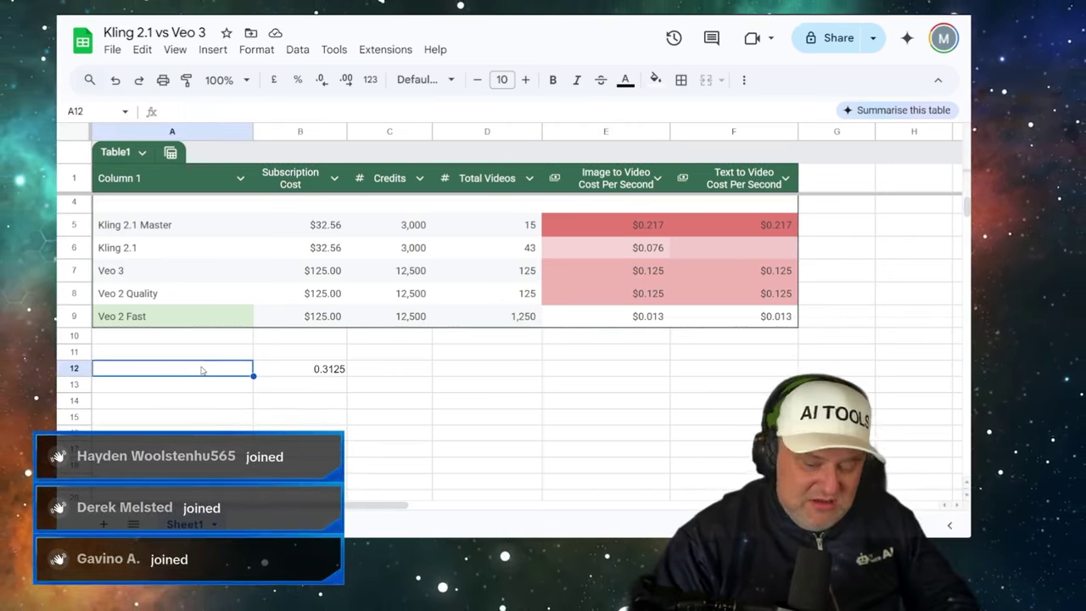
text(Veo 2 -)
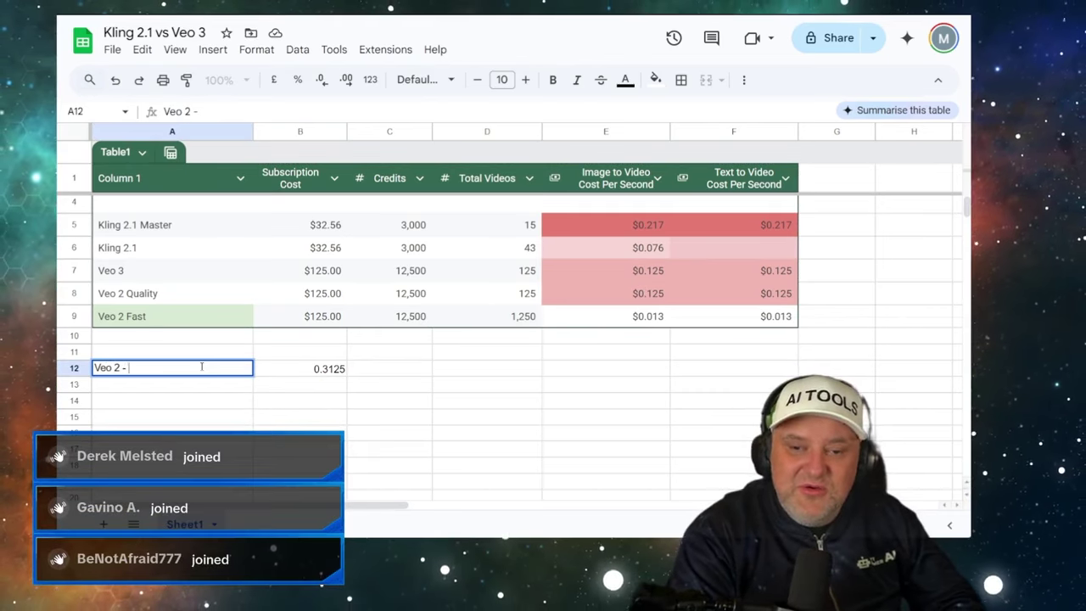
text( Old)
text( Pi)
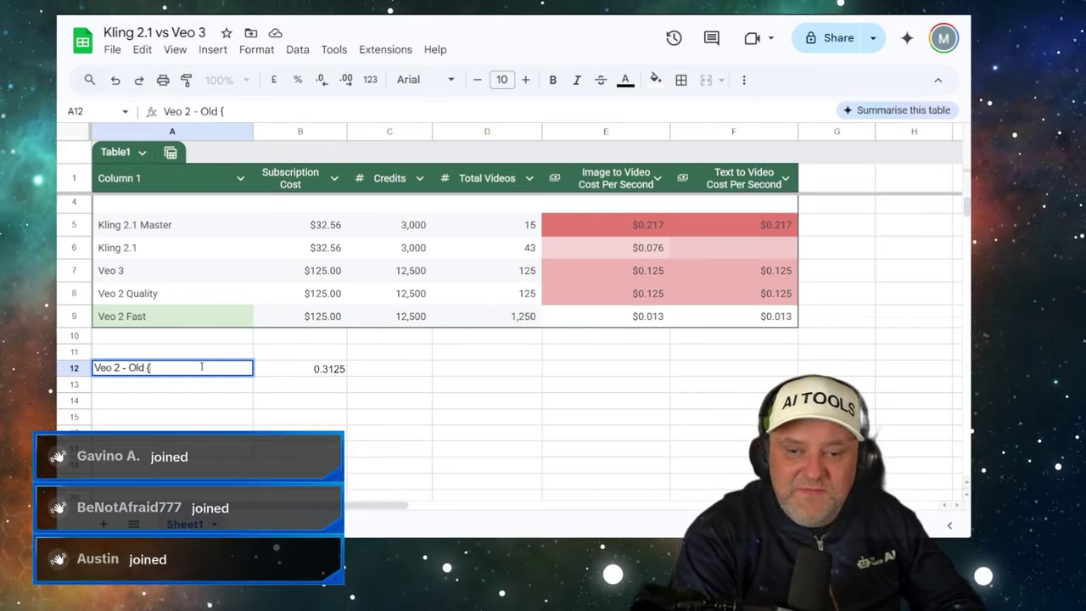
text(ici)
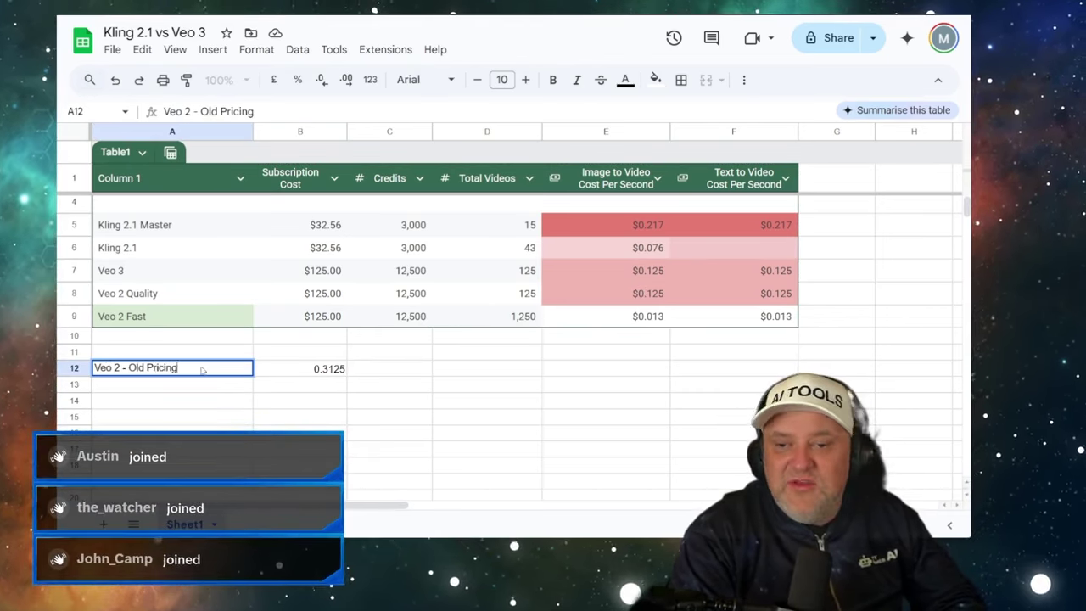
text(ng)
key(Tab)
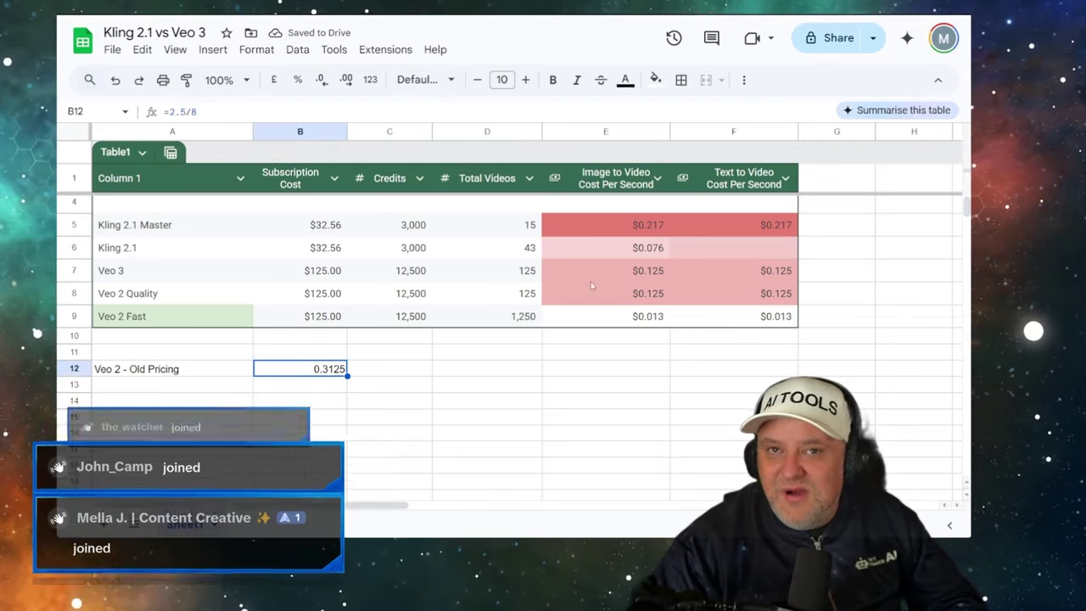
click(624, 277)
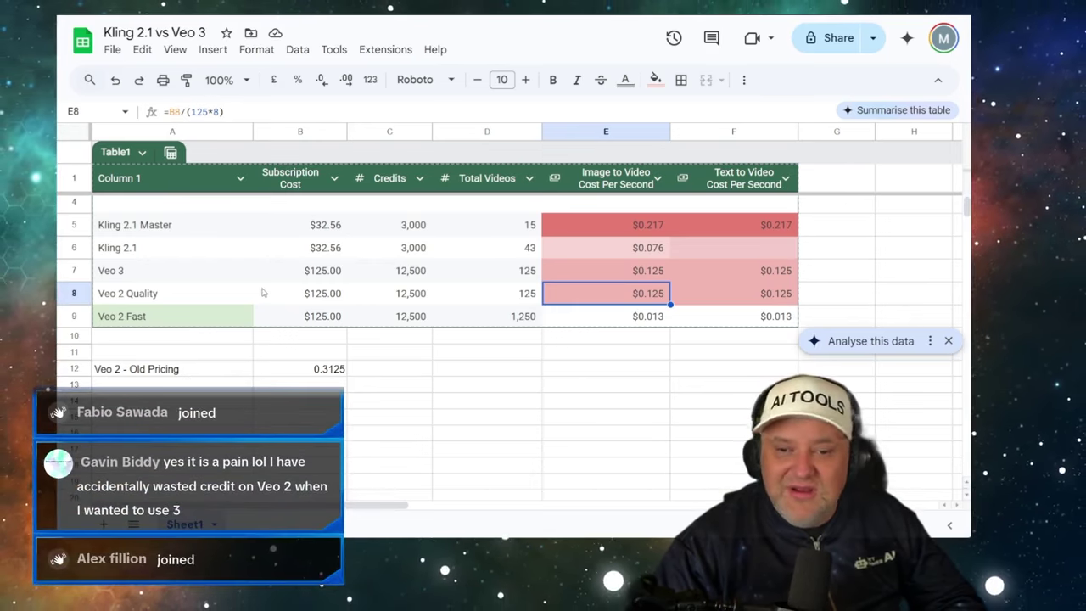
click(319, 374)
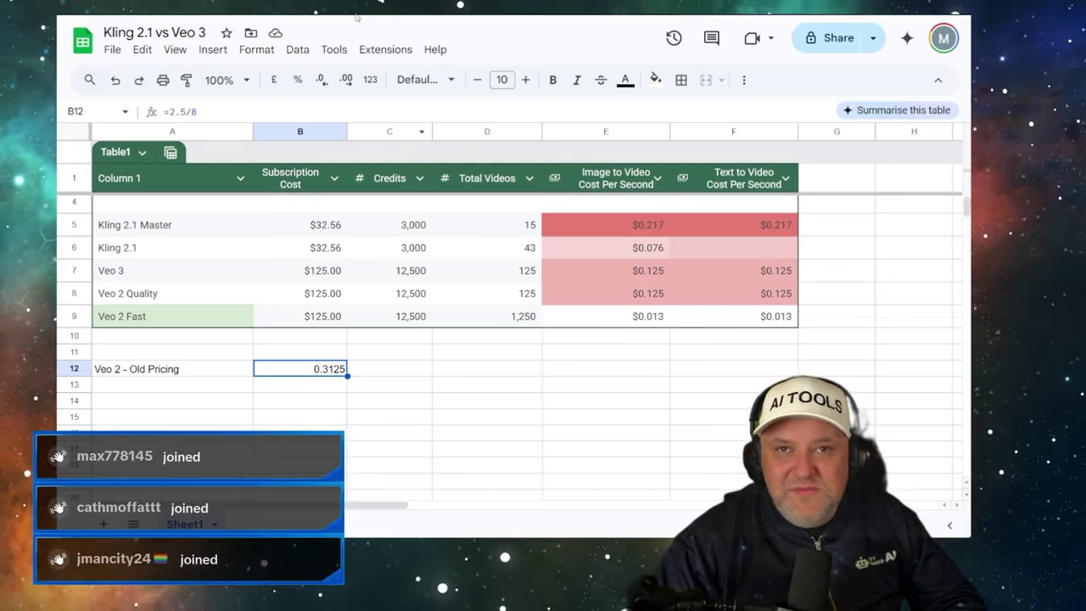
- In Frames to Video, use the astronaut image as first frame and the whale image as last frame
key(ctrl+Tab)
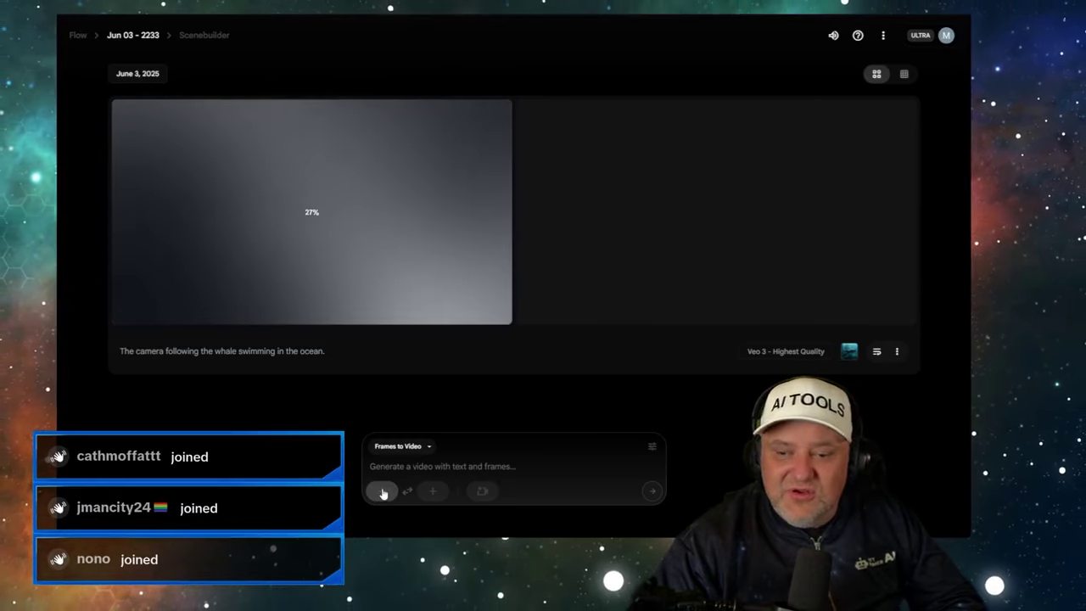
click(386, 445)
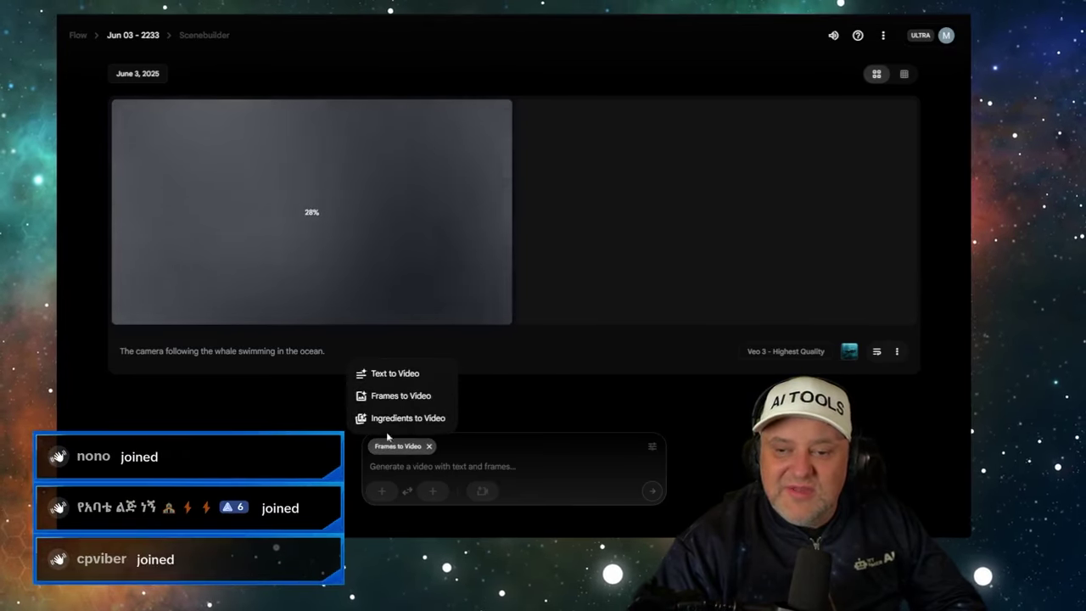
click(387, 447)
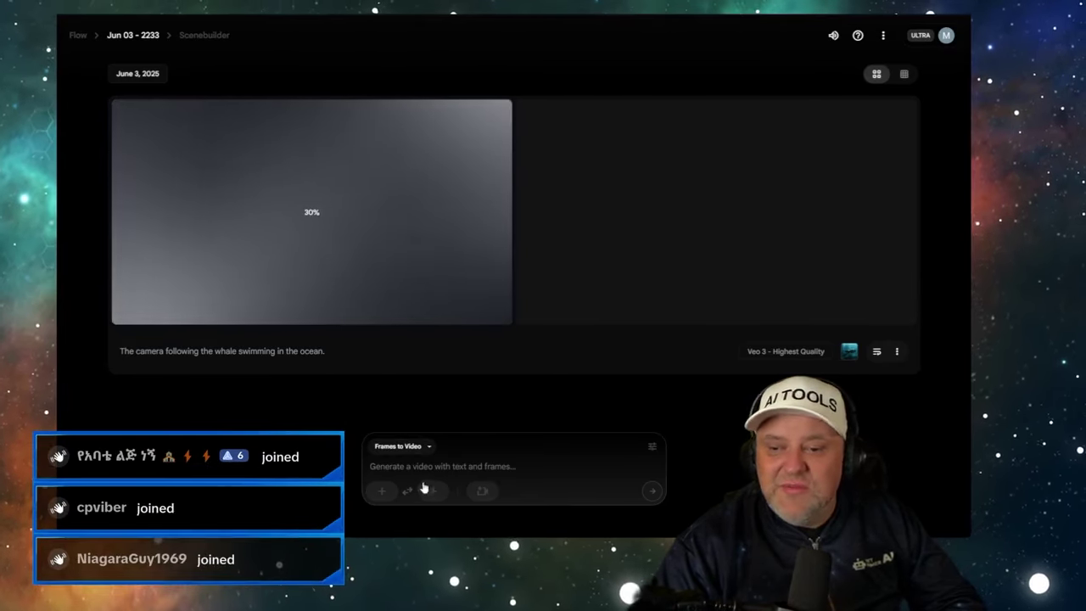
click(380, 492)
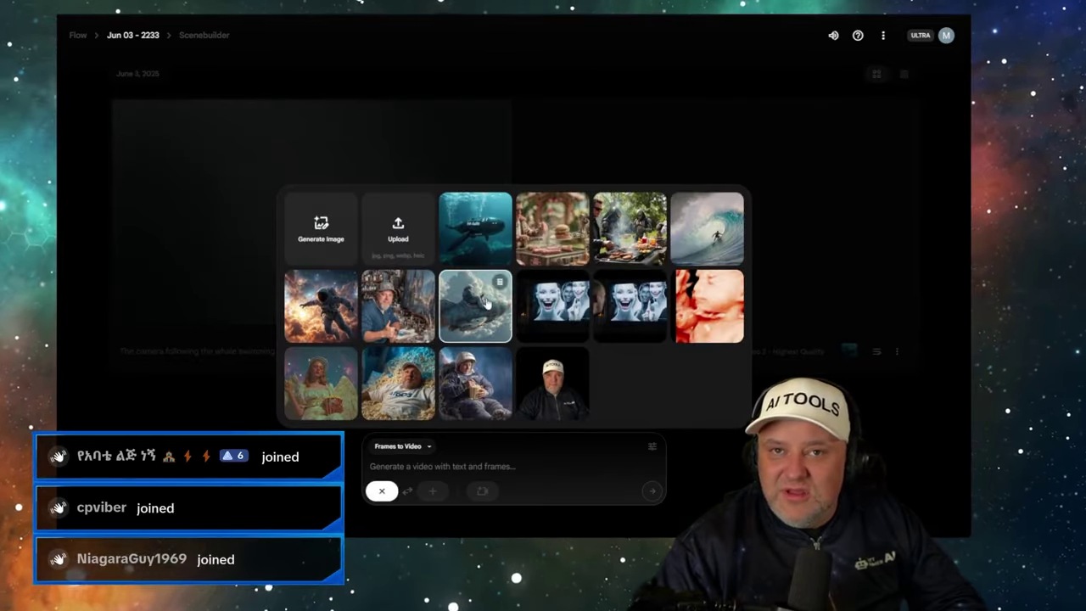
click(324, 308)
click(432, 491)
click(475, 229)
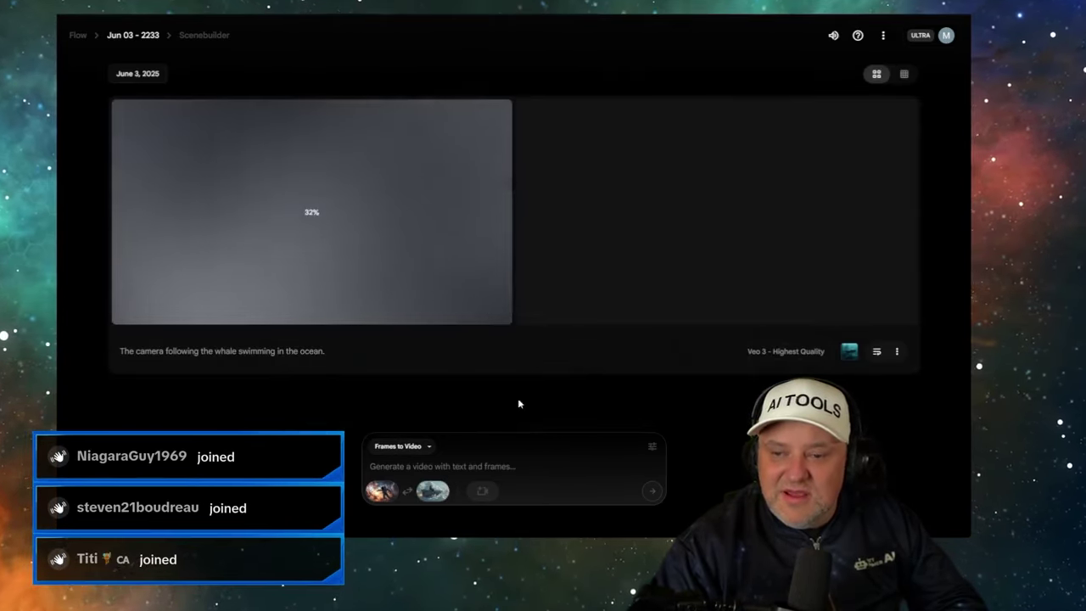
- Enter the prompt 'Flying through space' and submit it, which raises a compatible-model warning
click(652, 447)
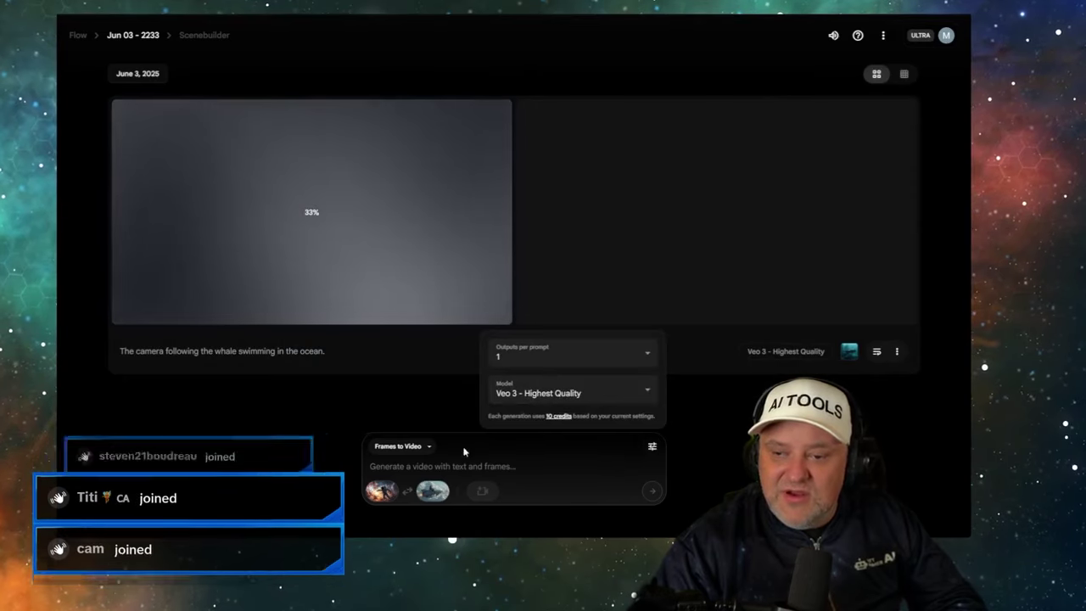
click(467, 453)
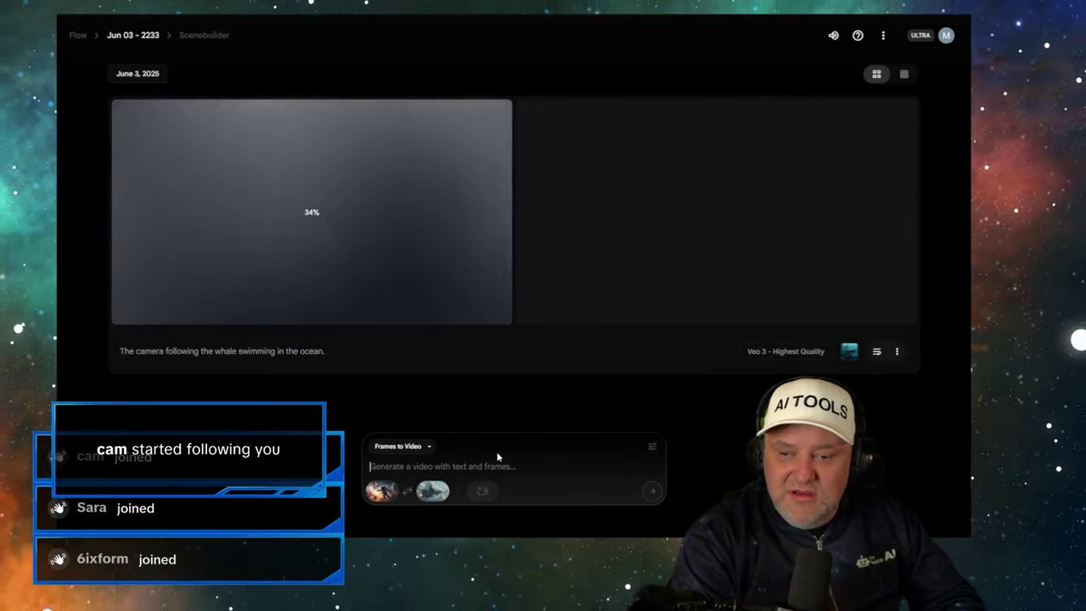
text(Flying )
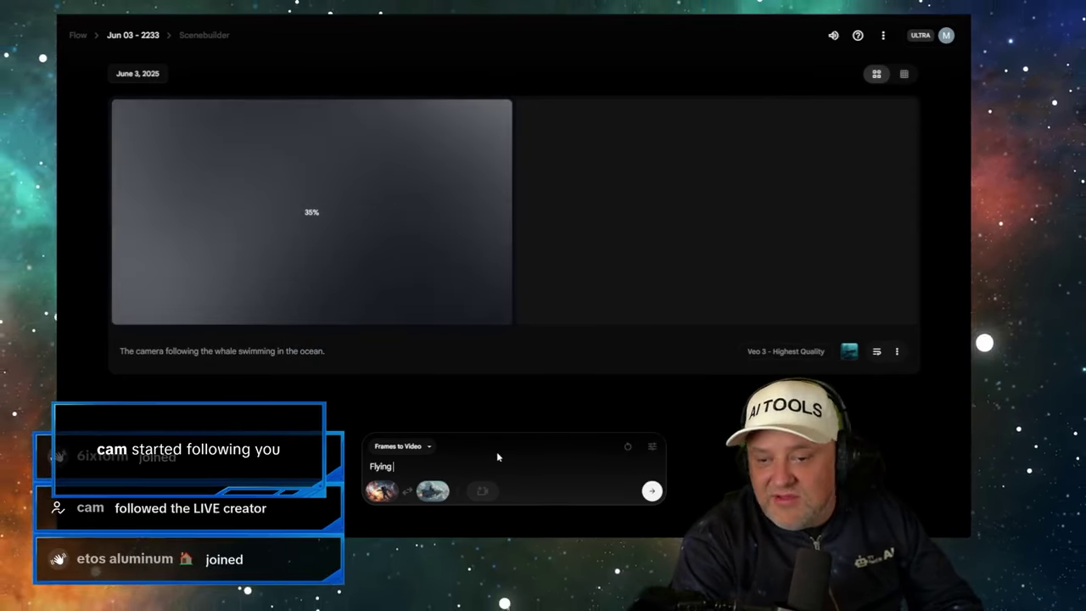
text(through spac)
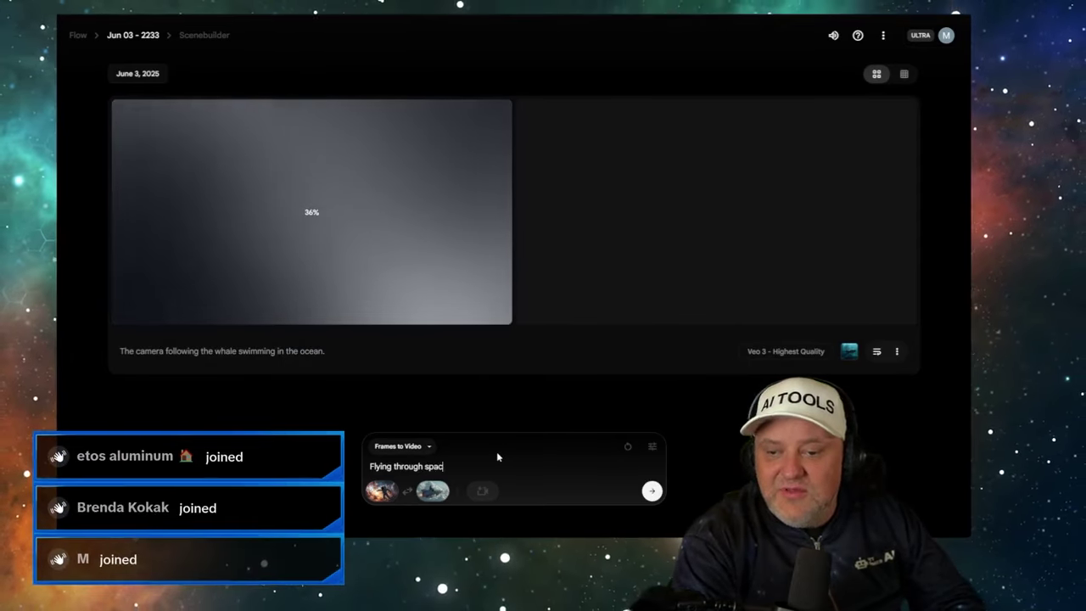
text(e)
click(650, 488)
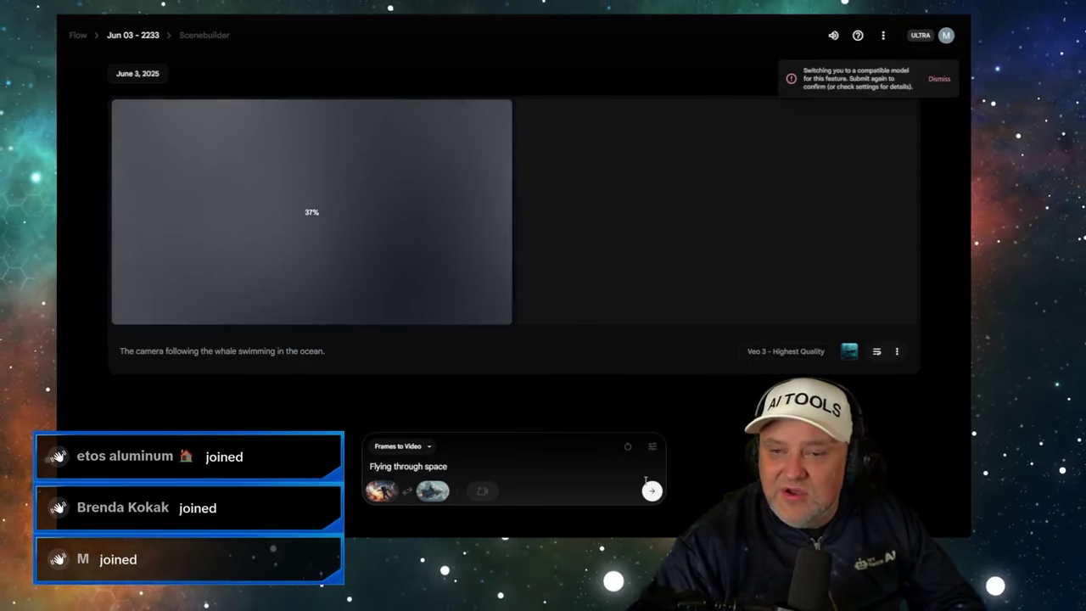
drag(804, 70, 891, 86)
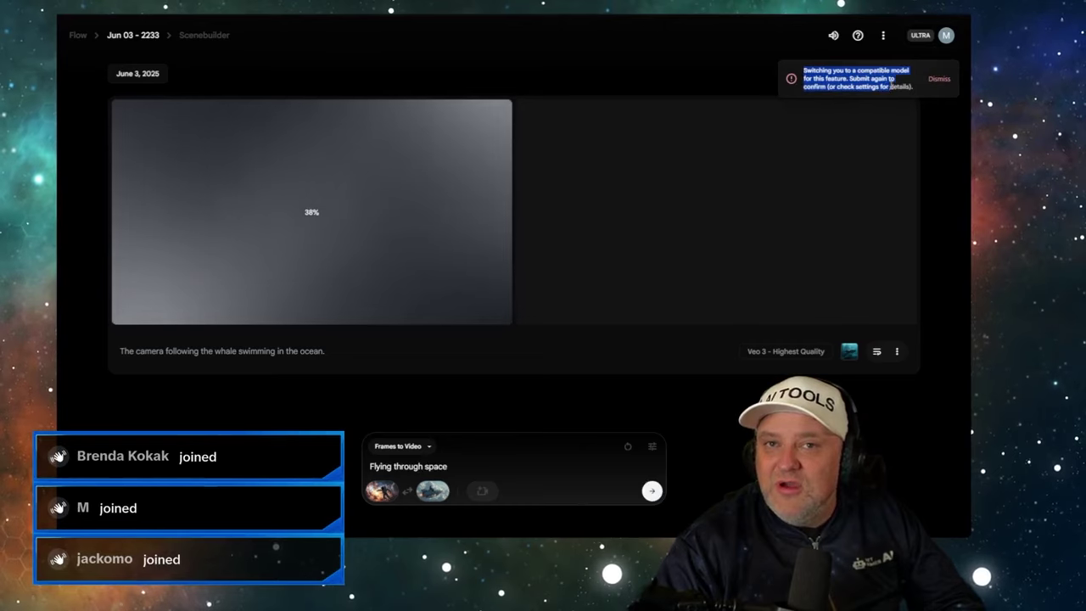
click(891, 86)
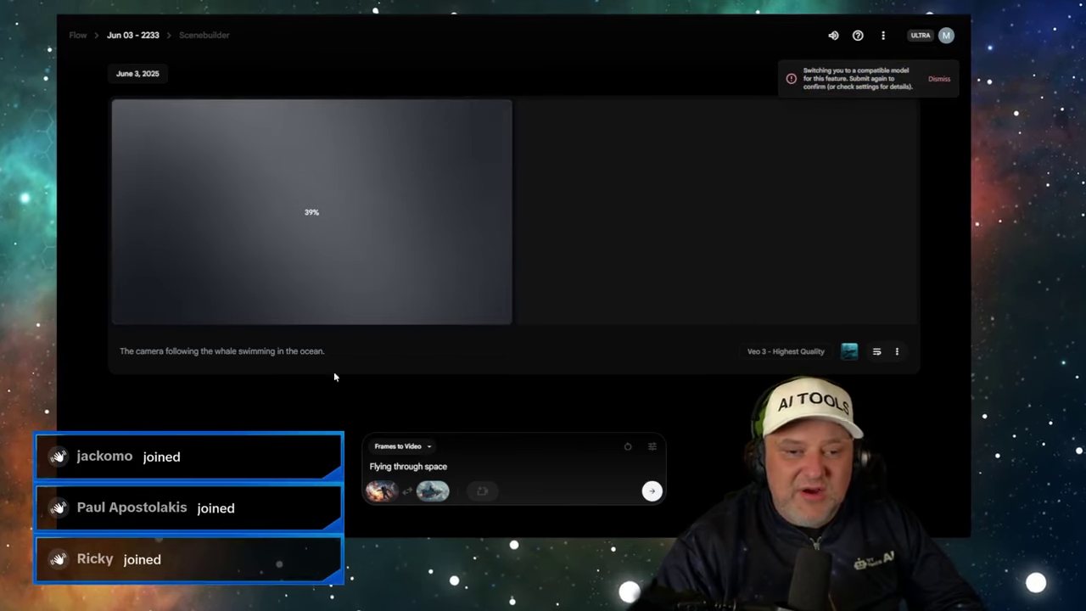
- Use the Veo 2 - Fast model and send the prompt to queue the clip
click(652, 445)
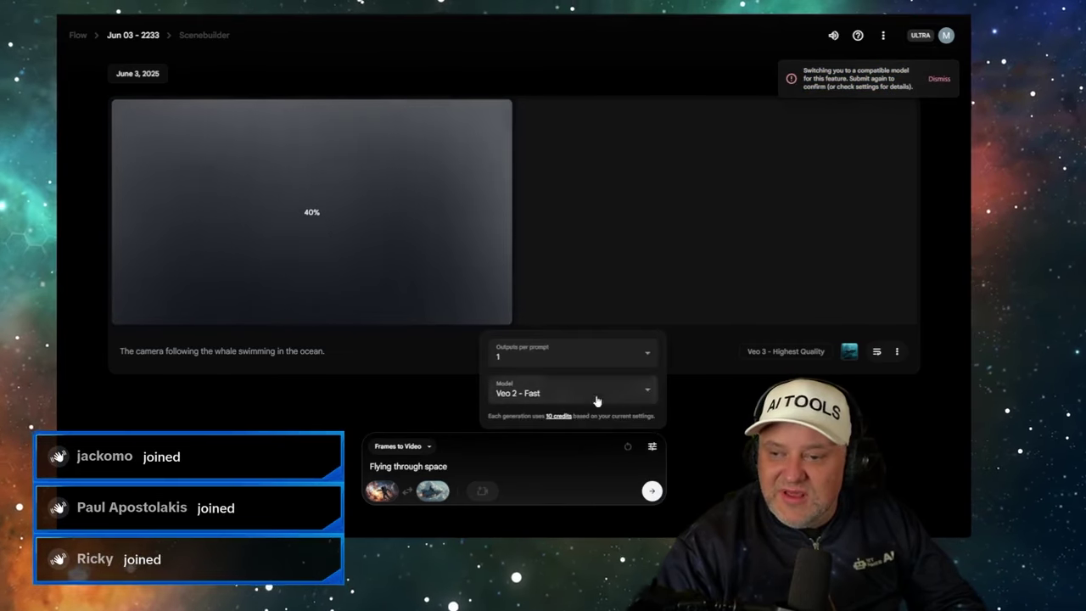
click(596, 399)
click(553, 395)
click(502, 471)
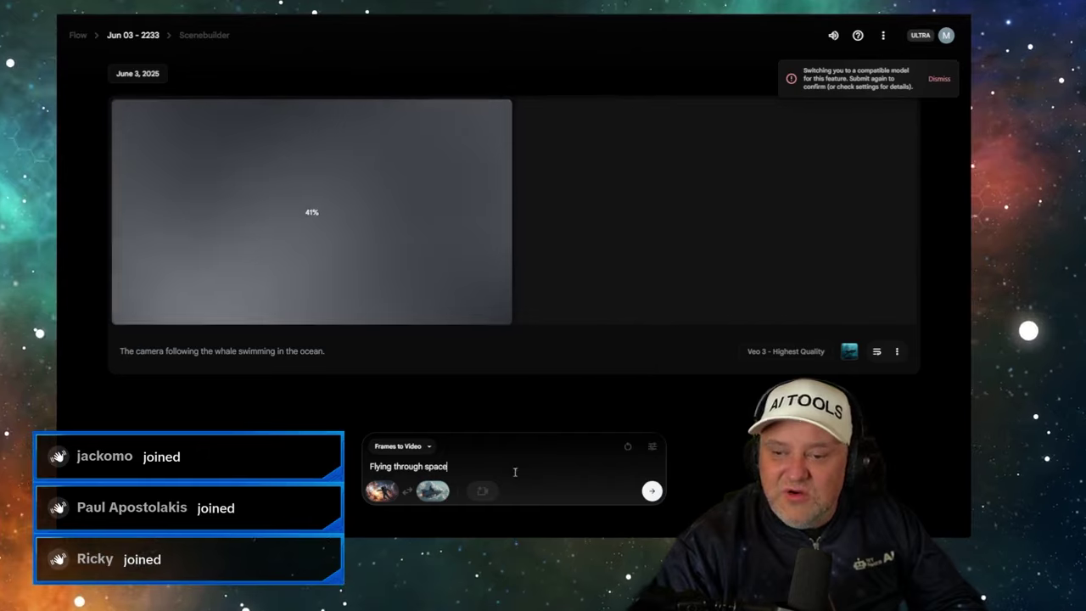
key(Return)
scroll(416, 276, down, 3)
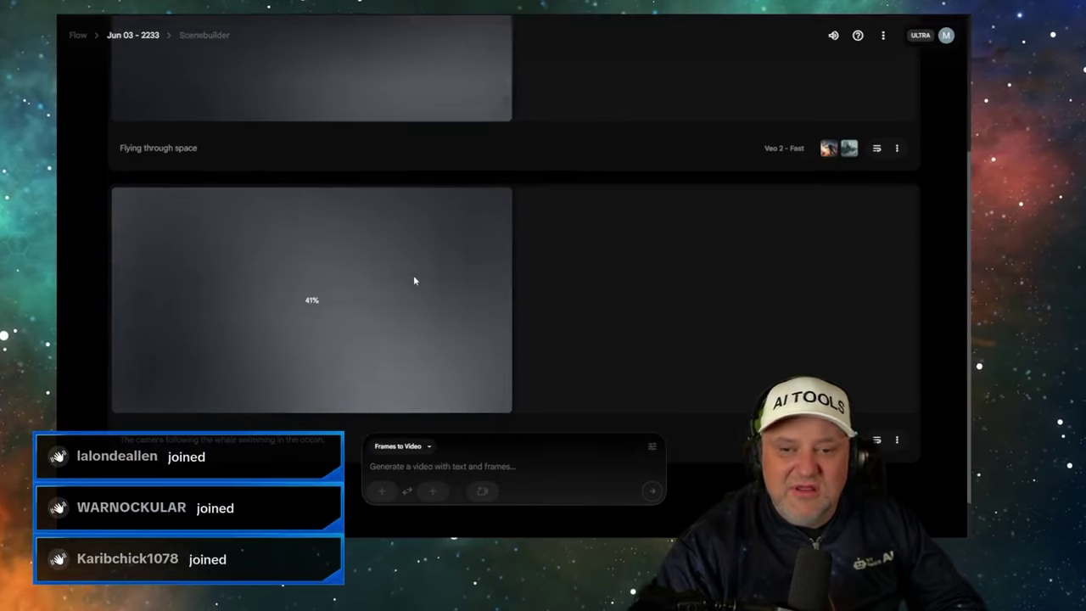
scroll(414, 275, up, 3)
scroll(376, 284, down, 3)
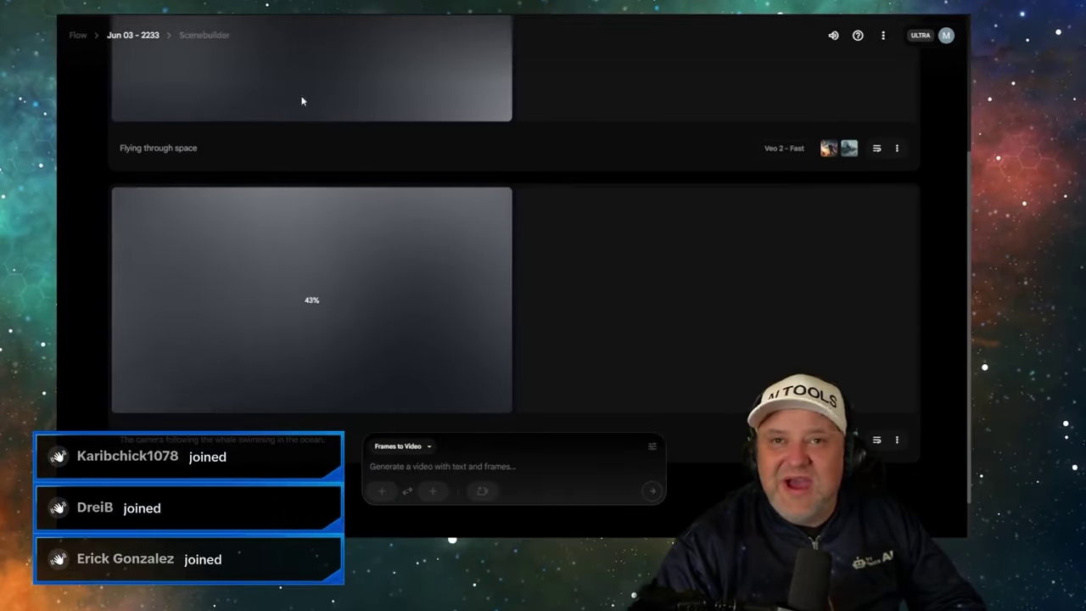
key(ctrl+Tab)
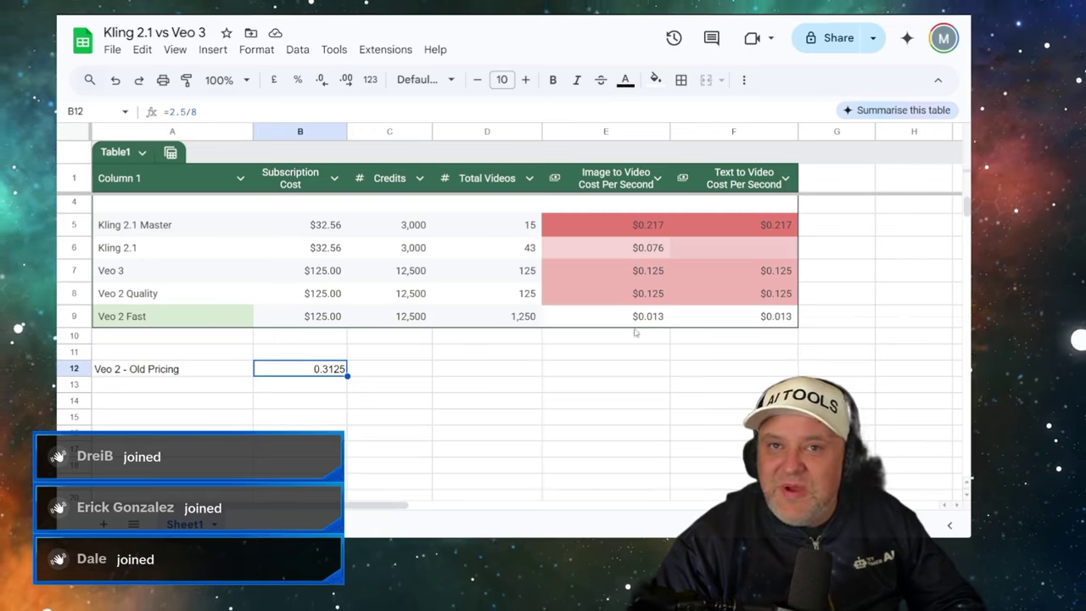
- Review the E9 formula =B9/(1250*8), then load Gemini in a new browser tab
click(643, 321)
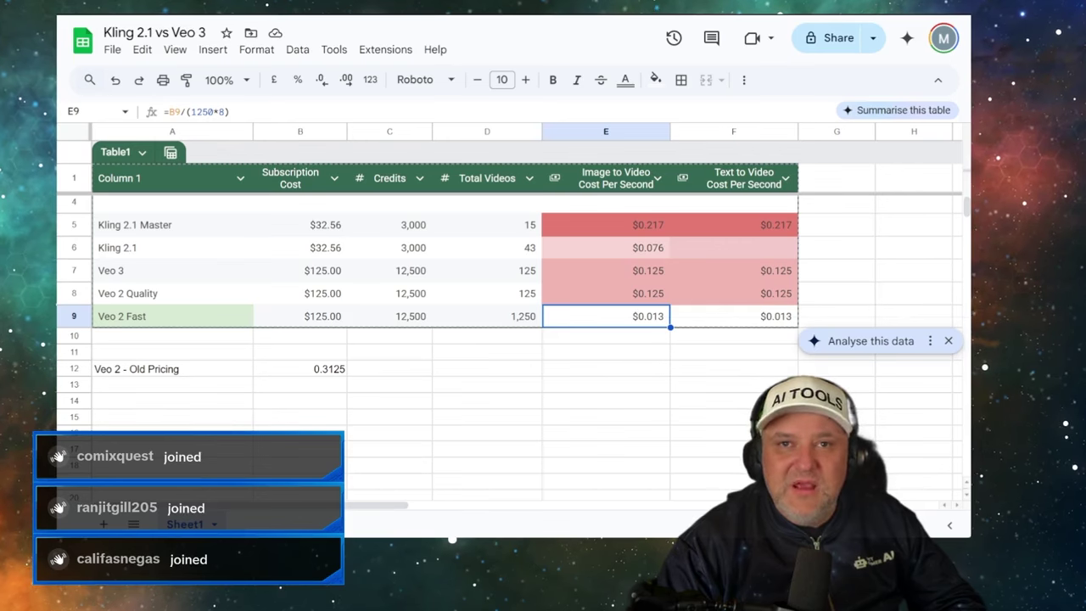
key(ctrl+t)
text(gemini)
key(Return)
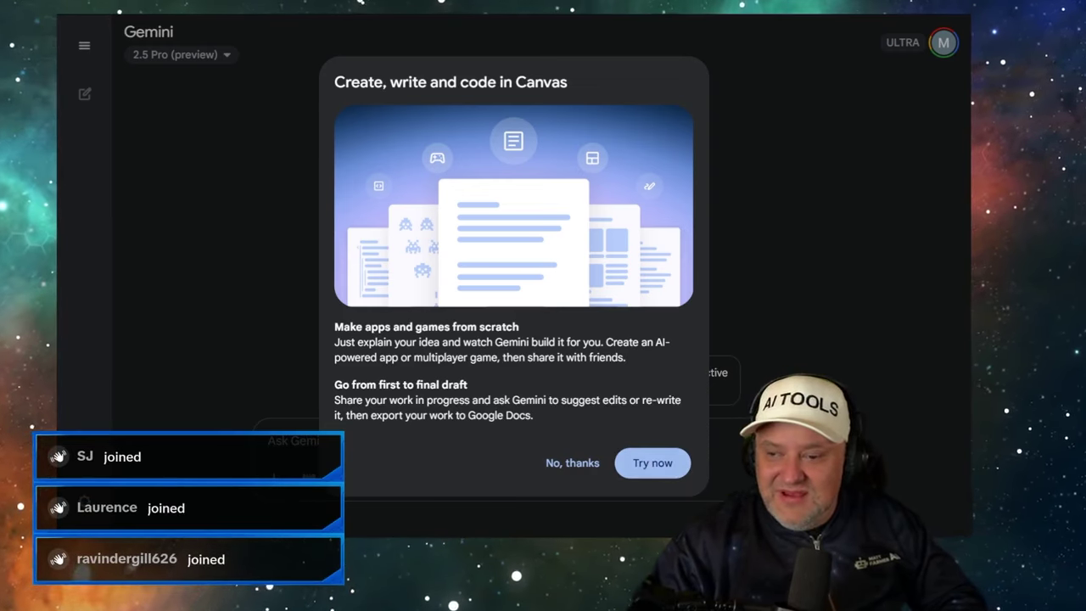
- Dismiss Gemini's Canvas introduction, switch it to Veo 3 video, then return via the spreadsheet to Flow
click(572, 463)
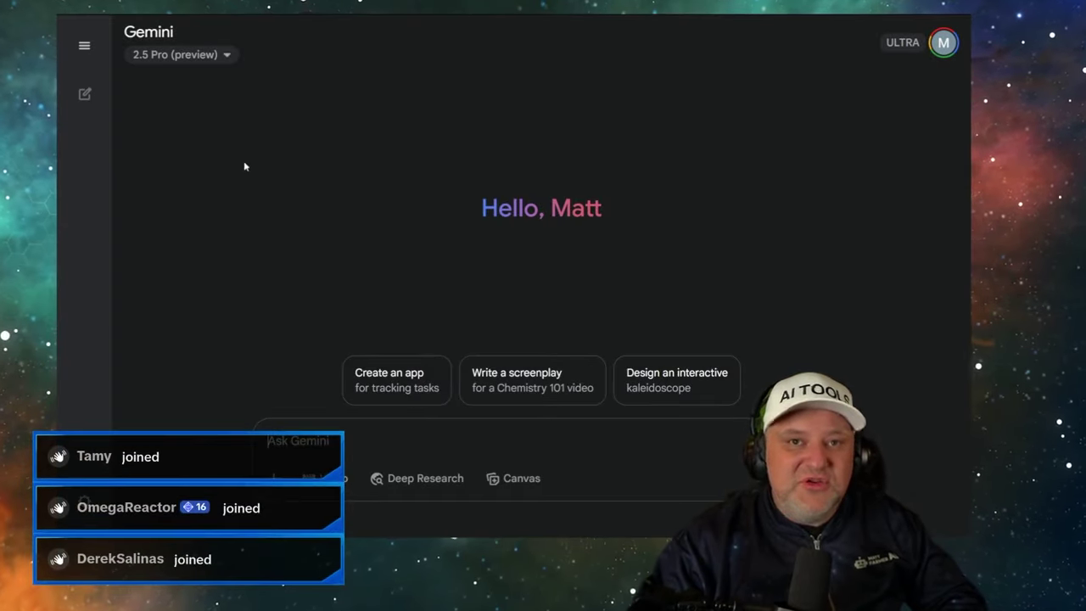
click(333, 478)
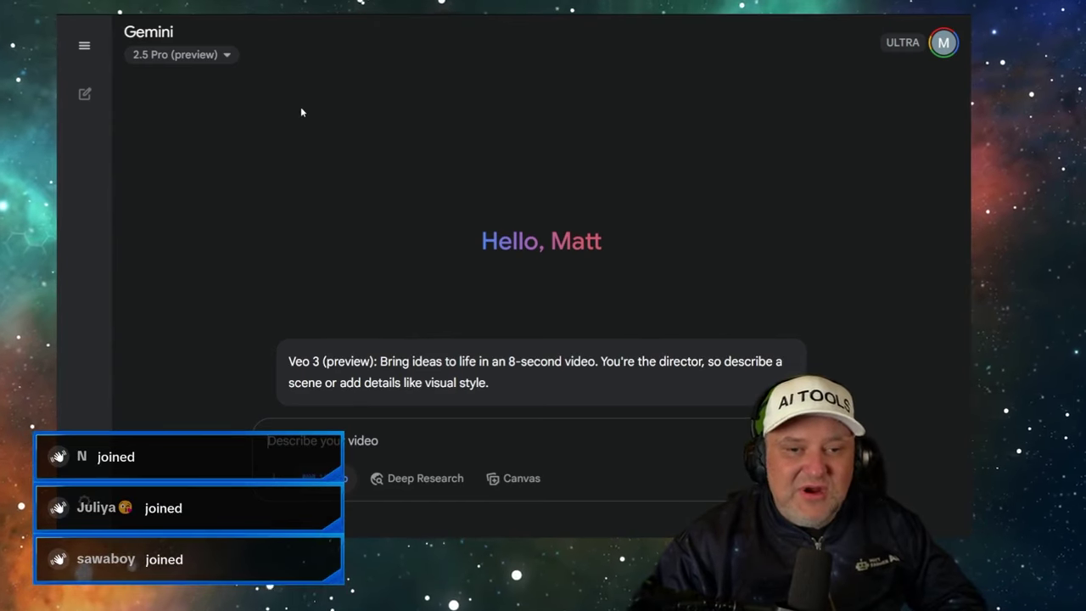
key(alt+Tab)
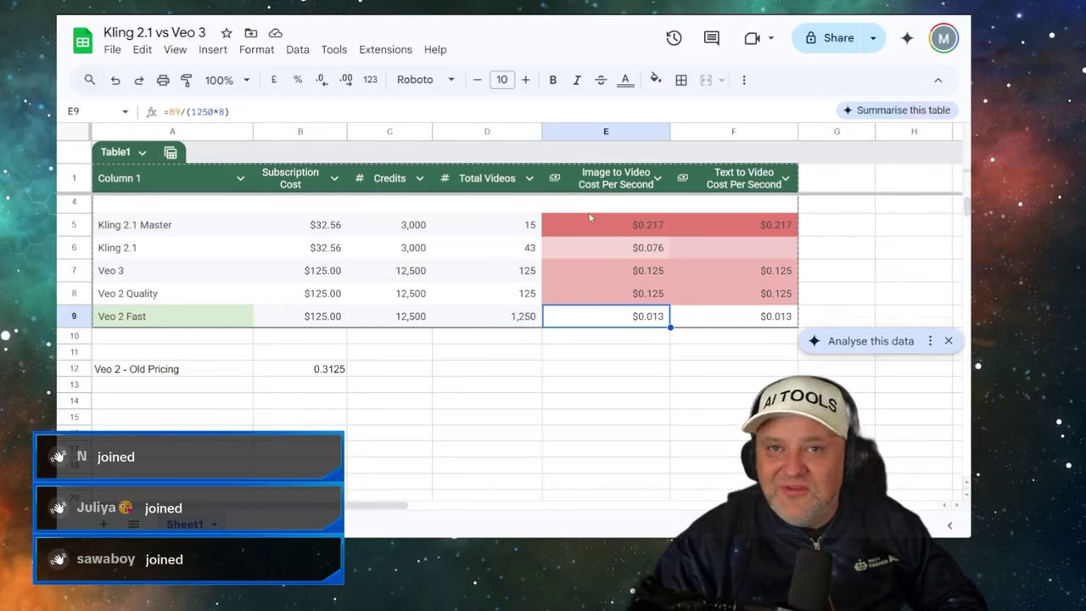
click(404, 225)
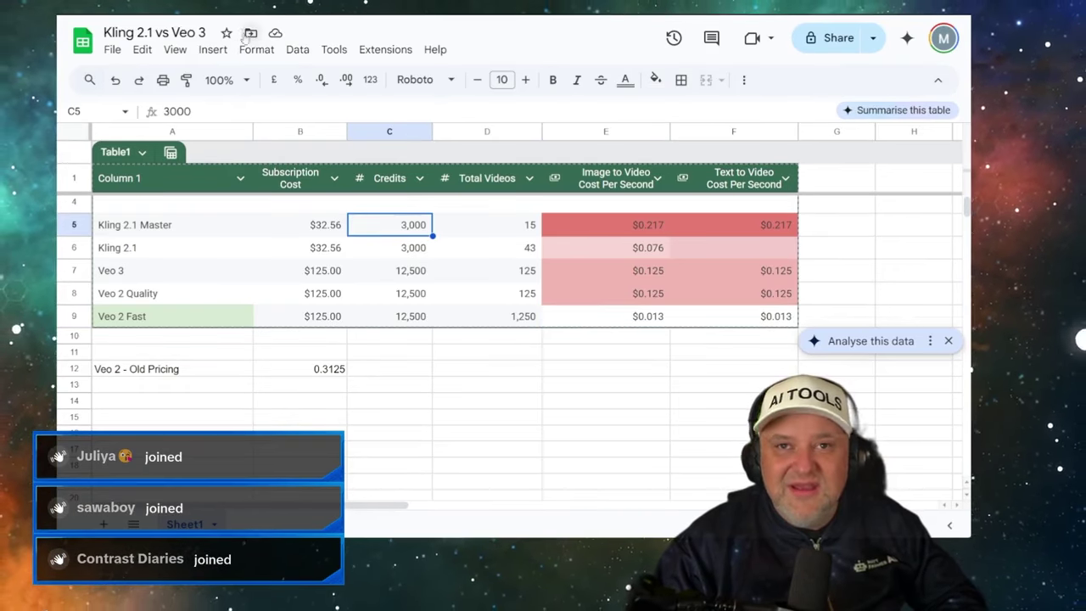
key(alt+Tab)
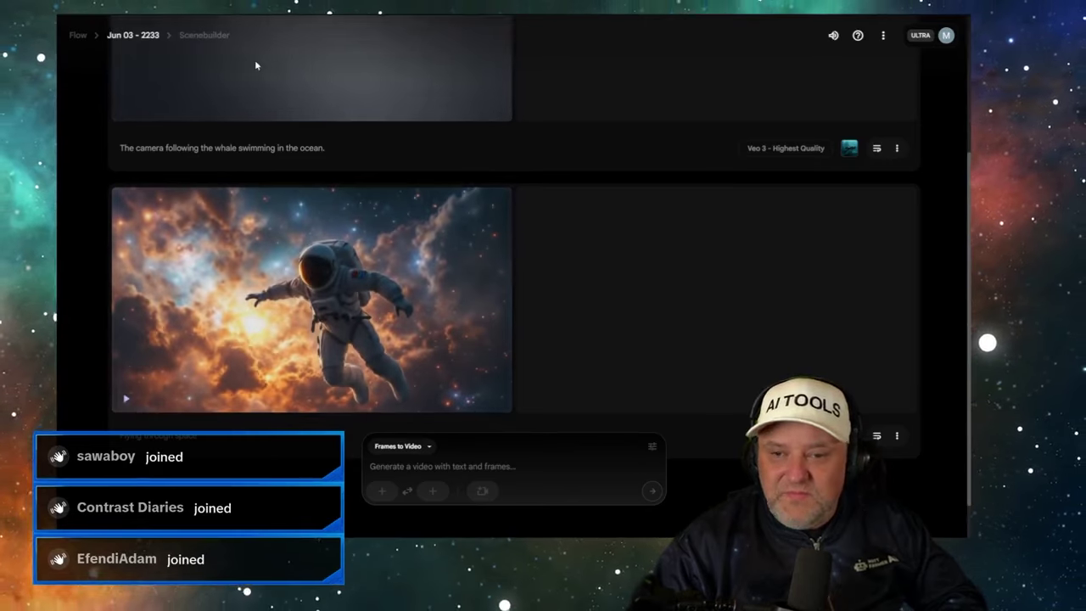
- Play the 'Flying through space' clip from the floating astronaut to the rocket above clouds, then pause
scroll(371, 243, up, 4)
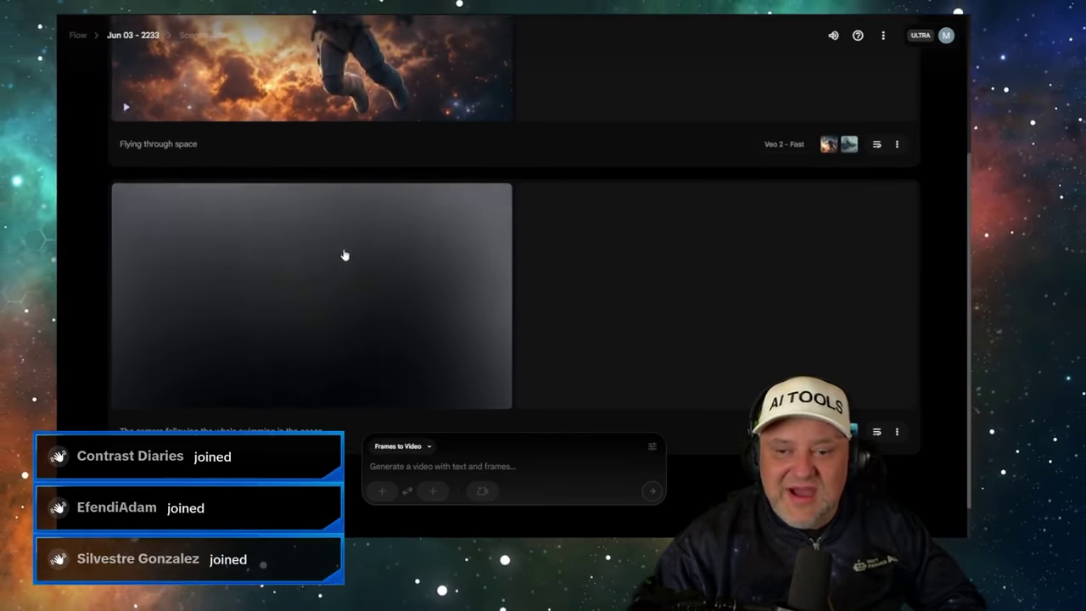
scroll(345, 255, up, 3)
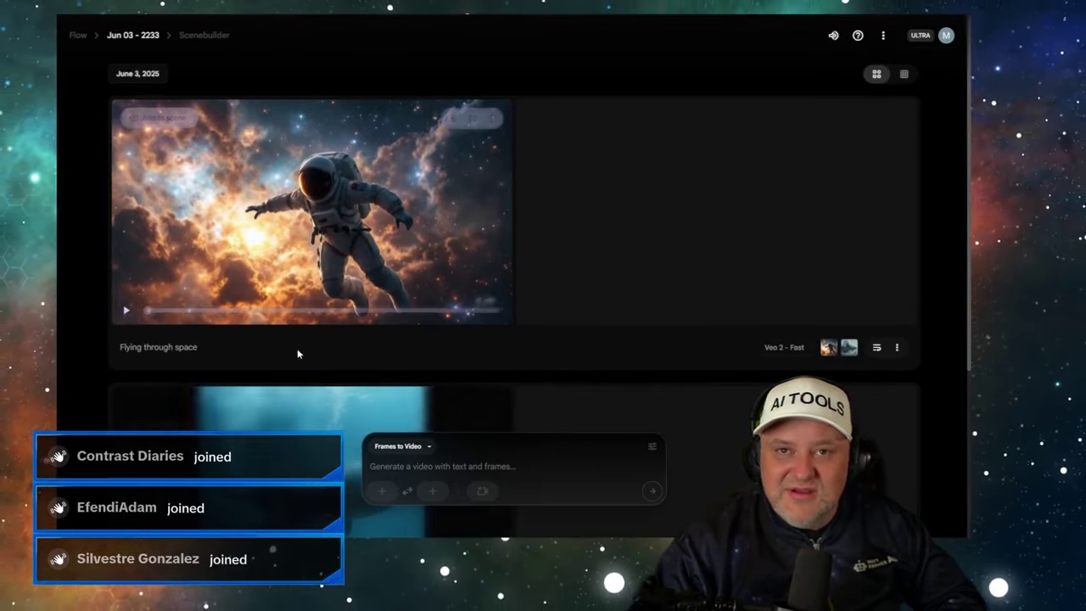
click(126, 314)
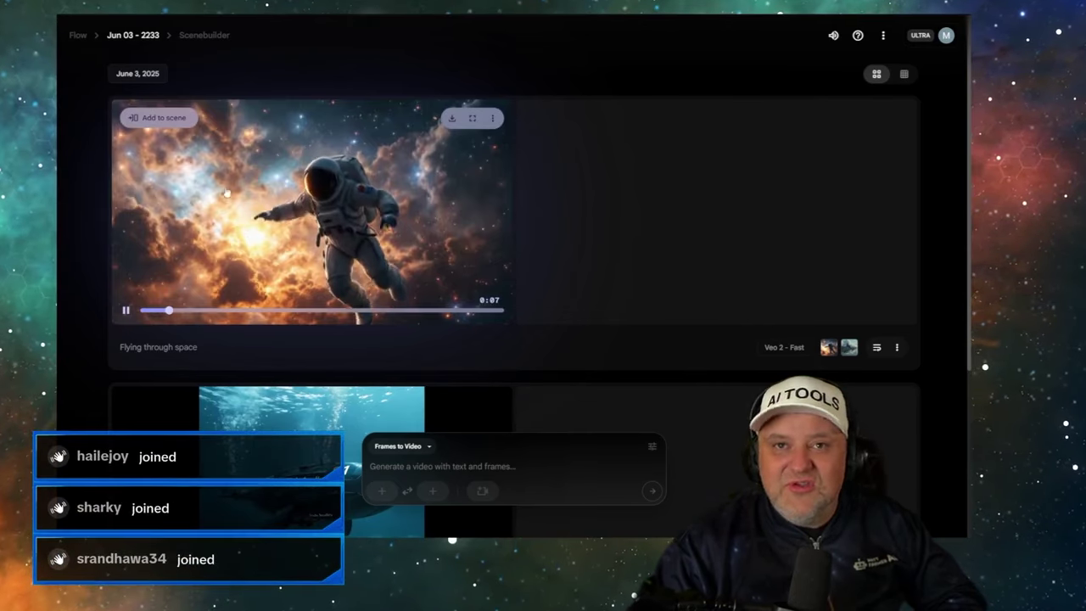
click(126, 313)
scroll(254, 382, down, 2)
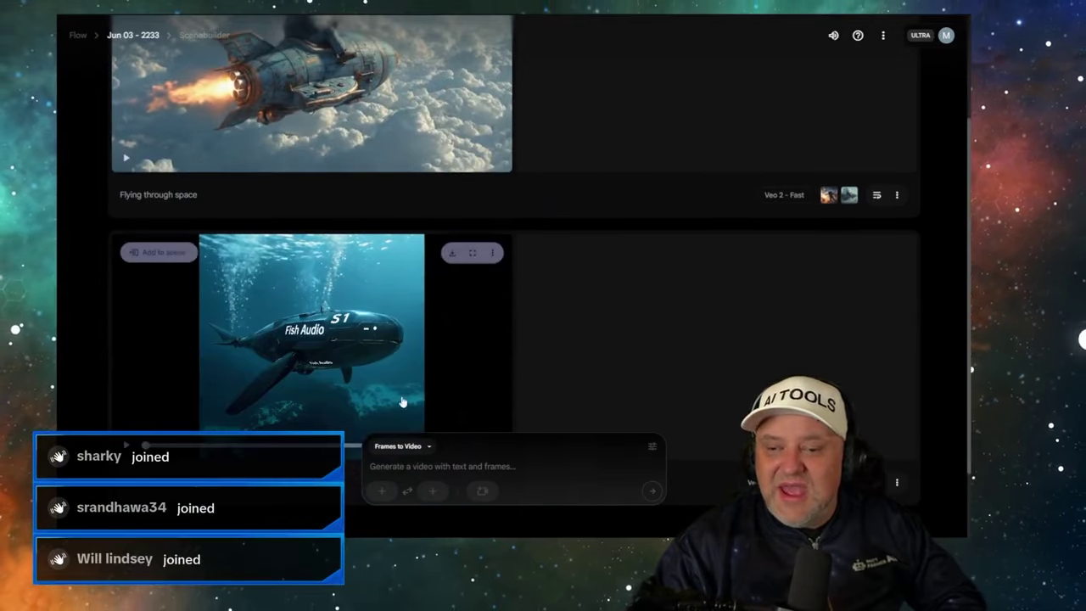
click(392, 447)
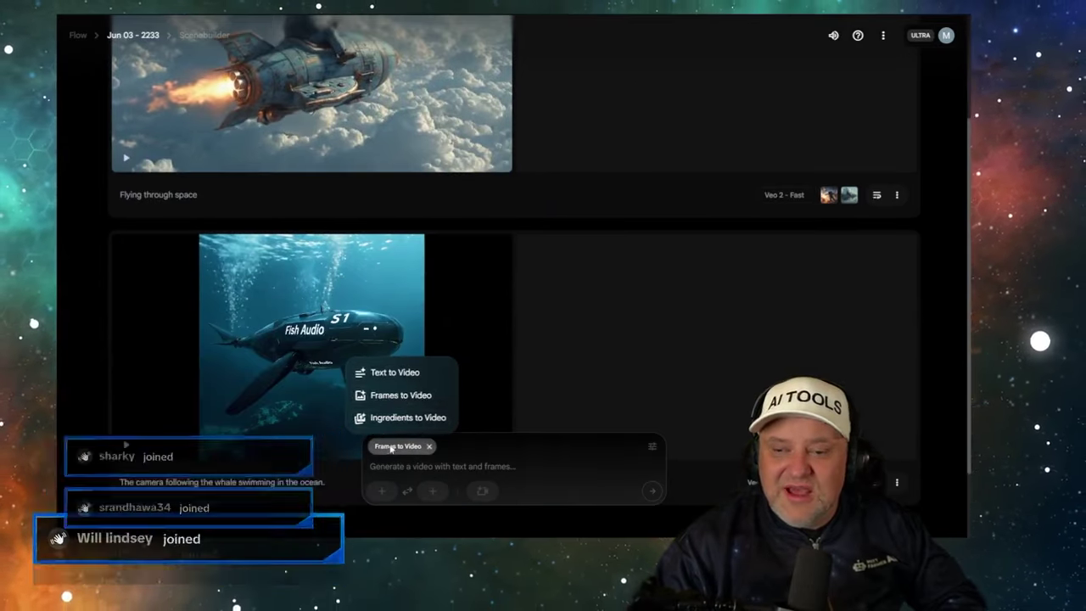
click(397, 375)
scroll(314, 288, down, 1)
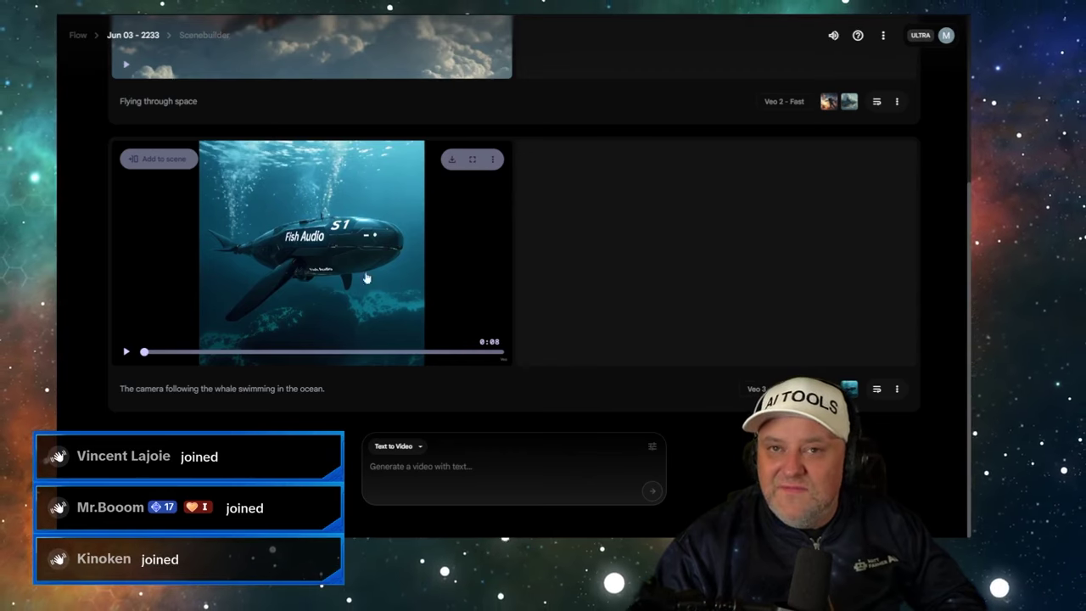
mouse_move(128, 356)
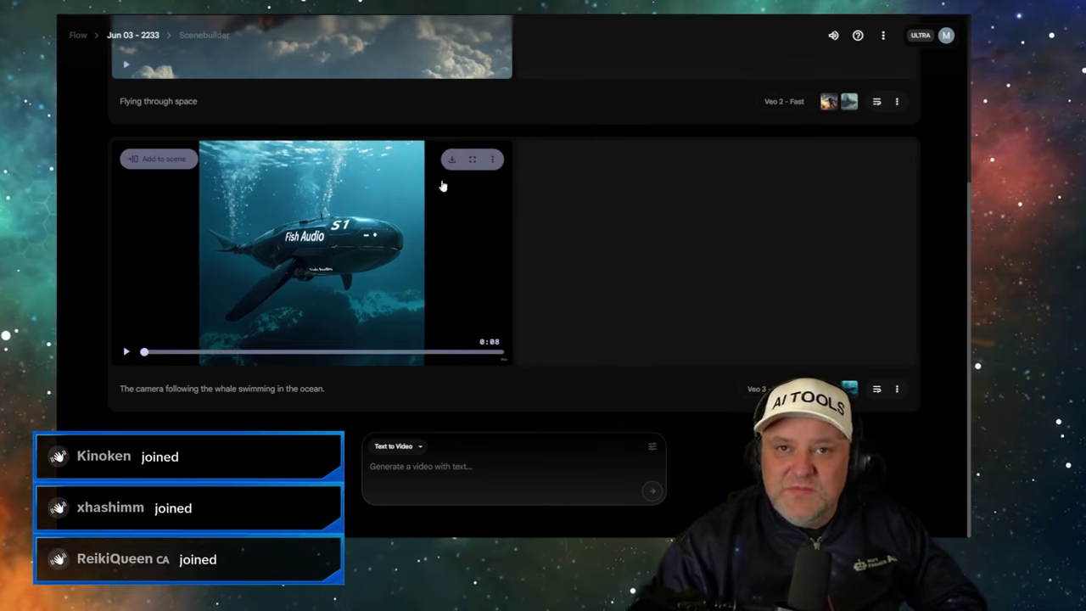
click(341, 200)
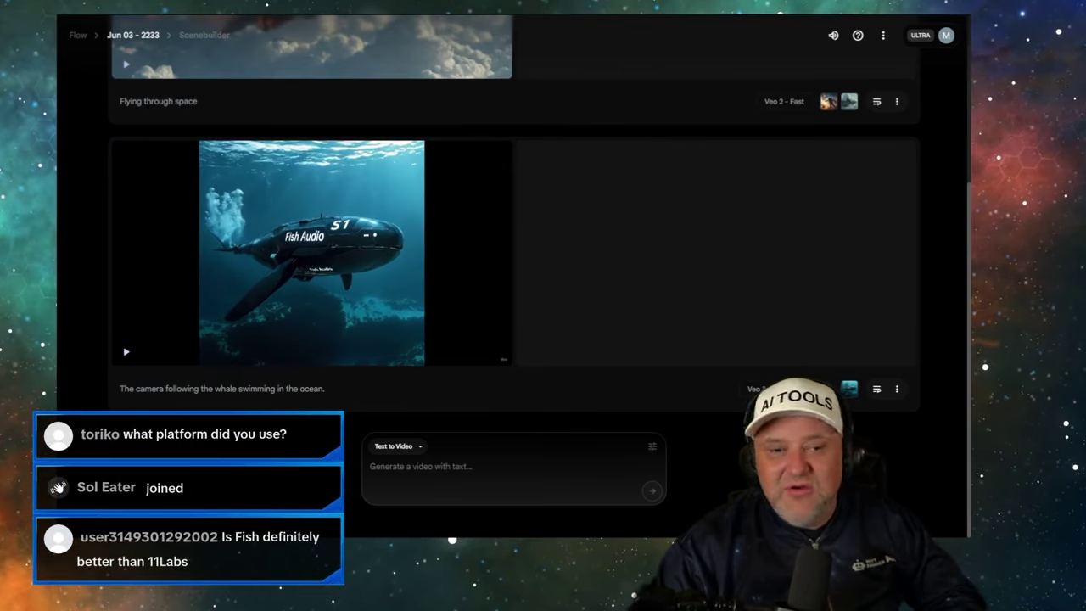
mouse_move(310, 180)
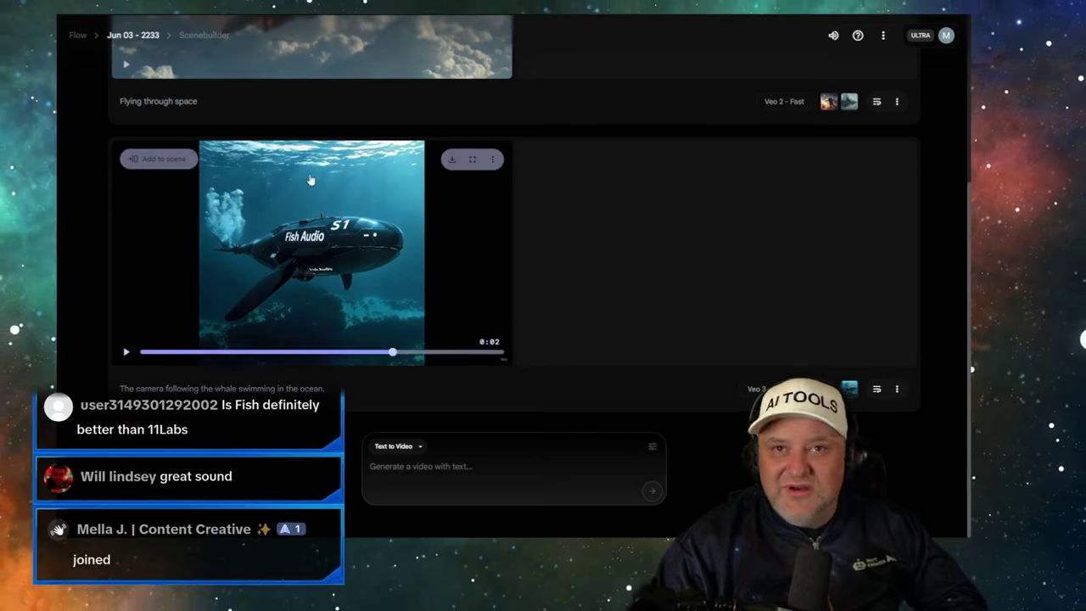
scroll(336, 237, up, 3)
scroll(259, 228, down, 3)
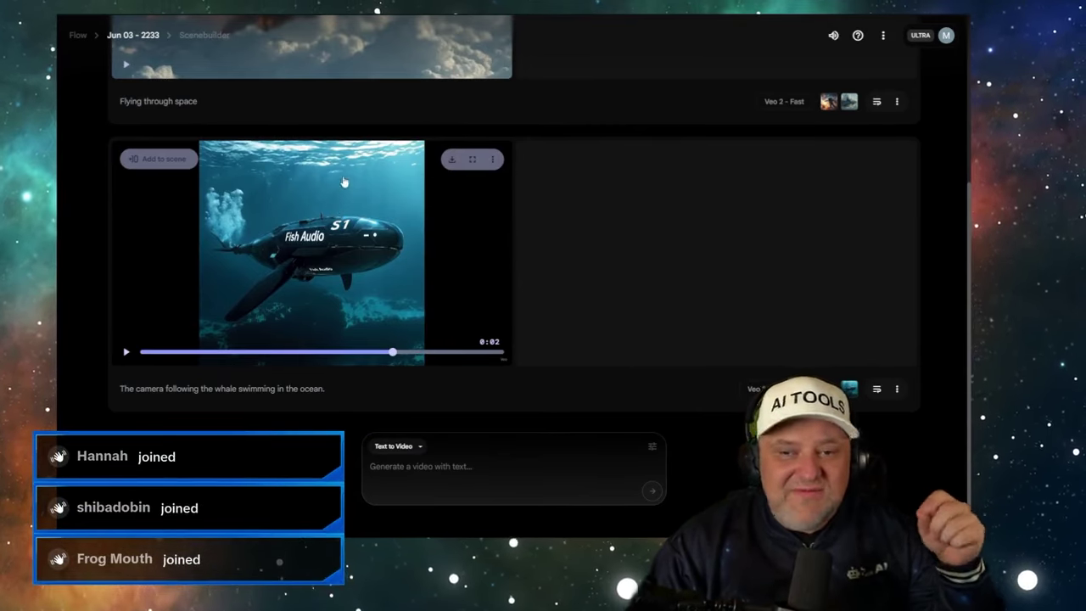
scroll(343, 208, up, 3)
scroll(343, 208, down, 3)
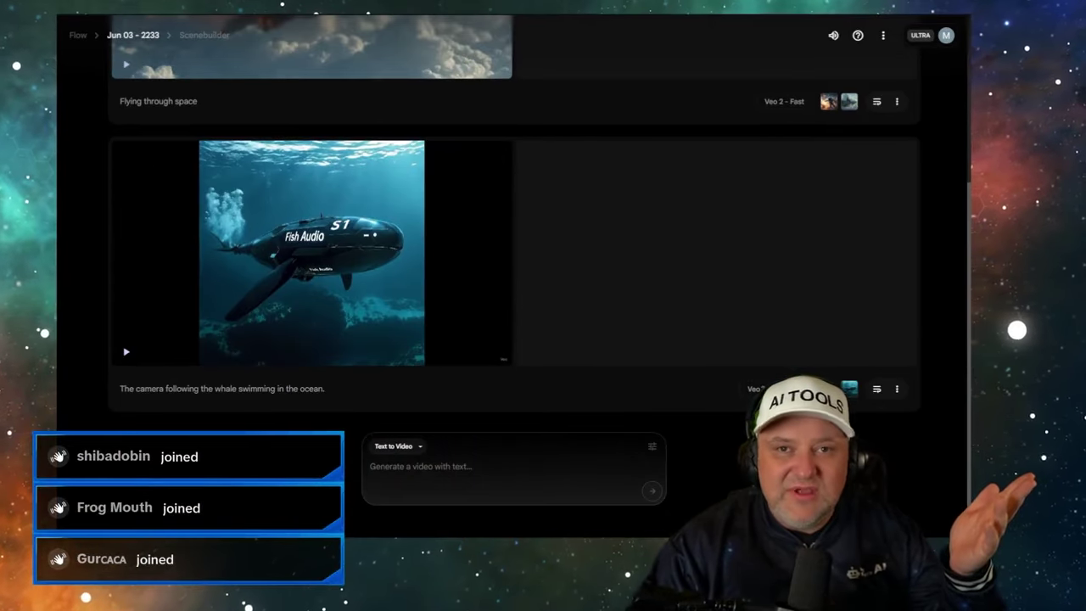
mouse_move(198, 248)
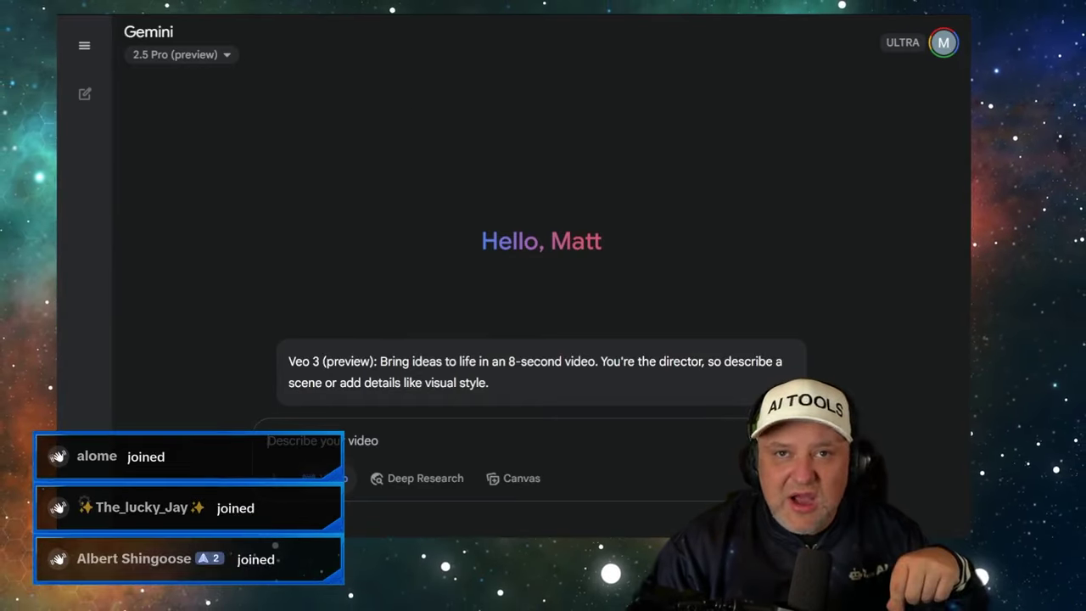
key(ctrl+Tab)
mouse_move(173, 366)
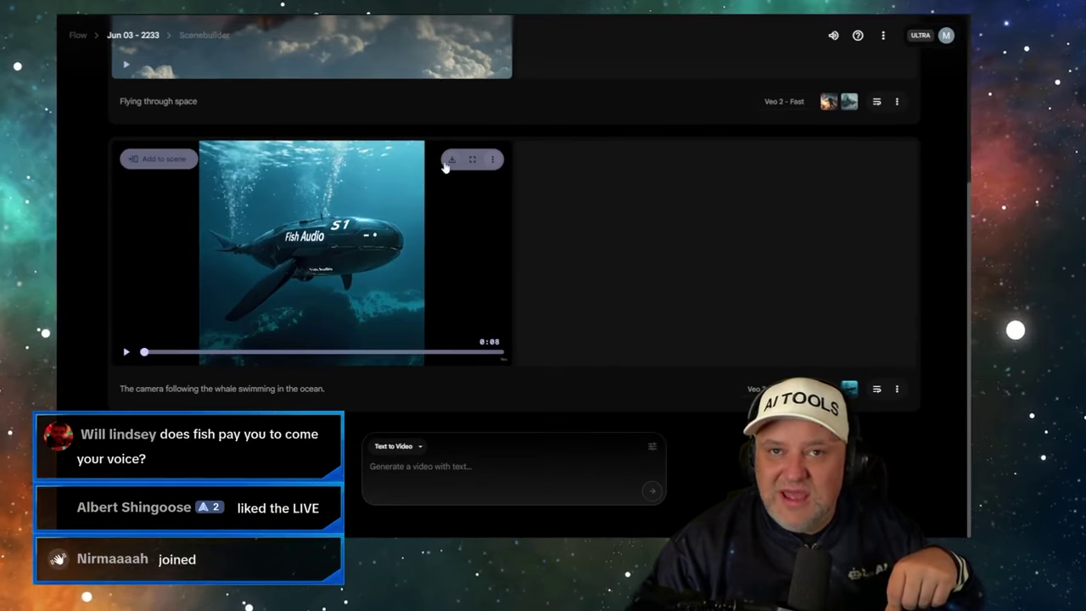
- Play and scrub through the Veo 3 whale clip, then bring up the Kling 2.1 whale video
click(312, 244)
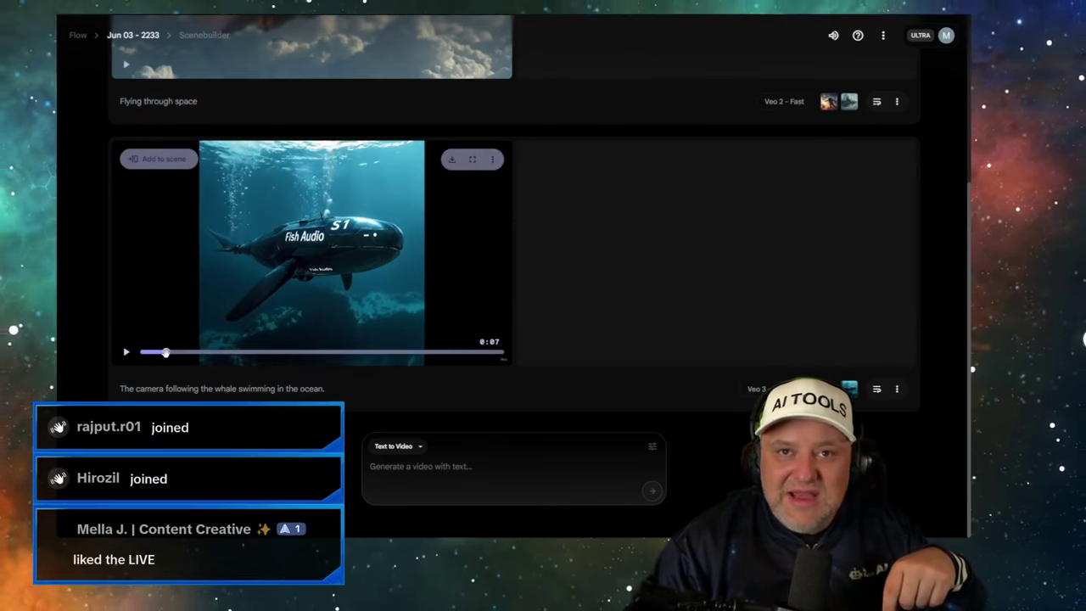
click(290, 352)
drag(290, 351, 192, 364)
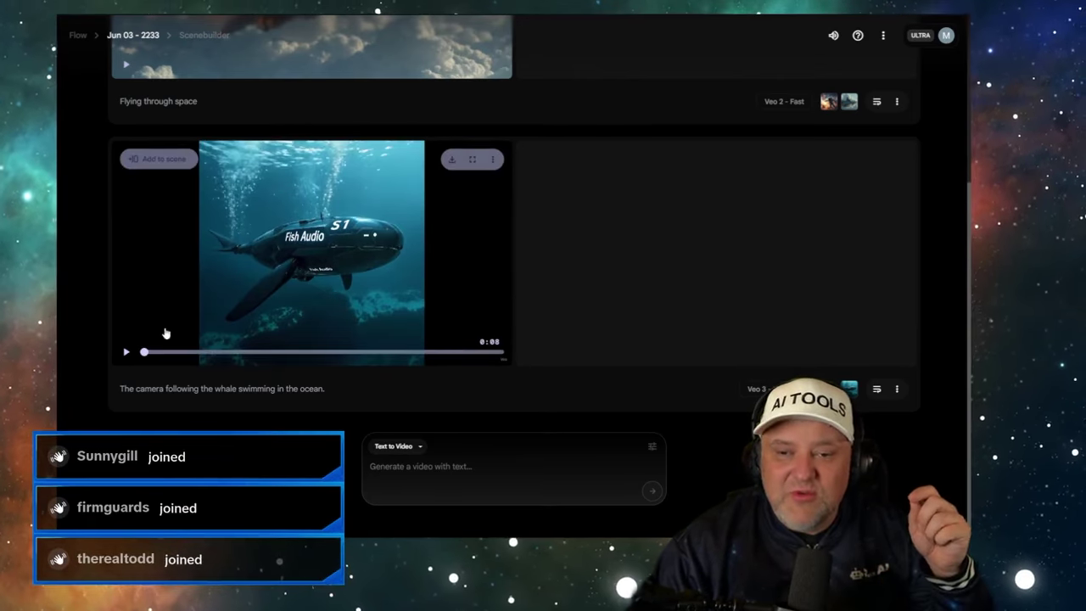
click(263, 15)
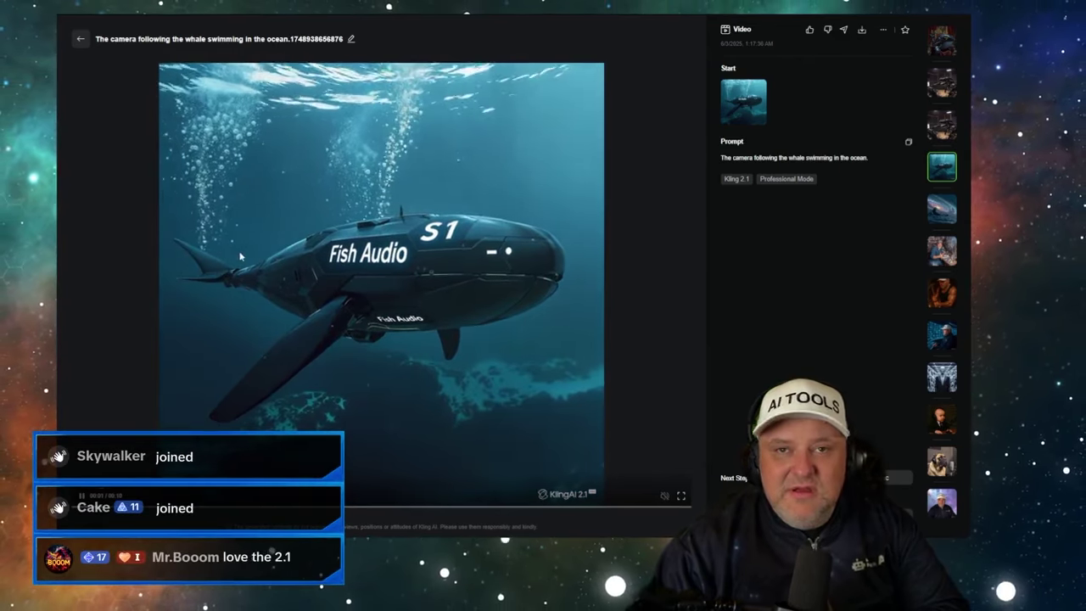
- Compare the Kling 2.1 and Veo 3 whale clips back and forth, then copy Kling's whale prompt
key(ctrl+Tab)
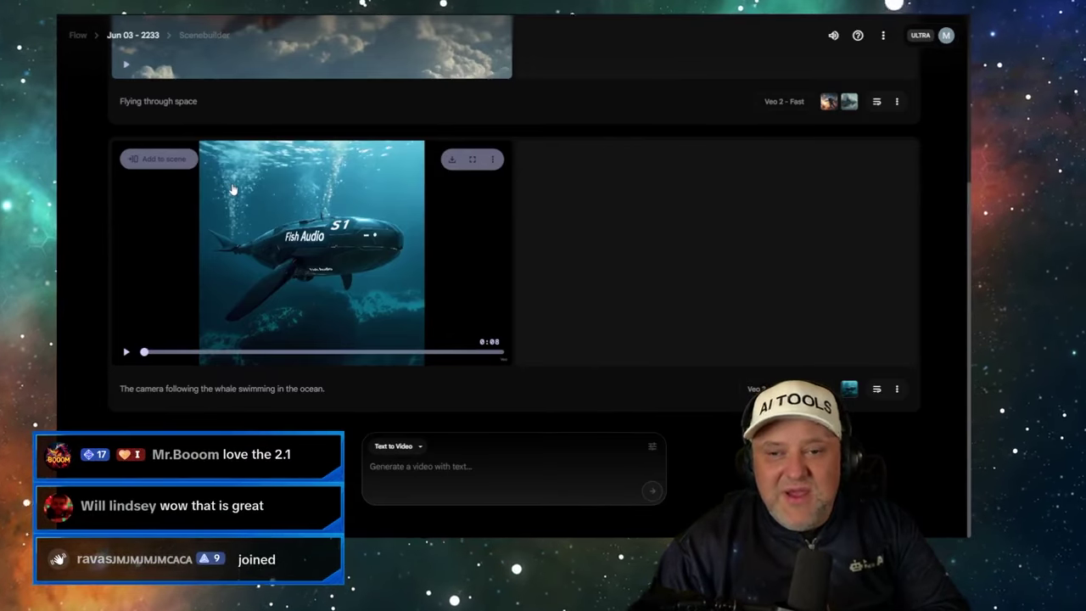
key(ctrl+Tab)
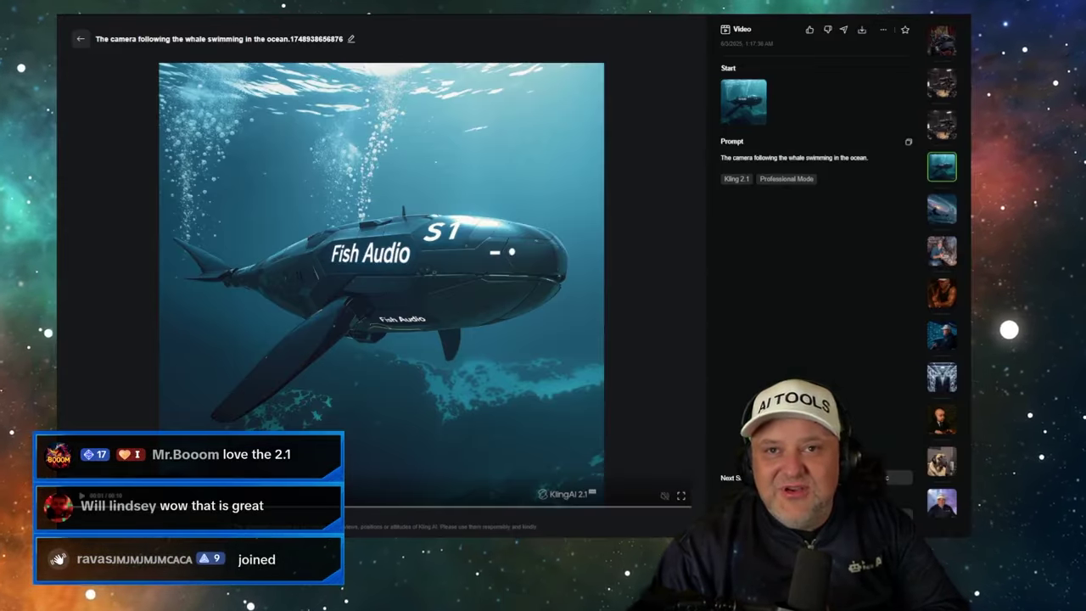
key(ctrl+Tab)
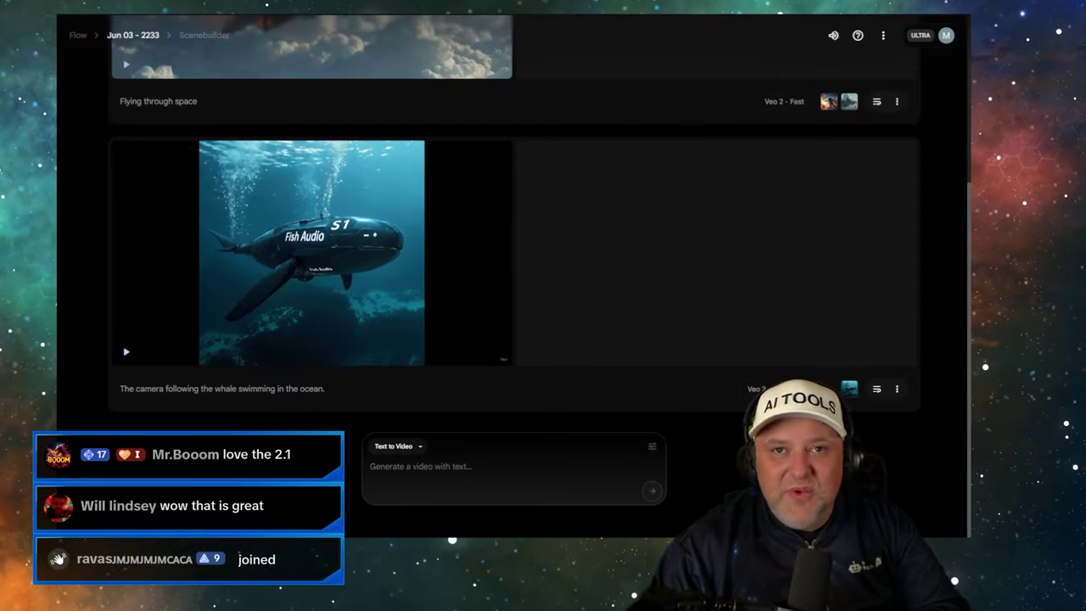
key(ctrl+Tab)
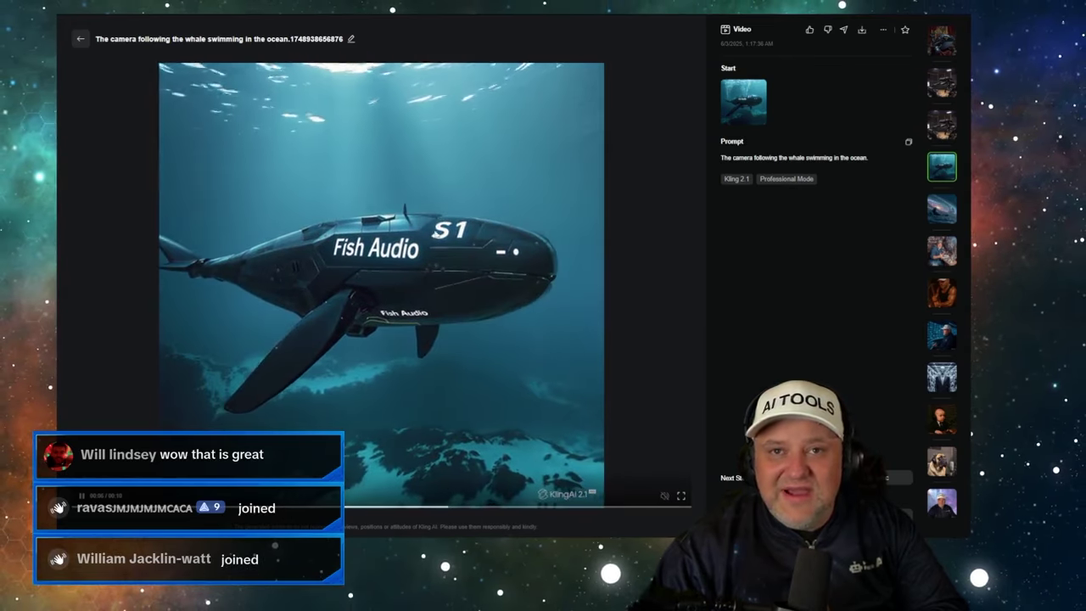
key(ctrl+Tab)
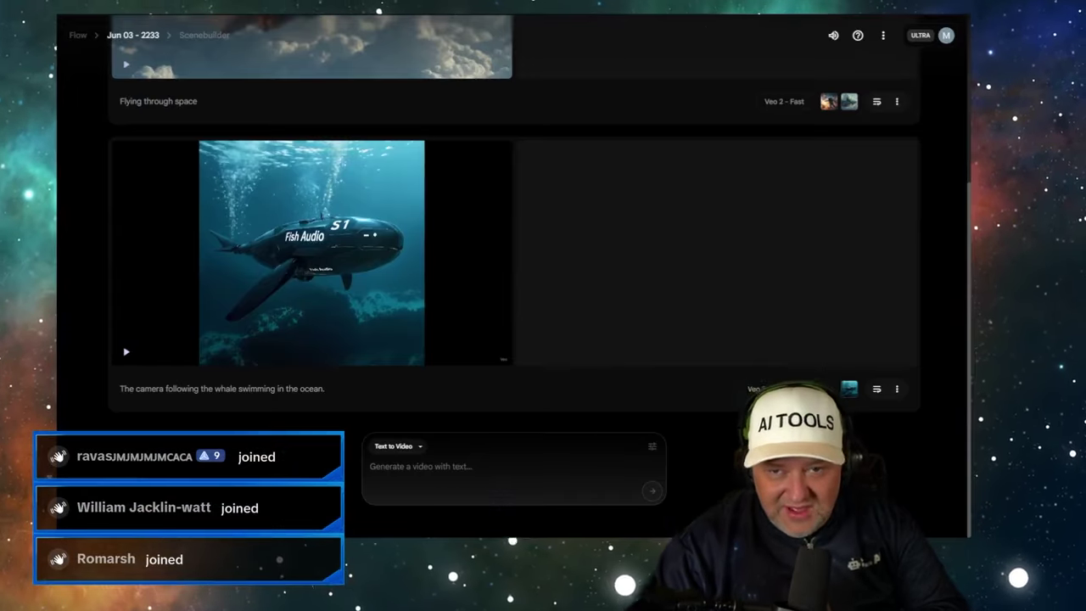
click(327, 238)
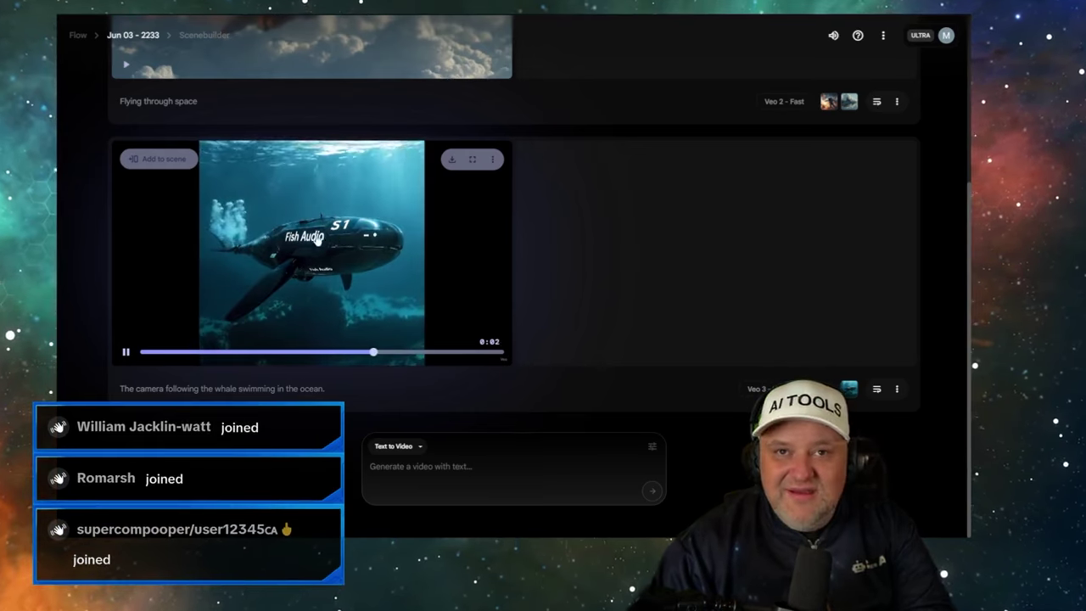
key(ctrl+Tab)
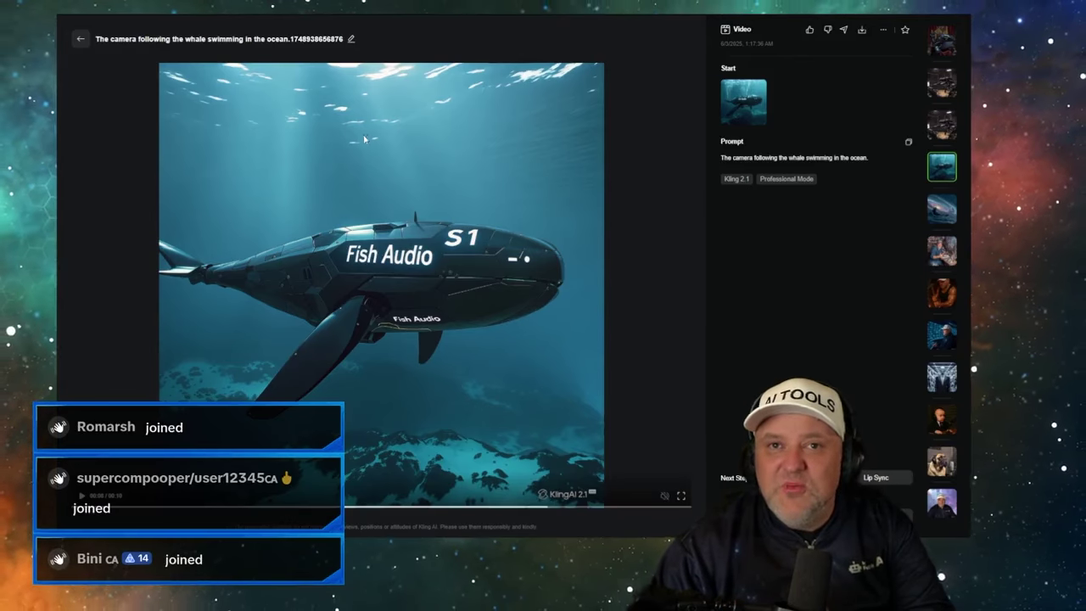
click(908, 142)
- Close the whale details, choose KLING 2.1 Master, and check its cost-per-second formula in the sheet
click(76, 39)
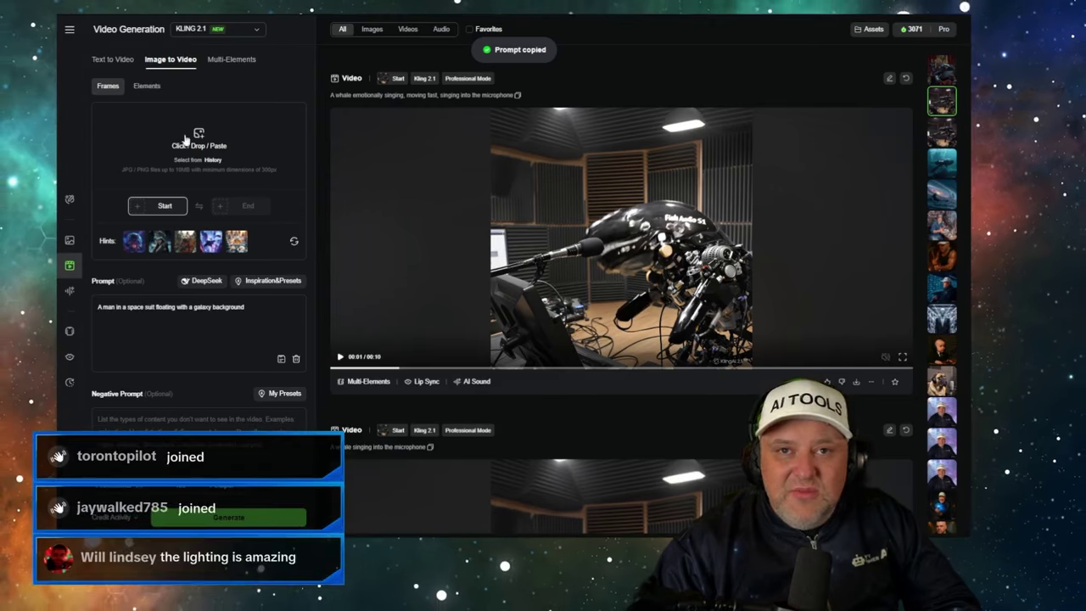
click(221, 36)
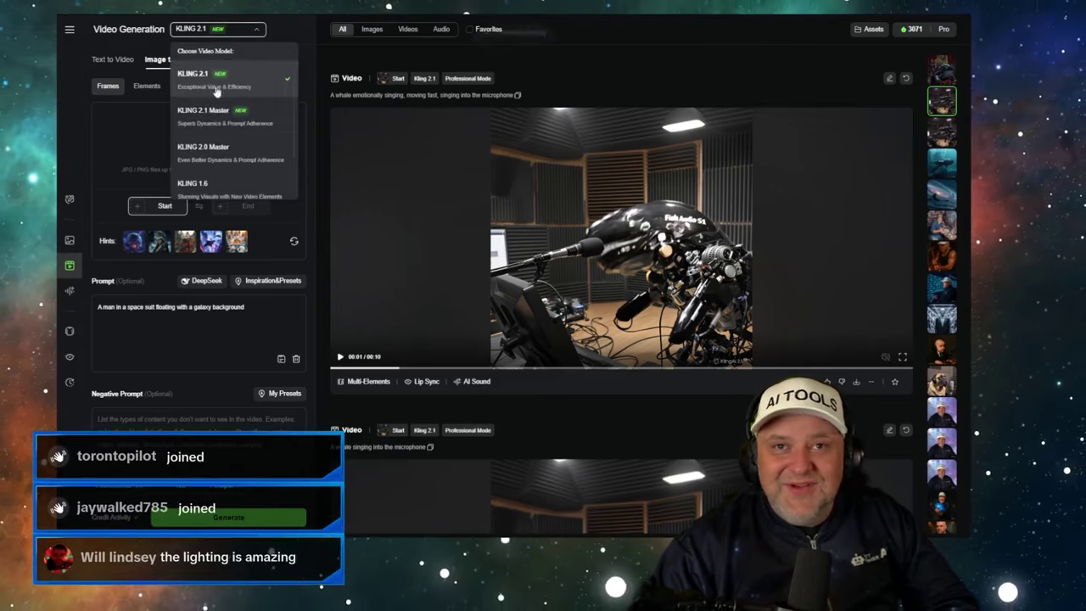
click(183, 122)
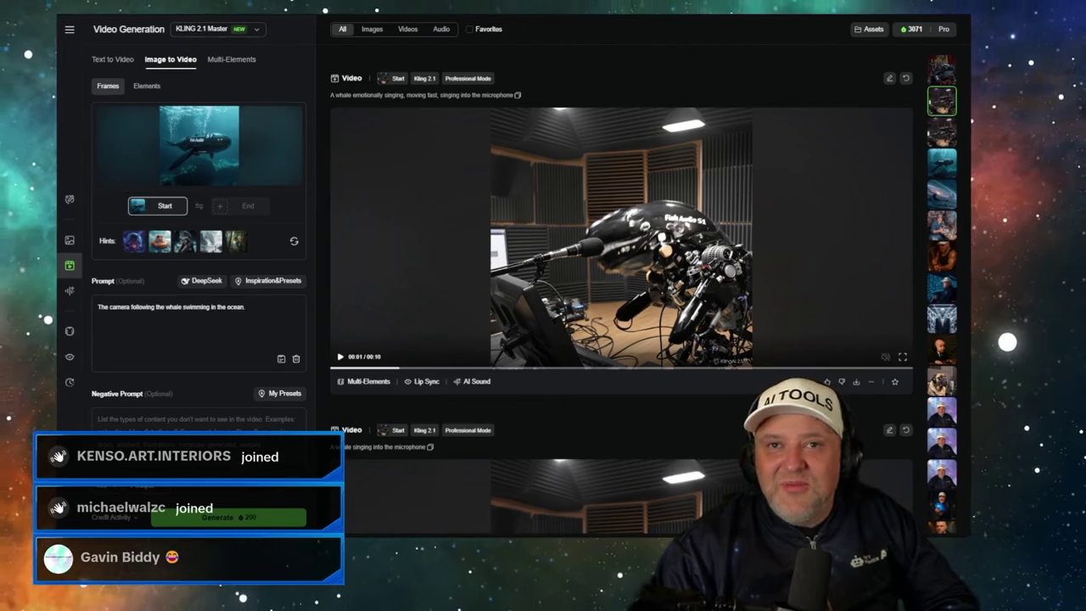
key(ctrl+Tab)
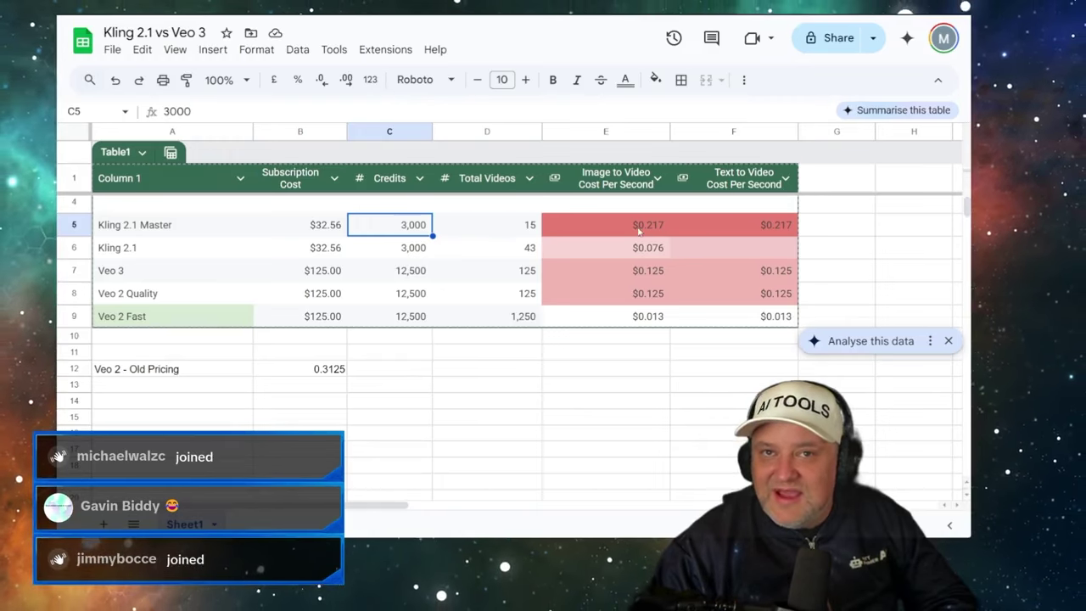
click(639, 229)
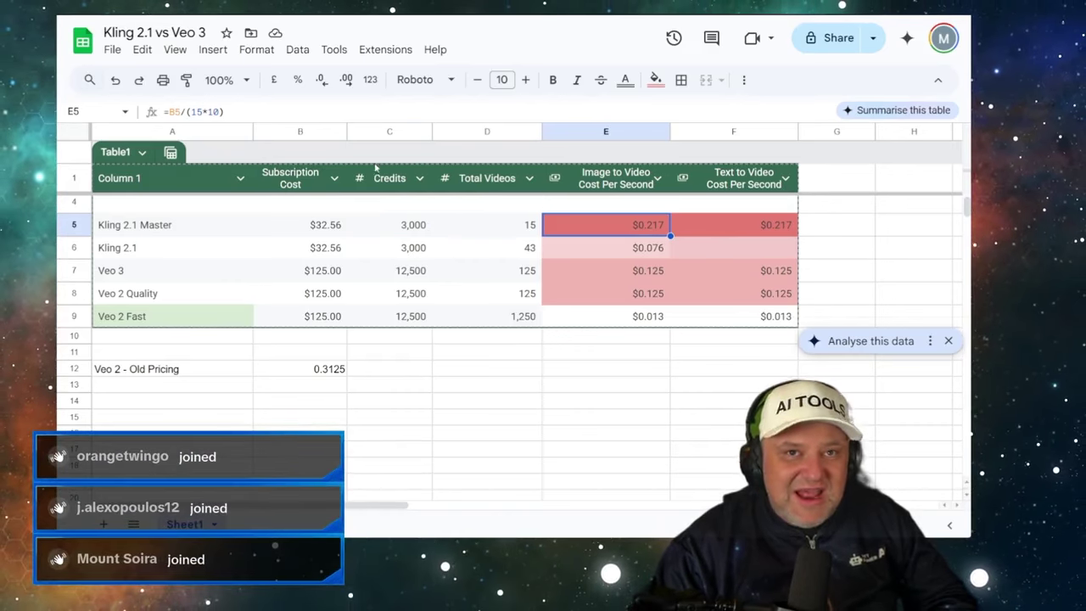
key(ctrl+shift+Tab)
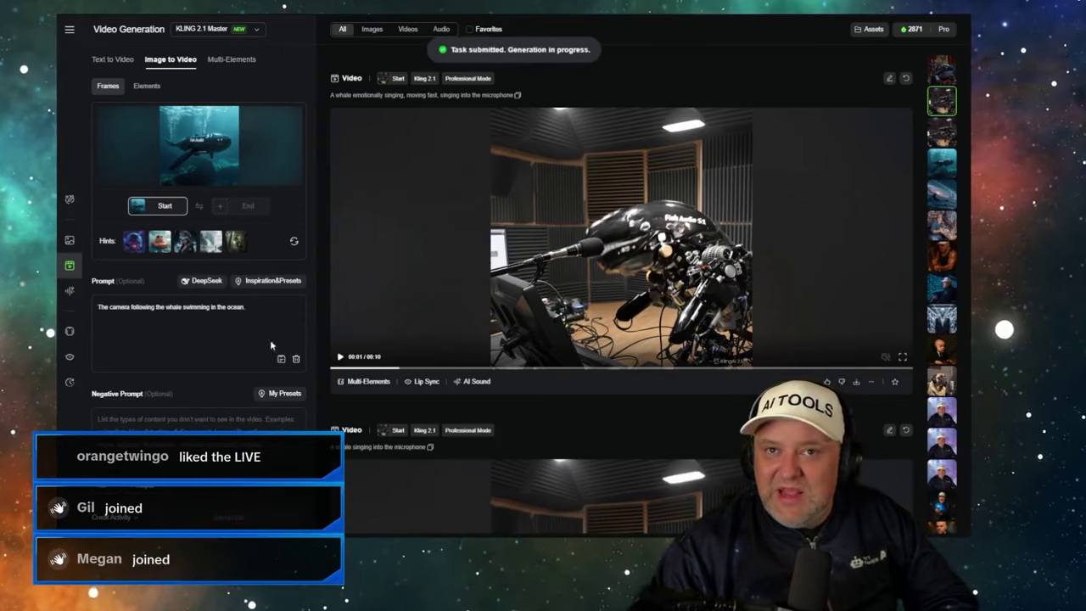
- Look over the Veo 3 whale clip in the Flow tab, then return to Kling
scroll(470, 242, up, 8)
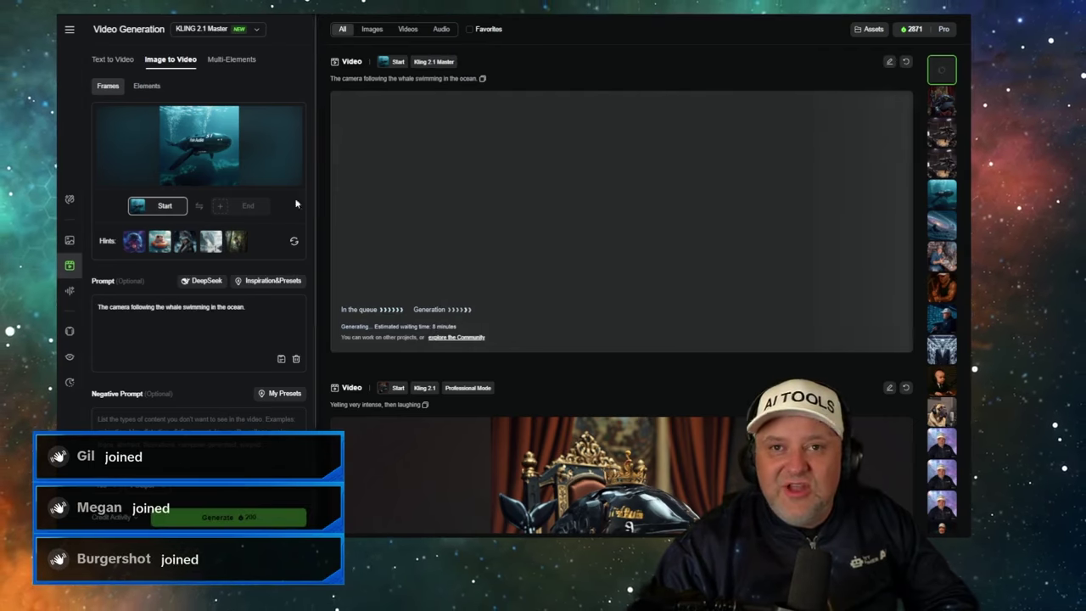
click(246, 31)
click(246, 31)
key(ctrl+Tab)
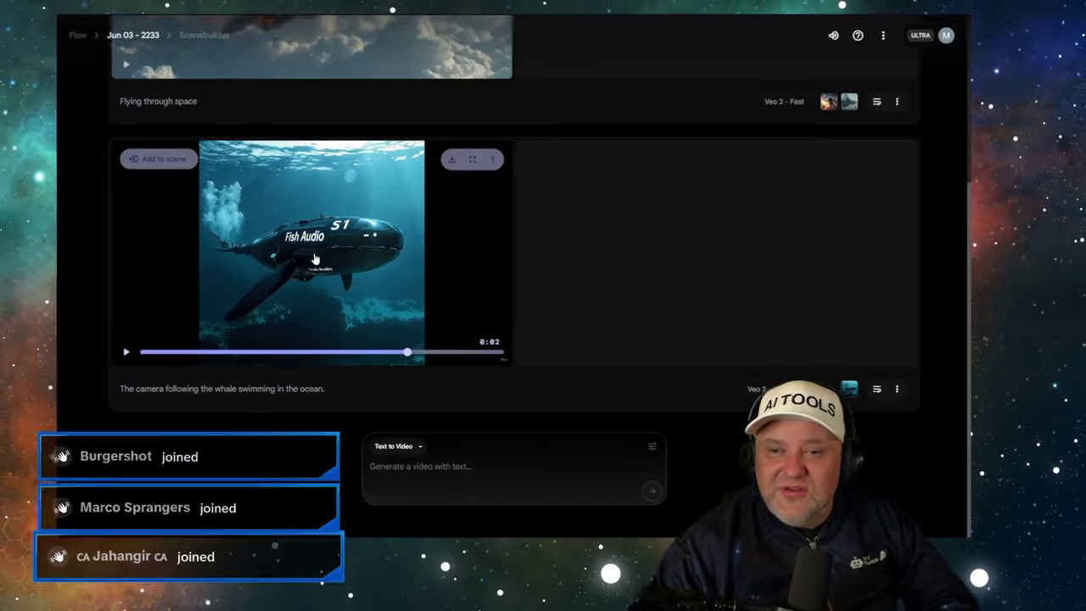
scroll(329, 230, up, 2)
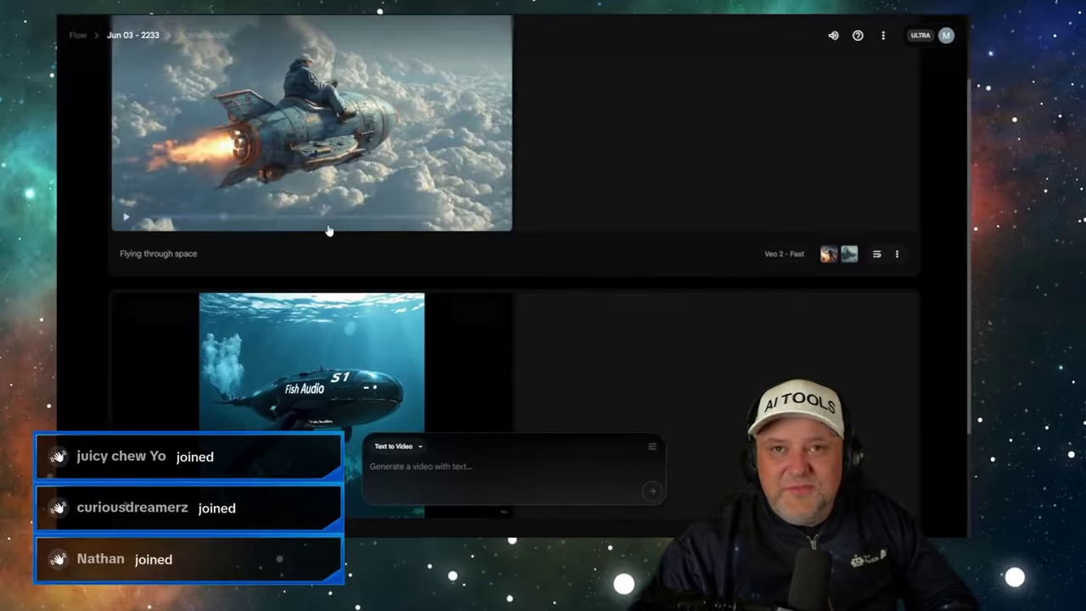
scroll(320, 246, down, 3)
scroll(319, 245, up, 4)
scroll(318, 245, down, 3)
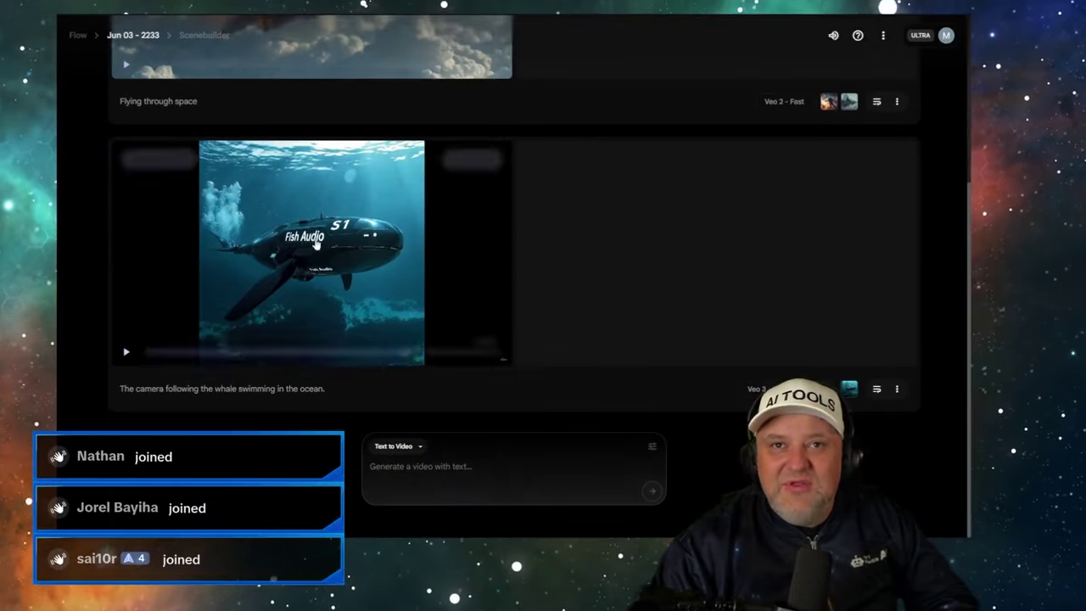
scroll(259, 170, up, 1)
key(ctrl+Tab)
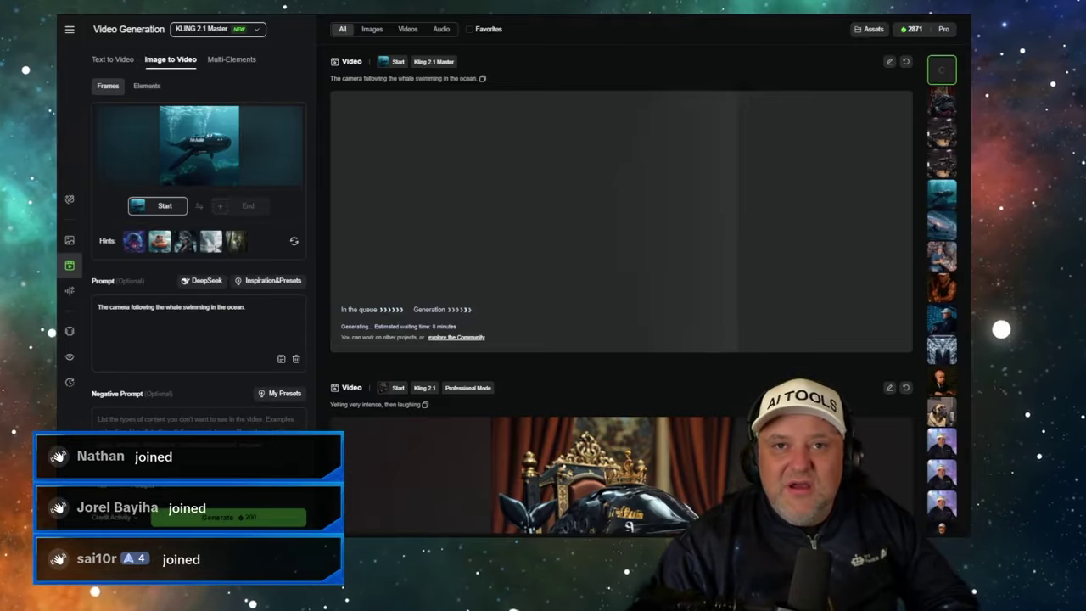
- Set Kling to text-to-video with the KLING 2.1 Master model, then go to Flow
click(126, 61)
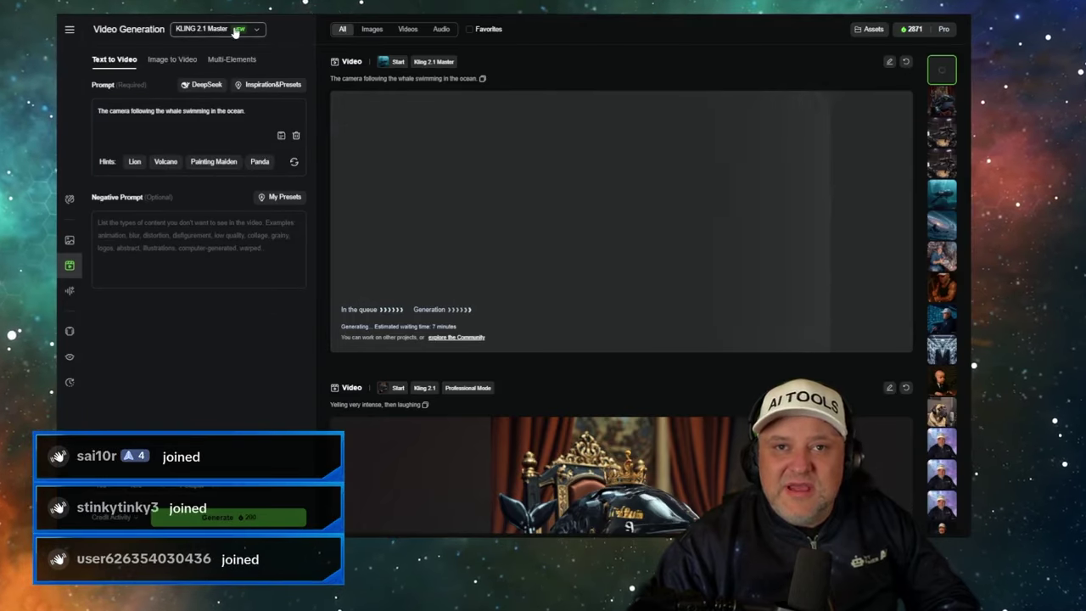
click(242, 29)
click(218, 85)
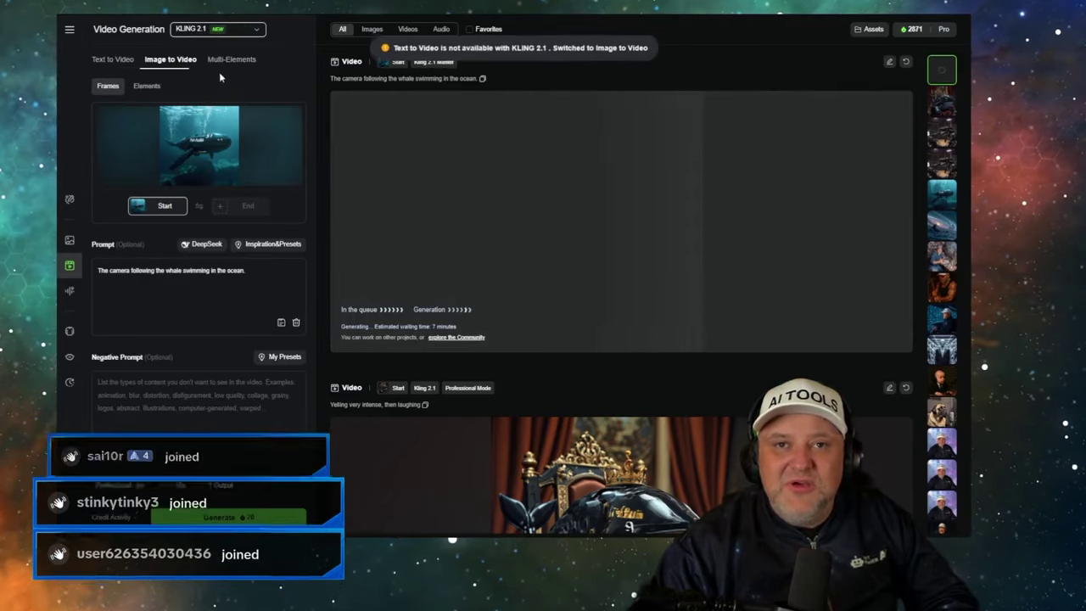
click(117, 62)
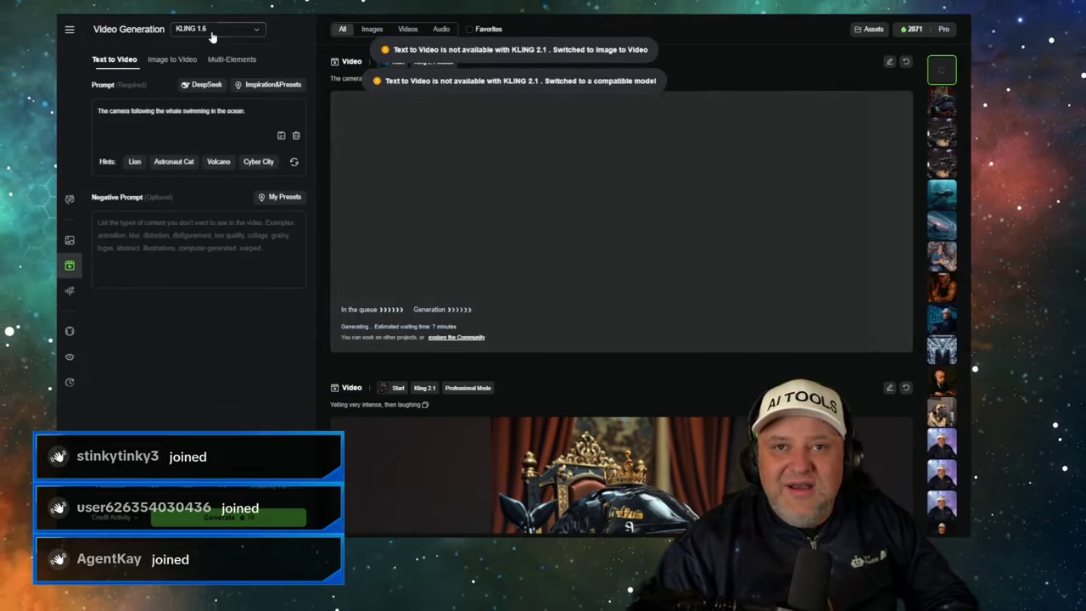
click(216, 33)
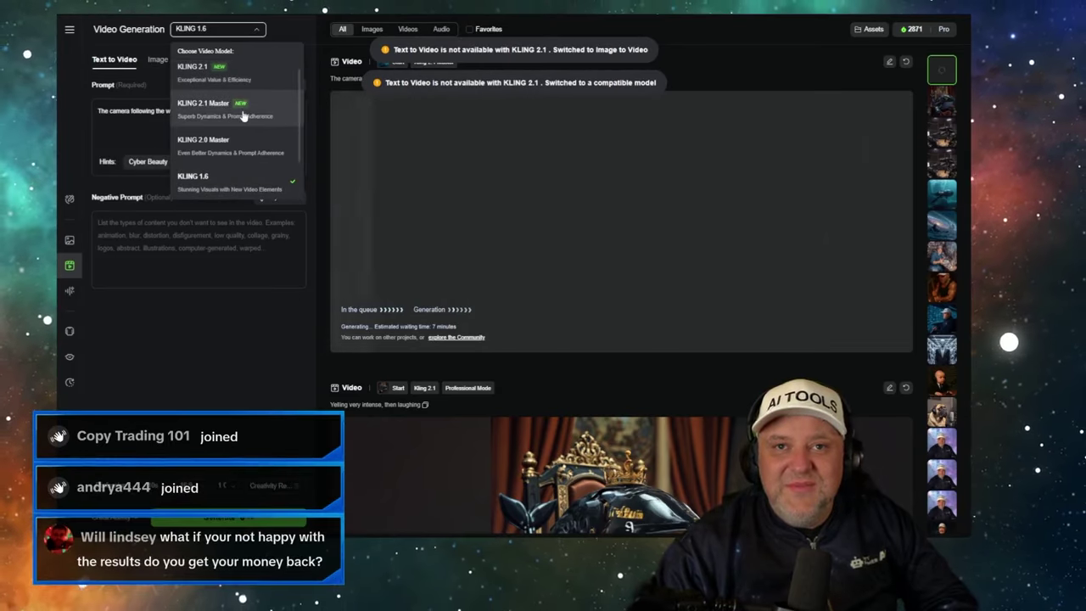
click(246, 108)
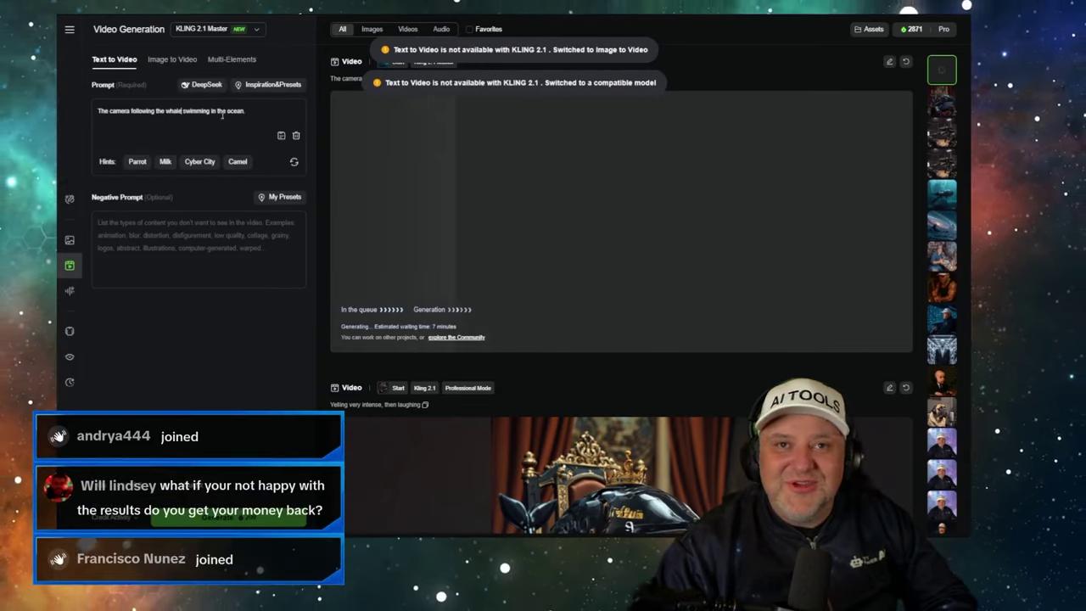
key(ctrl+Tab)
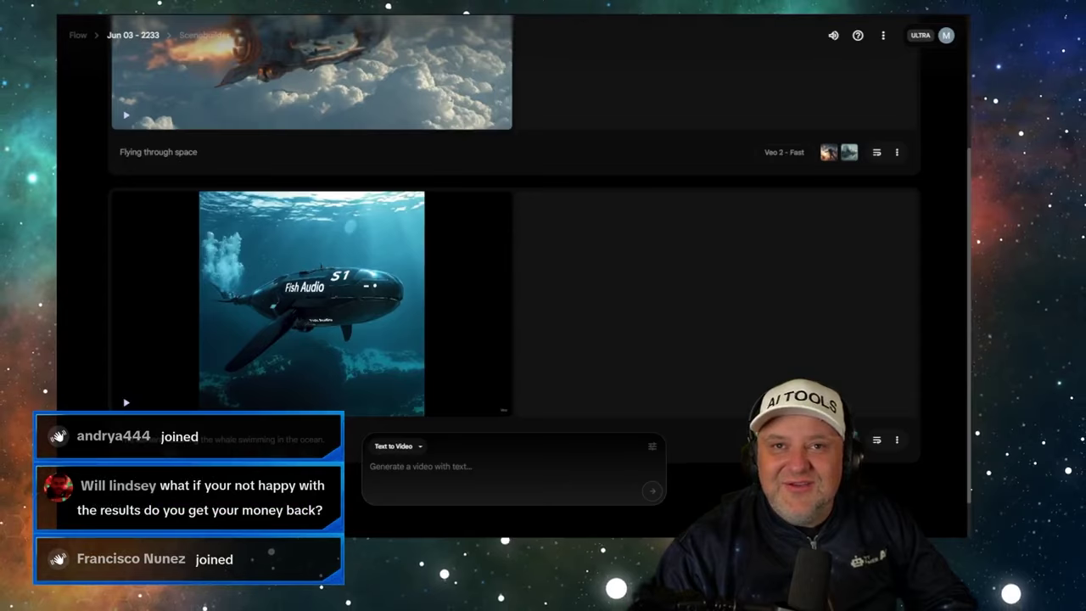
- Open My library from the account panel and browse the generated clips
scroll(391, 210, up, 2)
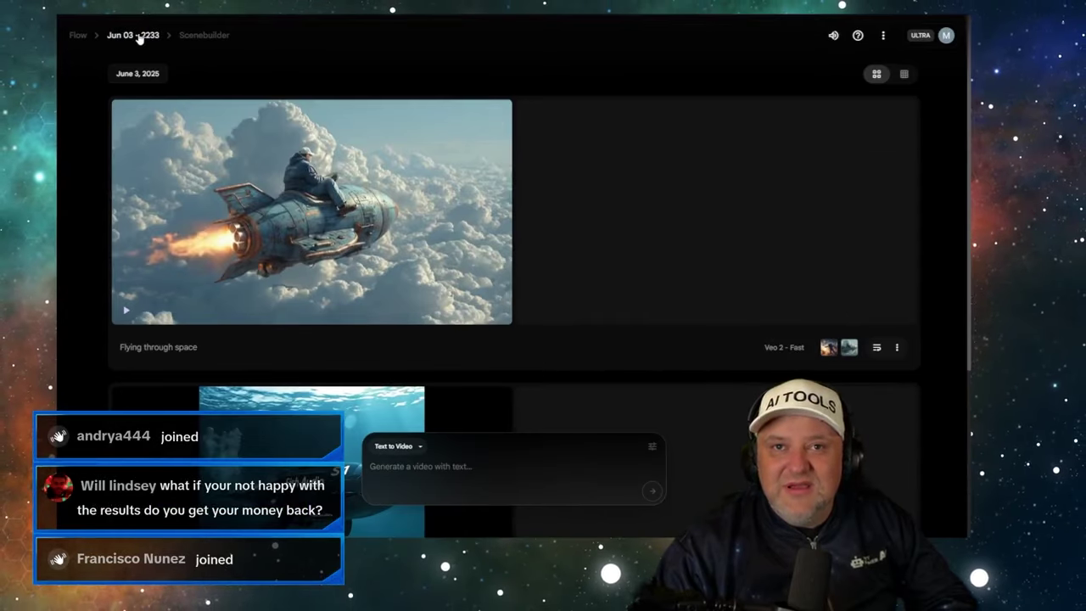
click(946, 36)
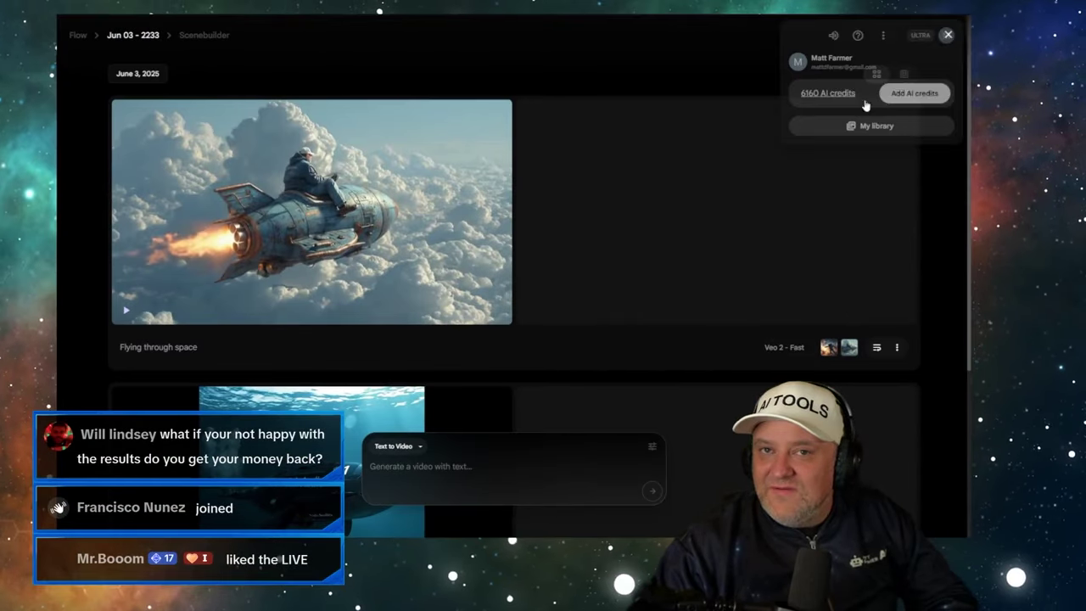
click(876, 130)
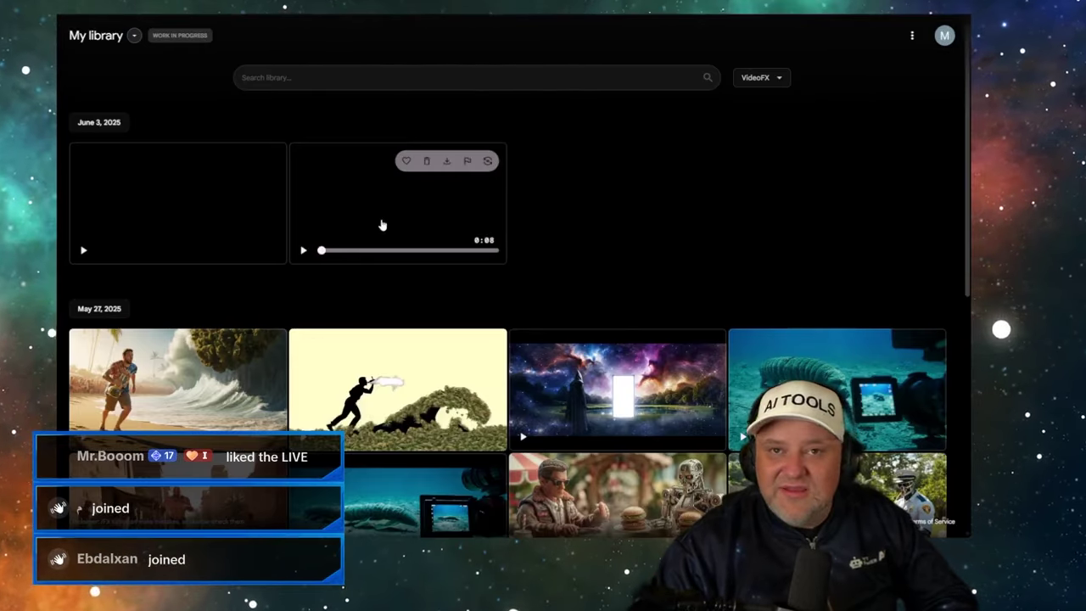
scroll(530, 266, down, 1)
scroll(529, 269, up, 1)
scroll(462, 252, down, 1)
scroll(463, 252, down, 3)
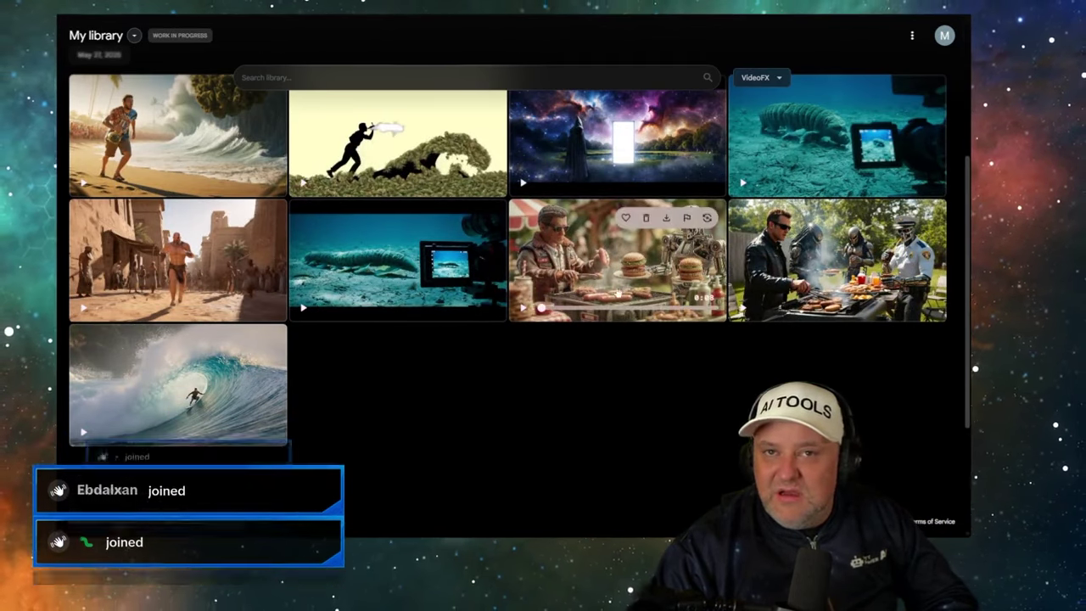
scroll(524, 279, down, 5)
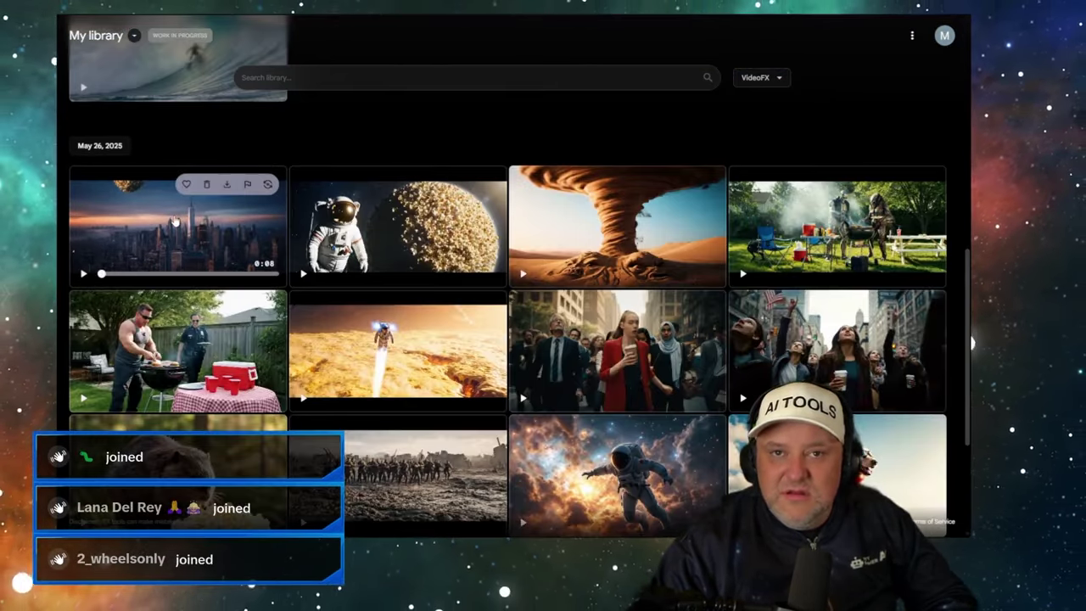
- Watch the city skyline clip, then flip its card to show the popcorn meteor prompt
click(173, 223)
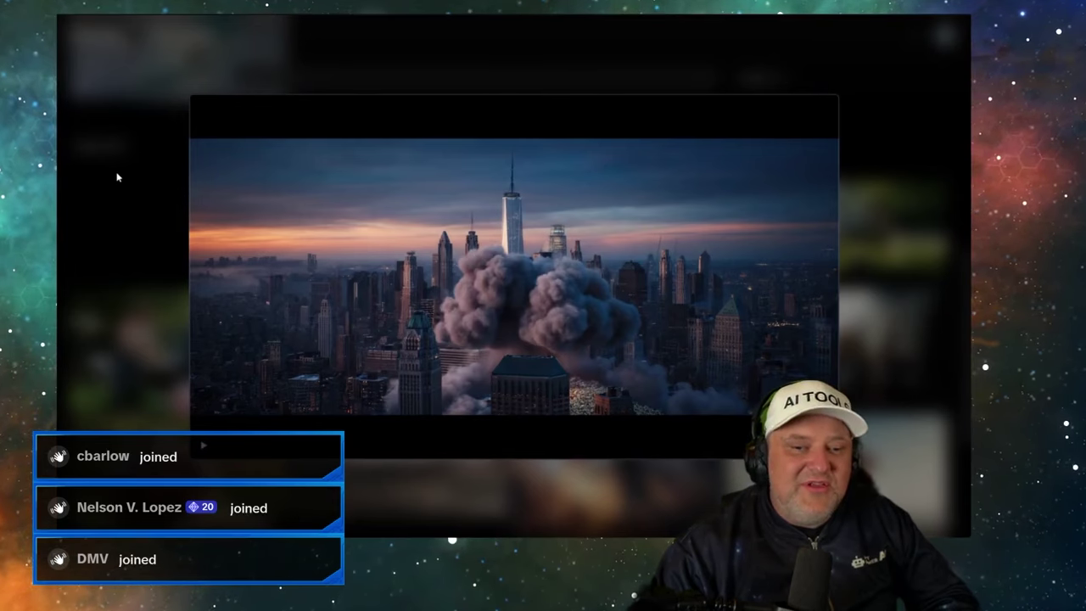
click(118, 177)
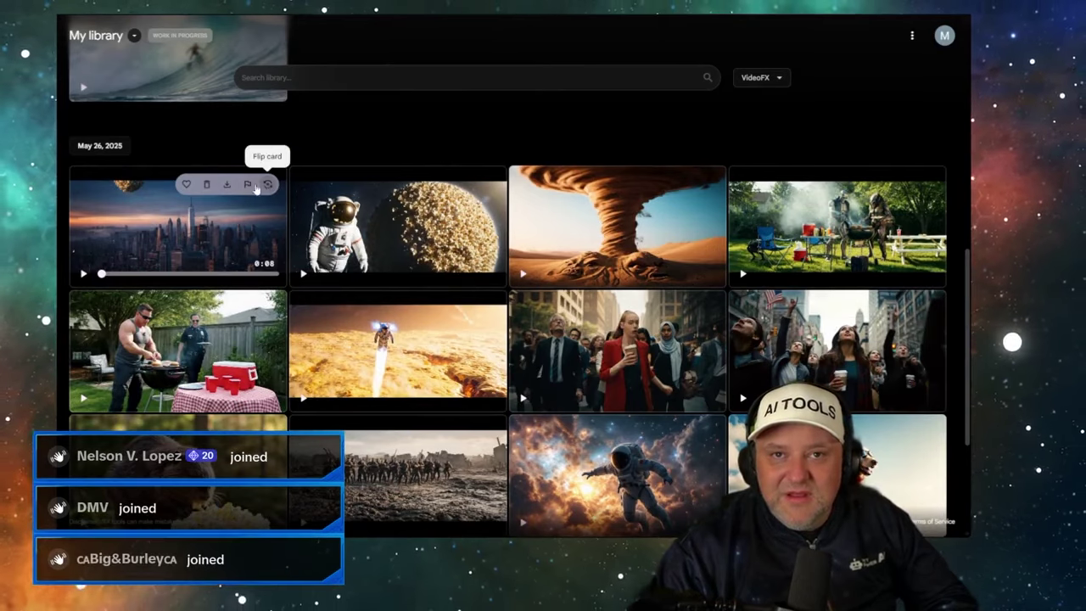
click(268, 185)
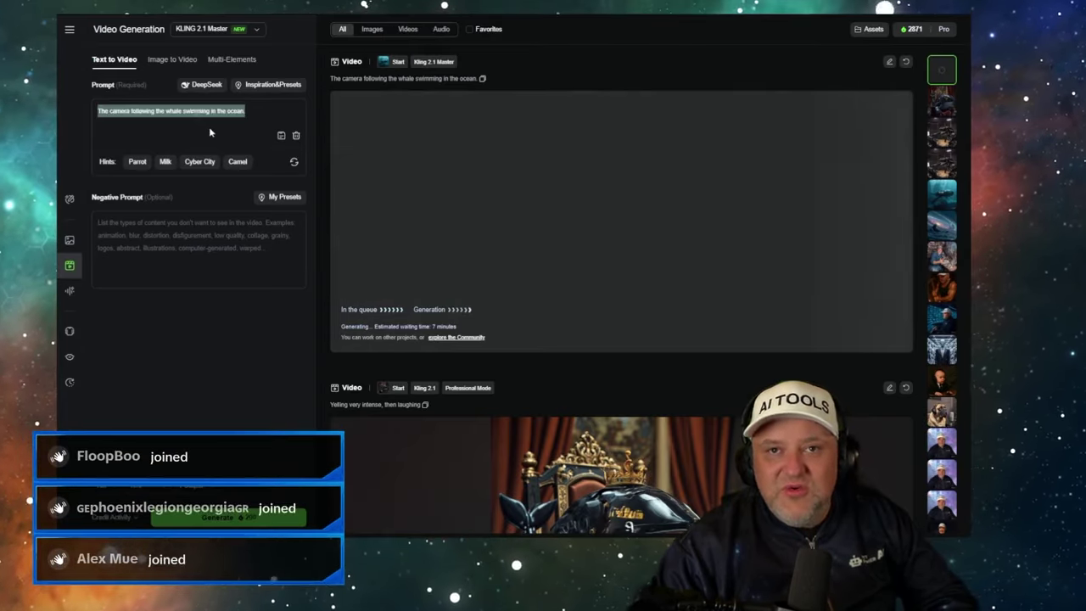
- Generate 'popcorn meteor crashing into NYC' with Kling 2.1 Master and check its queued item
click(251, 519)
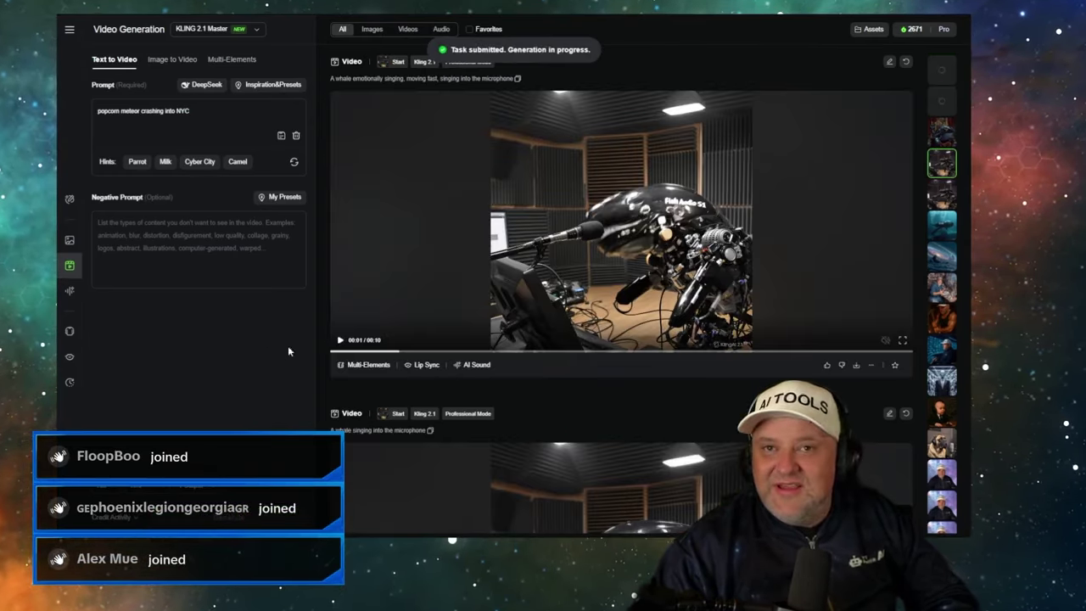
scroll(470, 310, up, 10)
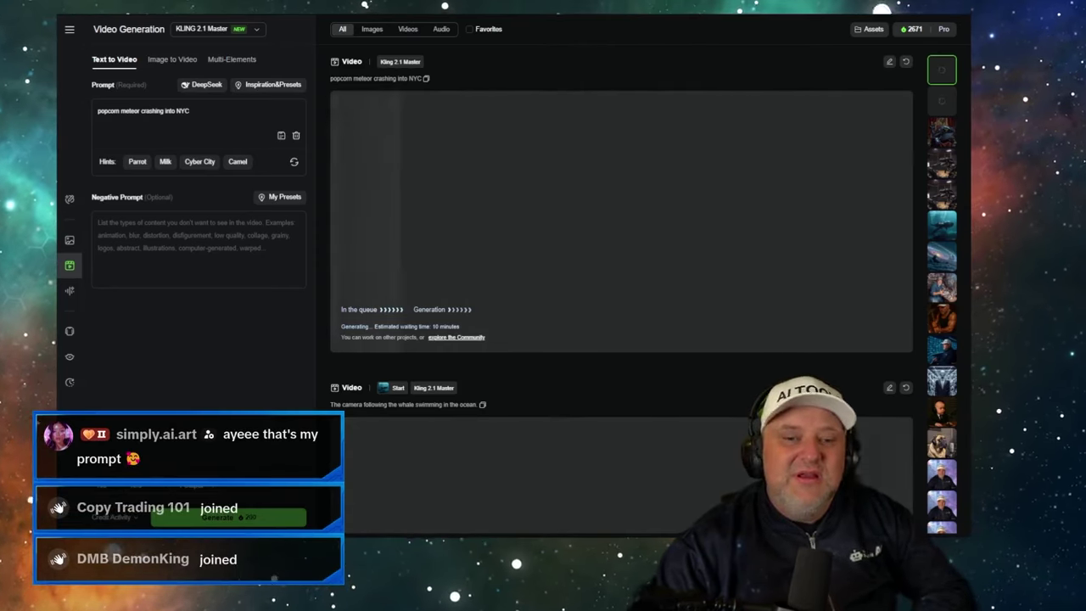
scroll(468, 262, down, 3)
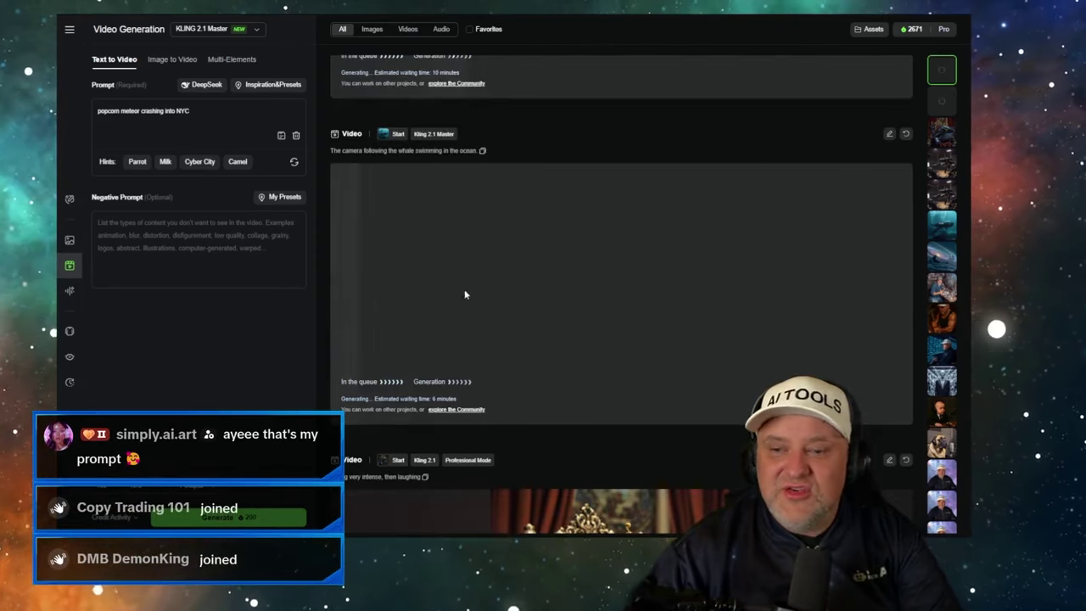
scroll(476, 295, up, 3)
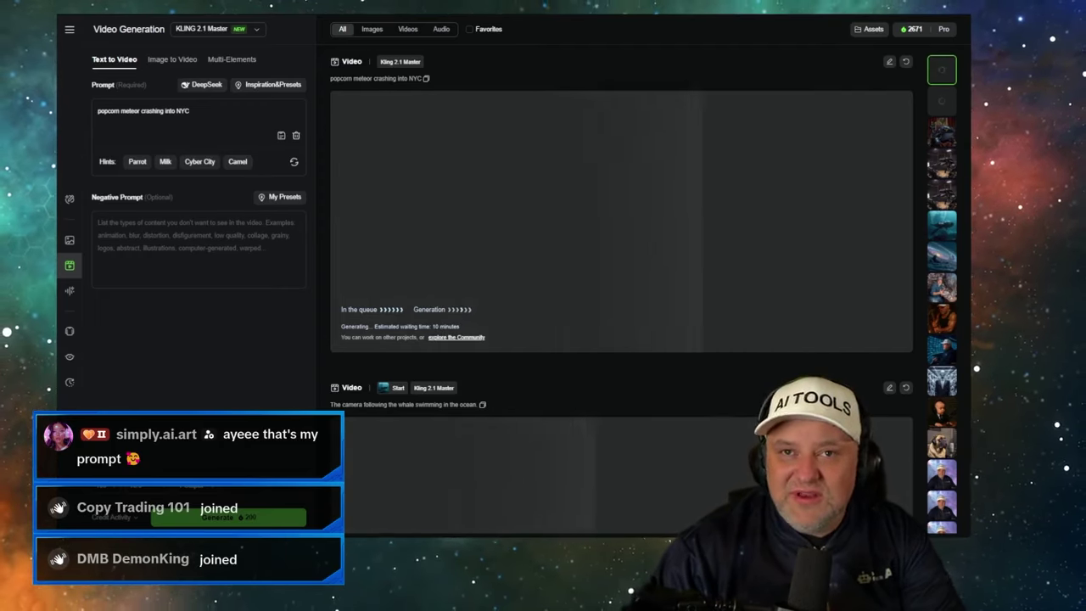
key(alt+Tab)
- Copy the five model names from A5:A9 into A12:A16
click(839, 227)
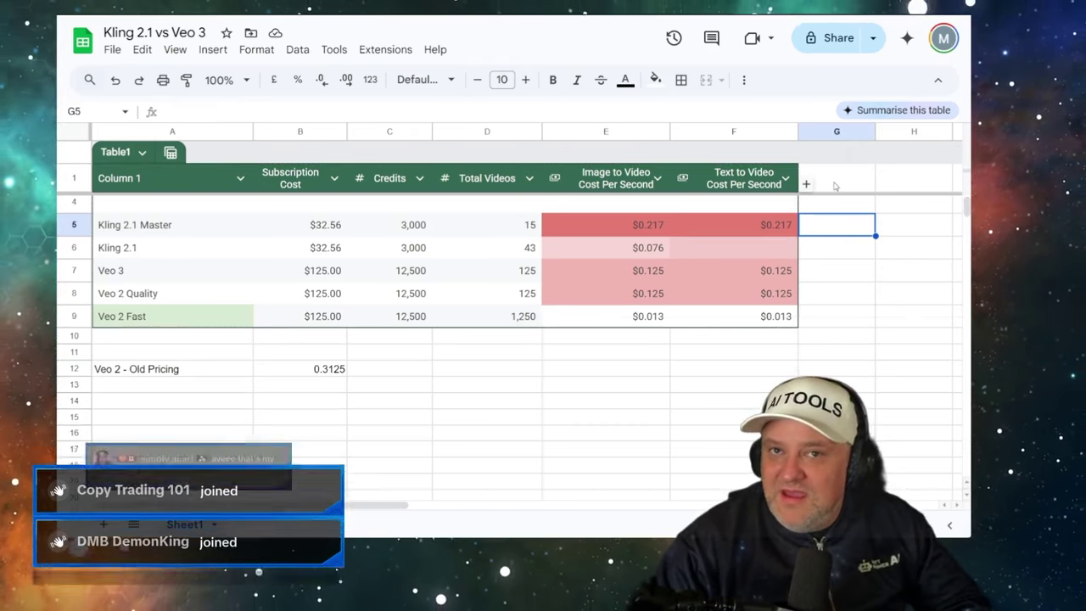
click(745, 205)
key(ctrl+c)
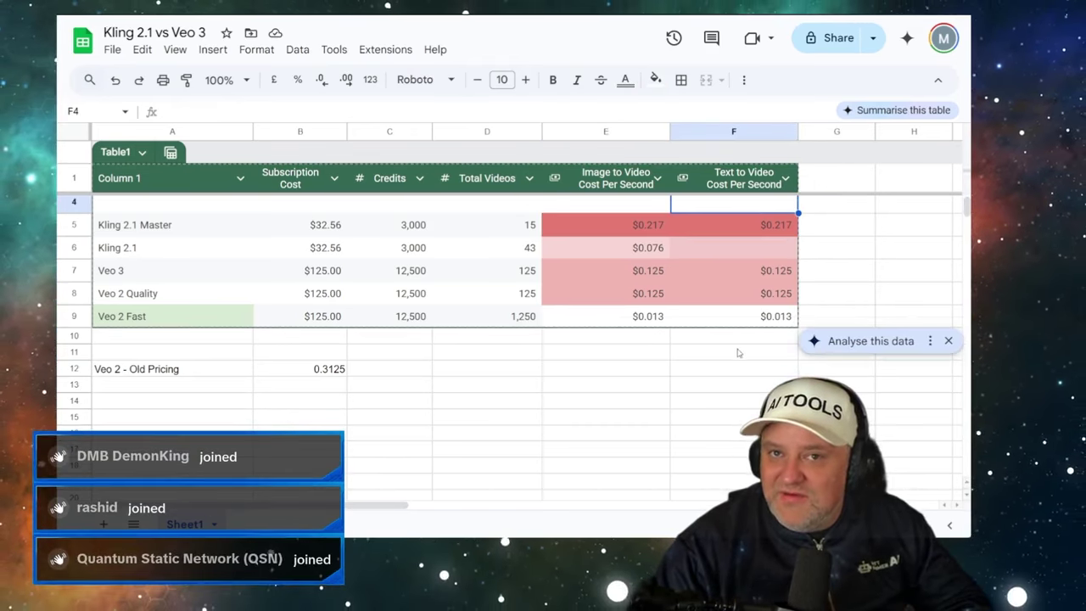
drag(138, 224, 136, 315)
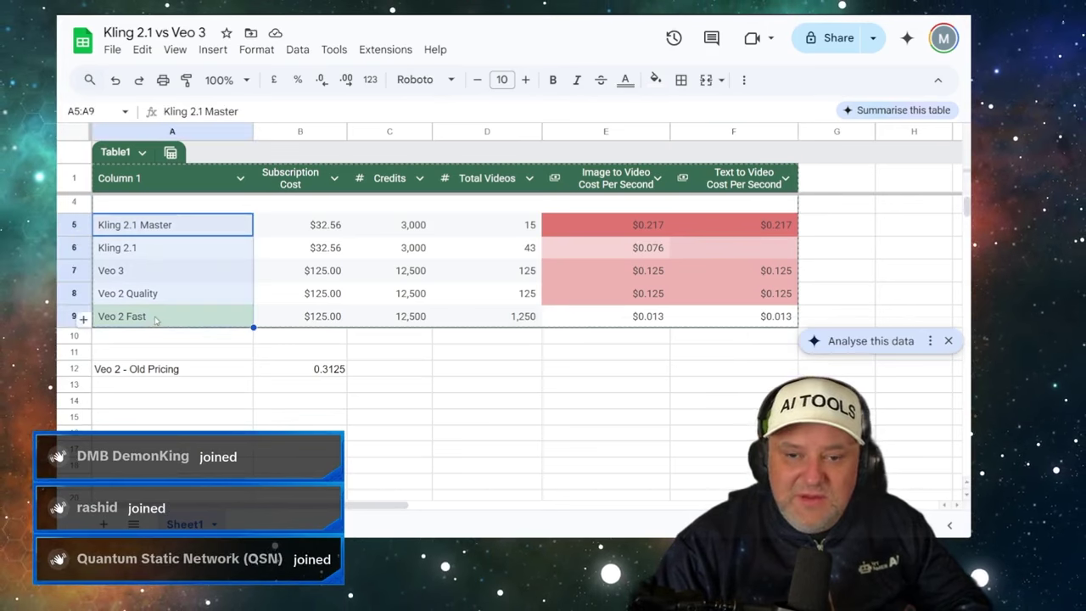
key(ctrl+c)
click(136, 369)
key(ctrl+v)
- Clear 0.3125 from B12 and log 10min in F12 and 3min in E13
click(304, 374)
key(Delete)
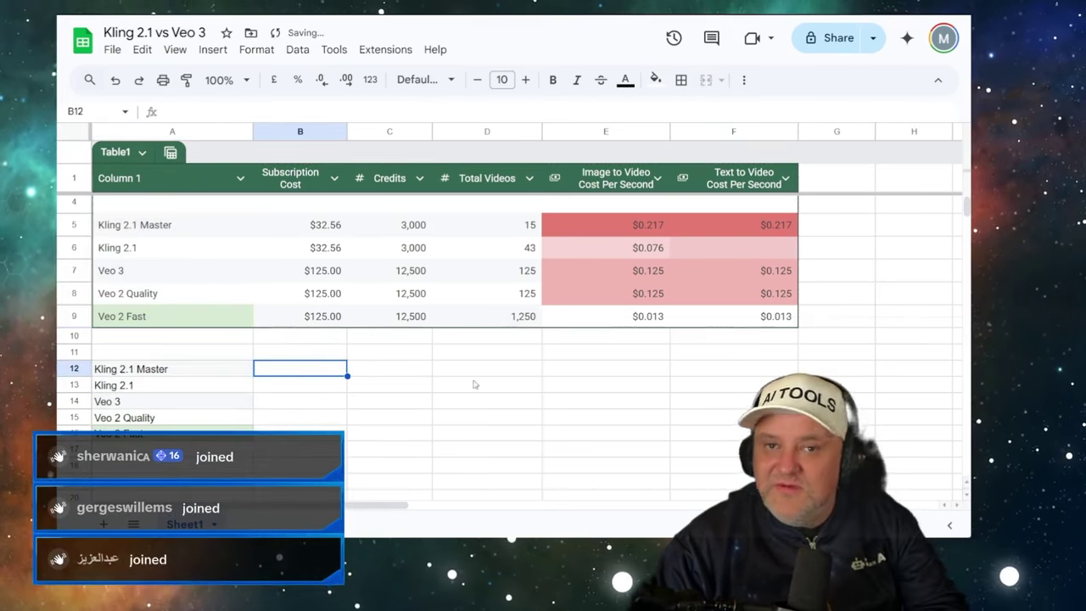
click(735, 374)
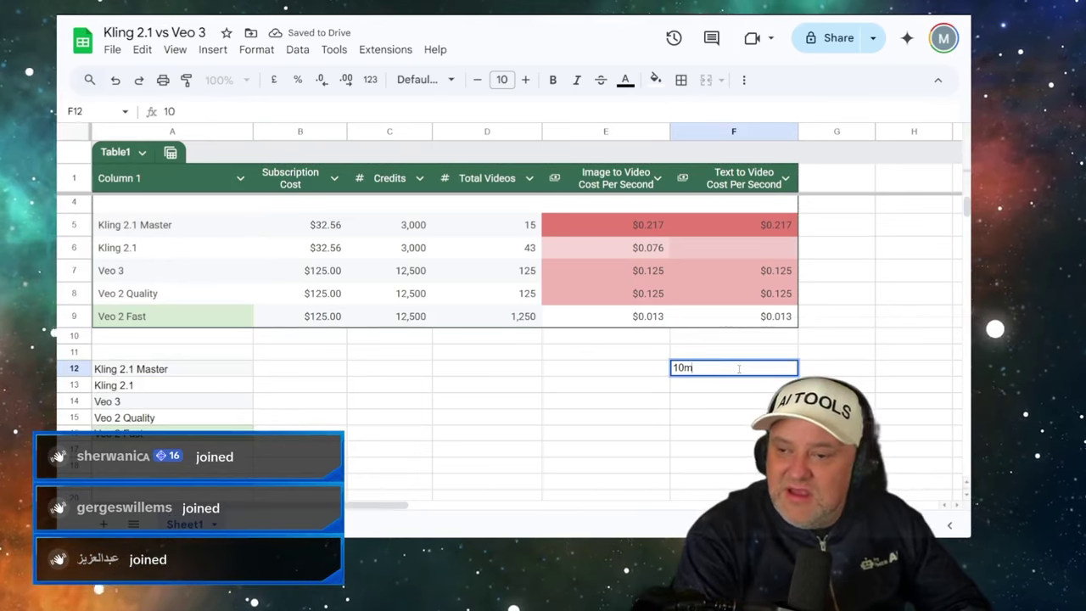
key(Return)
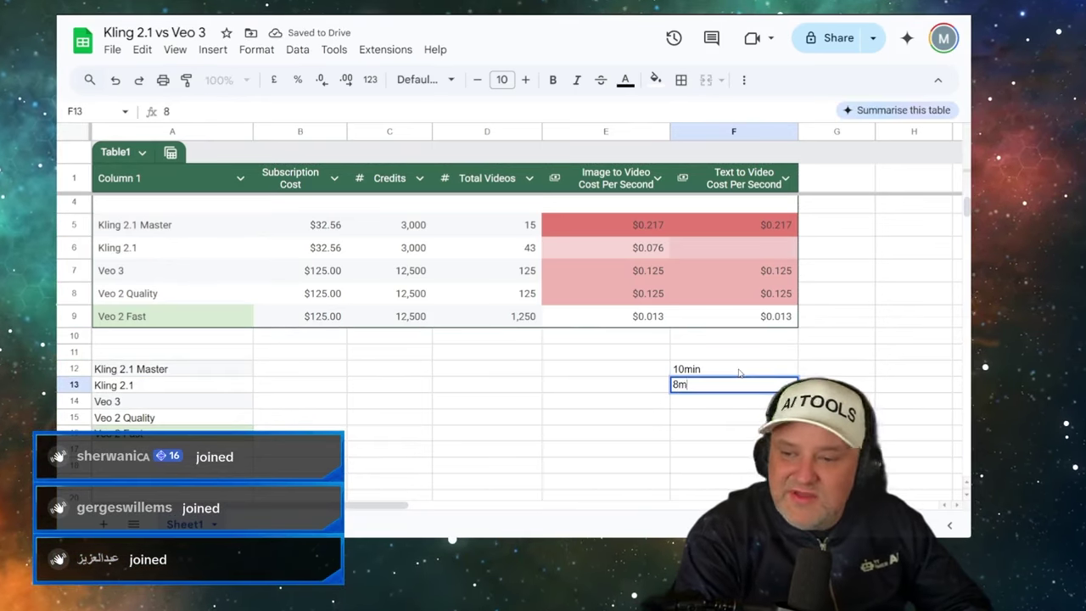
key(Left)
key(Up)
key(Up)
key(Down)
key(Left)
key(Right)
text(3)
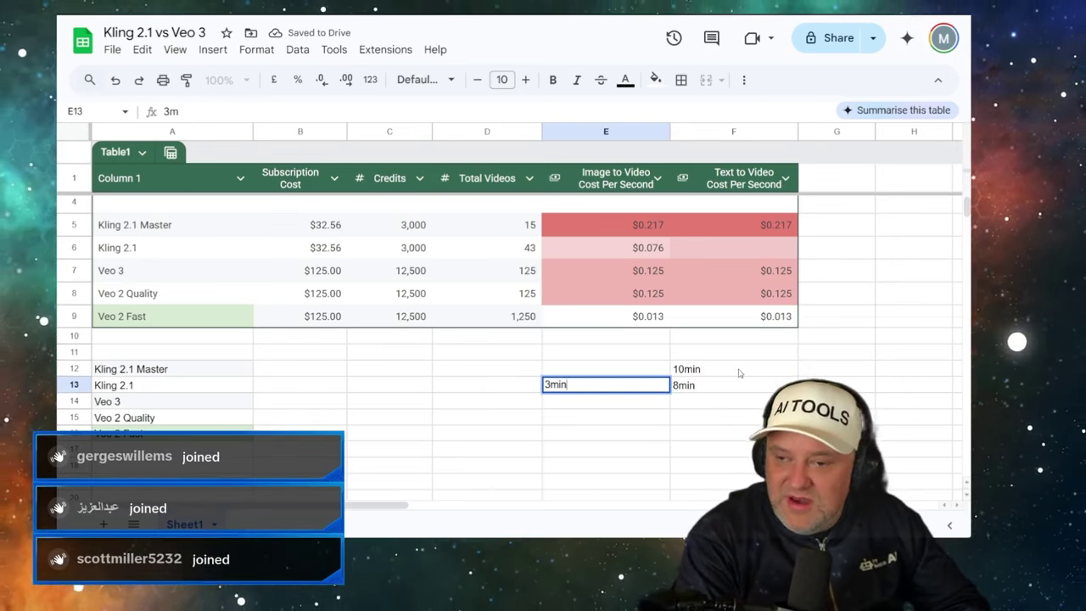
key(Return)
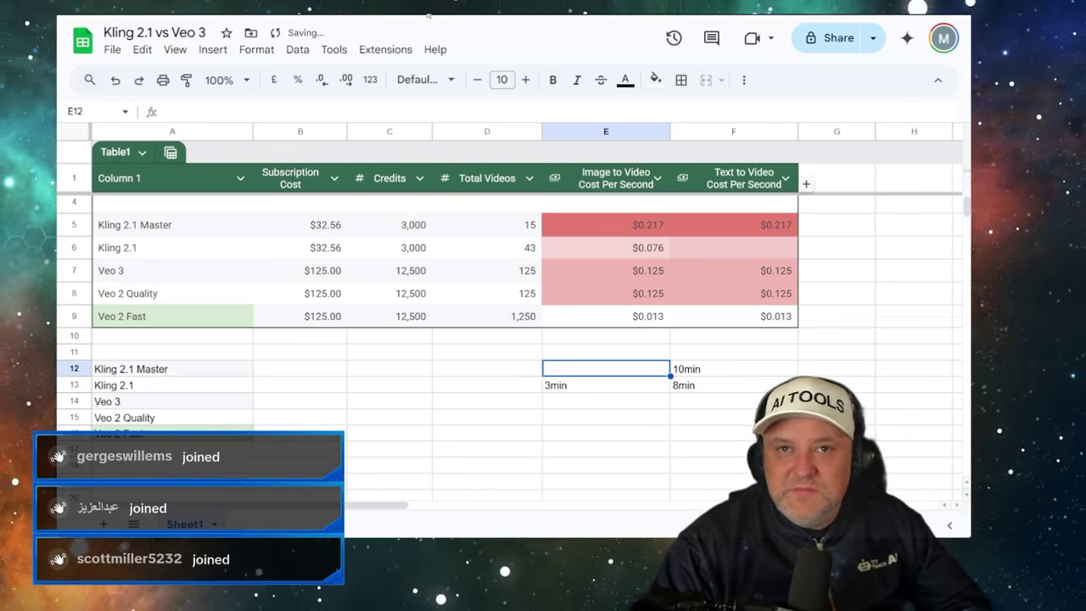
- After checking the Kling queue, move the 8min entry from F13 to E12
key(ctrl+Tab)
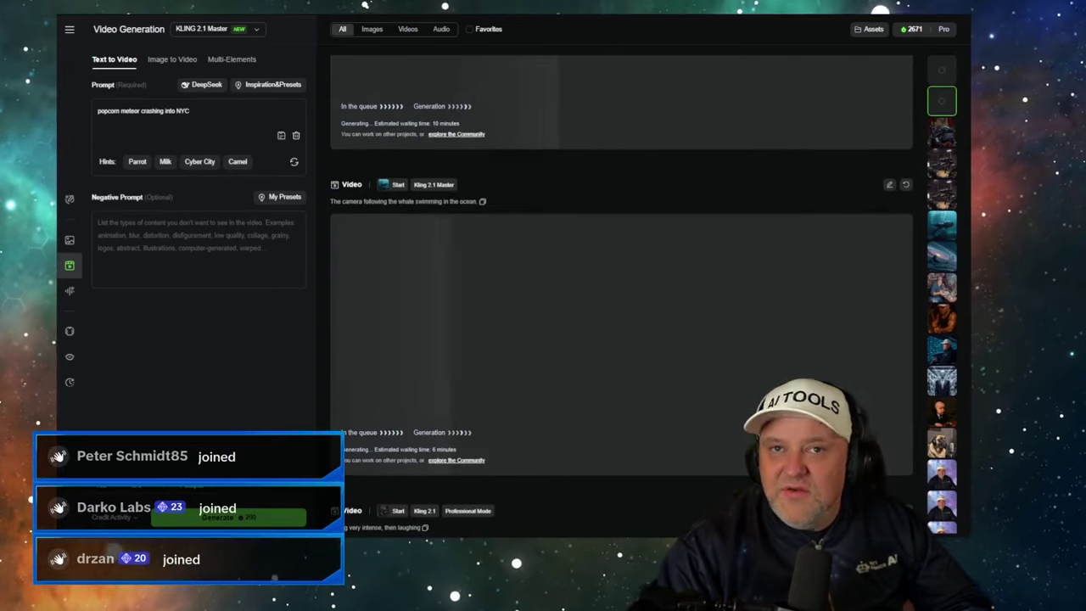
key(alt+Tab)
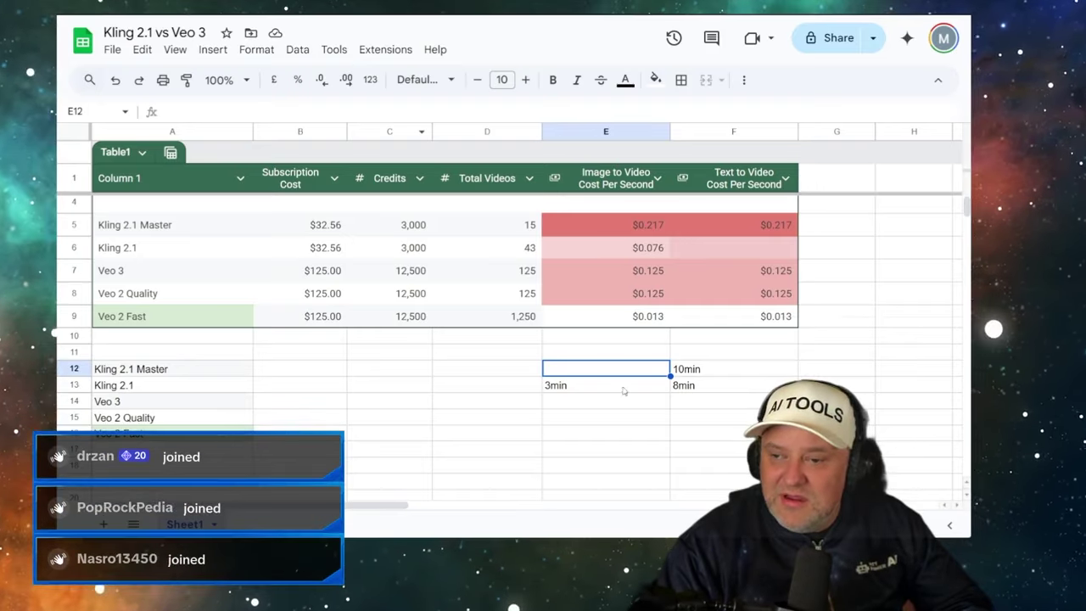
click(671, 384)
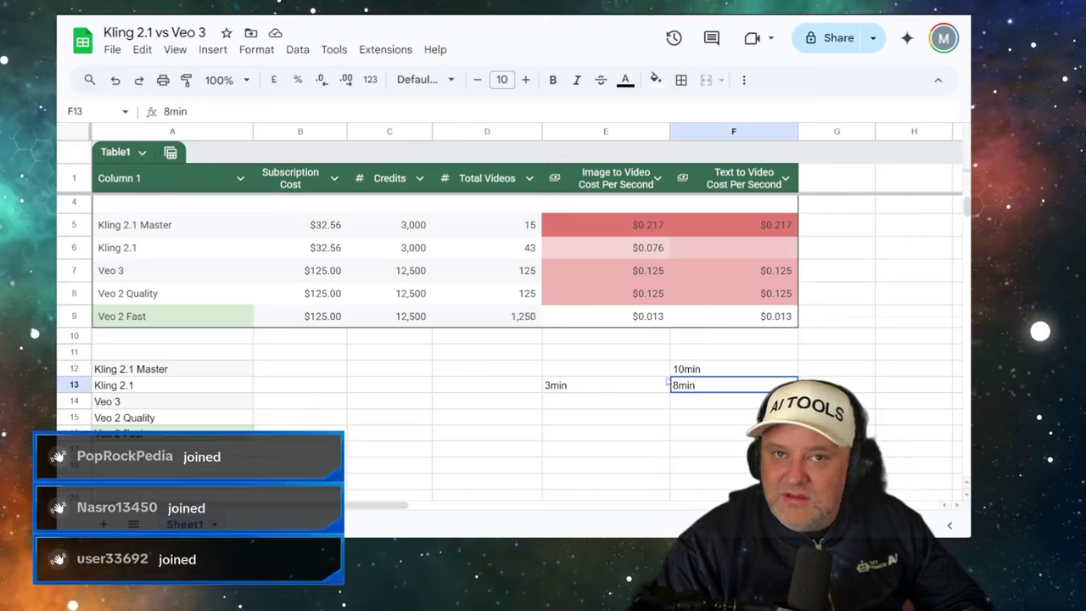
click(626, 370)
key(ctrl+v)
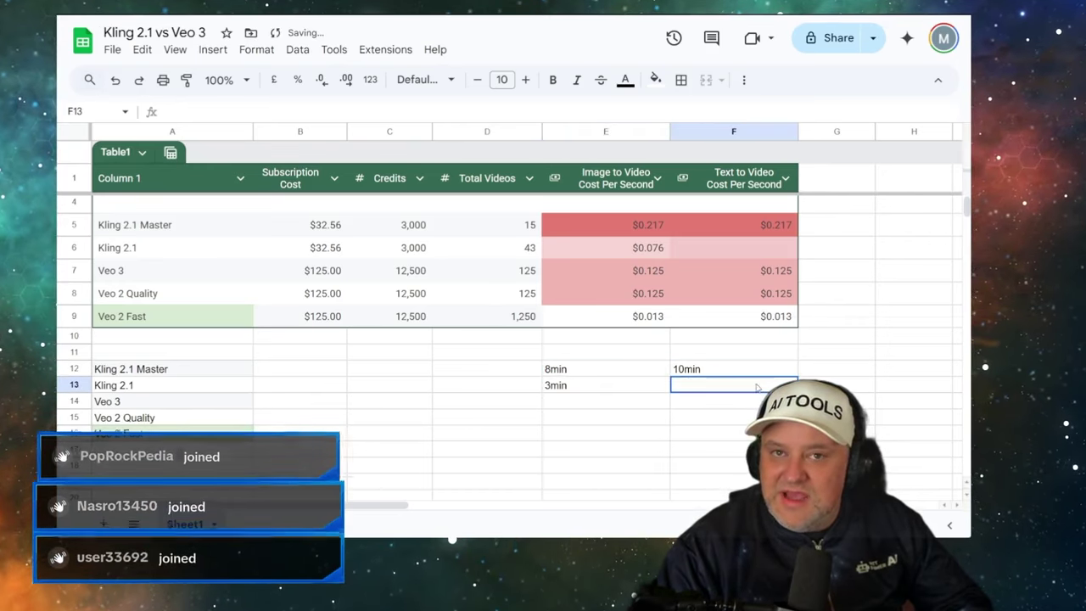
click(616, 386)
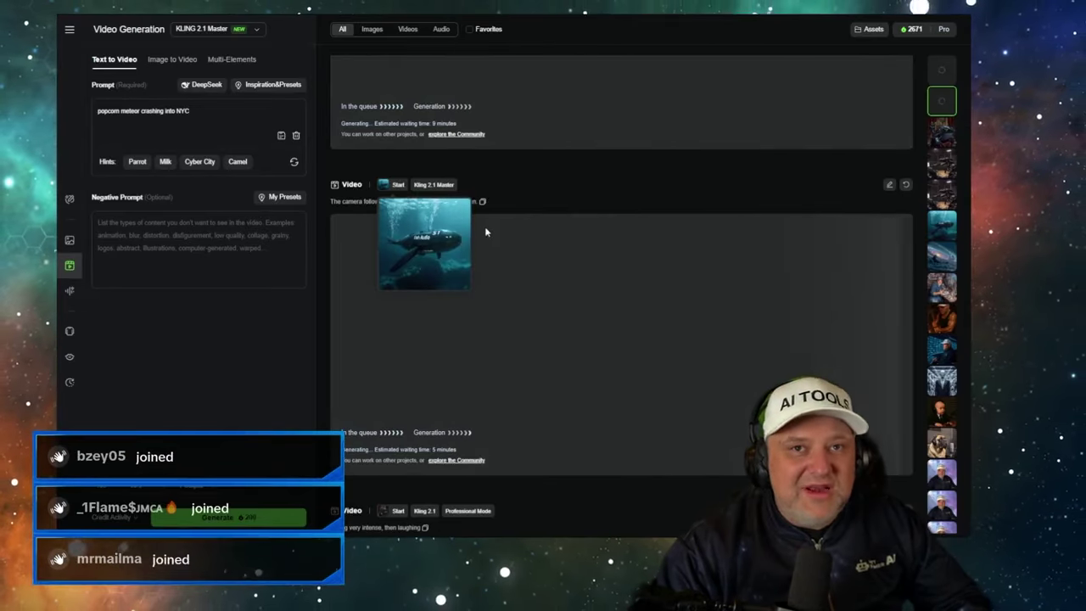
- Scroll the Kling queue, then return to the Flow library showing the popcorn meteor prompt
scroll(505, 263, up, 3)
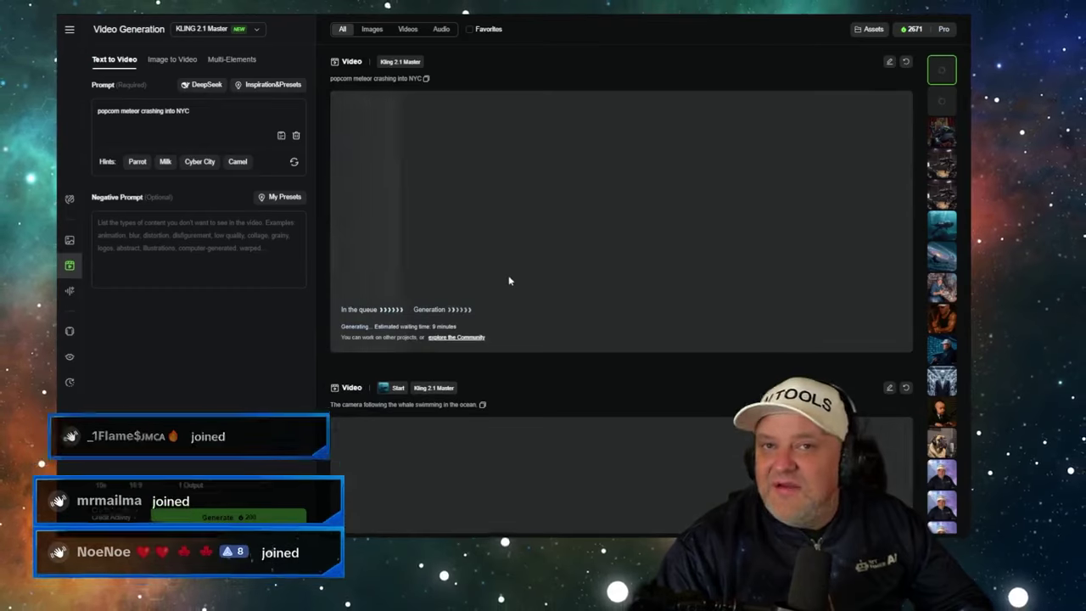
scroll(495, 259, down, 1)
scroll(496, 270, down, 2)
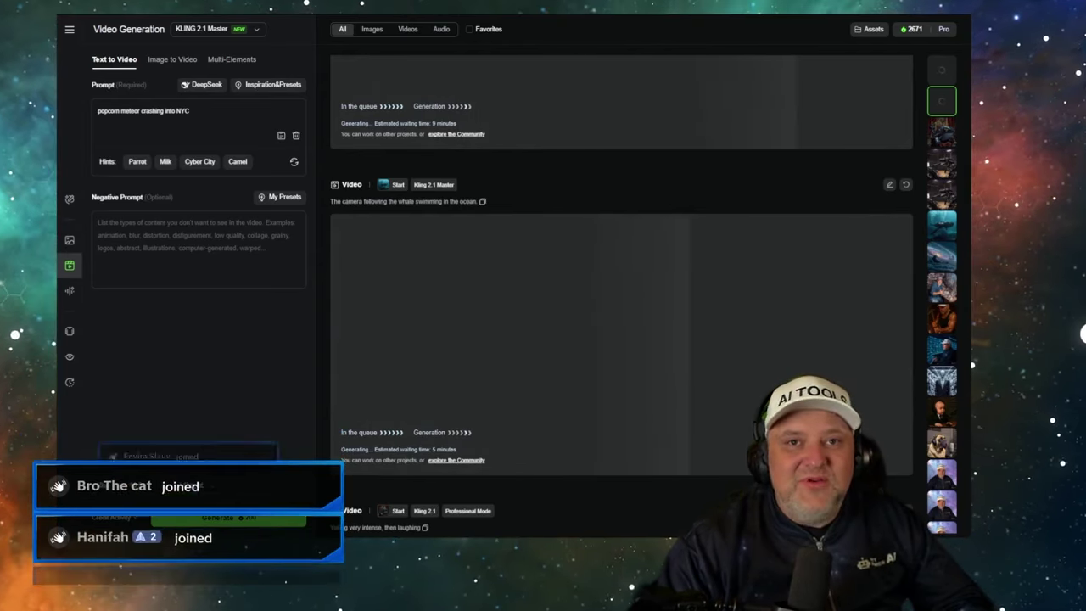
key(ctrl+Tab)
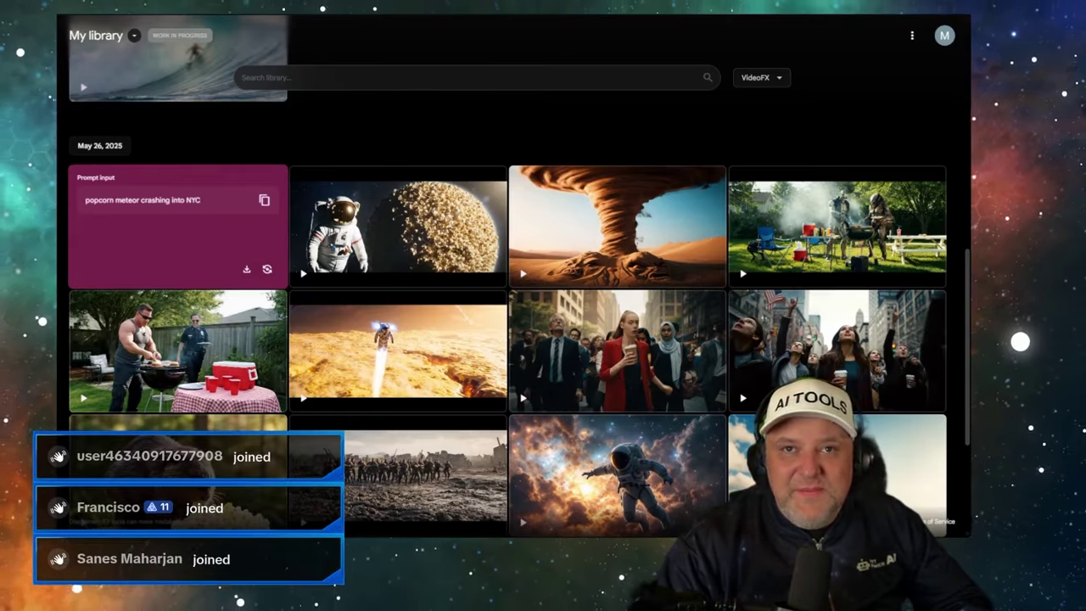
- Open Google Labs in a new tab, then cycle tabs to Gemini's Veo 3 page
key(ctrl+t)
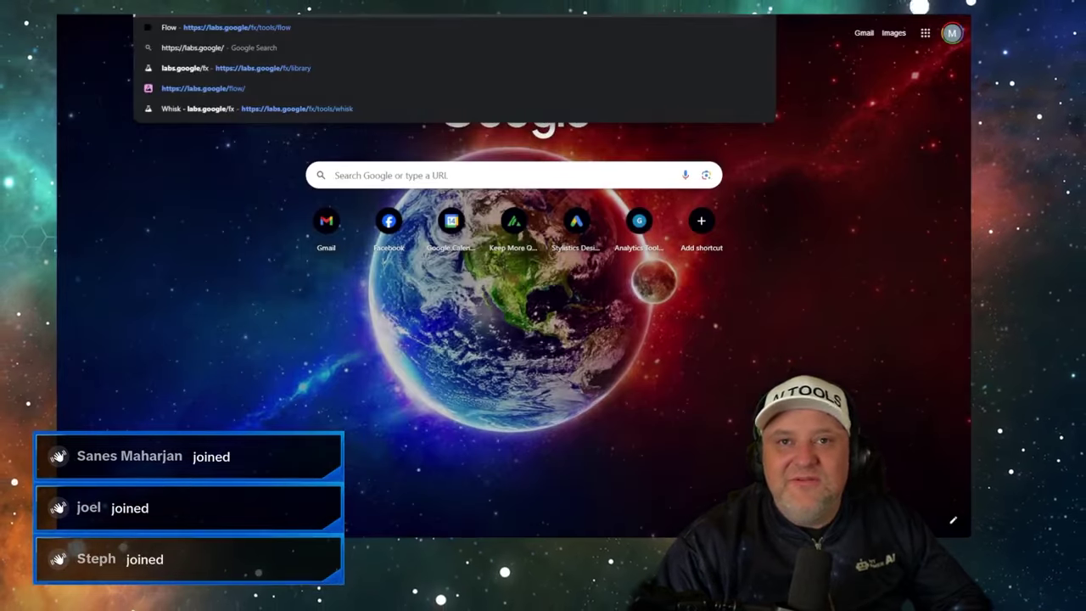
key(Return)
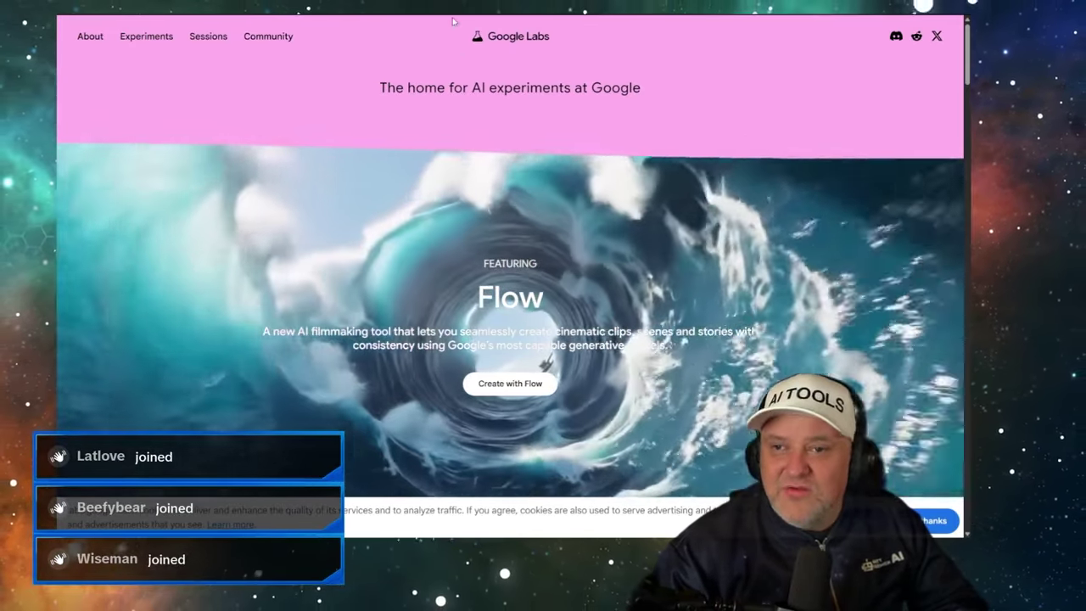
key(ctrl+Tab)
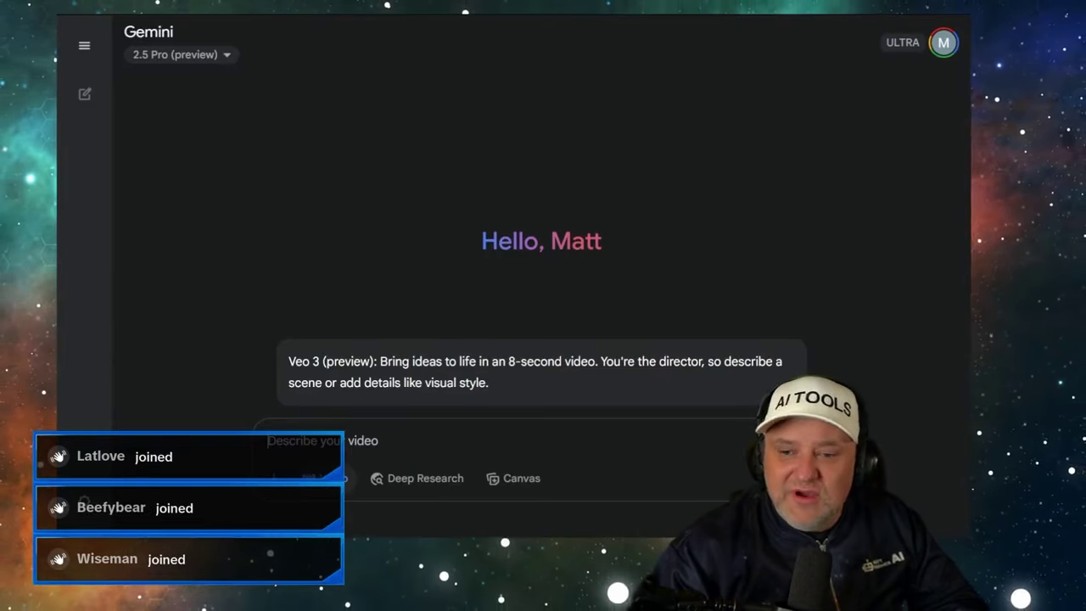
key(ctrl+Tab)
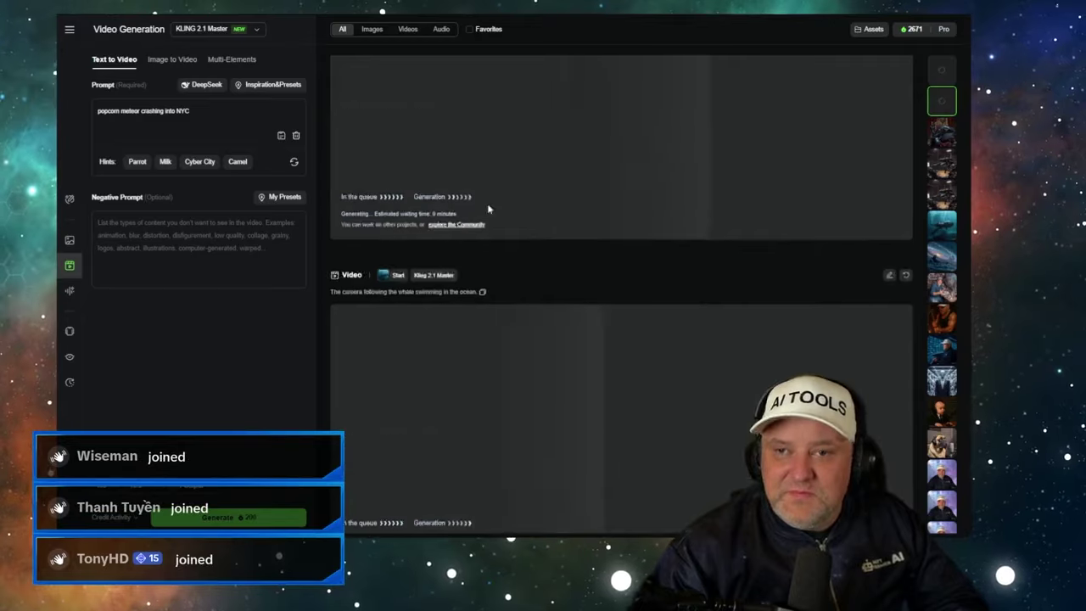
key(ctrl+Tab)
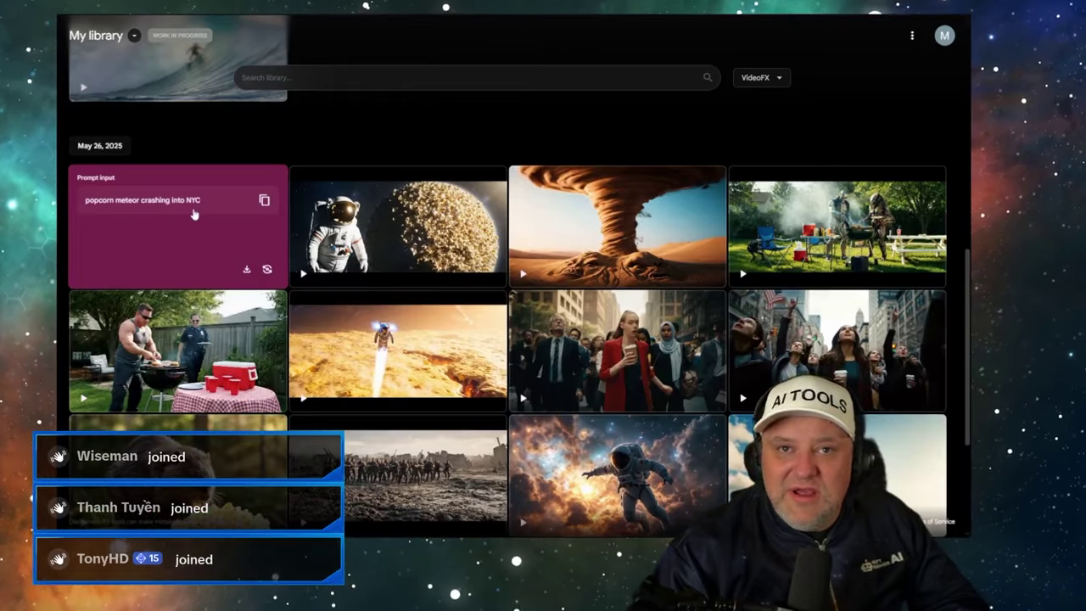
key(ctrl+Tab)
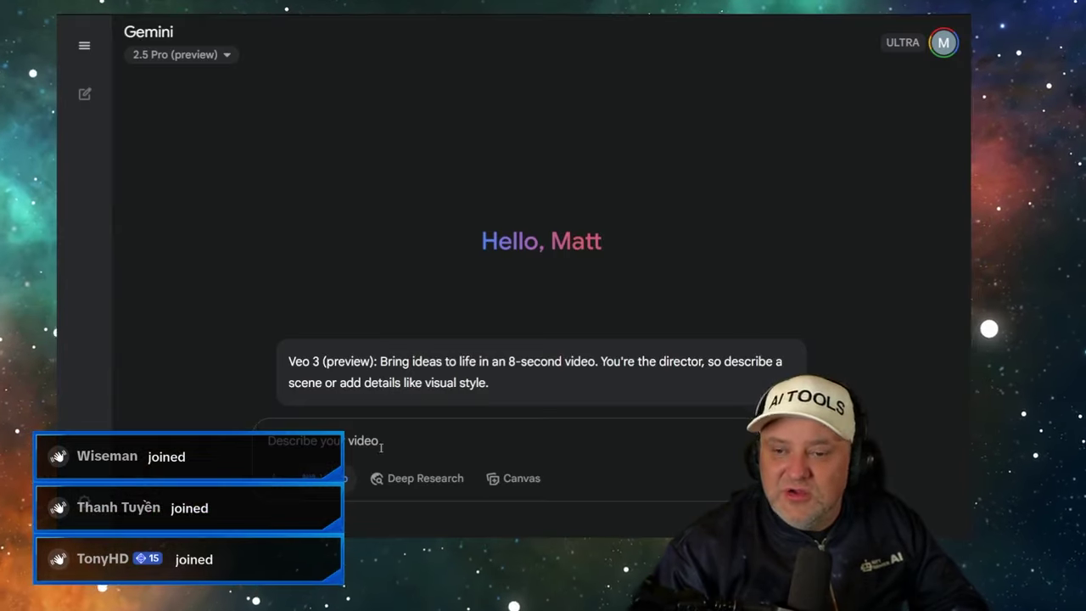
- Submit 'popcorn meteor crashing into NYC' to Veo 3, then select the spreadsheet's Veo 3 row
key(Return)
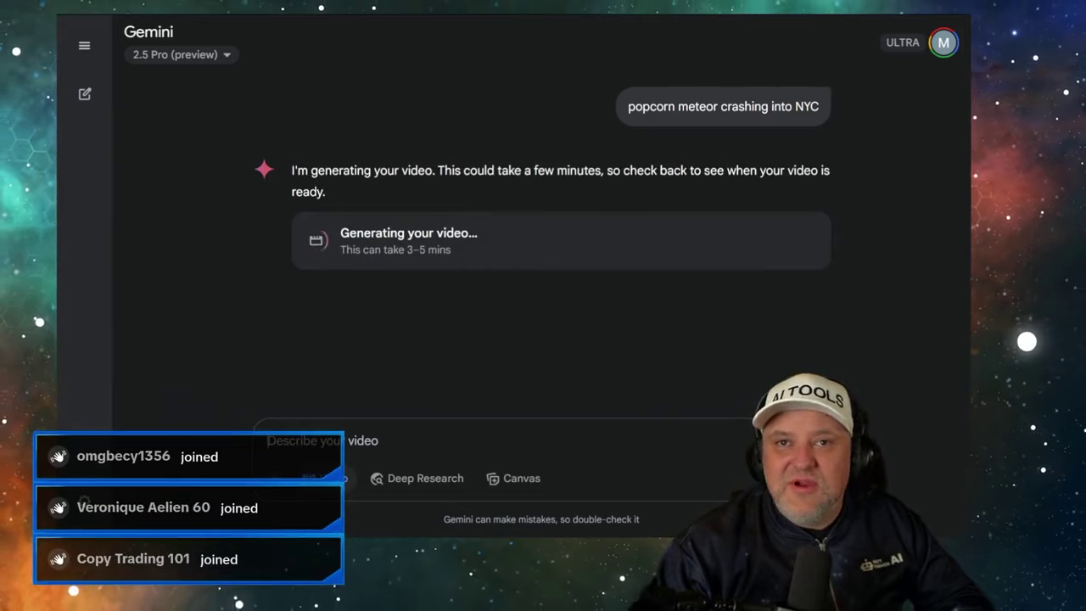
key(alt+Tab)
click(462, 408)
click(566, 409)
- Enter 3-5min in F14 for Veo 3 text-to-video, then select the Veo 2 Quality cell
click(705, 406)
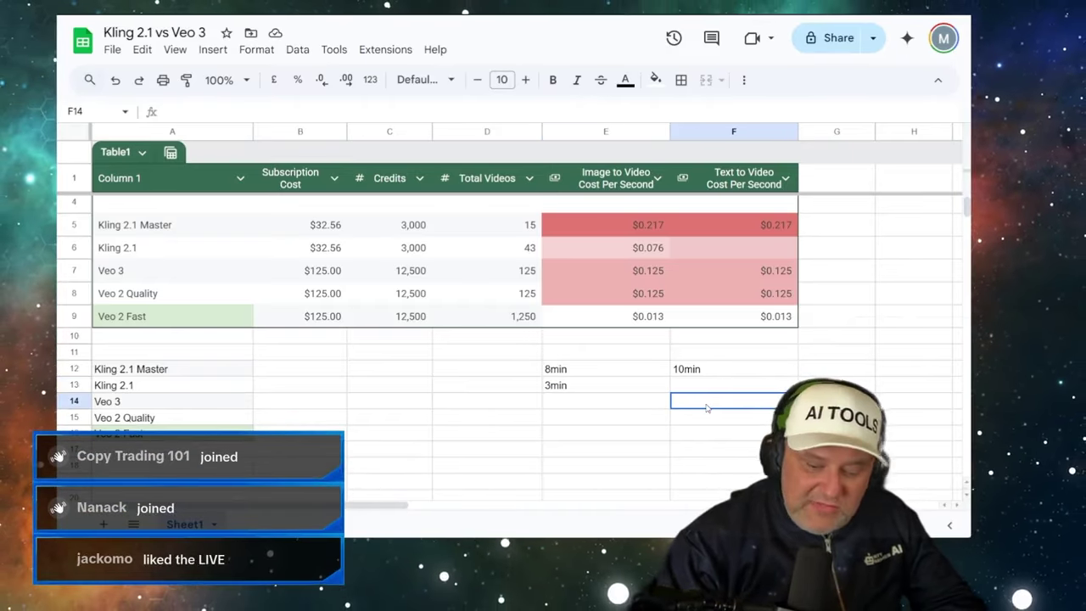
text(3-5min)
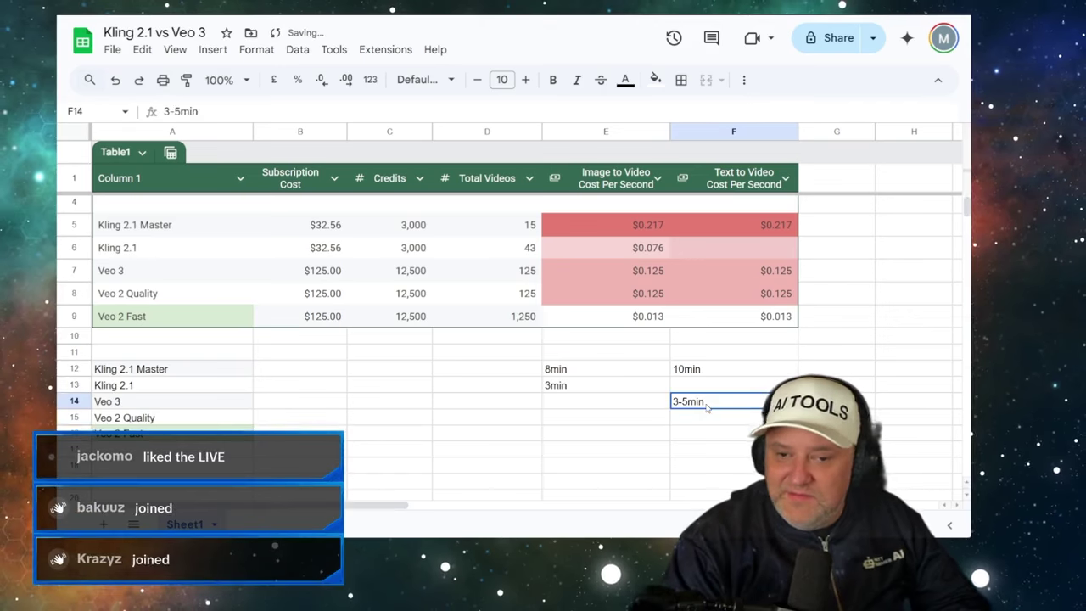
key(Up)
key(Left)
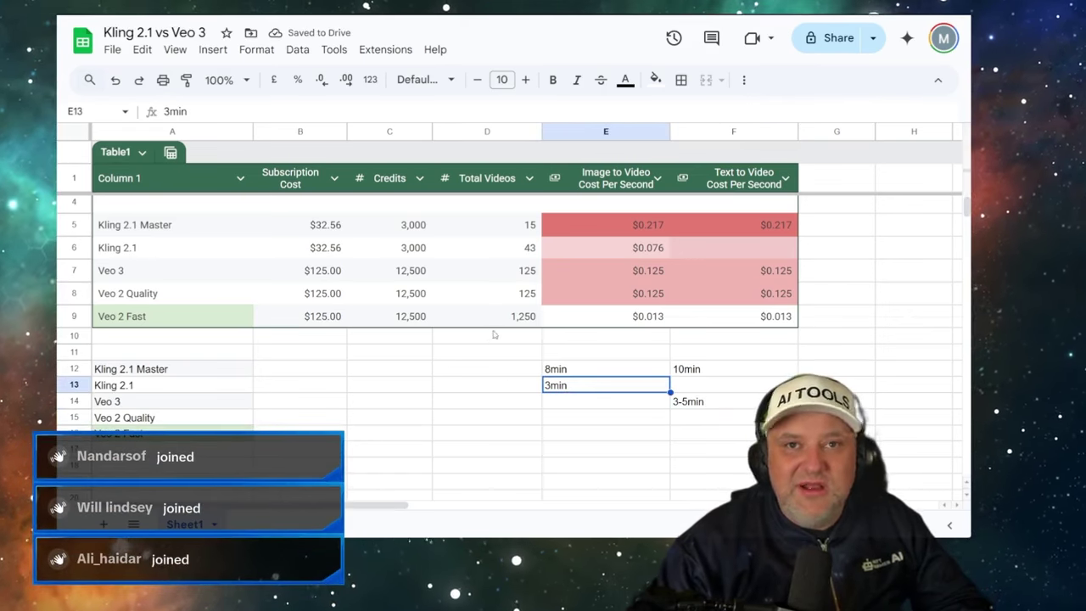
click(678, 415)
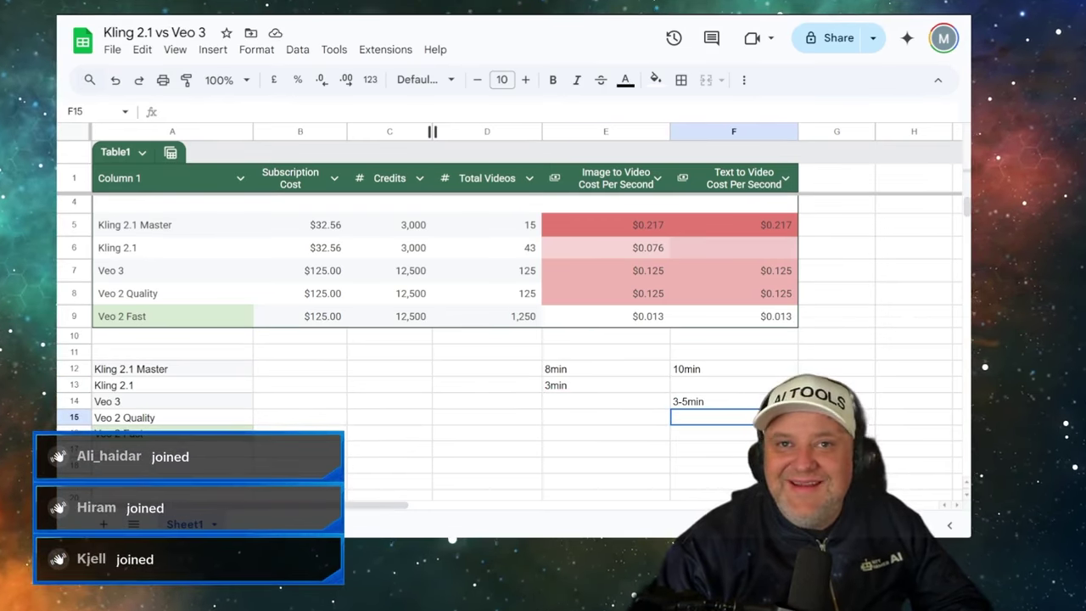
key(ctrl+Tab)
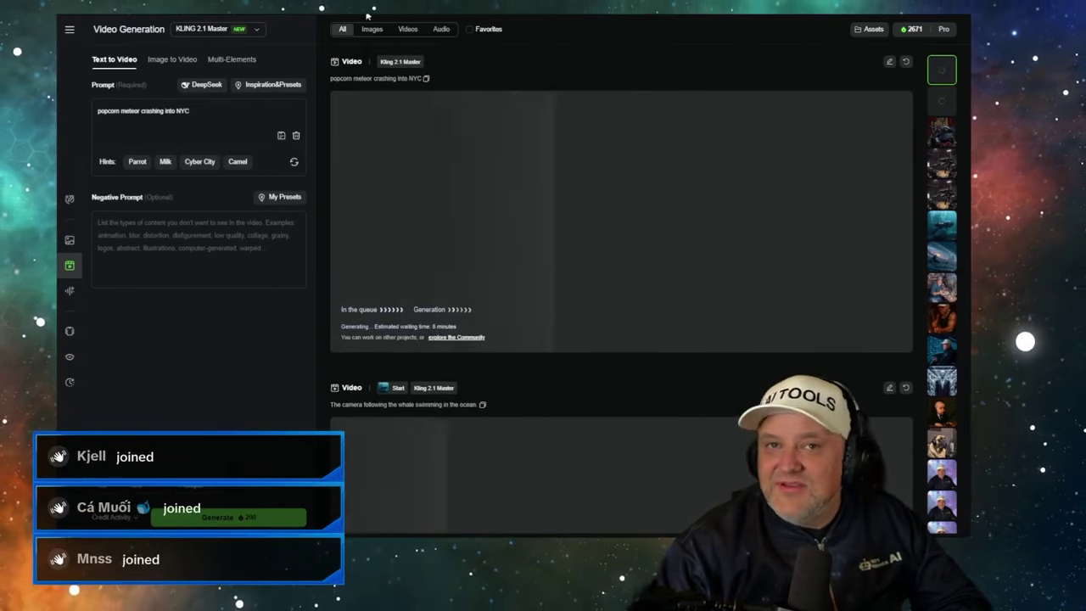
- Preview the astronaut video from the Flow library
key(ctrl+Tab)
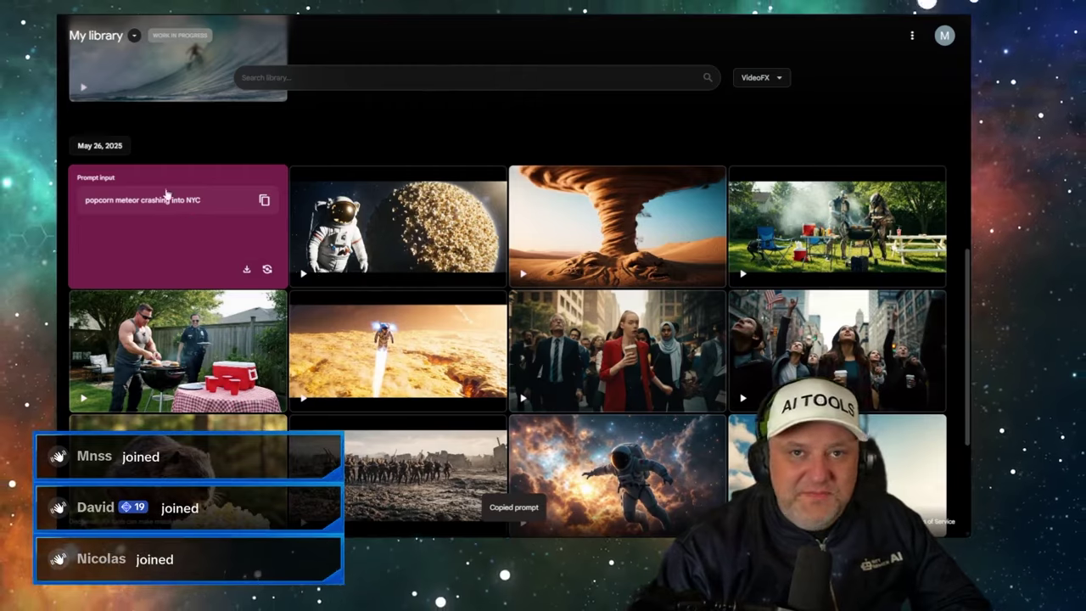
scroll(393, 294, up, 5)
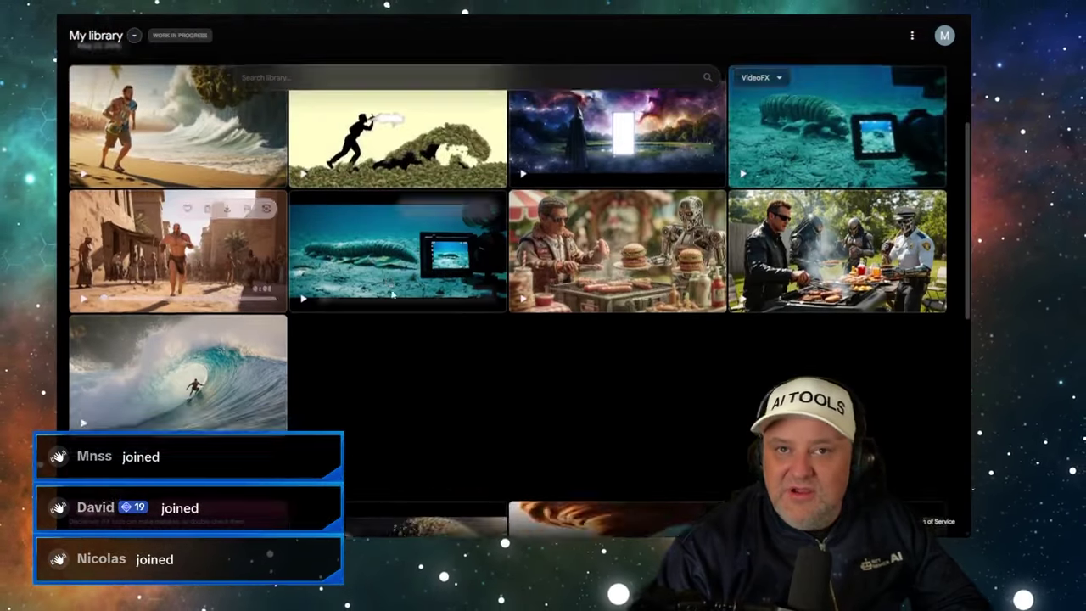
scroll(393, 294, down, 5)
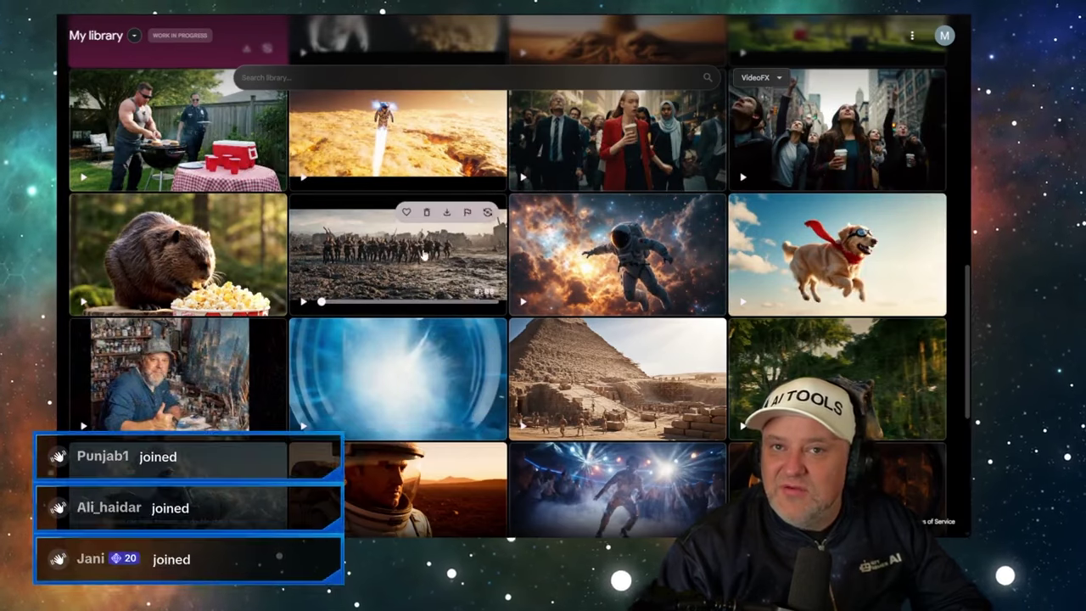
click(588, 251)
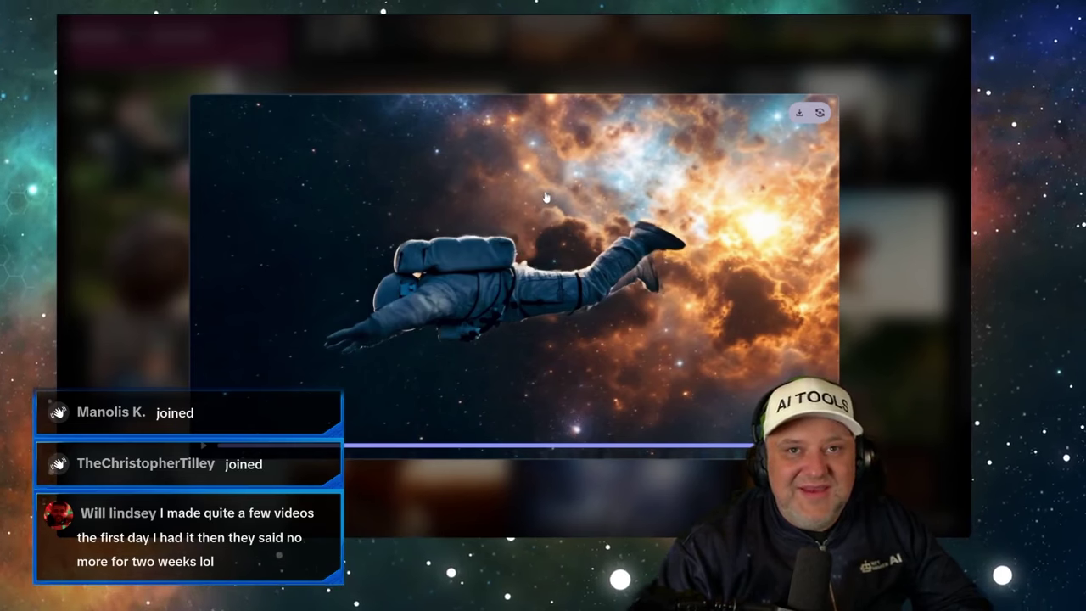
click(908, 114)
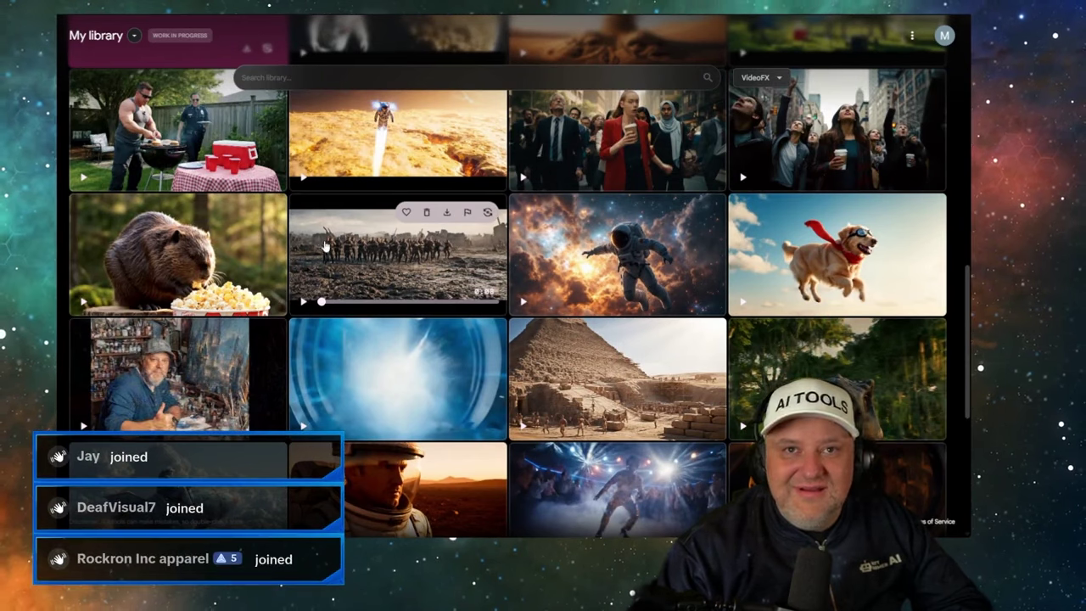
- Play the soldiers battle video and view its prompt, then scroll back to the top
scroll(366, 294, down, 2)
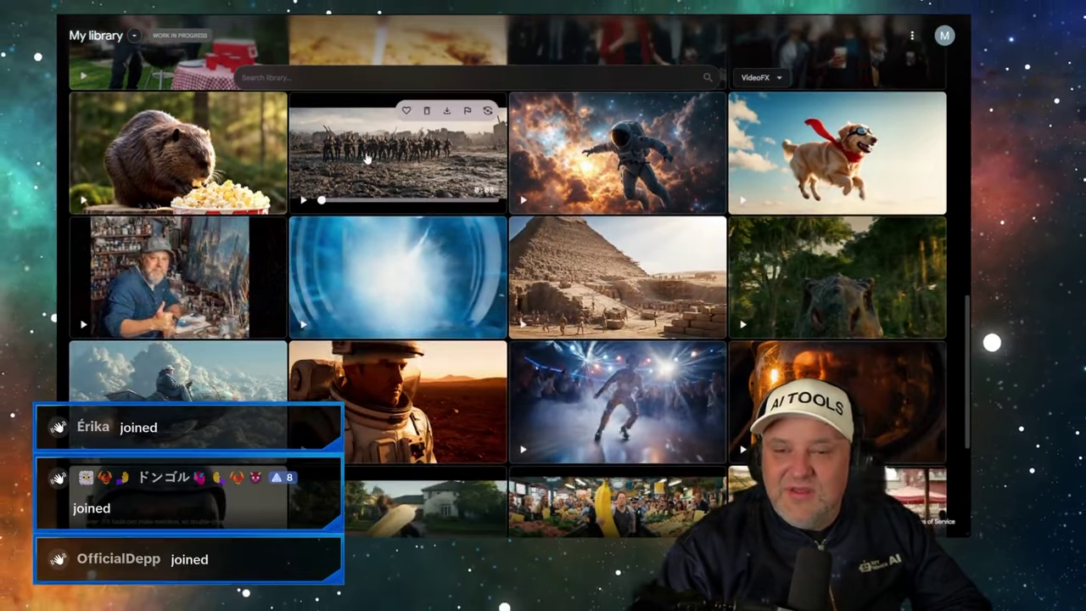
click(366, 159)
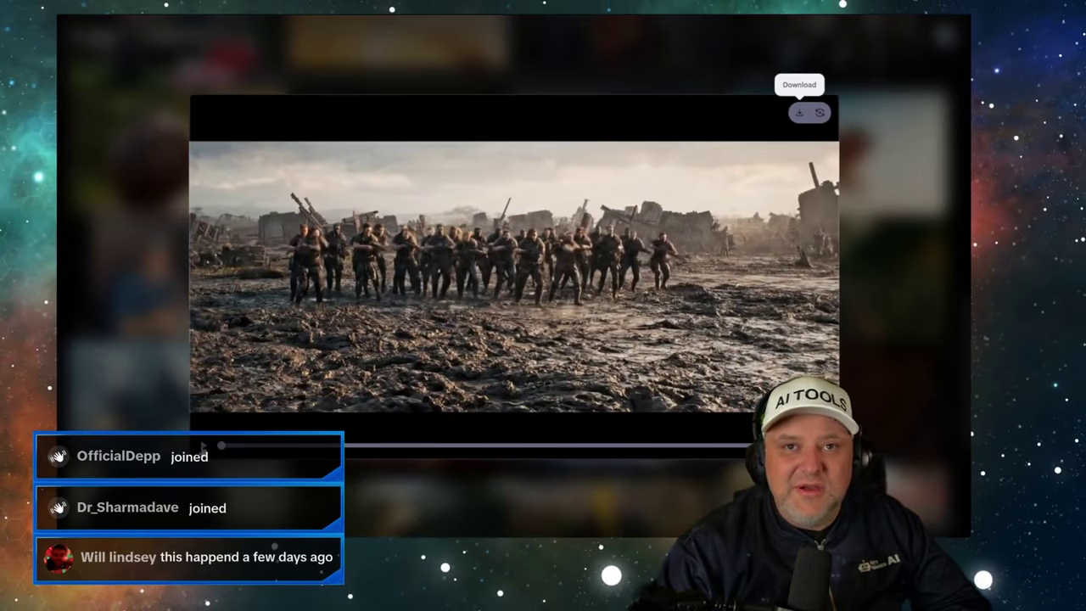
click(204, 445)
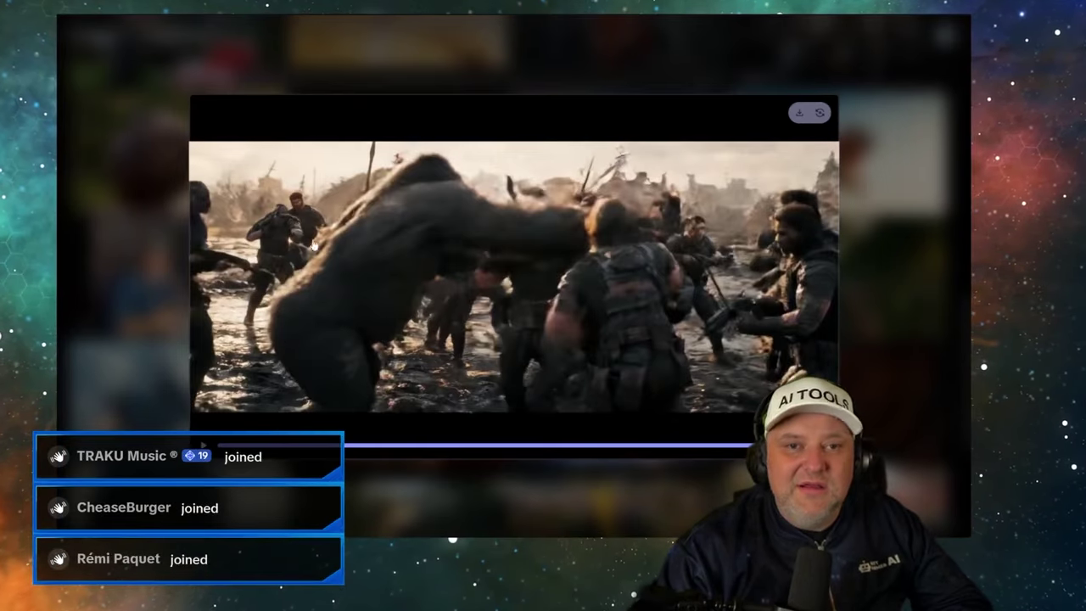
click(819, 113)
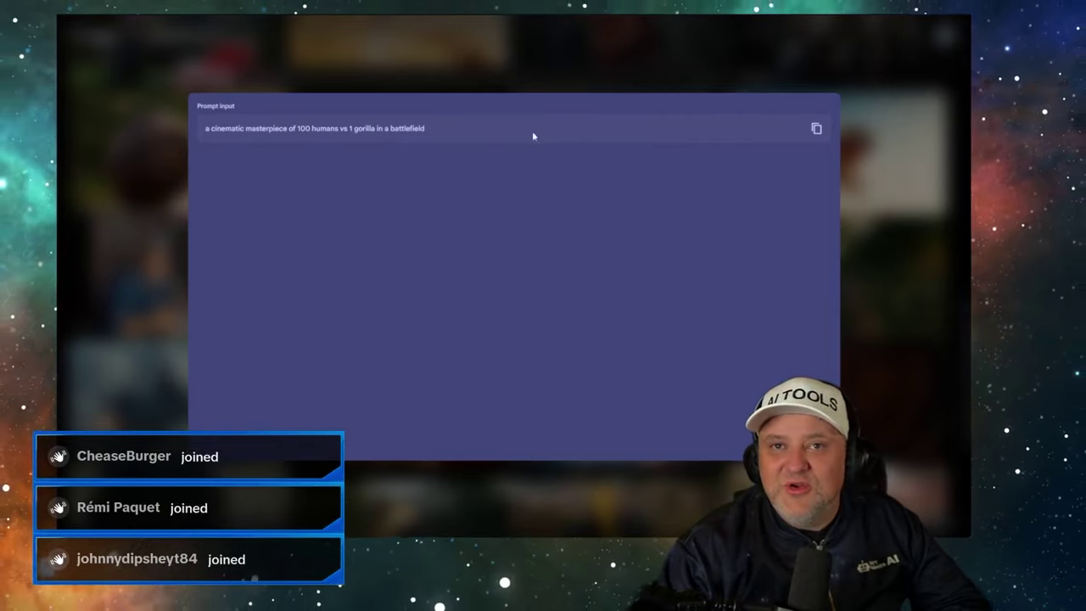
click(856, 134)
scroll(300, 161, up, 10)
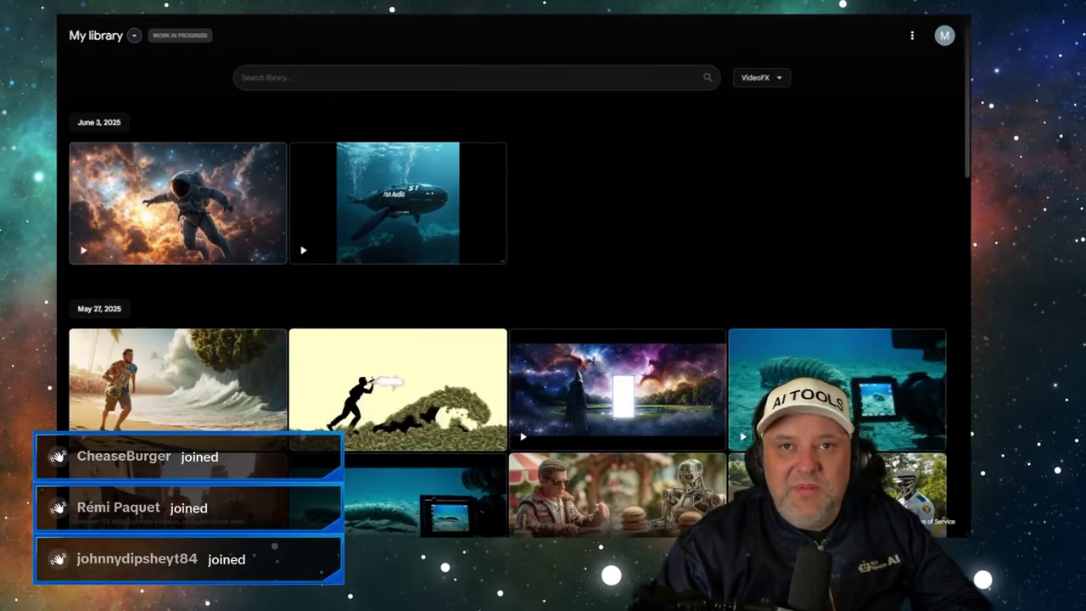
key(ctrl+Tab)
scroll(468, 208, down, 5)
- Switch Kling to Image to Video and delete the whale Start frame, keeping the prompt
scroll(468, 209, up, 5)
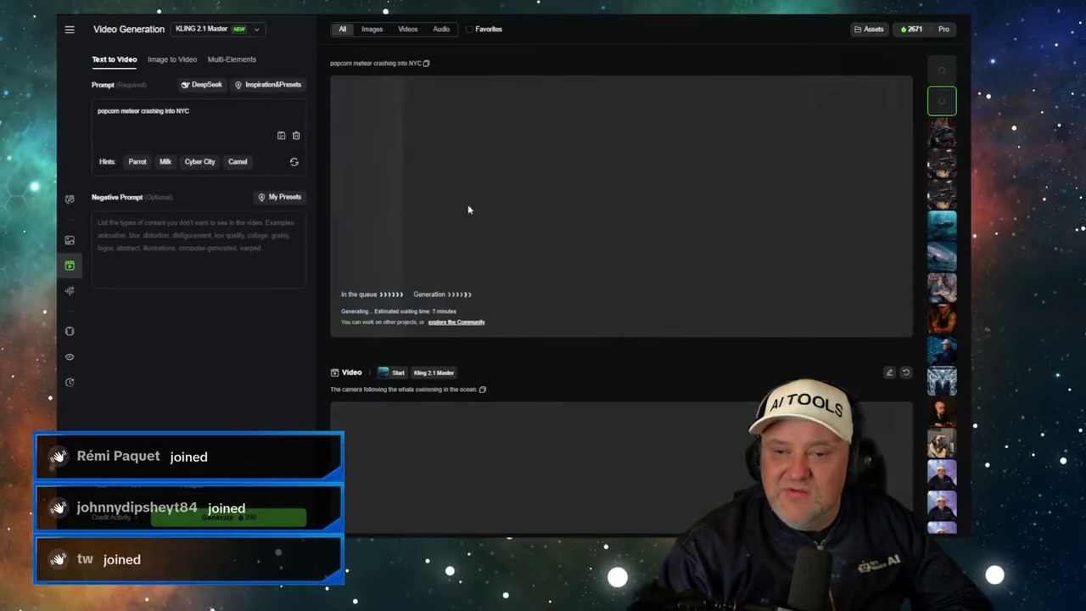
click(171, 59)
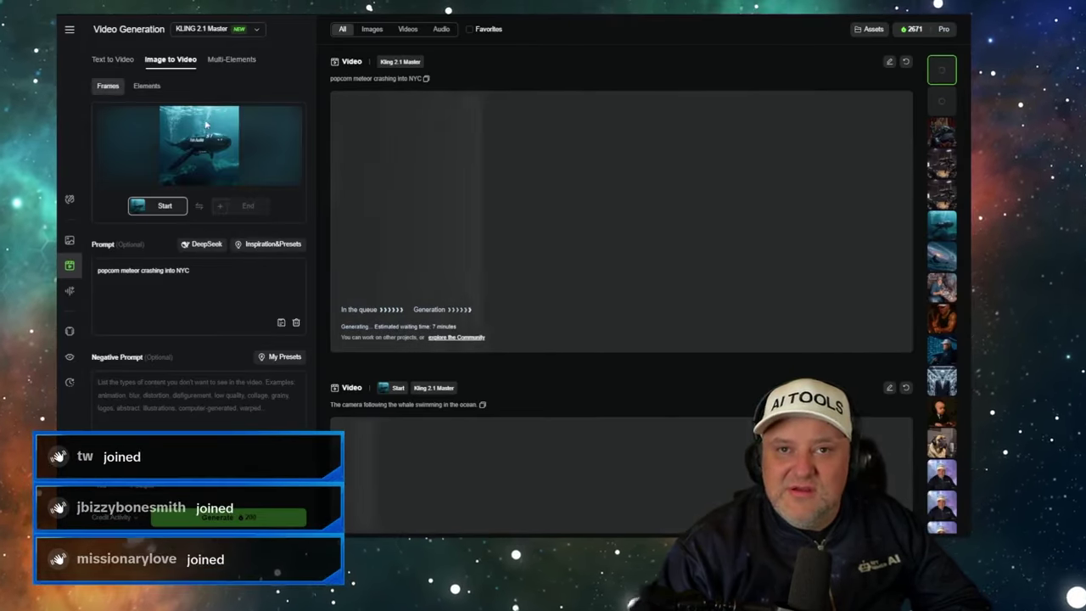
click(204, 145)
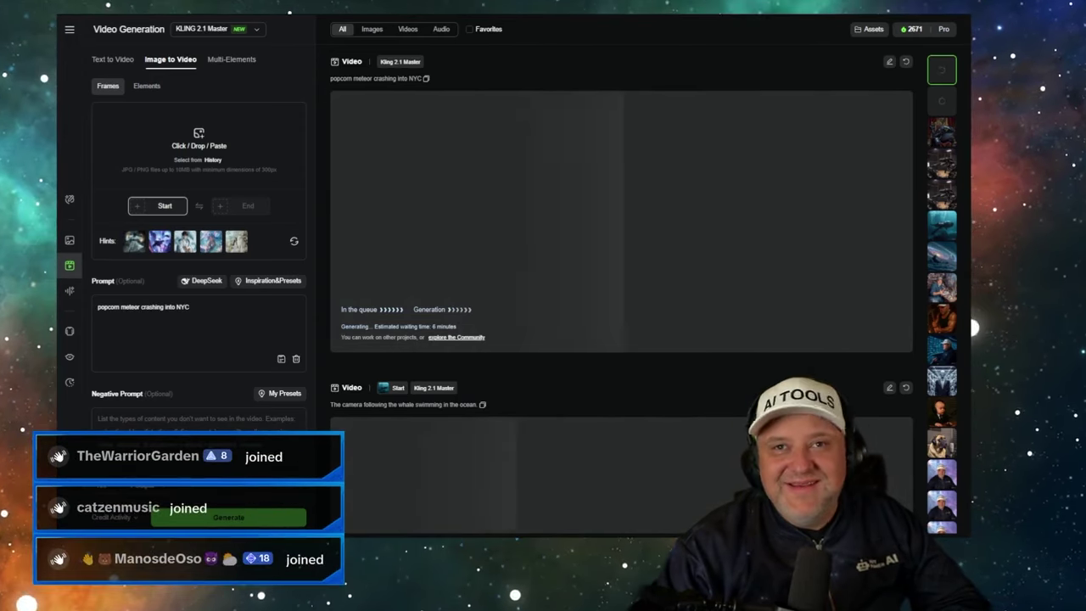
key(ctrl+Tab)
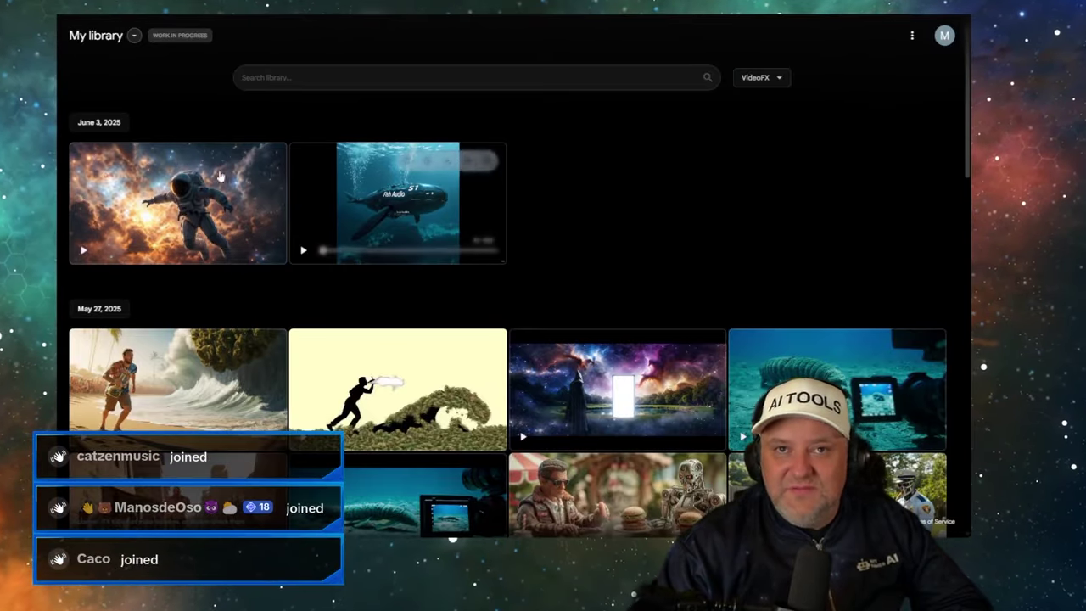
- Scroll My library to the May 27 surfer barrel-wave clip and open it
scroll(135, 244, down, 2)
scroll(85, 151, up, 2)
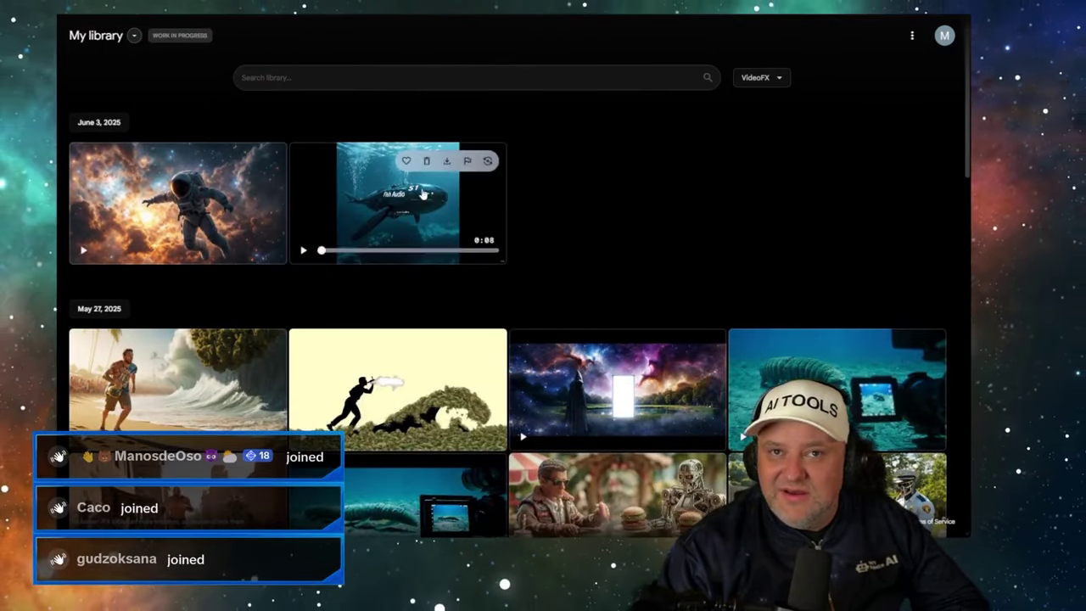
scroll(509, 201, down, 3)
scroll(624, 230, down, 2)
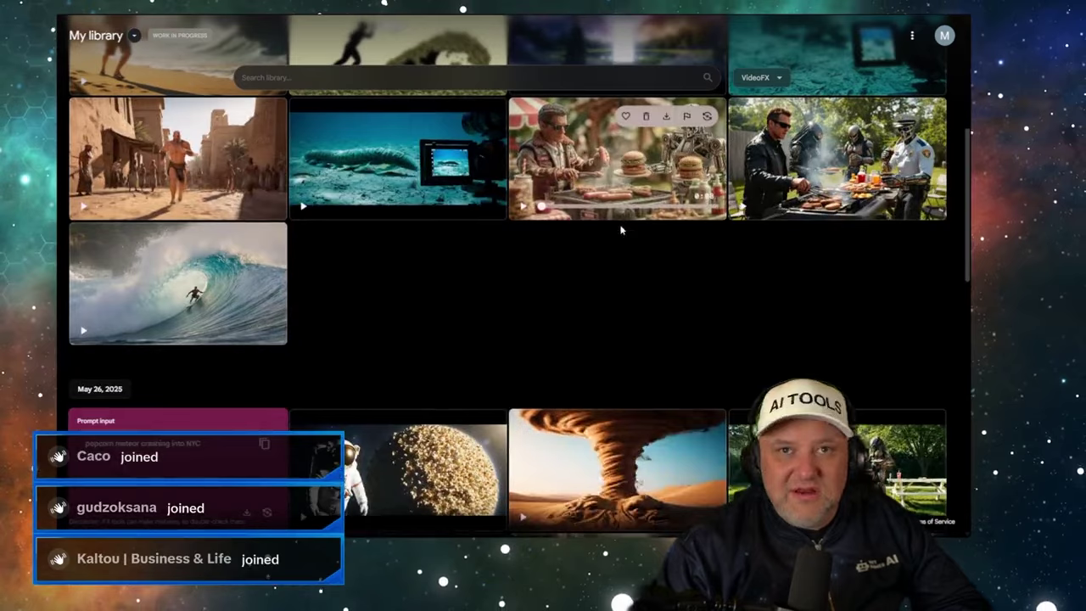
scroll(365, 167, down, 2)
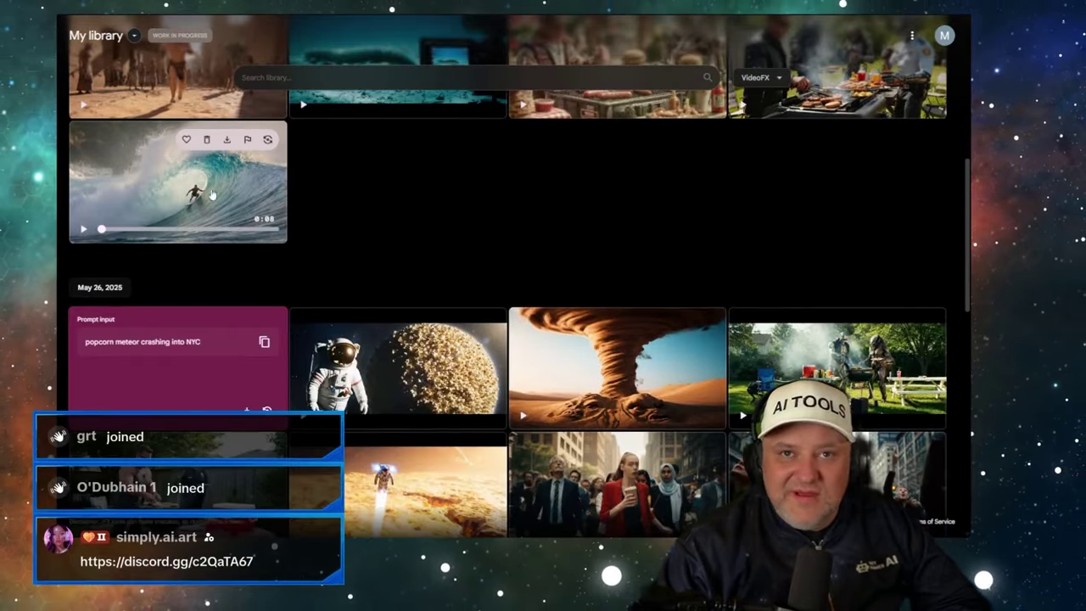
click(218, 173)
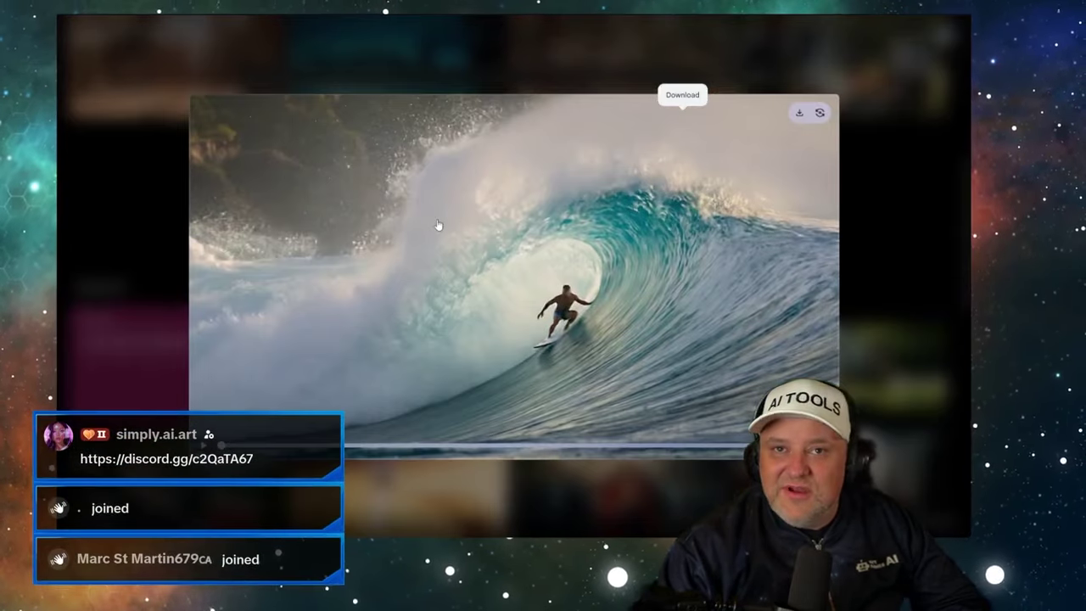
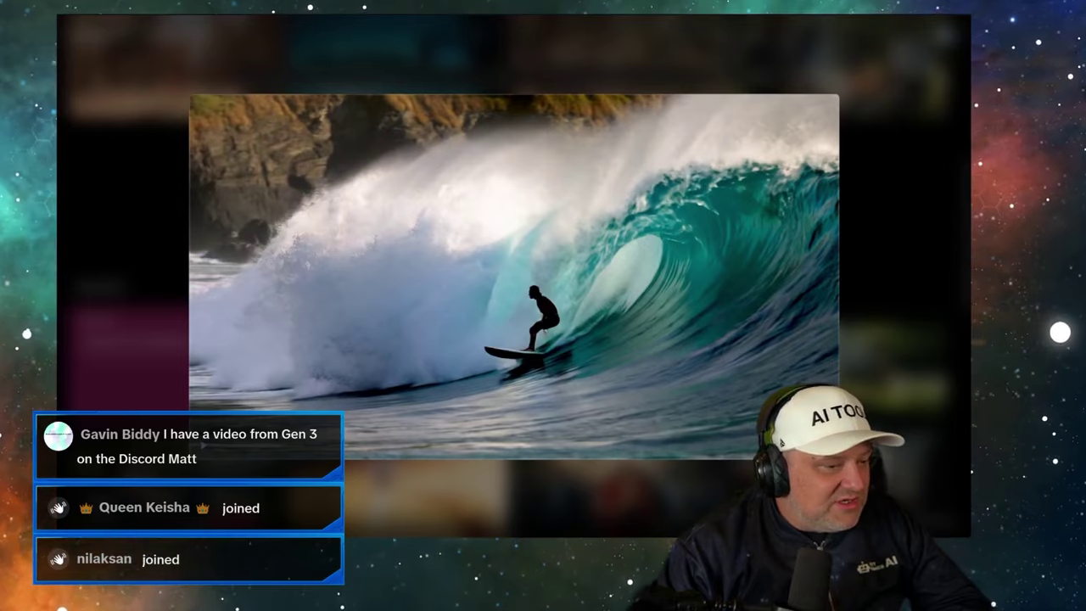
- Close the surfer preview and open Flow from the Google Labs app list
key(alt+Tab)
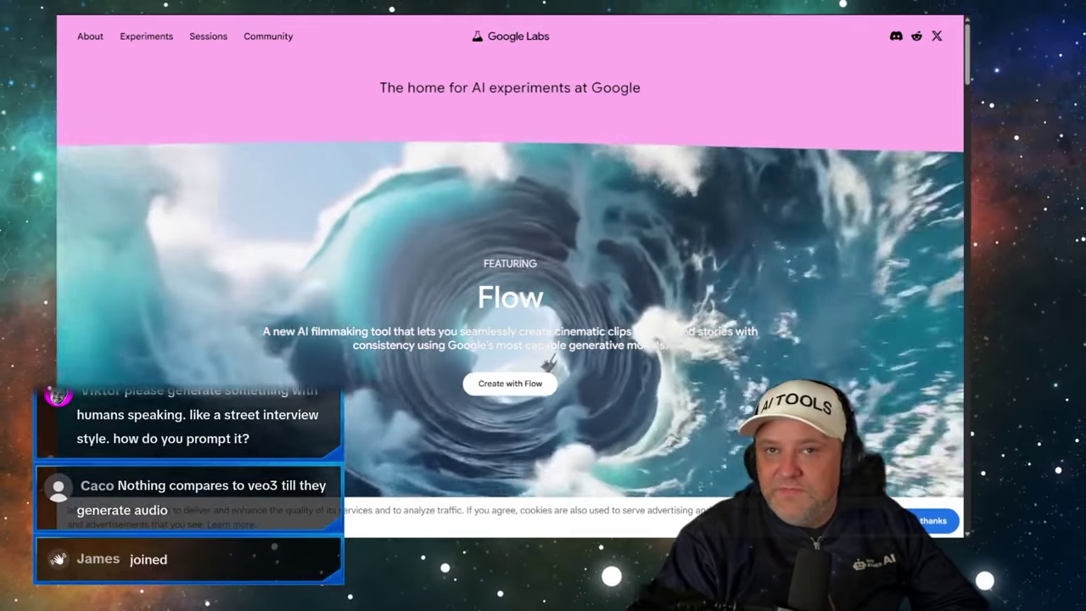
key(alt+Tab)
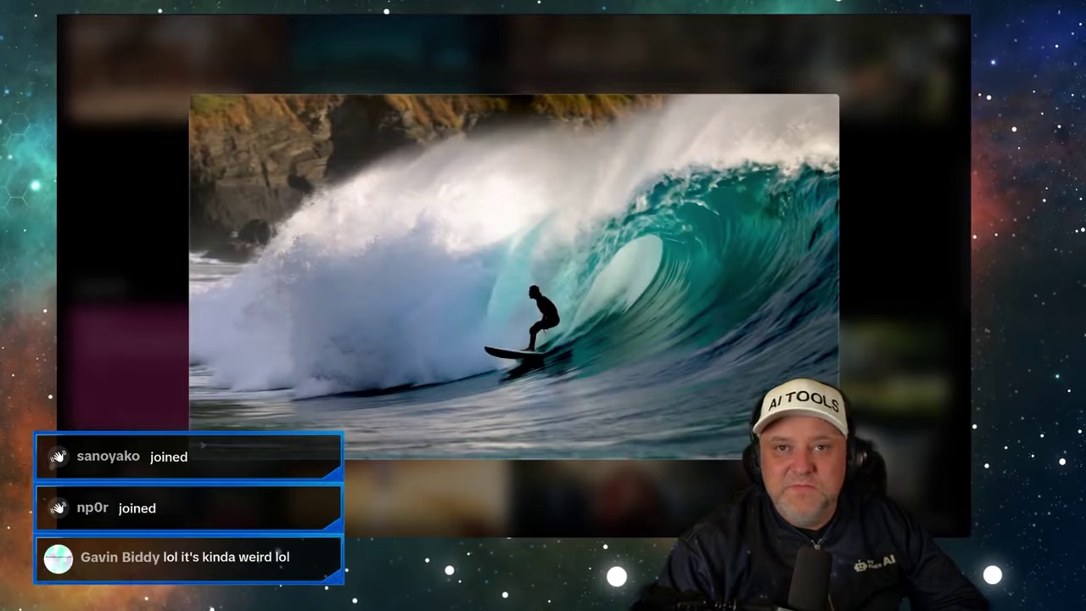
click(595, 58)
scroll(363, 195, up, 5)
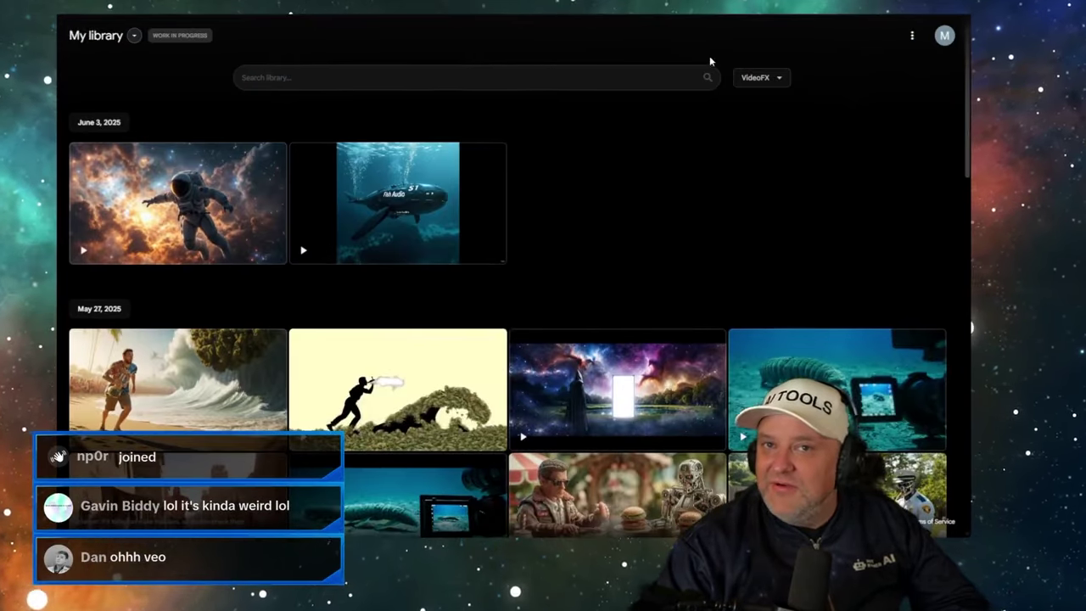
click(133, 35)
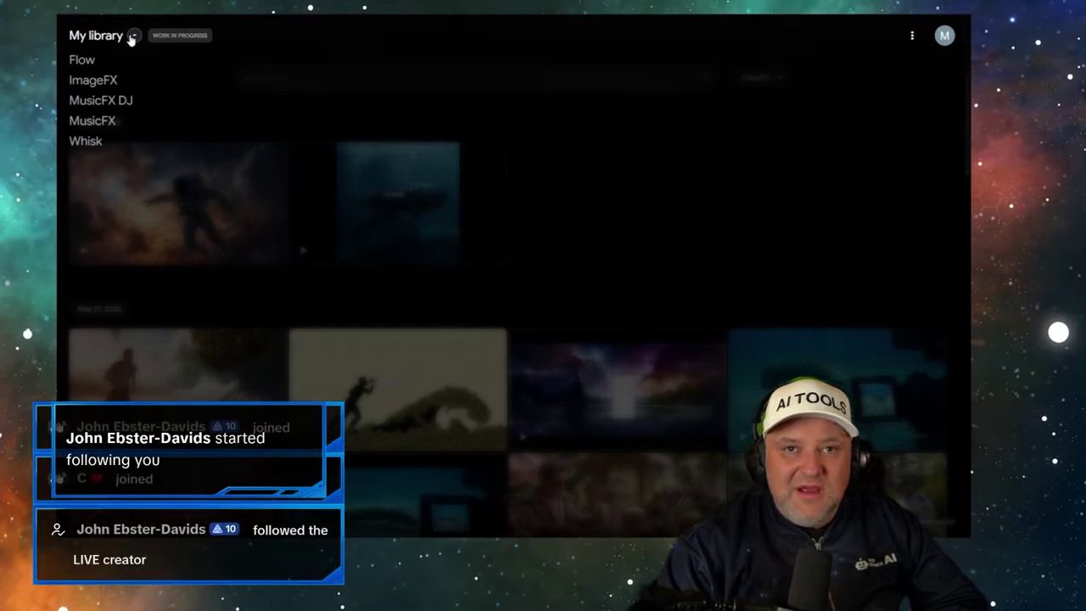
click(85, 61)
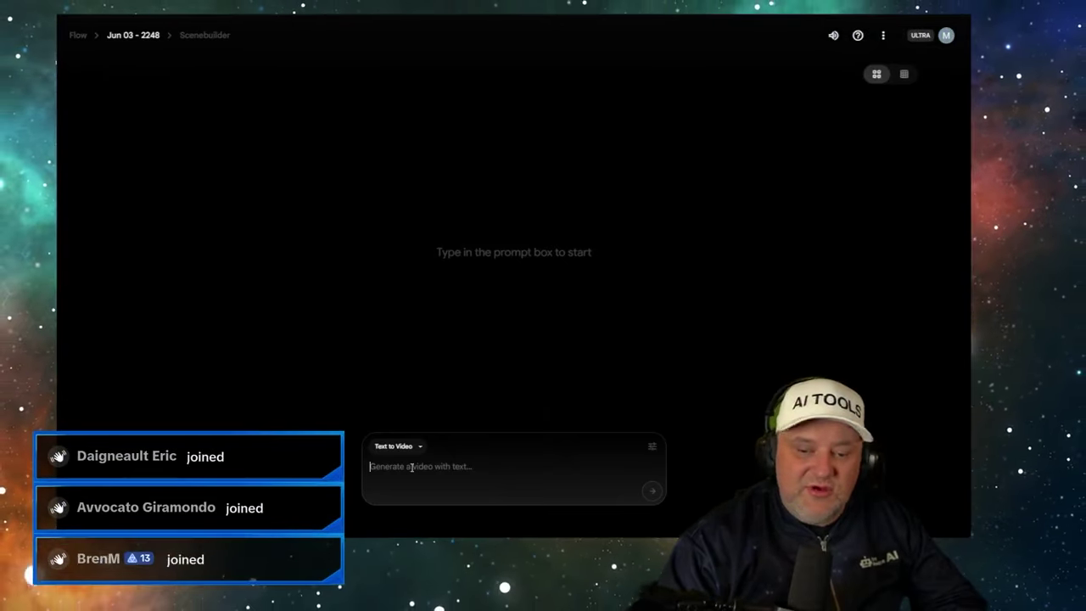
- Generate a street-interview clip where a woman names Google Veo 3 her favourite AI video generator
text(A street interview whe)
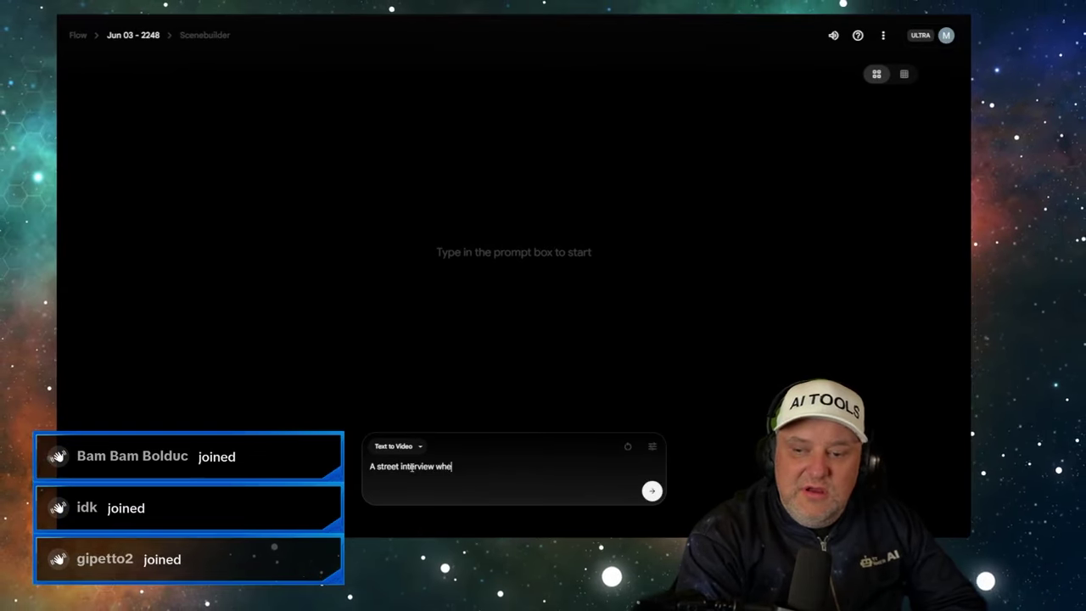
text(r is asking a woman on)
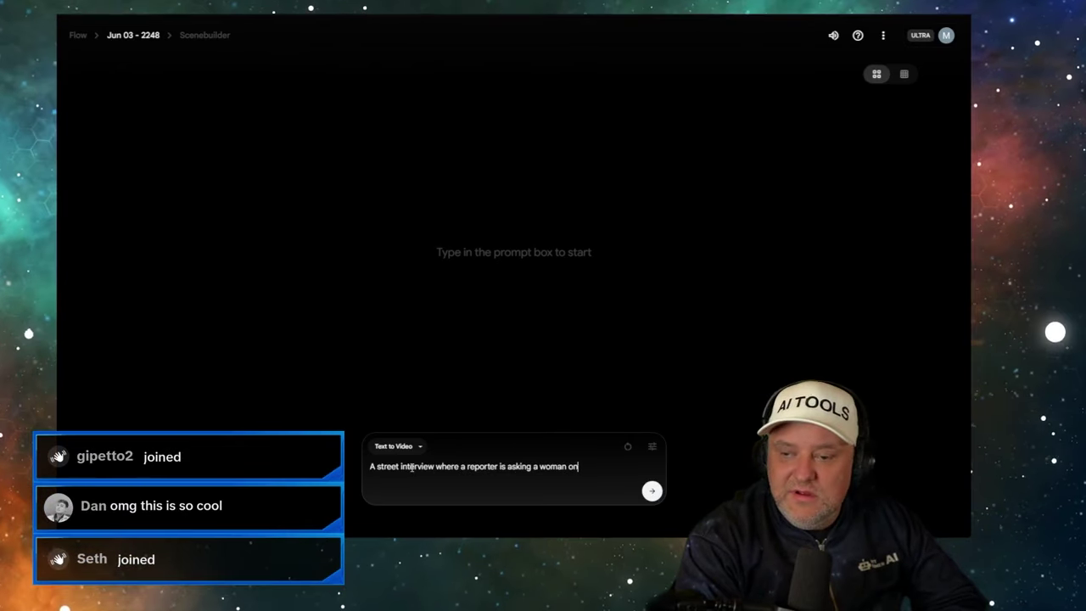
text(hat is your va)
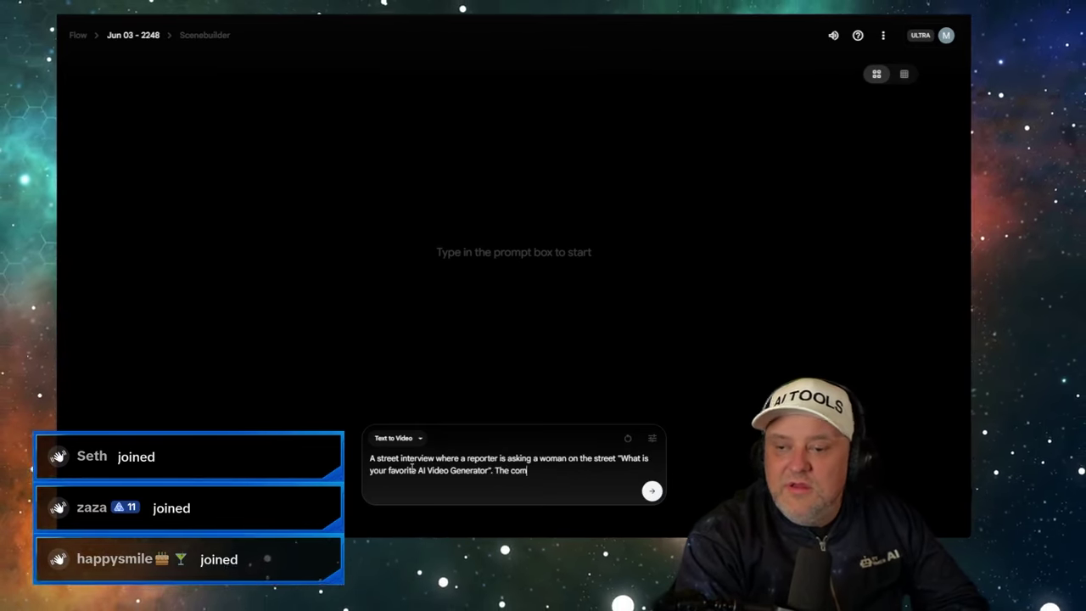
key(BackSpace)
key(BackSpace)
text(oman laughs and replies)
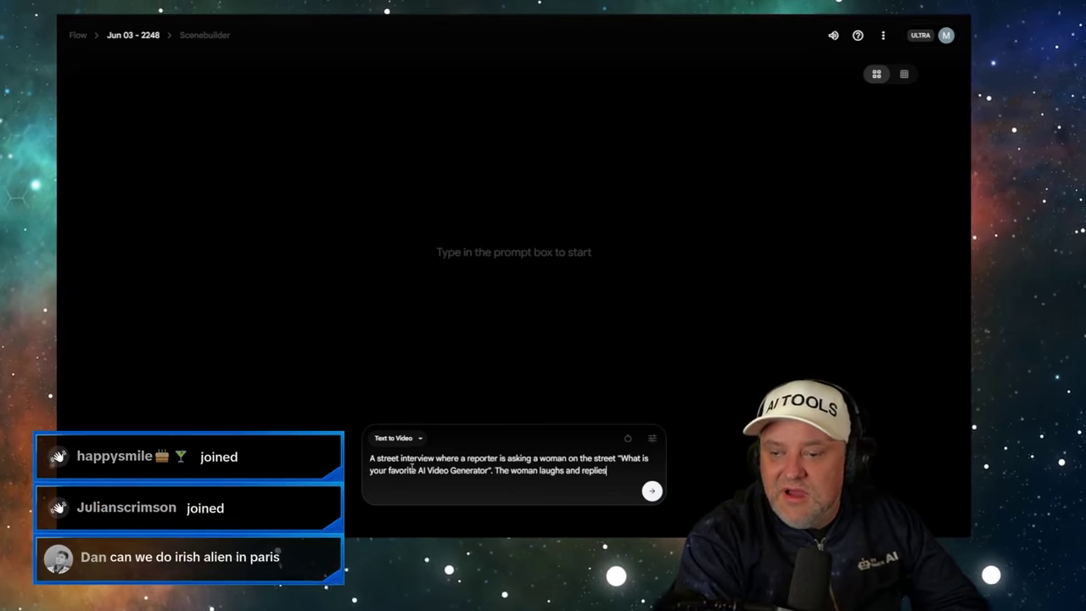
text( "It is Google Veo 3 ovc)
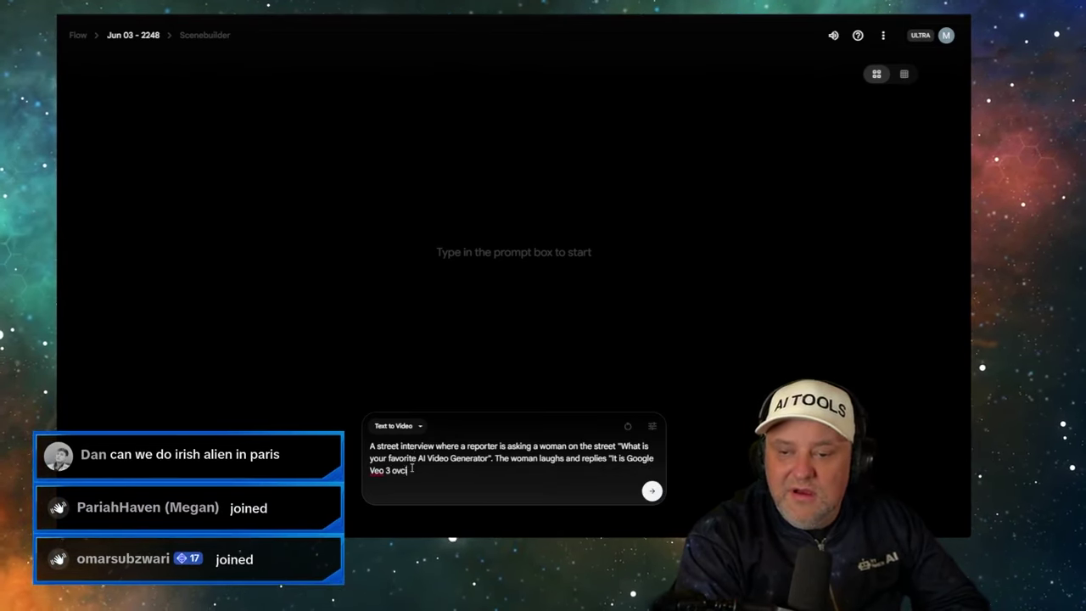
key(BackSpace)
key(BackSpace)
text(bviously!")
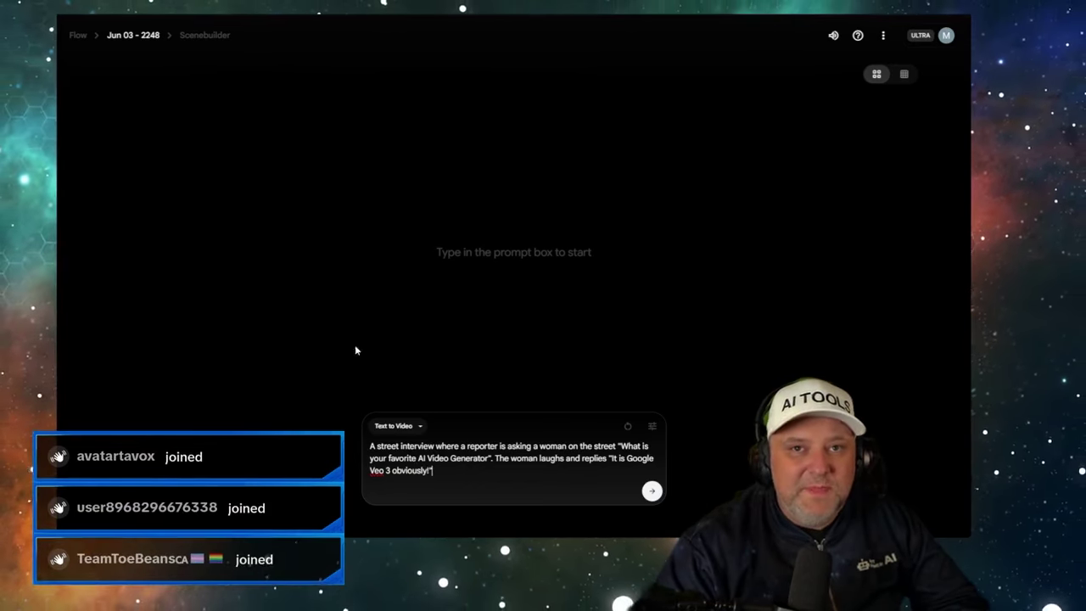
click(652, 492)
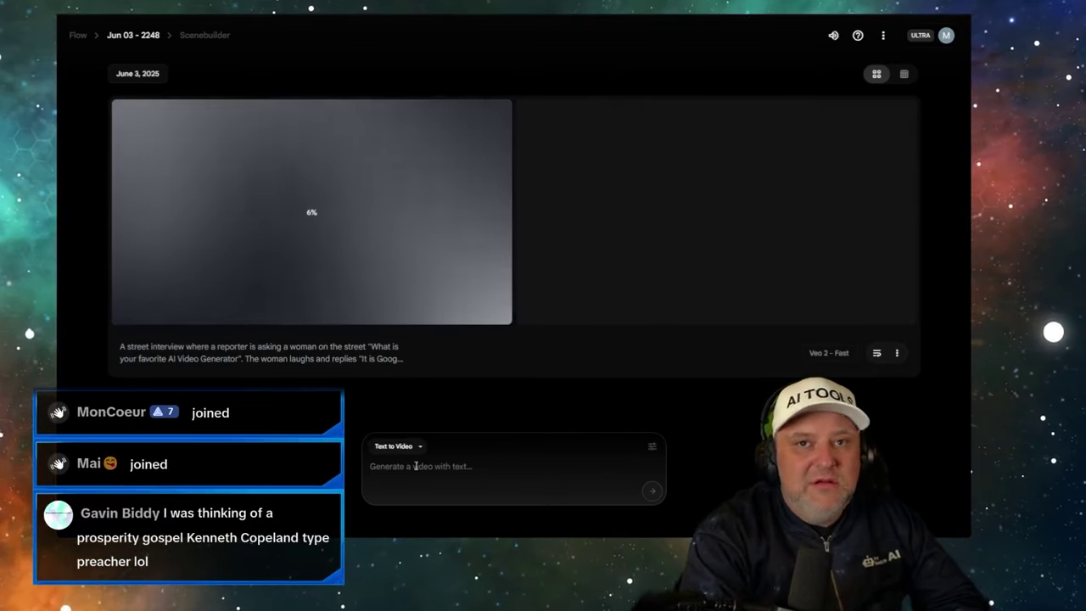
- Generate a clip from the prompt 'Irish Alien in Paris'
click(416, 465)
text(Irish )
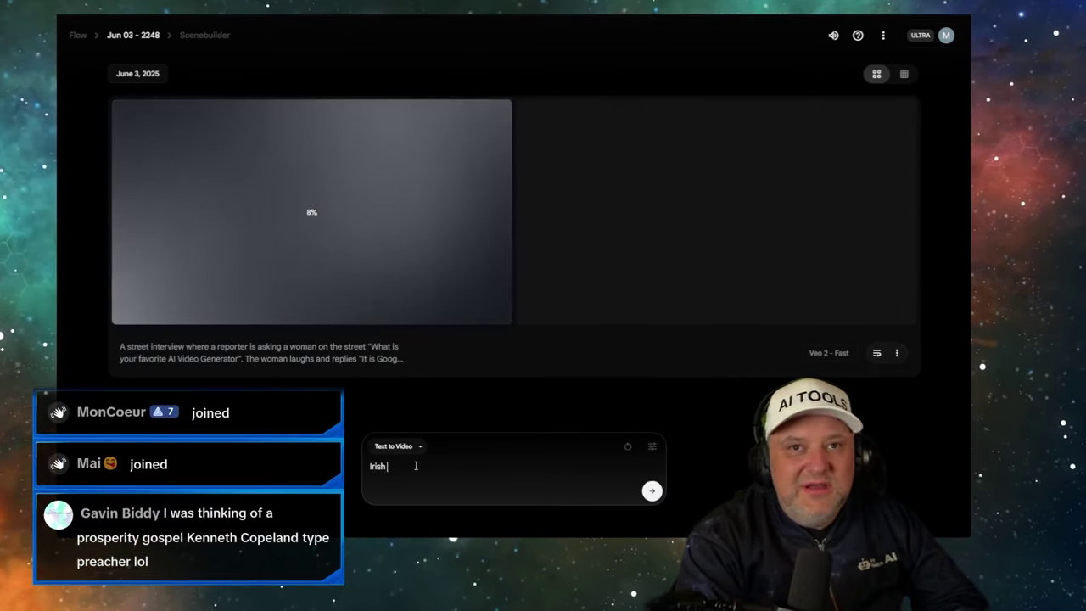
text(Alien in Paris)
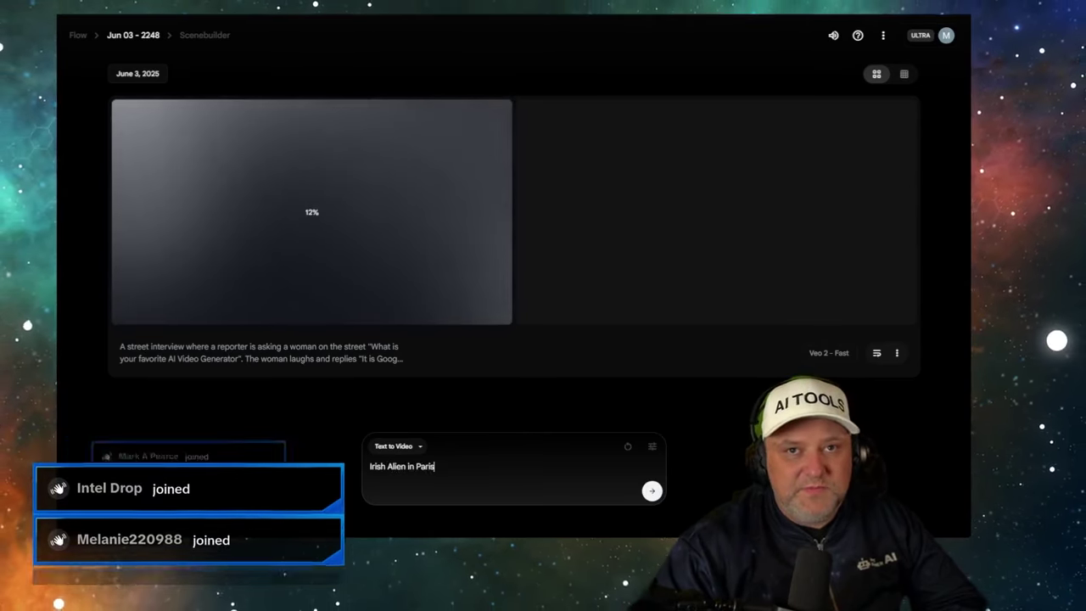
click(652, 491)
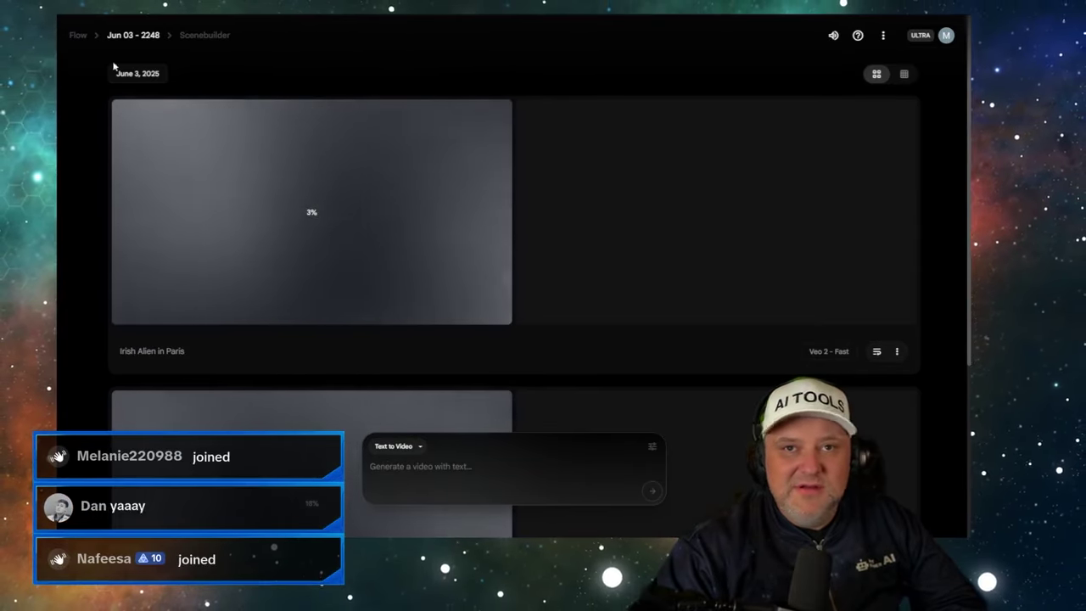
- Switch over to the Kling 2.1 Master generator showing the whale clip
scroll(315, 206, down, 2)
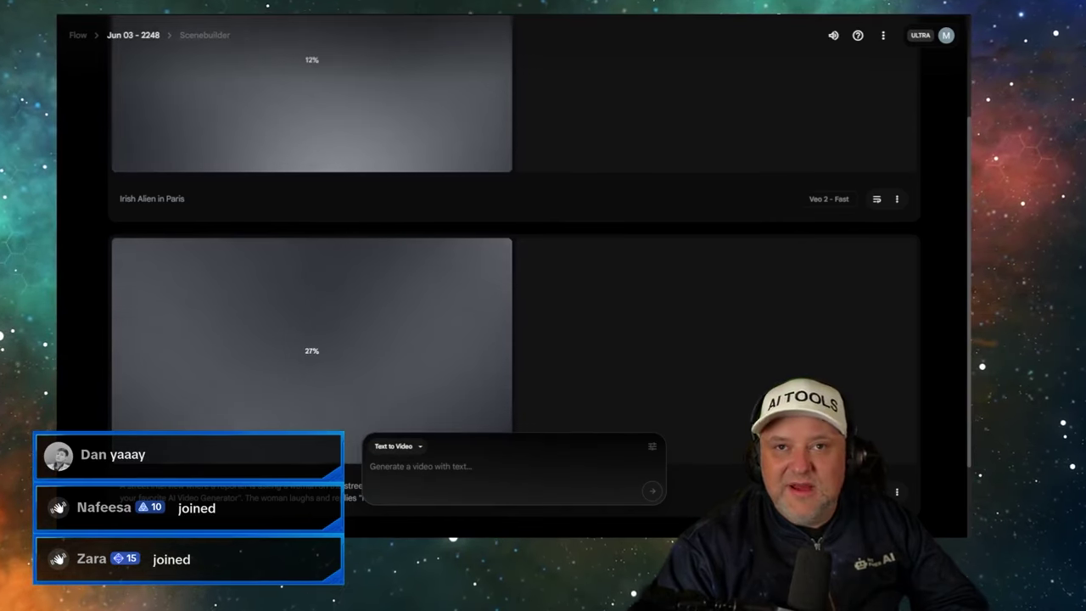
key(ctrl+Tab)
scroll(479, 233, down, 3)
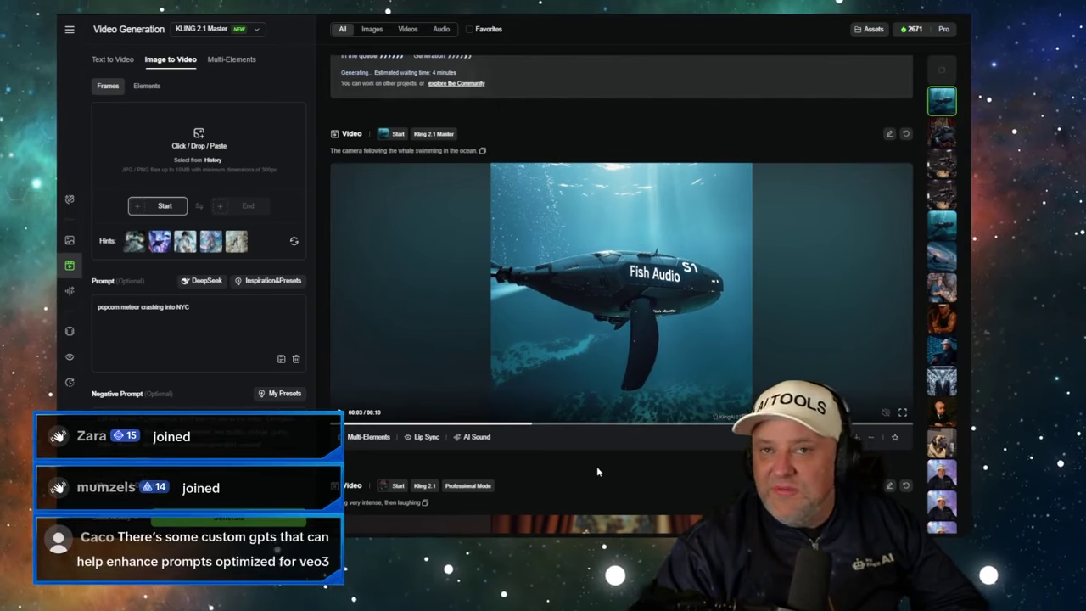
scroll(597, 466, down, 8)
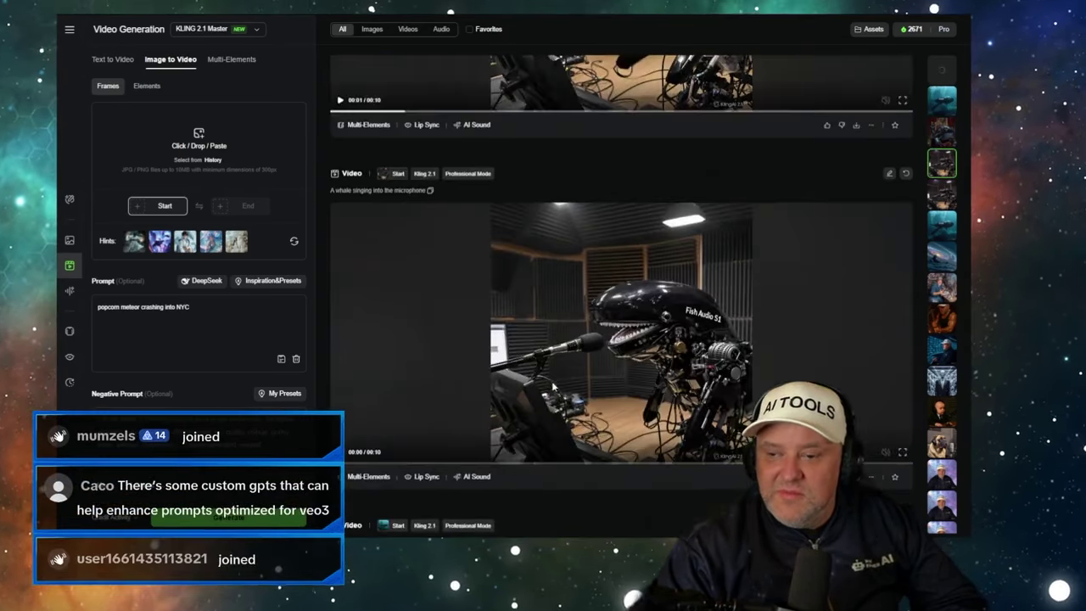
scroll(553, 387, down, 5)
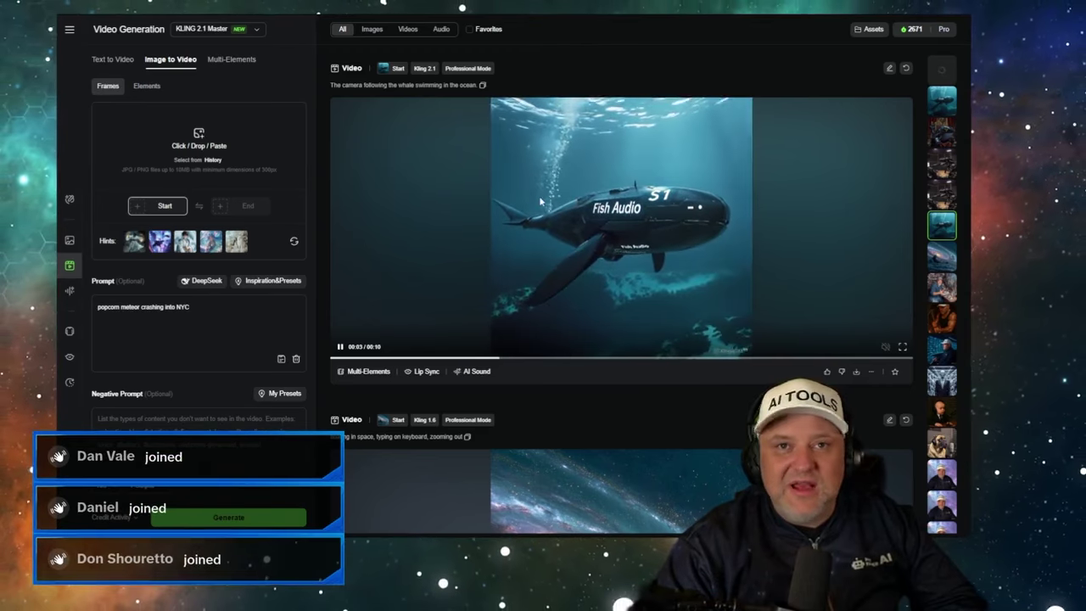
scroll(495, 205, up, 2)
scroll(495, 205, up, 3)
scroll(600, 265, down, 4)
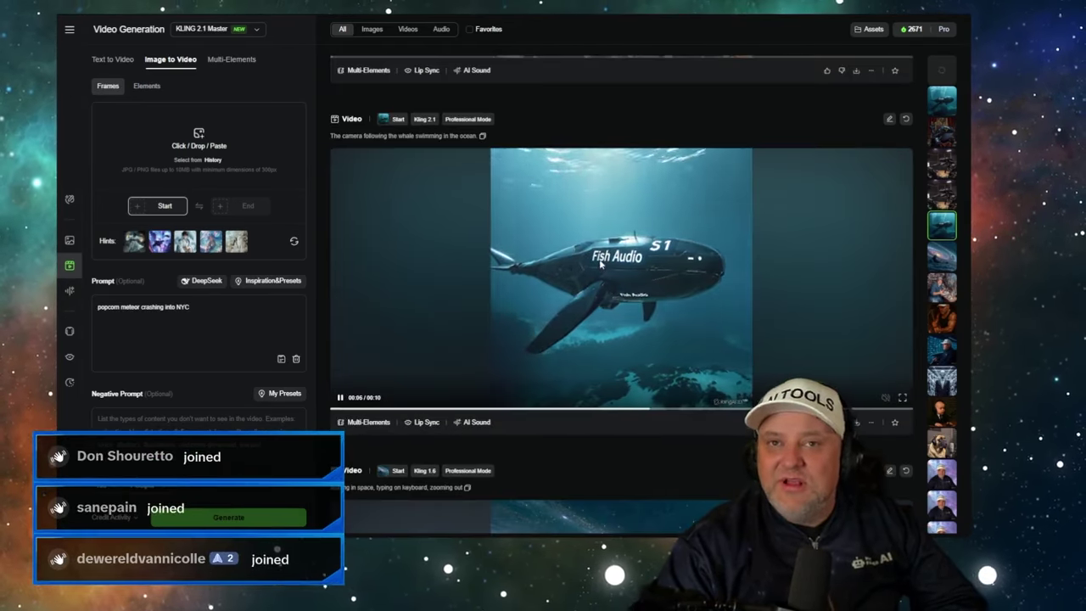
scroll(600, 265, up, 20)
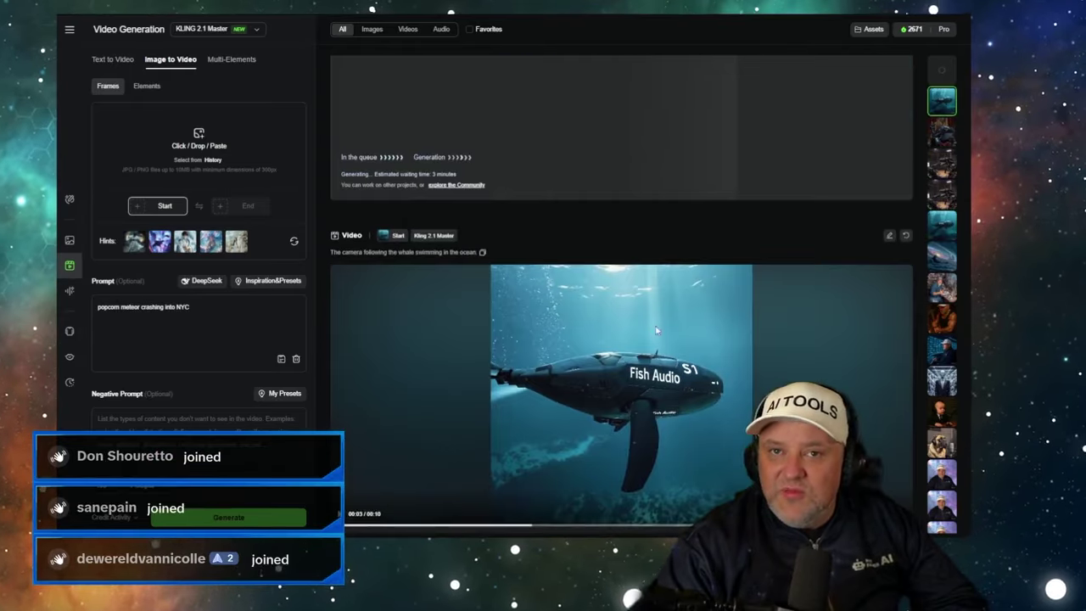
scroll(656, 331, down, 2)
click(341, 374)
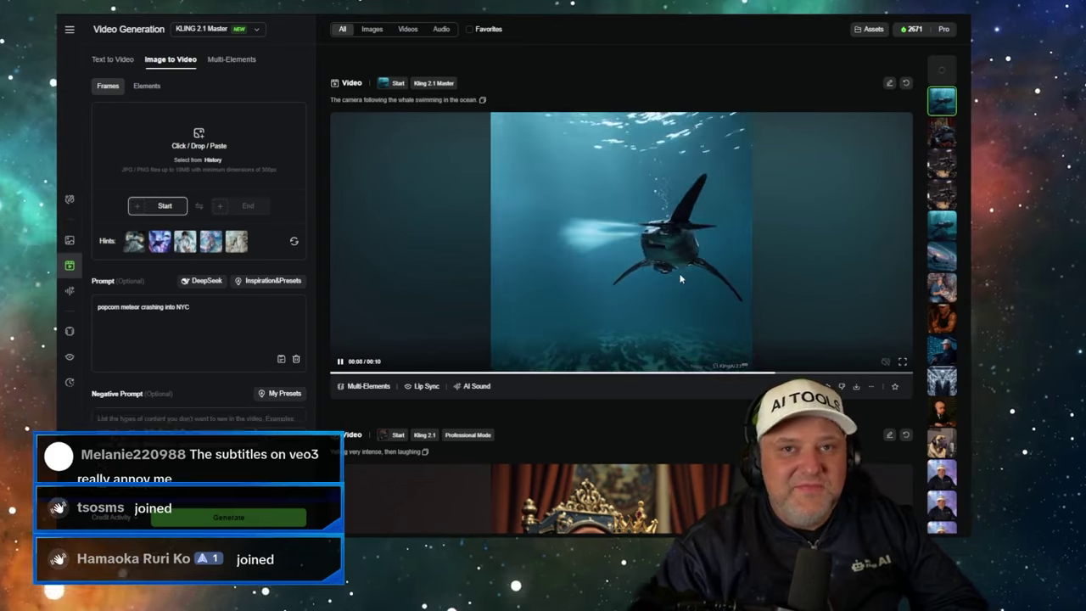
scroll(589, 211, up, 2)
scroll(531, 210, up, 2)
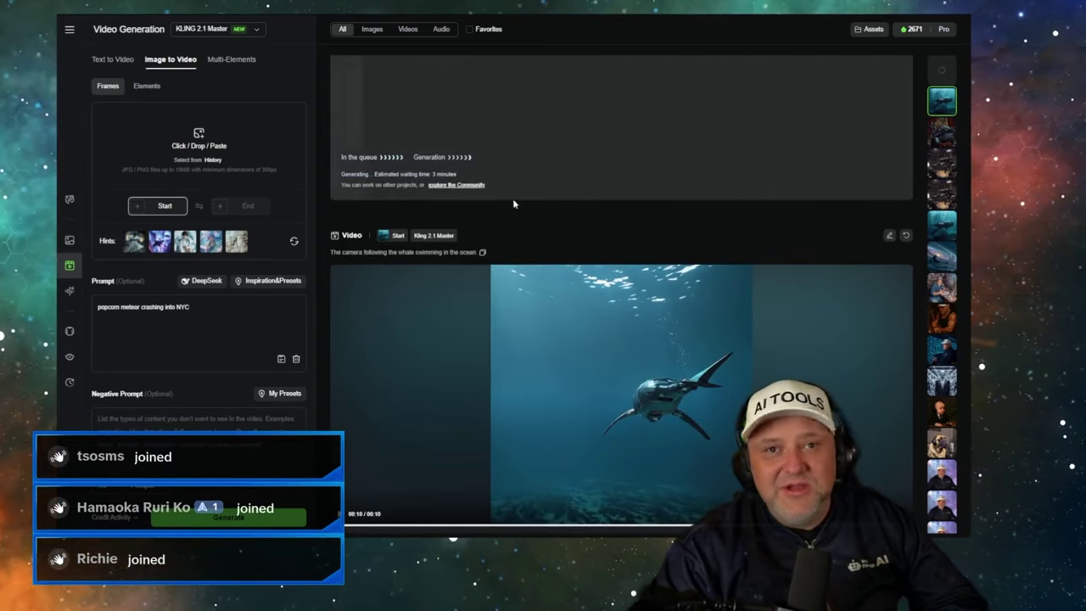
scroll(507, 197, up, 4)
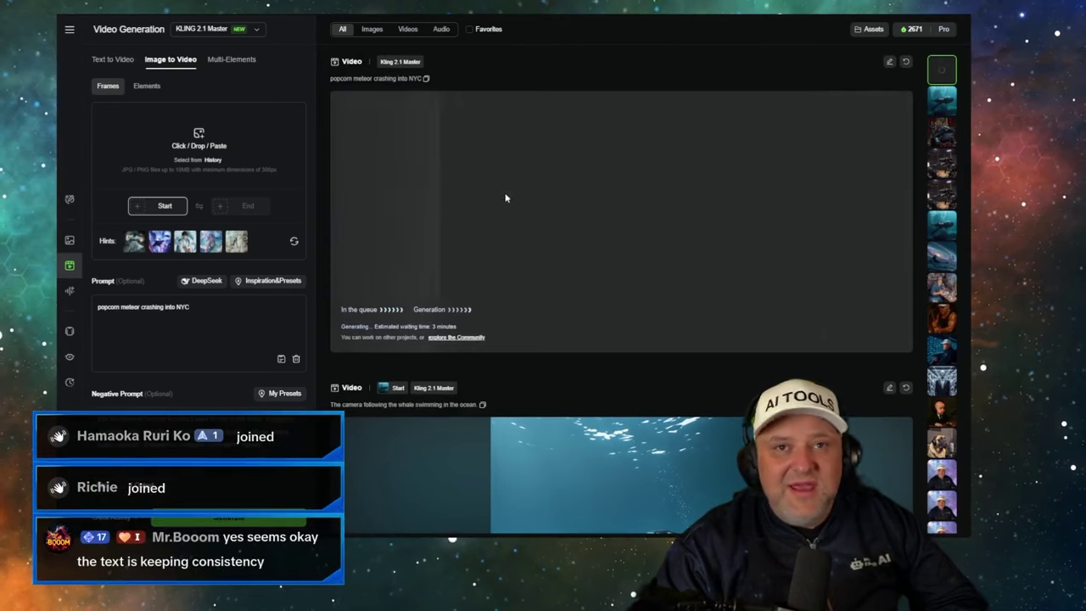
scroll(506, 206, down, 7)
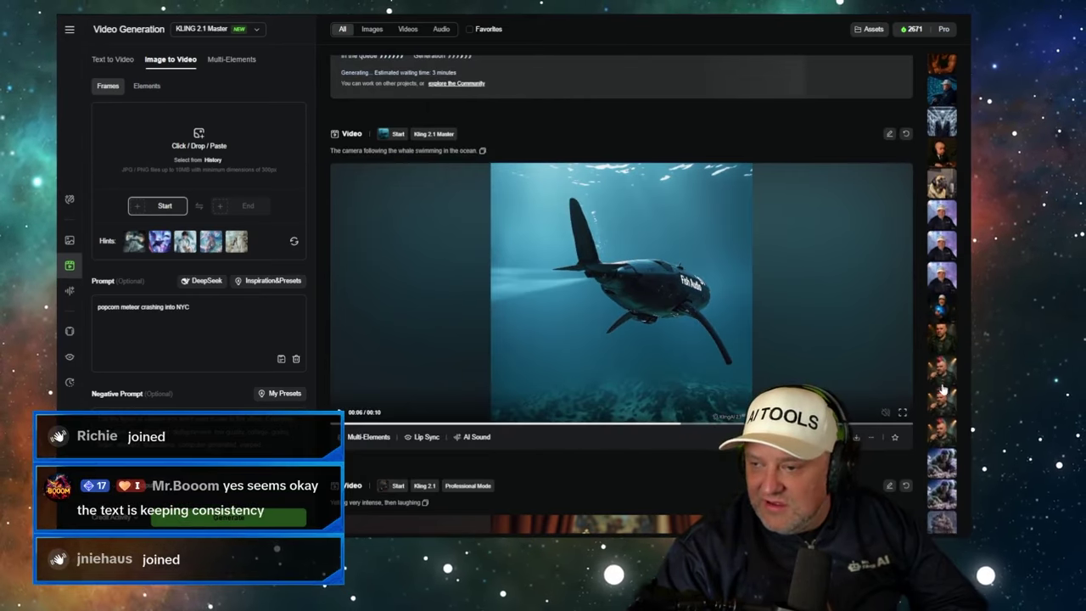
click(939, 264)
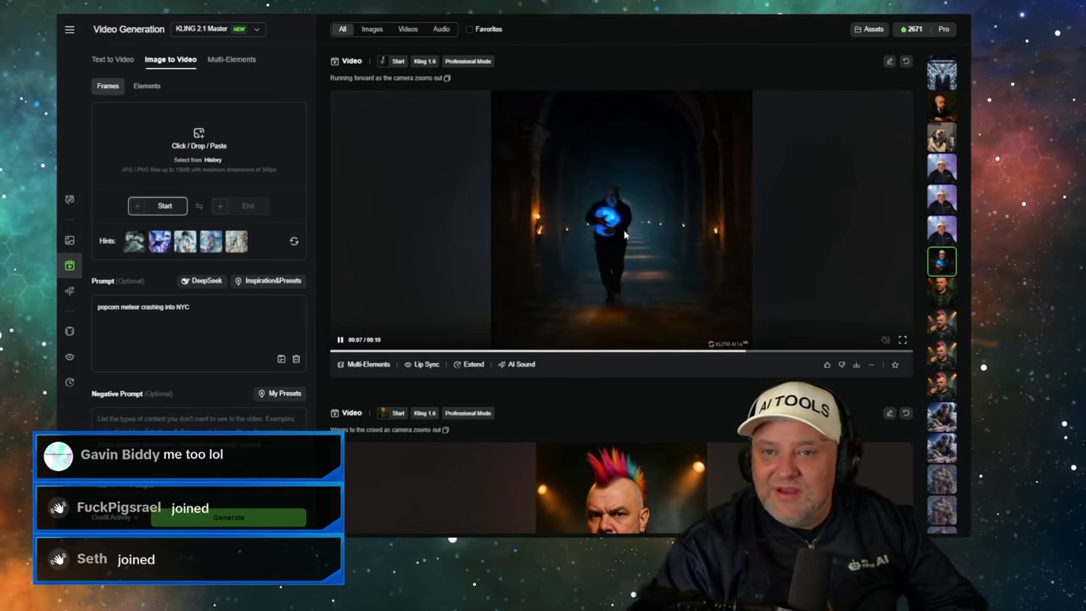
scroll(624, 234, down, 5)
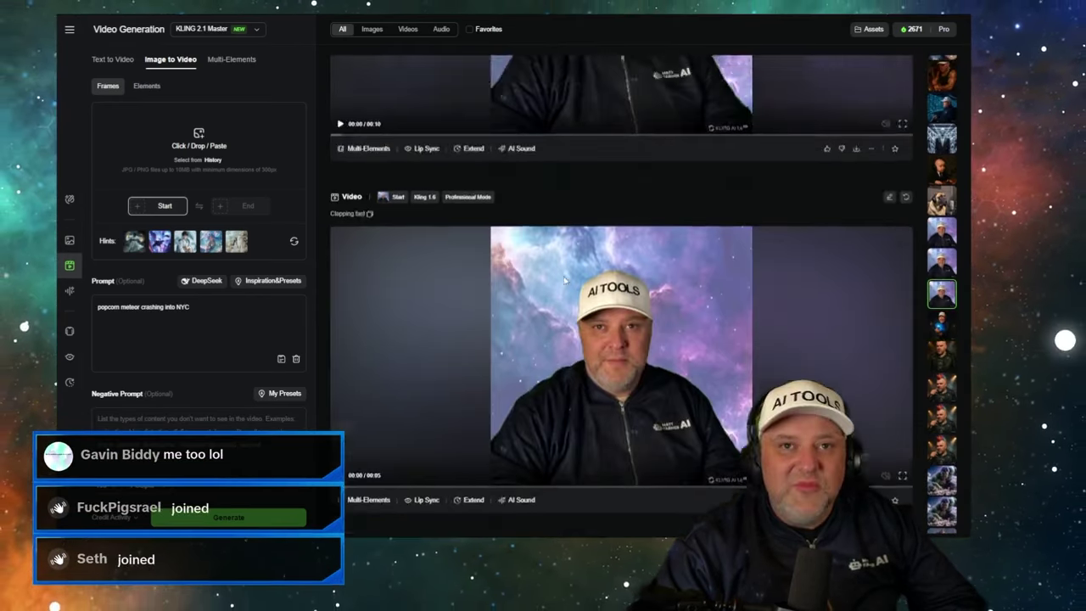
scroll(567, 279, up, 10)
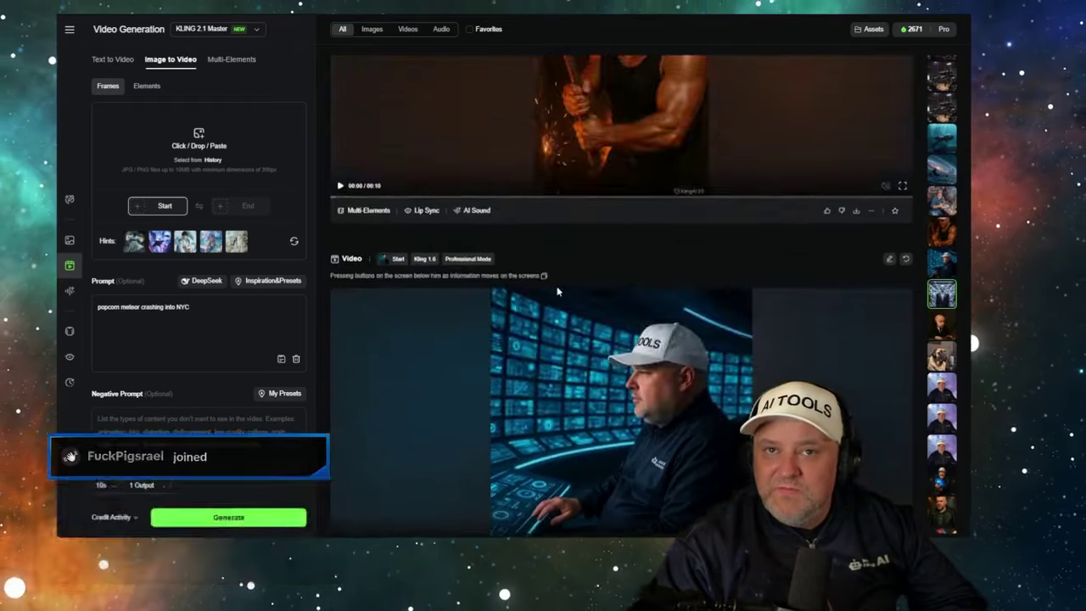
scroll(558, 290, up, 6)
scroll(624, 247, down, 3)
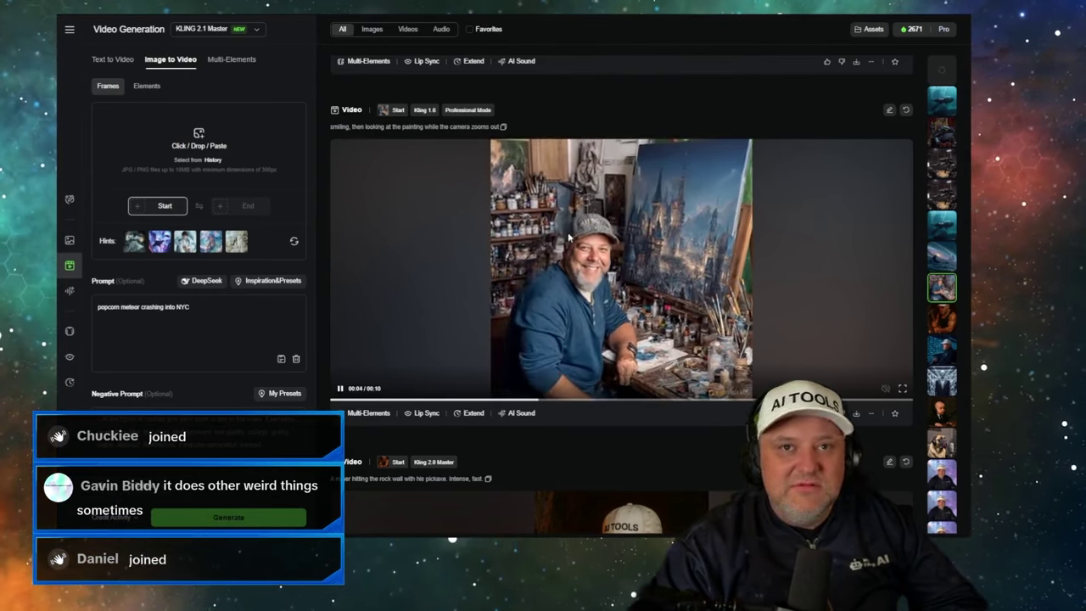
scroll(538, 253, up, 5)
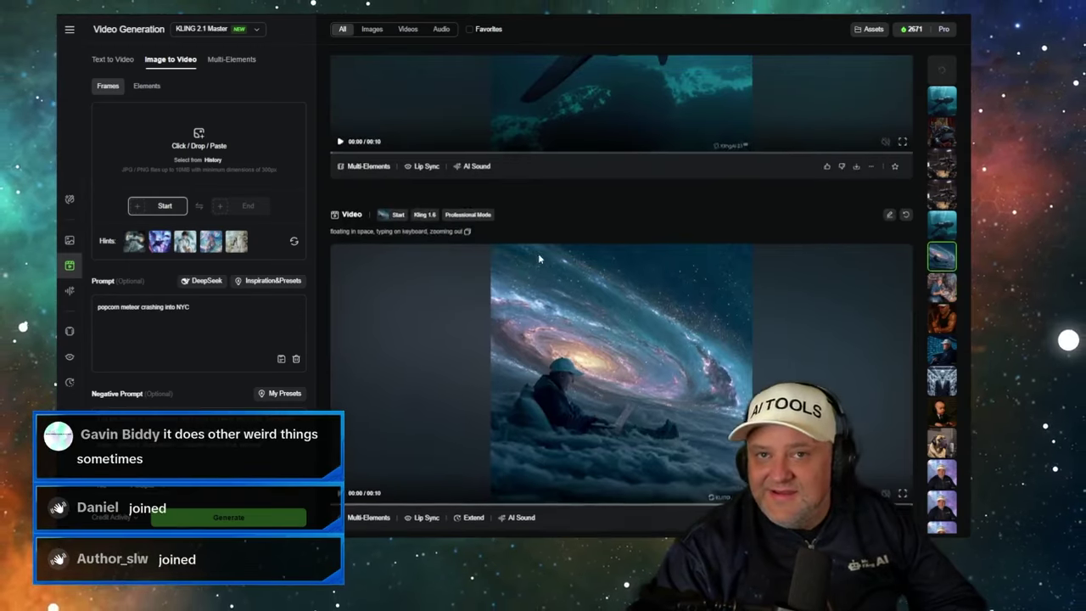
scroll(538, 256, down, 2)
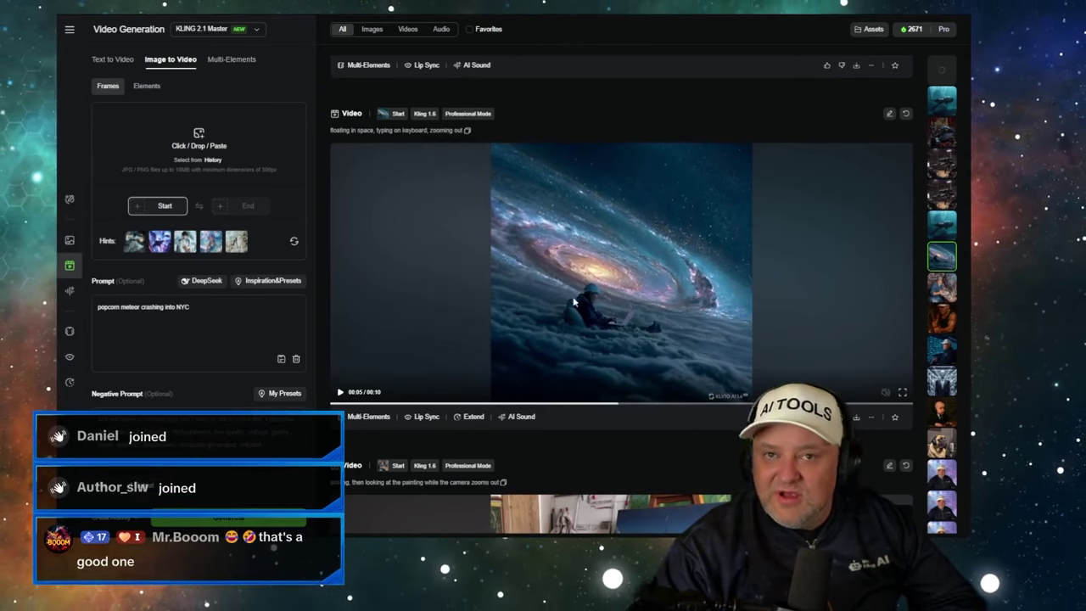
scroll(574, 301, up, 10)
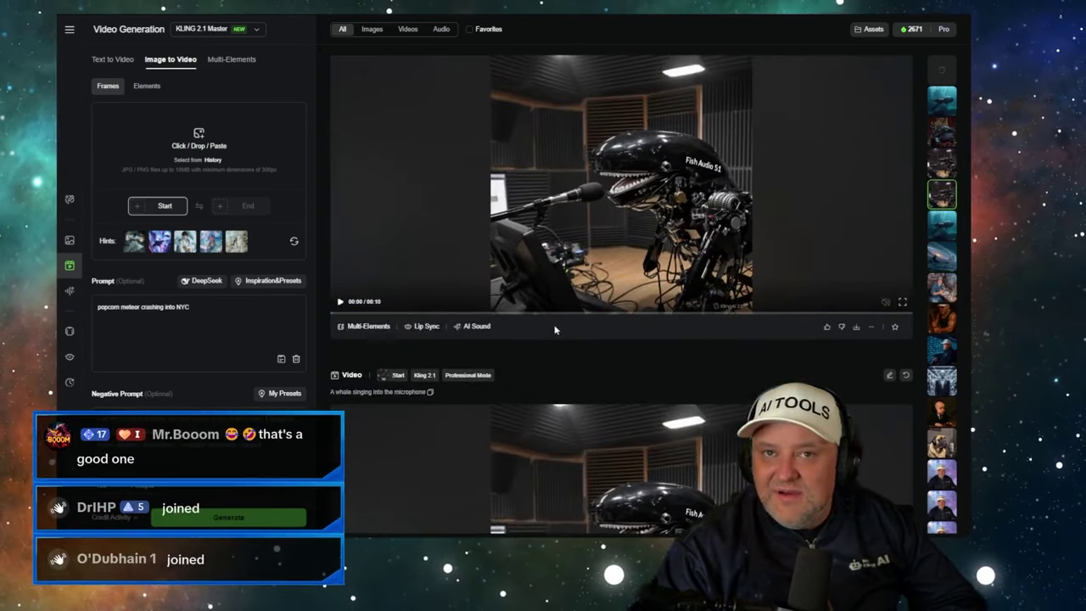
scroll(555, 330, up, 10)
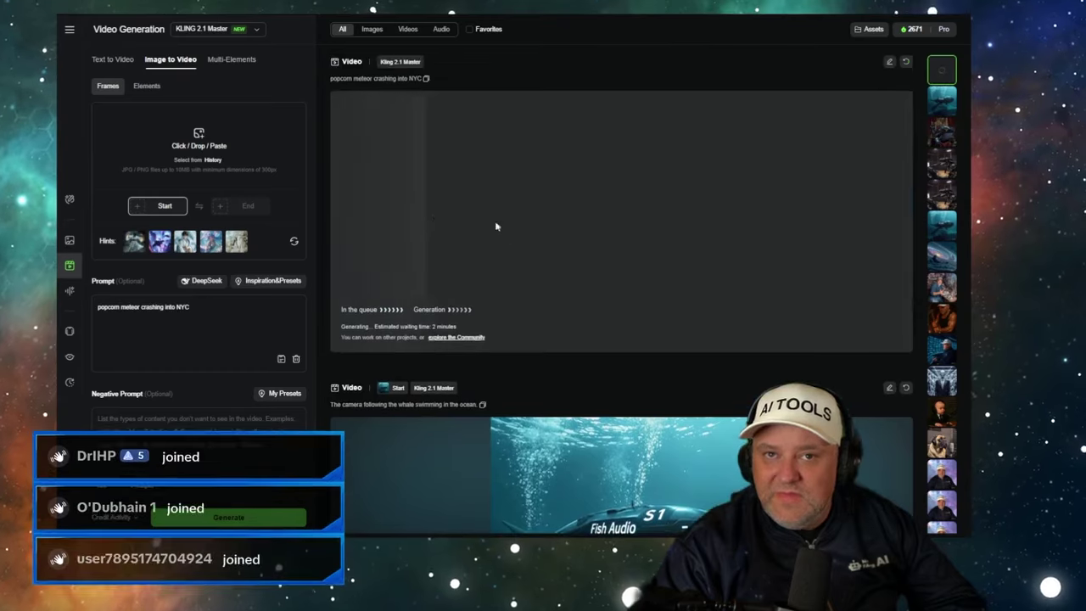
- Back in the Flow project, play the Irish Alien in Paris clip, then stop it
key(ctrl+Tab)
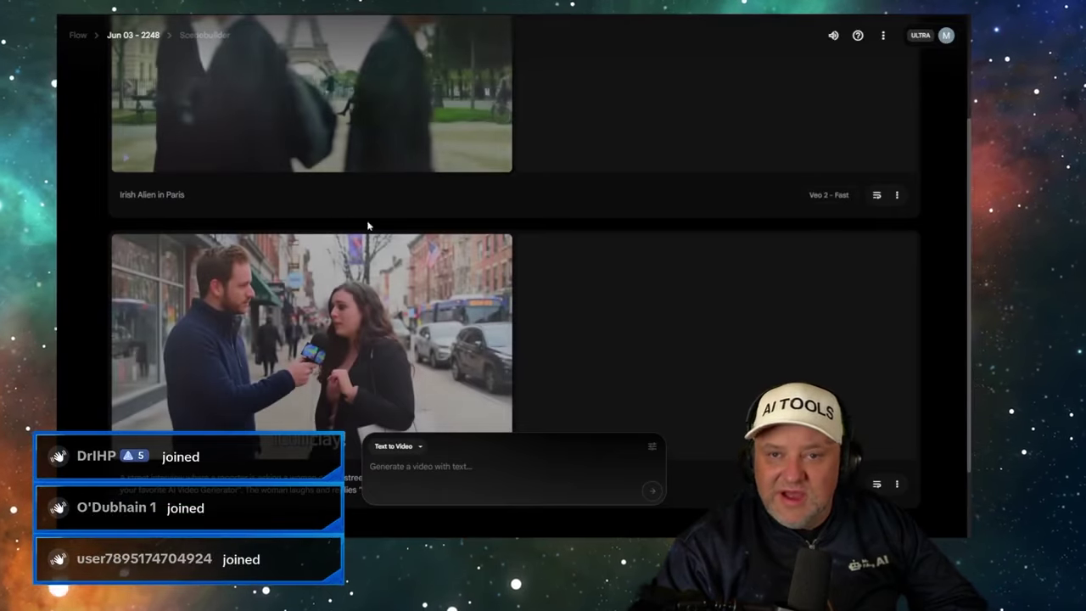
scroll(623, 263, up, 3)
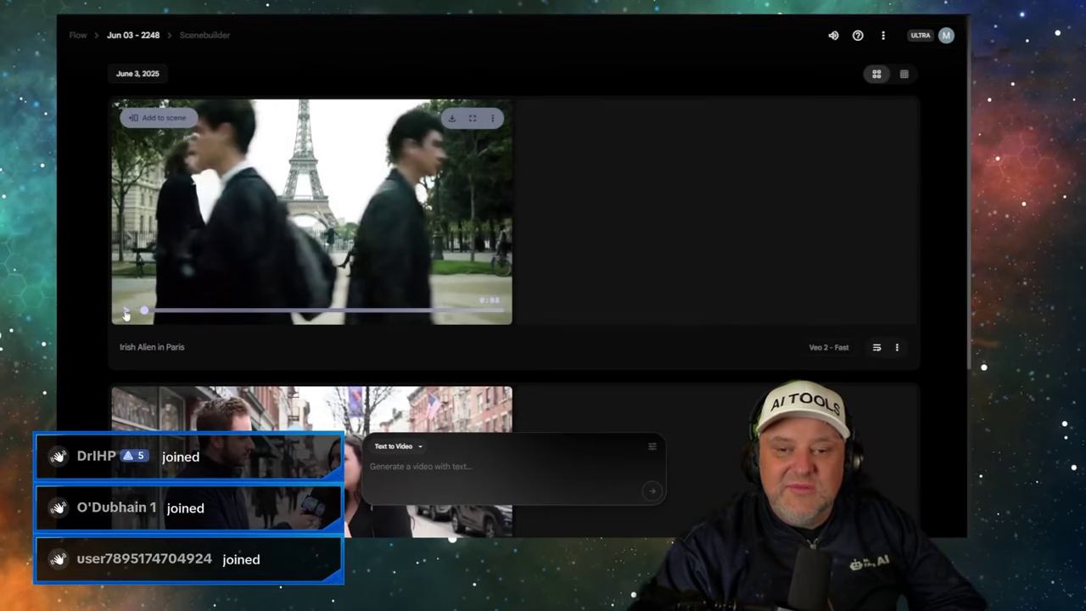
click(125, 314)
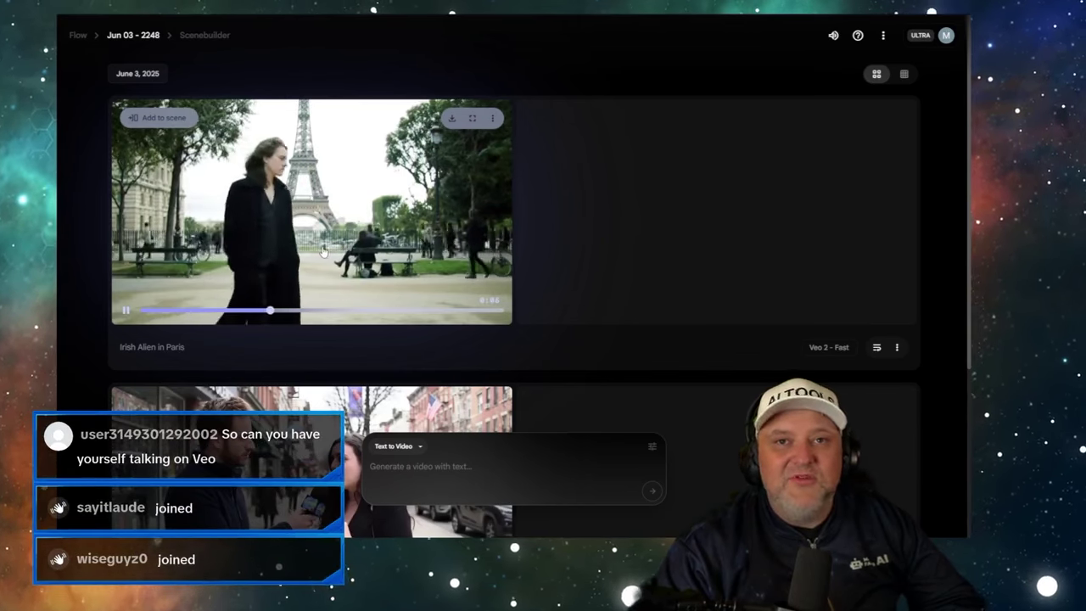
click(125, 311)
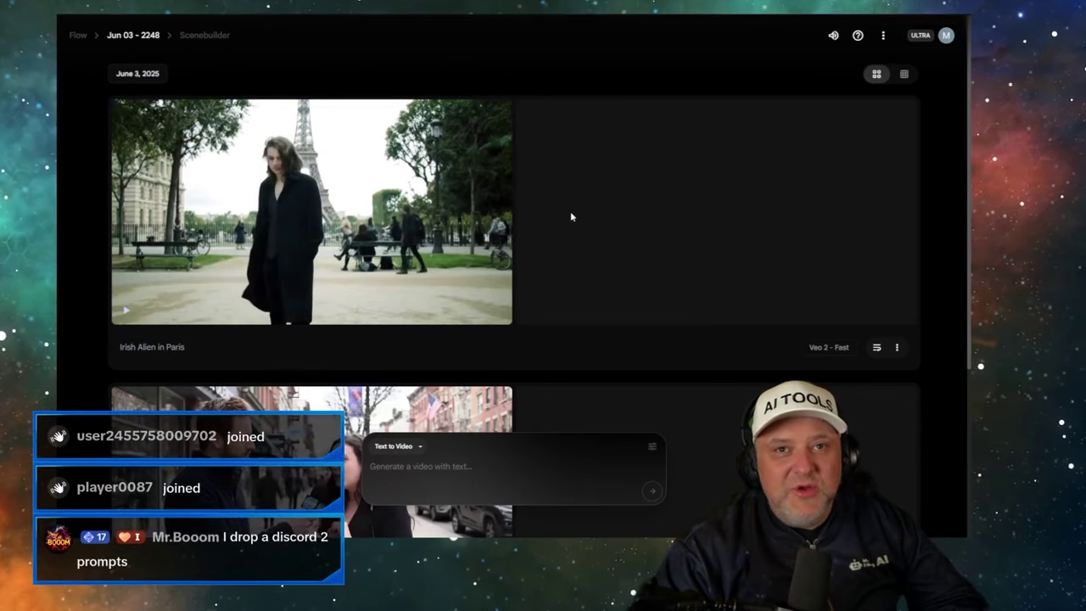
- Play the street-interview clip and select its prompt for reuse
mouse_move(480, 195)
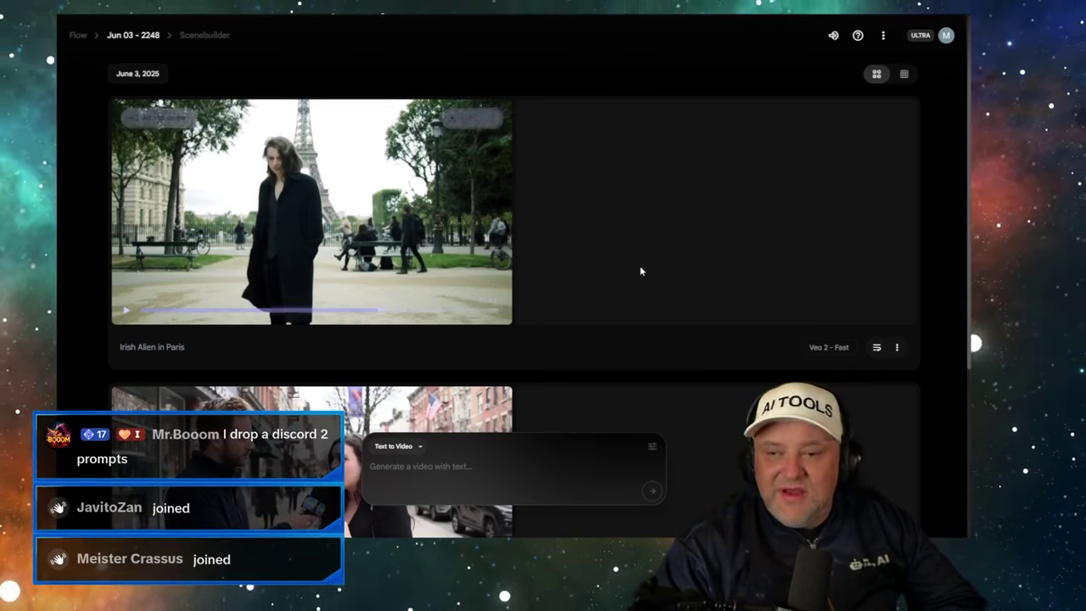
scroll(641, 272, down, 3)
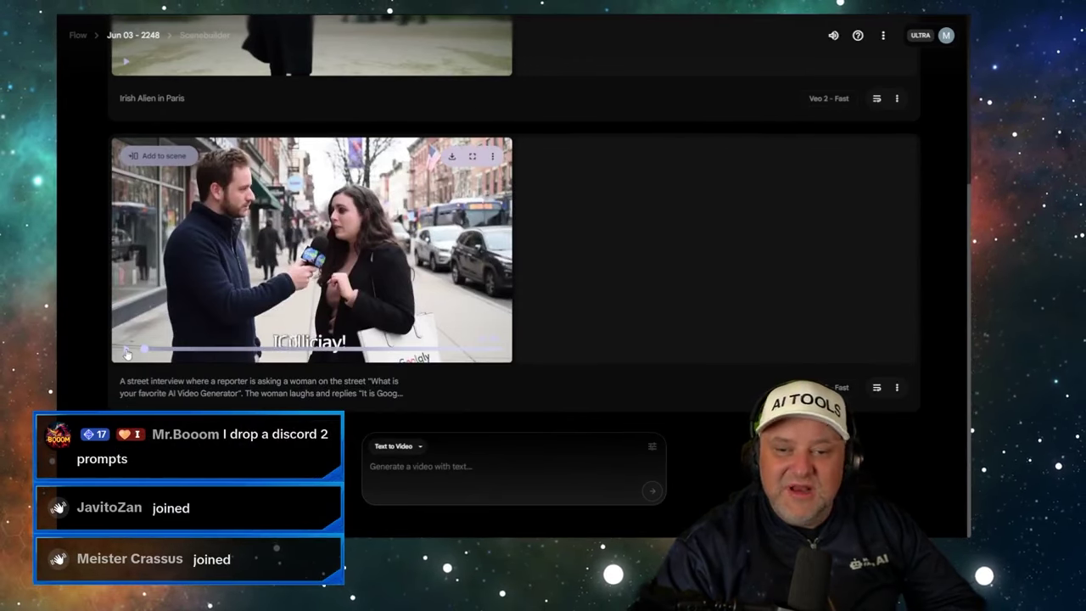
click(126, 351)
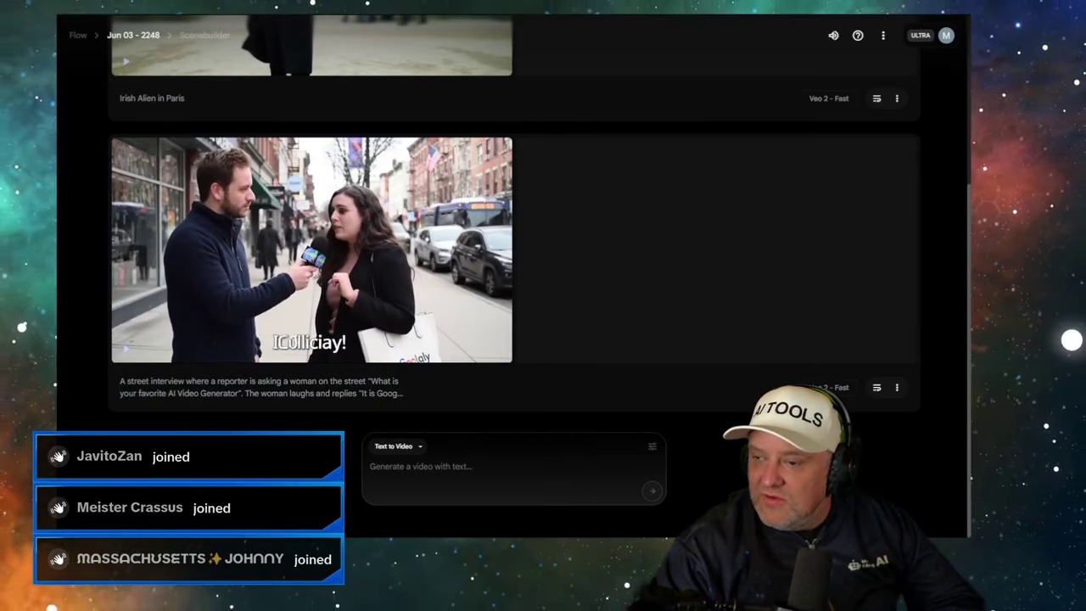
scroll(515, 255, up, 3)
scroll(515, 255, down, 3)
scroll(515, 255, up, 3)
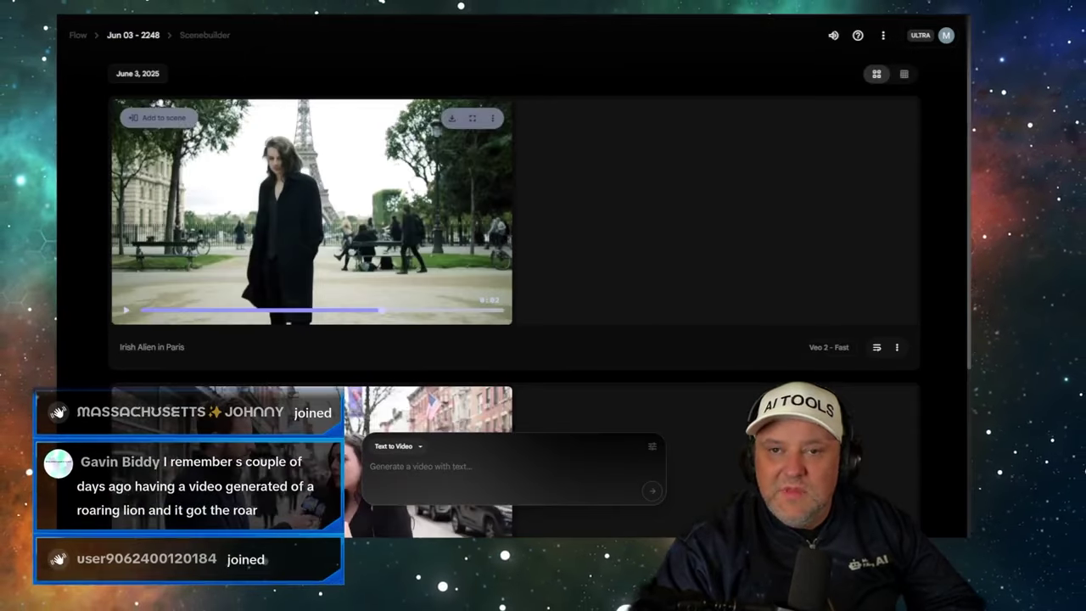
scroll(515, 254, down, 3)
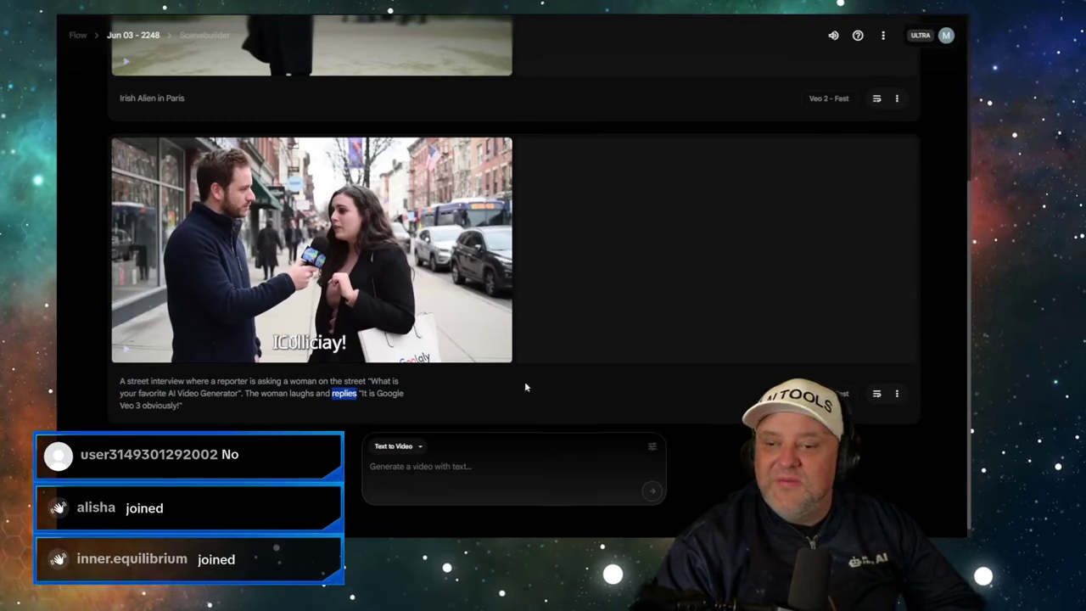
scroll(739, 246, up, 3)
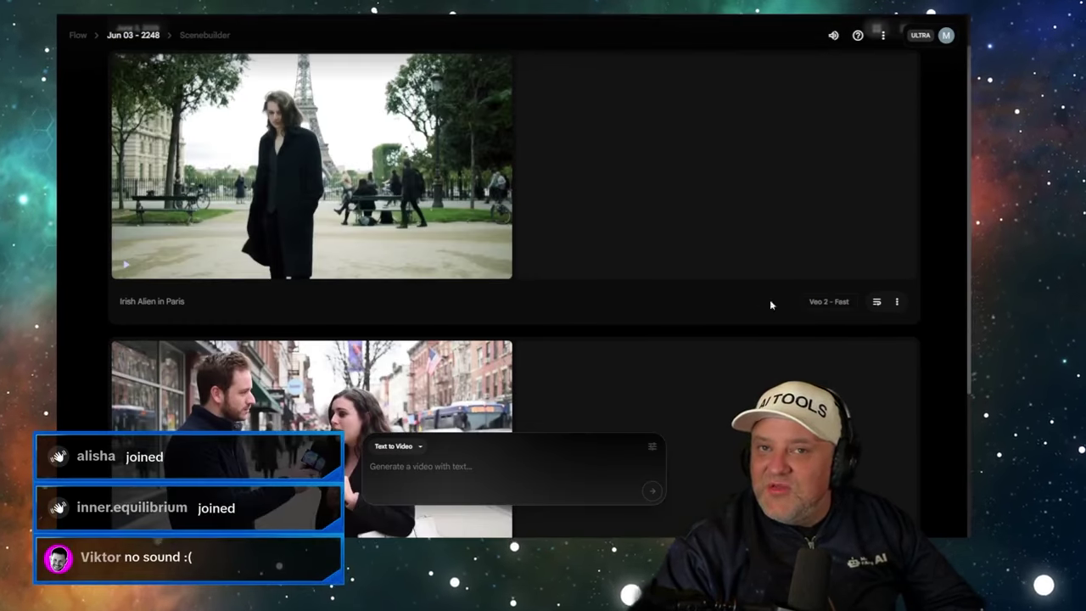
scroll(656, 295, down, 3)
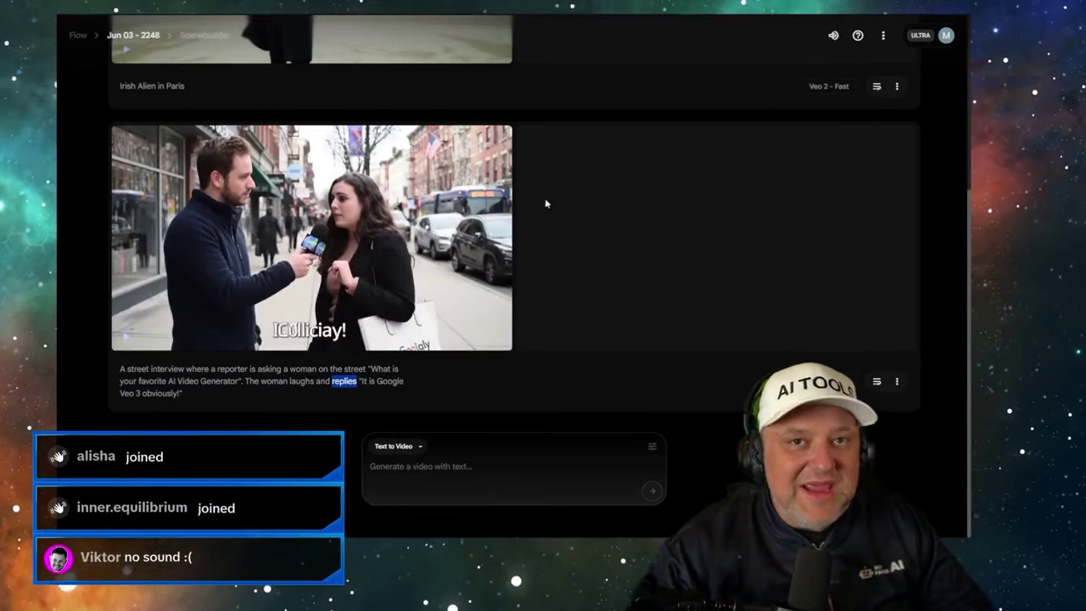
triple_click(181, 381)
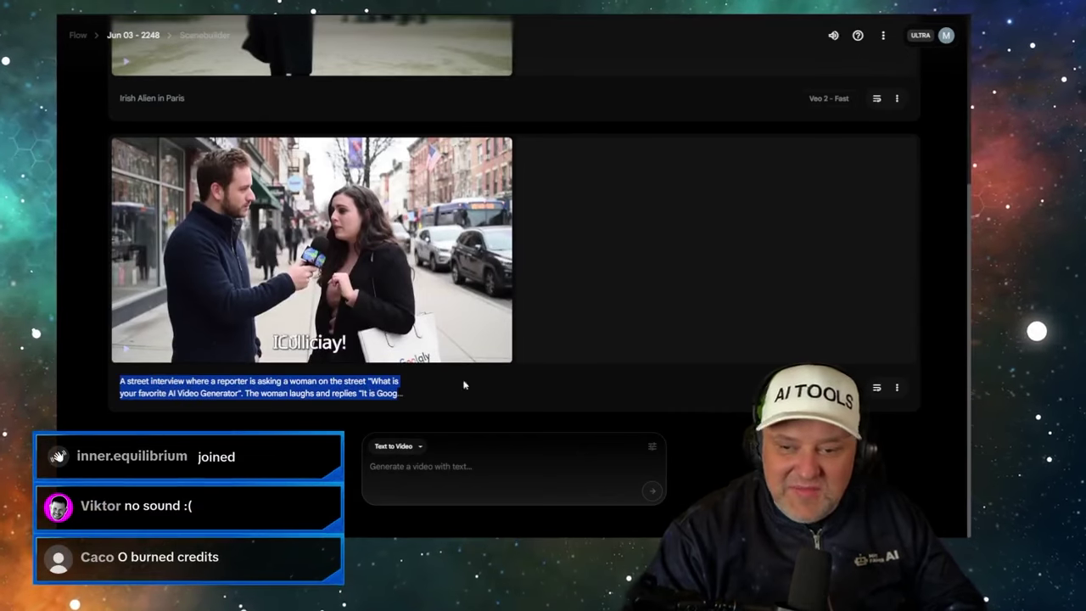
- Switch the model to Veo 3 and resubmit the street-interview prompt
click(652, 445)
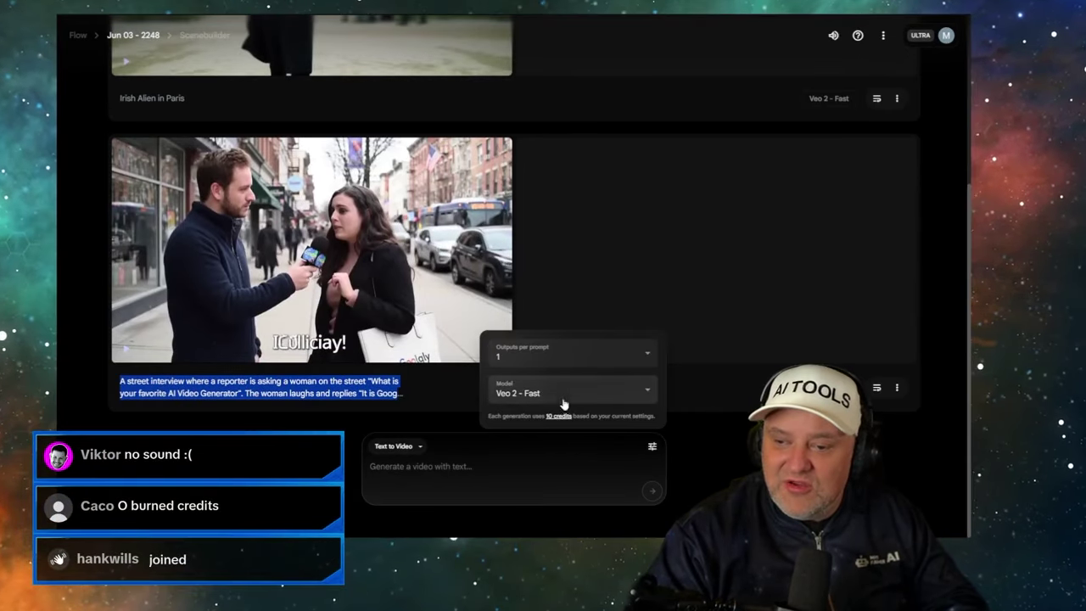
click(562, 395)
click(516, 354)
click(442, 465)
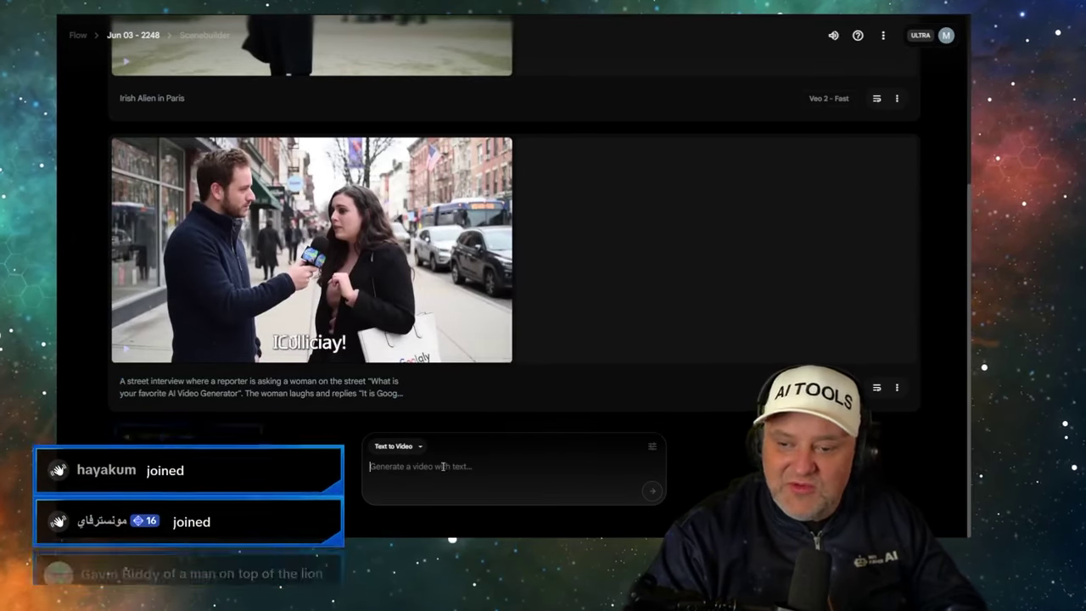
text(A street interview where a reporter is asking a woman on the street "What is your favorite AI Video Generator". The woman laughs and replies "It is Google Veo 3 obviously")
key(Return)
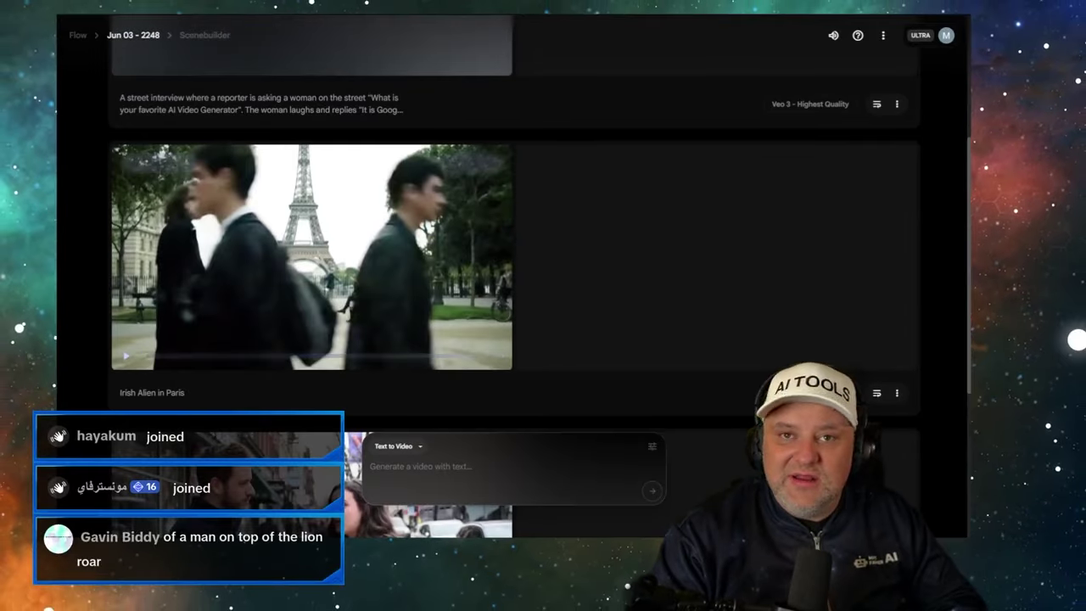
- Submit 'Irish Aliens in Paris' as a second Veo 3 generation
triple_click(148, 390)
text(Irish Alien in Paris)
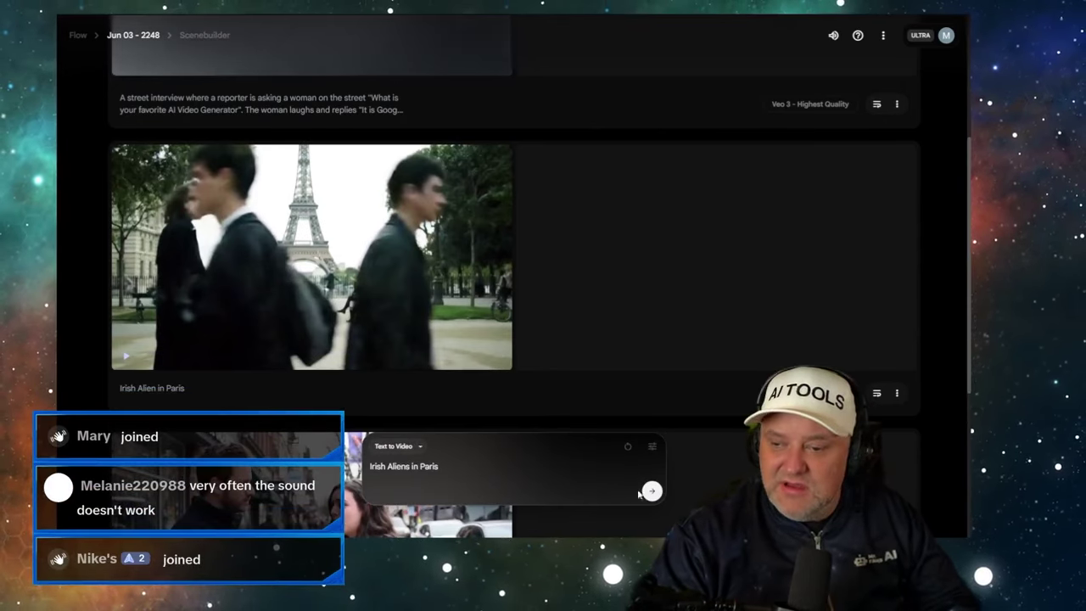
click(652, 492)
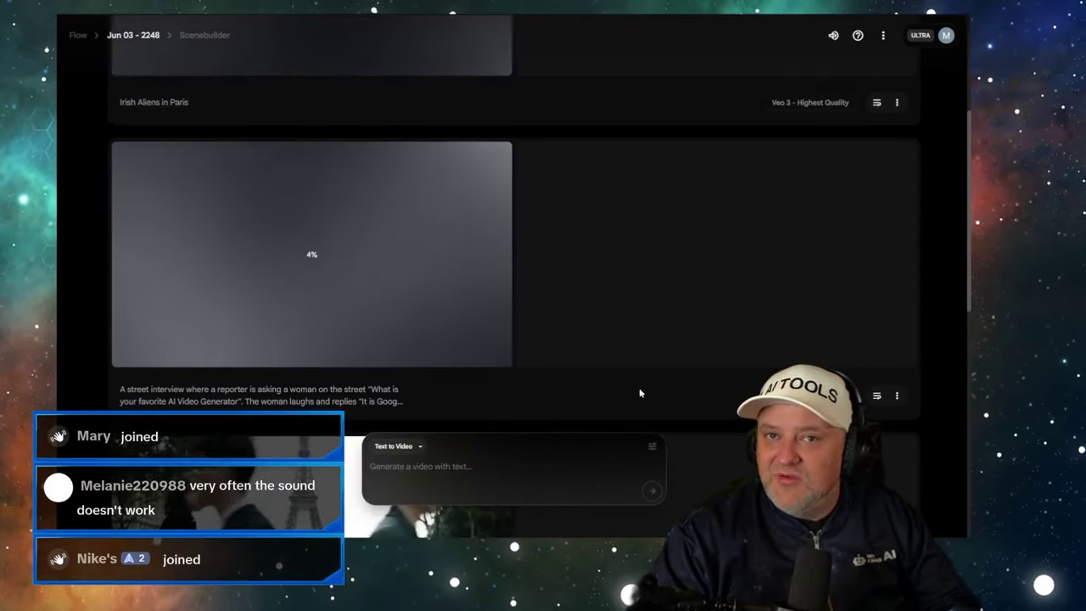
scroll(773, 190, down, 2)
scroll(773, 190, down, 4)
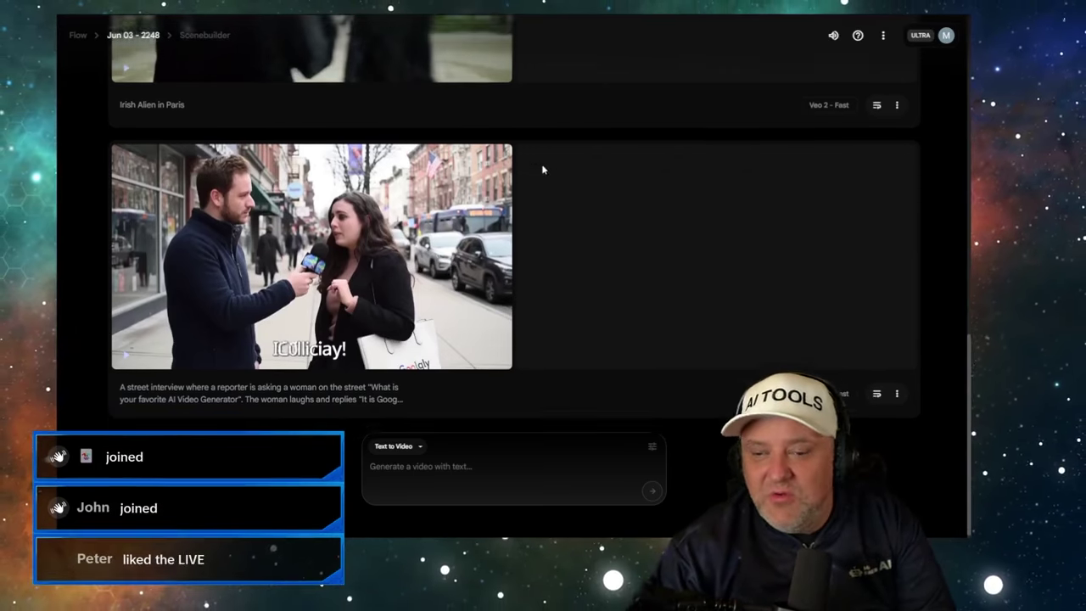
scroll(540, 161, up, 10)
scroll(509, 153, down, 3)
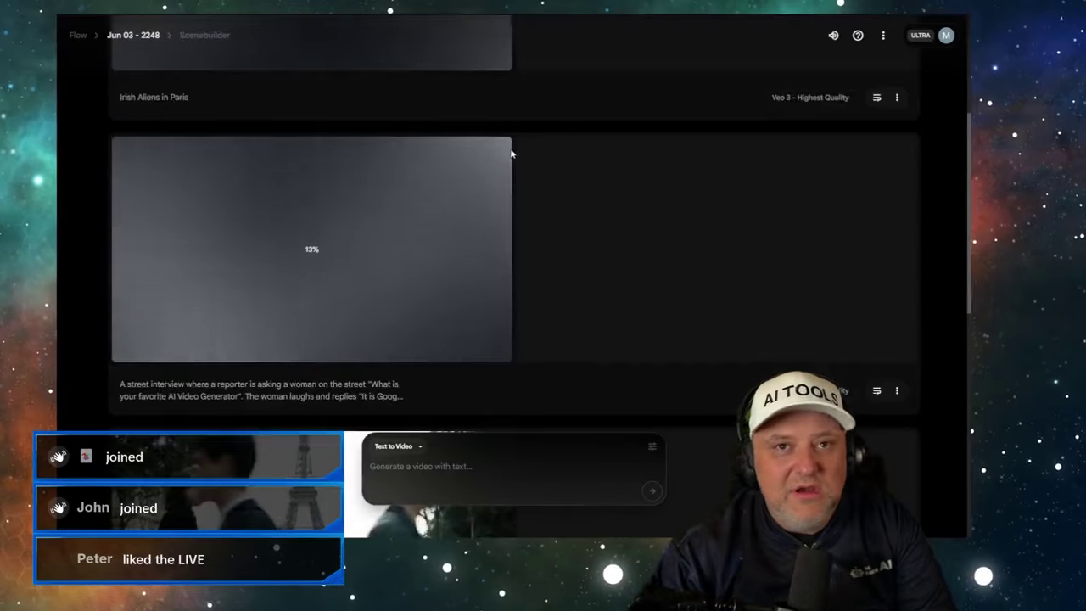
scroll(505, 150, up, 1)
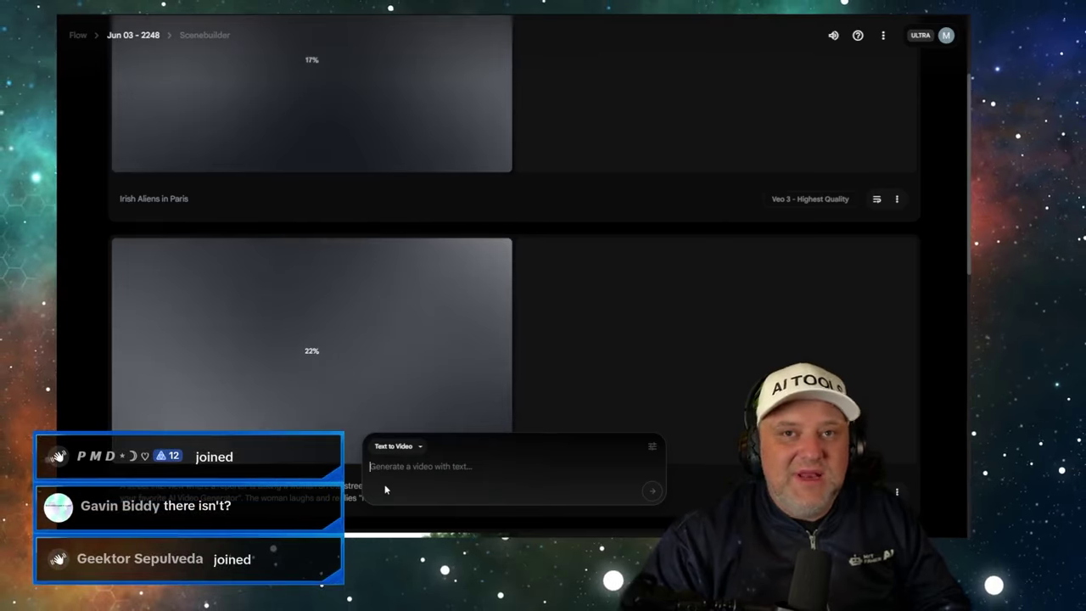
- Submit two Veo 3 prompts: a New Zealand police-car burnout and a hip-hop koala driving the west coast
text(a photorealistic ultra high definition 4k , New Zealand highway patrol police car with it's red and blue lights on, doing a burnout smoke is covering half the car the red and blue lights are bouncing of the smoke, the car is outside the mongrel mob pad, and a helicopter is flying in the background.)
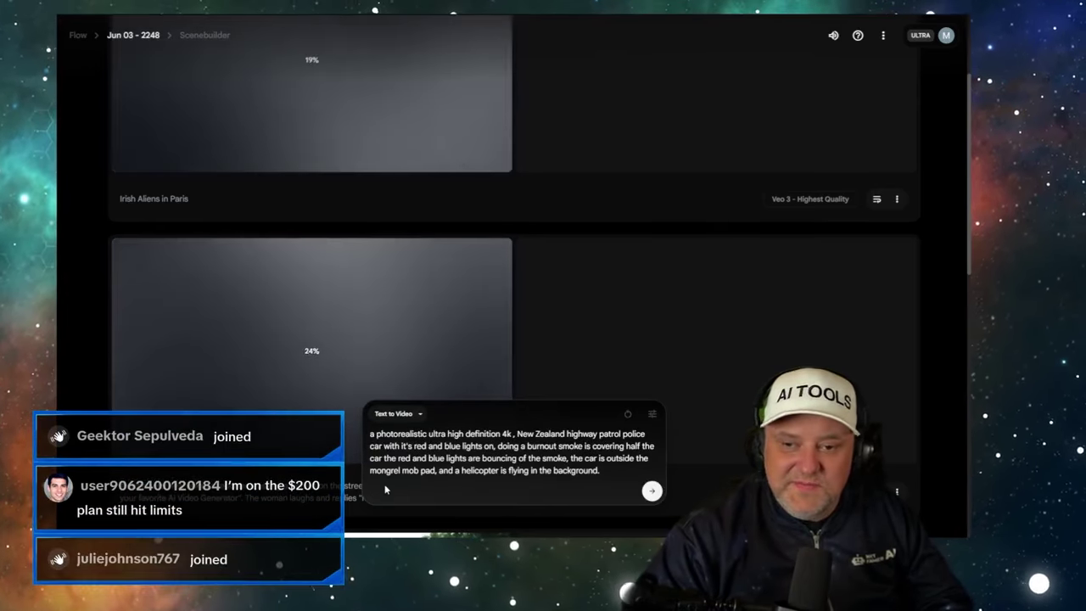
key(Return)
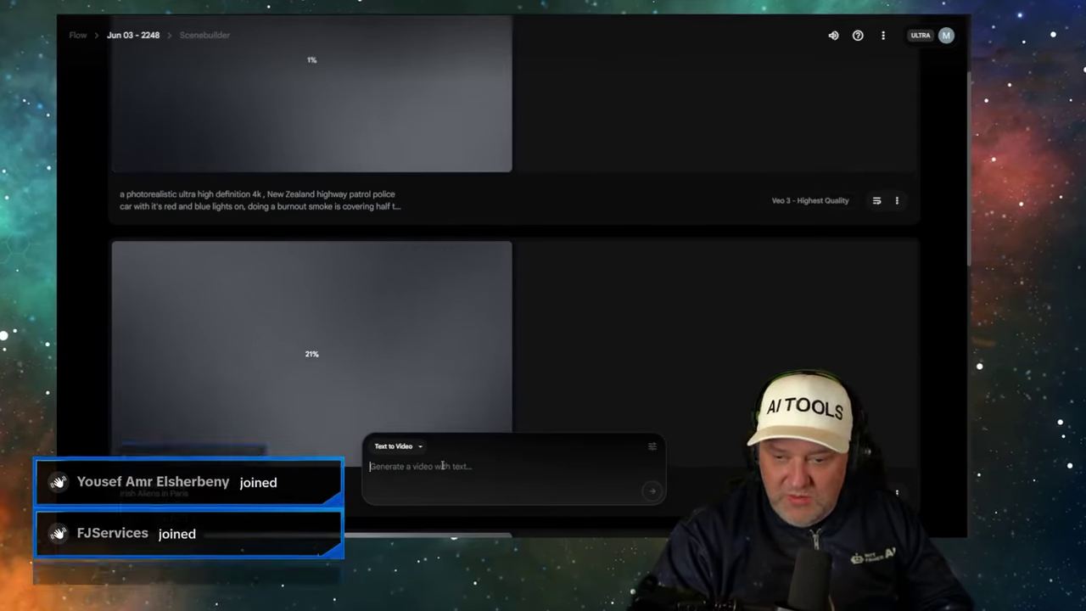
text(a photorealistic koala bear wearing hip hop clothes while driving in a car at the west coast)
key(Return)
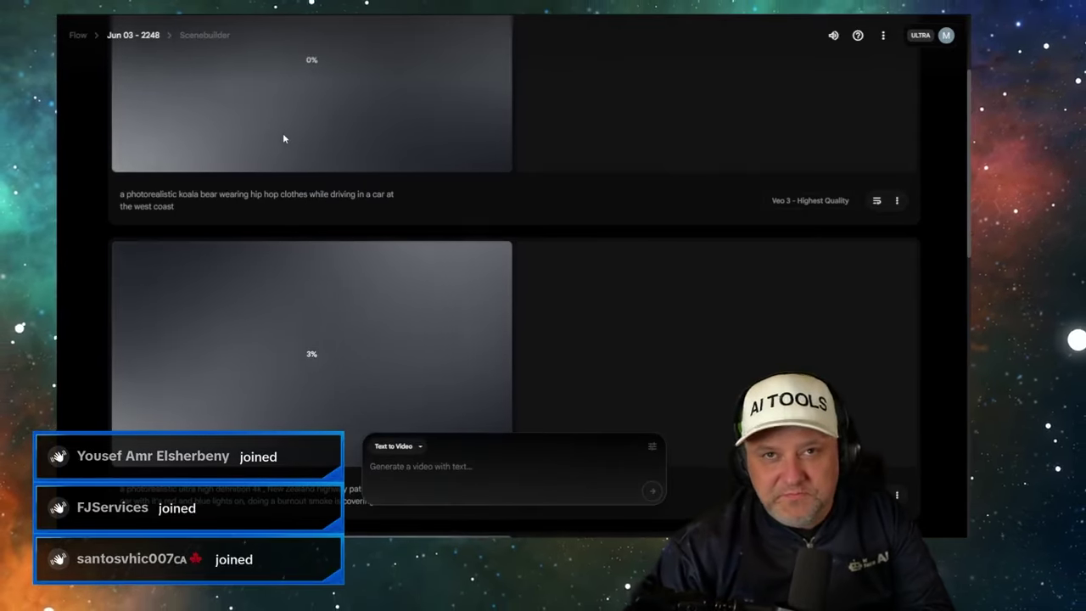
scroll(275, 165, up, 2)
scroll(274, 170, down, 10)
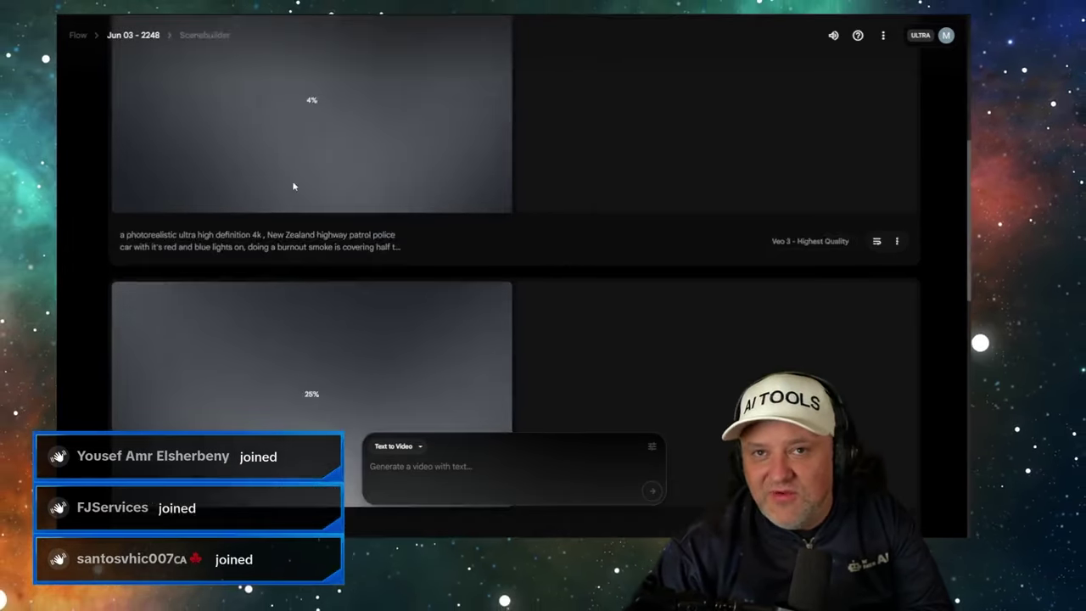
scroll(270, 136, up, 3)
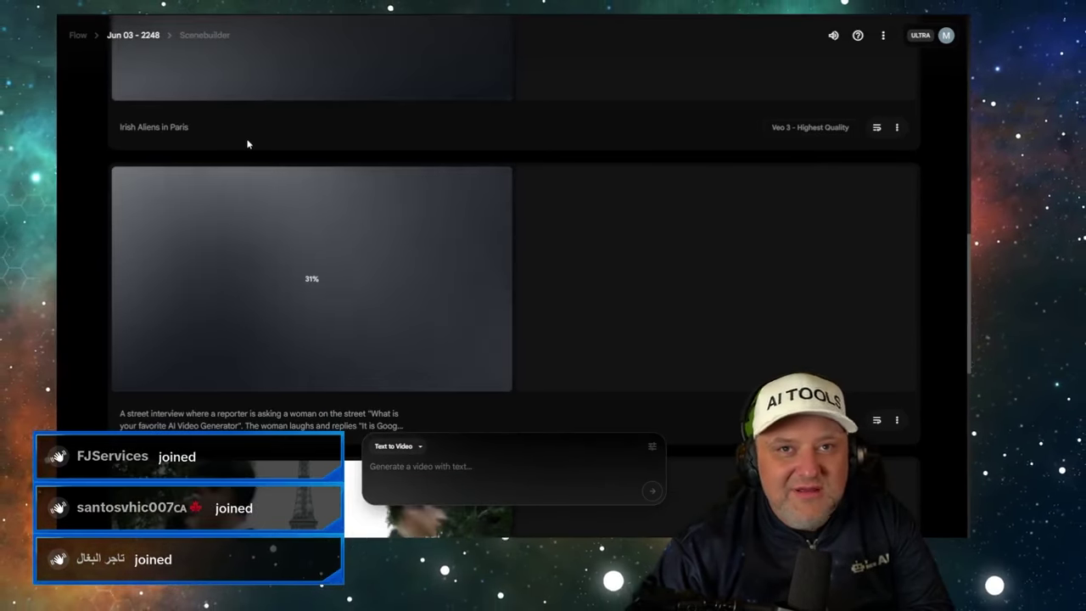
scroll(233, 129, down, 1)
scroll(233, 127, down, 2)
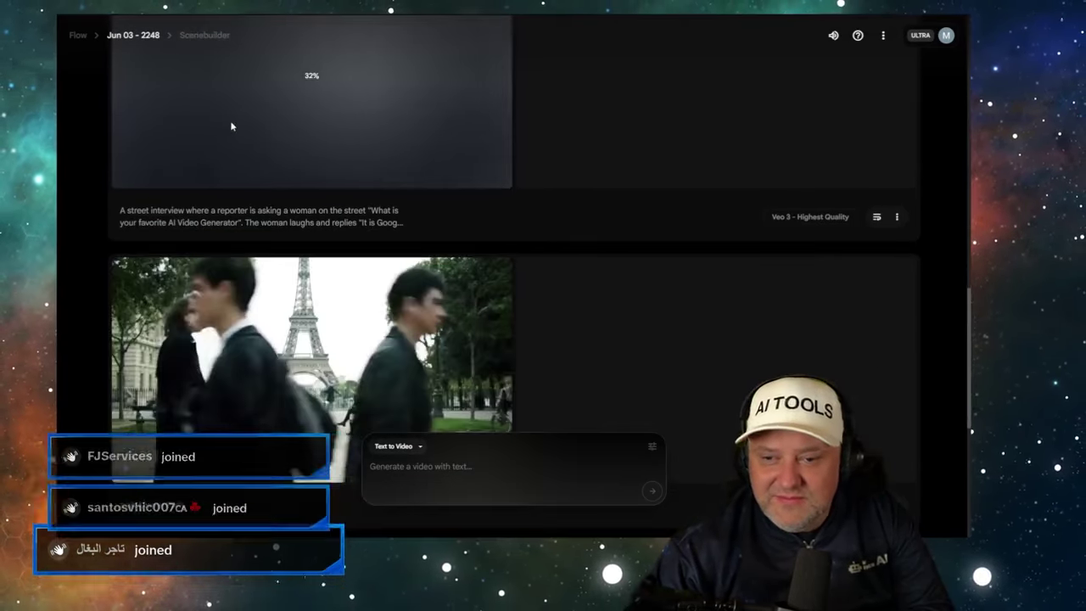
scroll(224, 120, up, 4)
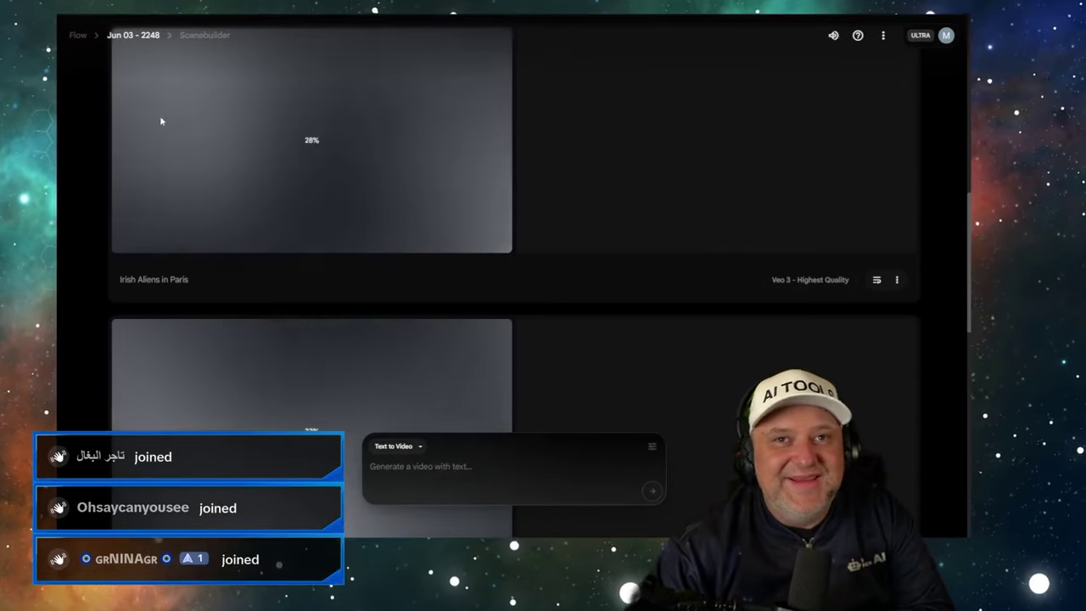
scroll(298, 133, up, 2)
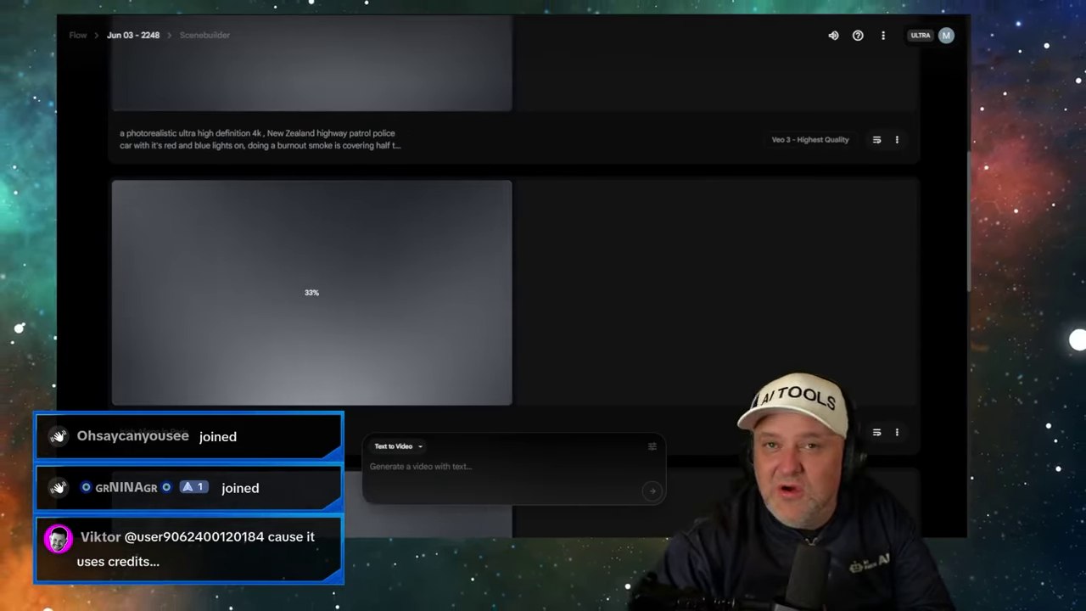
scroll(471, 212, up, 8)
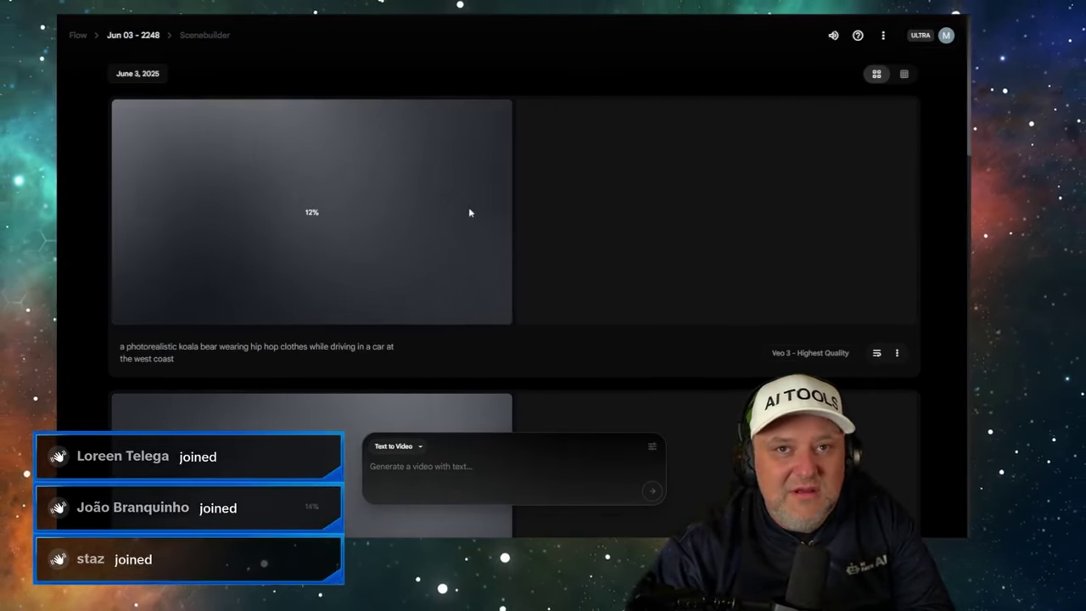
scroll(464, 207, down, 3)
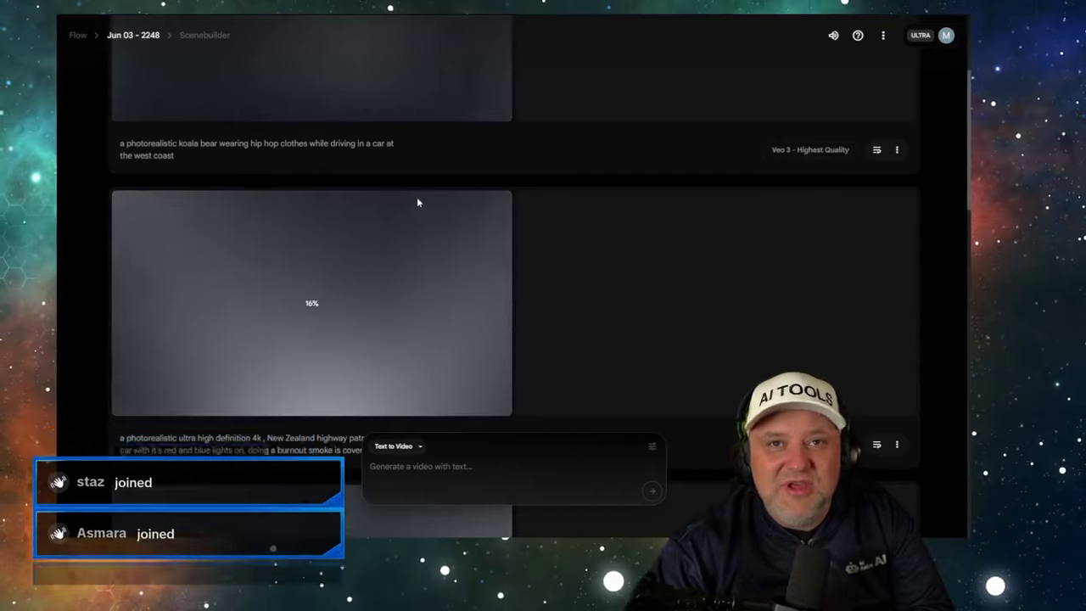
scroll(407, 198, up, 3)
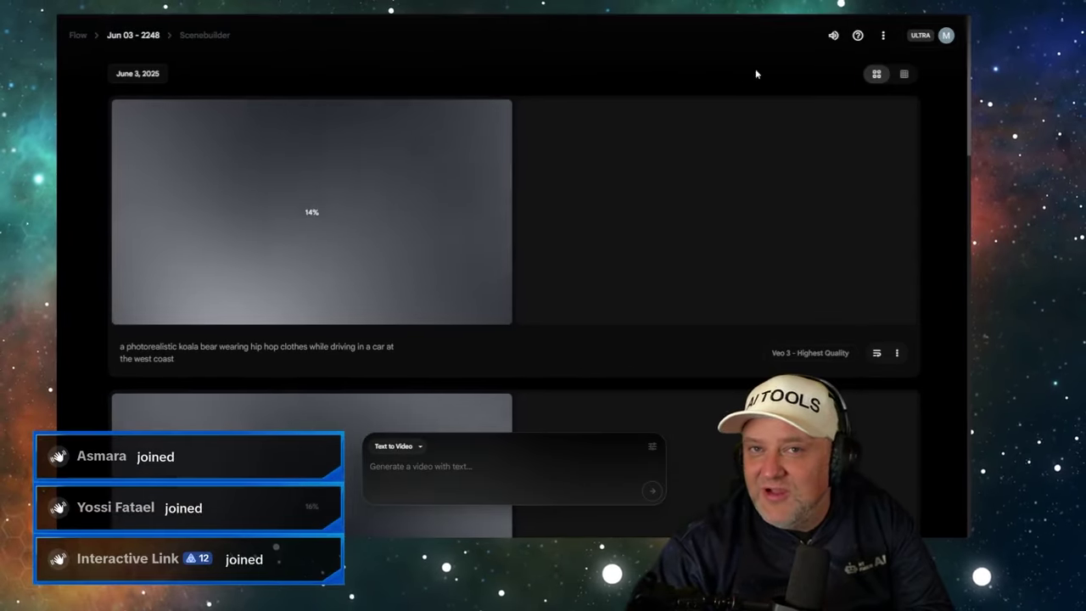
click(946, 35)
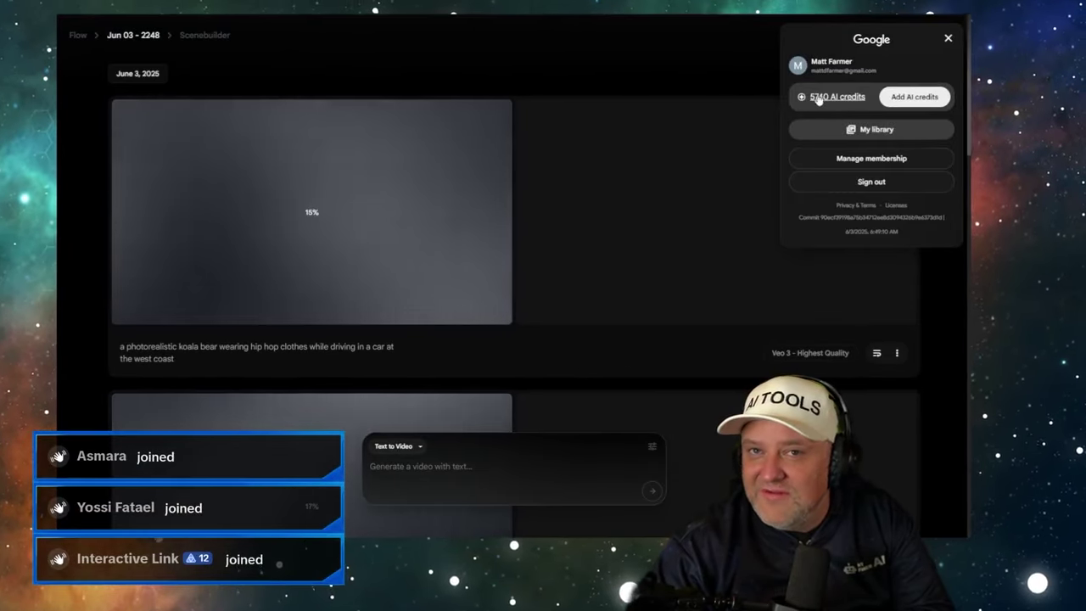
click(571, 52)
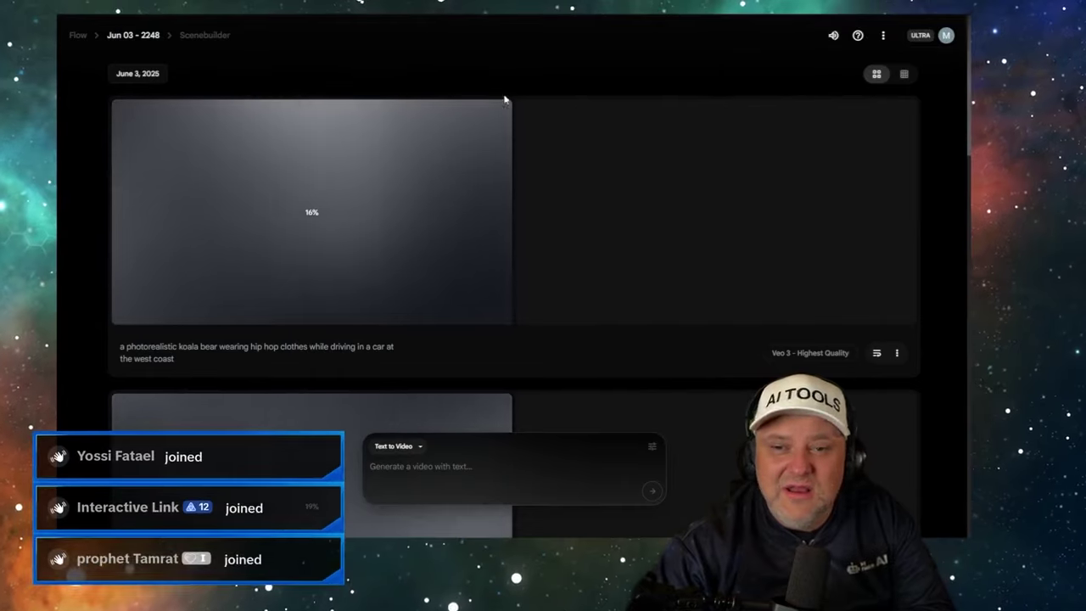
scroll(314, 148, down, 12)
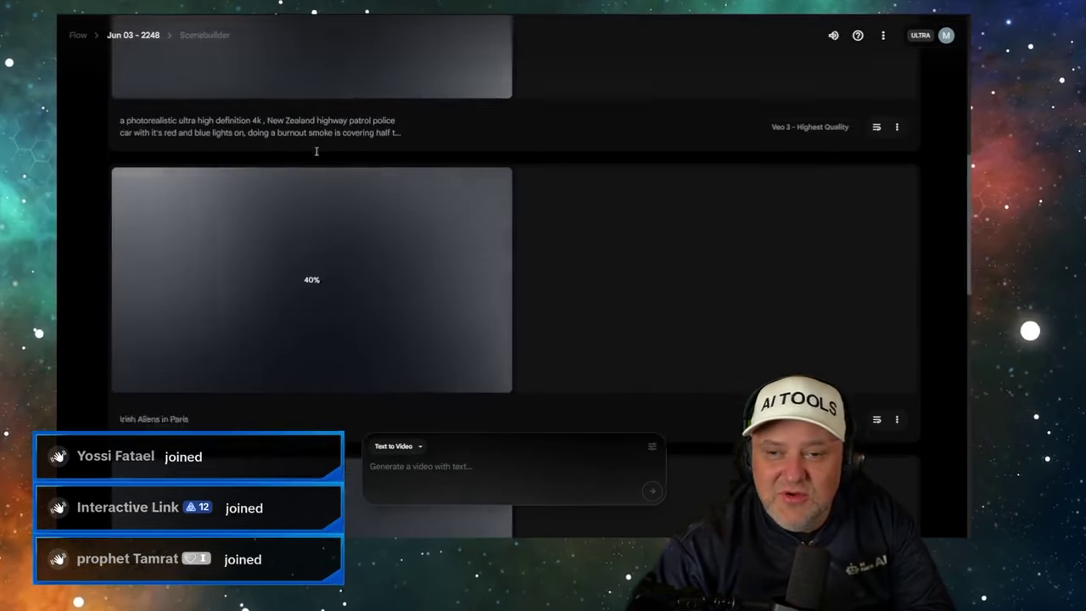
scroll(315, 151, up, 12)
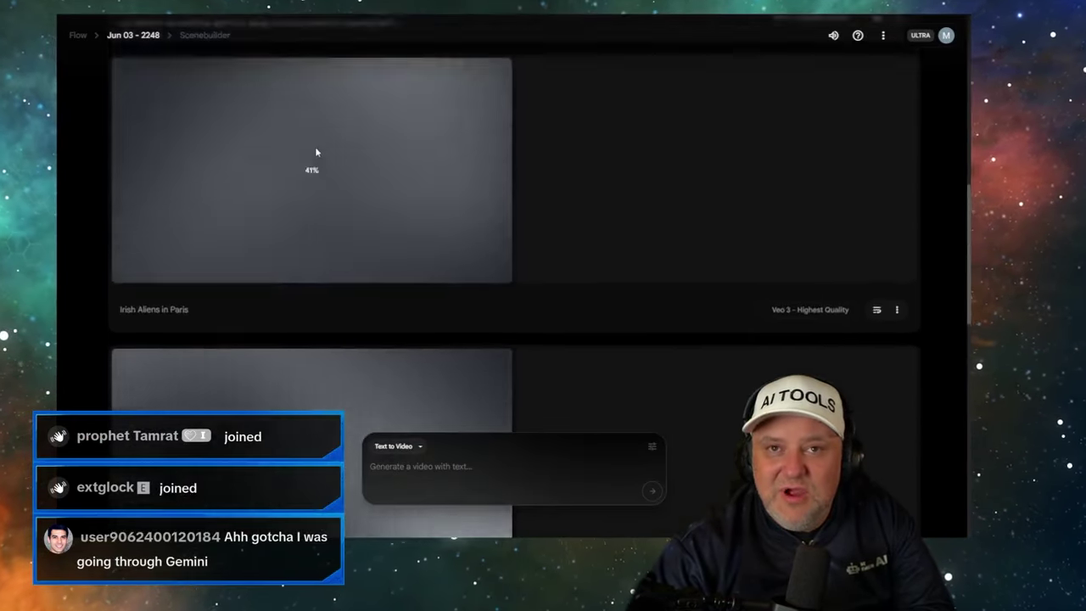
scroll(316, 152, down, 4)
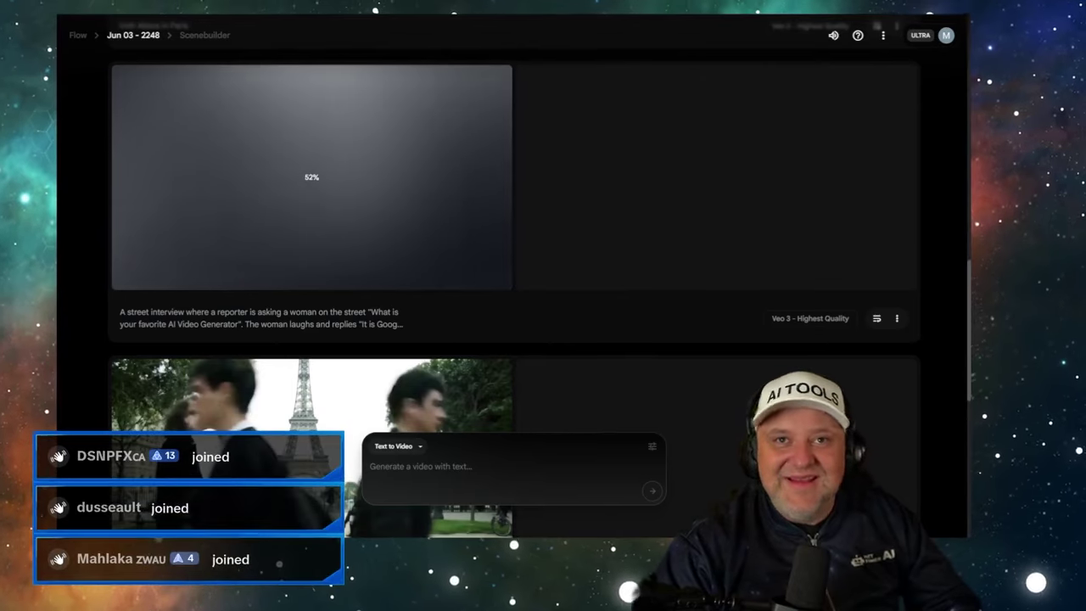
scroll(548, 157, up, 3)
scroll(543, 158, down, 3)
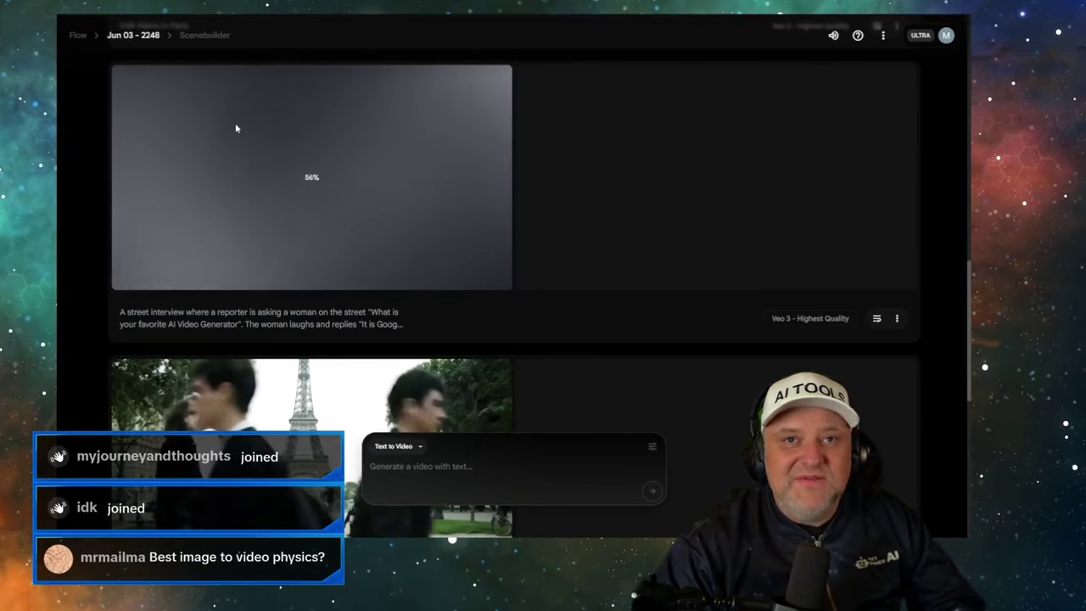
scroll(417, 138, up, 5)
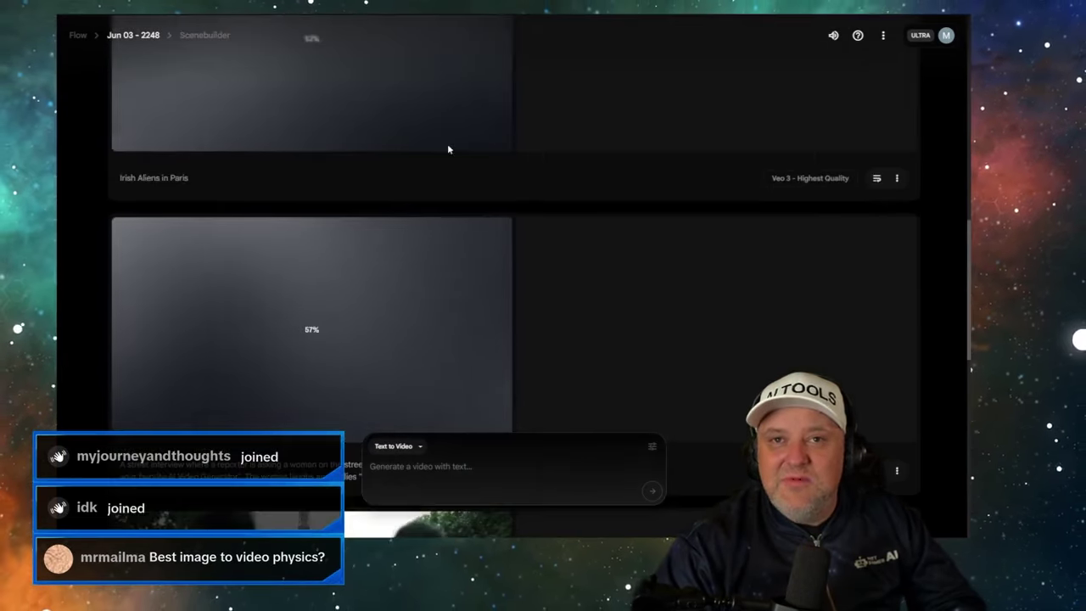
scroll(450, 150, up, 4)
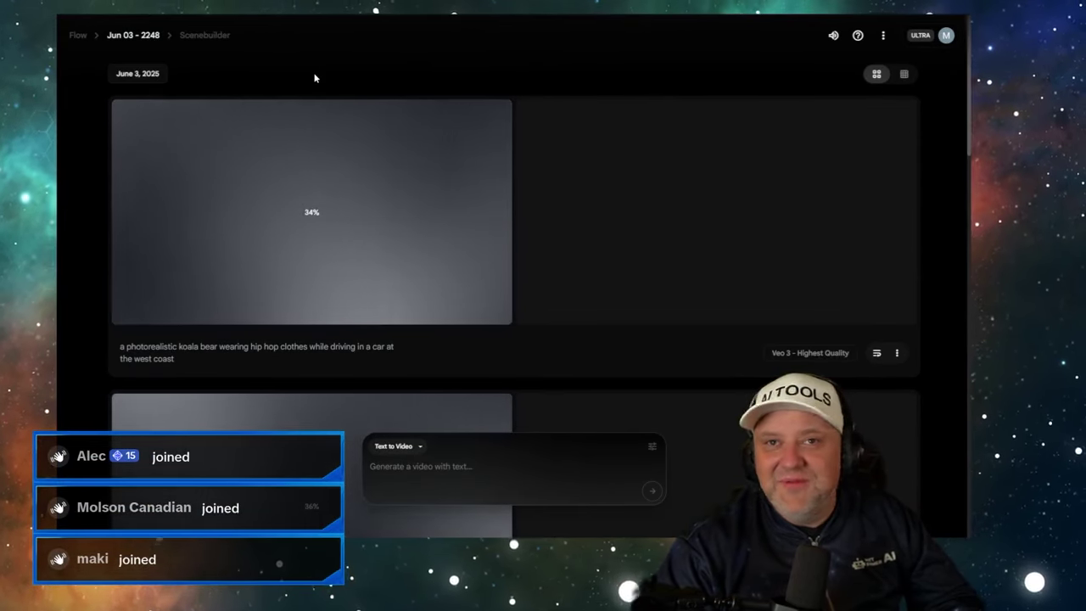
scroll(339, 165, down, 10)
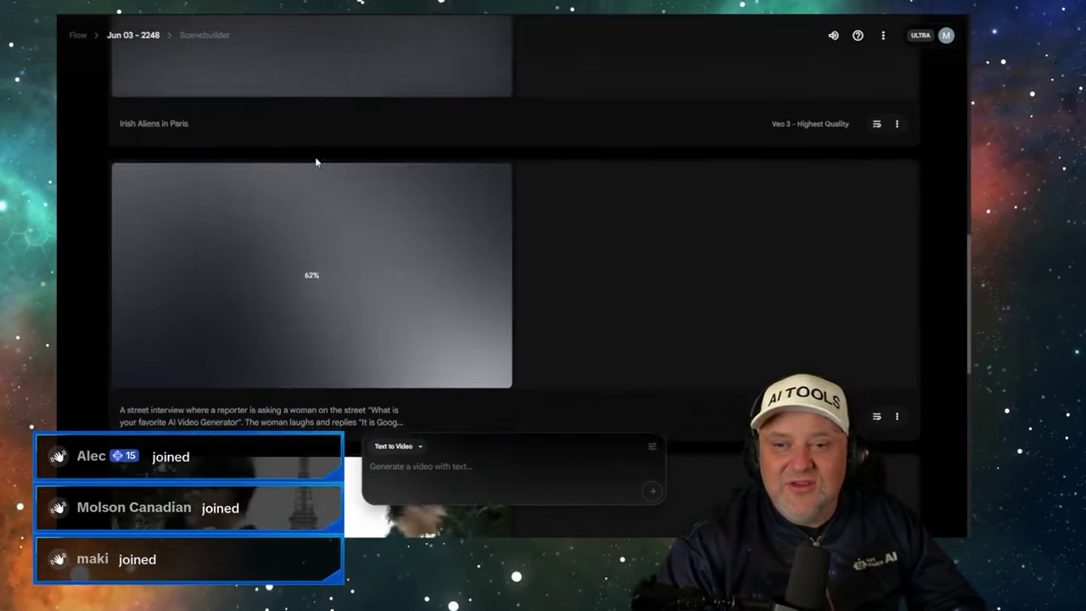
scroll(315, 157, down, 2)
scroll(315, 160, up, 2)
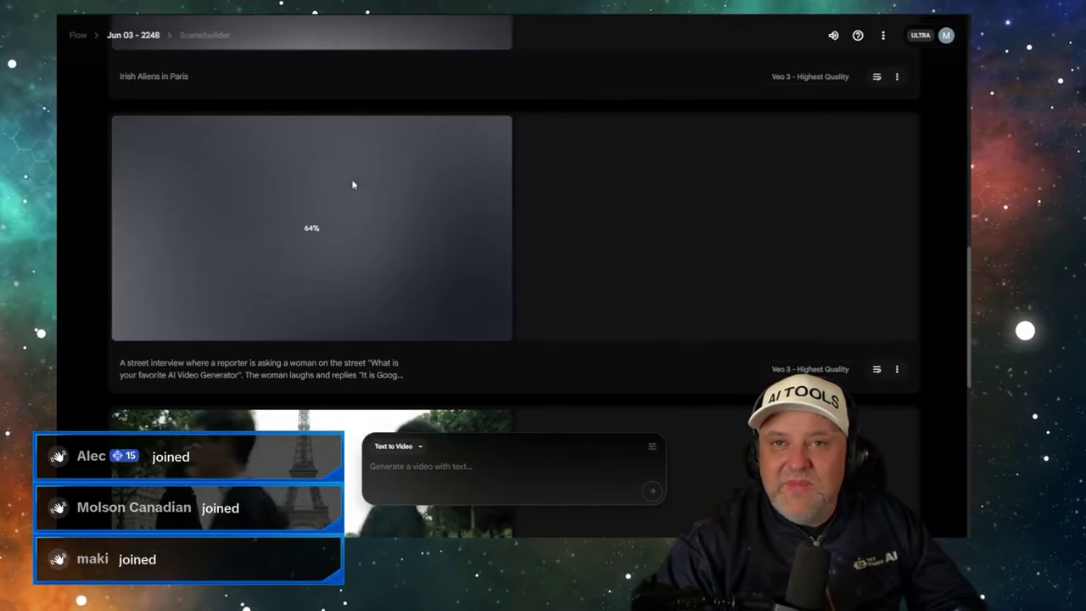
key(ctrl+Tab)
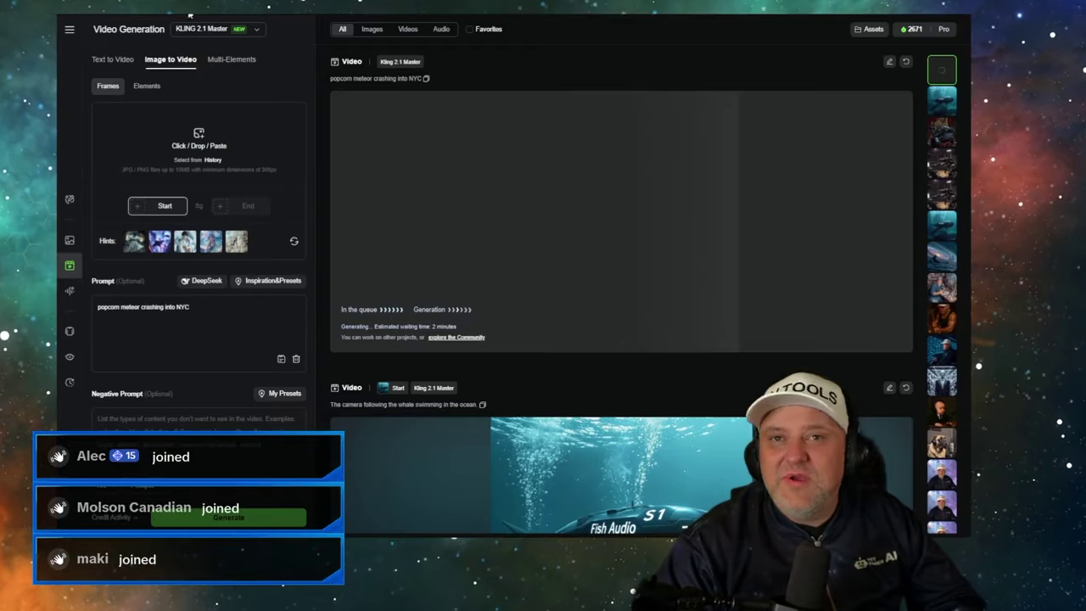
scroll(558, 220, down, 1)
scroll(543, 225, up, 1)
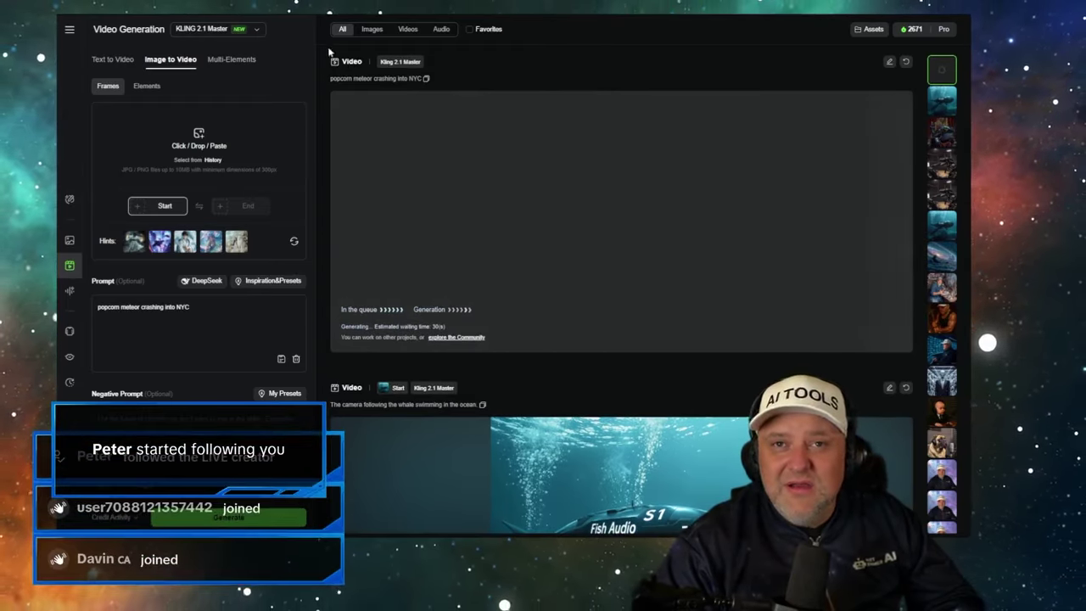
key(ctrl+Tab)
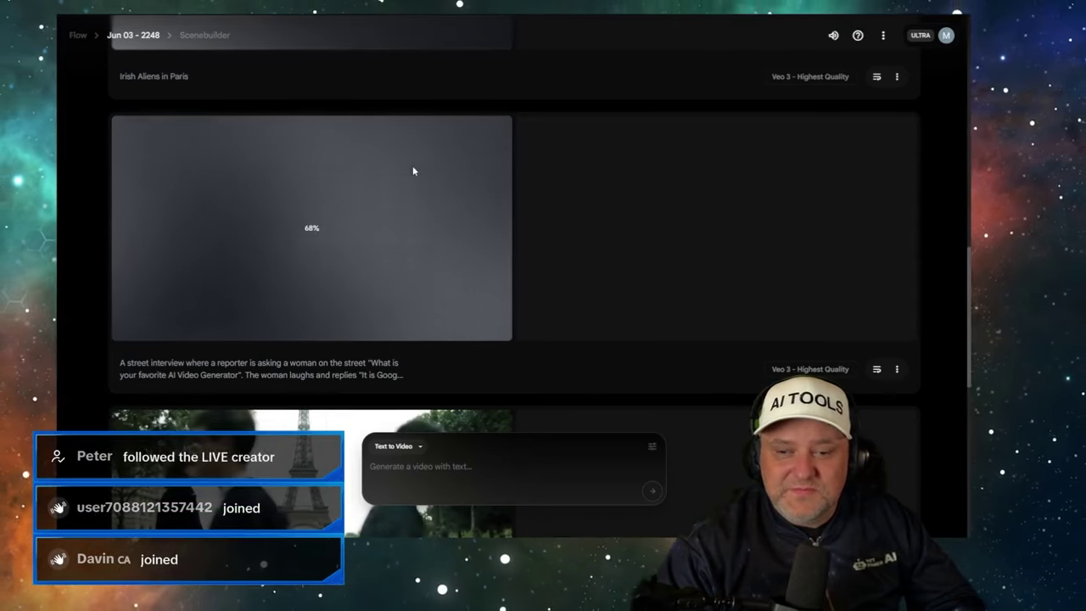
scroll(412, 172, up, 10)
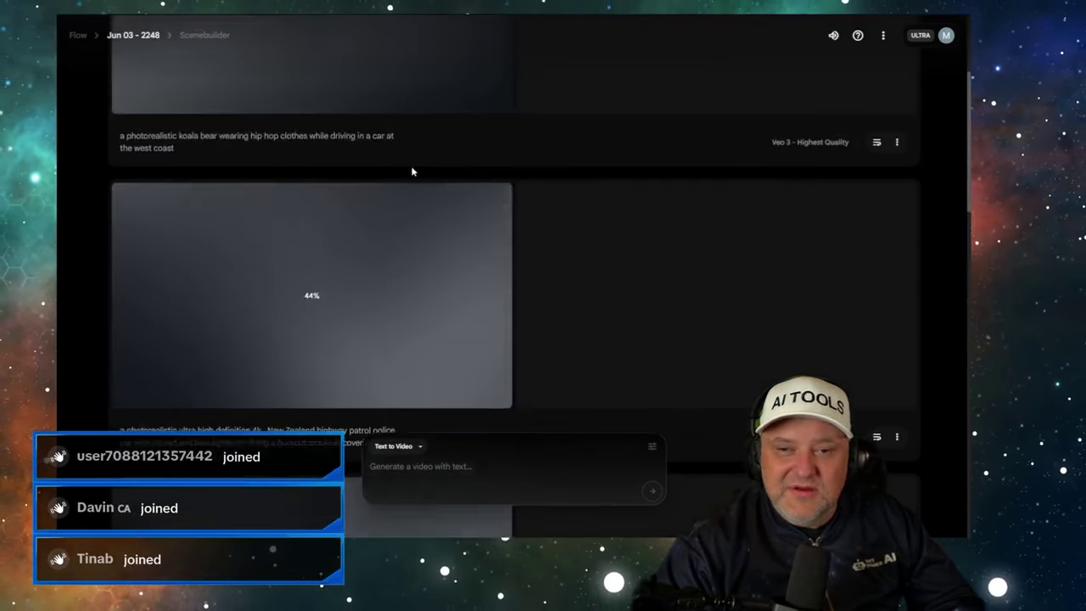
- Bring Kling's popcorn meteor crashing into NYC prompt over to Flow and generate it with Veo 3
key(ctrl+shift+Tab)
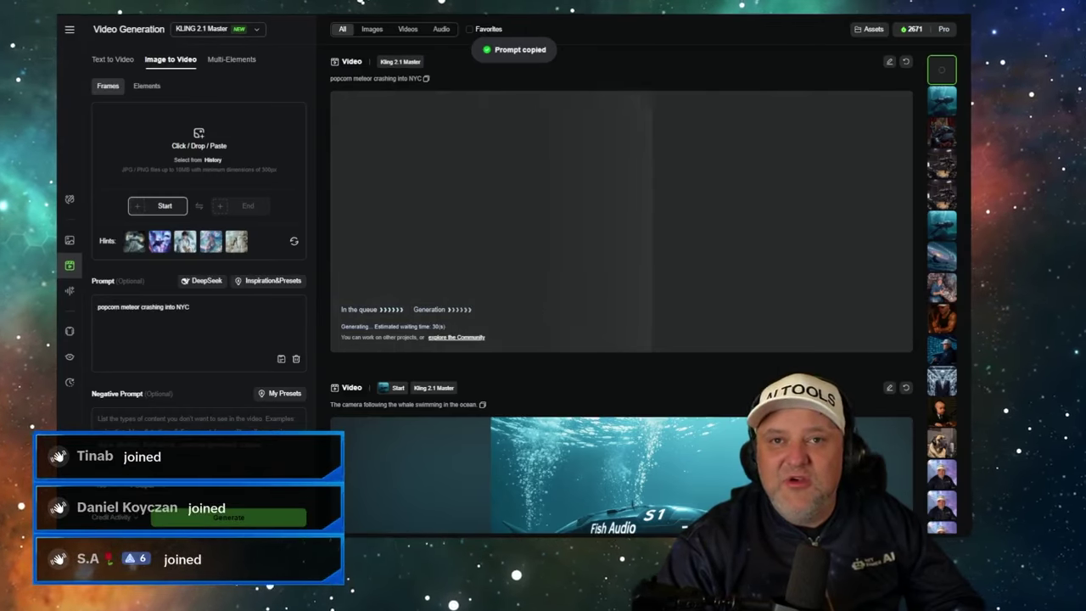
key(ctrl+Tab)
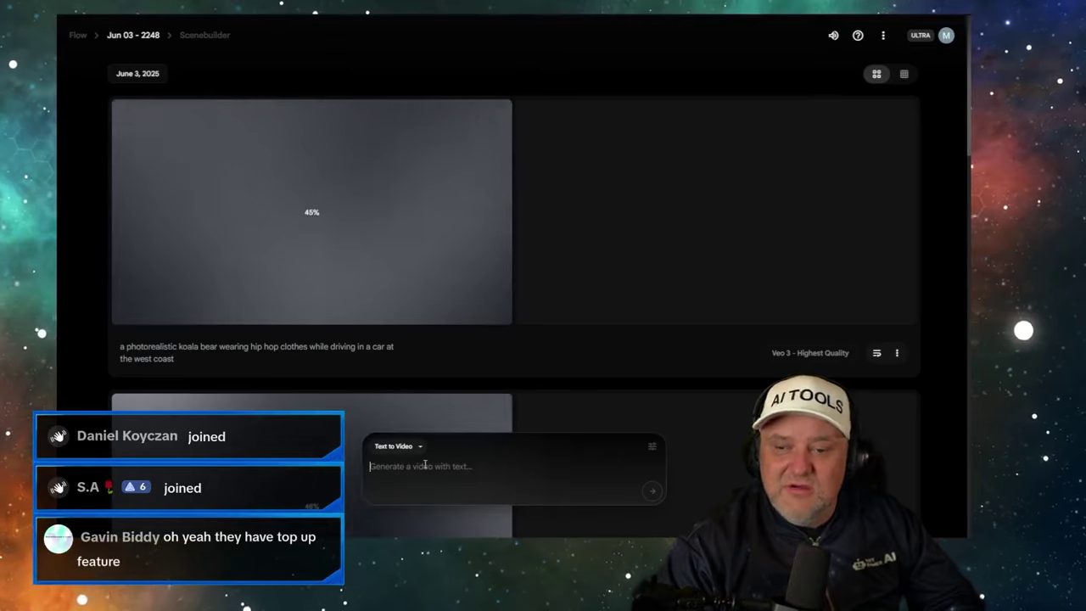
text(popcorn meteor crashing into NYC)
key(Return)
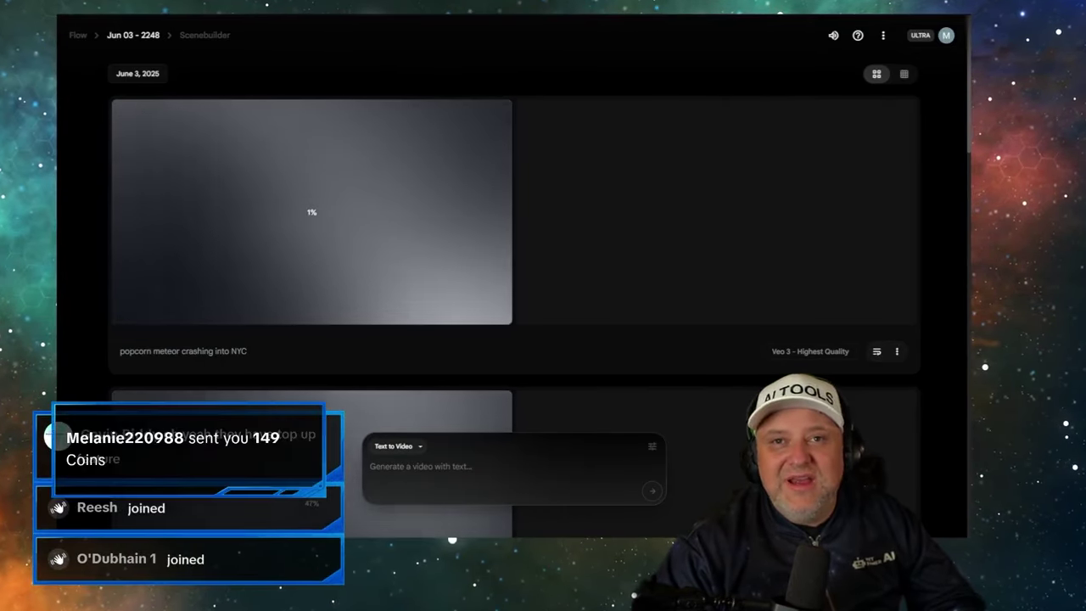
key(ctrl+Tab)
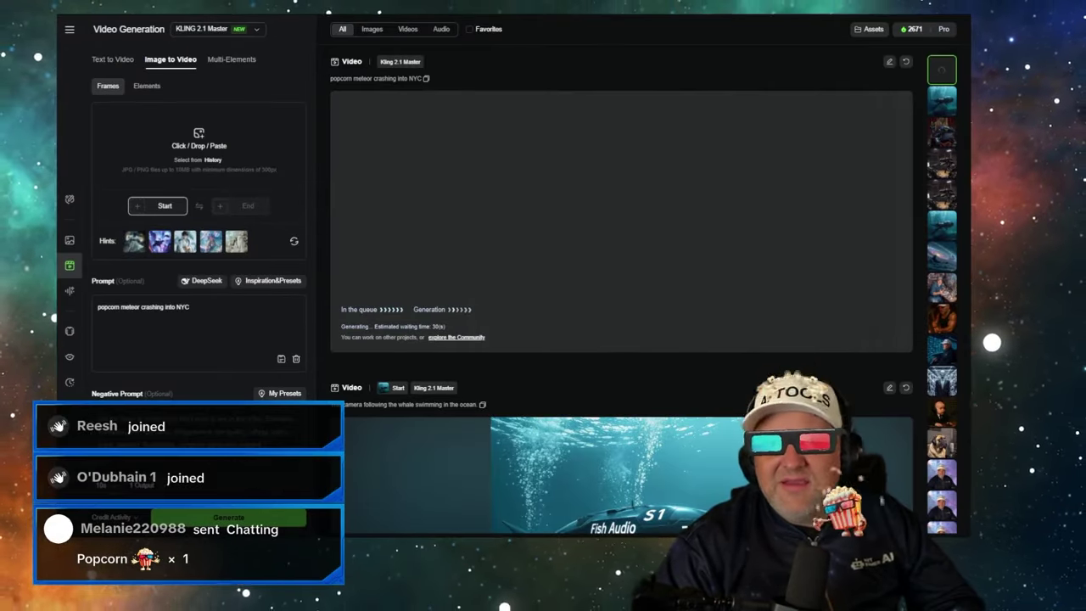
key(ctrl+shift+Tab)
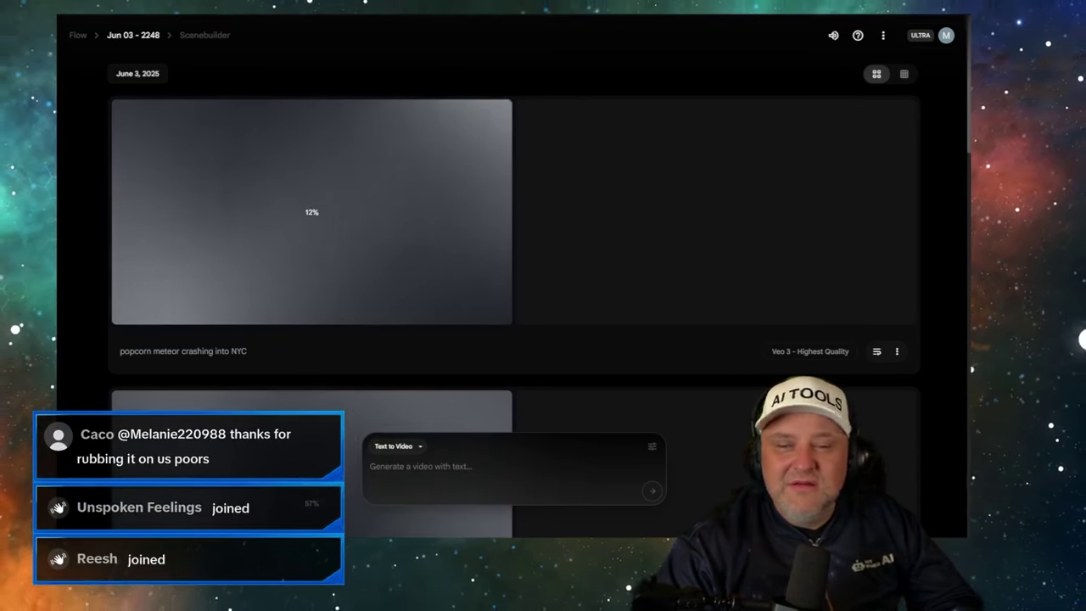
- Watch the finished Veo 3 street-interview clip of the reporter and the woman, then pause it
scroll(348, 170, down, 6)
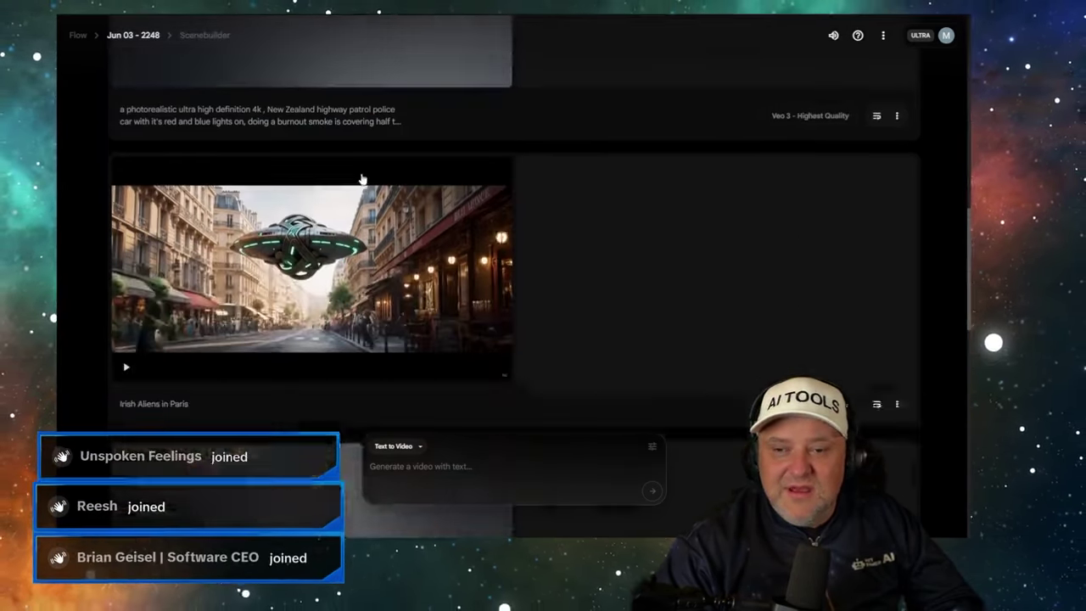
scroll(362, 179, down, 1)
scroll(740, 175, down, 2)
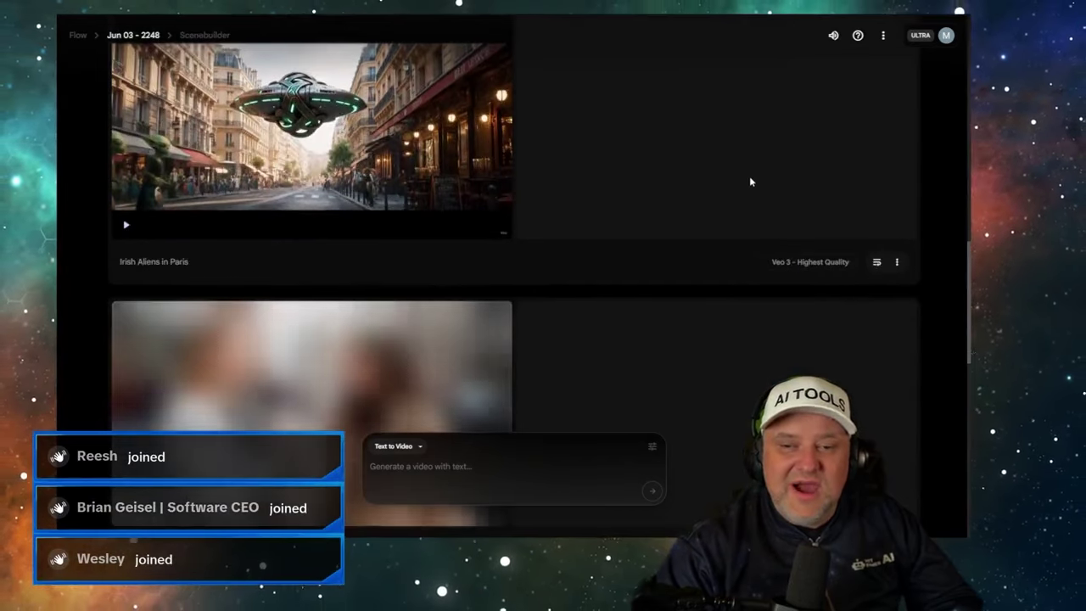
scroll(751, 180, down, 3)
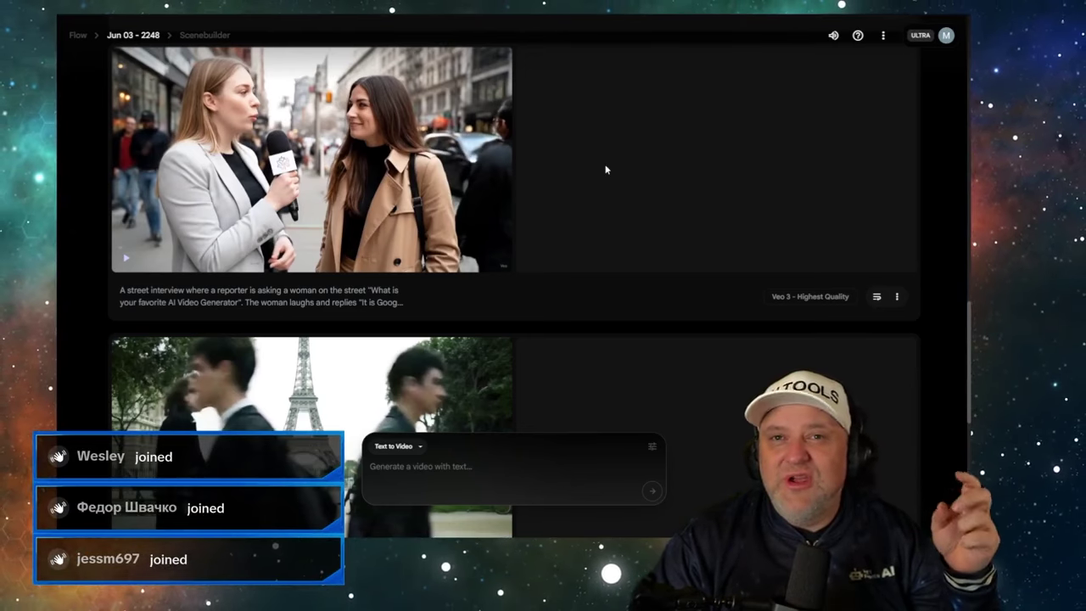
scroll(556, 229, up, 4)
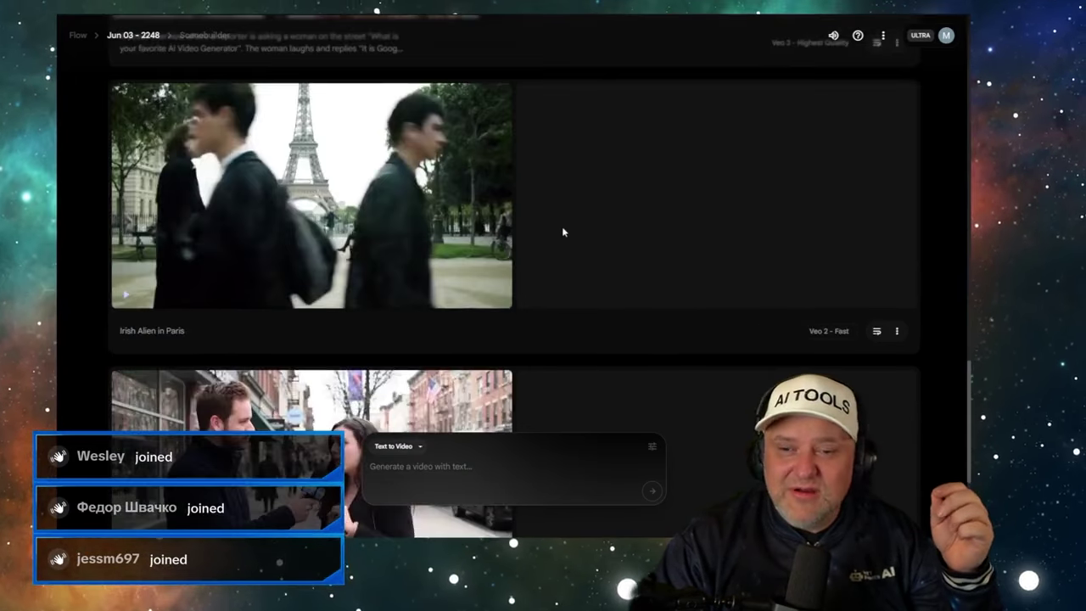
scroll(561, 230, down, 4)
scroll(562, 229, up, 2)
scroll(534, 230, down, 1)
mouse_move(366, 224)
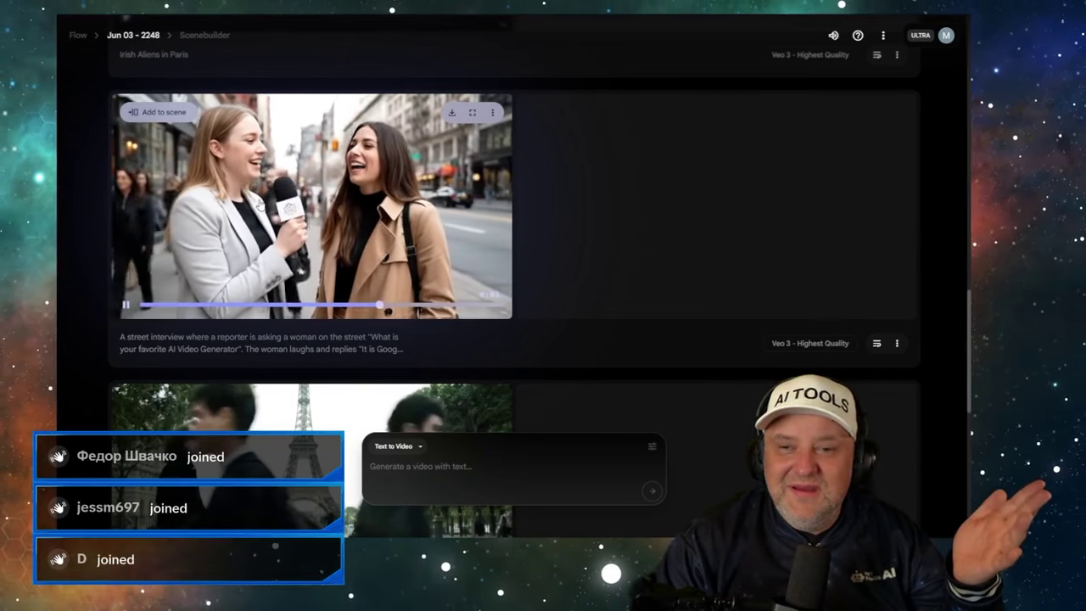
click(325, 253)
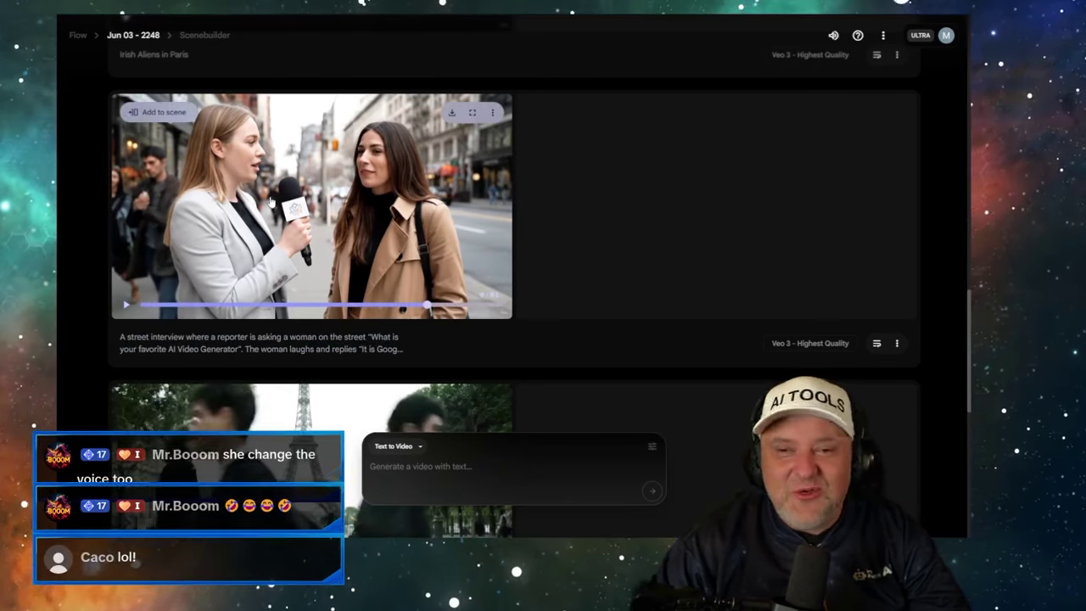
scroll(268, 229, up, 1)
scroll(264, 253, down, 2)
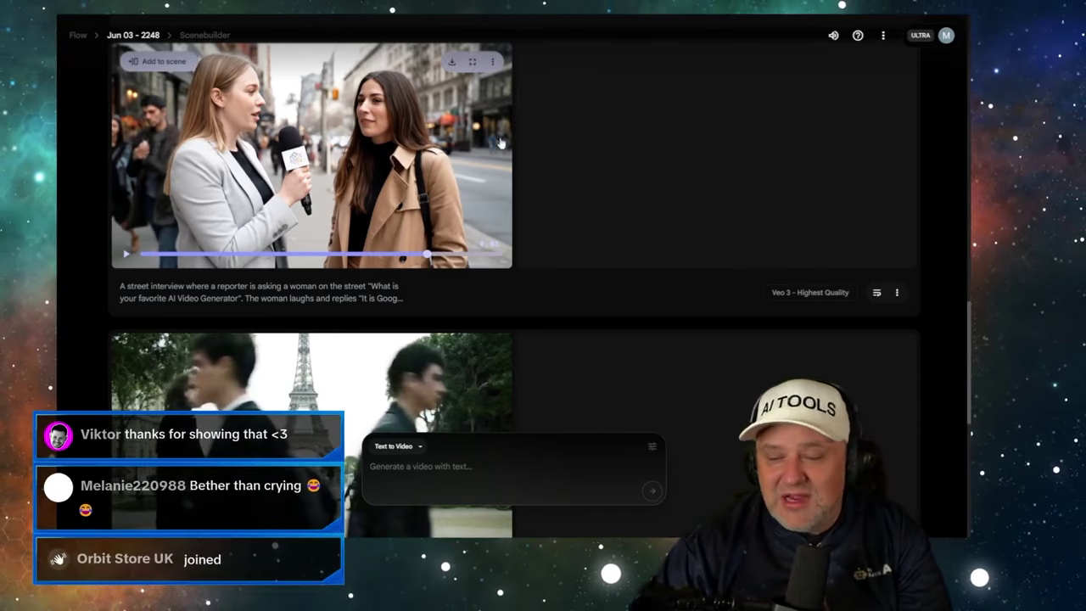
- Play the Veo 3 clip of kilted aliens beneath a UFO in Paris, pausing once and resuming
scroll(570, 170, up, 5)
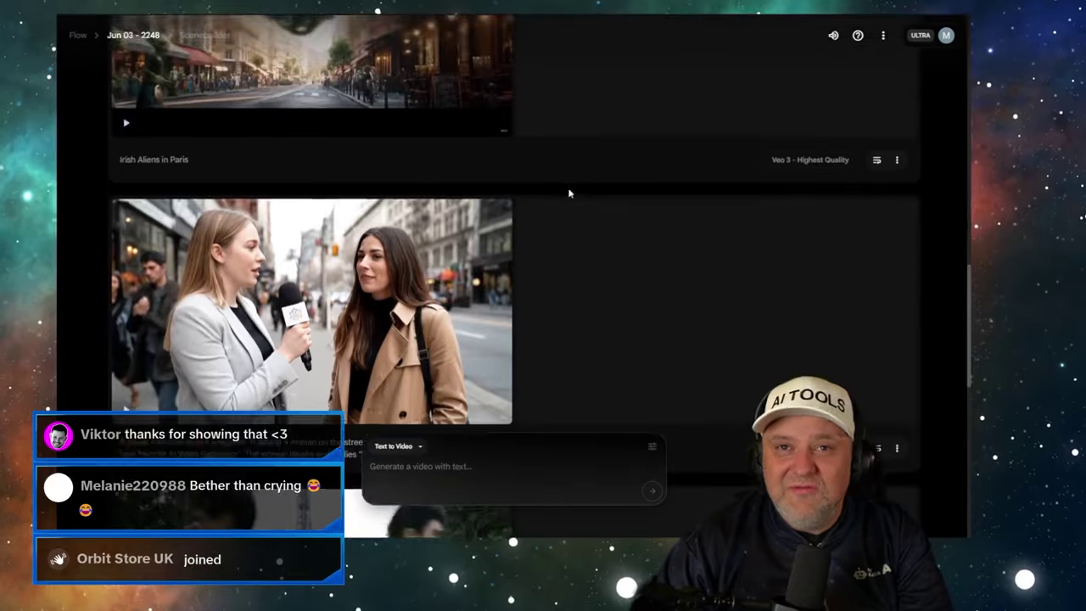
scroll(565, 195, down, 1)
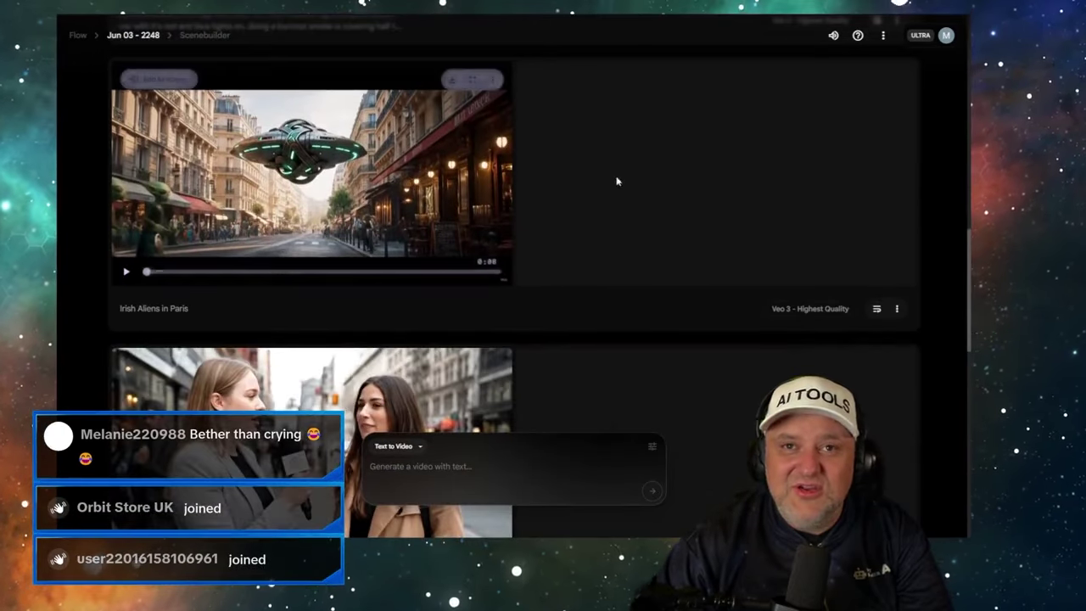
click(125, 274)
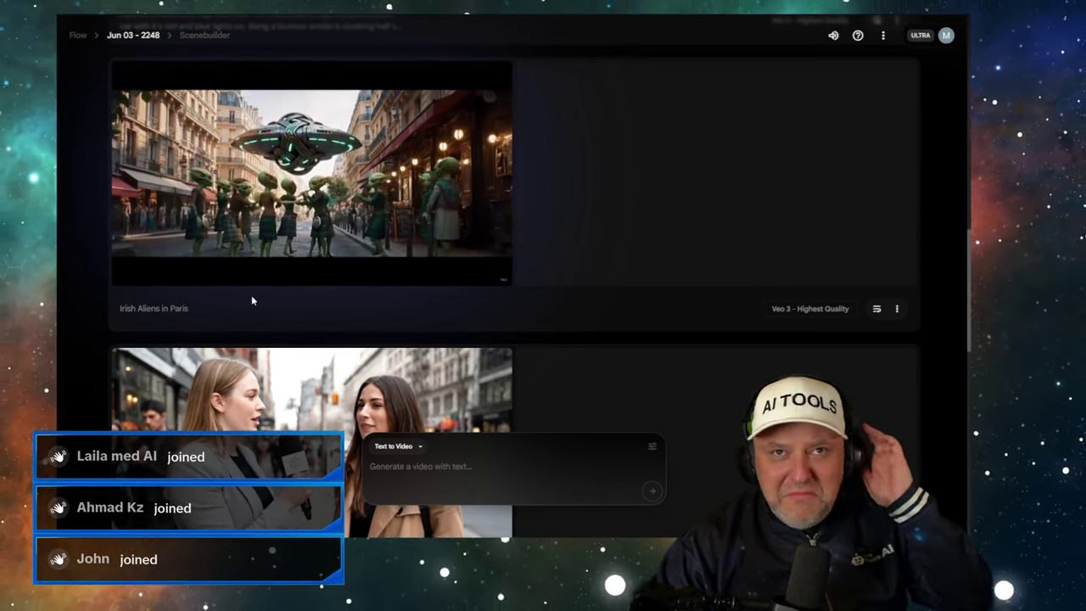
mouse_move(210, 261)
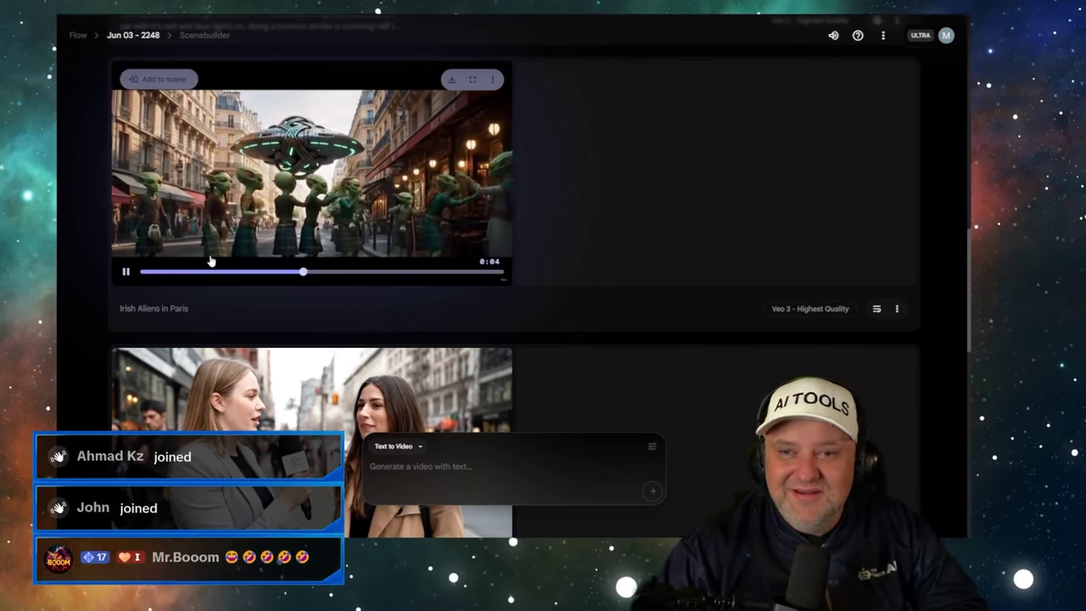
click(126, 272)
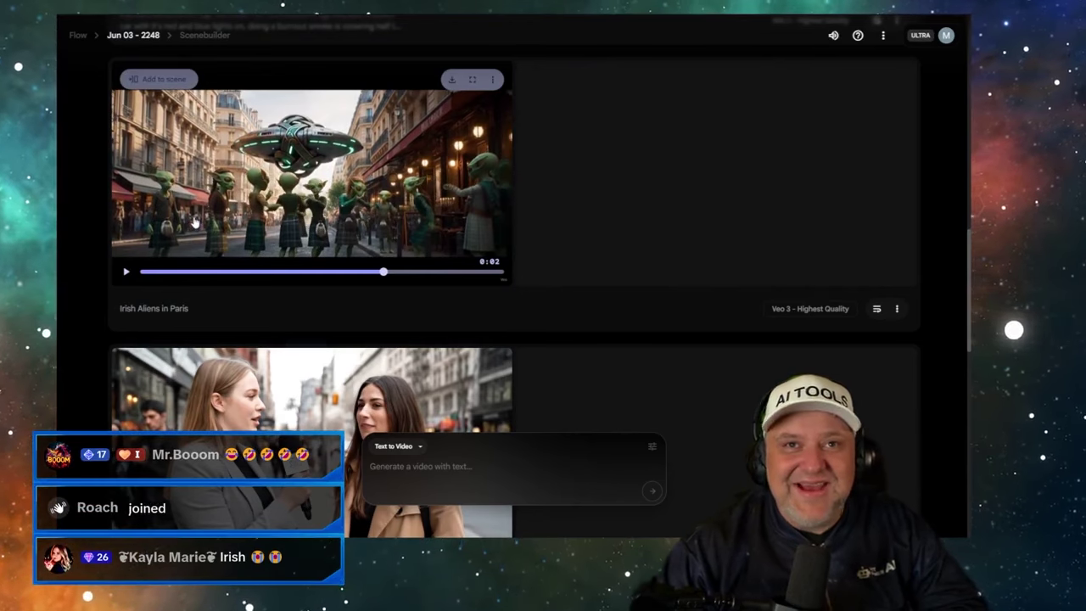
click(404, 220)
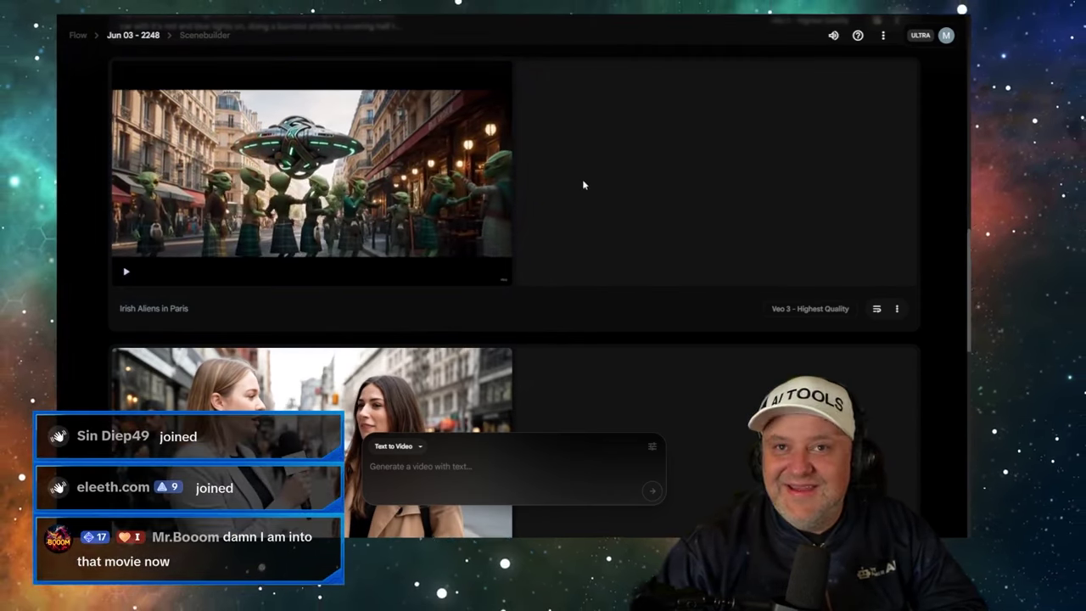
- Expand and play the New Zealand police-car burnout clip, then select its full prompt
scroll(583, 183, up, 5)
scroll(580, 187, down, 2)
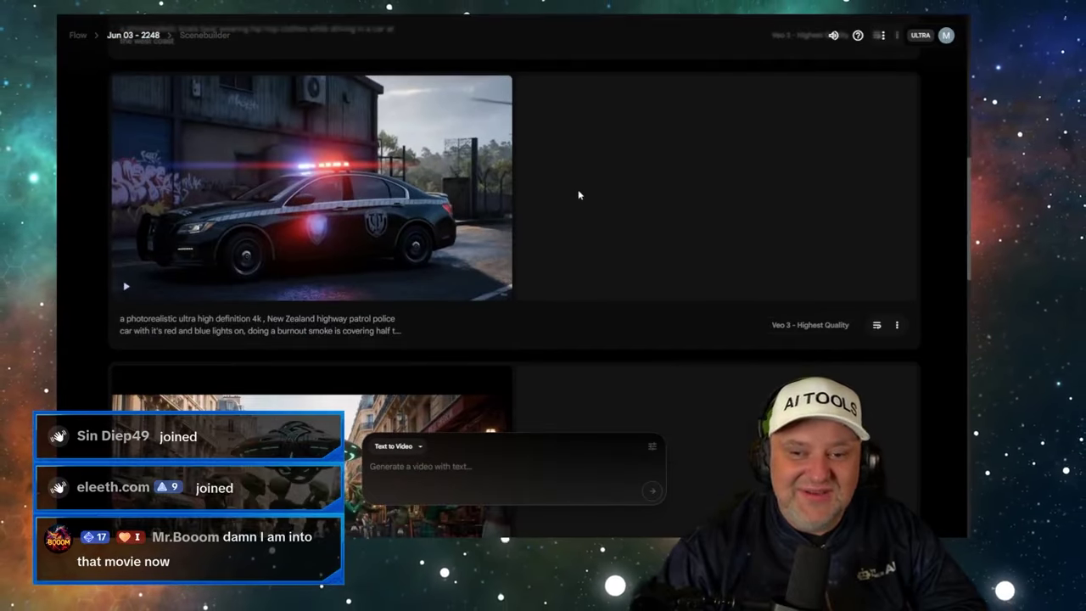
mouse_move(321, 238)
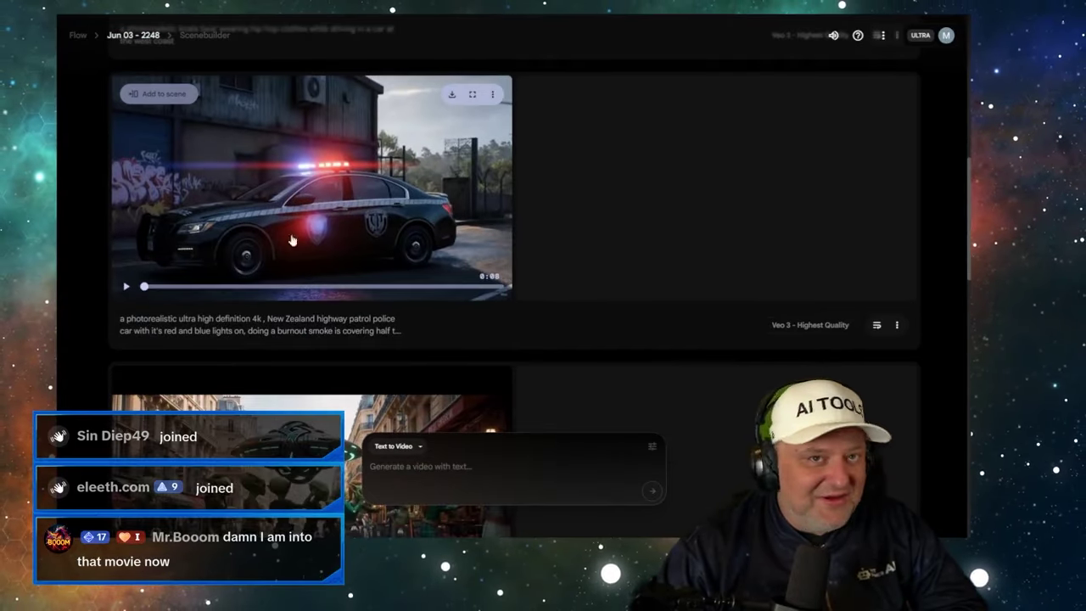
scroll(153, 265, down, 1)
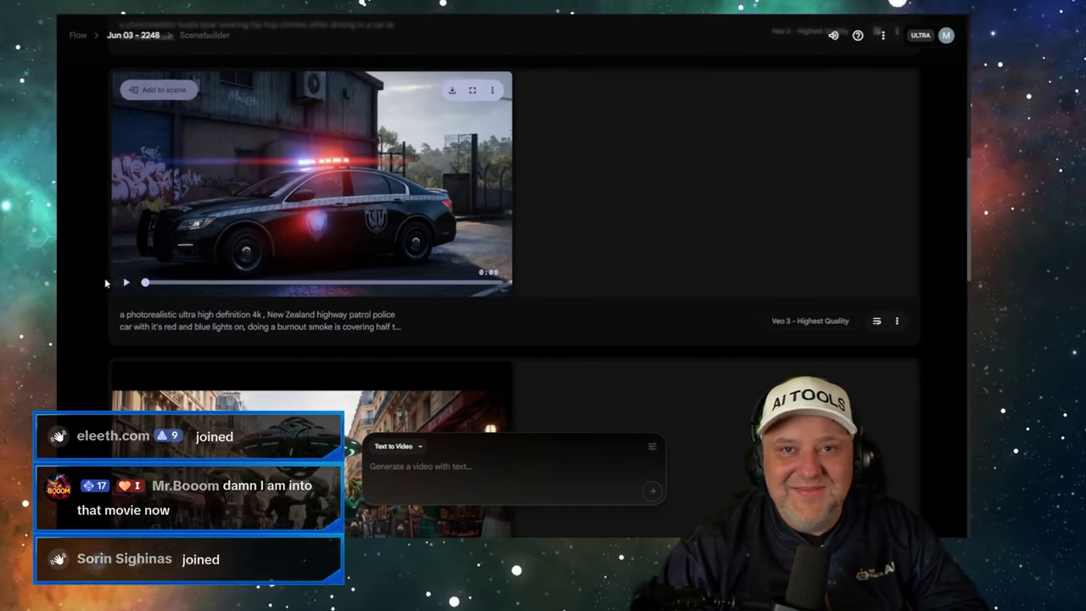
scroll(123, 287, up, 1)
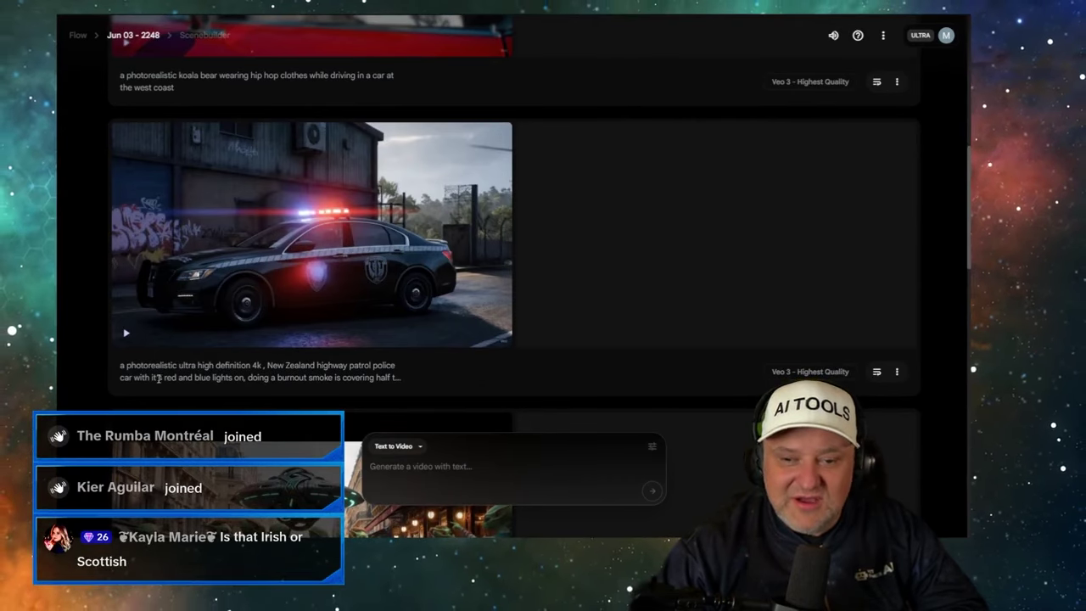
click(356, 370)
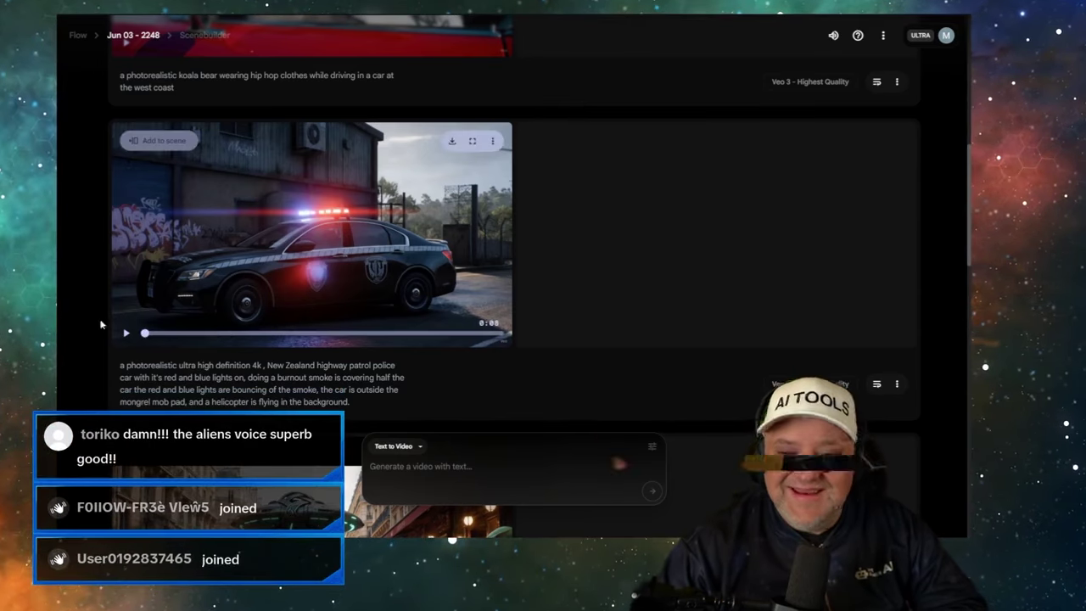
click(126, 337)
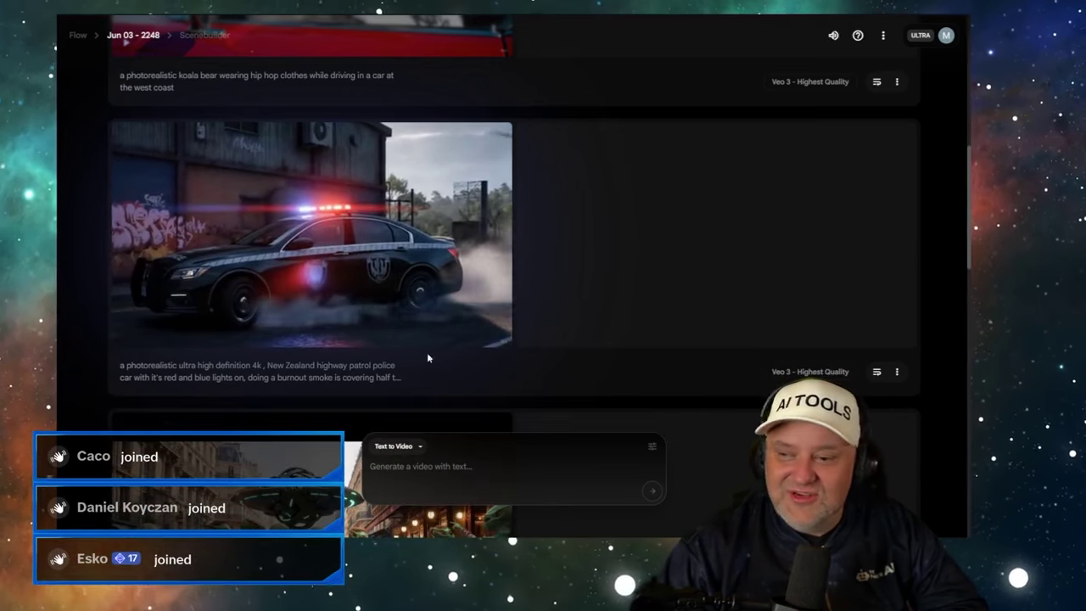
click(492, 140)
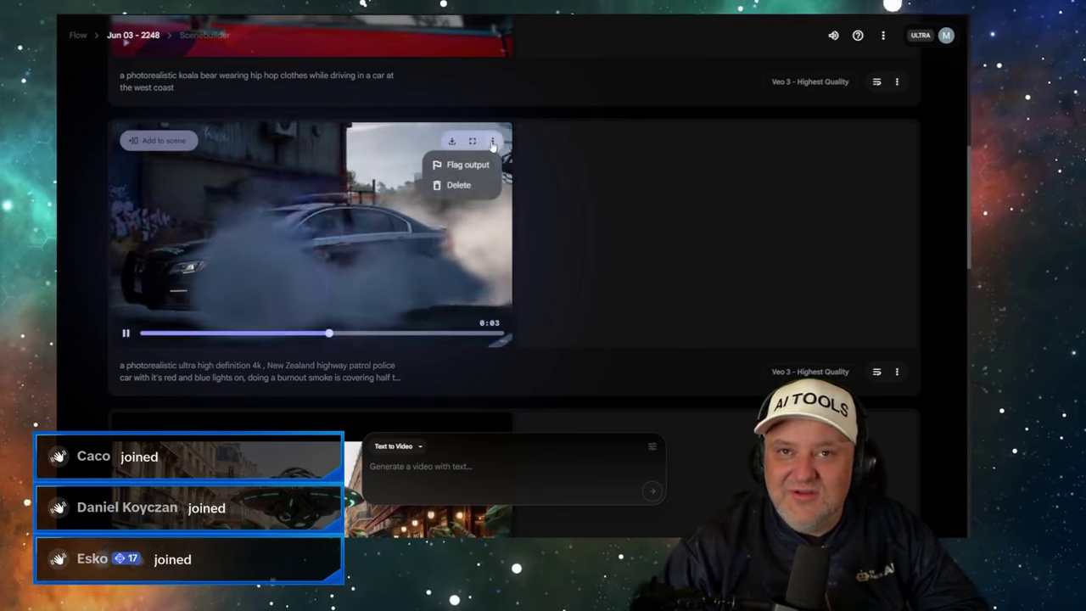
triple_click(233, 366)
key(ctrl+c)
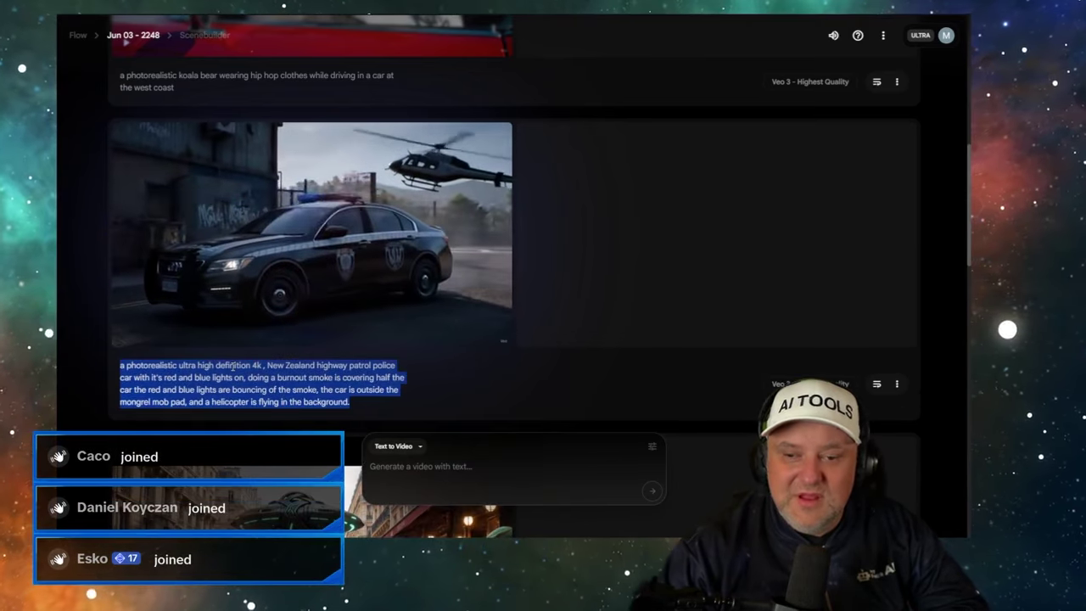
- In Kling Text to Video, replace the prompt with the police-car burnout prompt and generate it
key(ctrl+Tab)
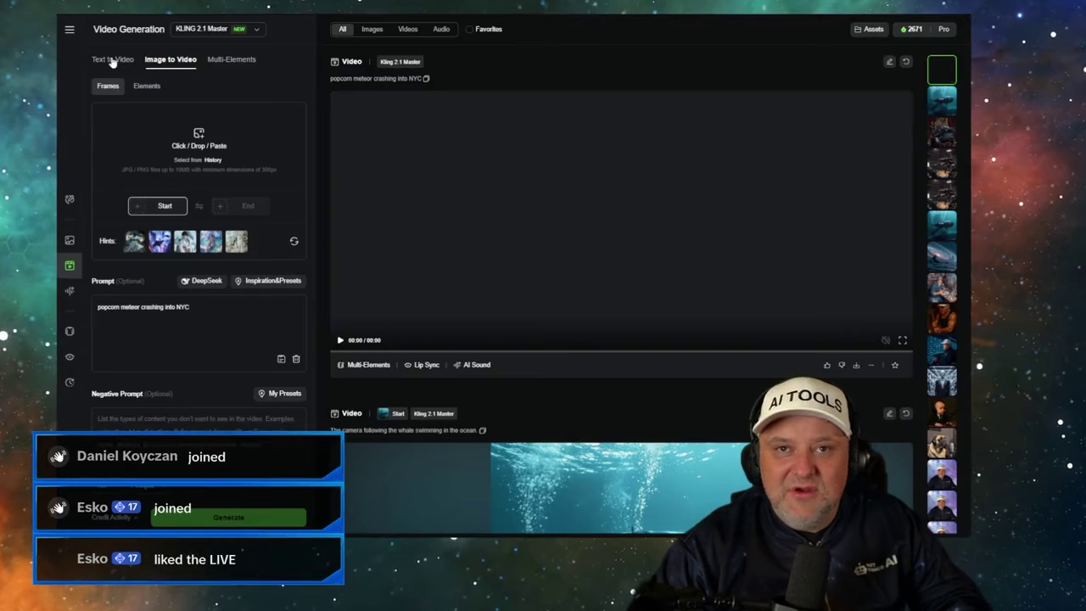
click(115, 60)
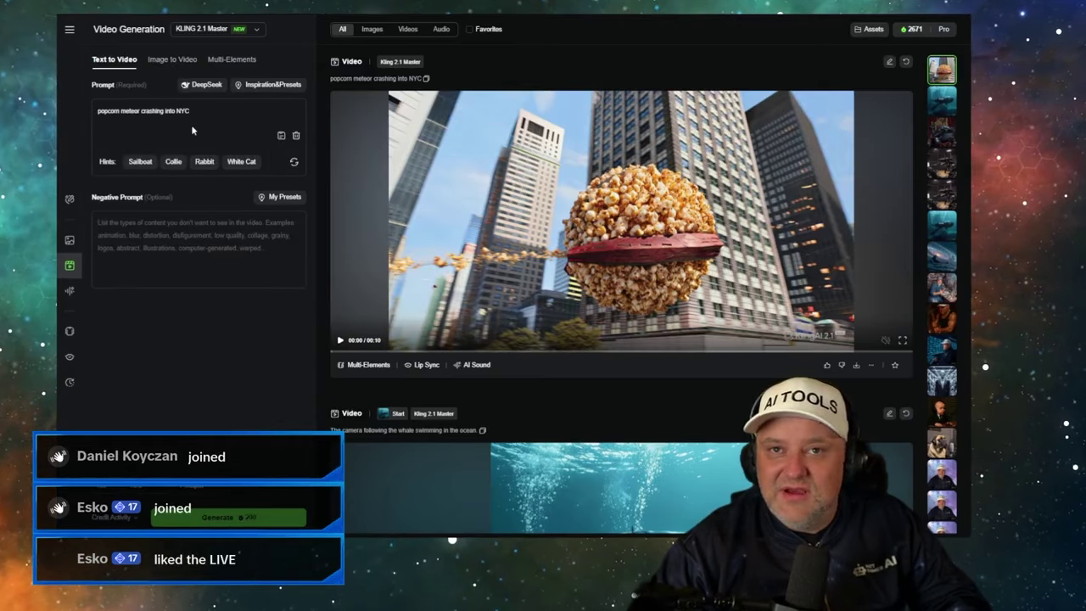
click(192, 128)
key(ctrl+a)
key(ctrl+v)
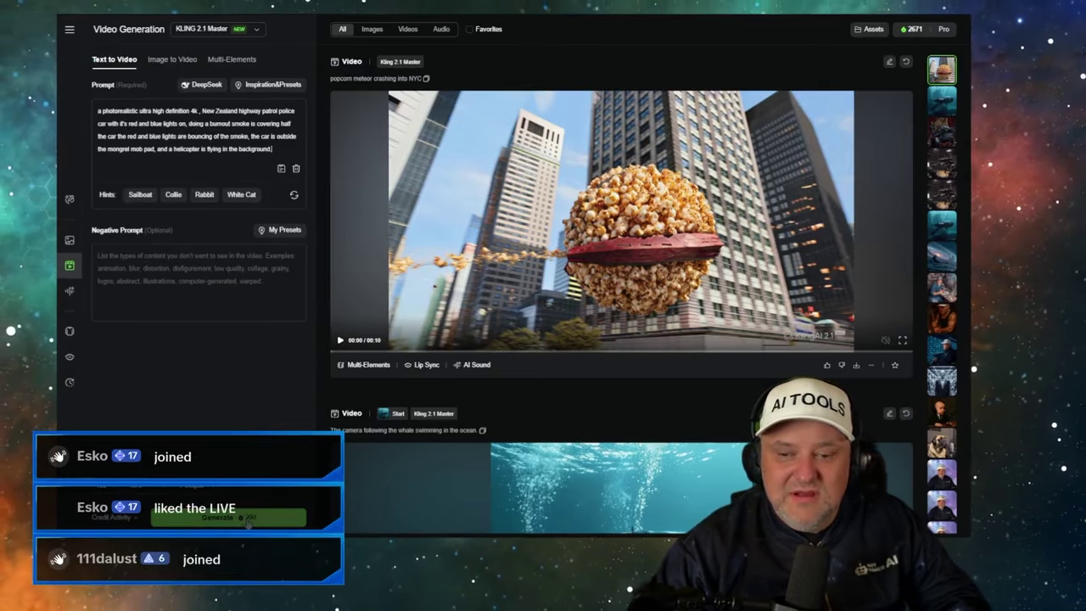
click(248, 524)
- Replay the popcorn meteor clip and start adding AI sound to it
click(515, 235)
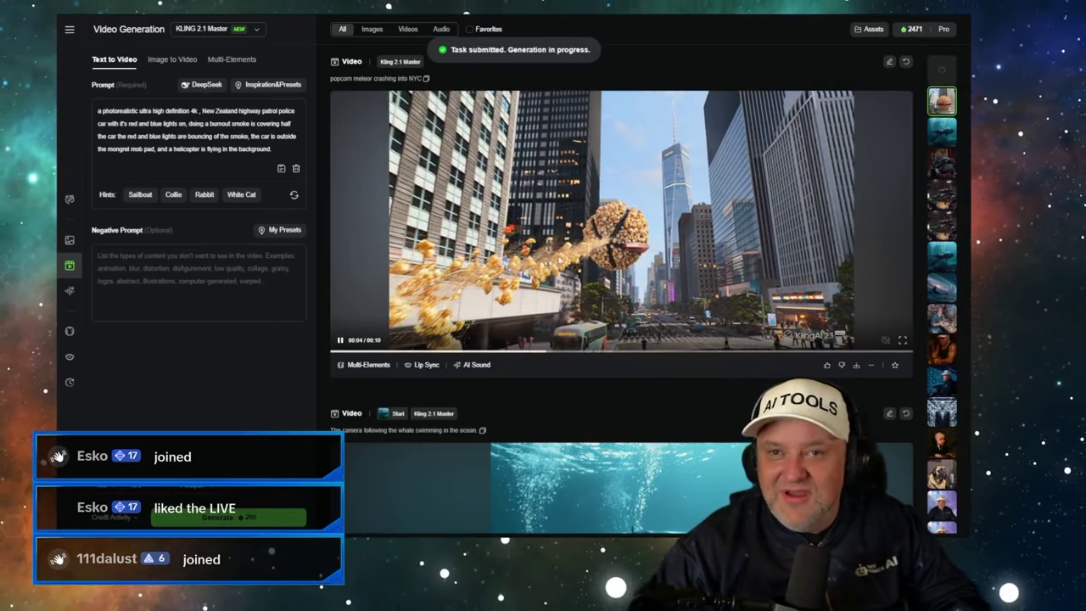
click(533, 264)
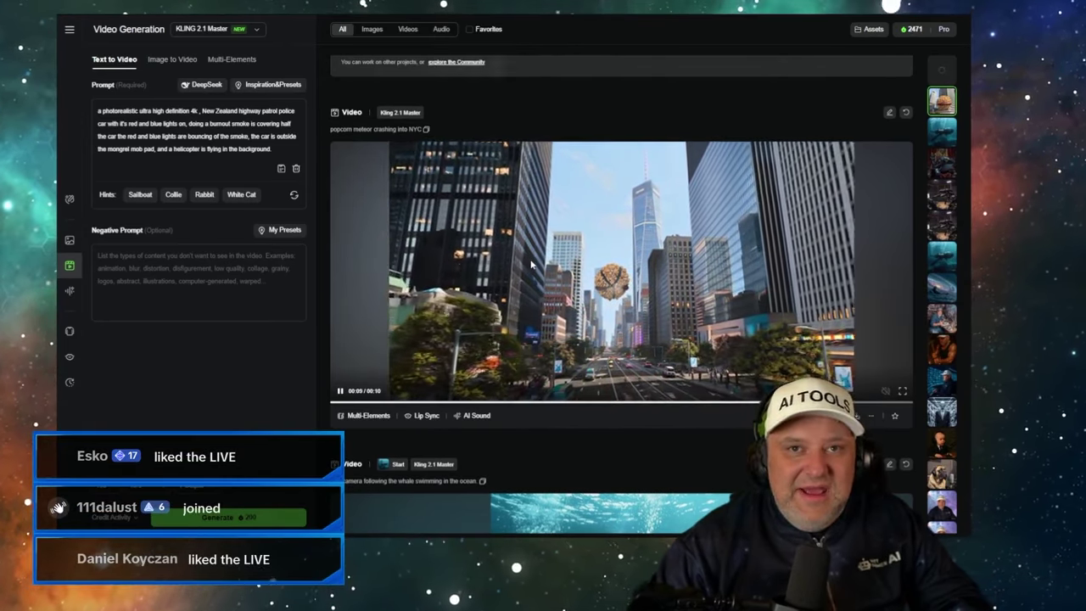
key(ctrl+Tab)
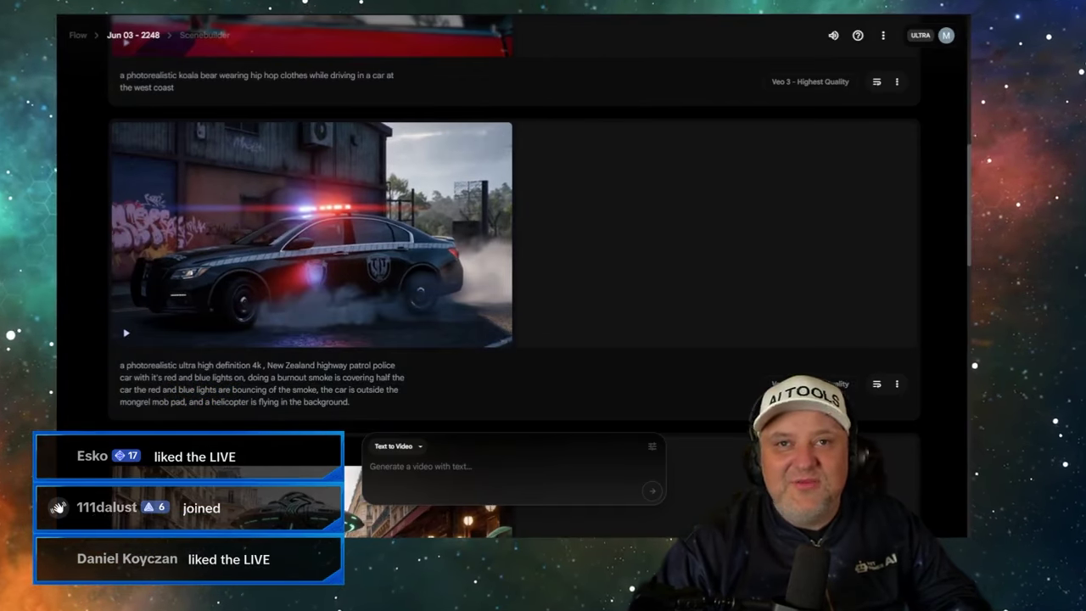
key(ctrl+Tab)
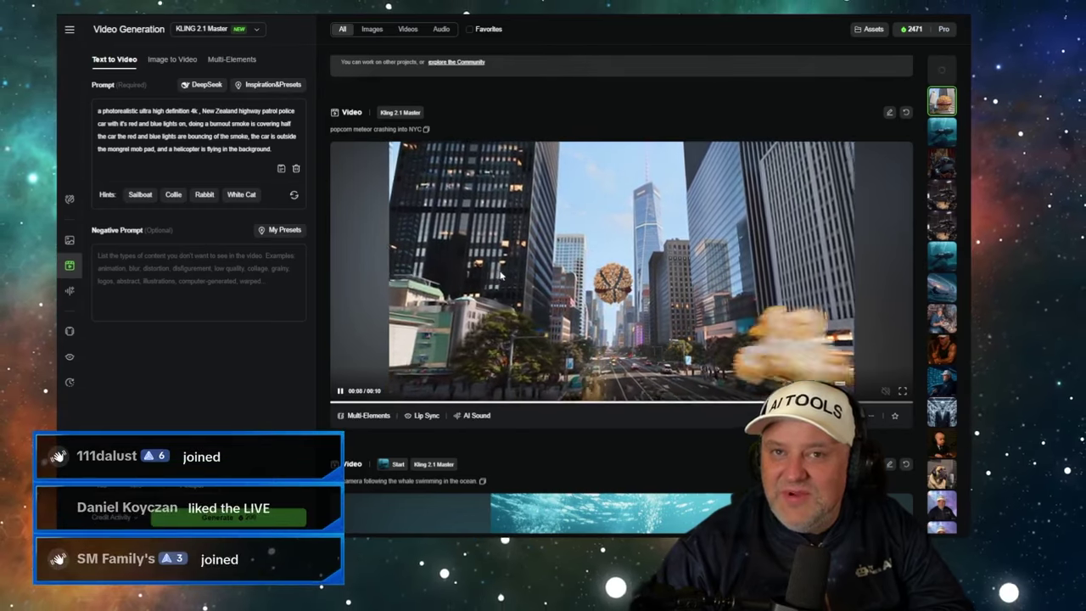
click(476, 416)
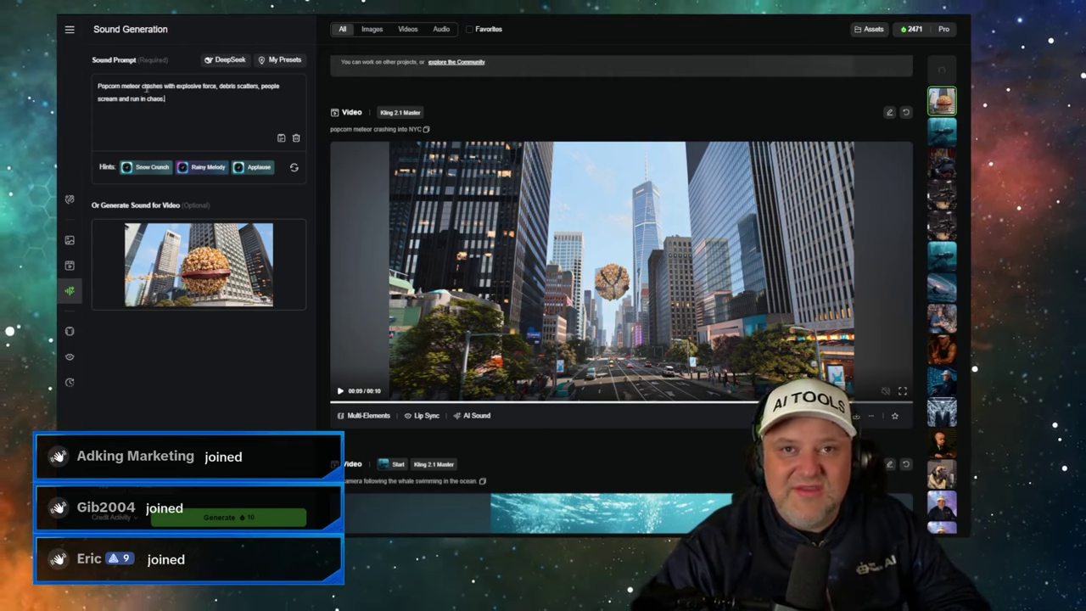
- Replace the old sound prompt text after 'Popcorn meteor' with a rocket-sound fly-by description
drag(186, 96, 165, 85)
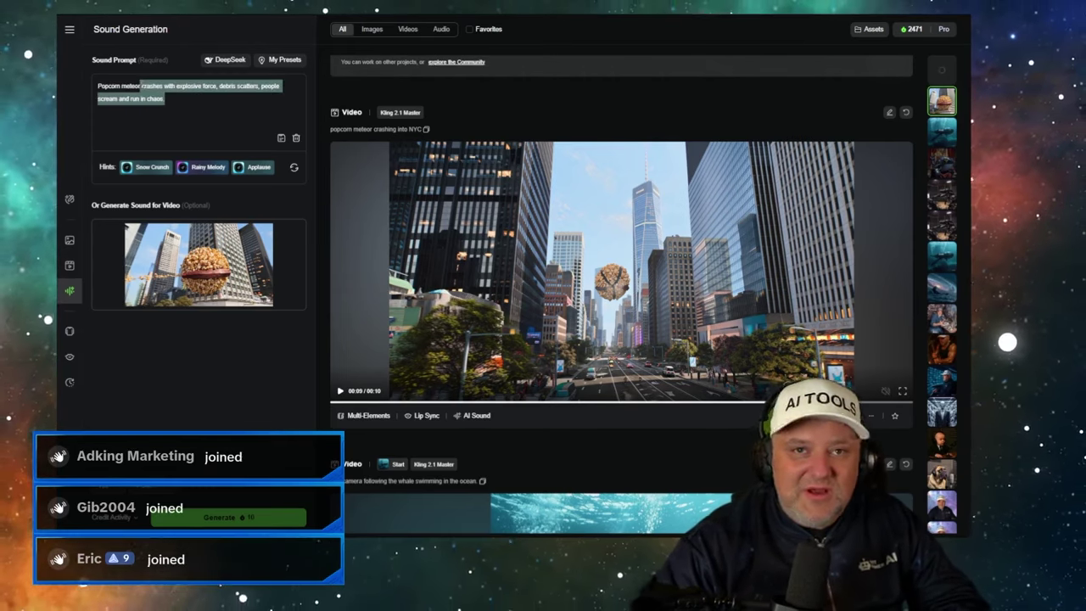
key(BackSpace)
key(BackSpace)
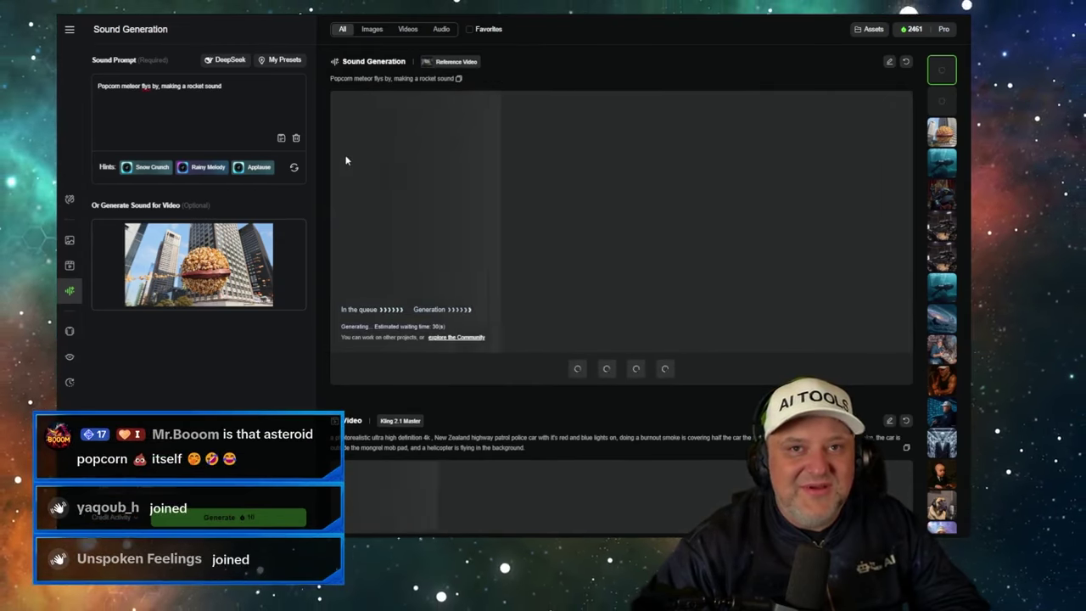
scroll(372, 193, down, 4)
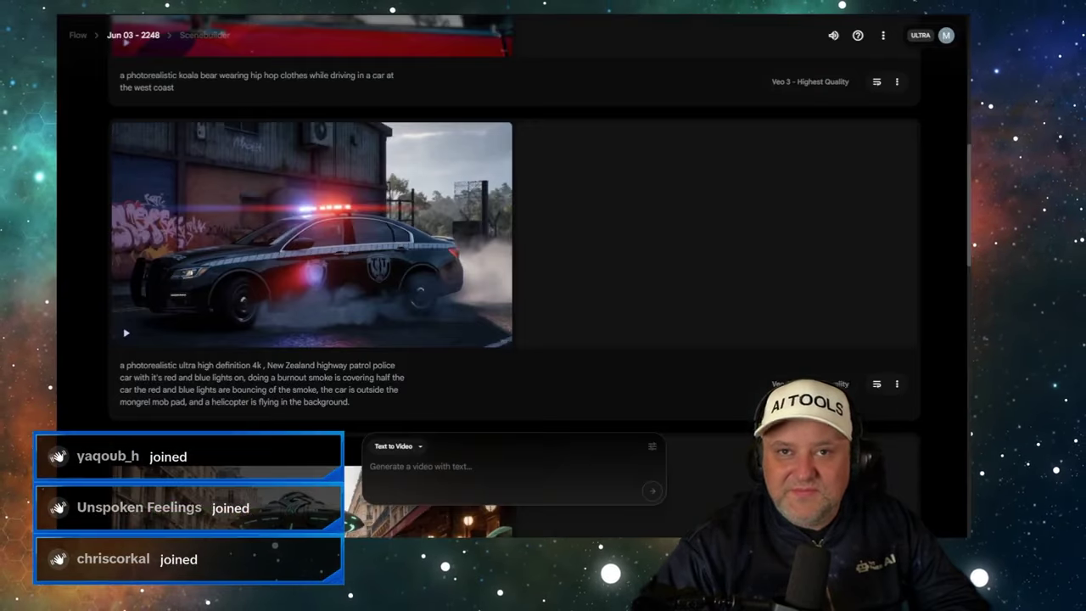
- Play, then pause, the clip of the koala driving in hip hop clothes
scroll(344, 208, up, 4)
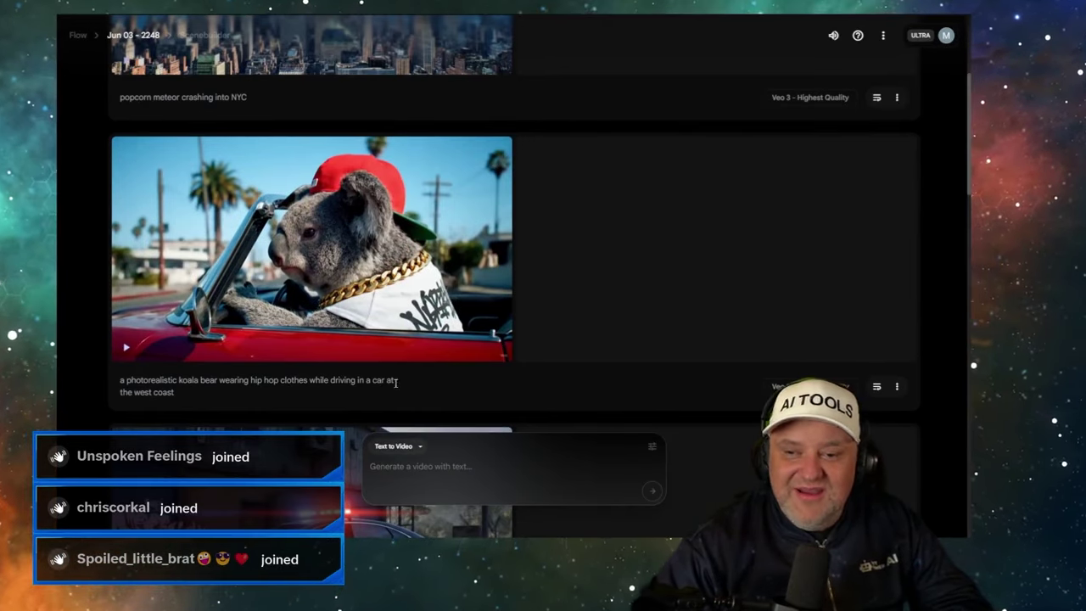
mouse_move(123, 349)
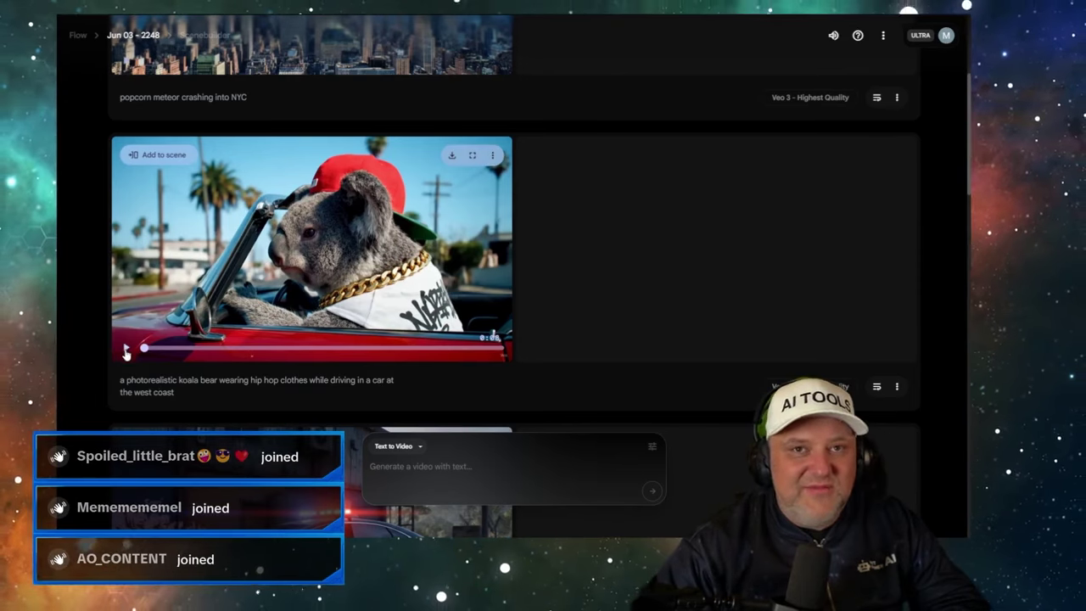
click(125, 352)
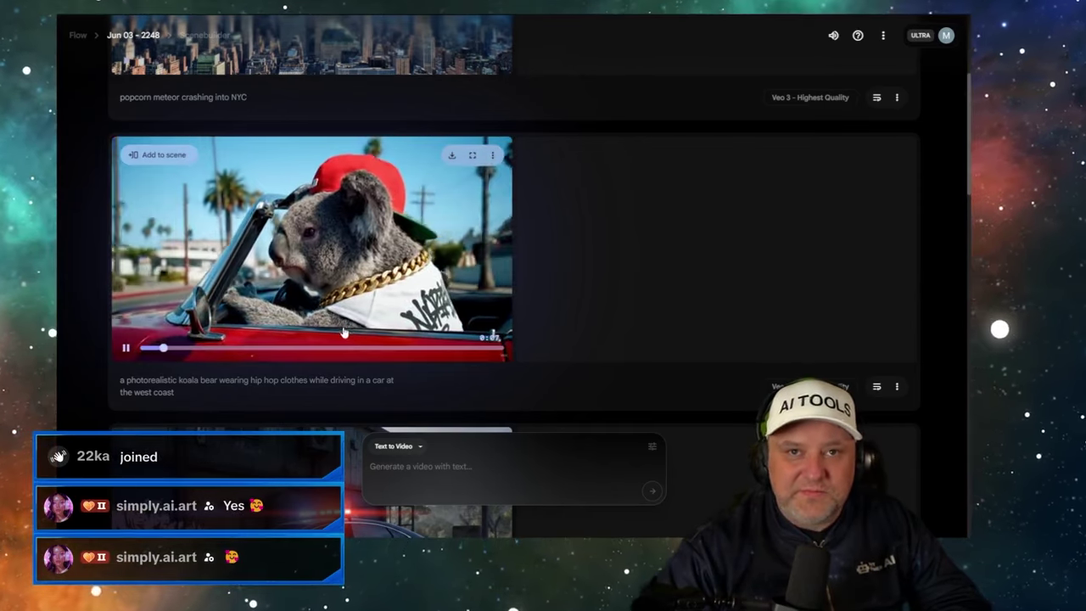
click(126, 349)
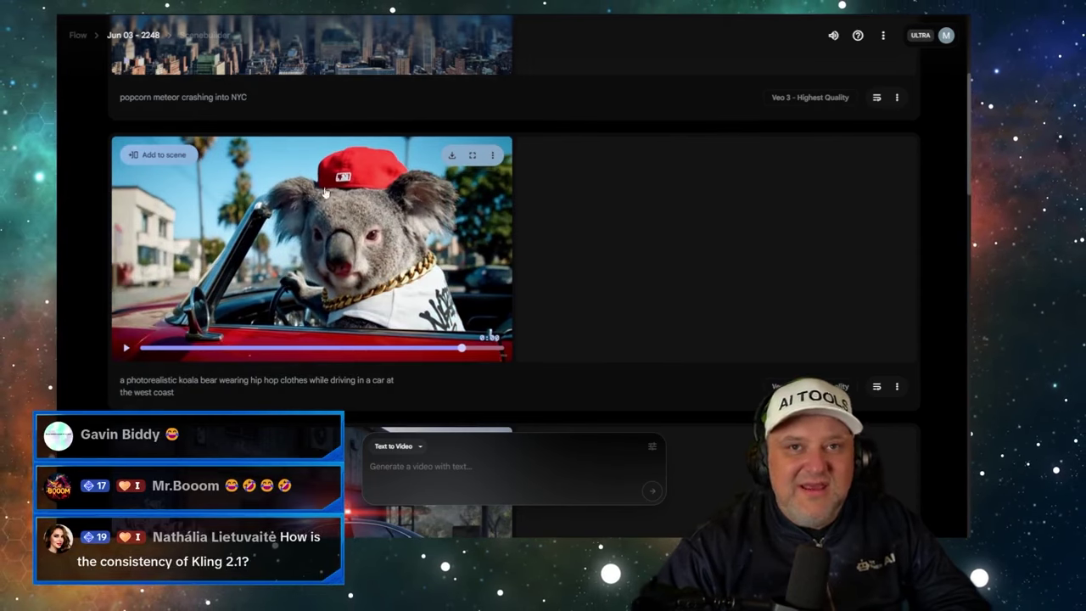
- Scroll to the top of the Flow clip list and preview the popcorn meteor NYC clip
scroll(280, 204, up, 3)
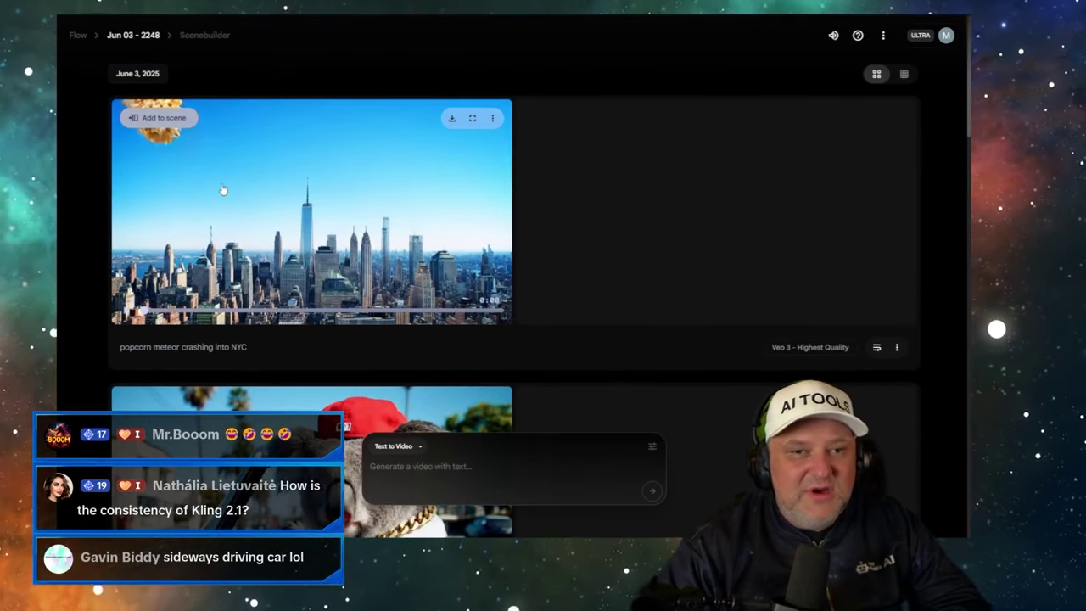
mouse_move(126, 315)
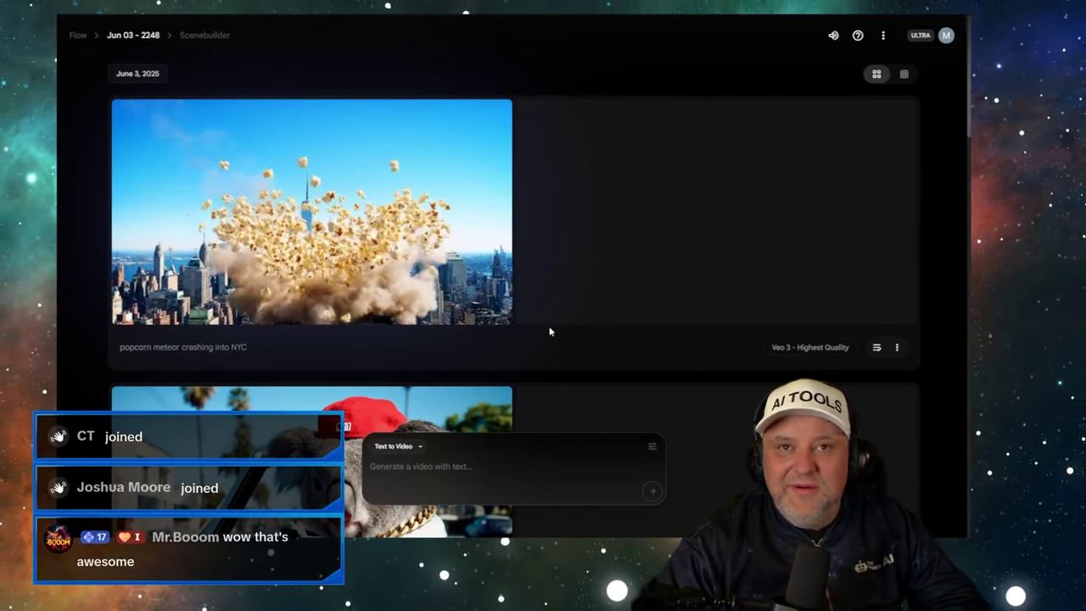
mouse_move(203, 314)
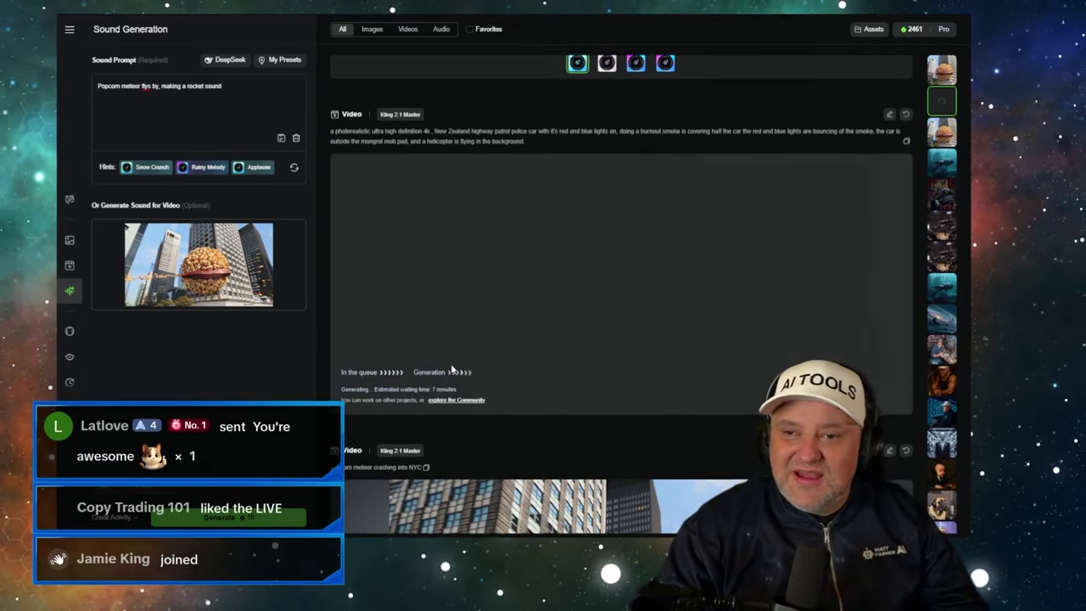
- Scroll the Kling feed to the popcorn meteor NYC video, then return to Google Flow
scroll(459, 373, down, 4)
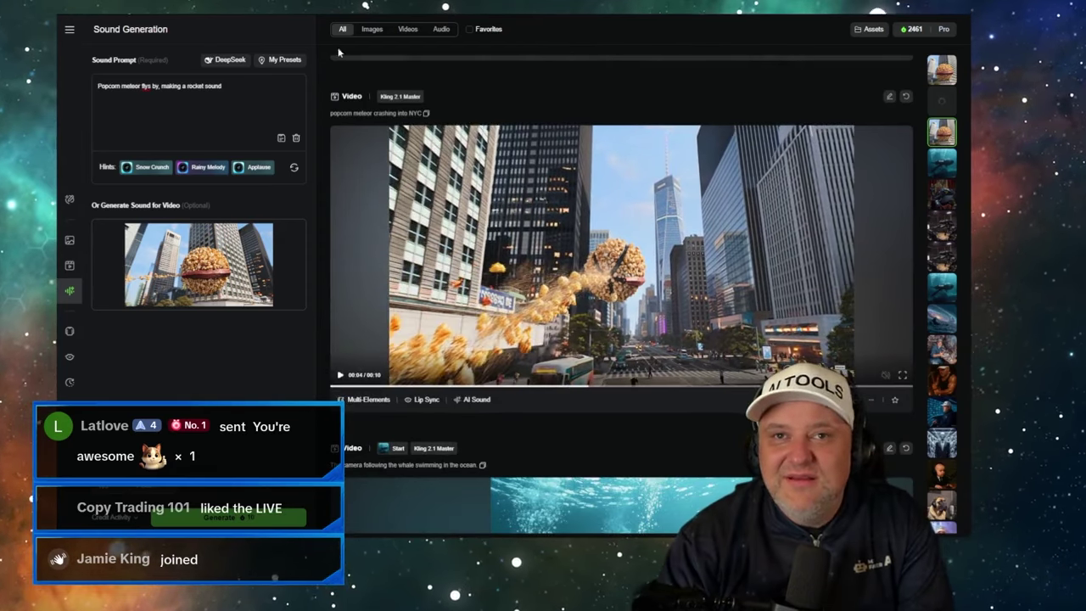
key(ctrl+Tab)
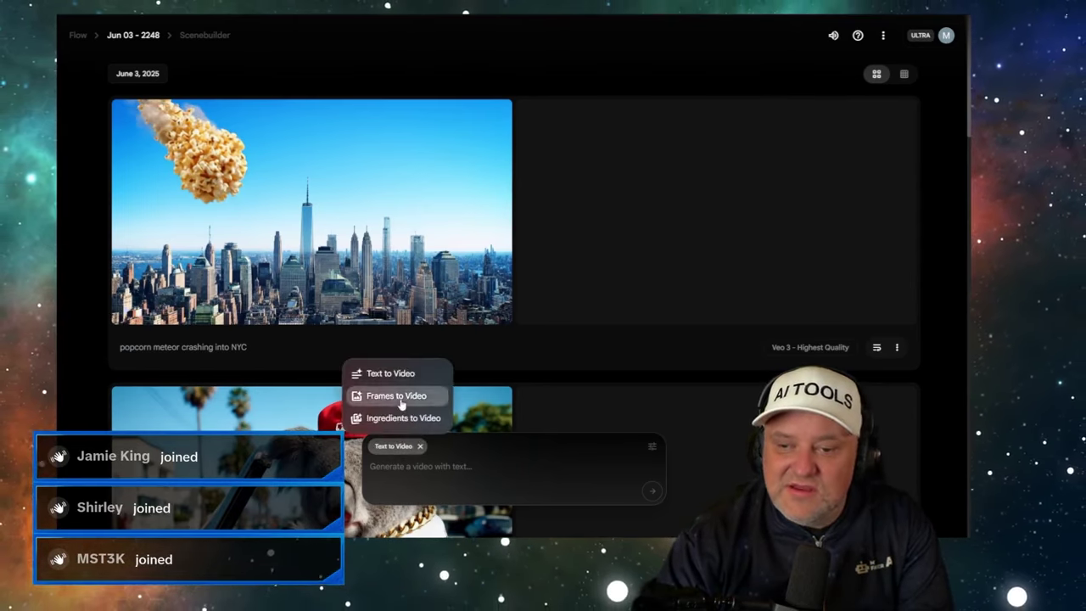
- Switch to Frames to Video and use the man's photo as the first frame
click(399, 396)
click(385, 492)
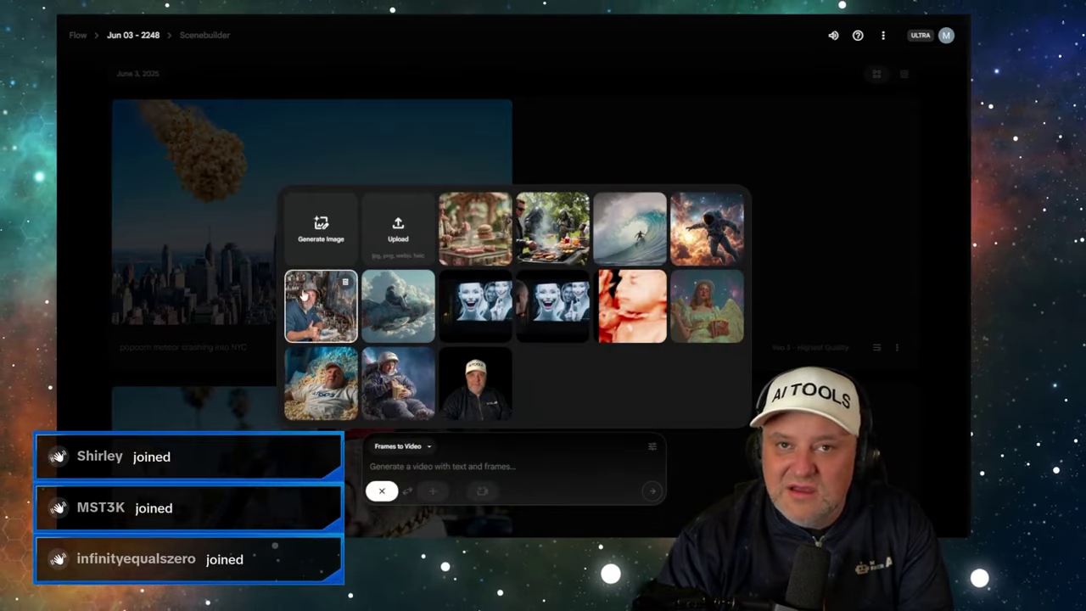
click(304, 314)
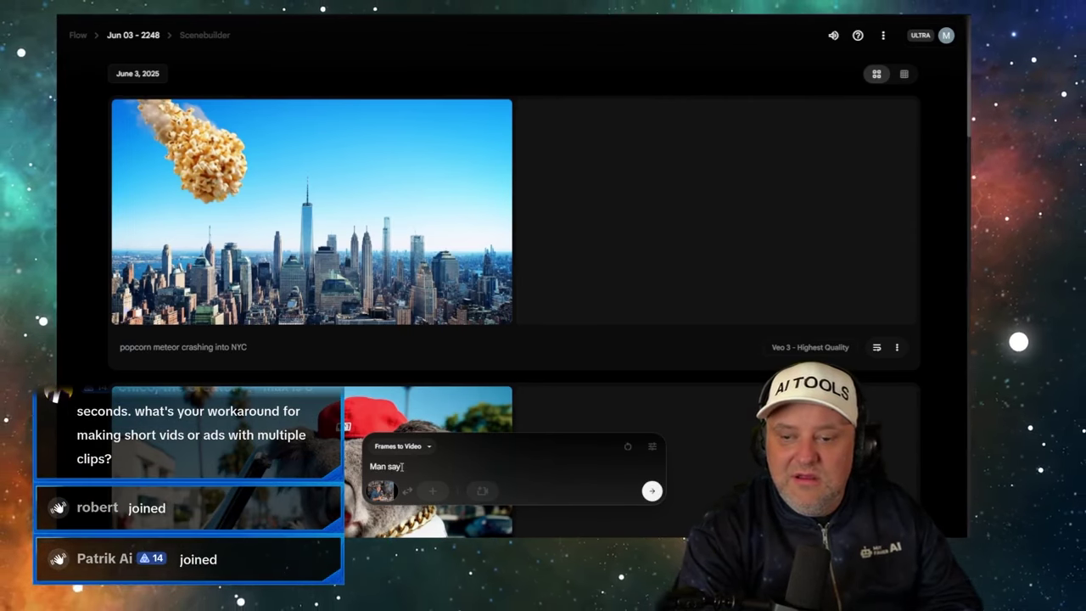
- Prompt the man saying "What up gang, its your boy" plus his name, and generate
text(aying "Wat up gang, its your boy, P)
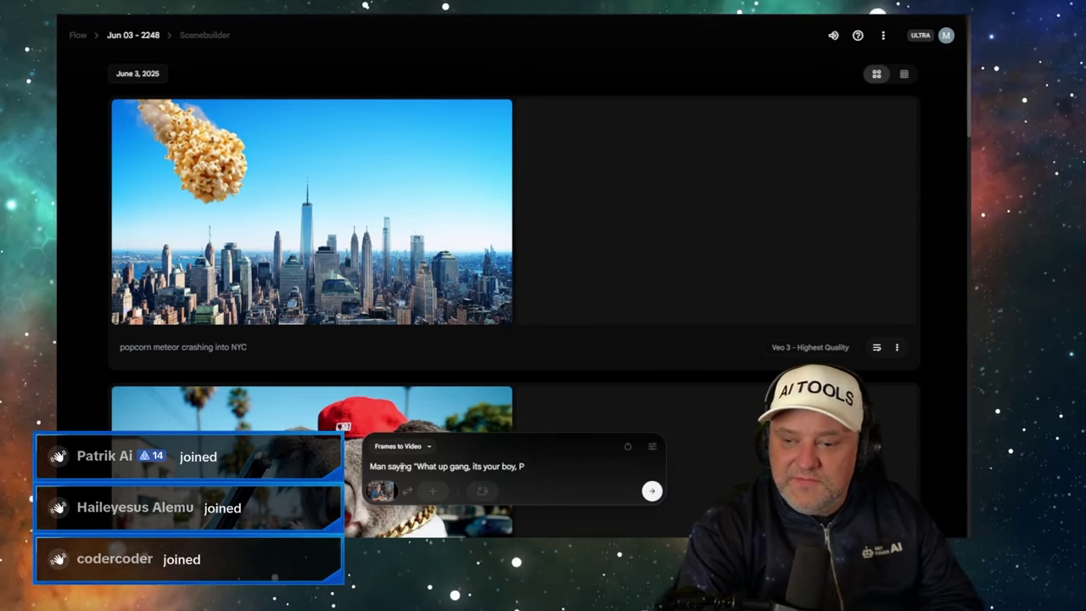
key(BackSpace)
key(BackSpace)
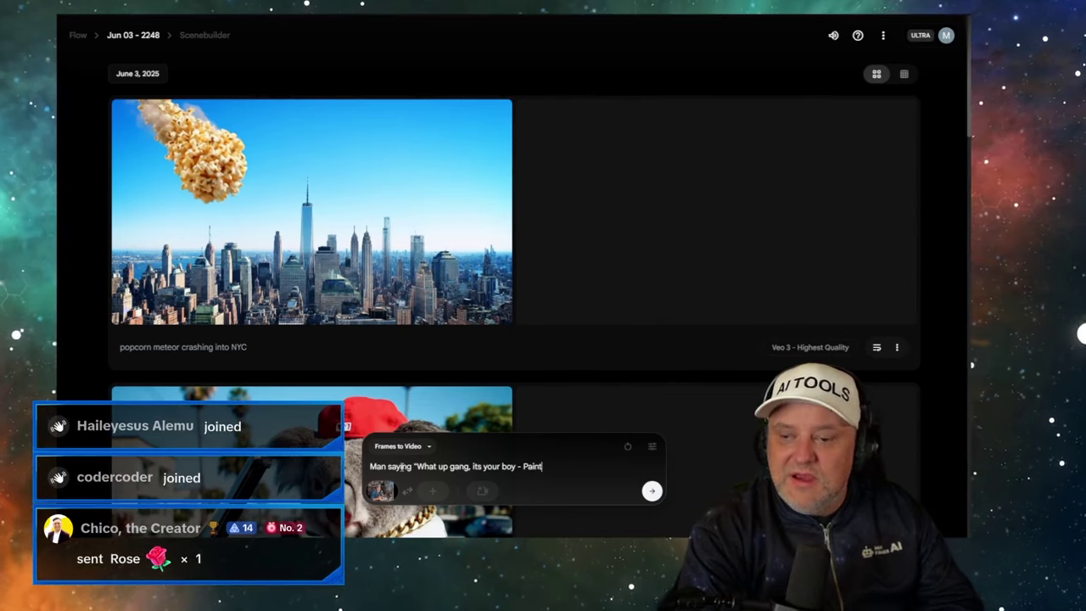
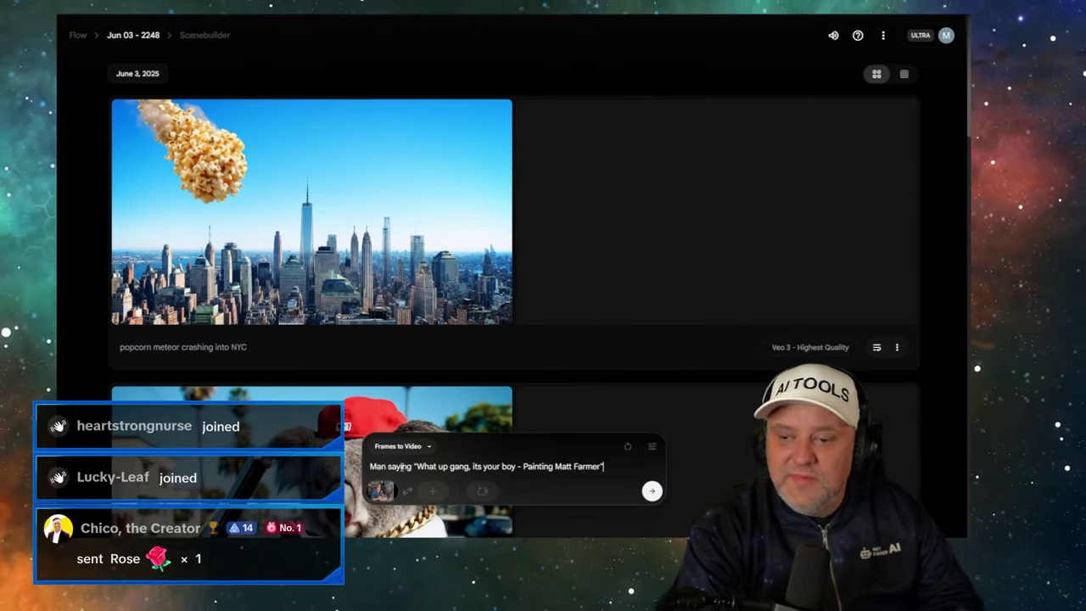
click(651, 492)
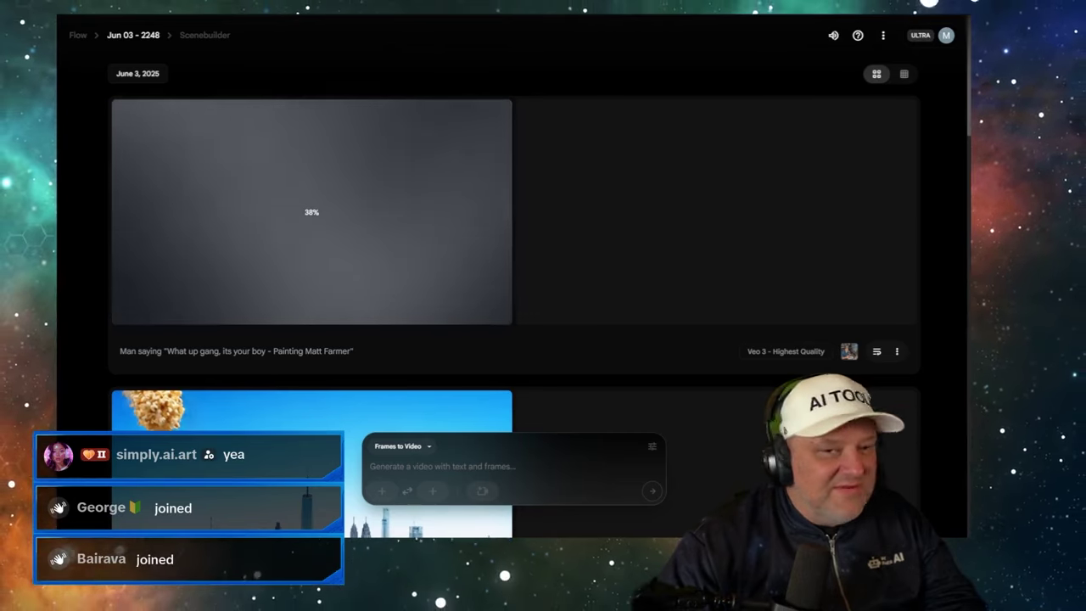
- Set the cropped girls' image as the Frames to Video first frame
click(381, 490)
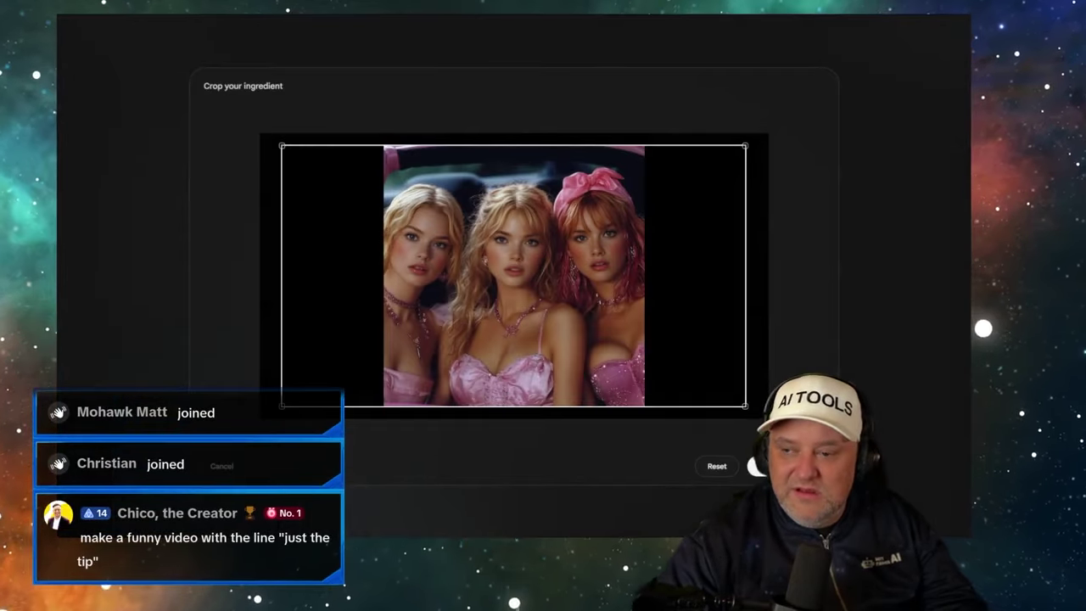
click(764, 466)
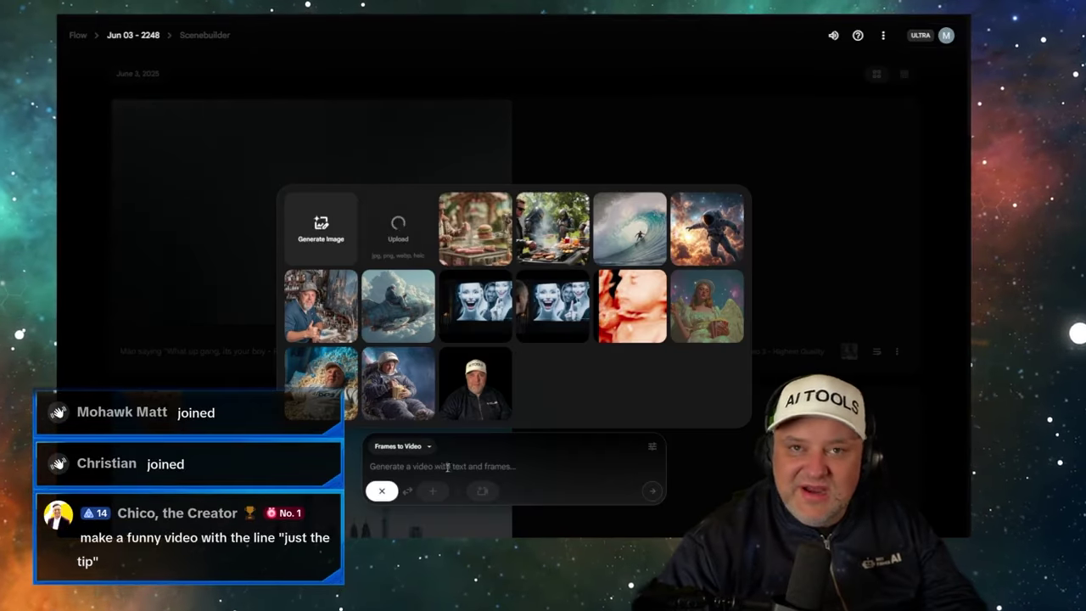
click(450, 466)
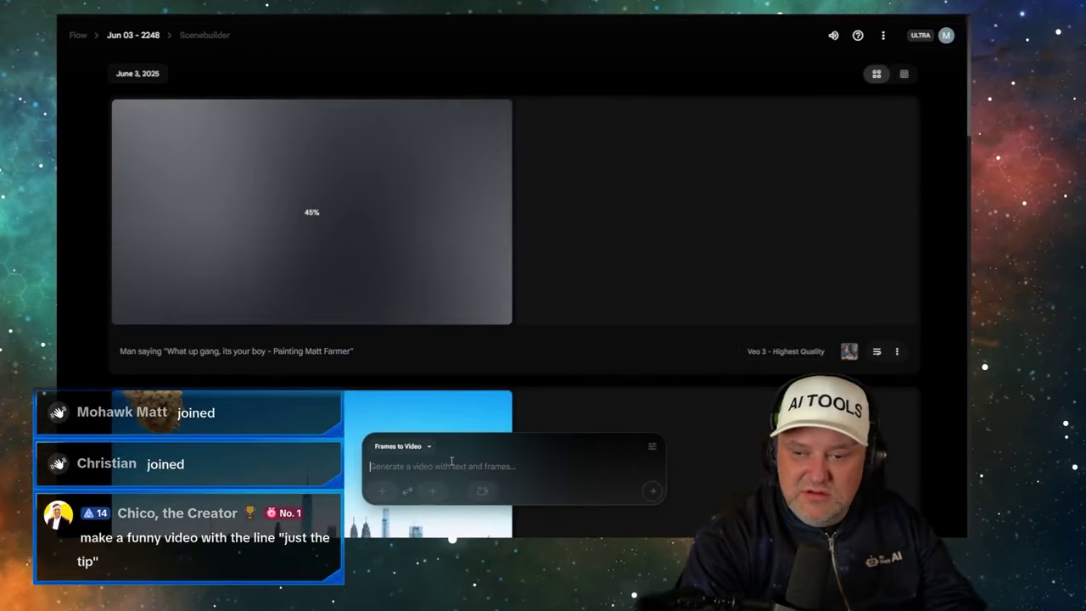
- Generate with the prompt: Girls in a car saying "Get in loser, we're going prompting"
text(Girl)
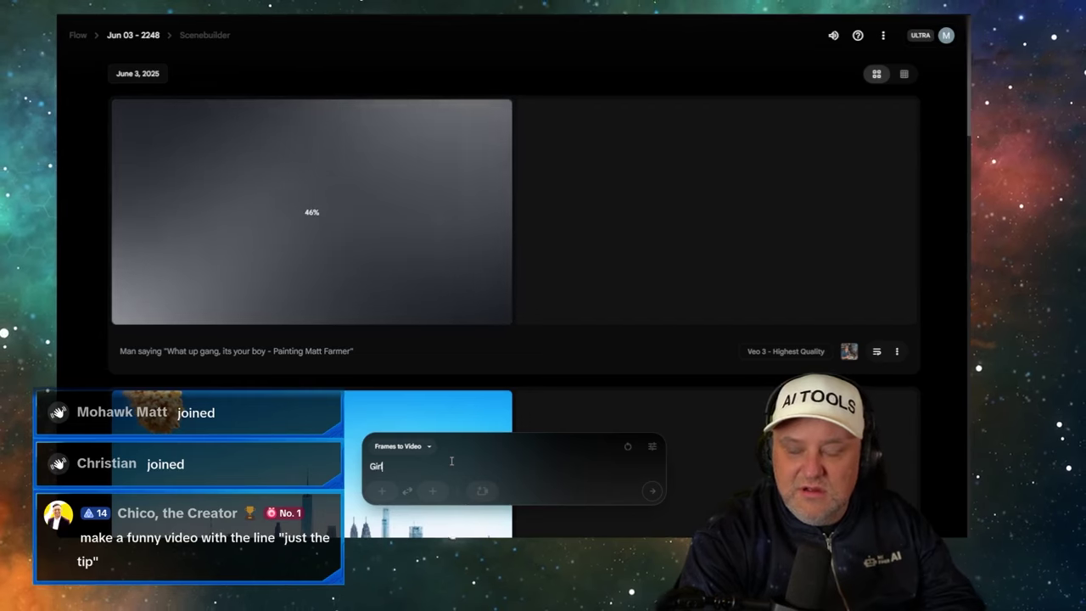
text(s in )
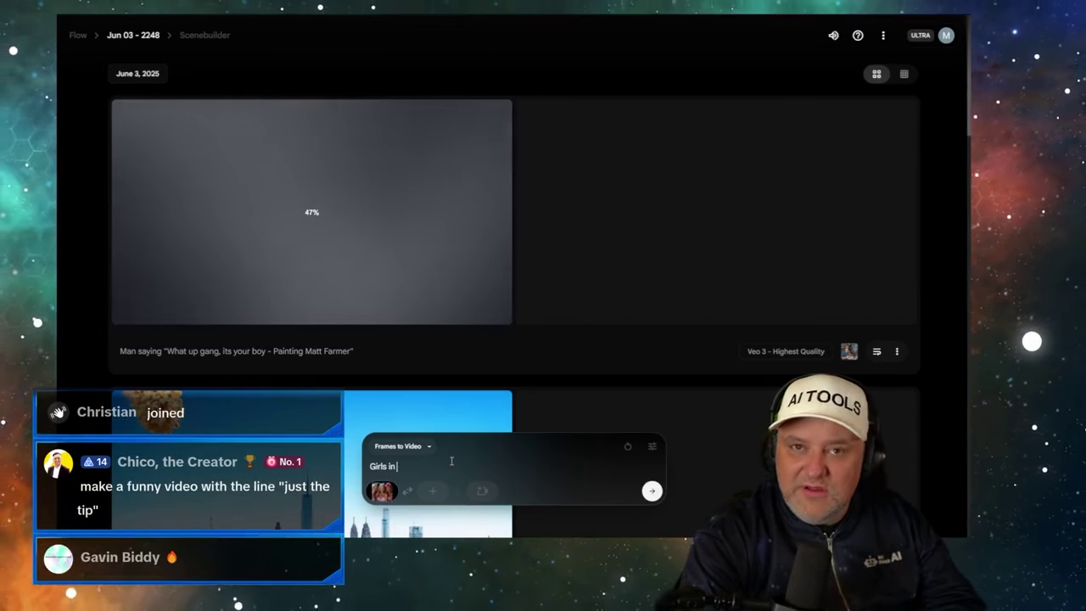
text(a car saying "G)
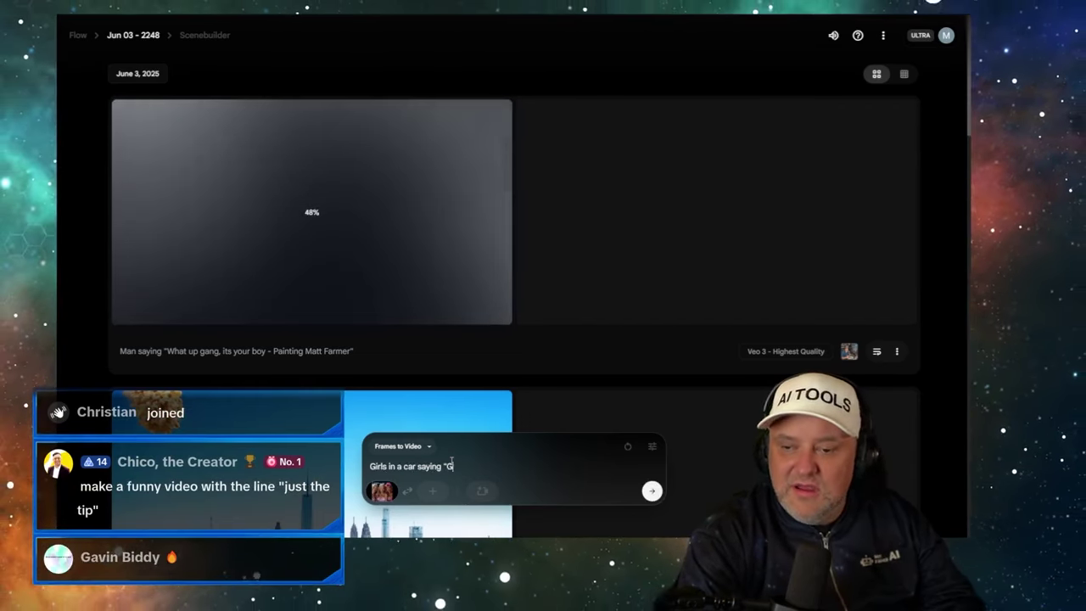
text(et in loser)
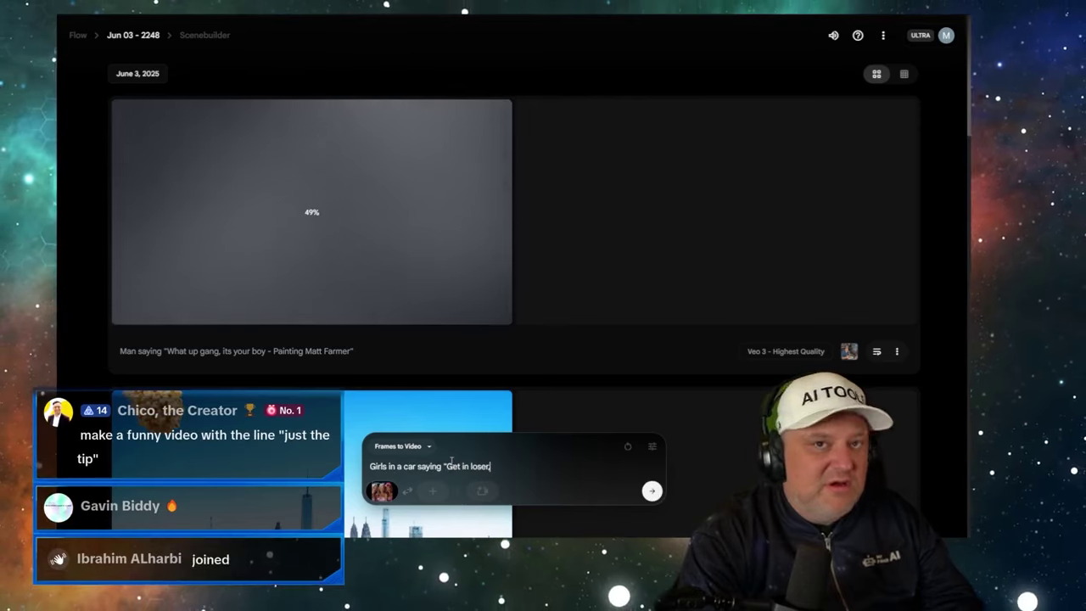
text(,)
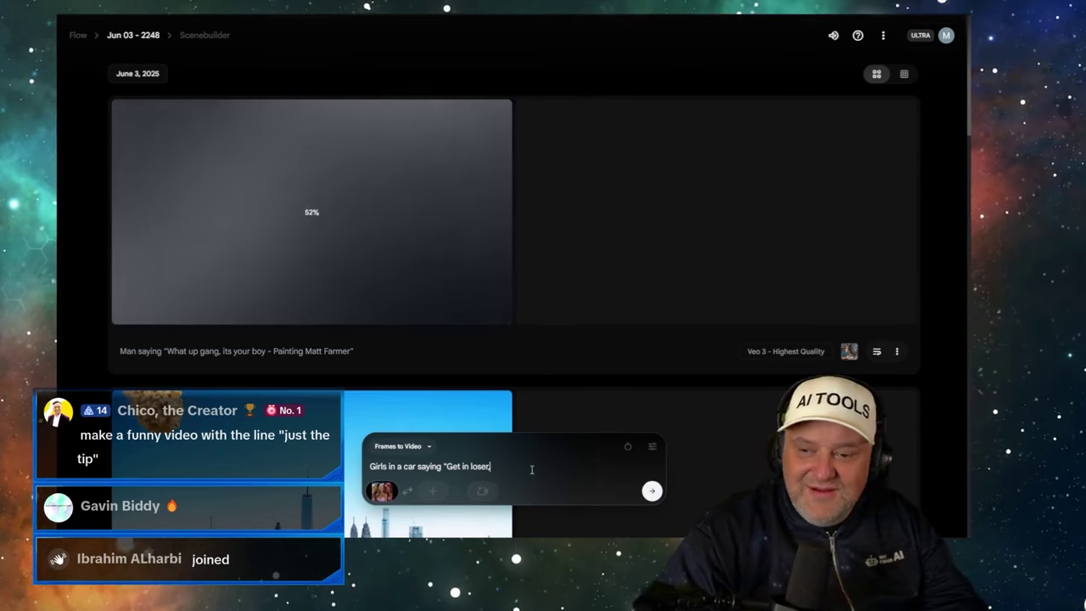
text(e're going)
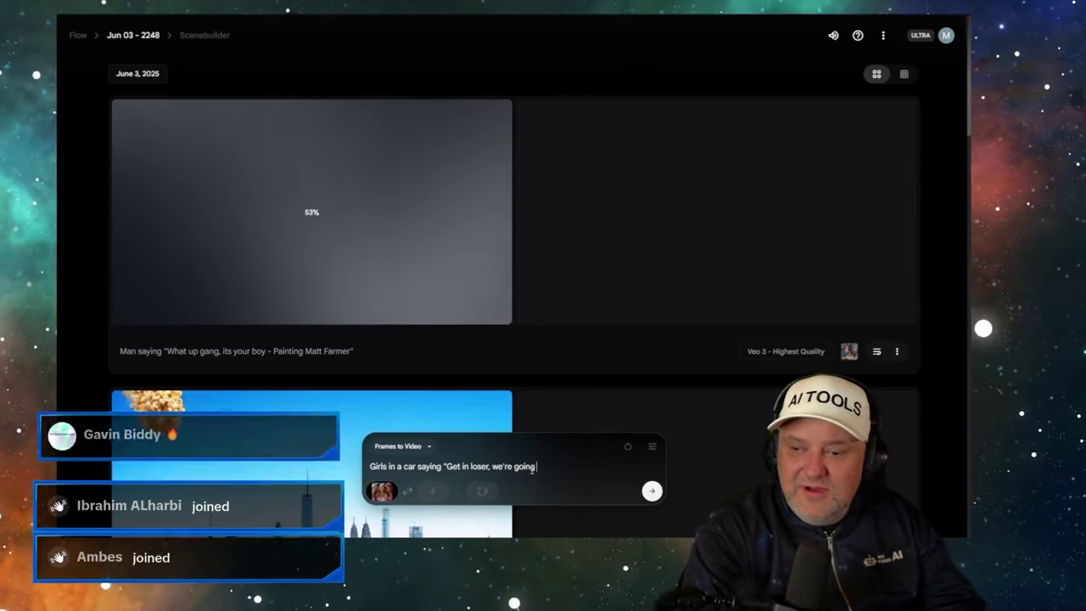
text( prompting)
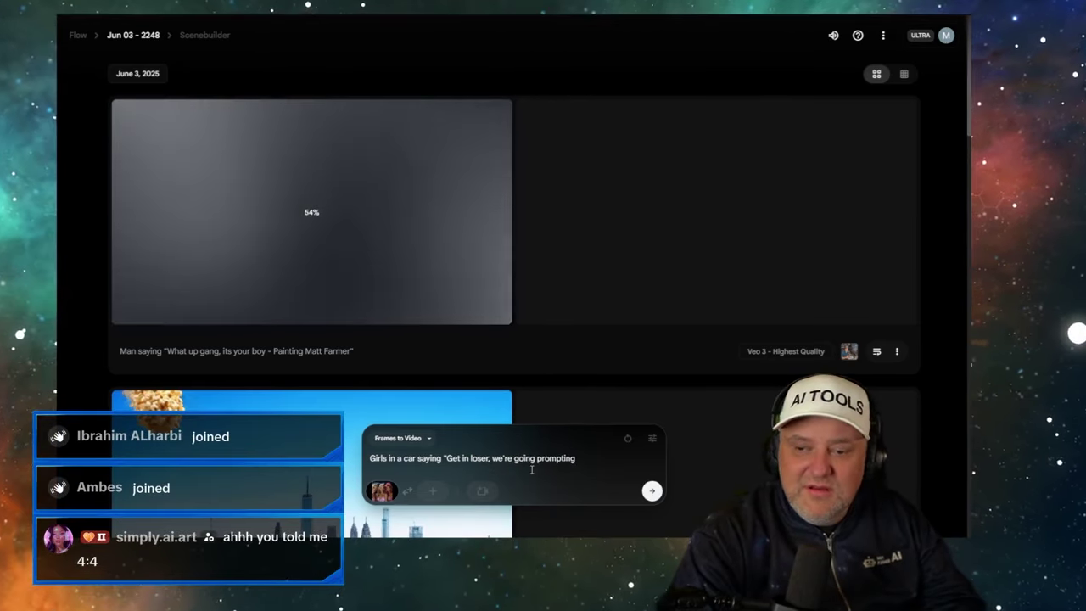
text(")
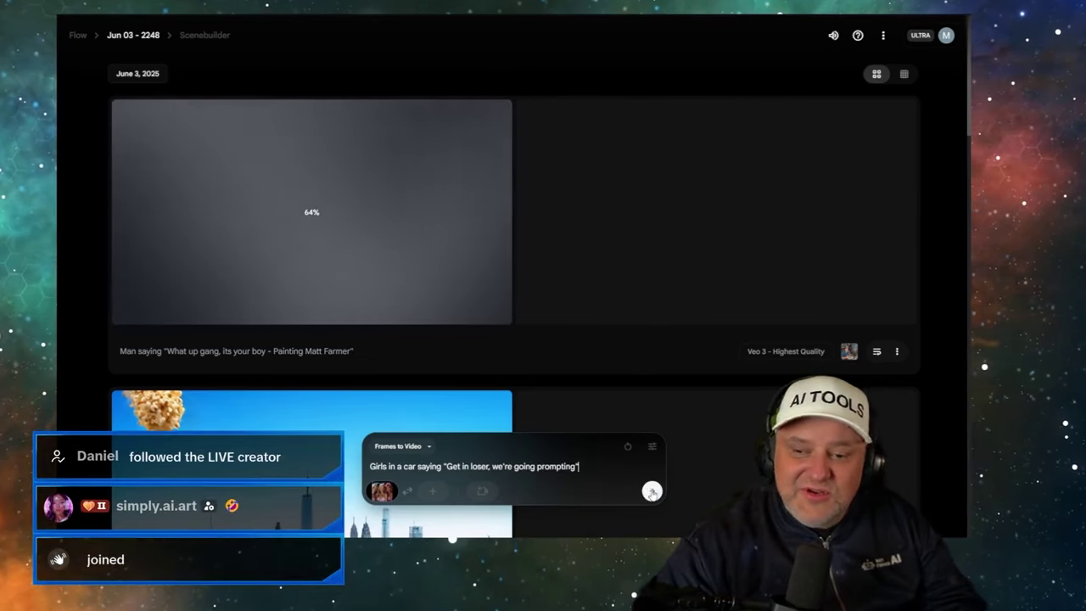
click(652, 493)
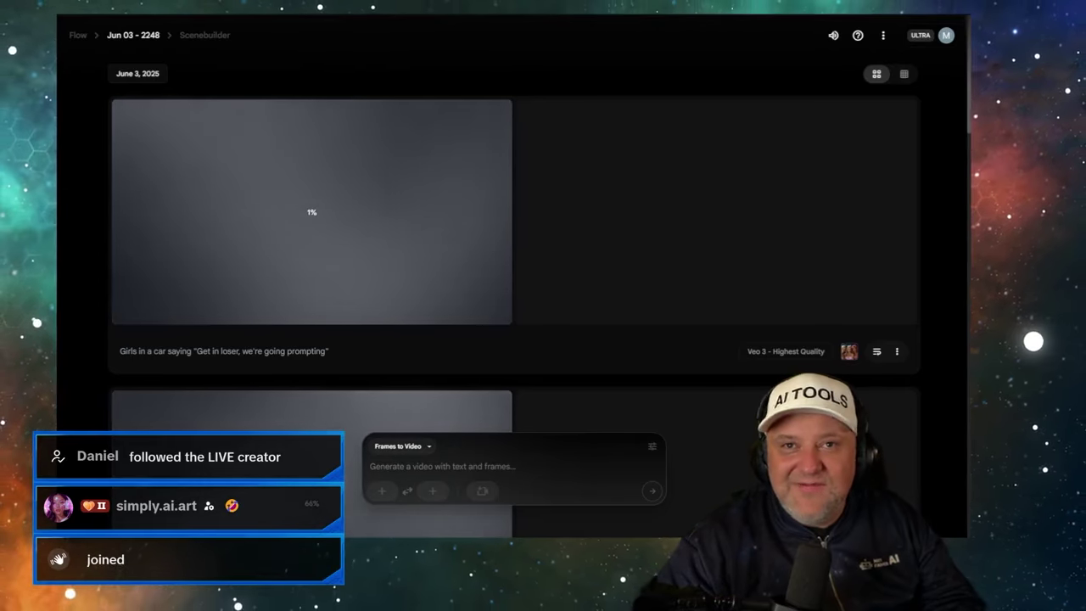
key(ctrl+Tab)
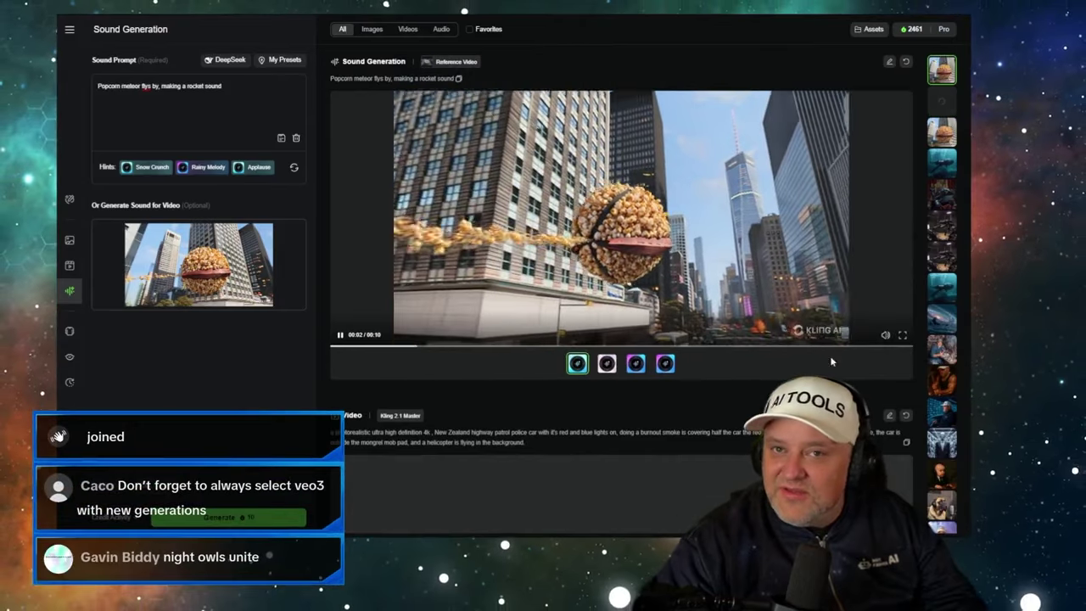
- Turn the Kling player volume up to 100 and play the popcorn meteor clip
mouse_move(887, 314)
drag(888, 314, 887, 274)
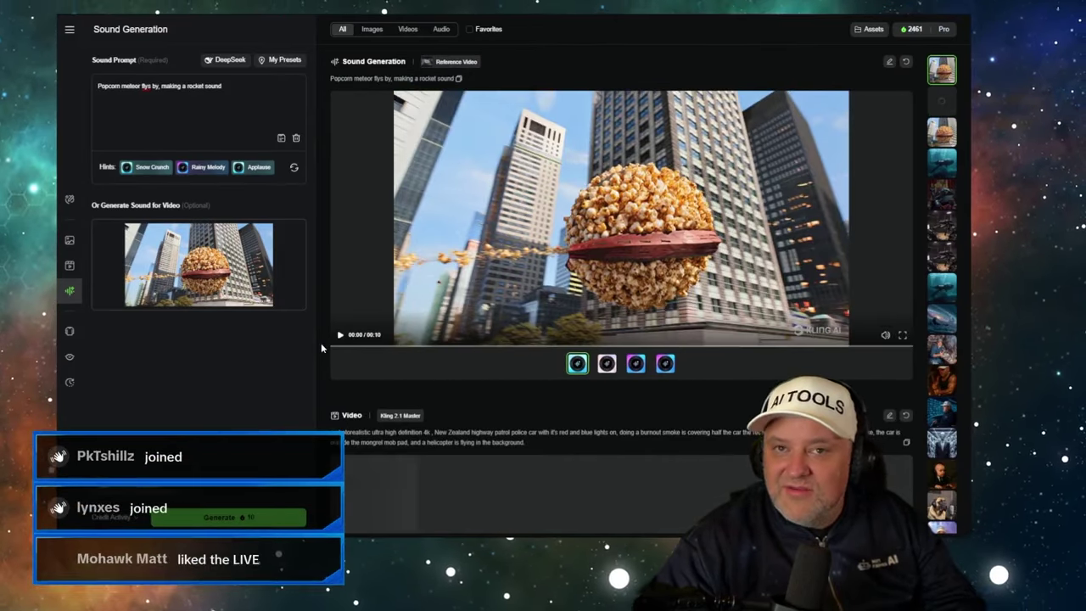
click(339, 334)
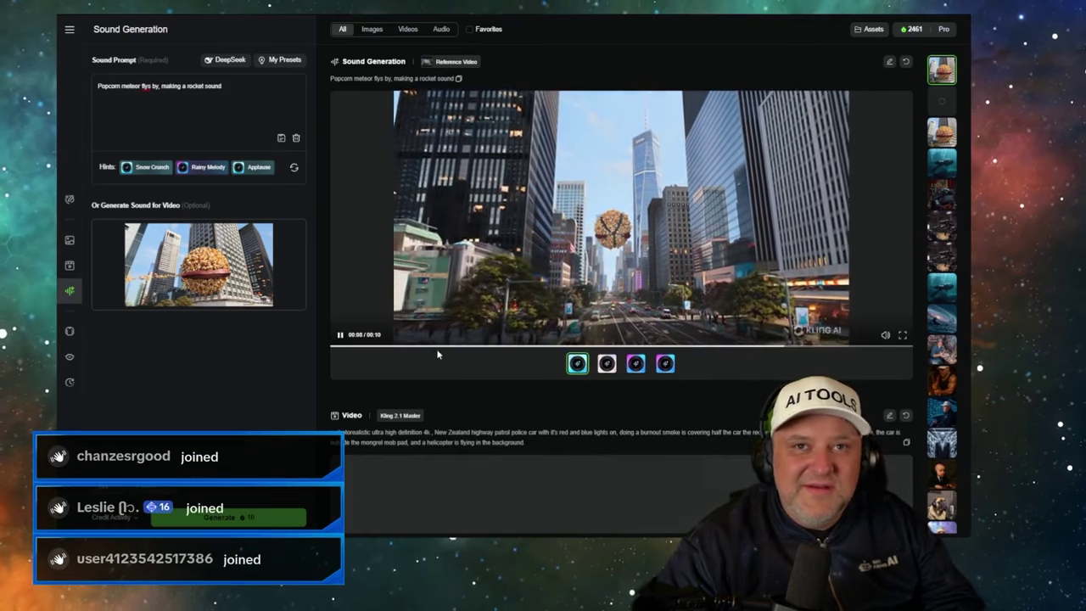
- Back in Flow, check which model the generation settings are using
key(ctrl+Tab)
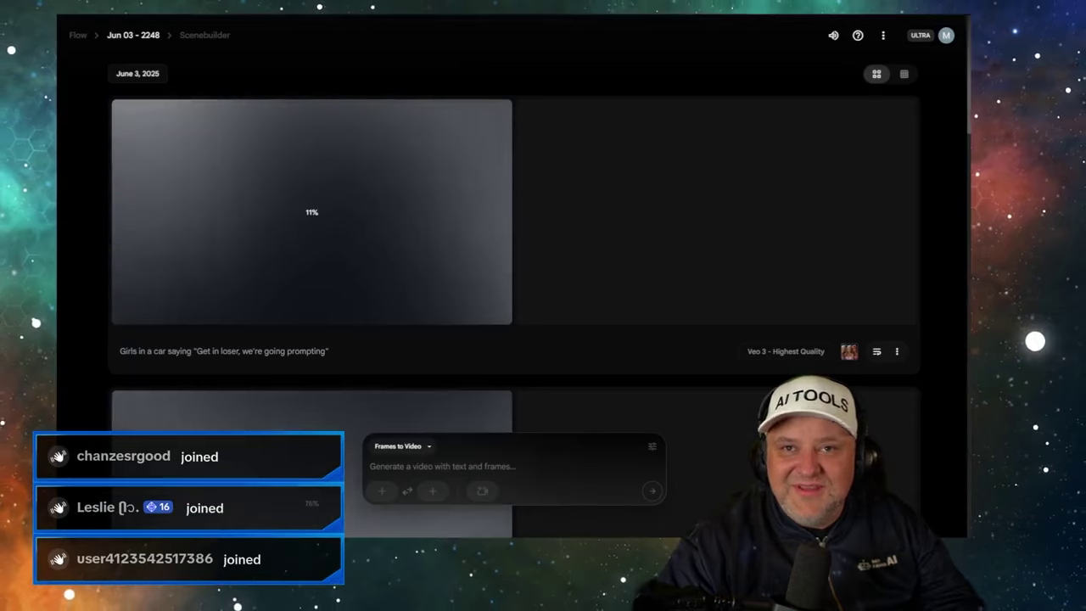
click(651, 445)
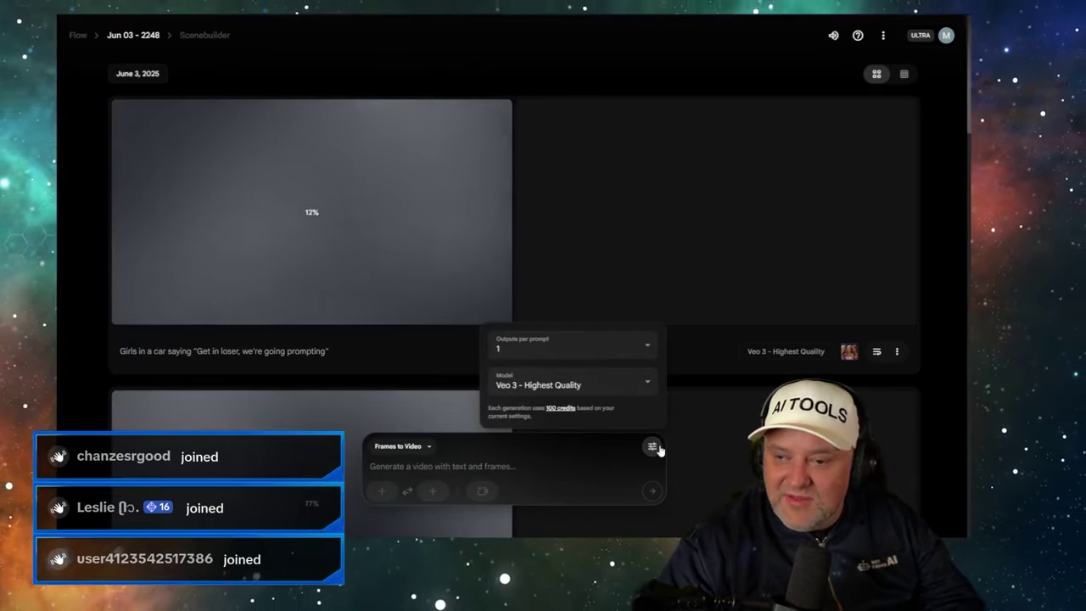
click(652, 446)
- Scroll to the finished painter clip and play it
scroll(691, 334, down, 4)
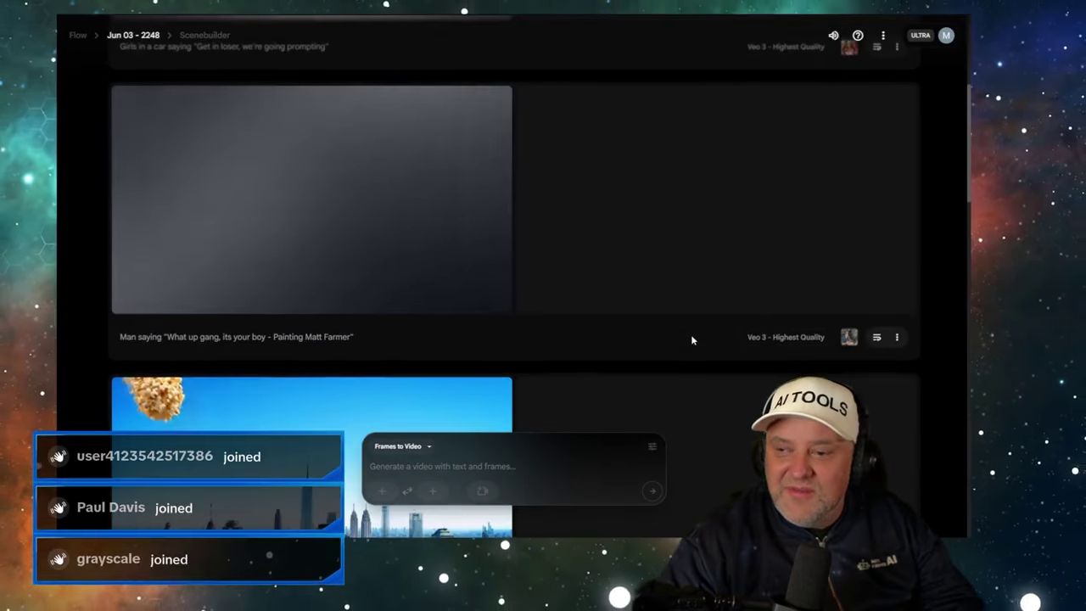
scroll(682, 341, up, 1)
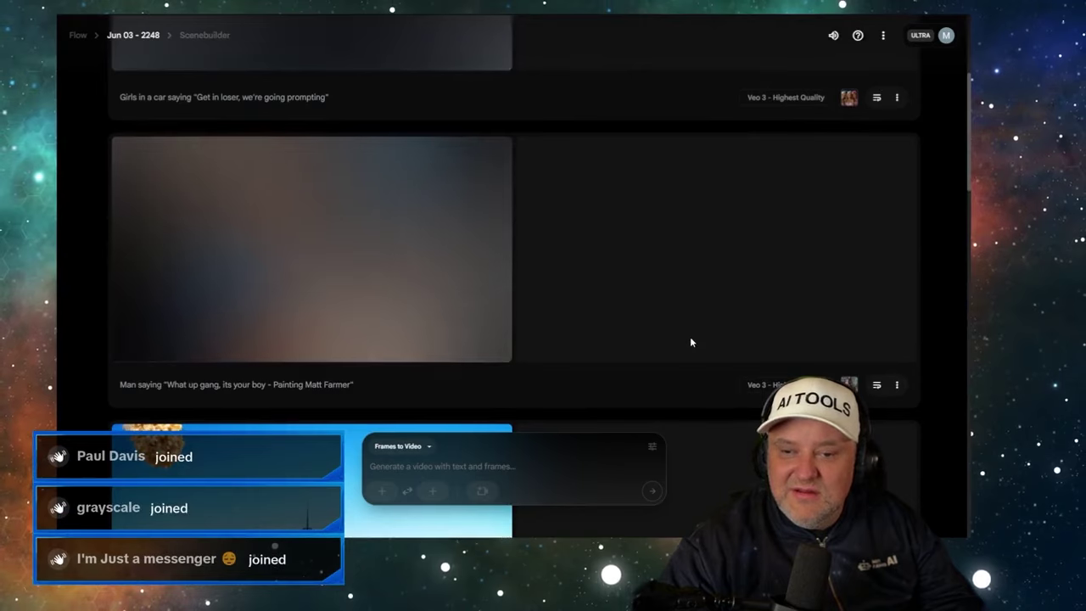
scroll(690, 341, up, 1)
scroll(487, 240, up, 2)
scroll(469, 279, down, 3)
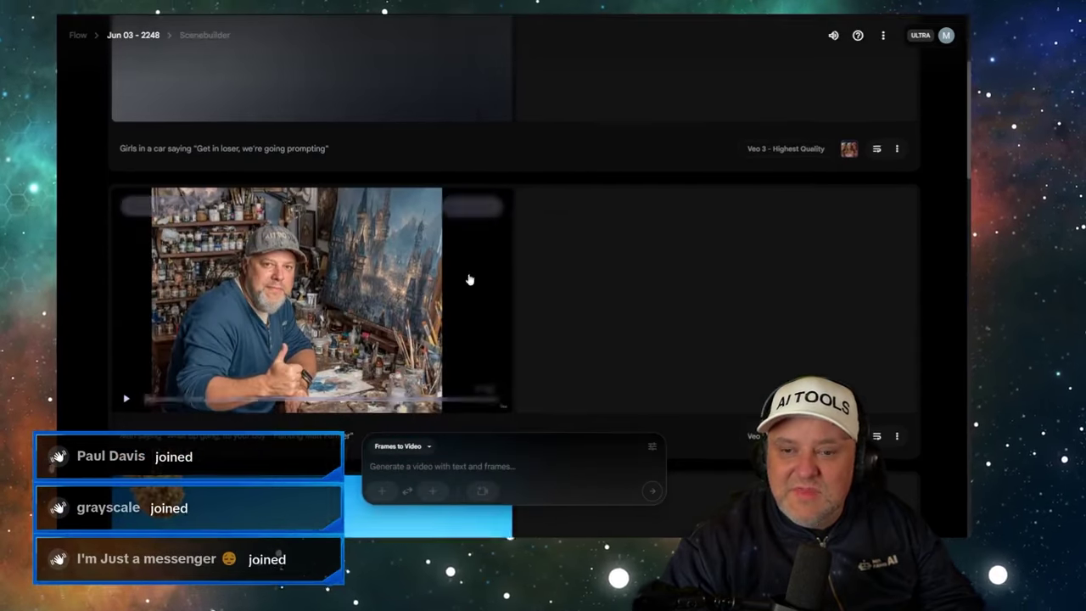
click(125, 400)
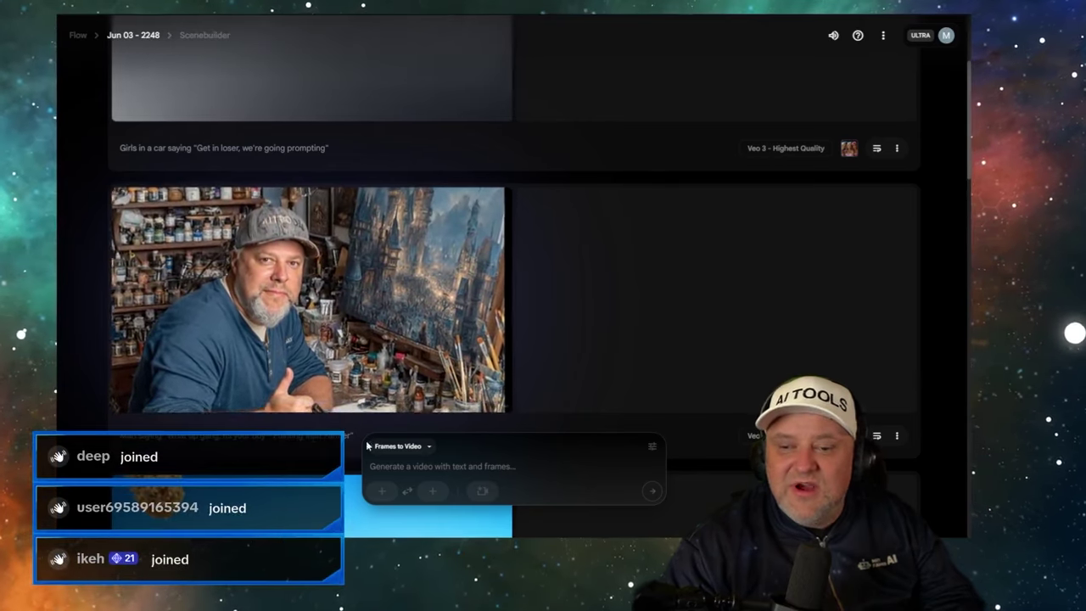
- Begin a new prompt reading "A black hole emerging"
scroll(276, 356, down, 1)
mouse_move(288, 240)
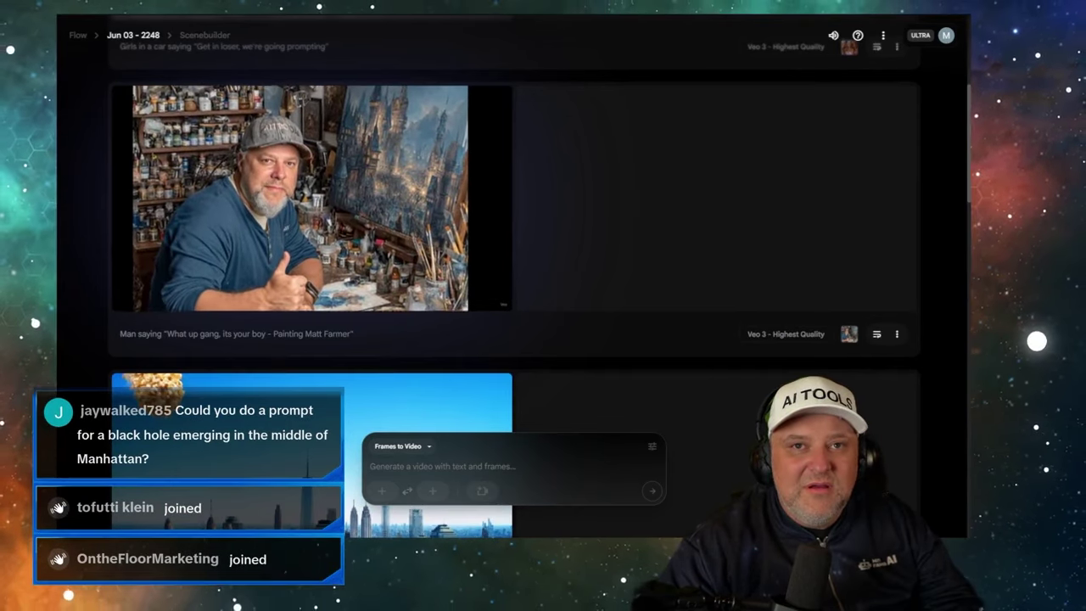
mouse_move(139, 184)
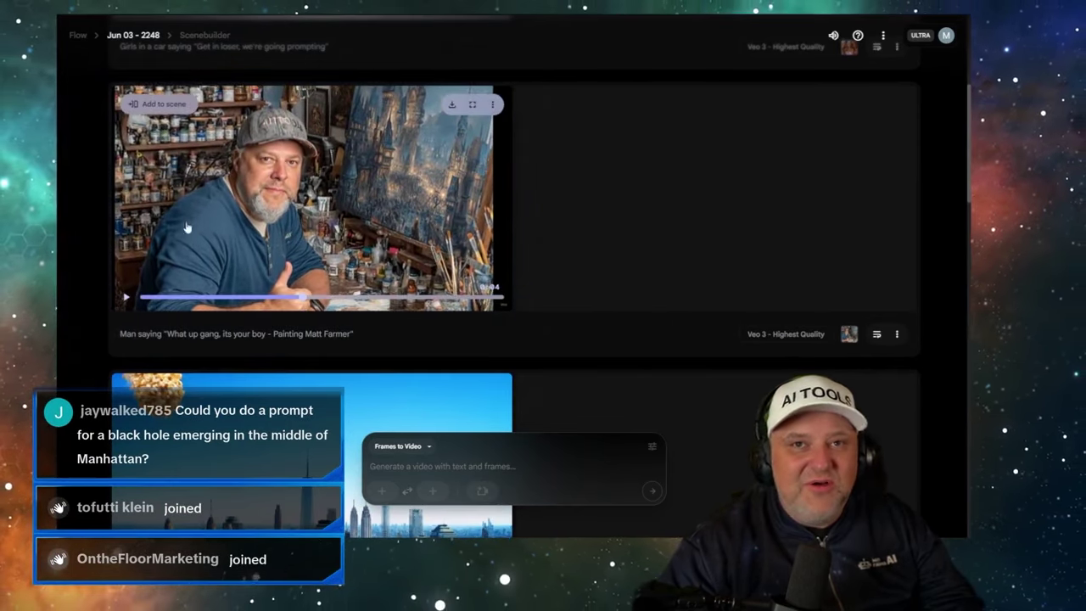
click(405, 466)
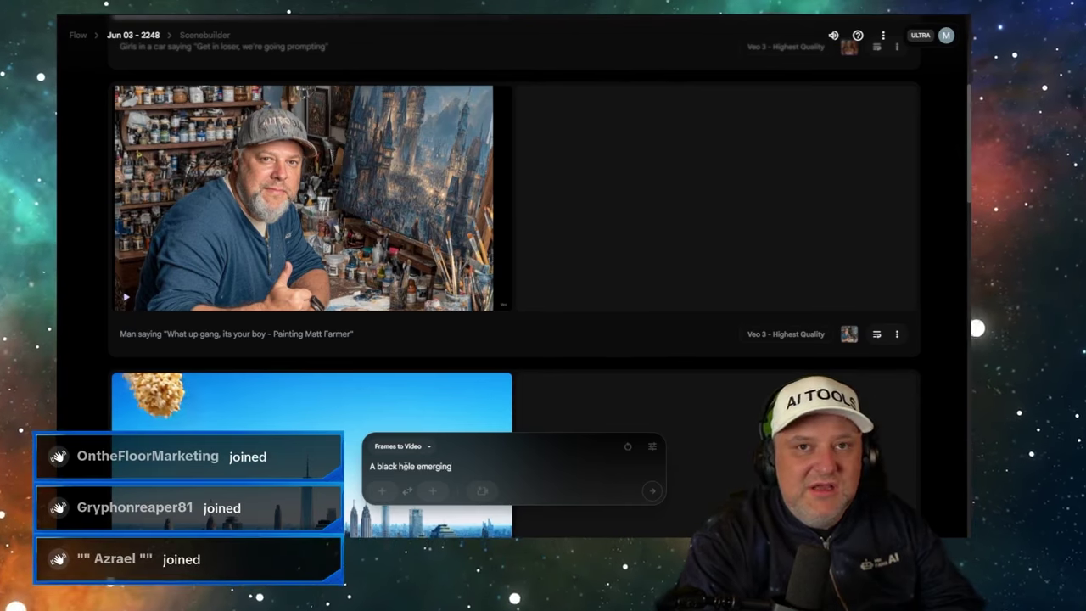
- Complete the black hole in the middle of Manhattan prompt and generate it as Text to Video
text(iddle of Manhattan)
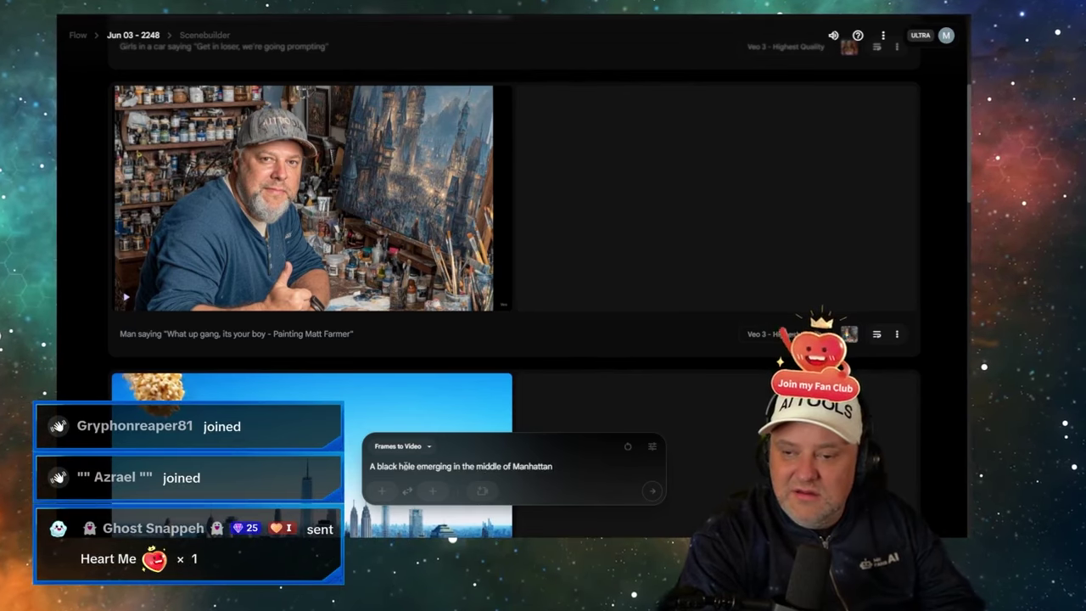
text(. People are sreaming in the)
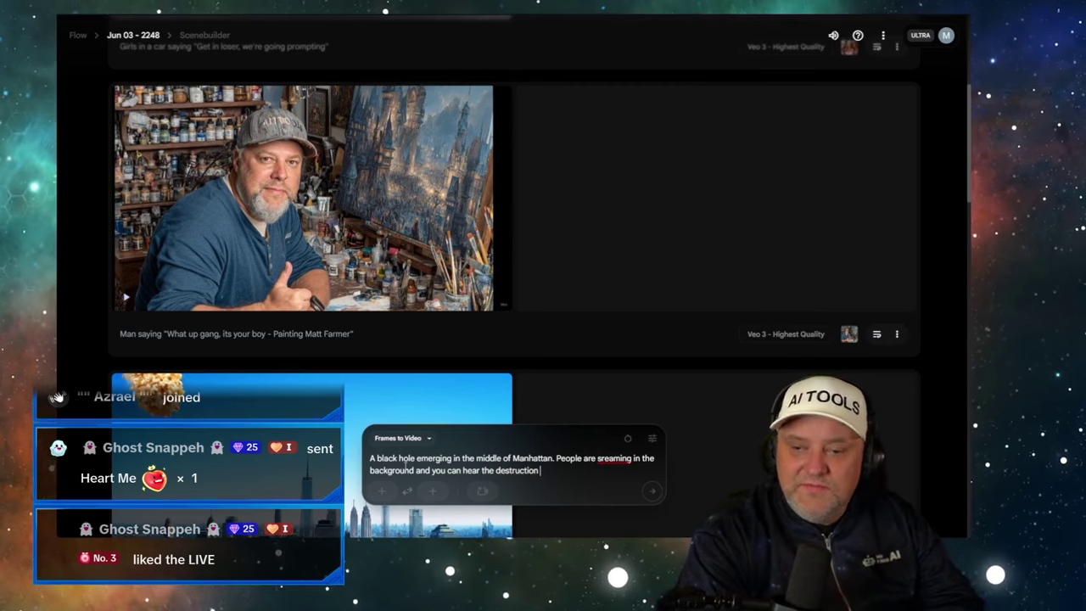
text(of all the buildings)
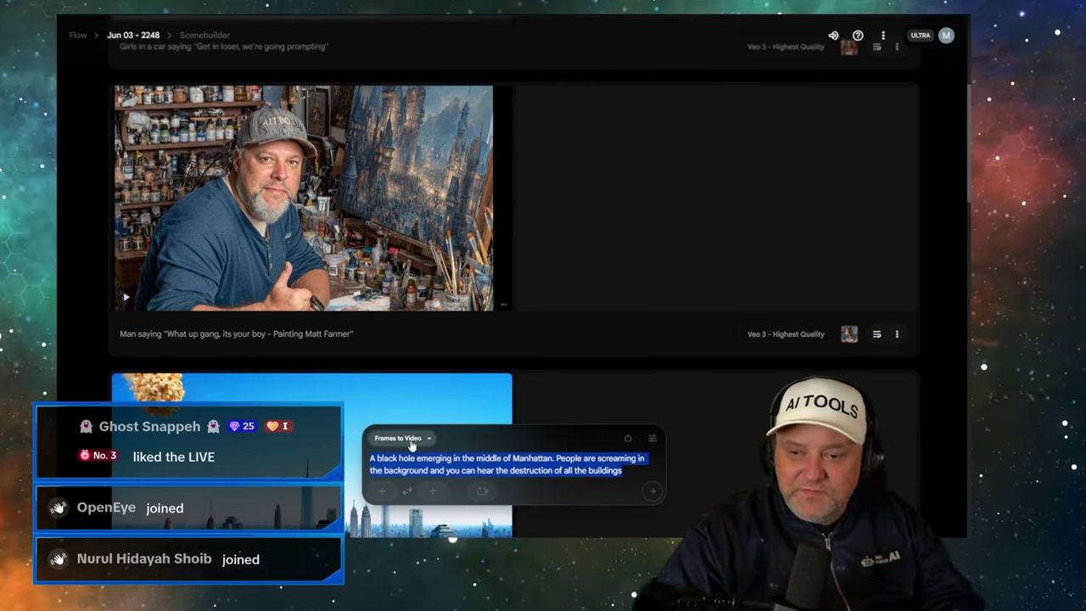
click(396, 366)
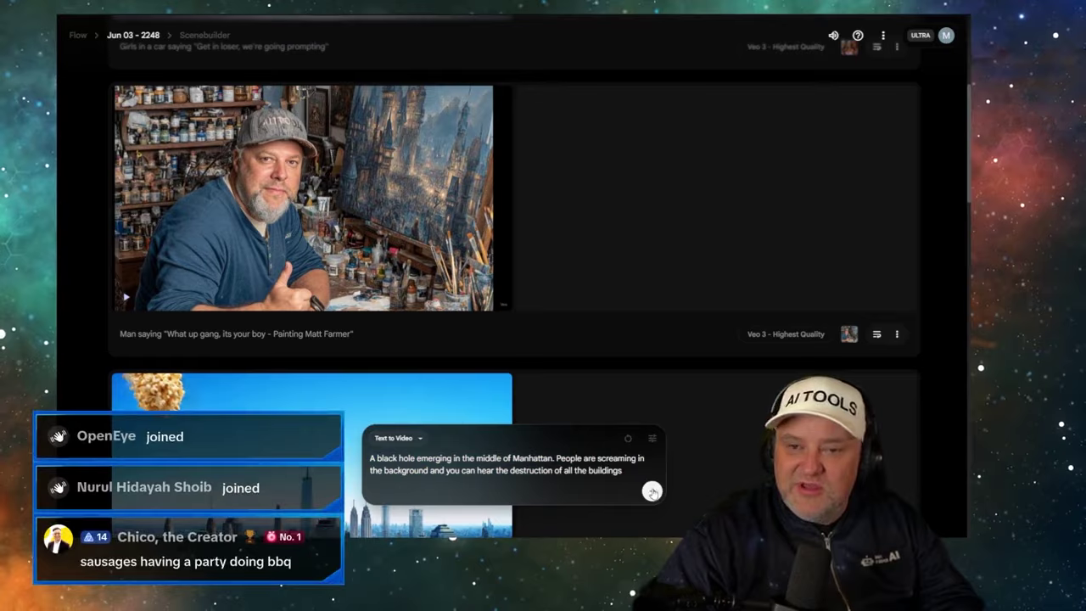
click(652, 492)
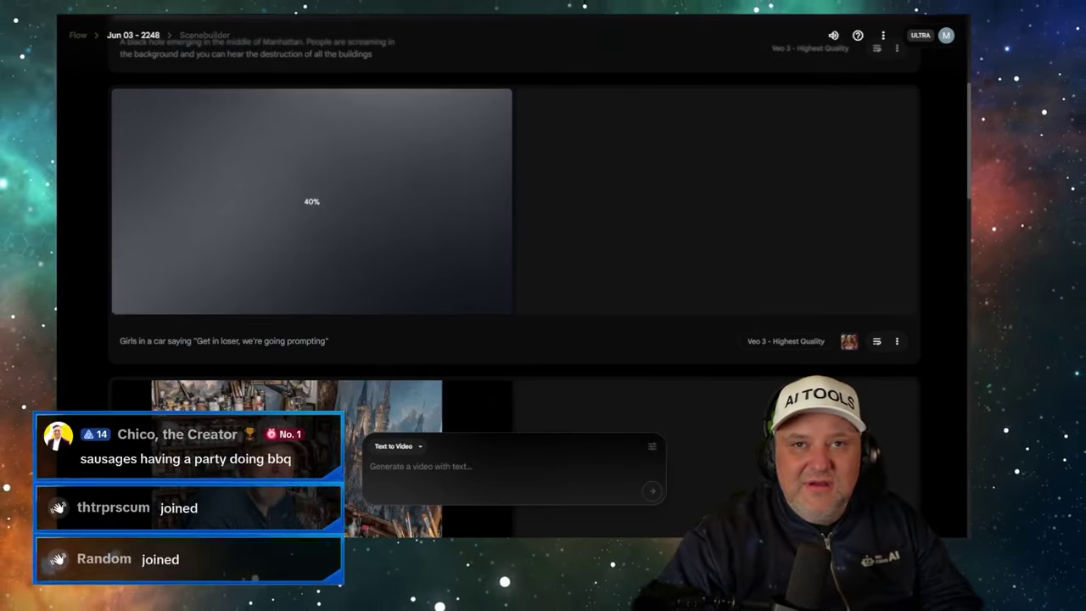
click(216, 6)
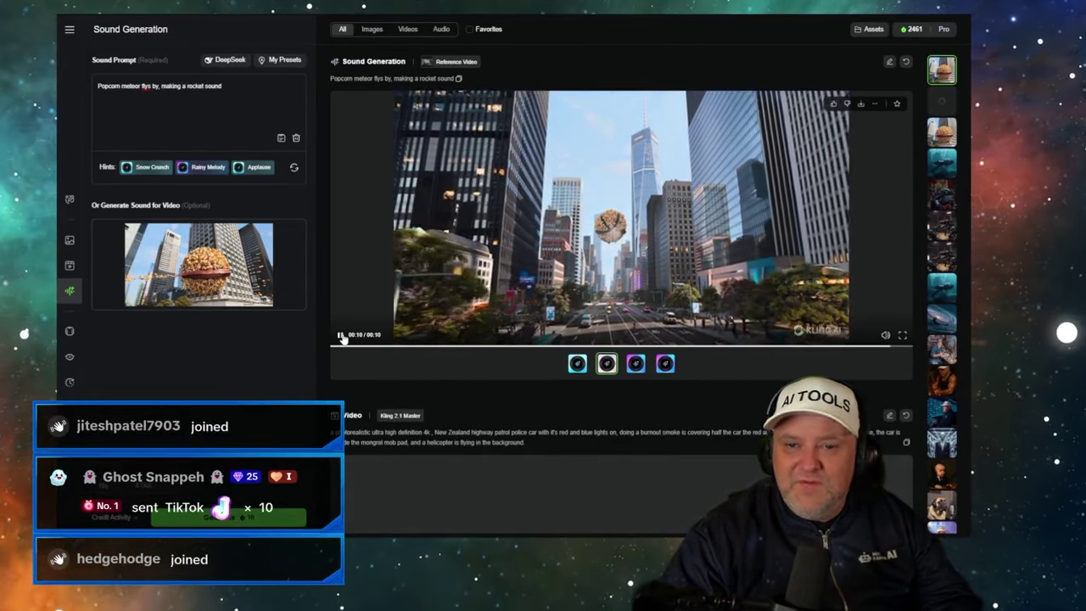
- Pause the popcorn meteor clip and audition its third and fourth sound versions
click(340, 335)
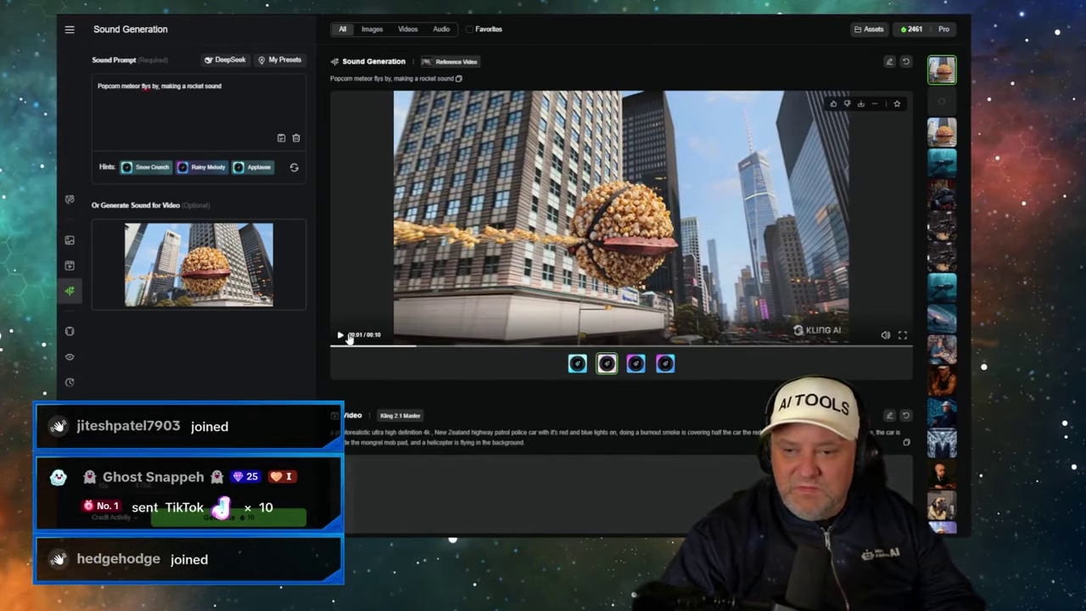
click(635, 364)
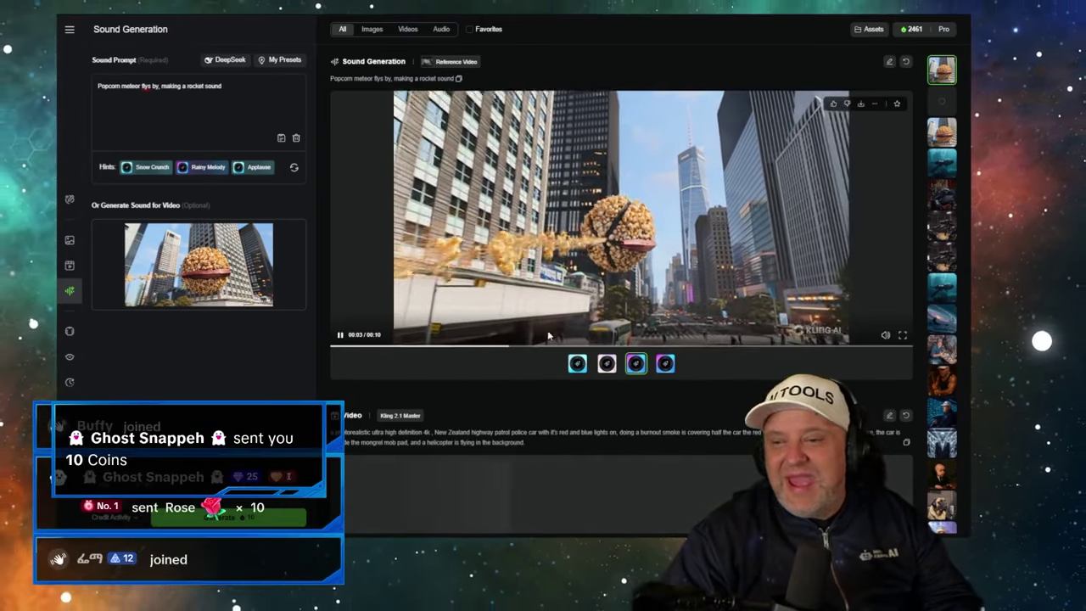
click(665, 364)
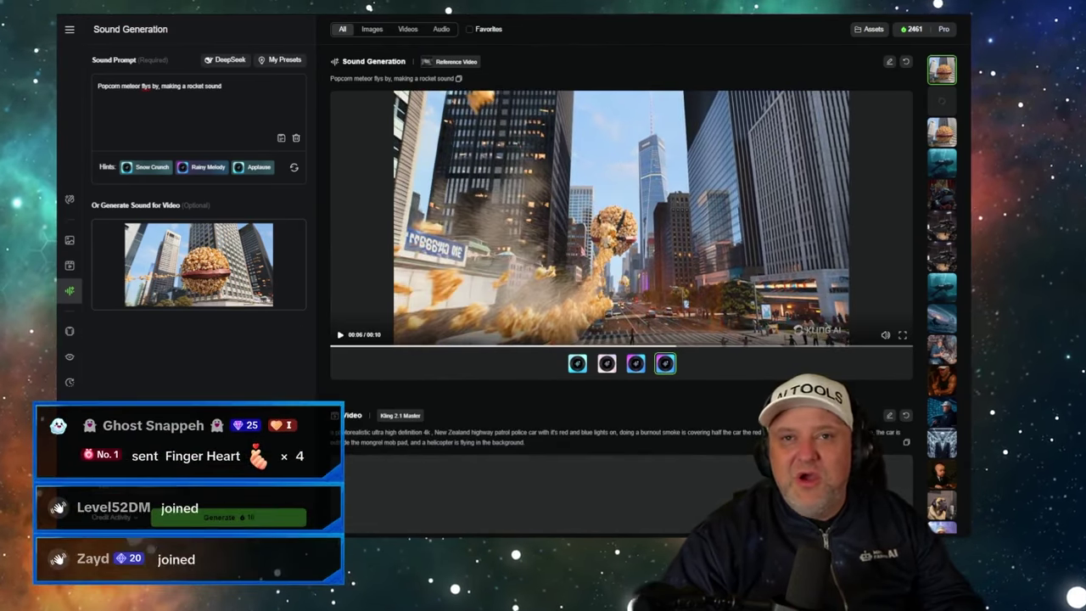
key(ctrl+Tab)
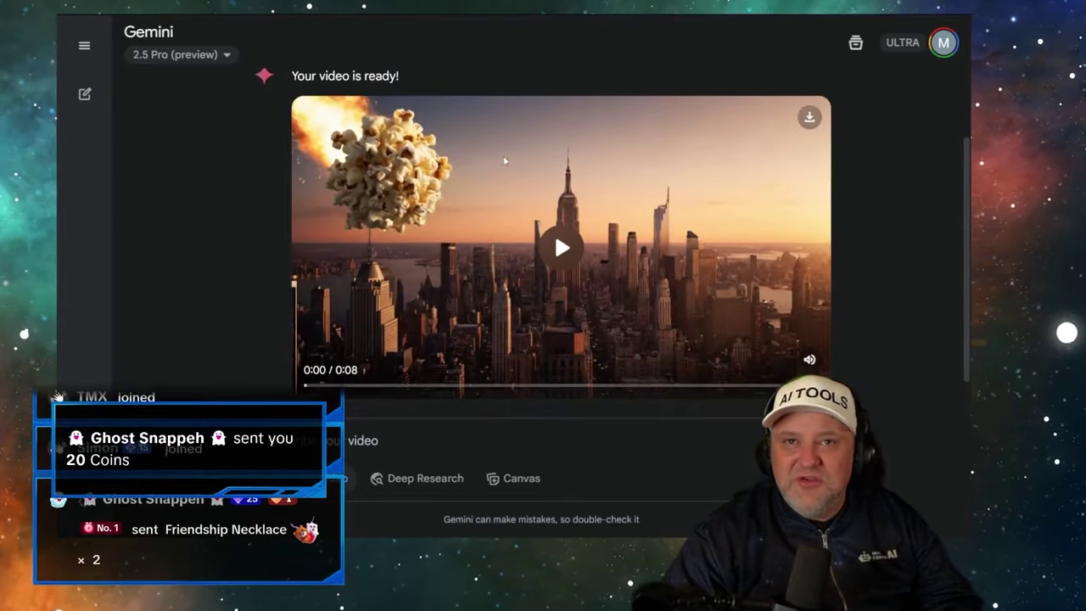
- Check Flow's generation progress, then pause Gemini's popcorn meteor clip partway through
key(ctrl+Tab)
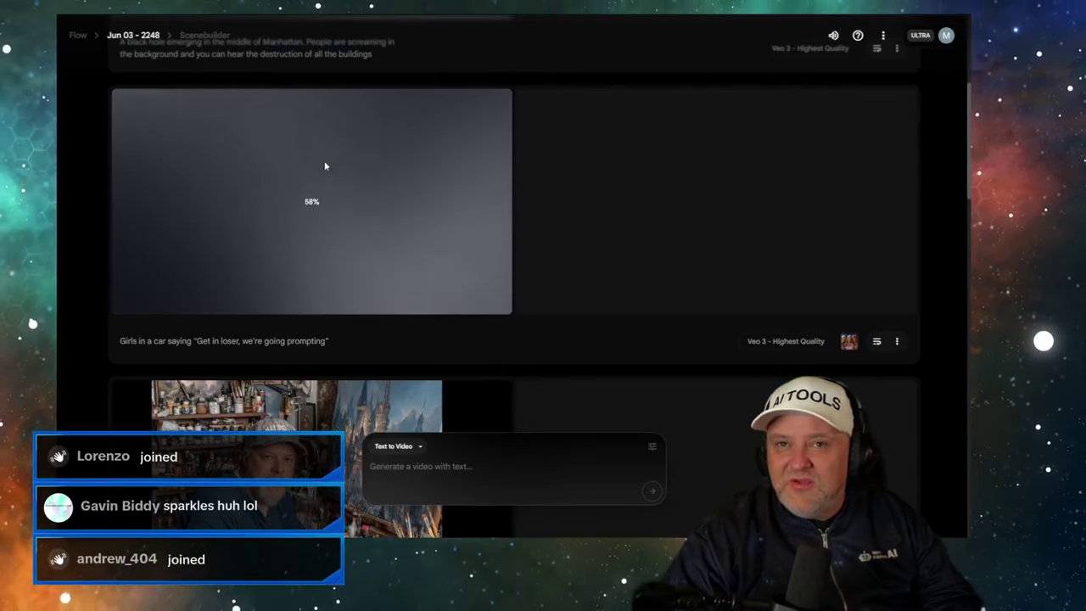
key(ctrl+Tab)
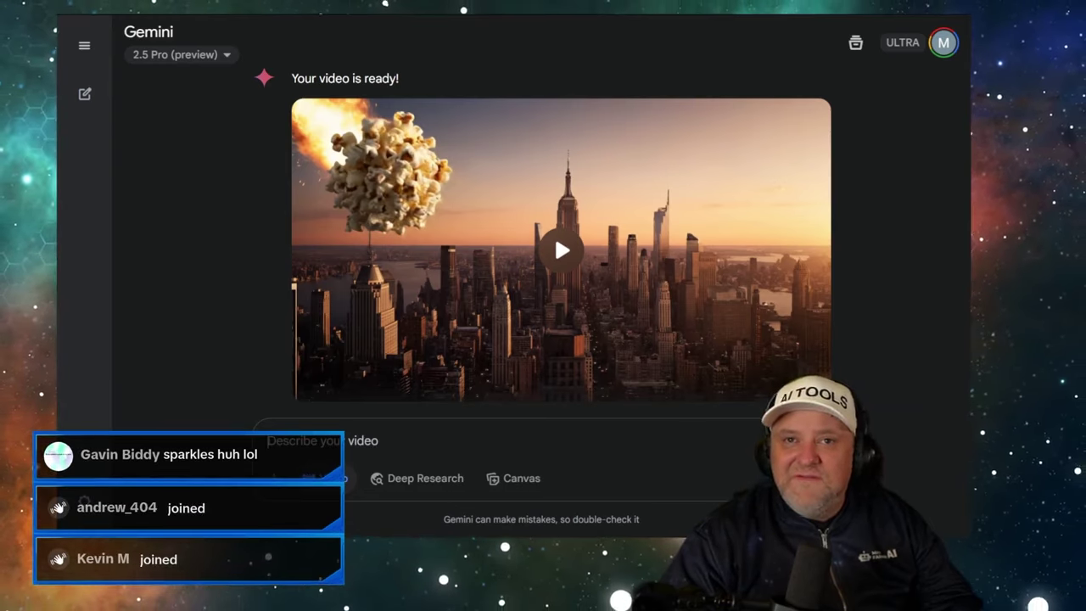
key(ctrl+shift+Tab)
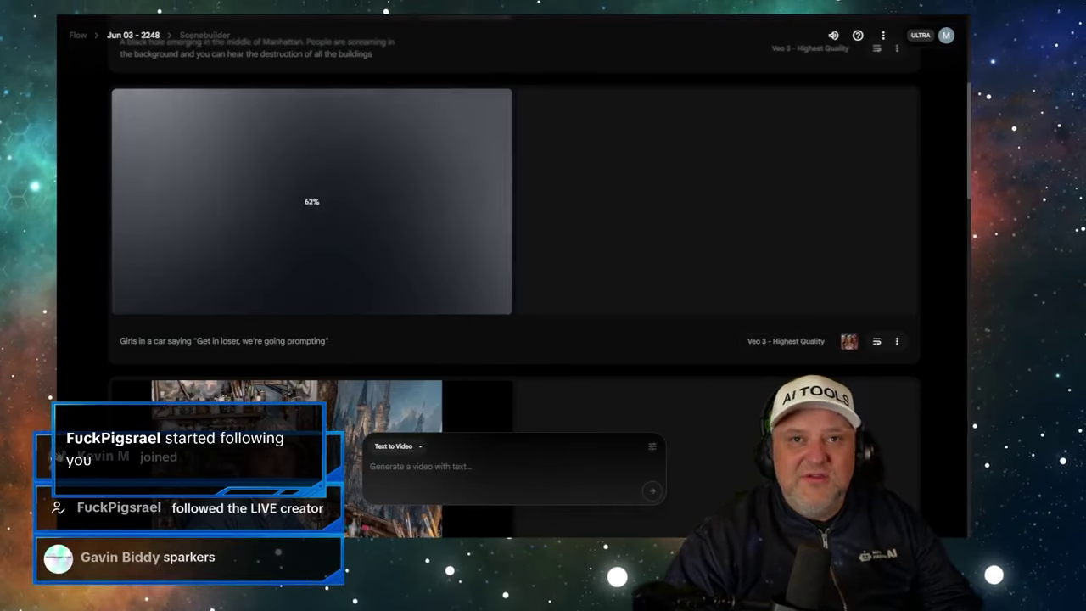
key(ctrl+Tab)
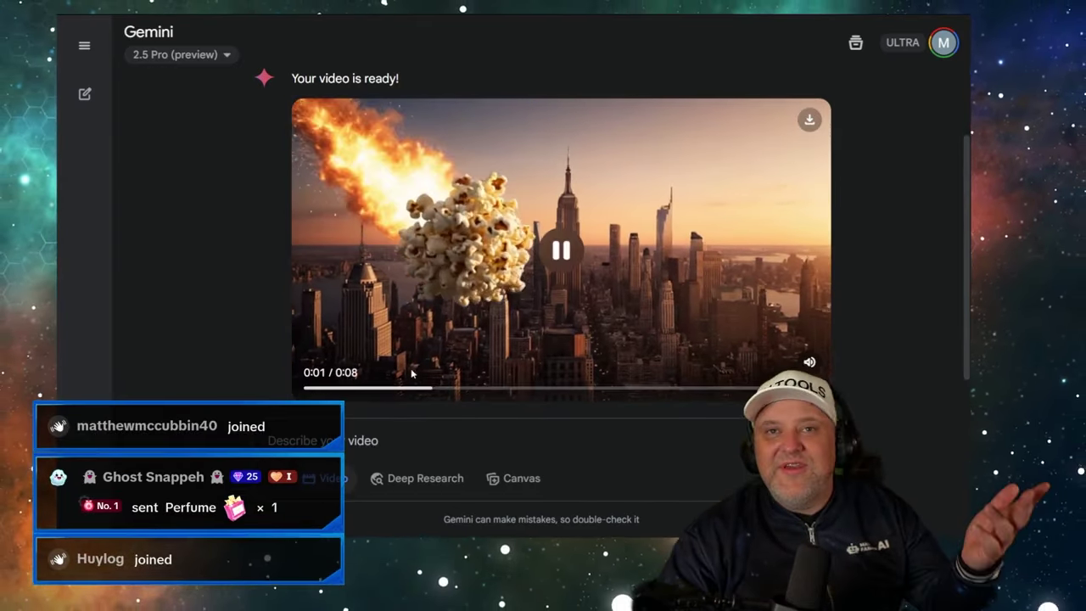
click(563, 251)
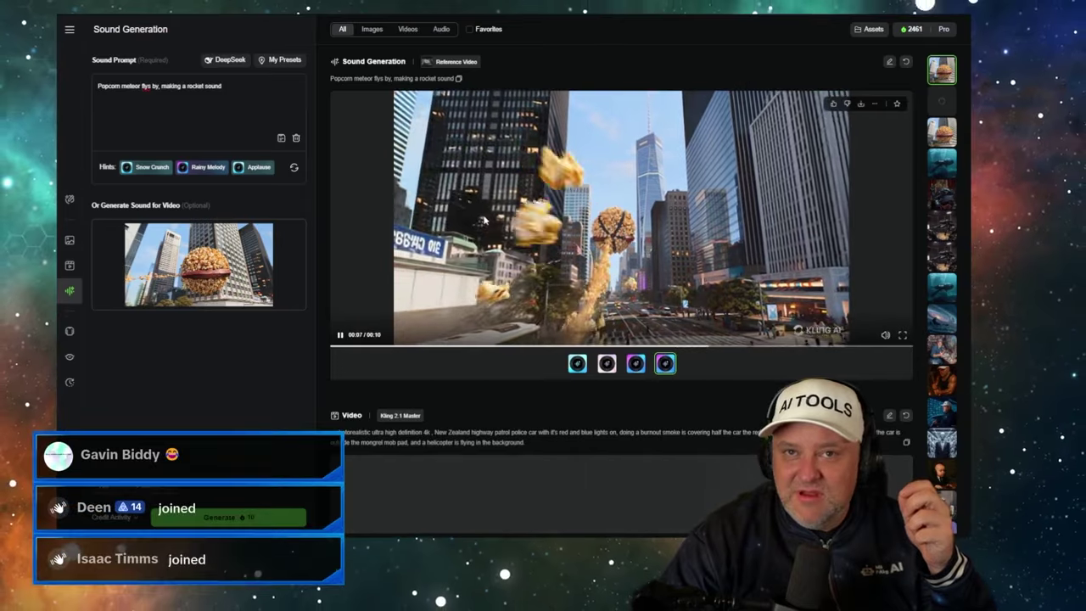
- Scroll to the queued Kling video card, then inspect the Kling 2.1 Master cost in the spreadsheet
scroll(485, 220, down, 3)
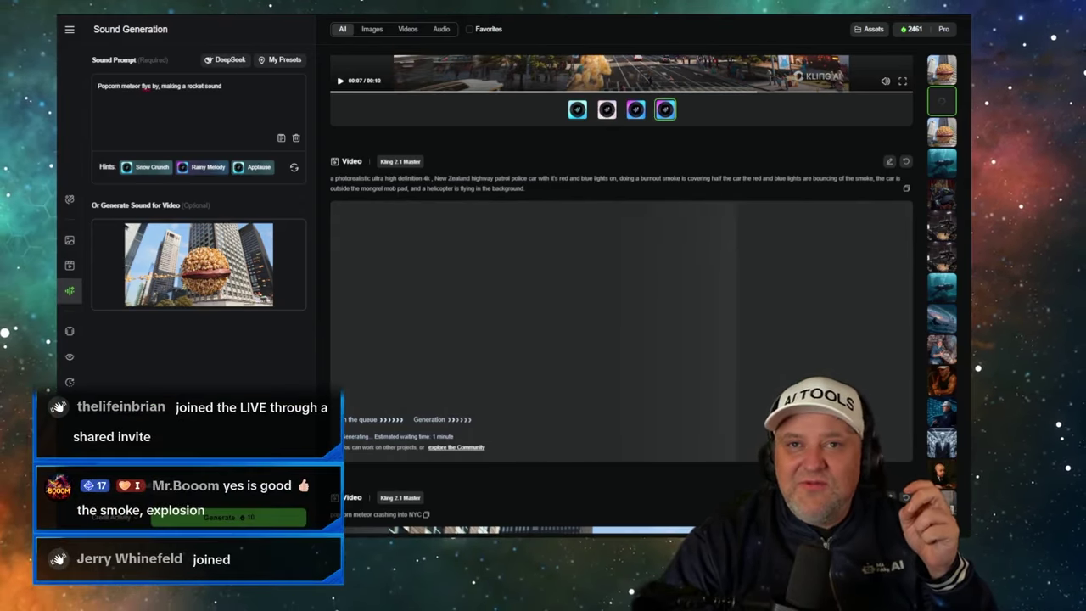
key(alt+Tab)
click(647, 227)
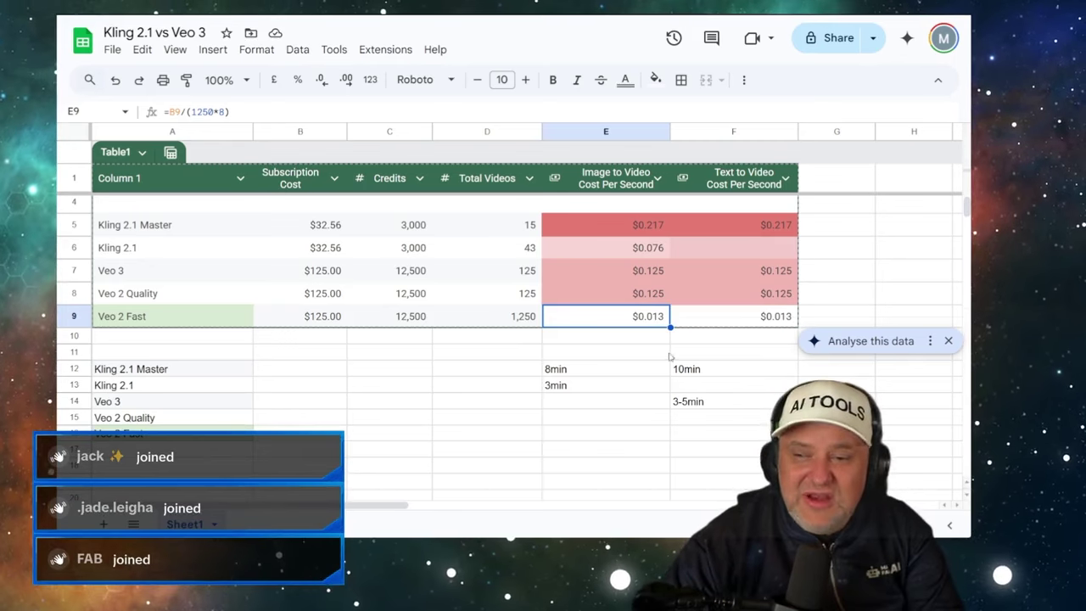
- Review the Veo 2 Fast row and Kling 2.1 image-to-video cost, then return to Flow
click(217, 321)
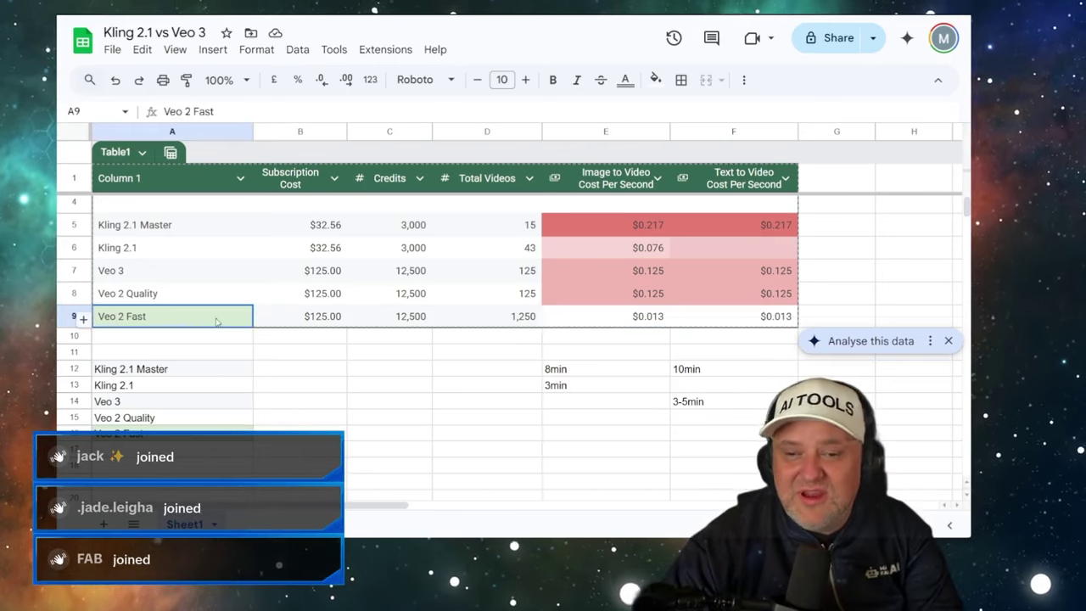
click(604, 252)
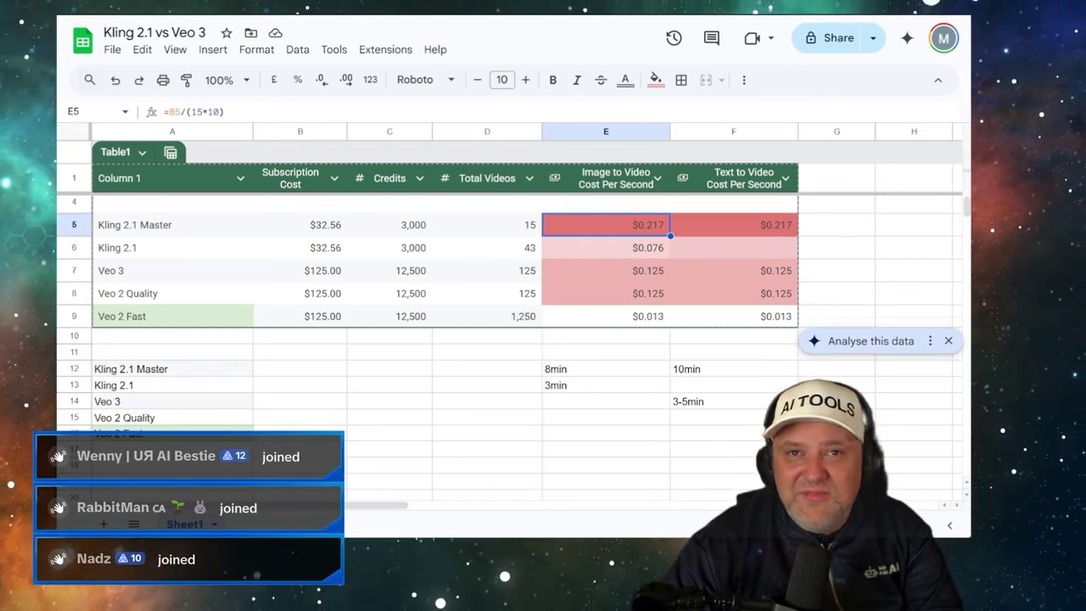
key(ctrl+Tab)
mouse_move(279, 263)
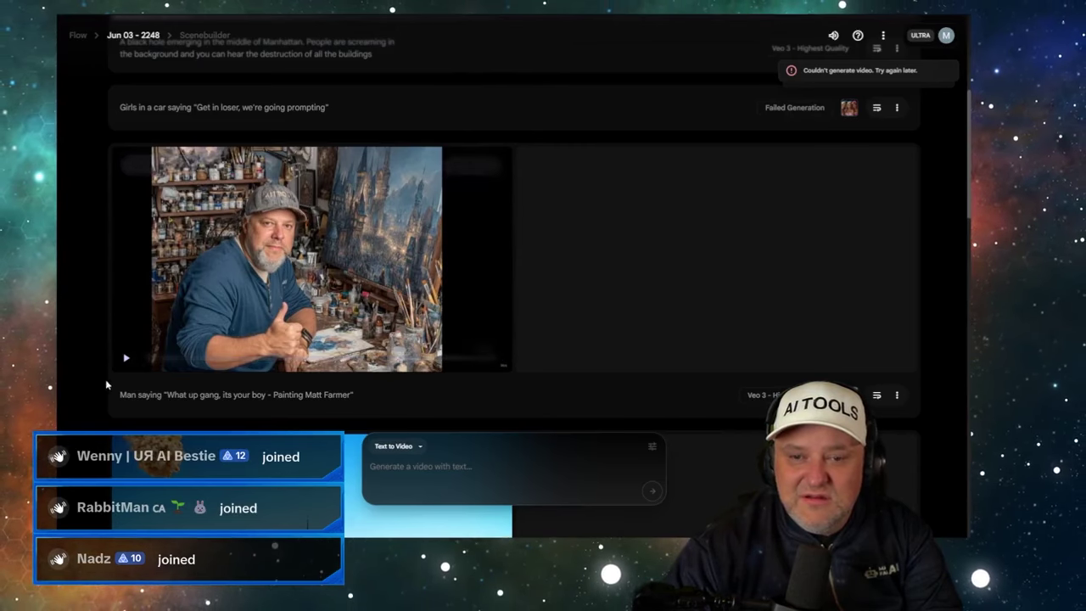
- Scroll the Flow Scenebuilder list to check the black-hole clip's generation progress
scroll(144, 353, down, 3)
scroll(167, 331, up, 6)
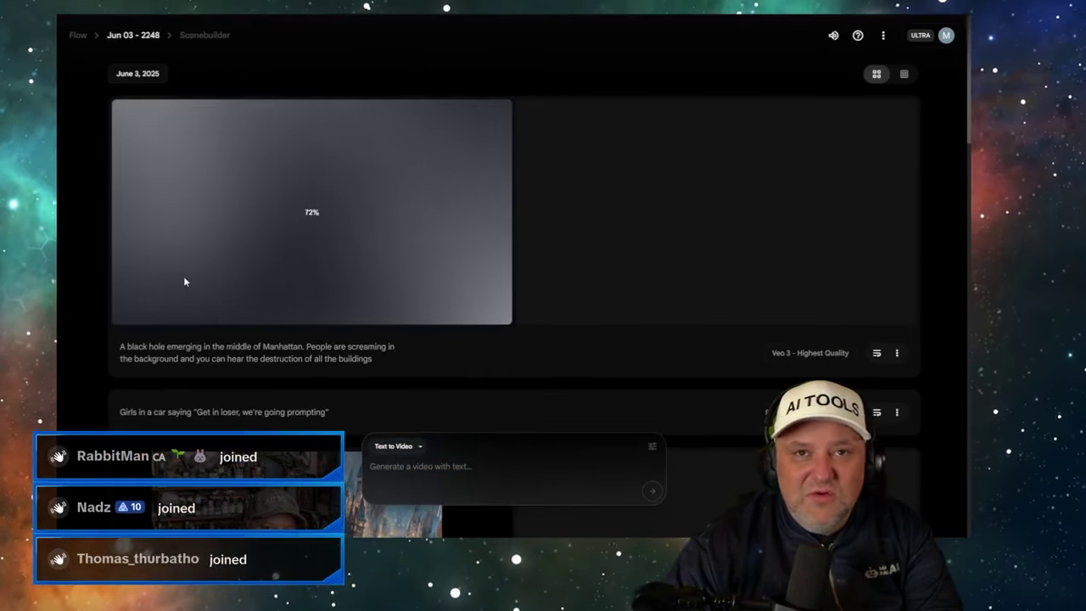
scroll(190, 291, down, 3)
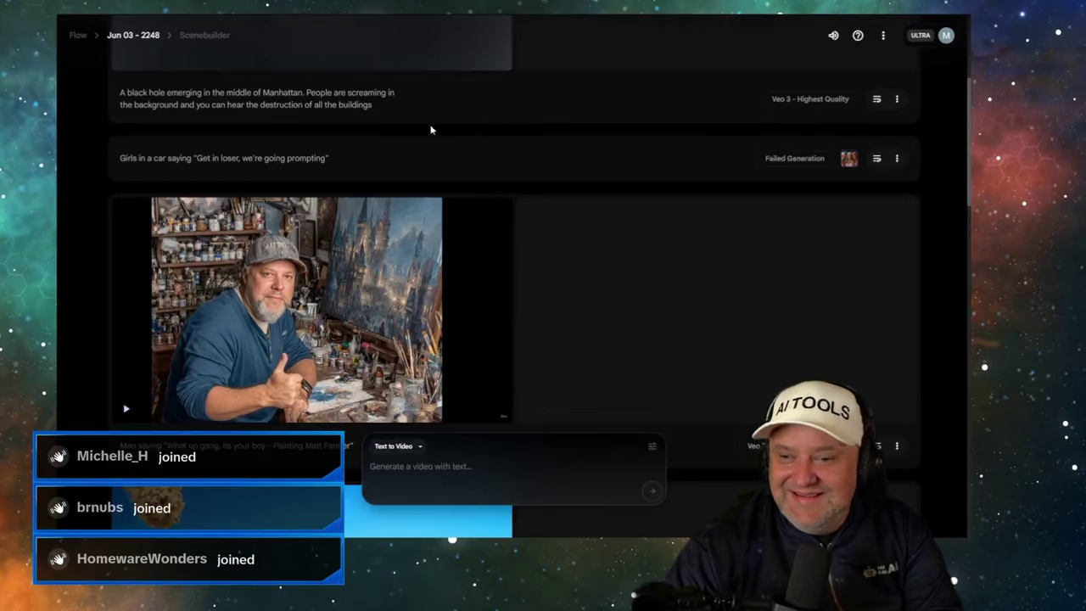
- Remove the popcorn clip from Kling's sound generation page
scroll(412, 177, down, 15)
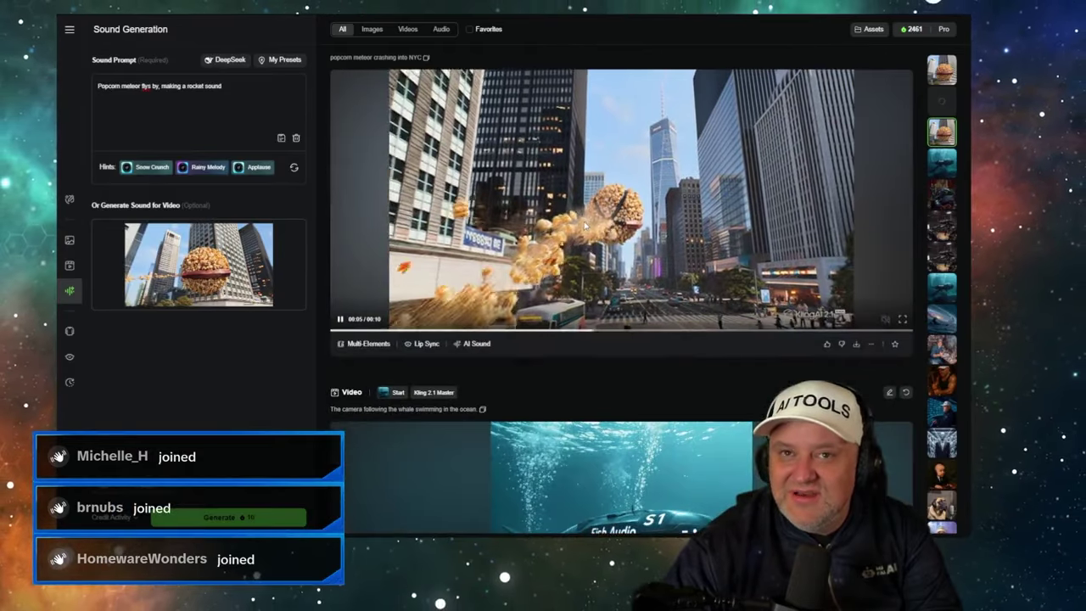
scroll(581, 225, down, 4)
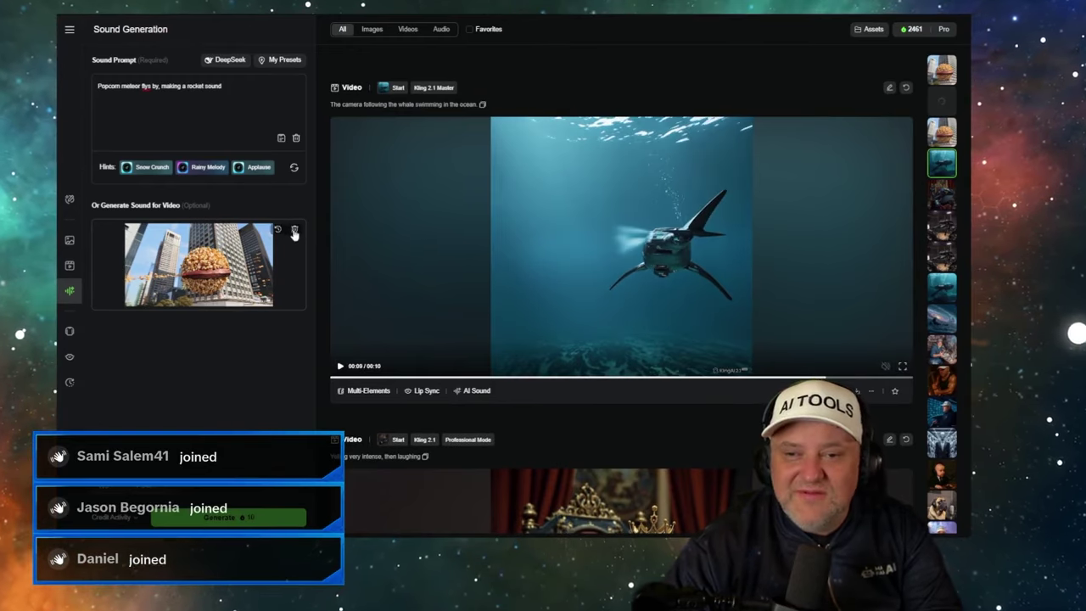
click(297, 229)
- In Video Generation, choose the KLING 2.1 model and clear the old police-car prompt
click(70, 267)
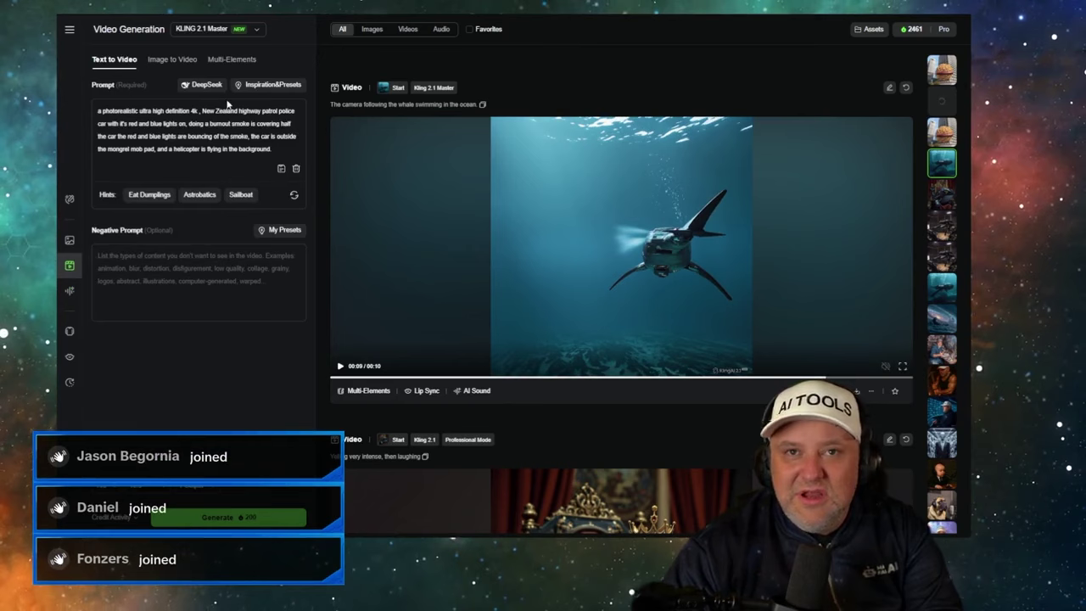
click(218, 32)
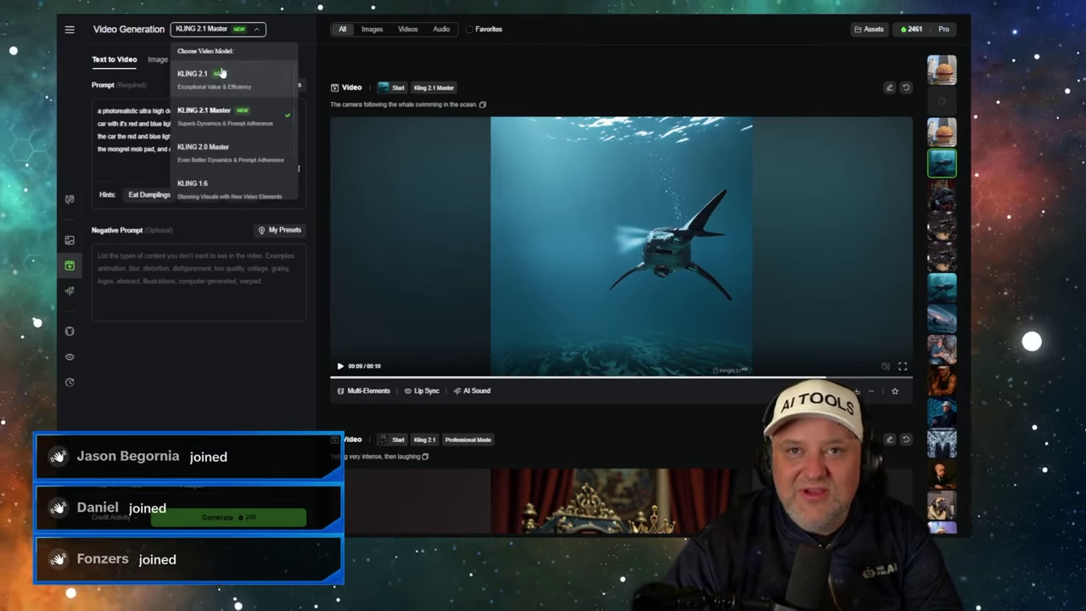
click(214, 81)
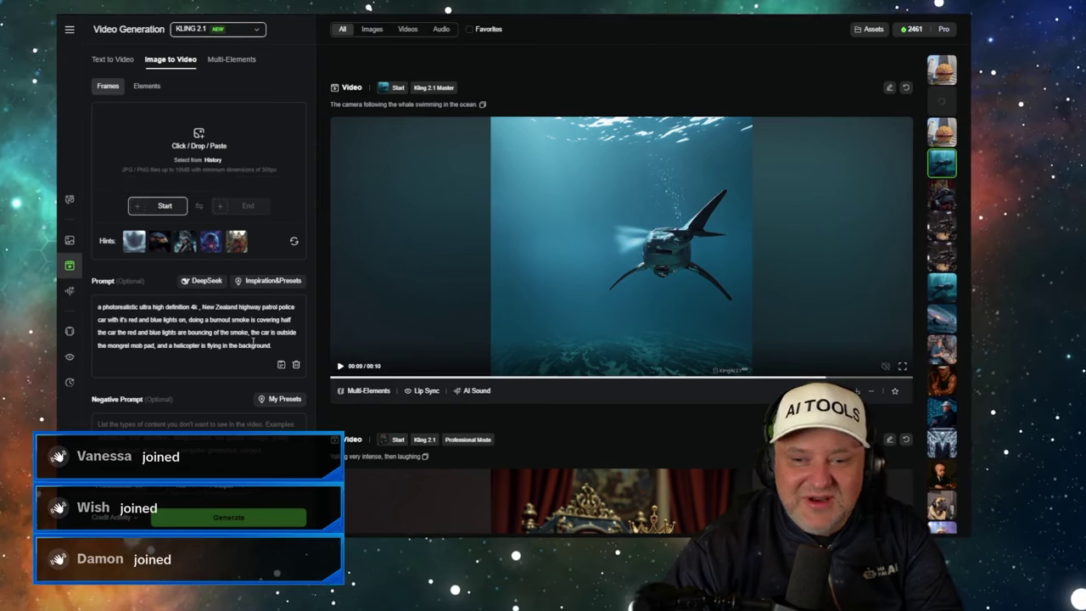
drag(253, 343, 96, 280)
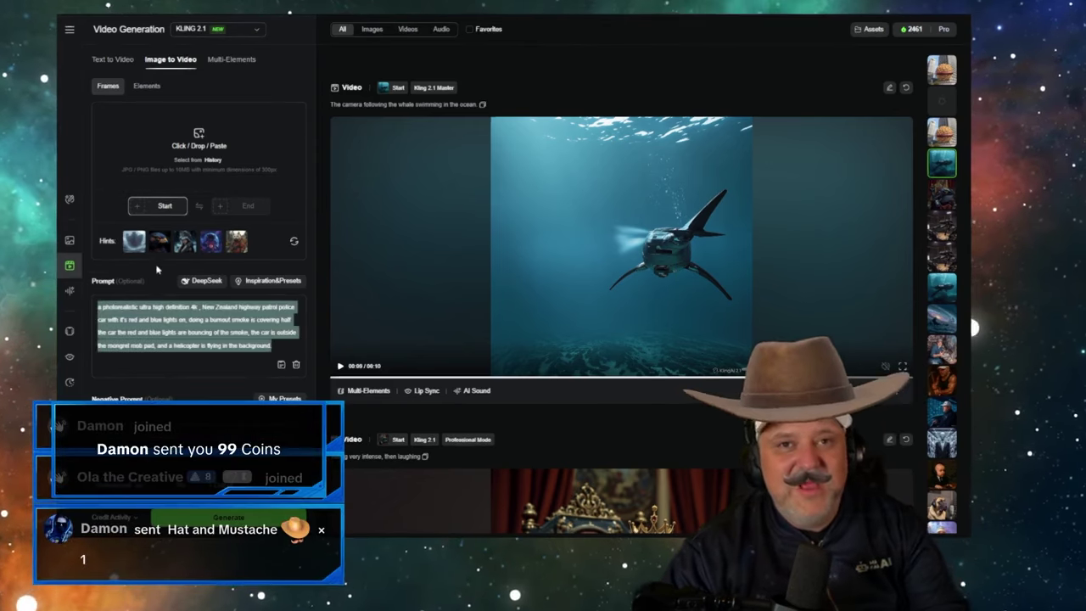
key(BackSpace)
- Switch Flow to Frames to Video with the girls image as the starting frame
key(ctrl+Tab)
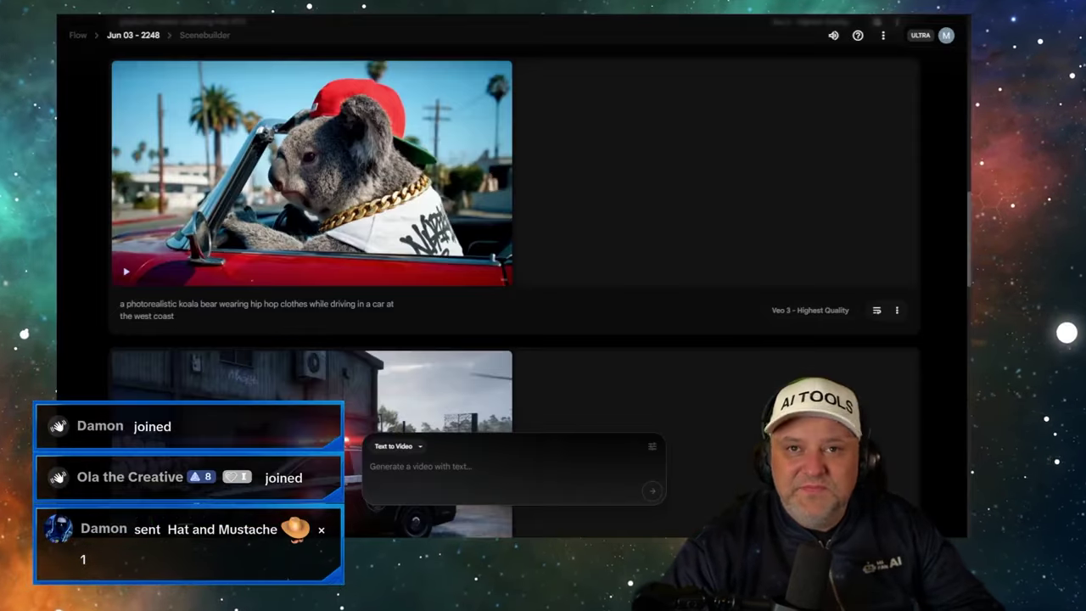
scroll(289, 204, up, 3)
scroll(288, 203, up, 10)
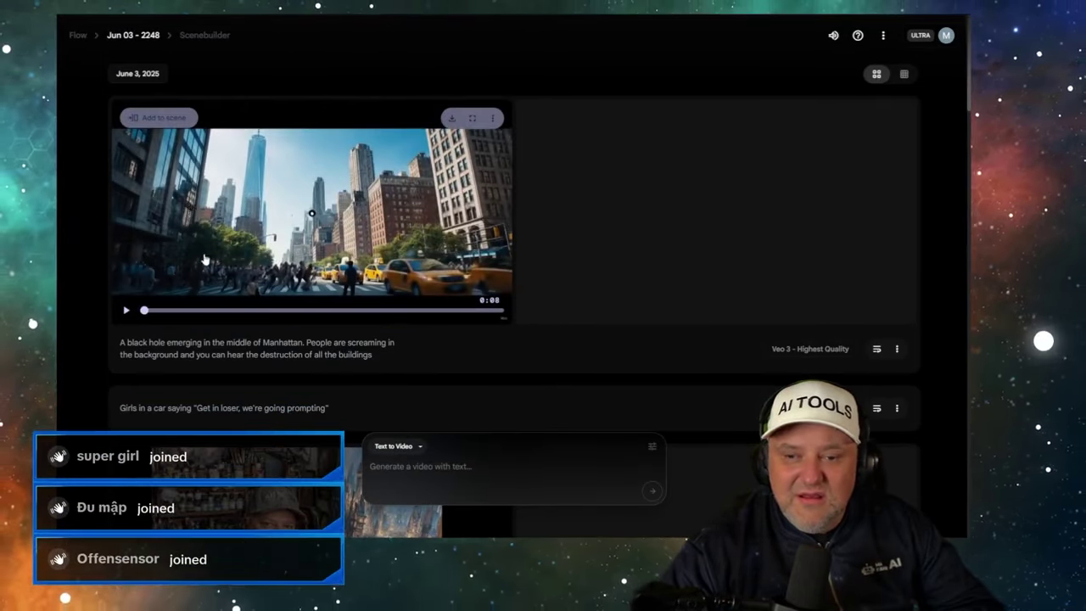
scroll(202, 252, down, 15)
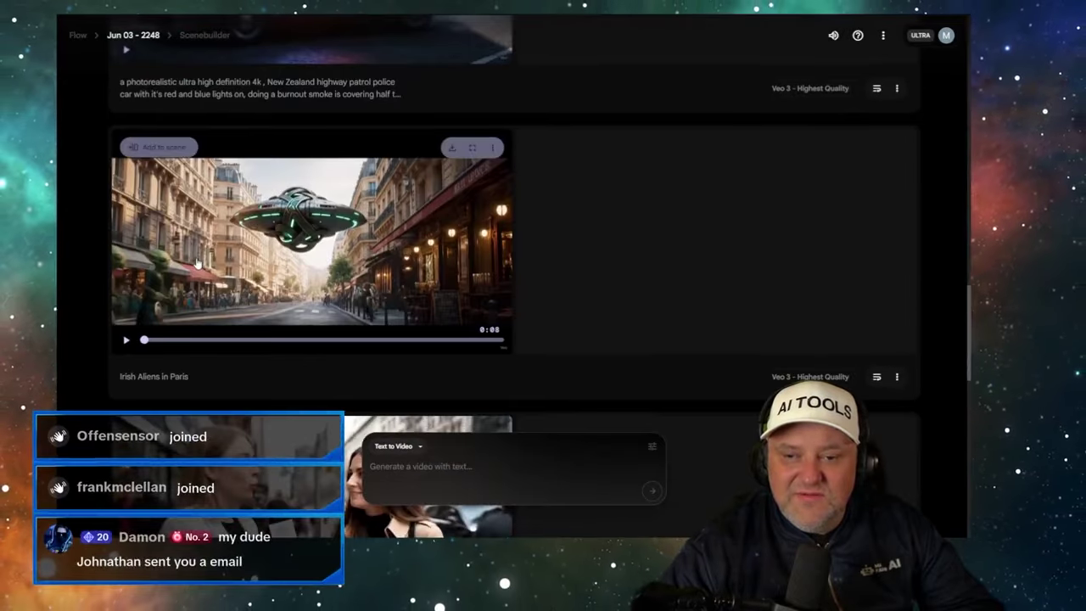
scroll(197, 263, down, 3)
scroll(199, 267, up, 12)
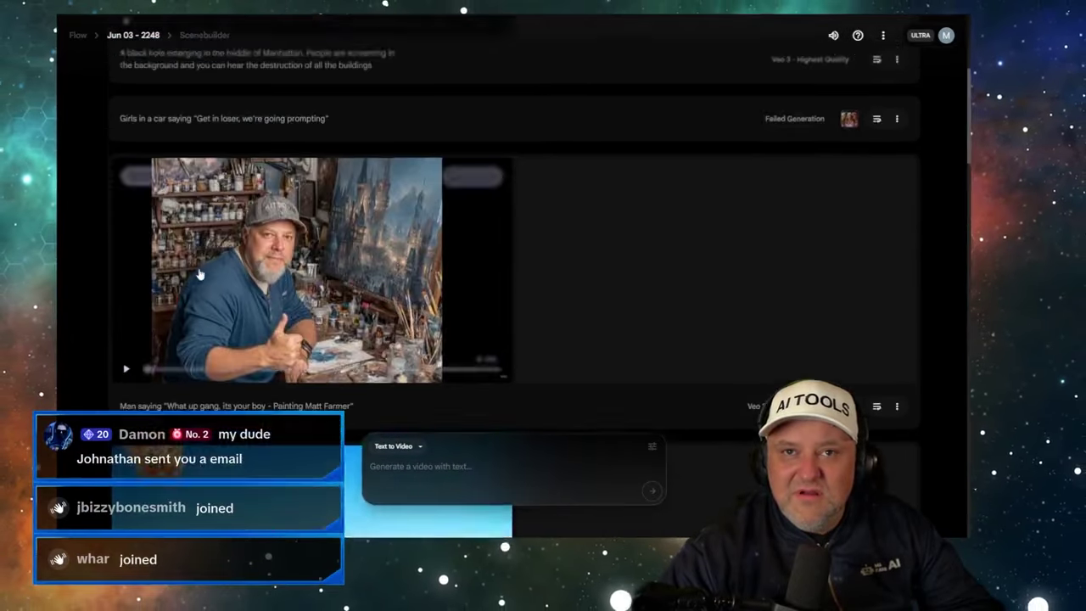
scroll(199, 274, up, 4)
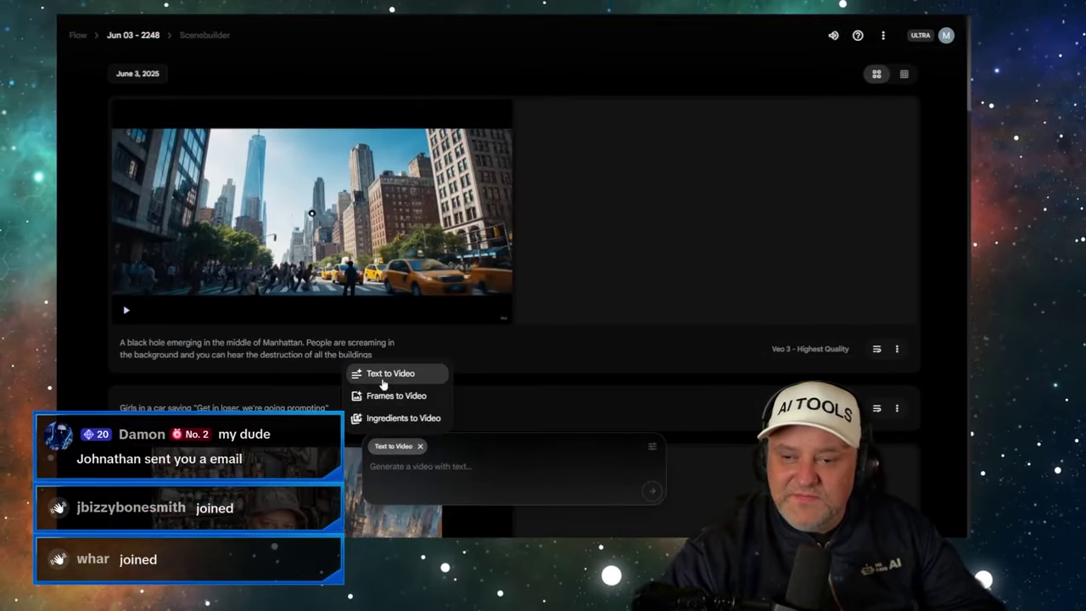
click(386, 397)
click(382, 492)
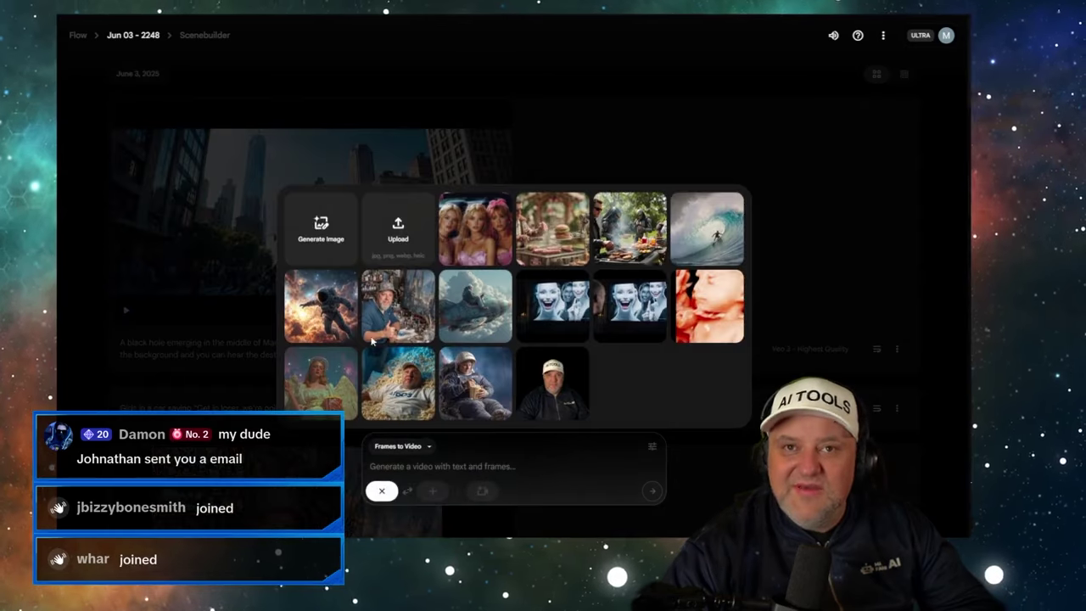
click(462, 246)
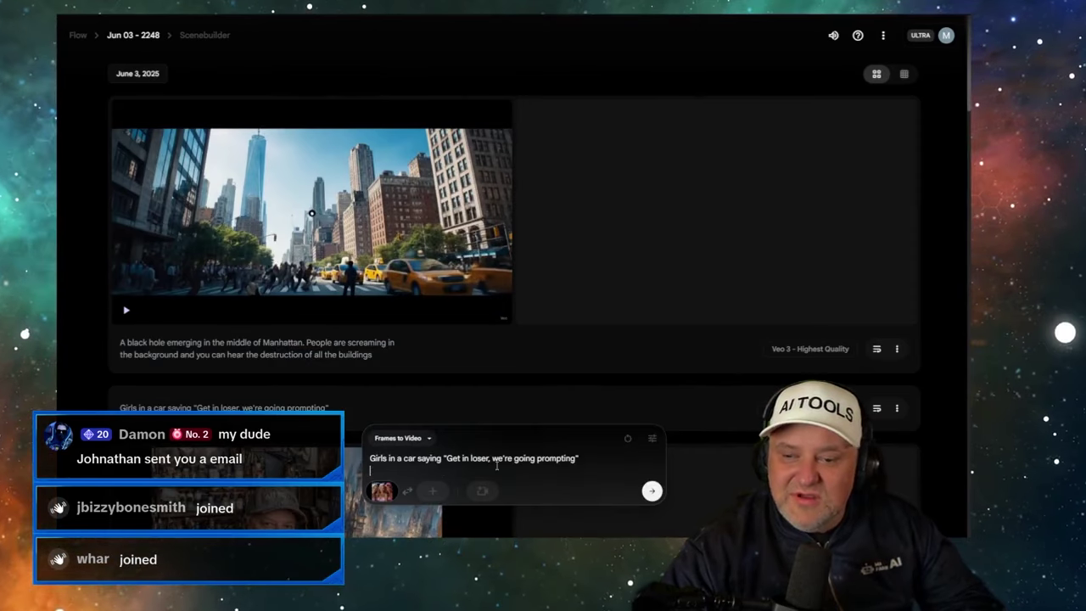
- Submit the girls-in-a-car prompt and check on both the Kling and Flow generations
click(584, 476)
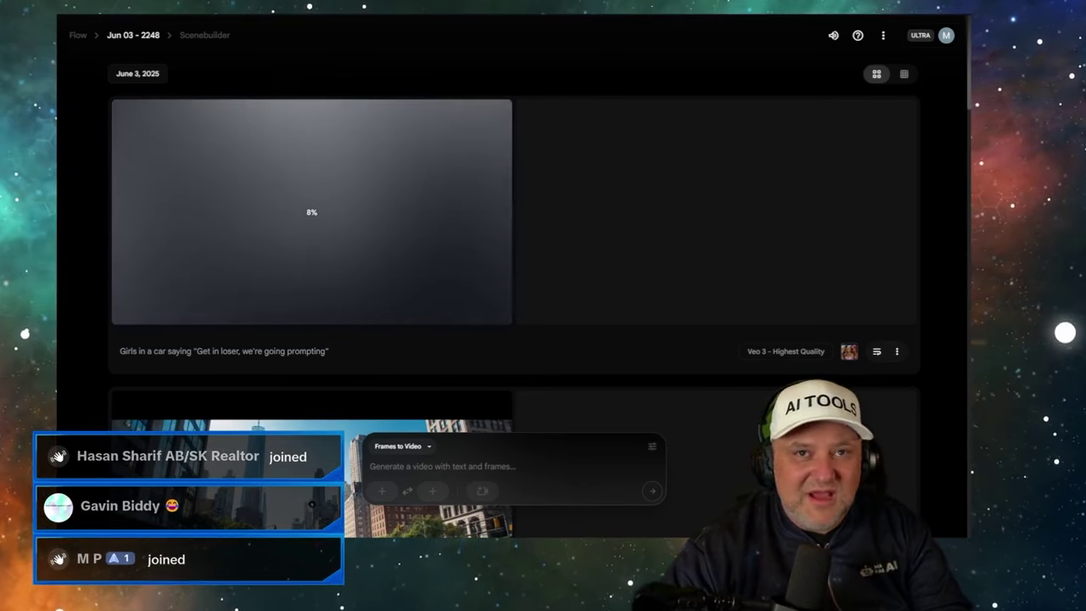
key(ctrl+Tab)
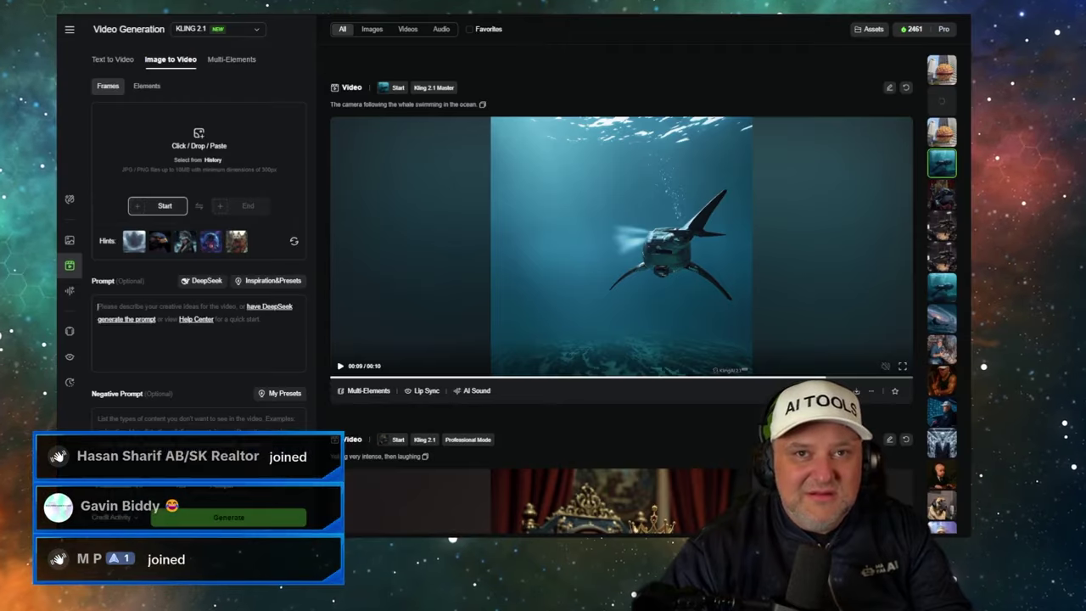
key(ctrl+shift+Tab)
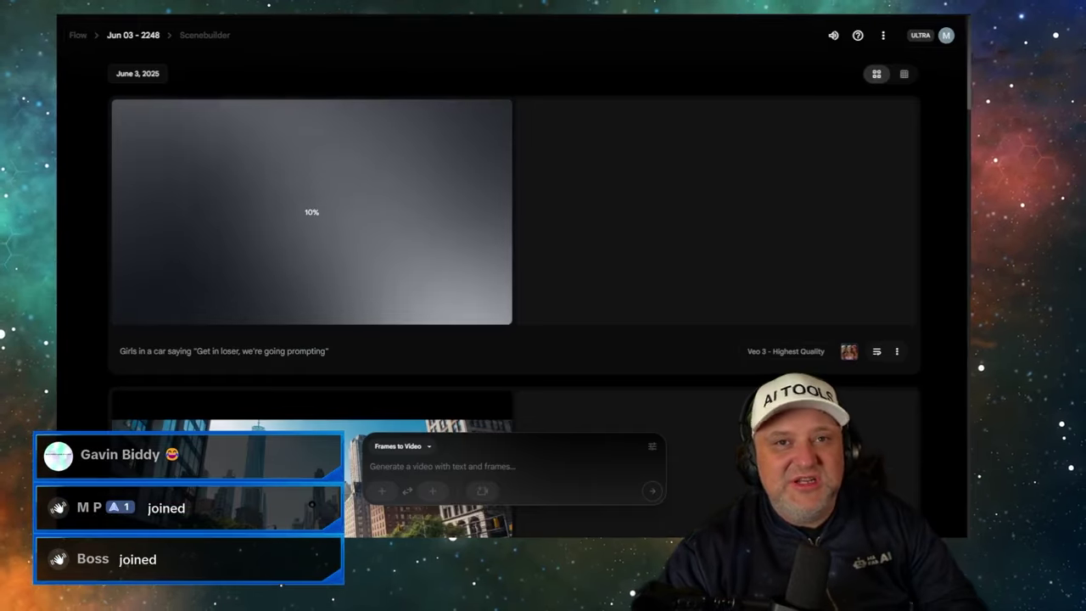
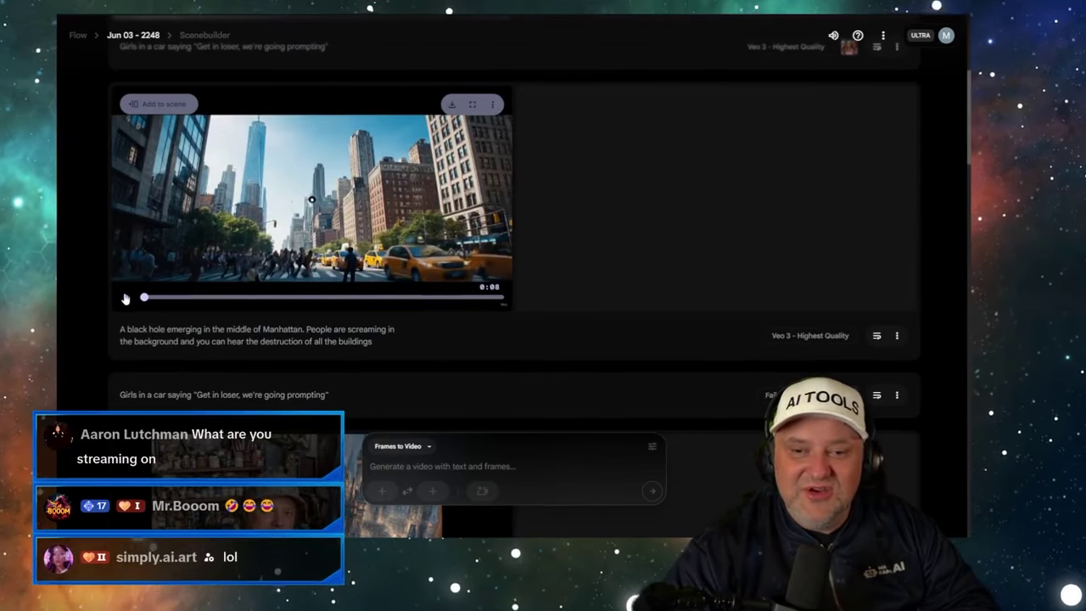
- Replay the Manhattan black hole video from its start, then pause it
scroll(169, 289, up, 3)
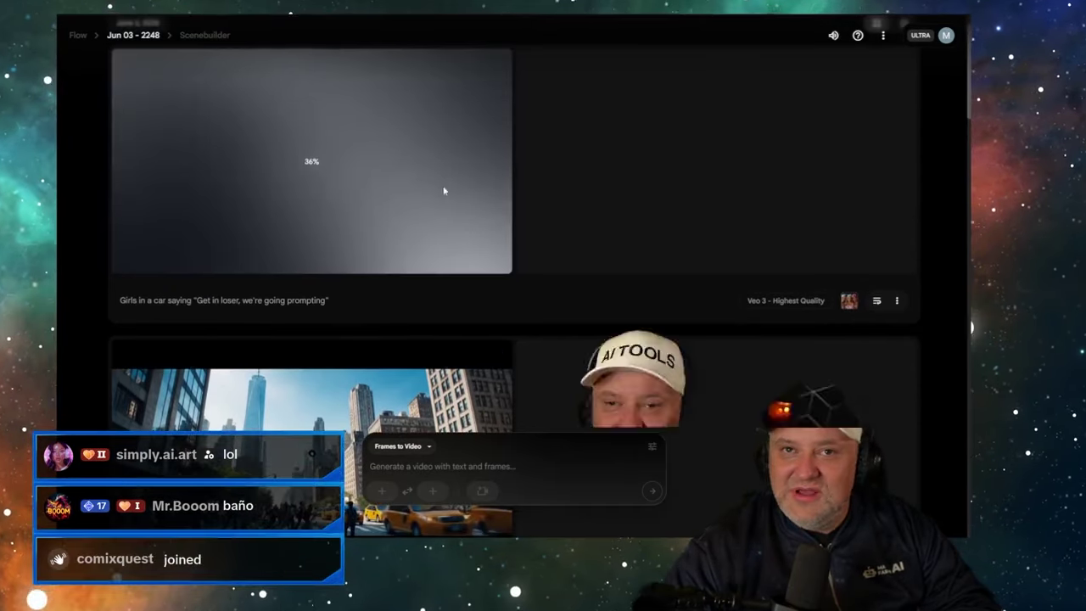
scroll(170, 280, down, 3)
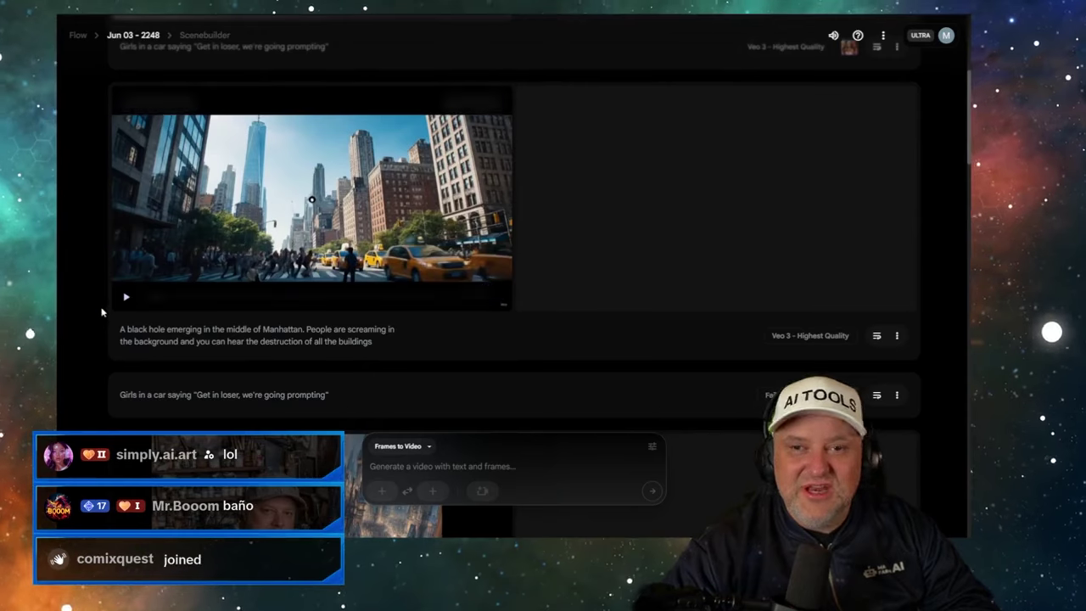
click(123, 301)
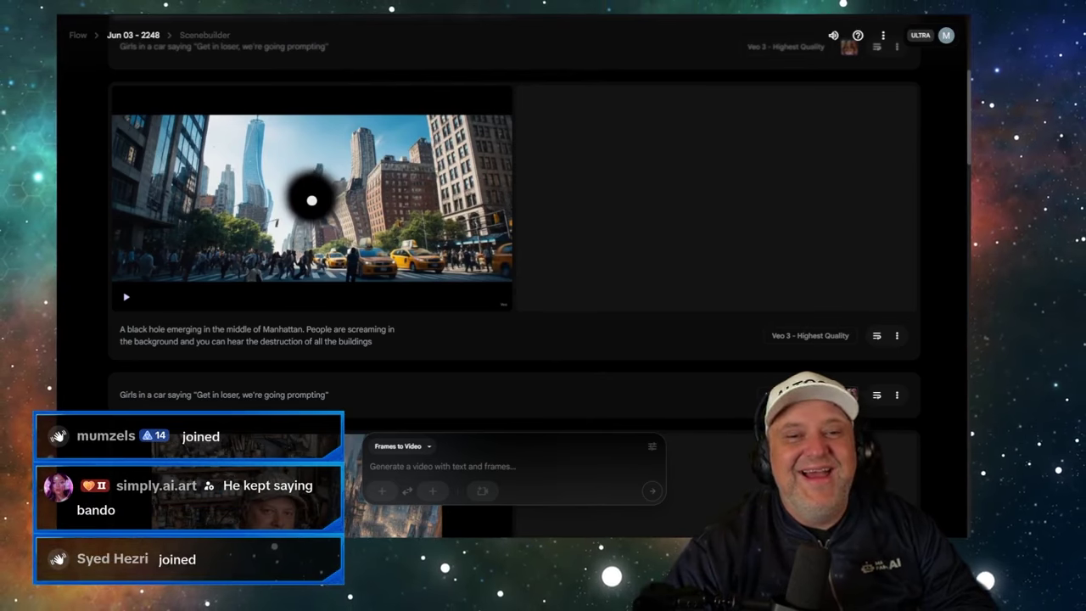
mouse_move(297, 218)
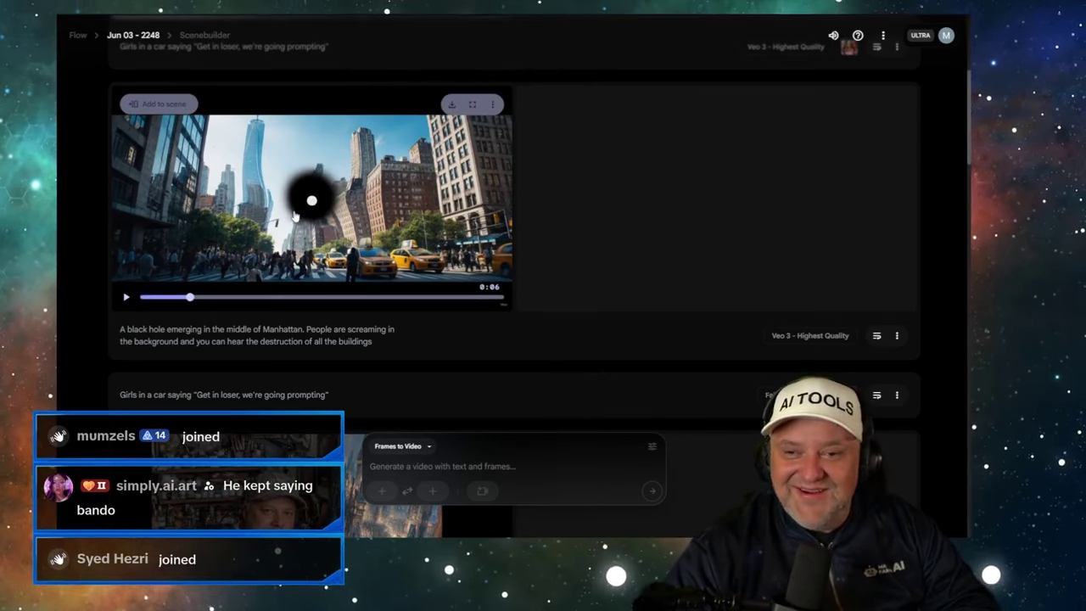
click(141, 297)
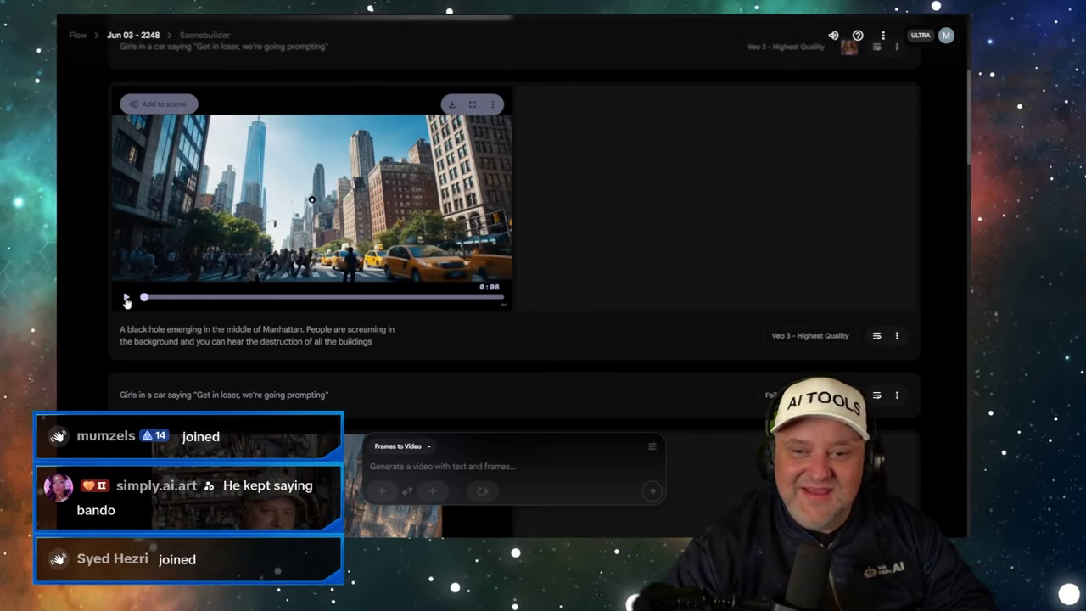
click(125, 301)
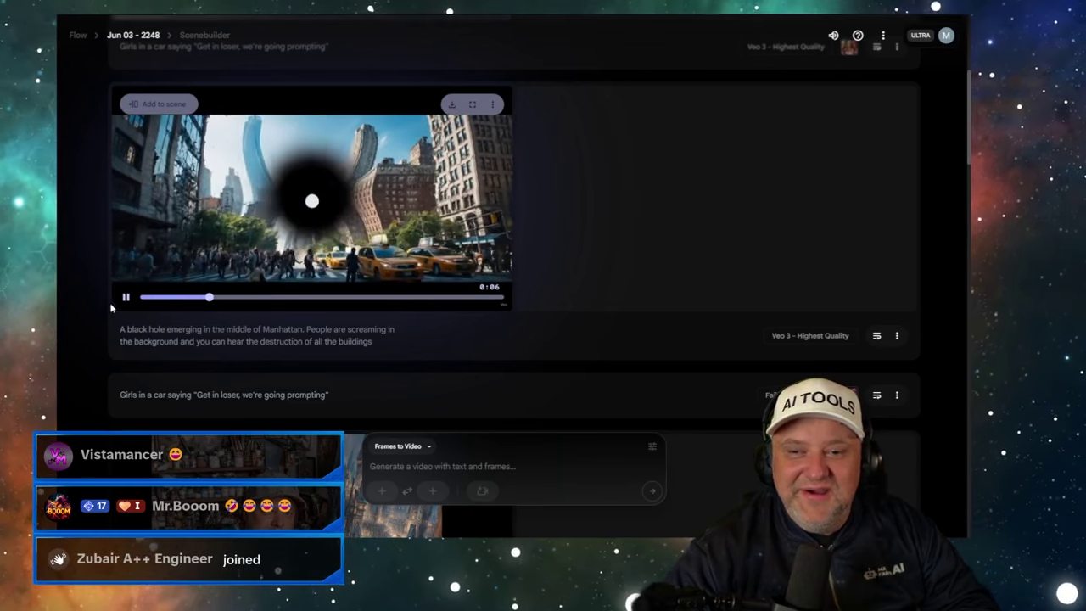
click(126, 298)
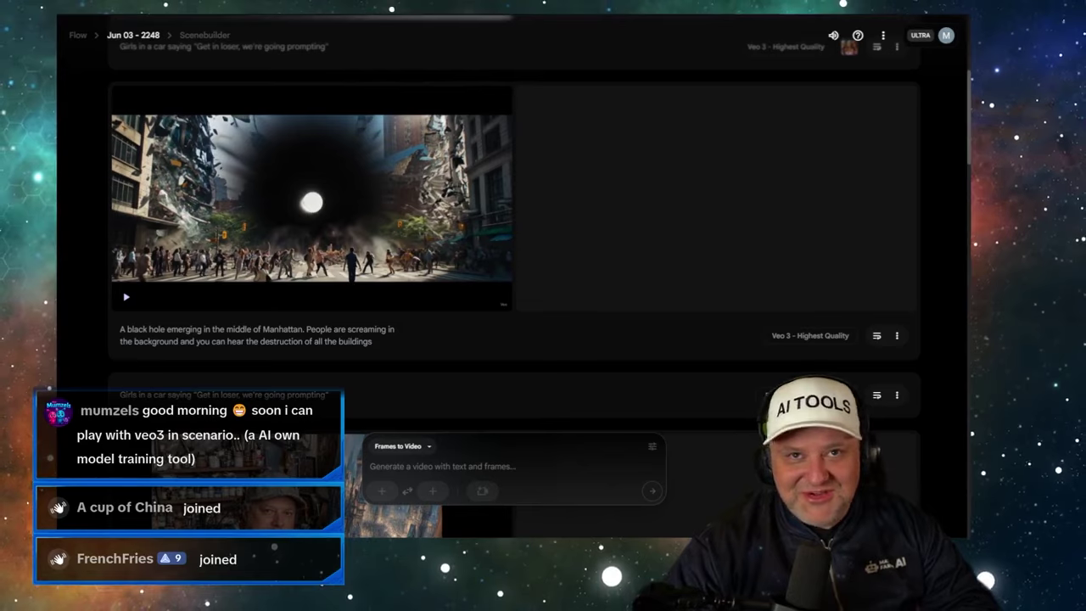
- Check the queued police-car job in Kling's history rail, then return to Flow
key(ctrl+Tab)
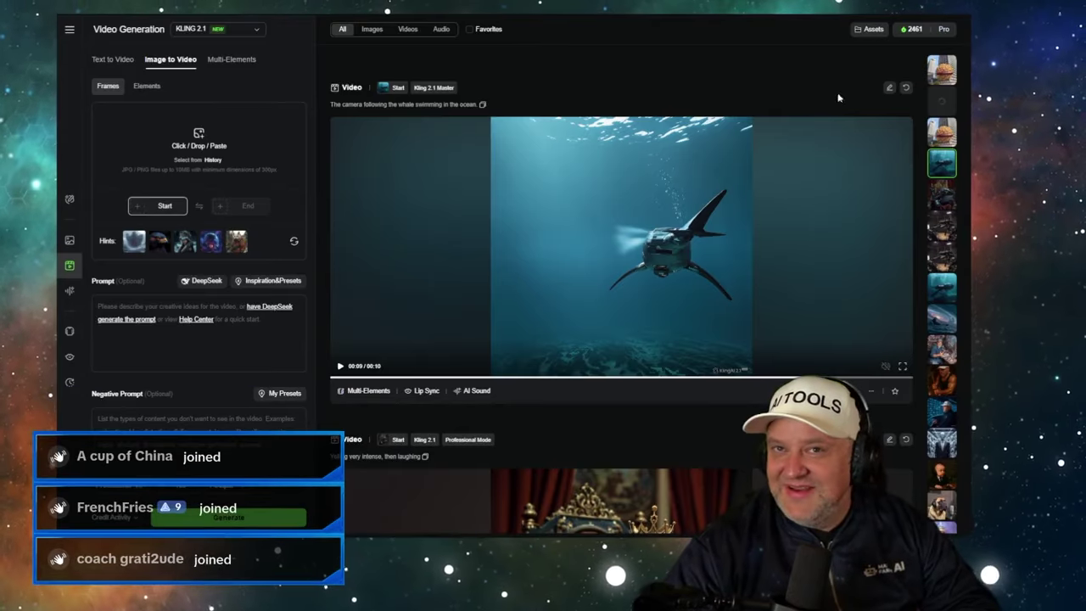
click(944, 105)
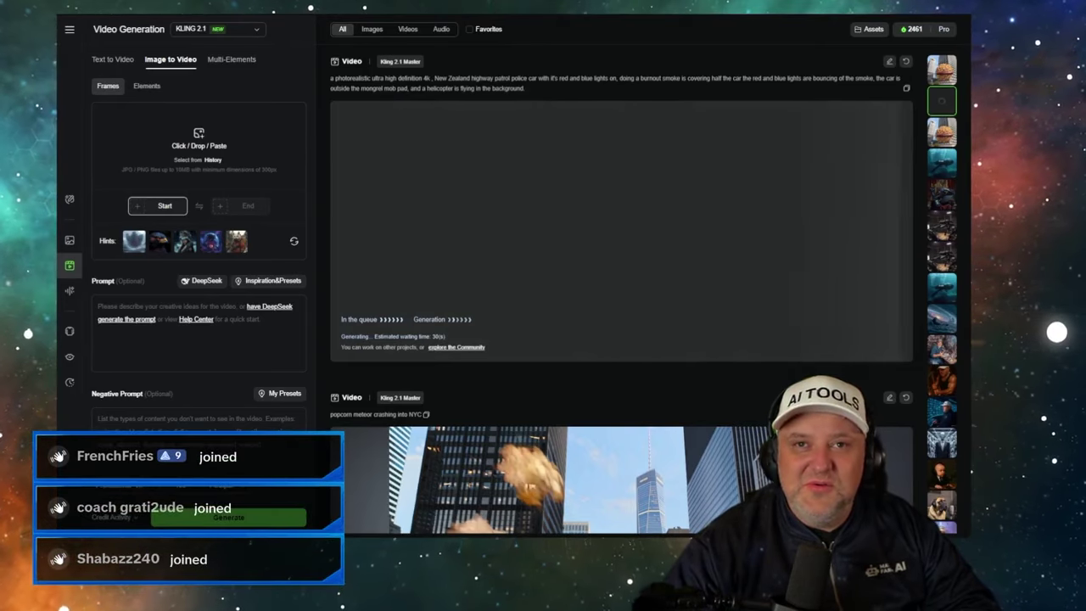
key(ctrl+Tab)
scroll(315, 182, up, 3)
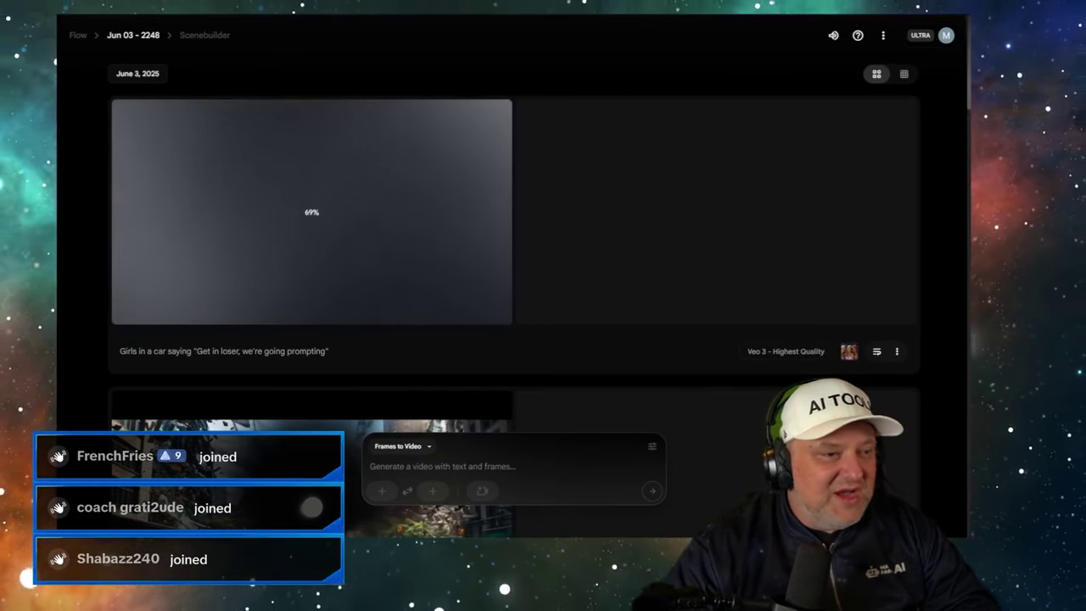
- Set the princess with rainbow flower image as the cropped first frame
click(382, 491)
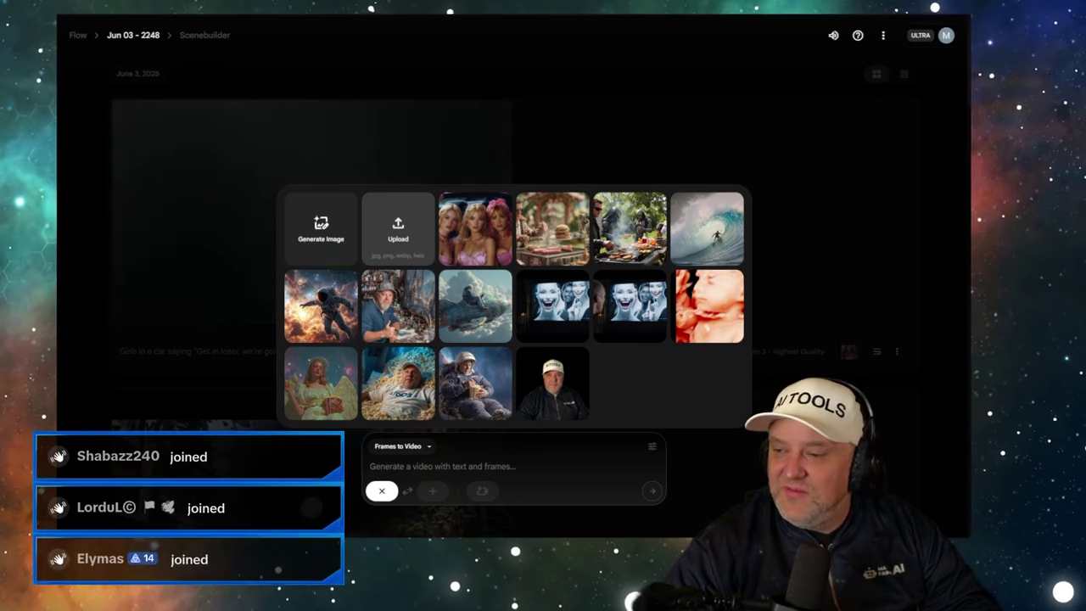
click(321, 378)
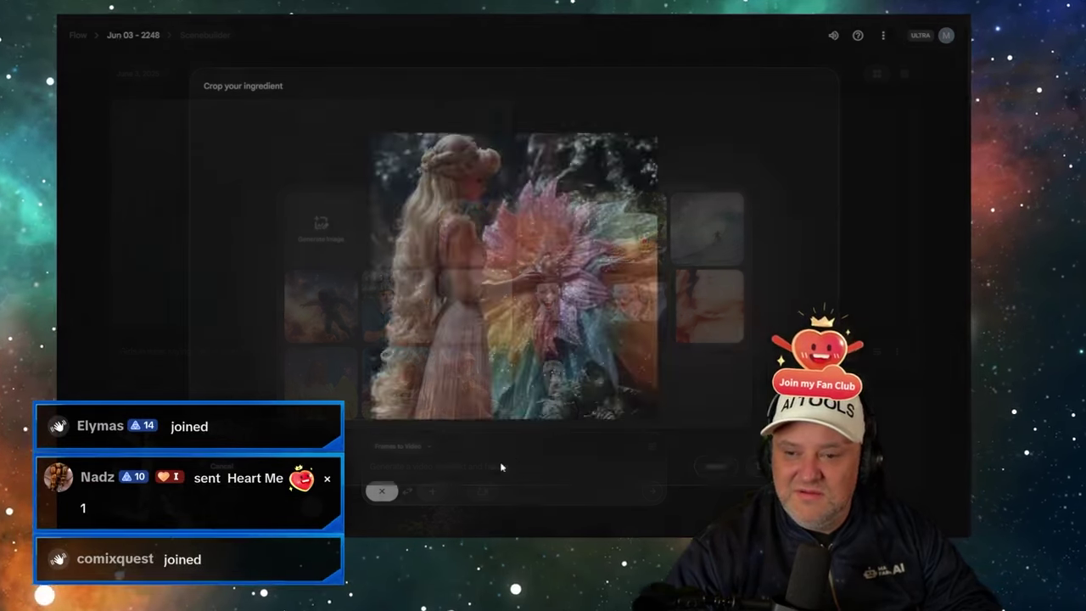
click(757, 466)
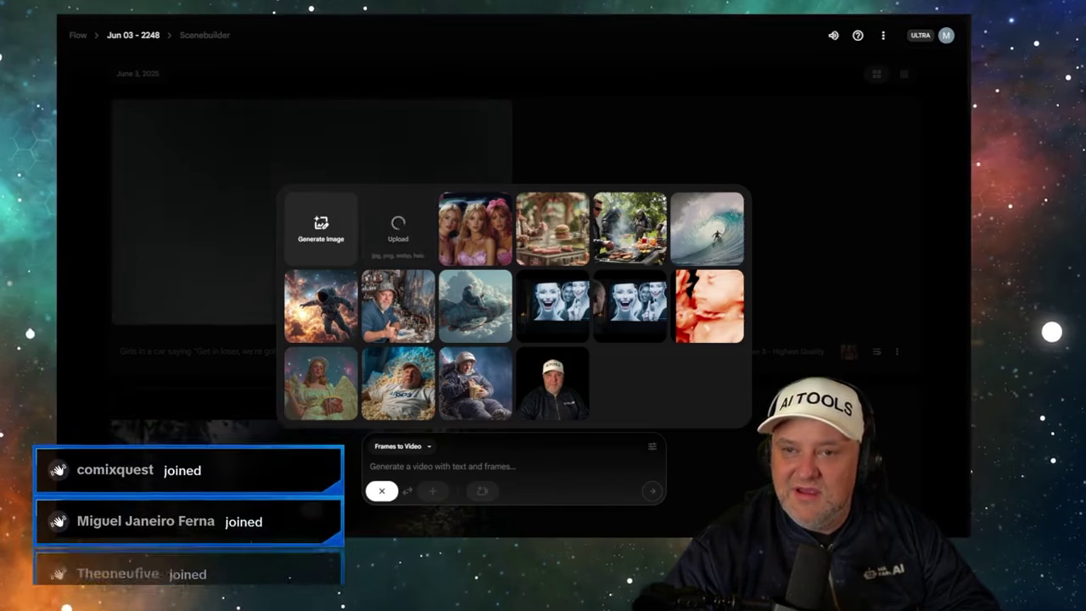
click(428, 466)
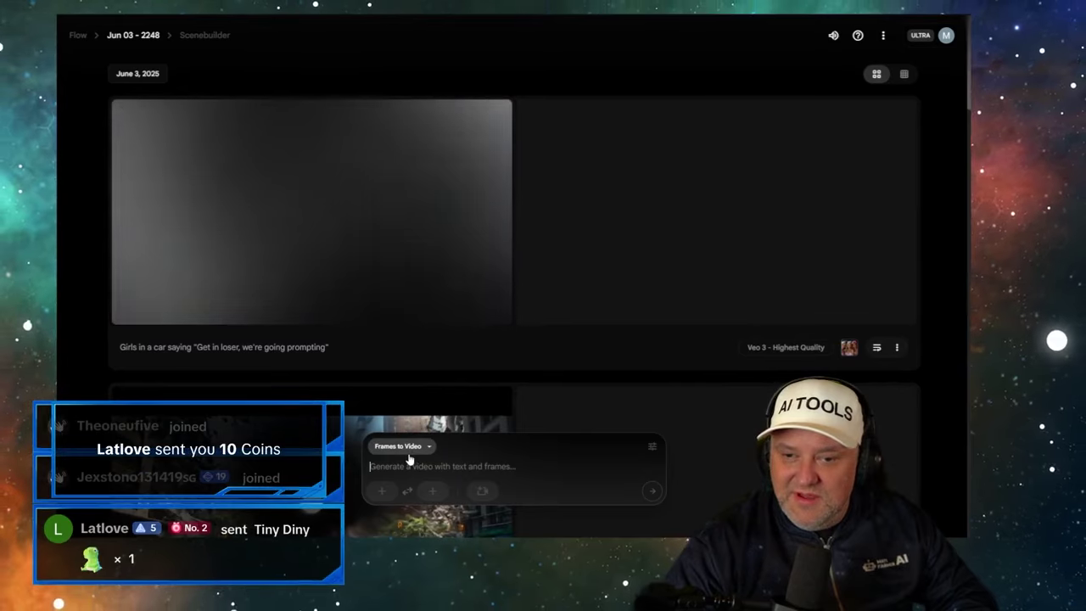
- Enter the prompt 'Flower wraps around girl and eats her' and submit it
scroll(413, 459, down, 2)
scroll(346, 397, up, 2)
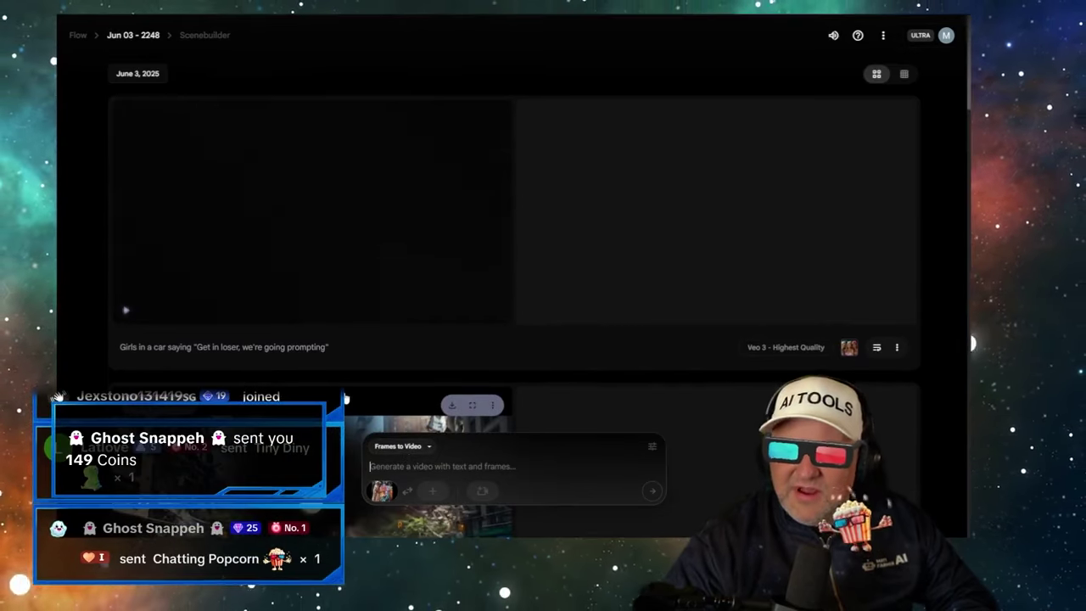
text(Flo)
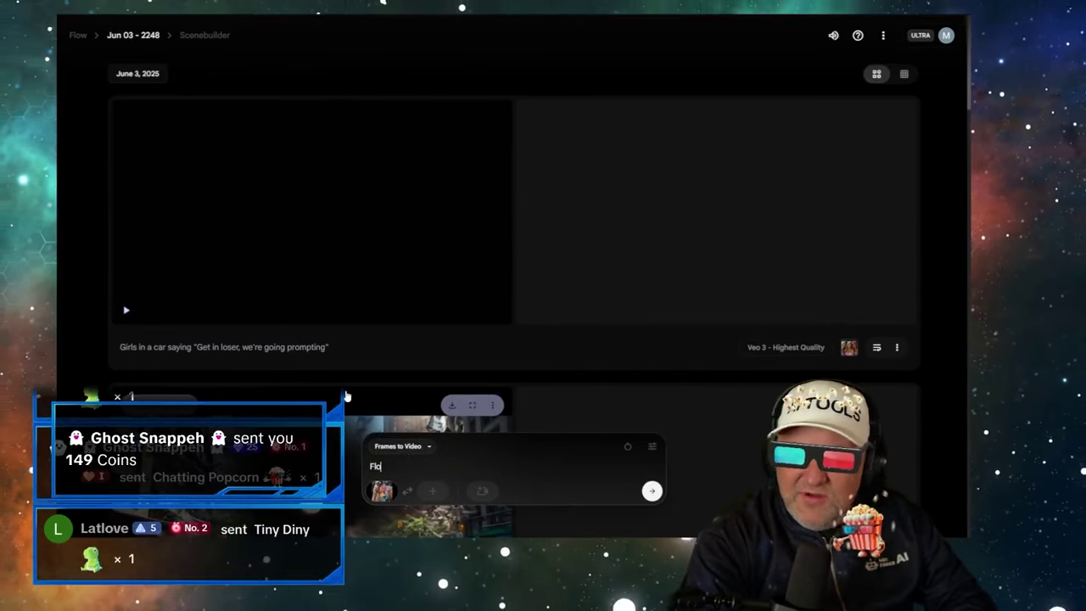
text(wer wraps around girl and eats her)
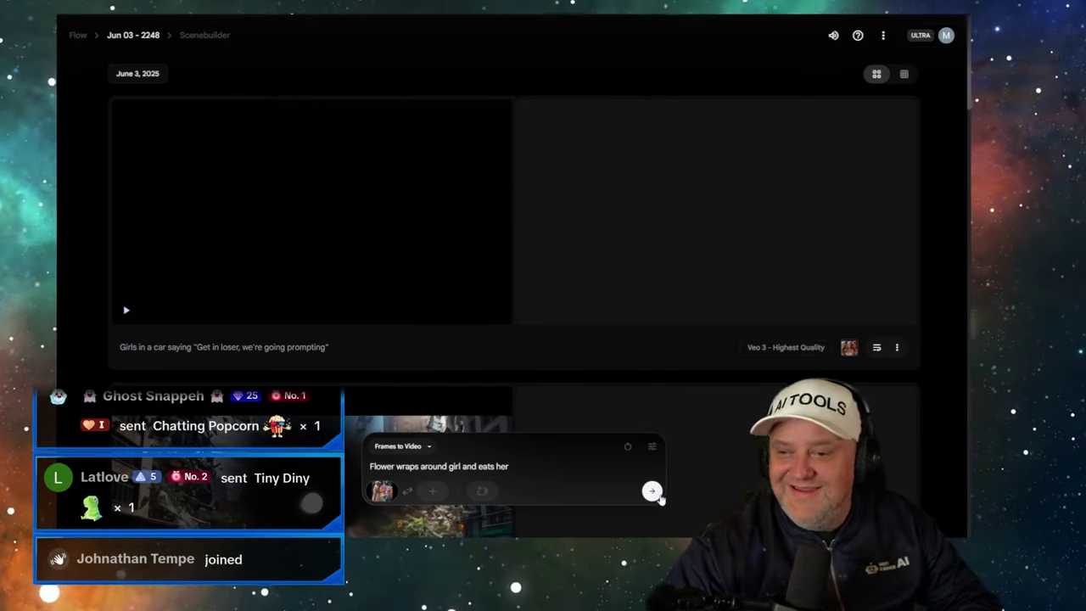
click(652, 492)
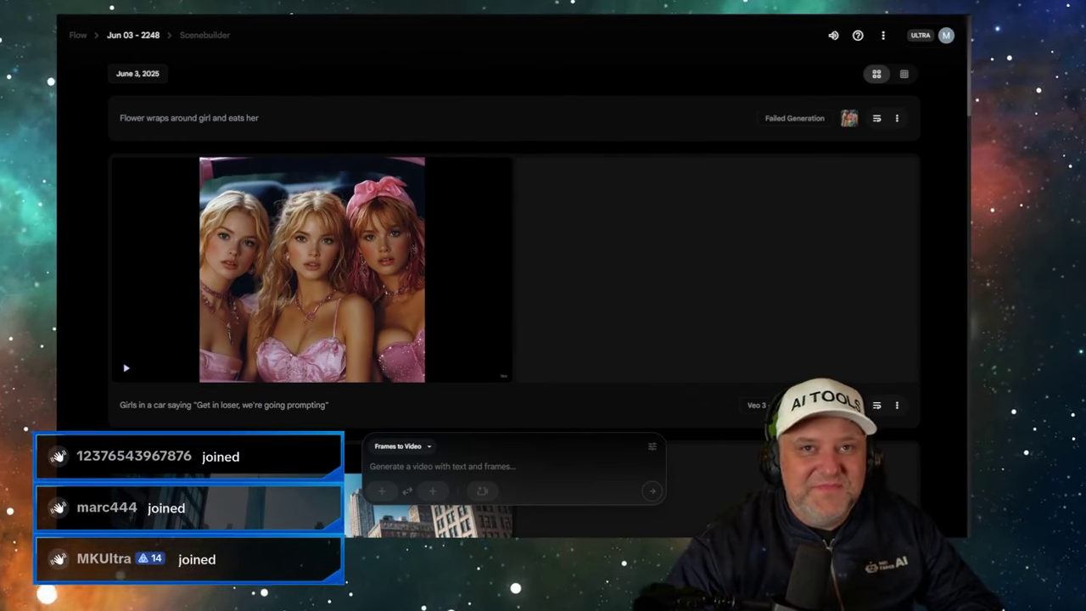
mouse_move(240, 186)
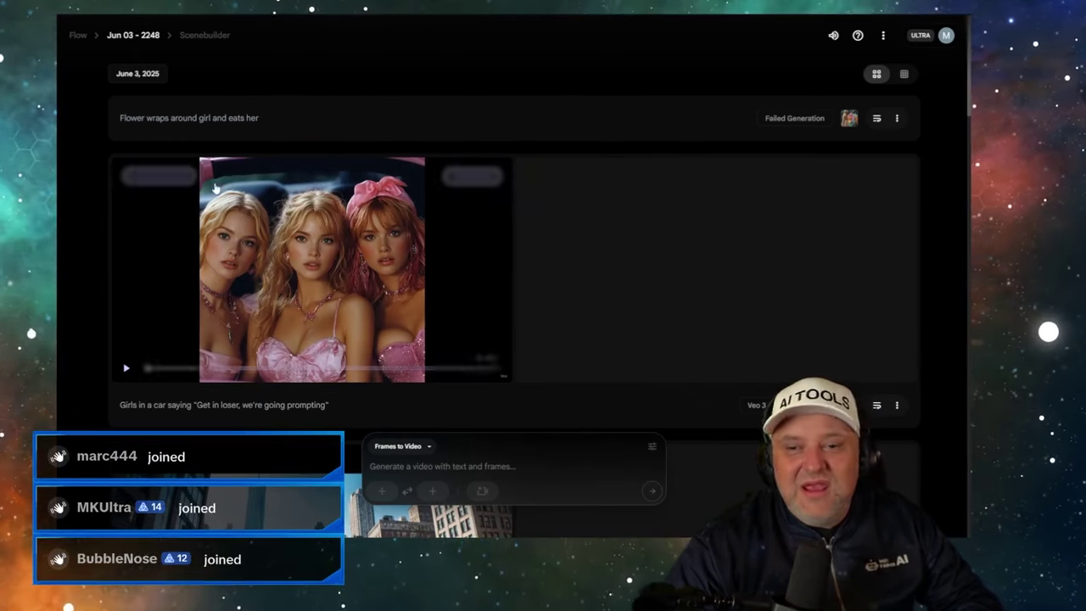
scroll(282, 315, down, 3)
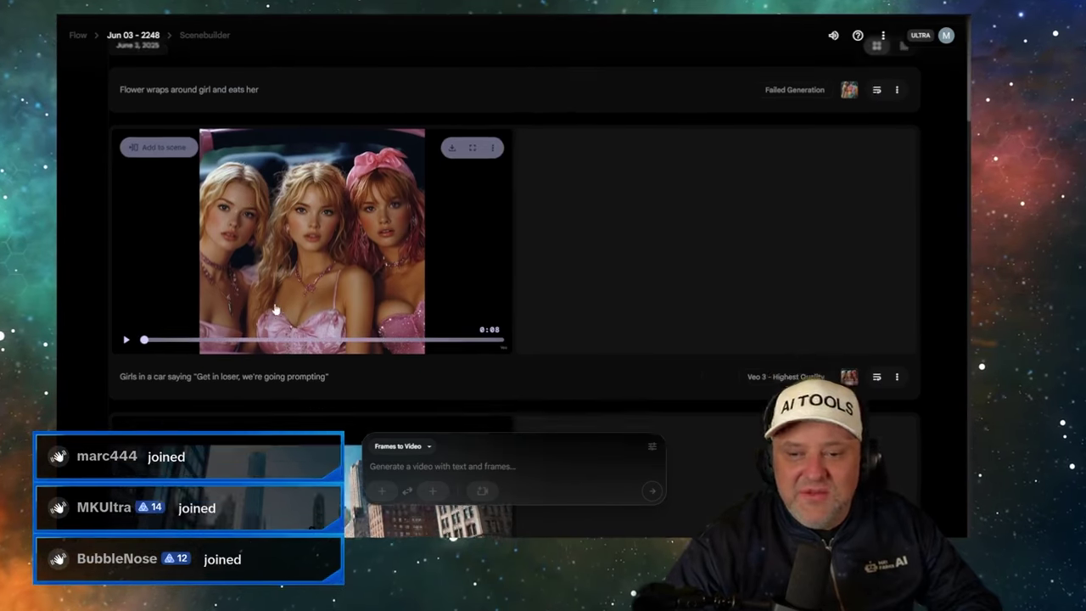
scroll(252, 271, up, 3)
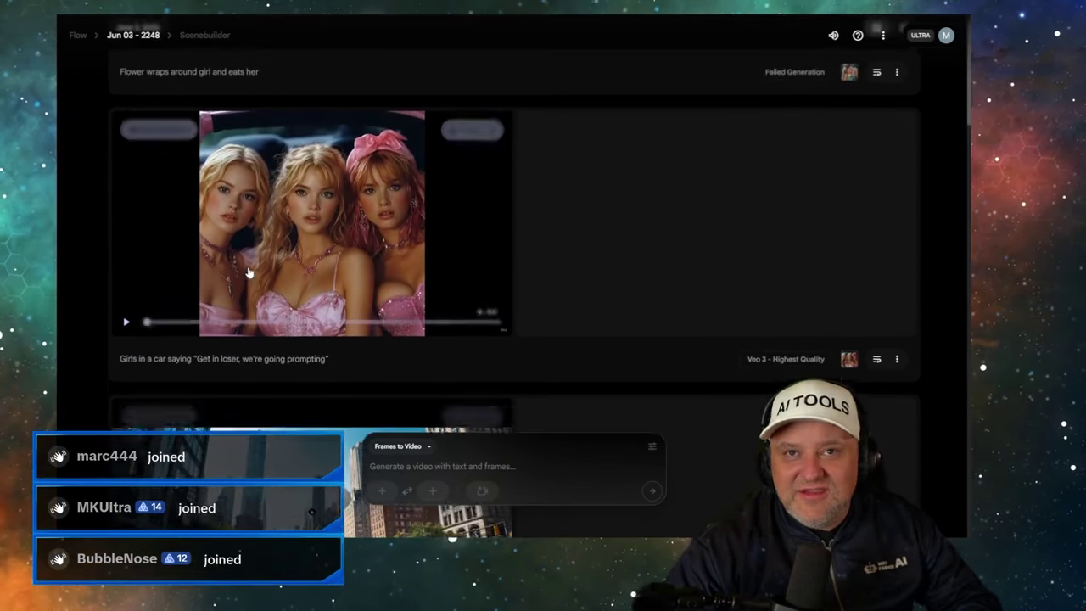
click(125, 370)
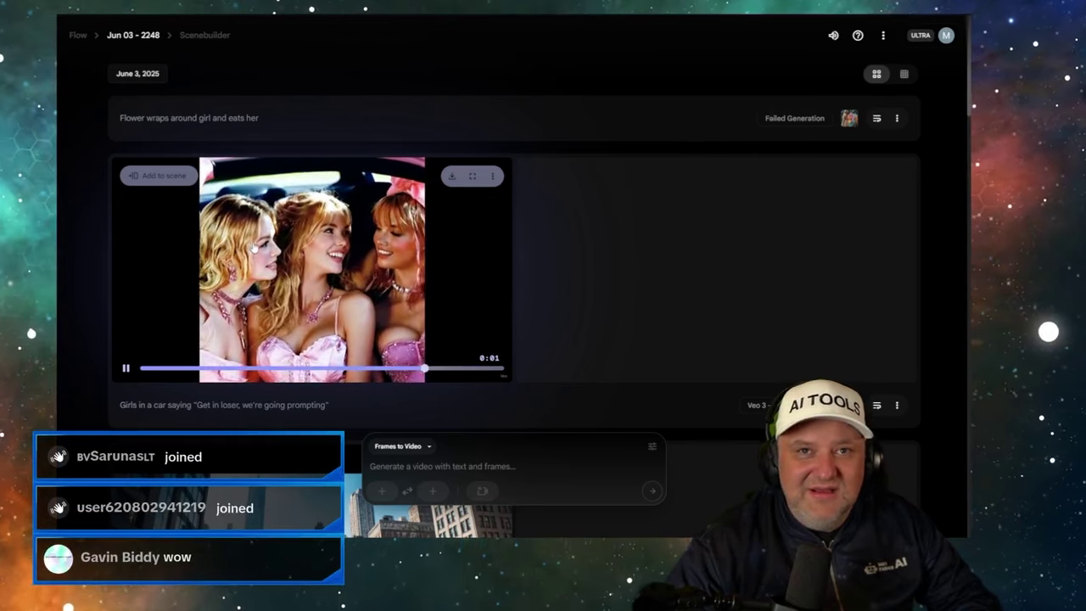
click(126, 370)
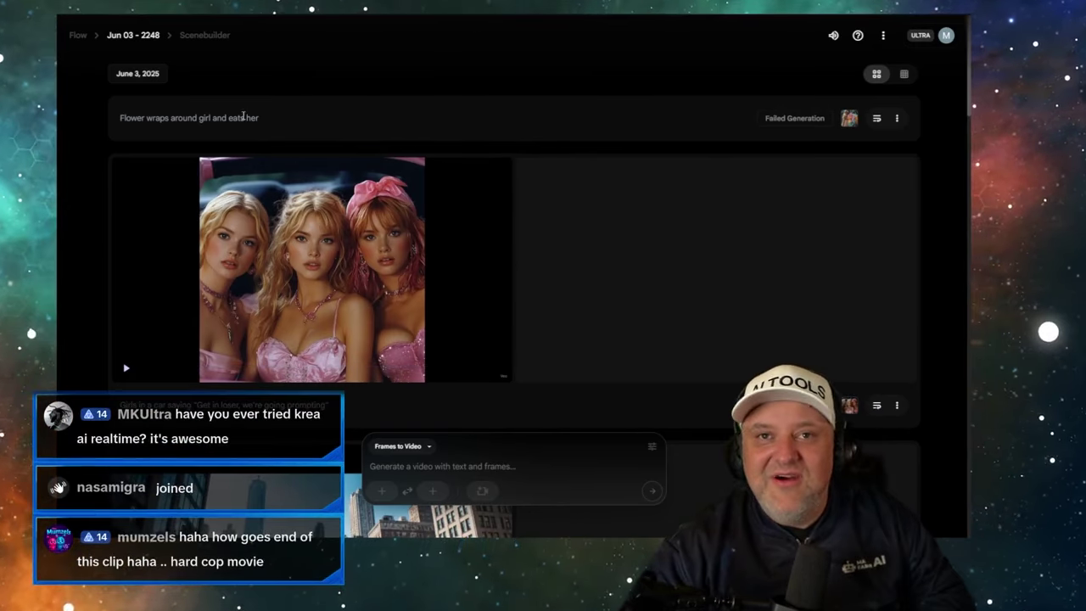
click(321, 113)
key(ctrl+c)
- Paste the flower prompt, use the flower-girl image as first frame, and submit
click(410, 466)
key(ctrl+v)
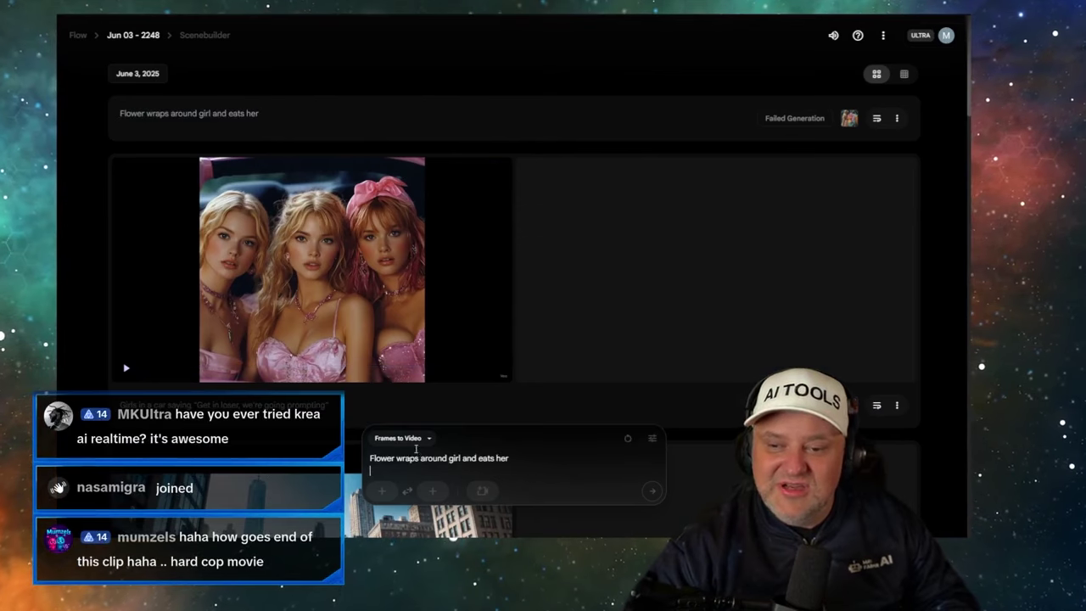
click(384, 491)
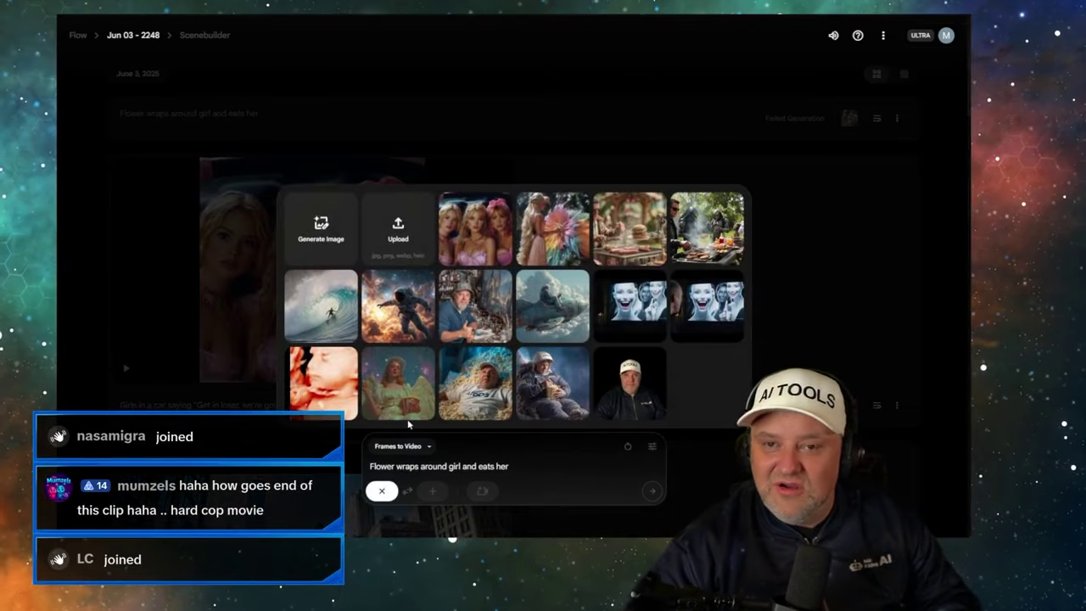
click(560, 240)
click(651, 492)
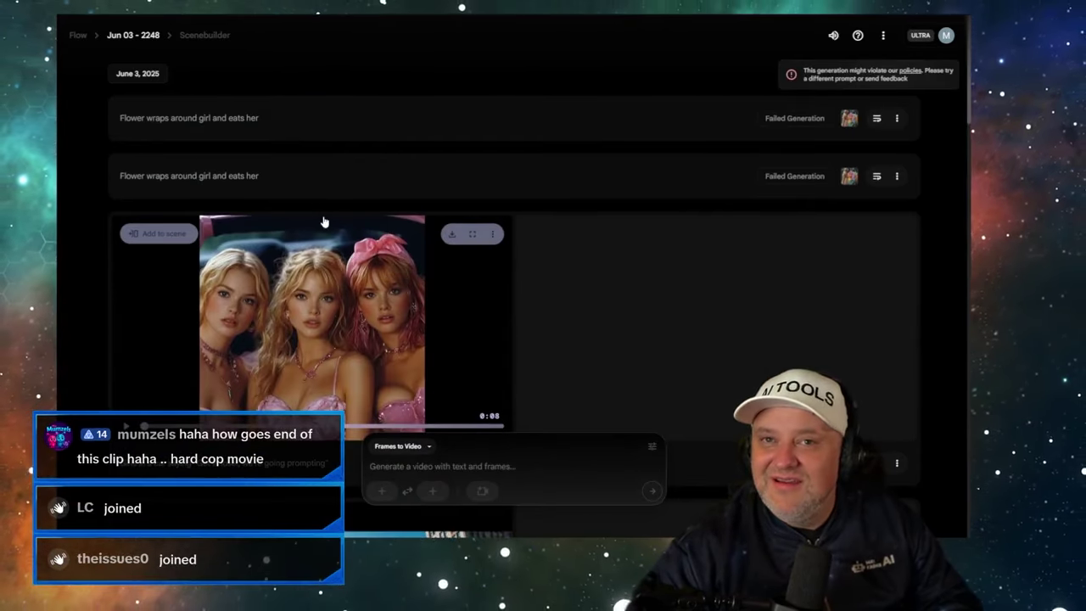
- Attach the pink three-girls image and submit 'The girl smells the flower and then runs away'
mouse_move(852, 123)
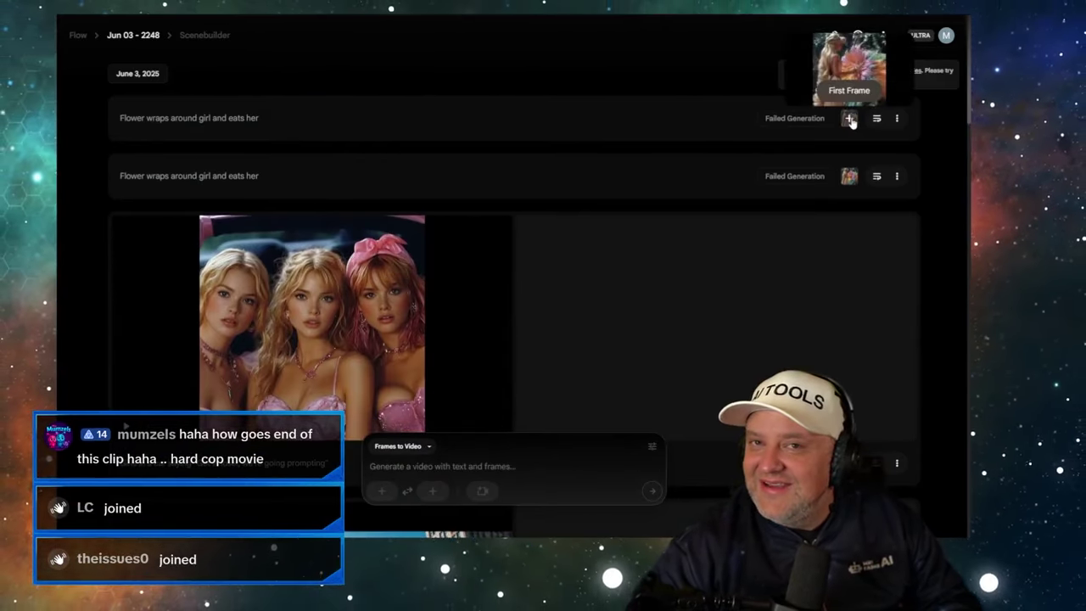
click(382, 490)
click(476, 242)
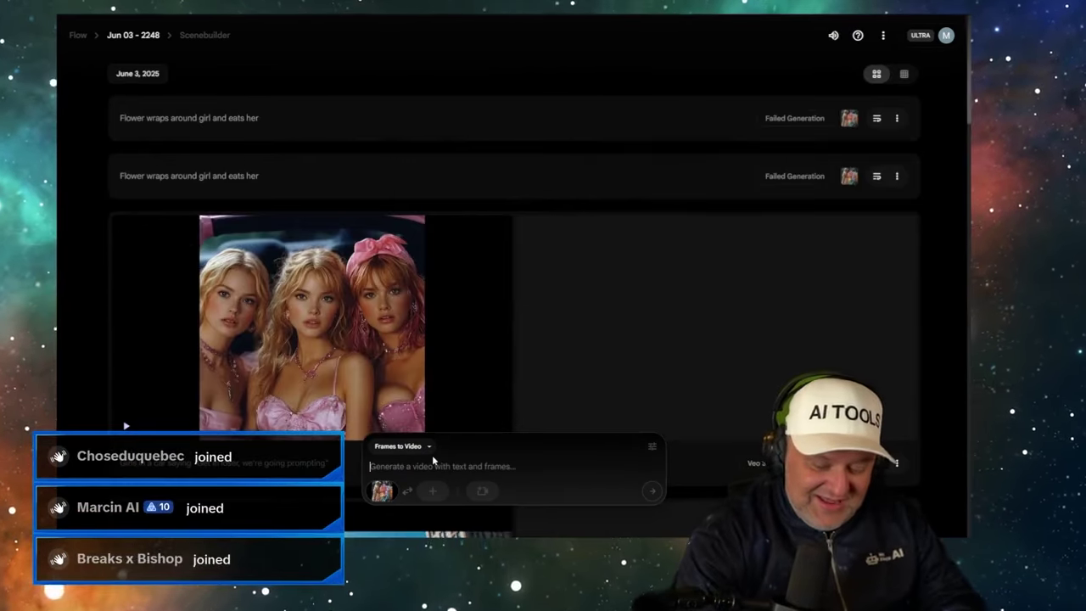
text(The gir)
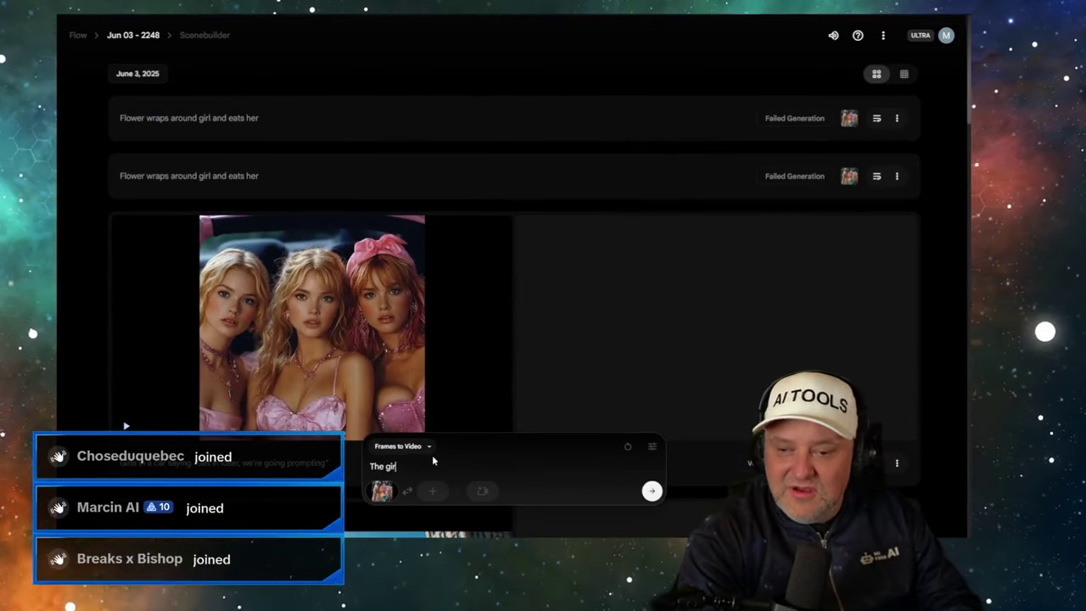
text(l smells the flower a)
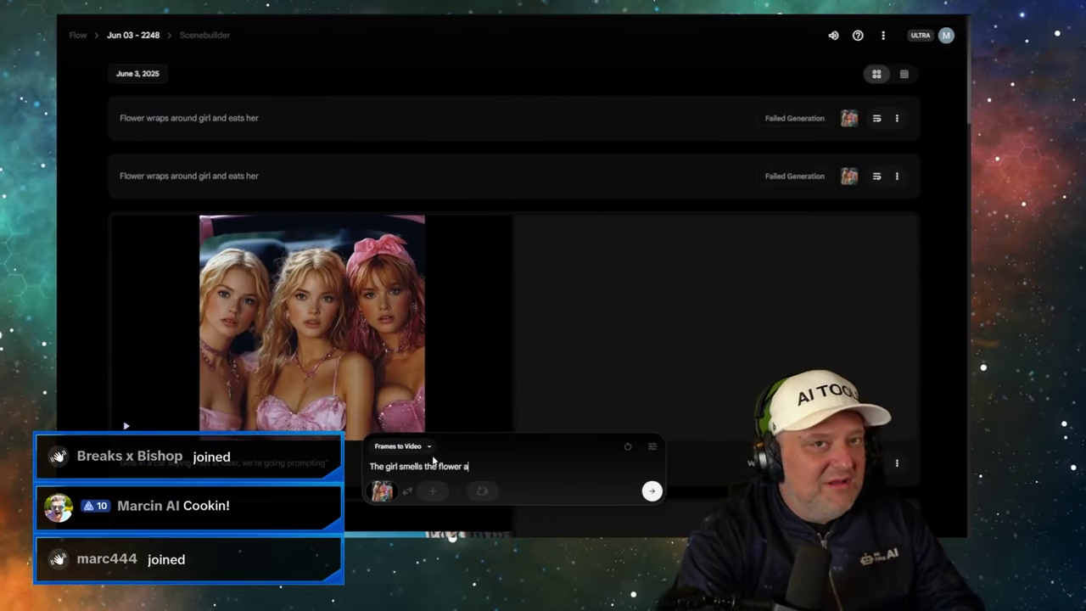
text(nd then runs away)
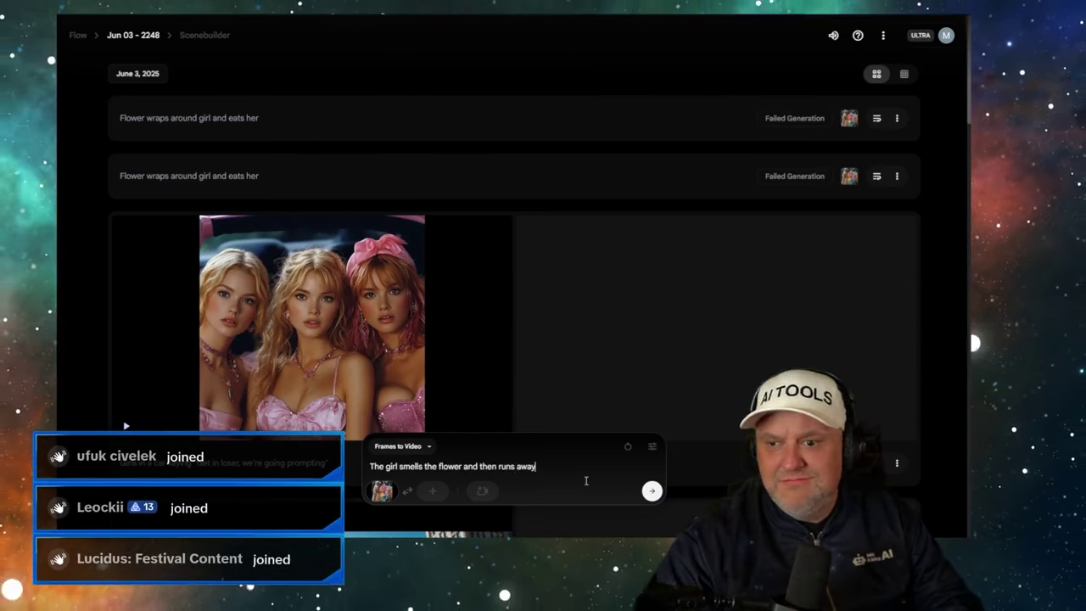
click(652, 491)
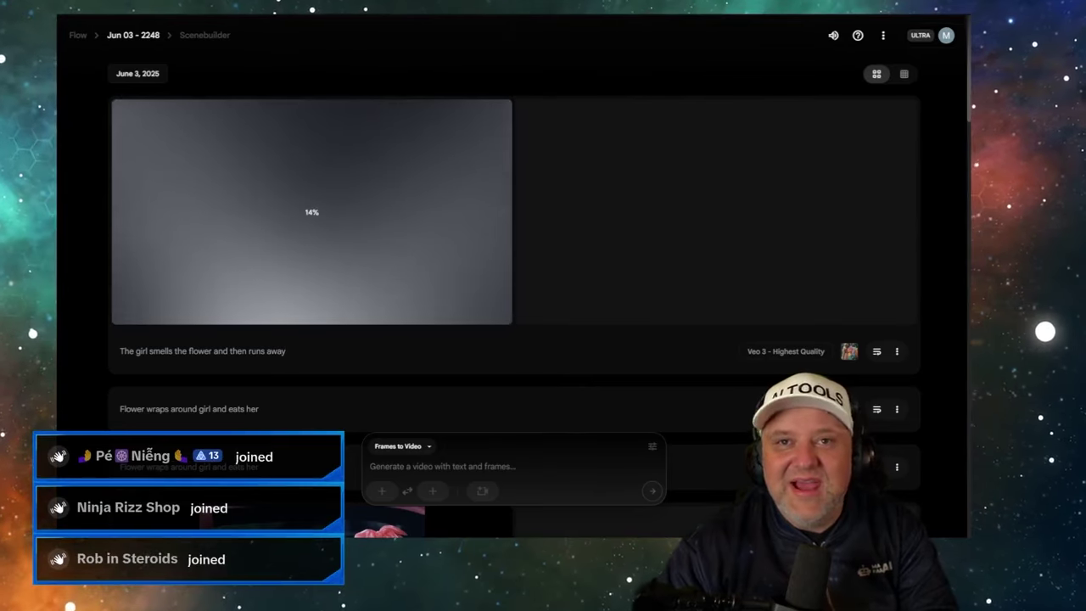
key(ctrl+Tab)
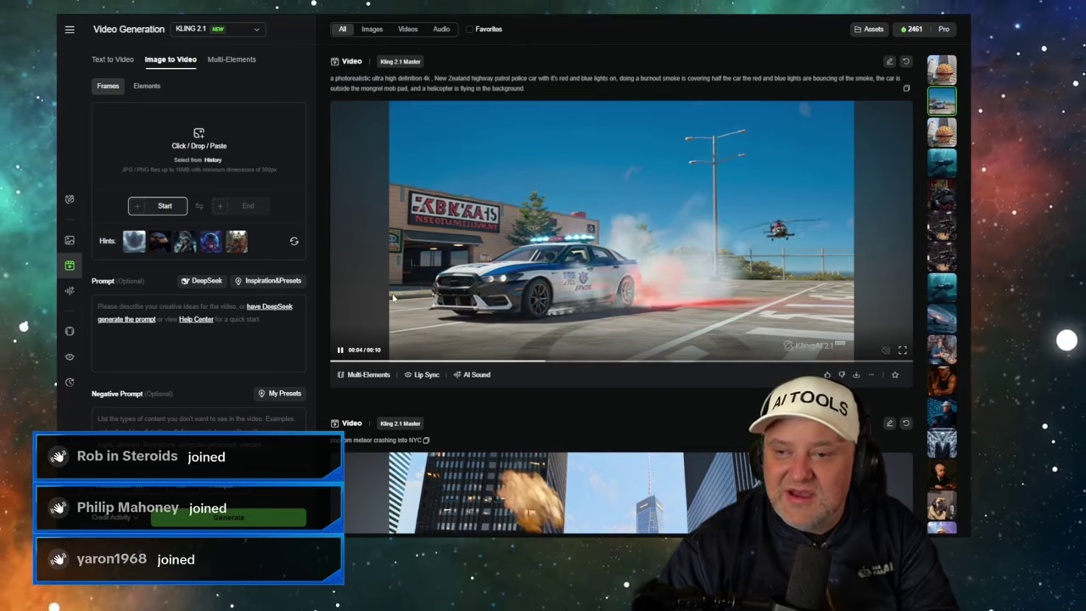
- Rewind Kling's police-car burnout clip near its start, then return to Flow
click(340, 362)
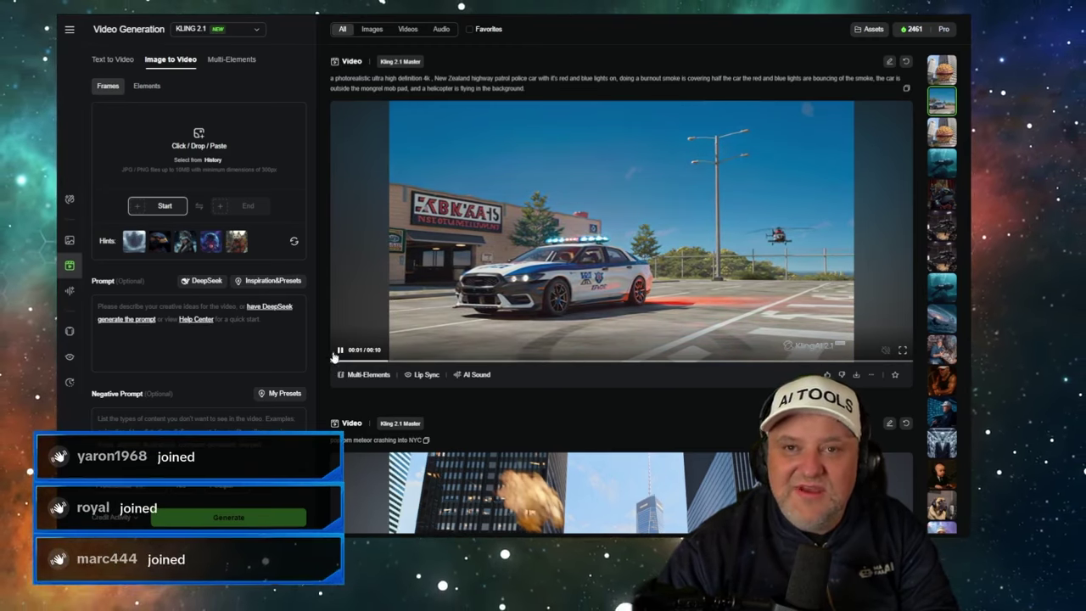
key(ctrl+Tab)
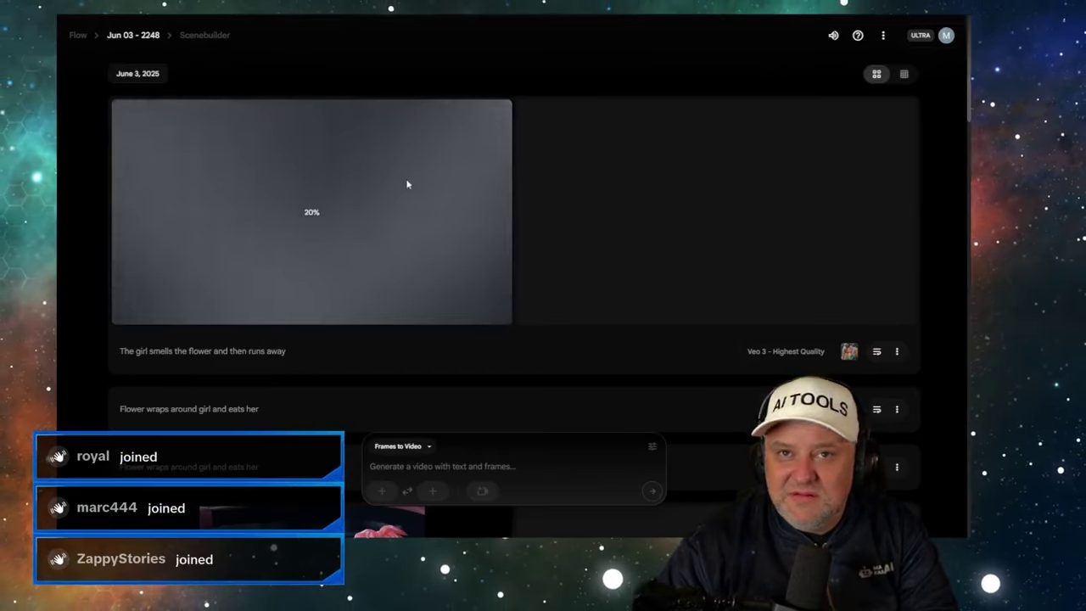
- Play the Veo 3 police-car burnout clip, then bring up Kling's version to compare
scroll(406, 178, down, 10)
scroll(402, 169, down, 10)
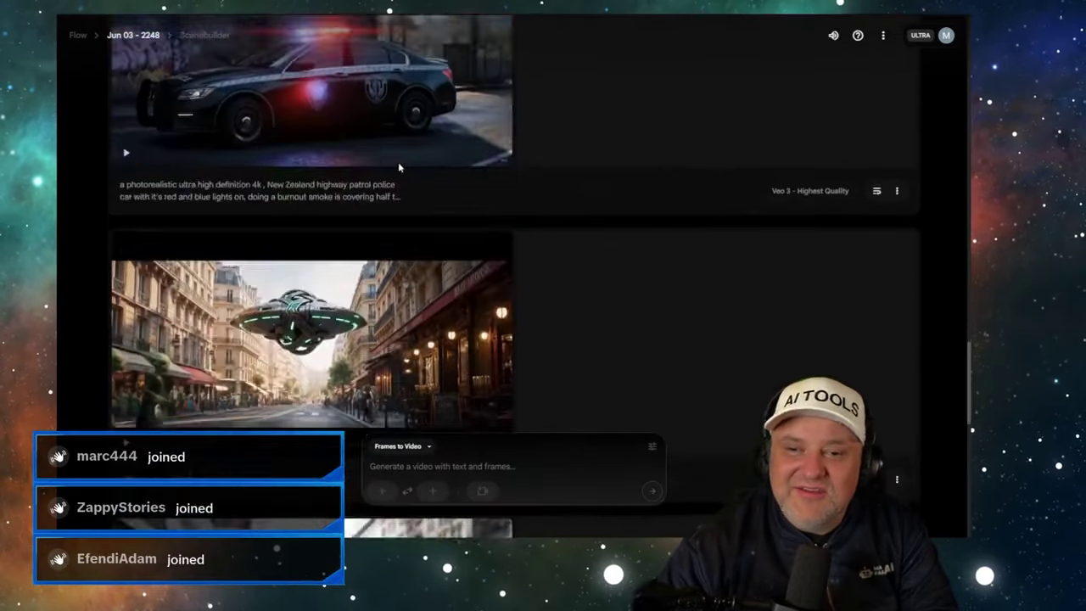
scroll(398, 162, up, 2)
scroll(313, 193, up, 3)
scroll(308, 226, down, 2)
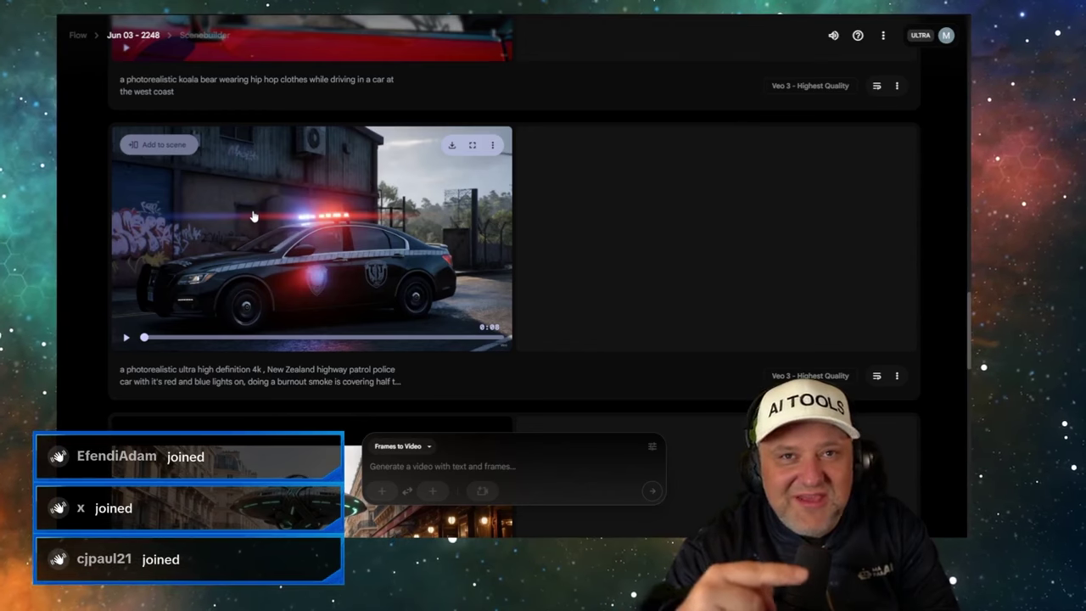
click(126, 338)
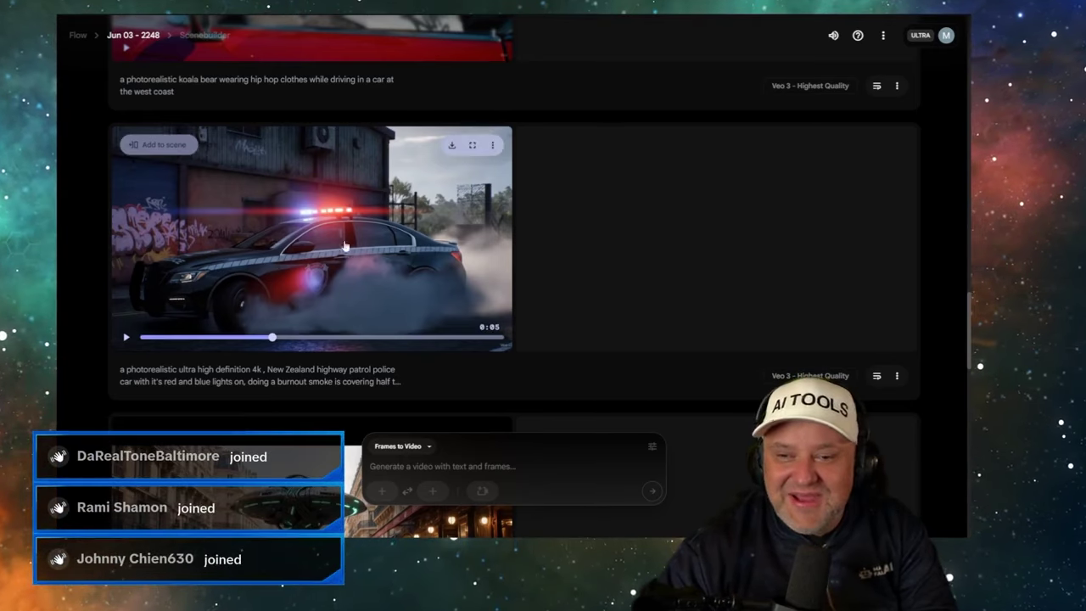
key(ctrl+Tab)
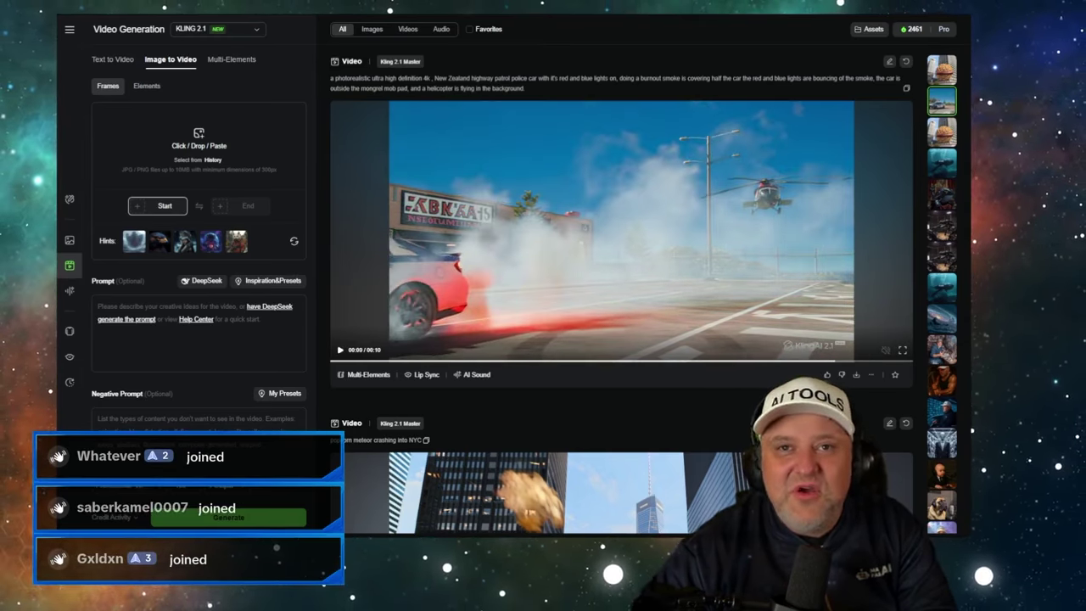
- Replay and pause the 'Girls in a car' Veo 3 clip, then go back to Kling
click(264, 19)
scroll(216, 165, up, 15)
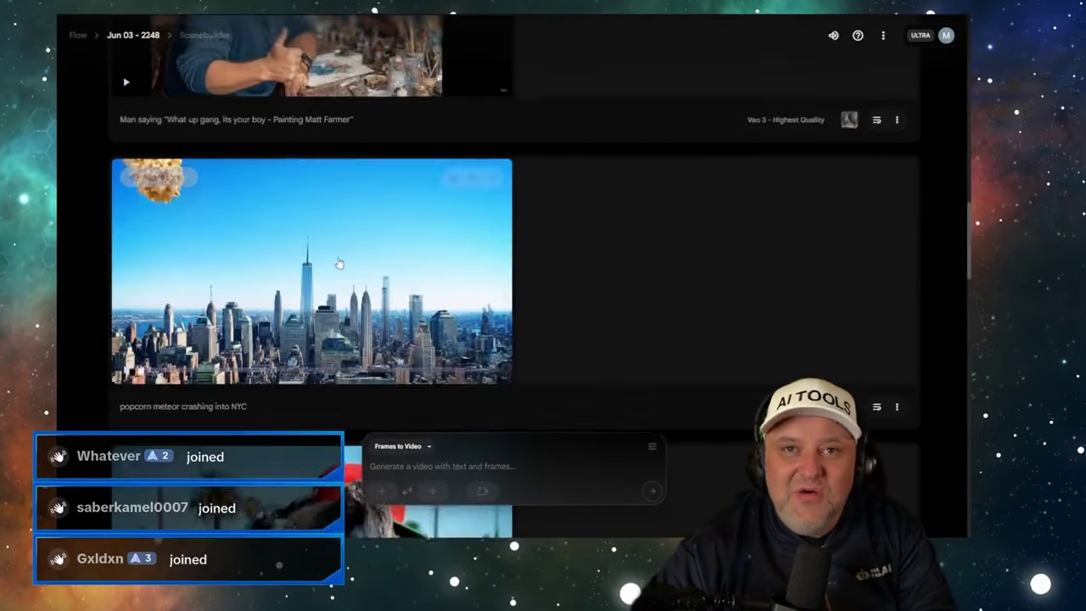
scroll(324, 265, up, 3)
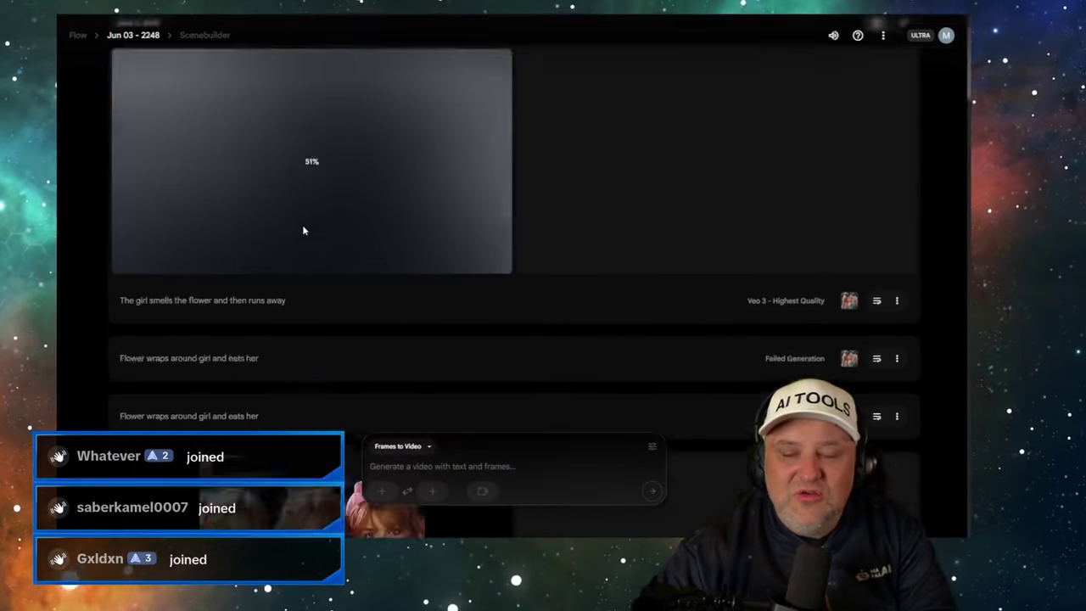
scroll(303, 229, down, 5)
scroll(228, 229, up, 1)
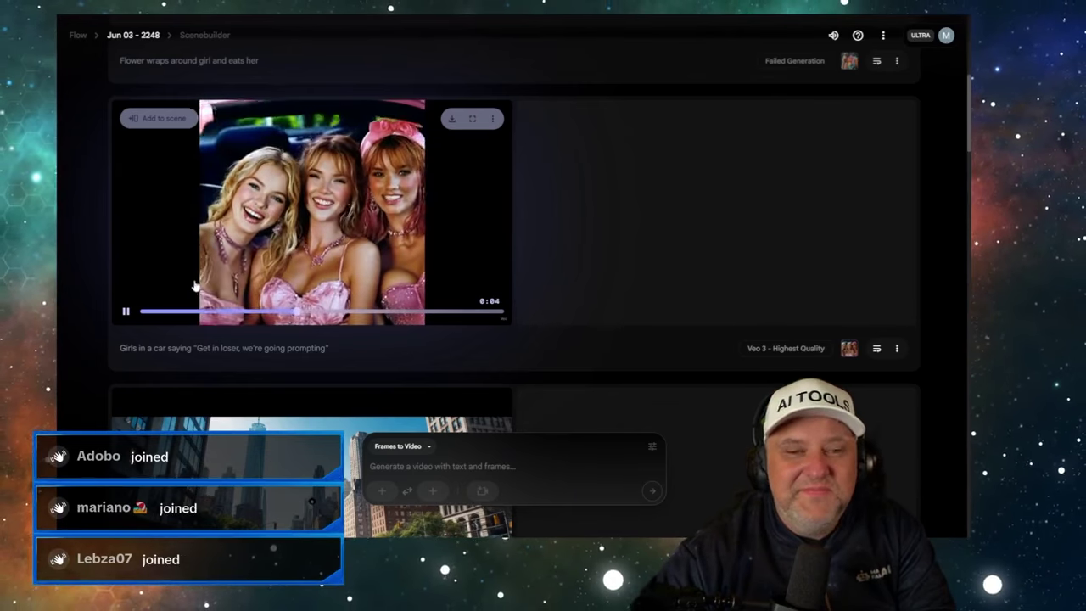
click(127, 313)
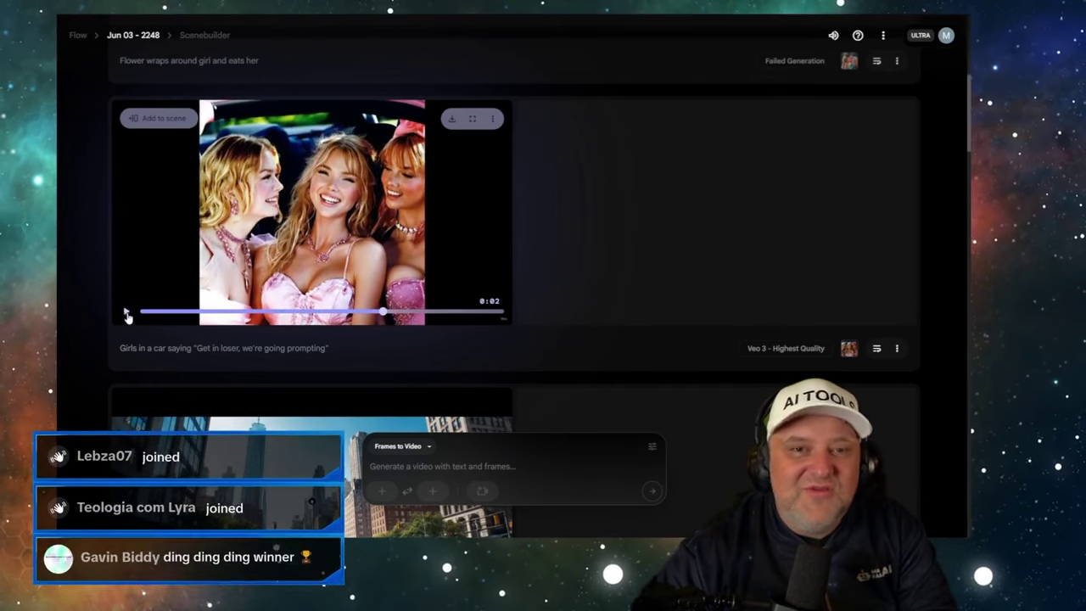
key(ctrl+Tab)
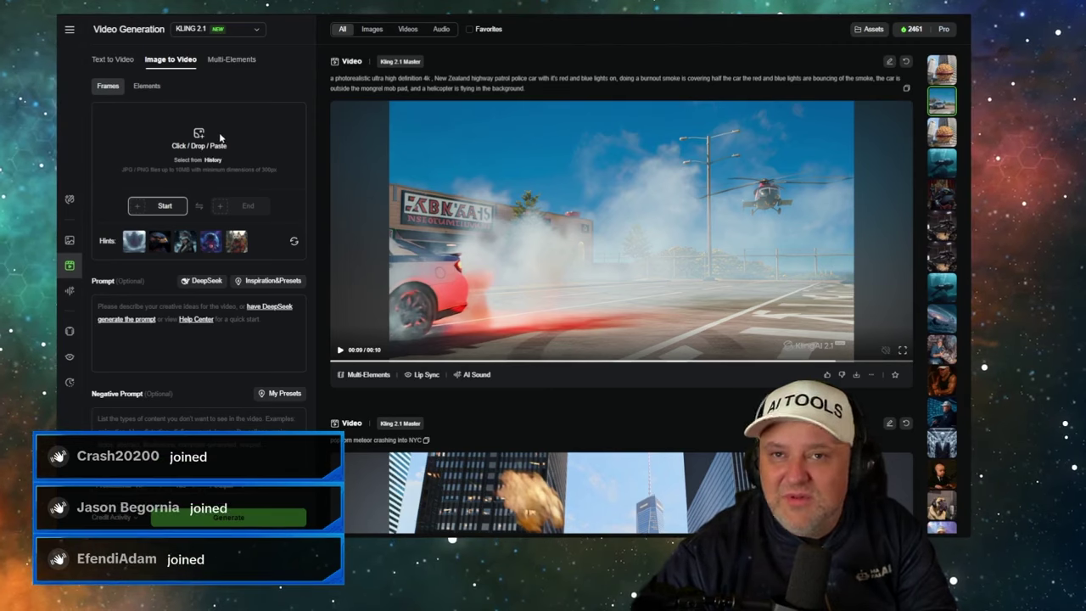
- Add the three pink-dressed girls image as start frame and begin typing 'The car driving as they'
click(241, 210)
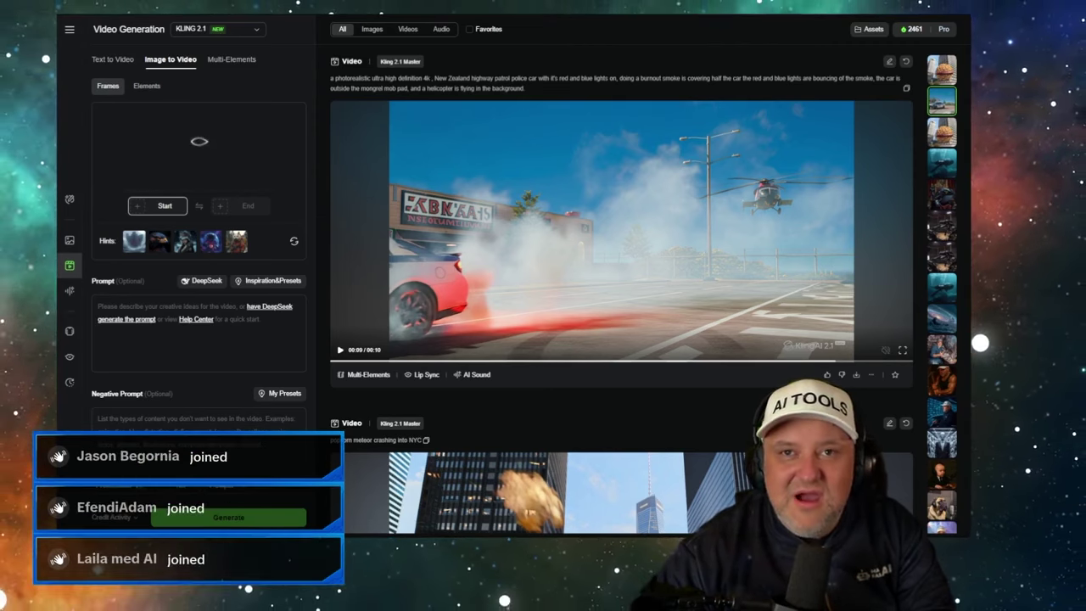
key(ctrl+Tab)
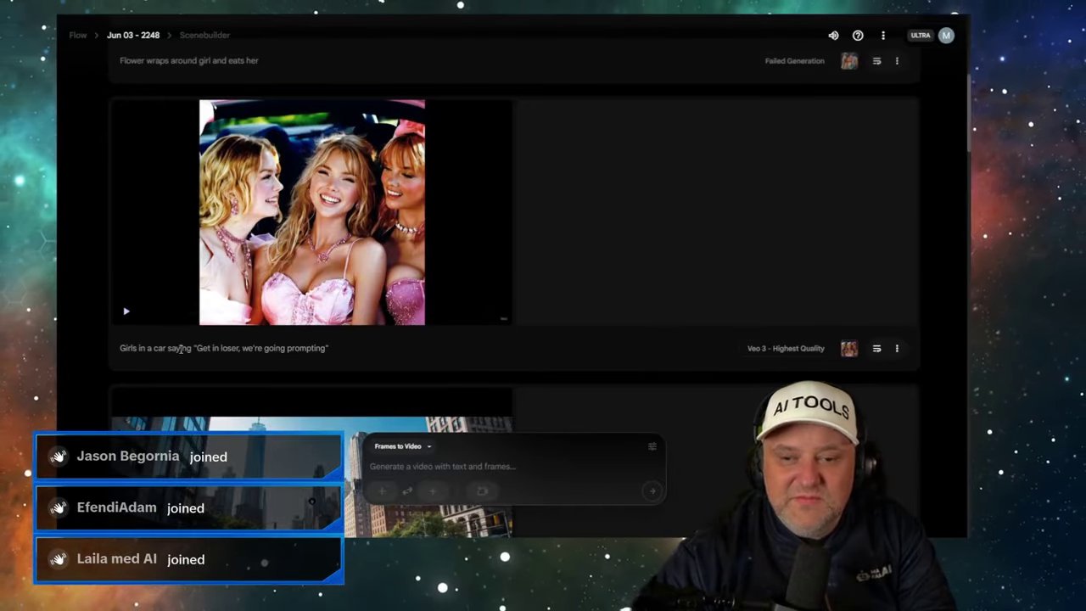
key(ctrl+Tab)
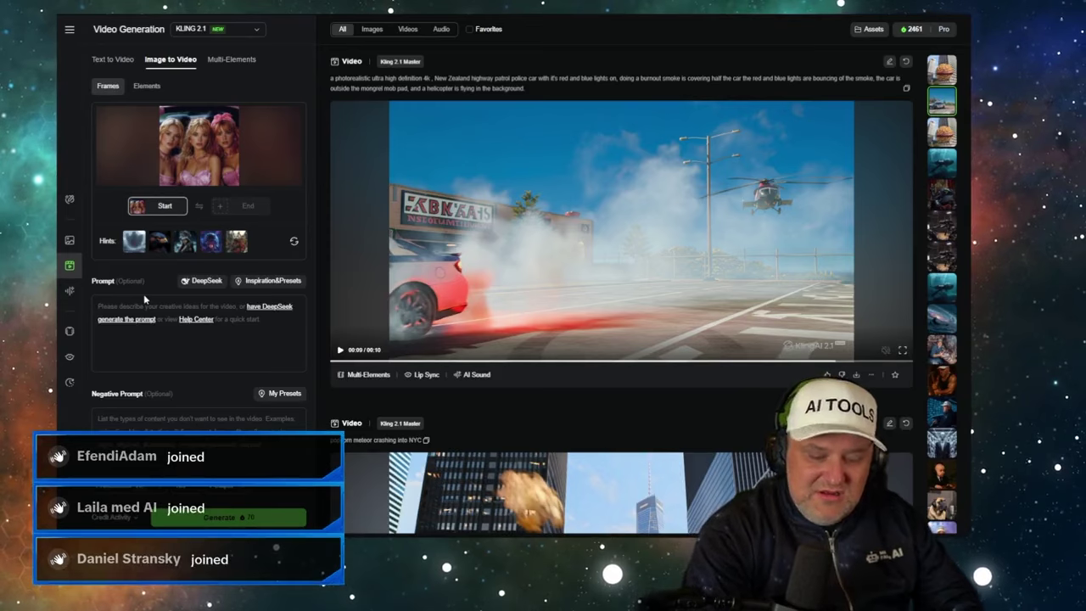
click(144, 293)
text(The car dr)
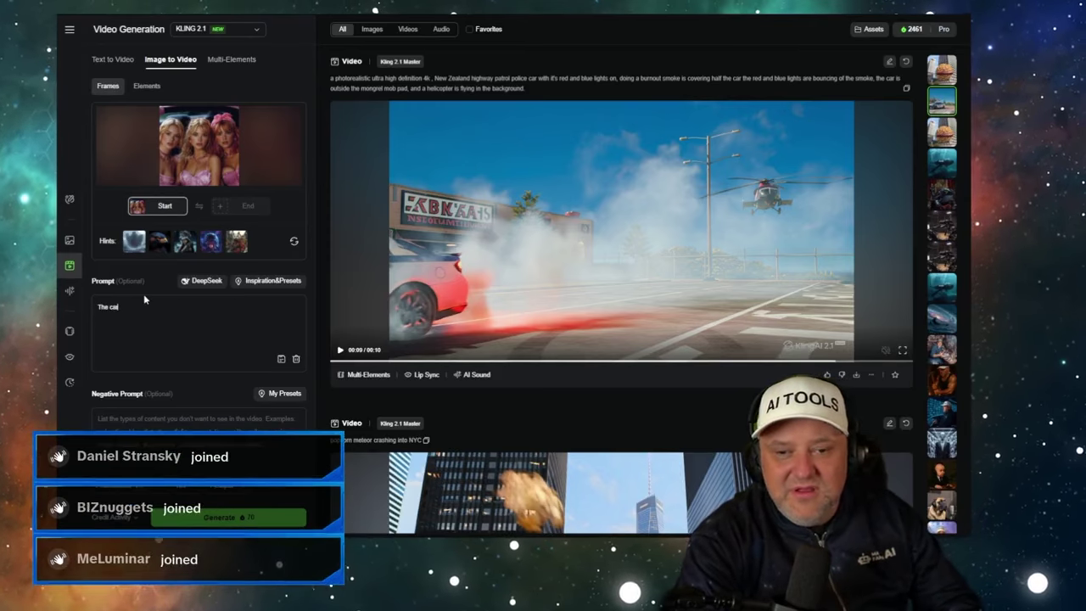
text(iving as they smile at the camera)
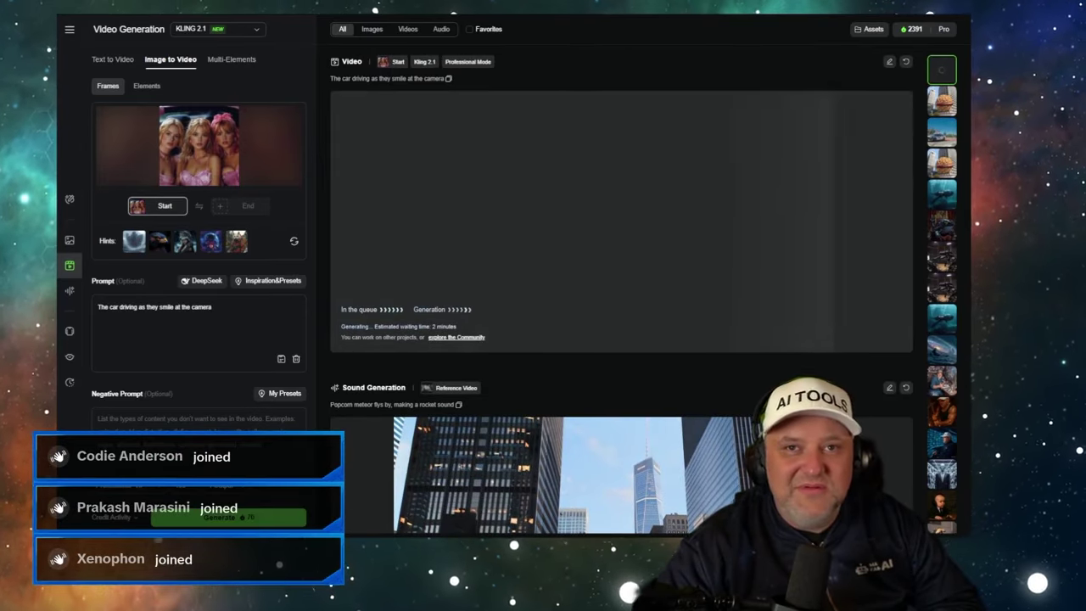
- Pause, scrub to the forward-facing frame, and replay the flower-girl clip, then check Kling
key(ctrl+Tab)
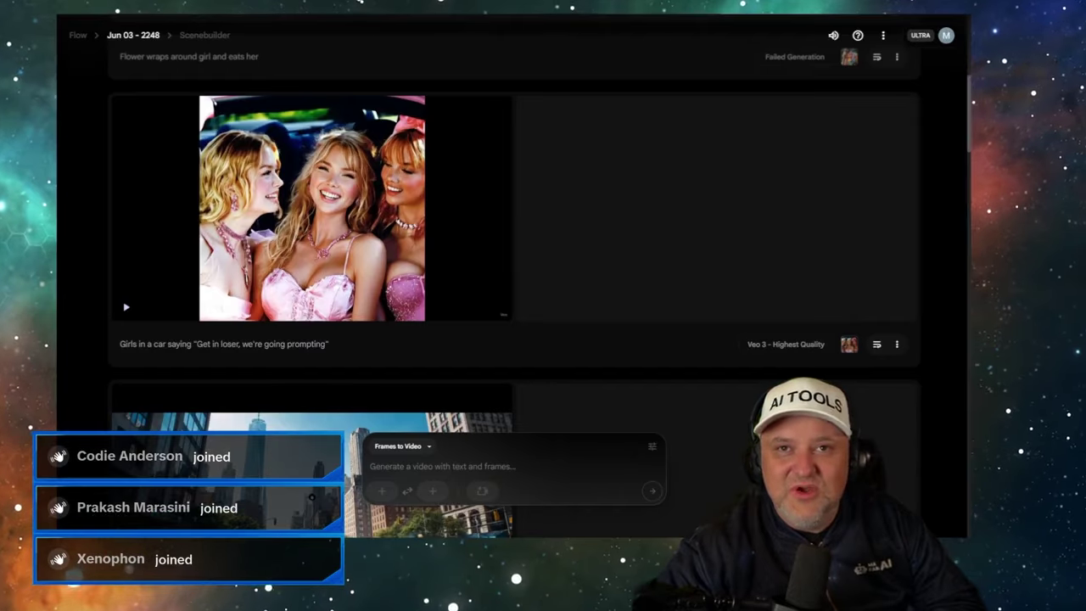
mouse_move(293, 153)
scroll(534, 197, up, 5)
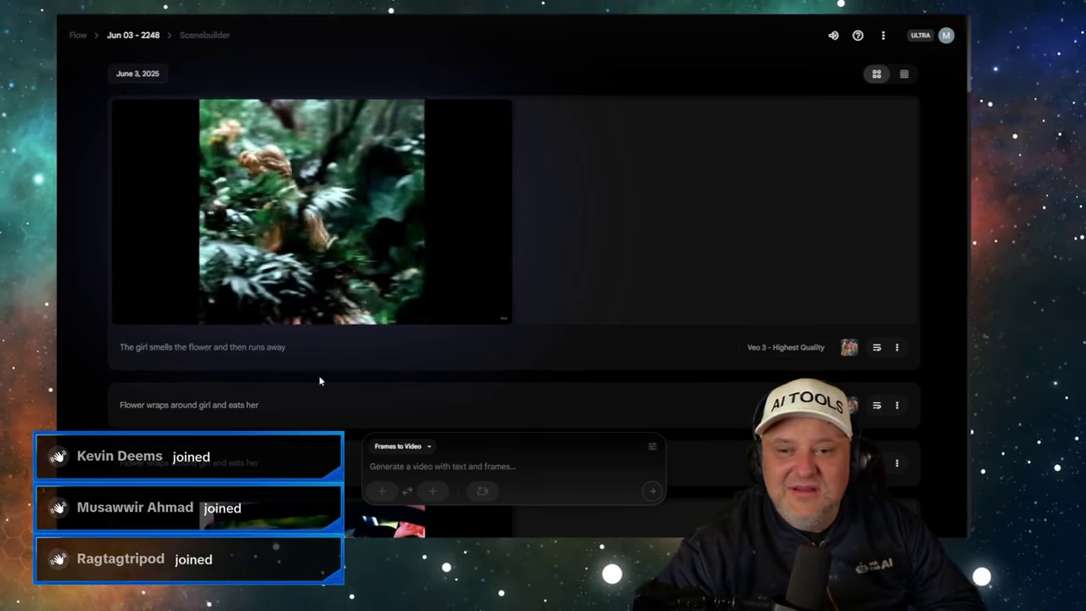
mouse_move(141, 315)
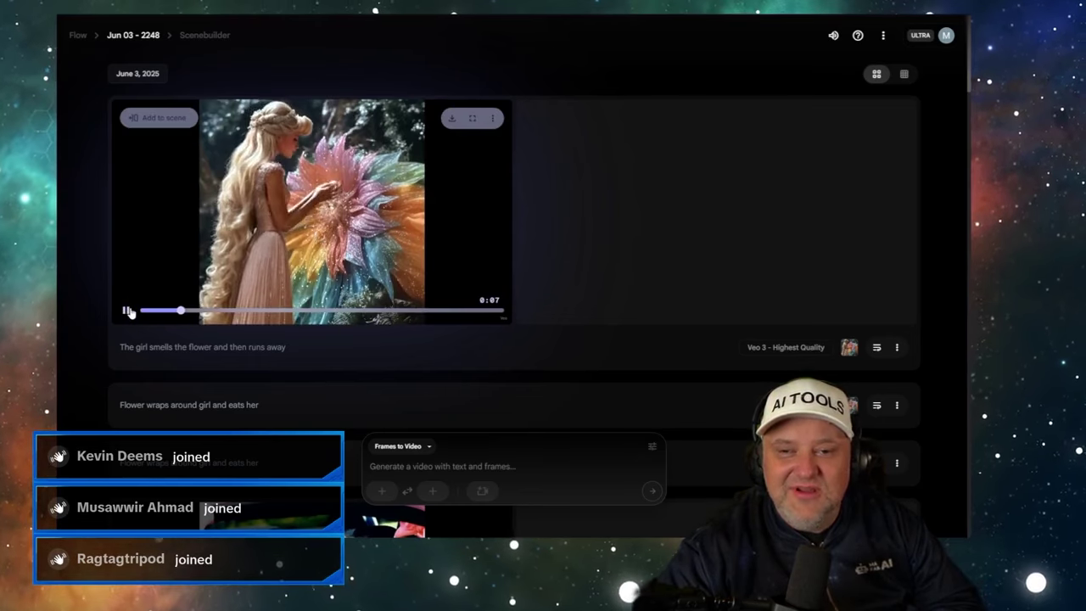
click(147, 313)
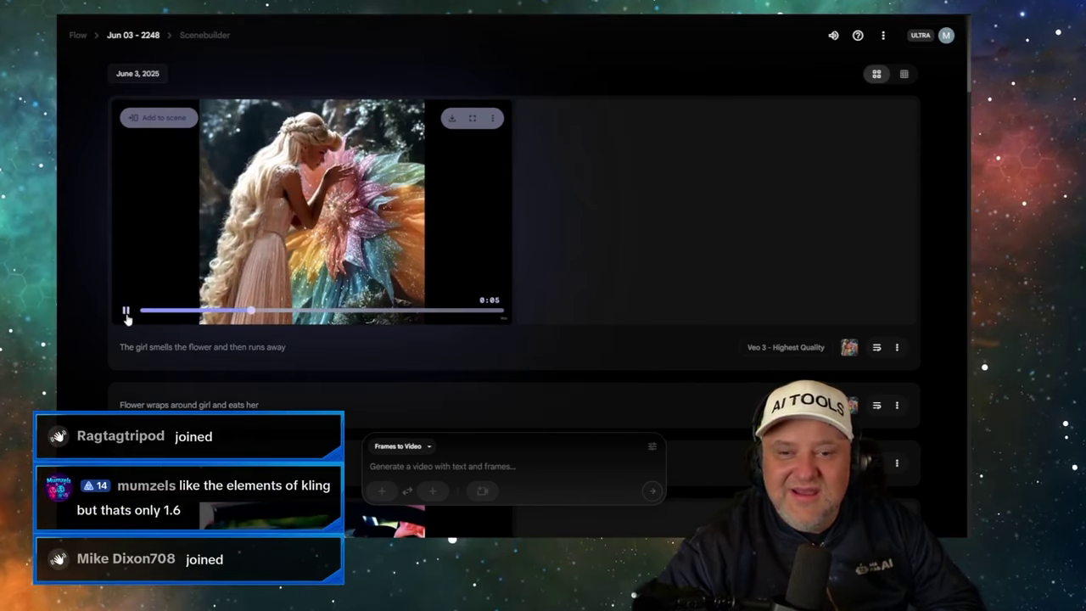
click(126, 312)
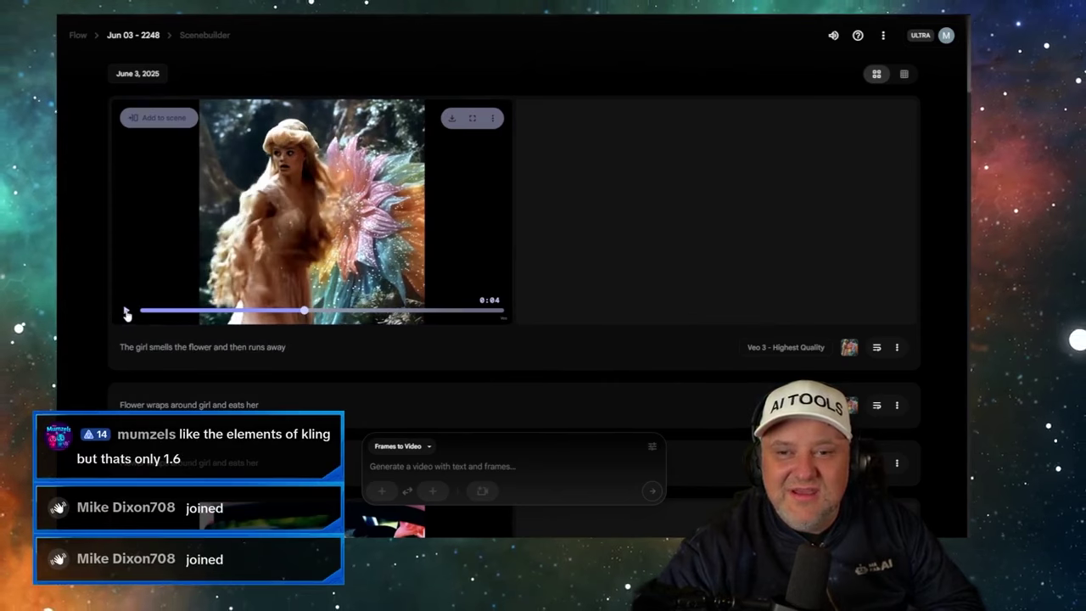
click(295, 311)
mouse_move(295, 310)
mouse_down()
mouse_move(283, 311)
mouse_move(294, 311)
mouse_up()
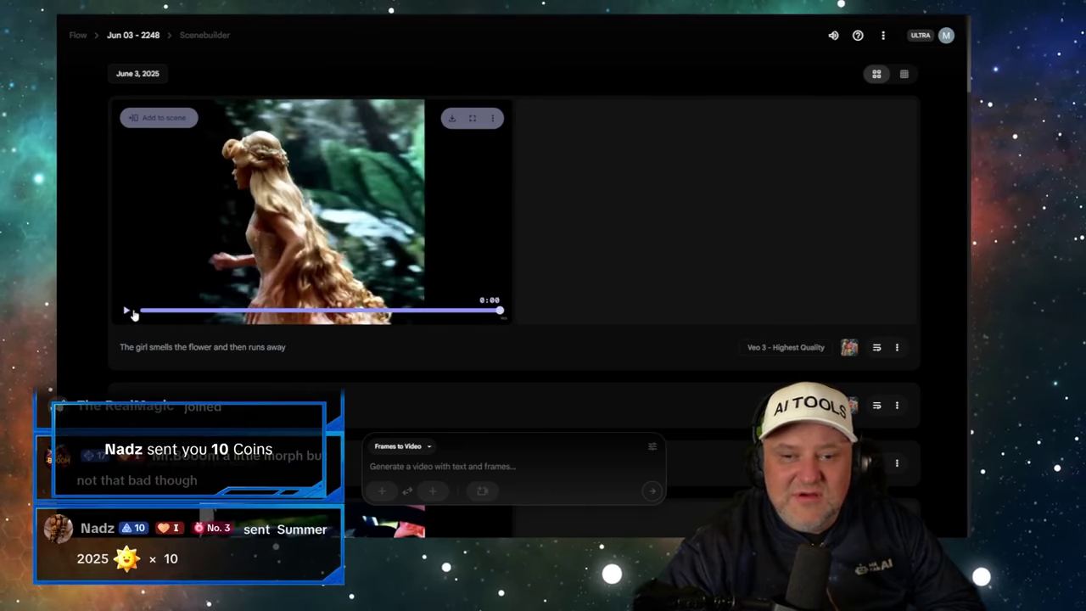
click(127, 312)
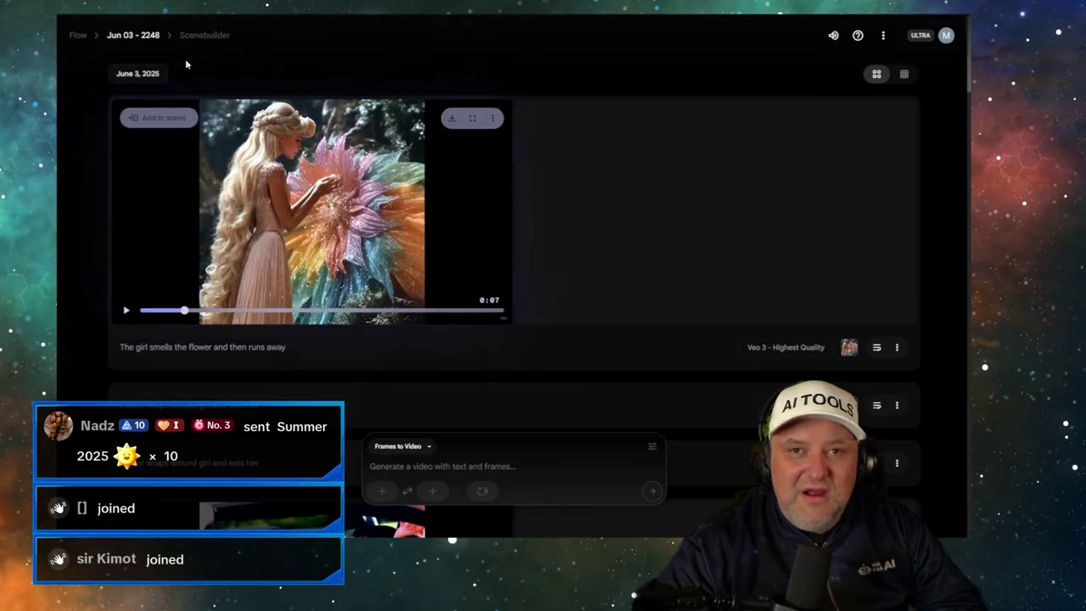
key(ctrl+Tab)
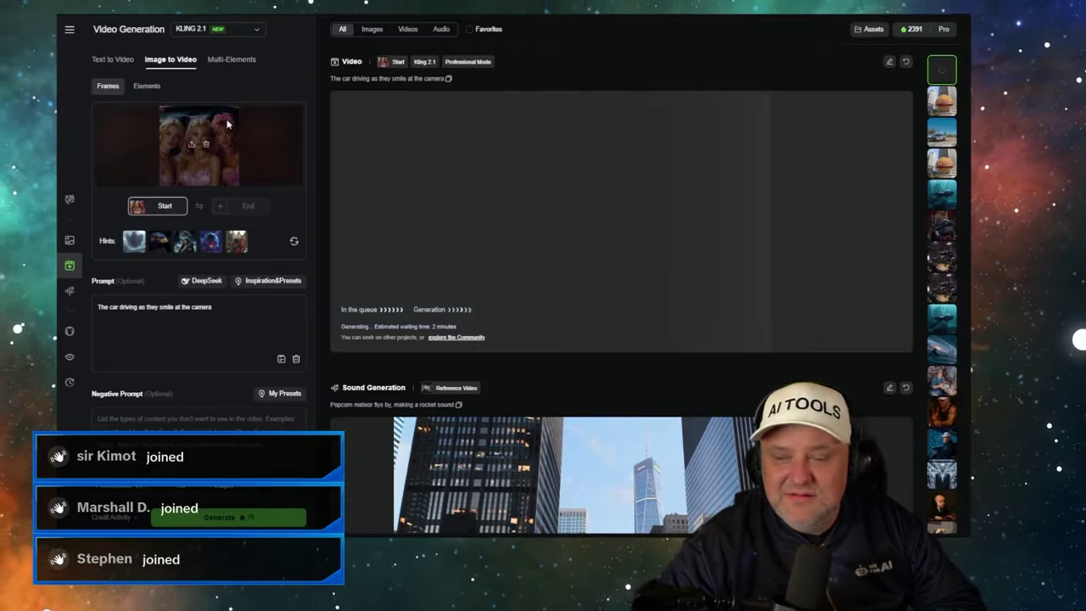
- Remove the old start image, paste Flow's flower prompt over the car prompt, and generate
click(206, 143)
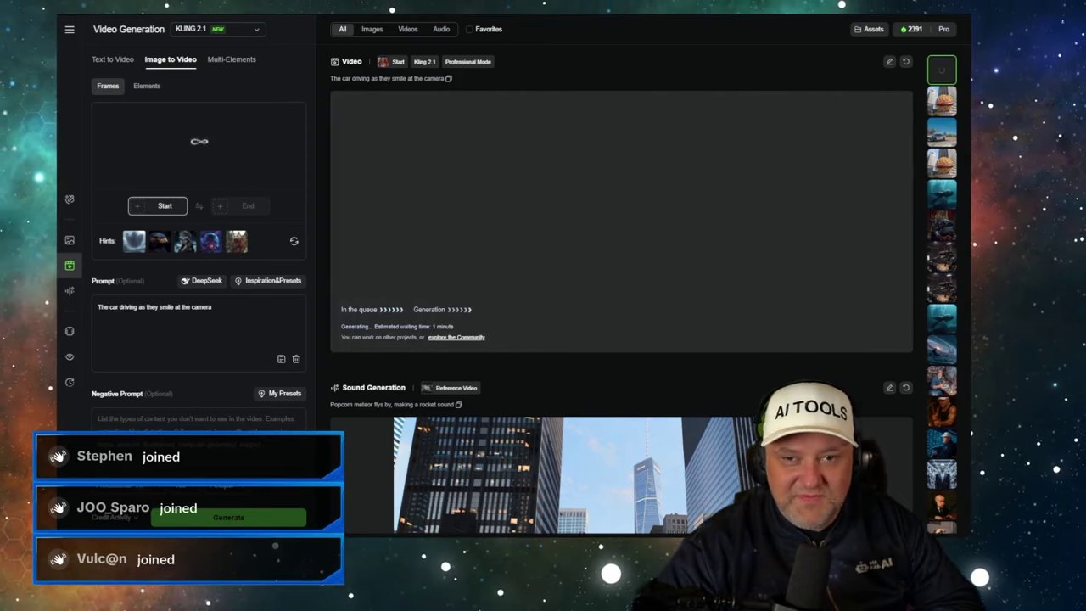
key(ctrl+Tab)
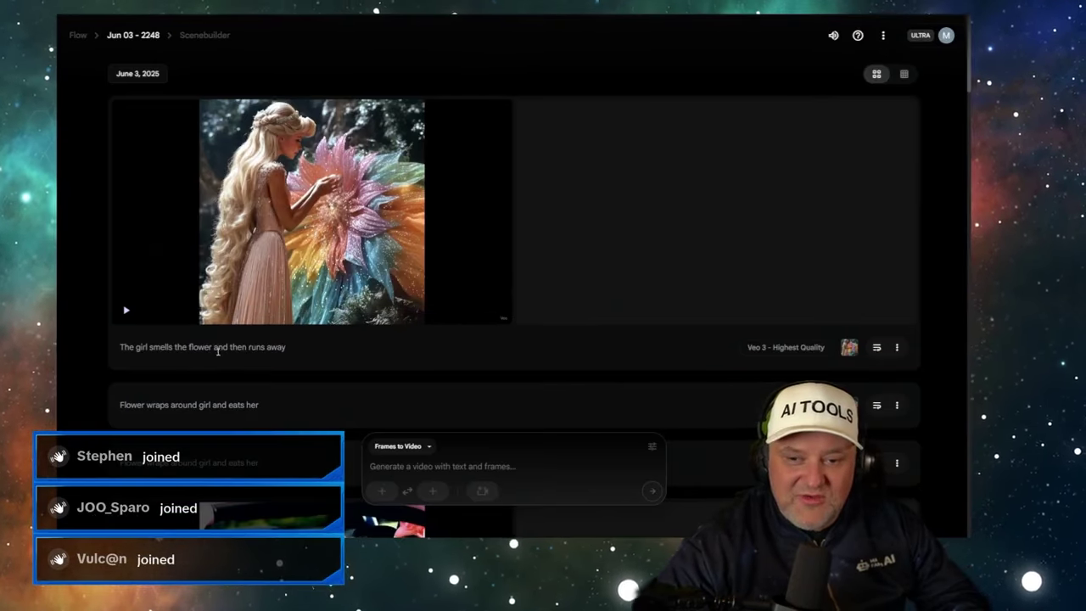
triple_click(218, 348)
key(ctrl+c)
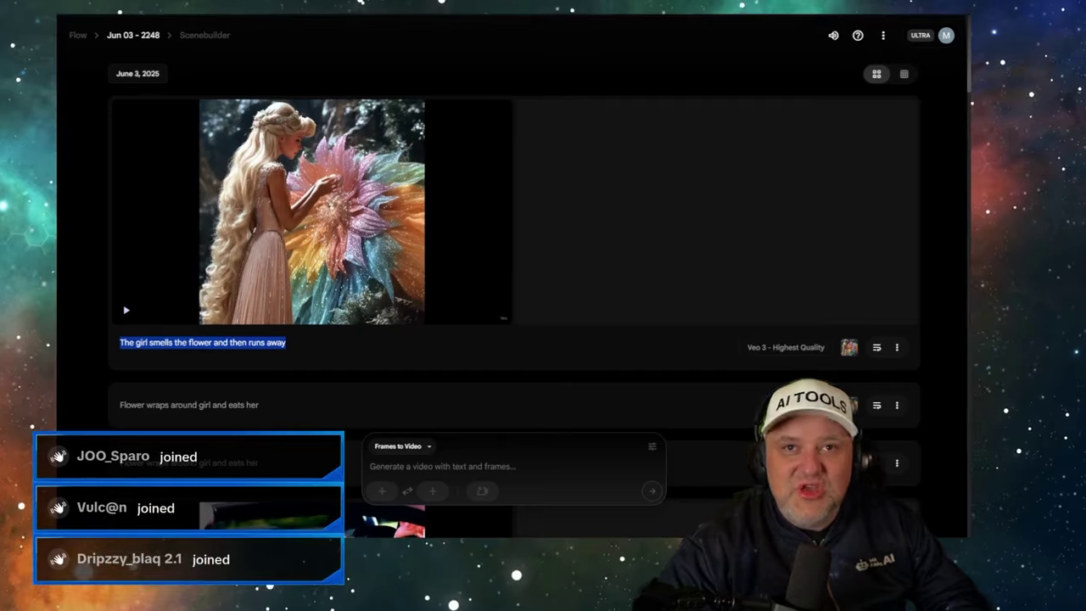
key(ctrl+Tab)
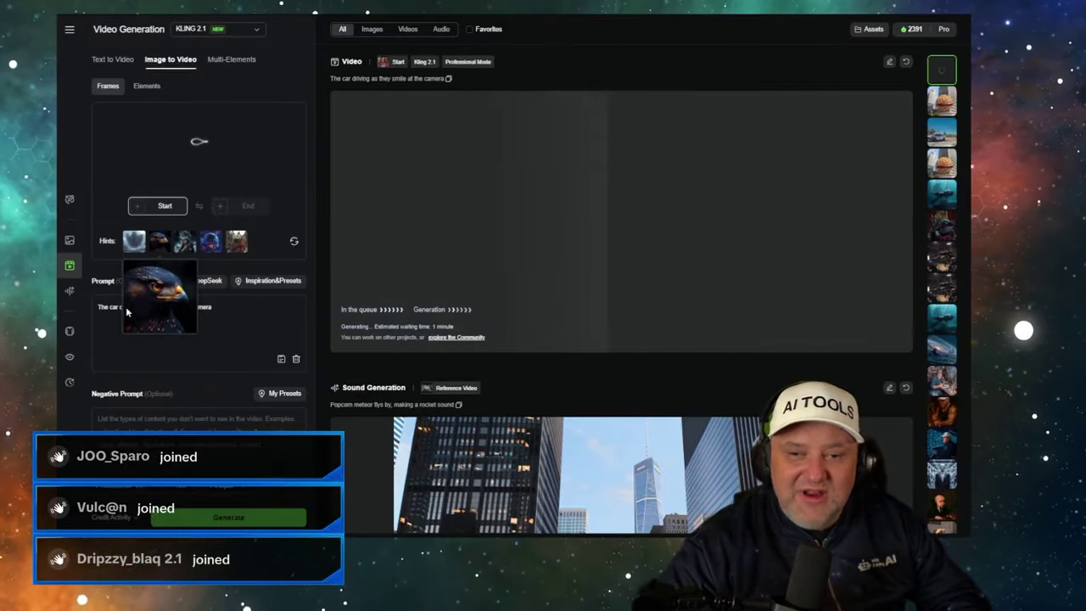
triple_click(119, 307)
key(ctrl+v)
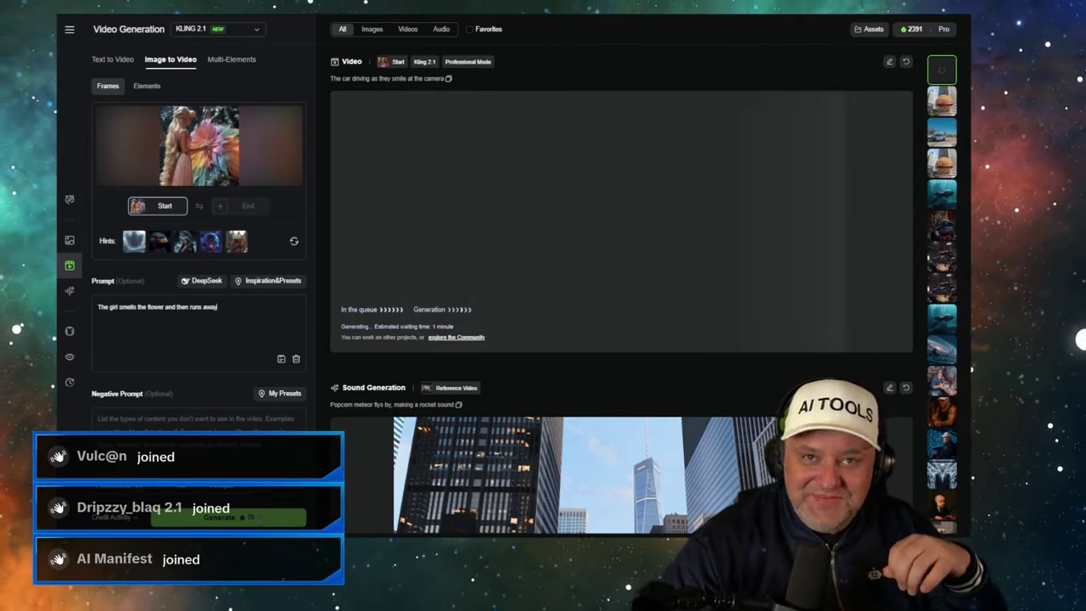
click(264, 524)
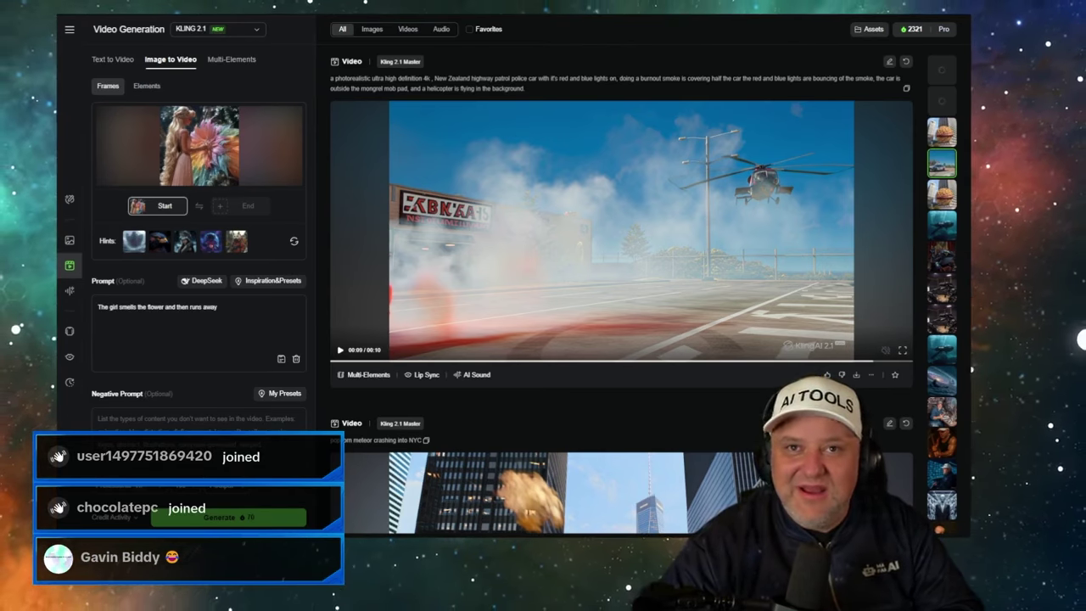
- Glance over the Kling results feed and compare against the Flow scene
scroll(464, 145, up, 10)
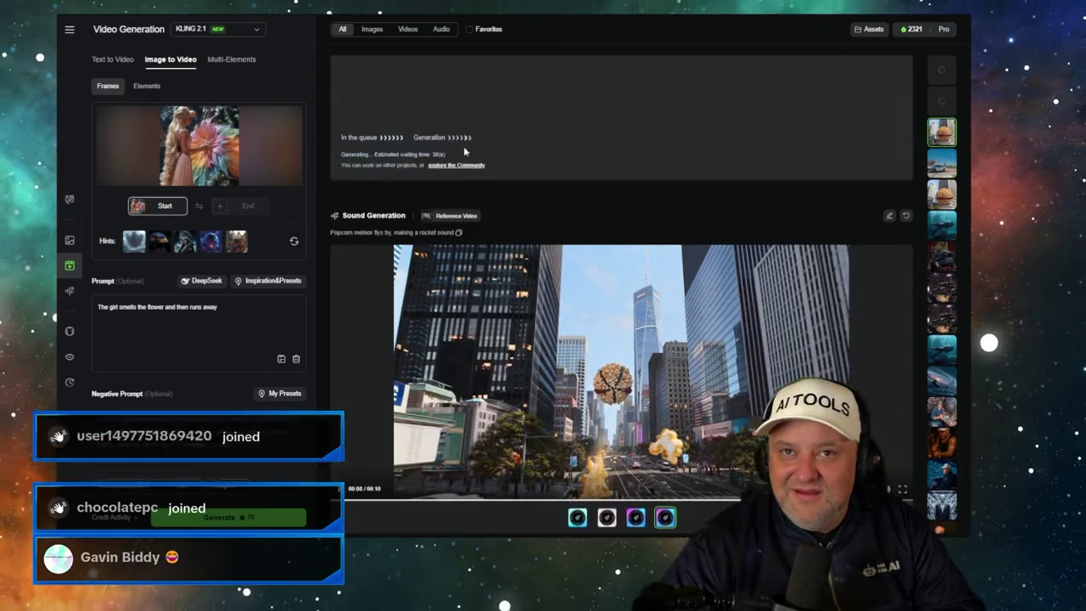
scroll(466, 165, down, 2)
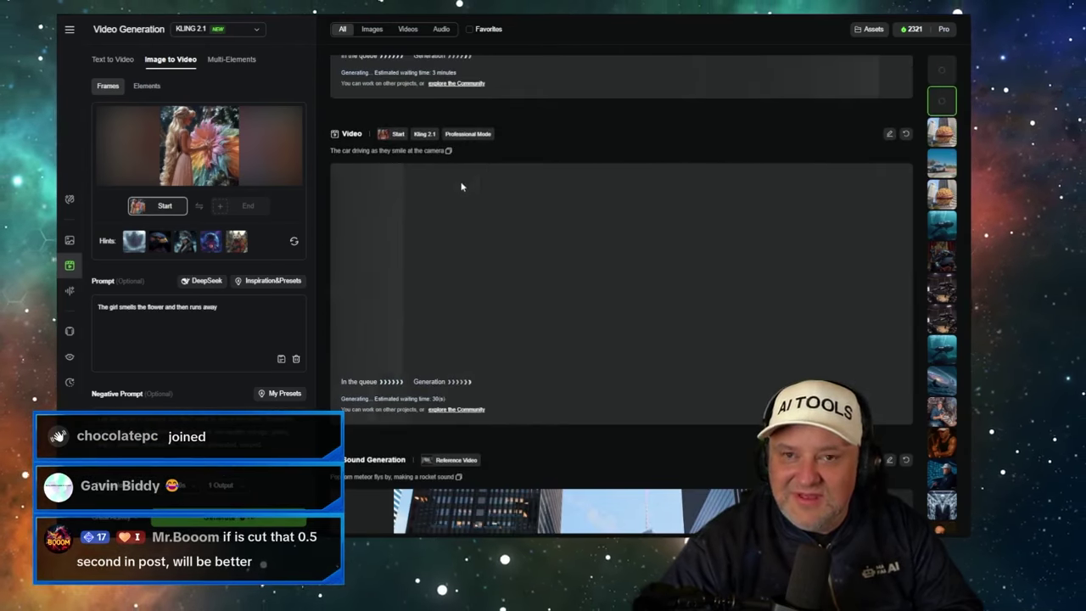
mouse_move(378, 136)
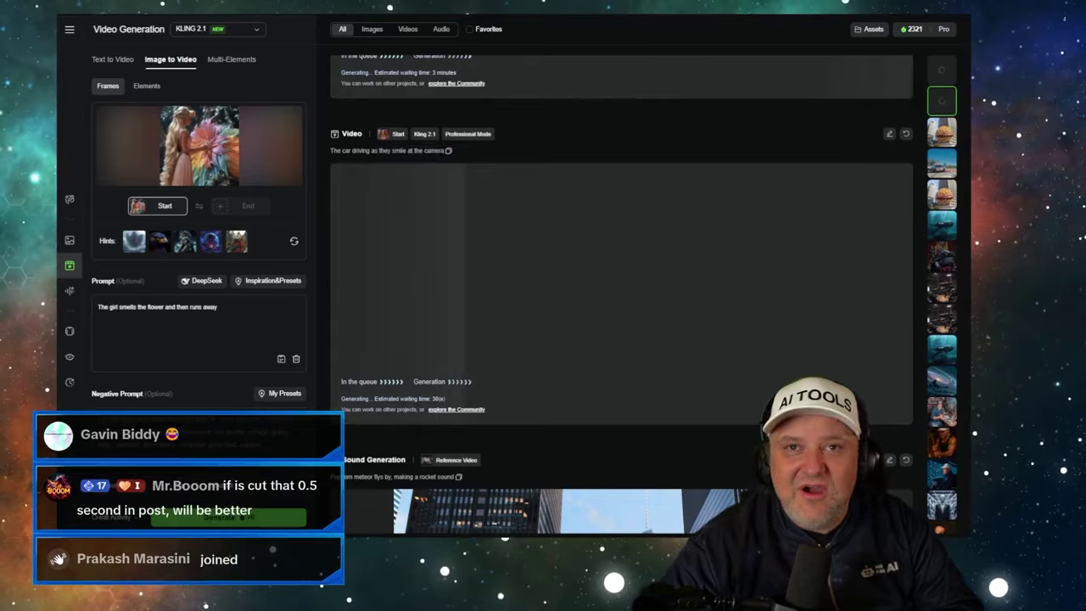
key(ctrl+Tab)
scroll(345, 193, down, 5)
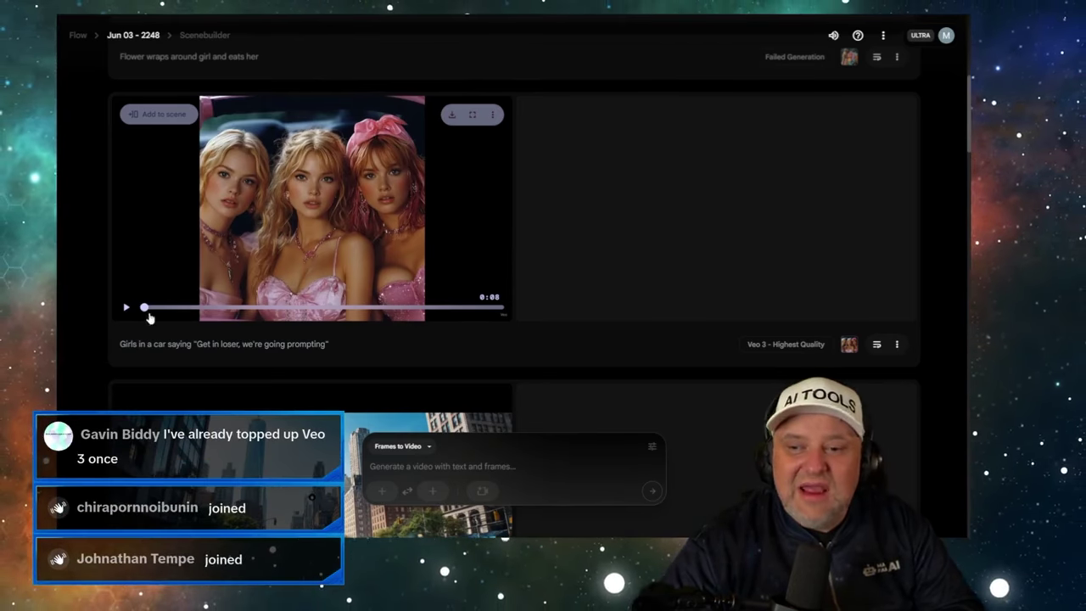
key(ctrl+Tab)
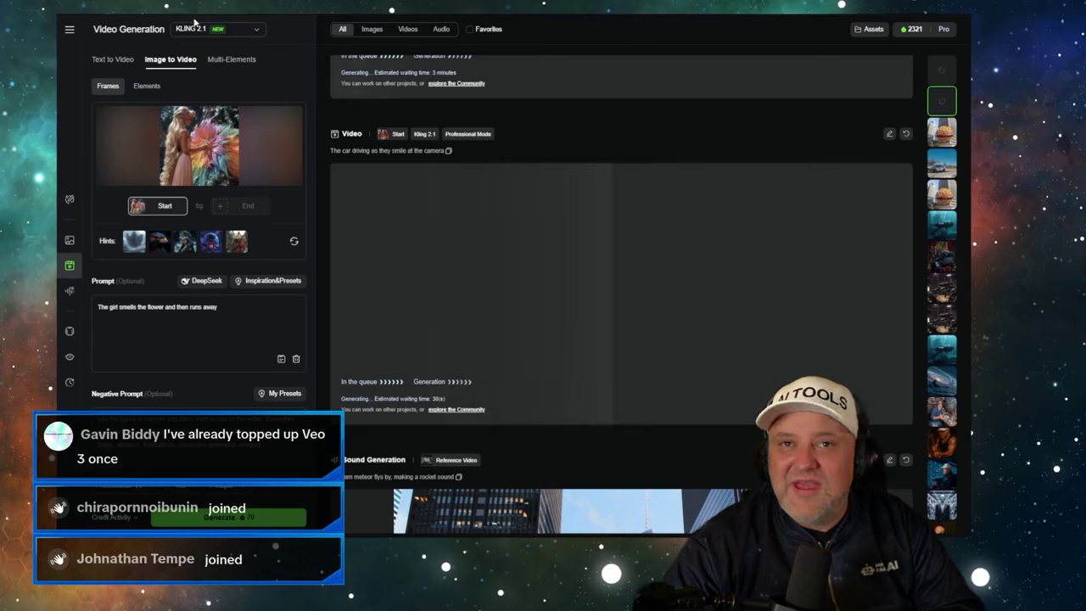
- Open the details of 'The camera following the whale swimming in the ocean' video
scroll(392, 210, down, 5)
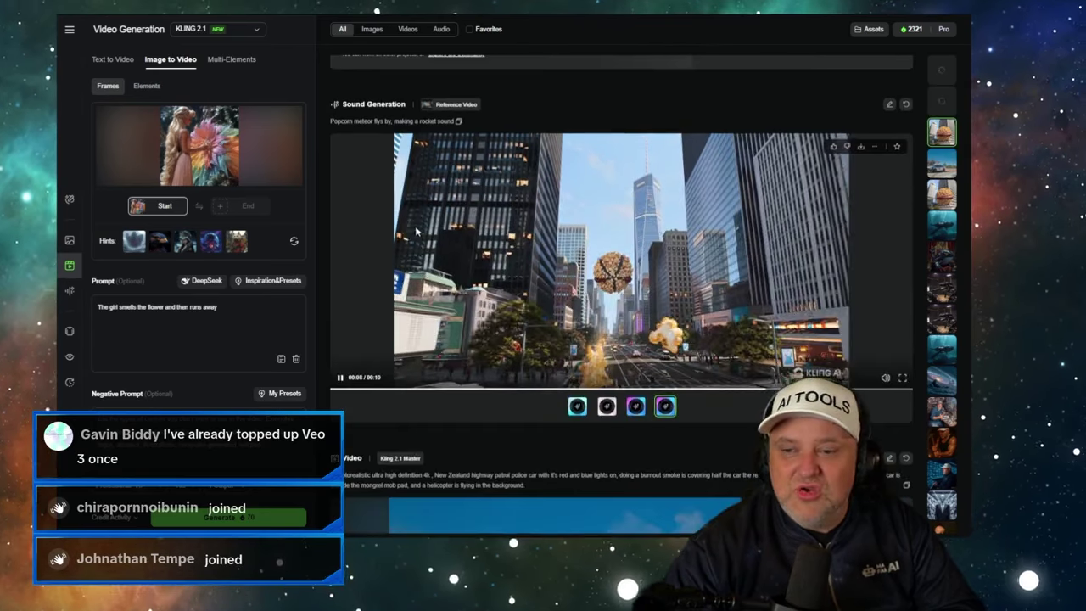
scroll(530, 233, down, 10)
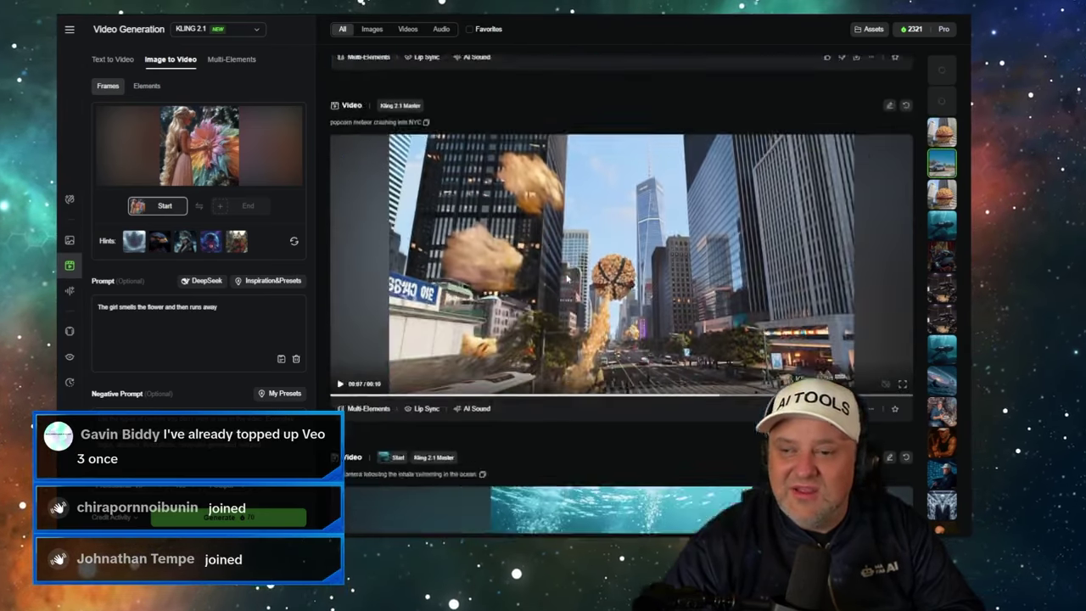
scroll(573, 245, up, 1)
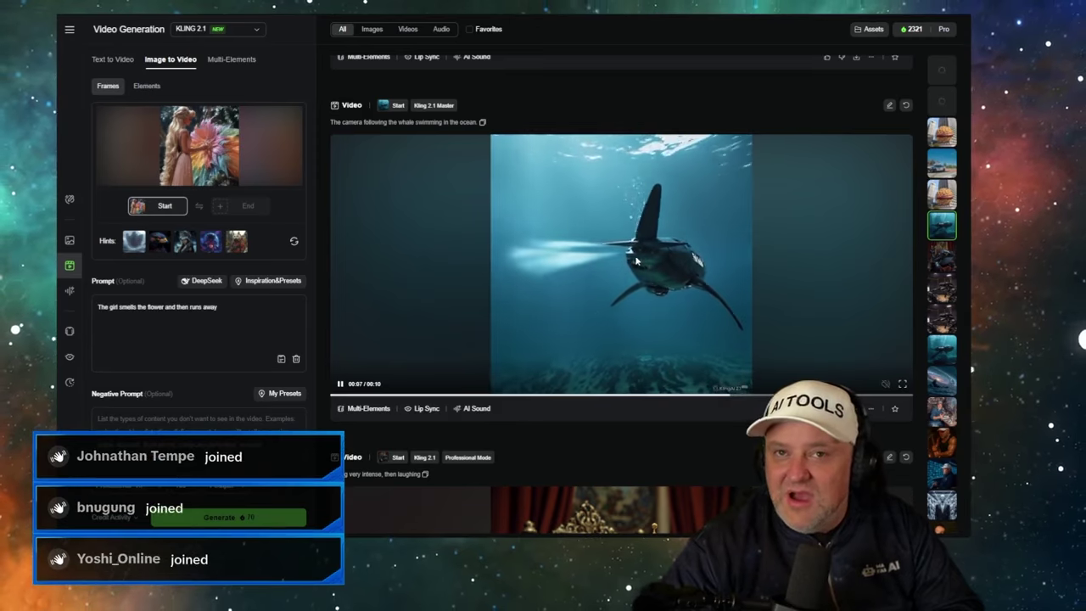
scroll(588, 291, down, 5)
scroll(588, 291, down, 5)
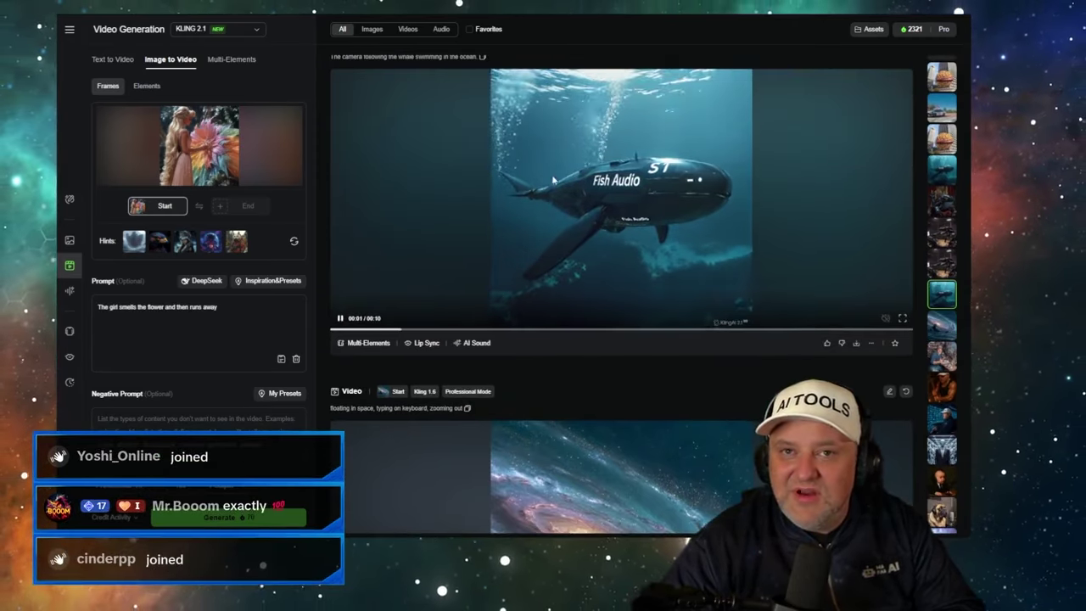
click(520, 177)
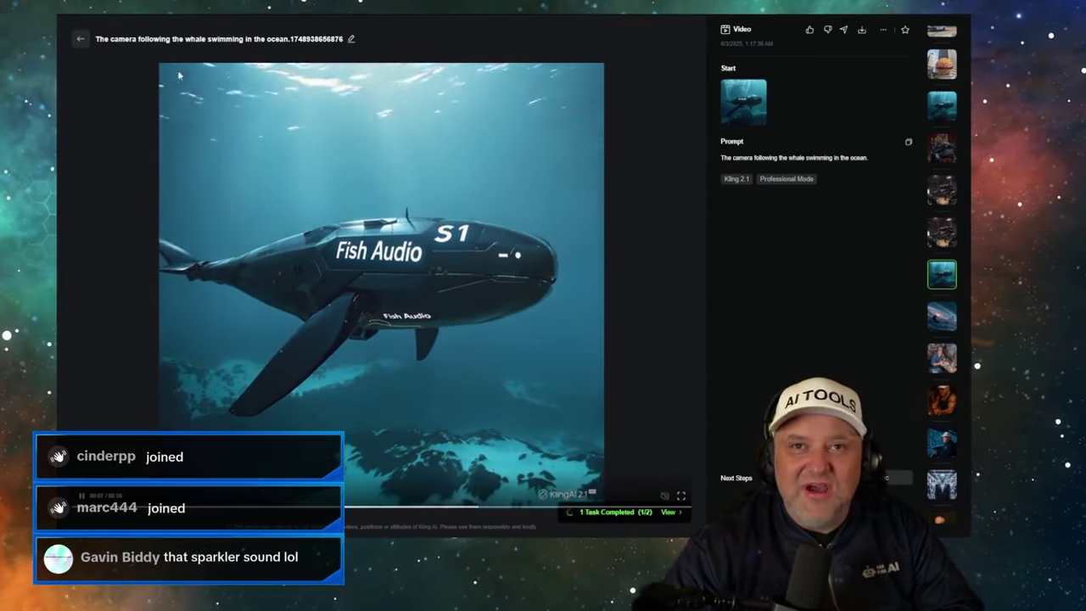
- Close Kling's whale detail view and bring up the Flow scene page
click(81, 39)
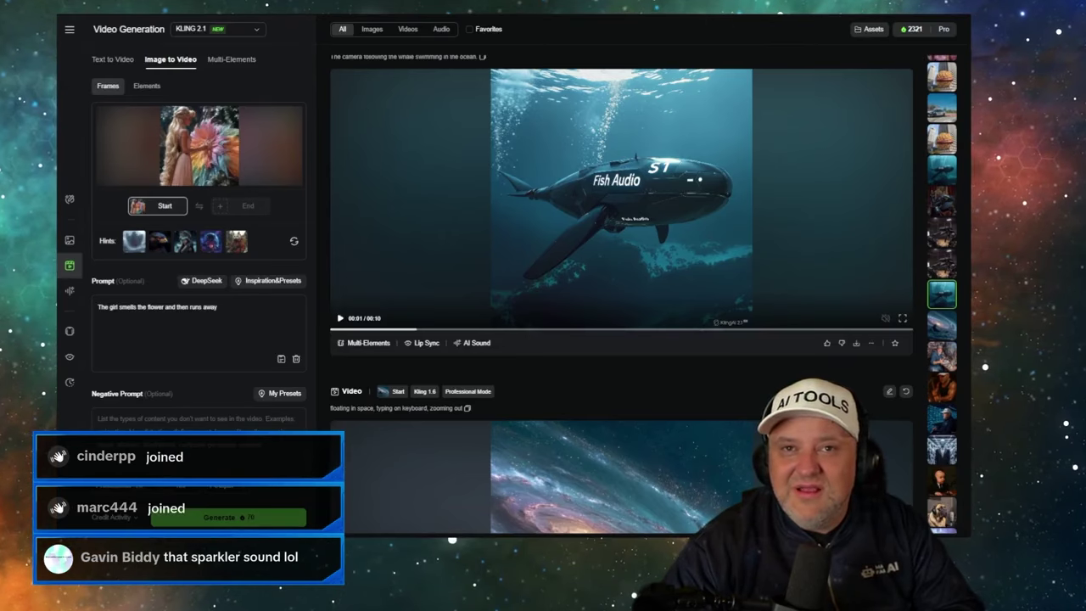
key(ctrl+Tab)
scroll(273, 276, up, 3)
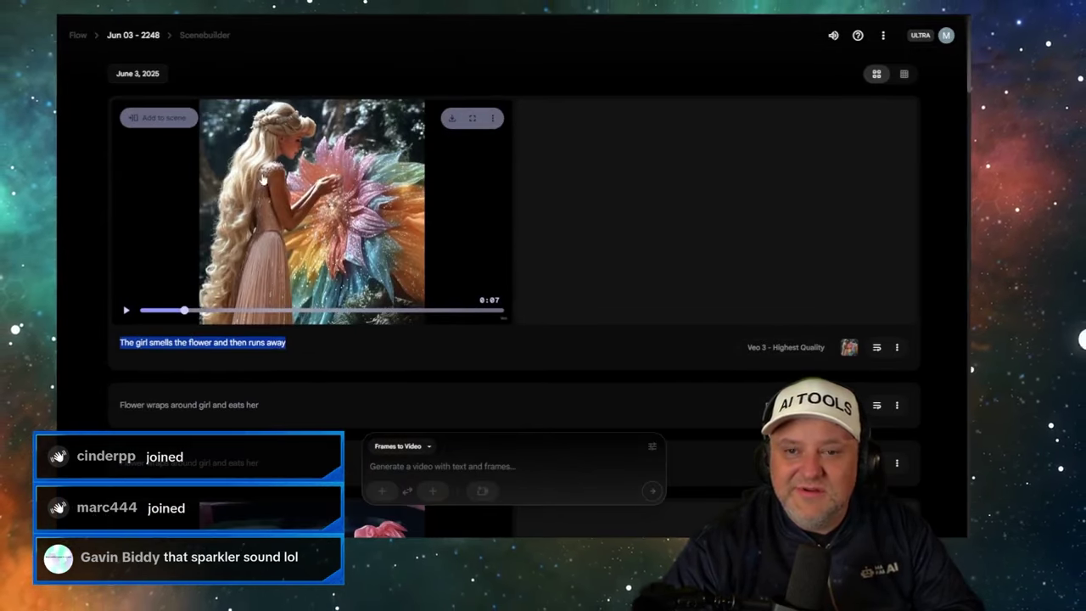
click(210, 68)
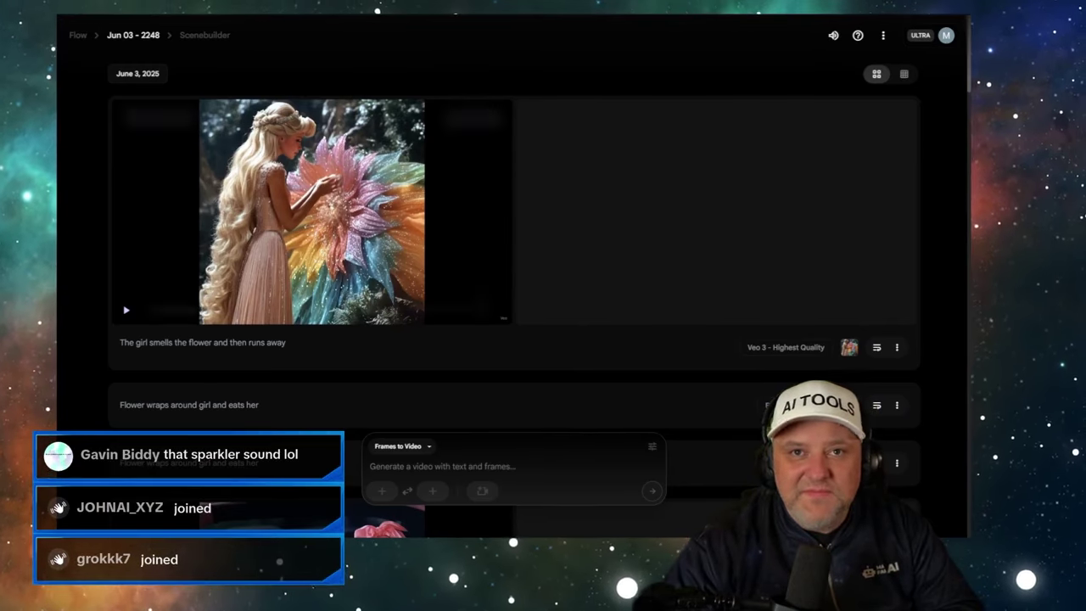
mouse_move(312, 212)
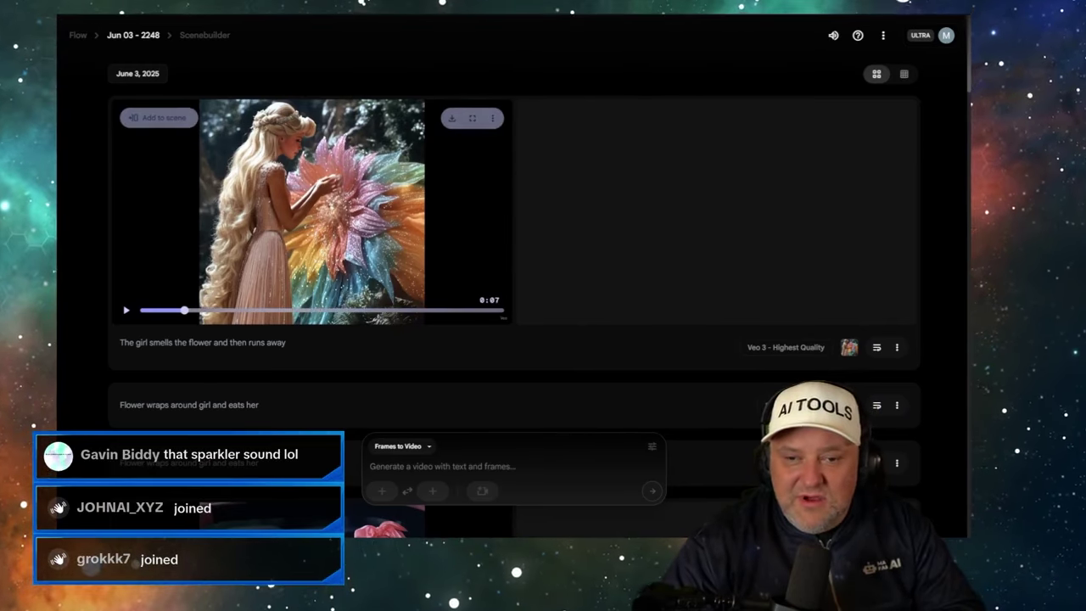
scroll(687, 337, down, 1)
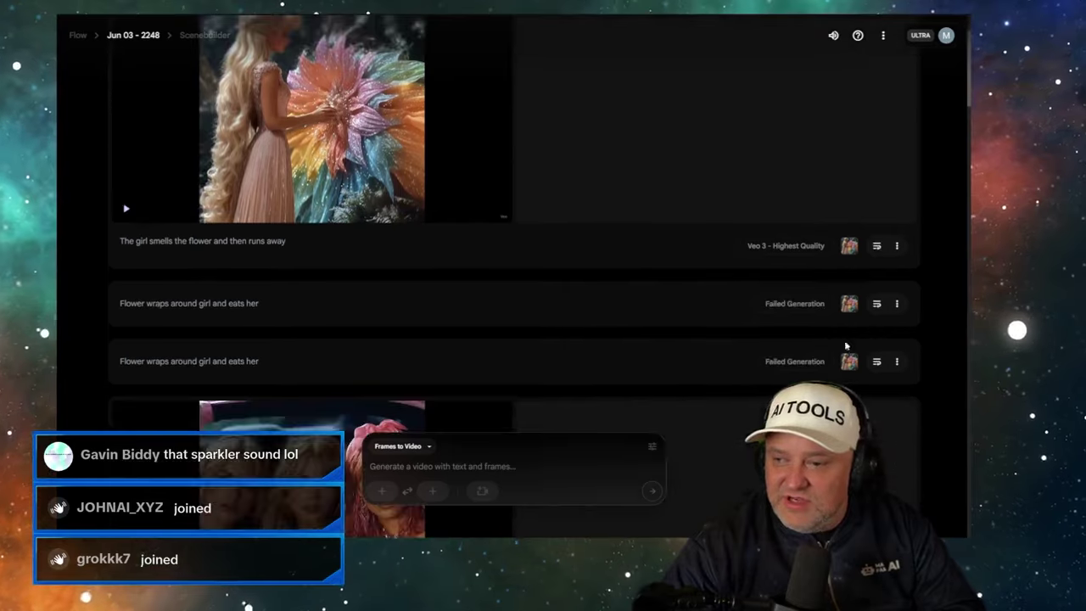
- Delete both failed 'Flower wraps around girl and eats her' rows via their three-dot menus
click(897, 304)
click(863, 347)
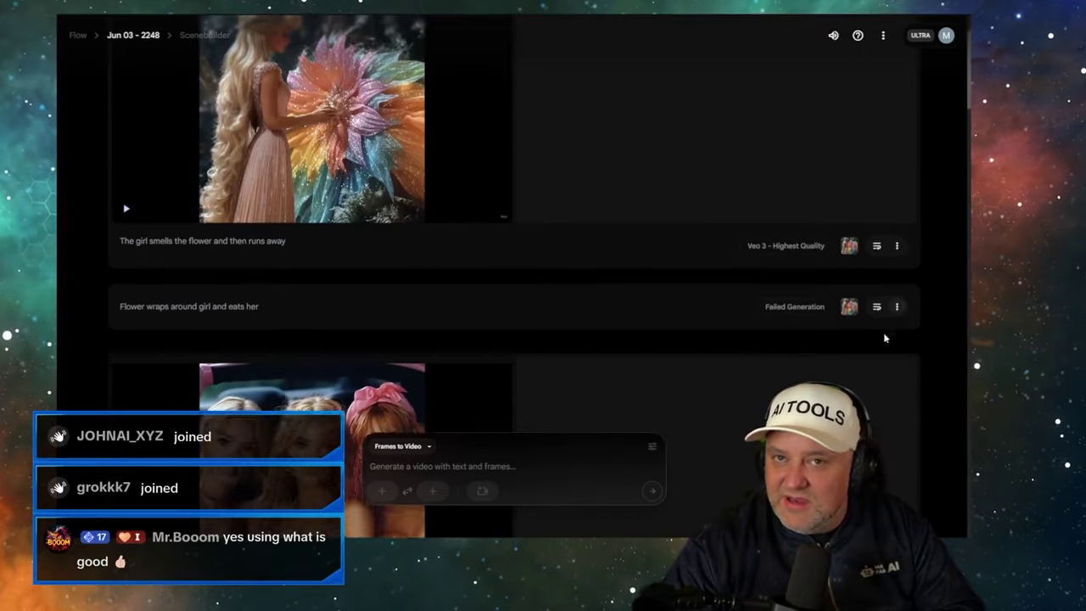
click(896, 304)
click(863, 348)
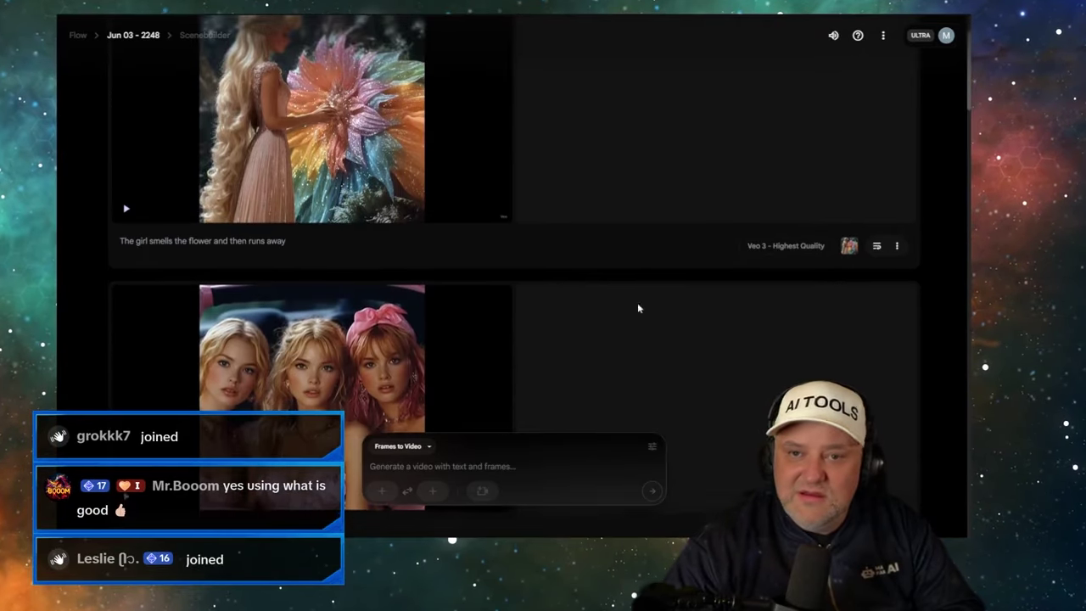
- Look over the cleaned-up Flow feed, then return to the Kling generation page
scroll(611, 297, down, 6)
scroll(560, 284, down, 20)
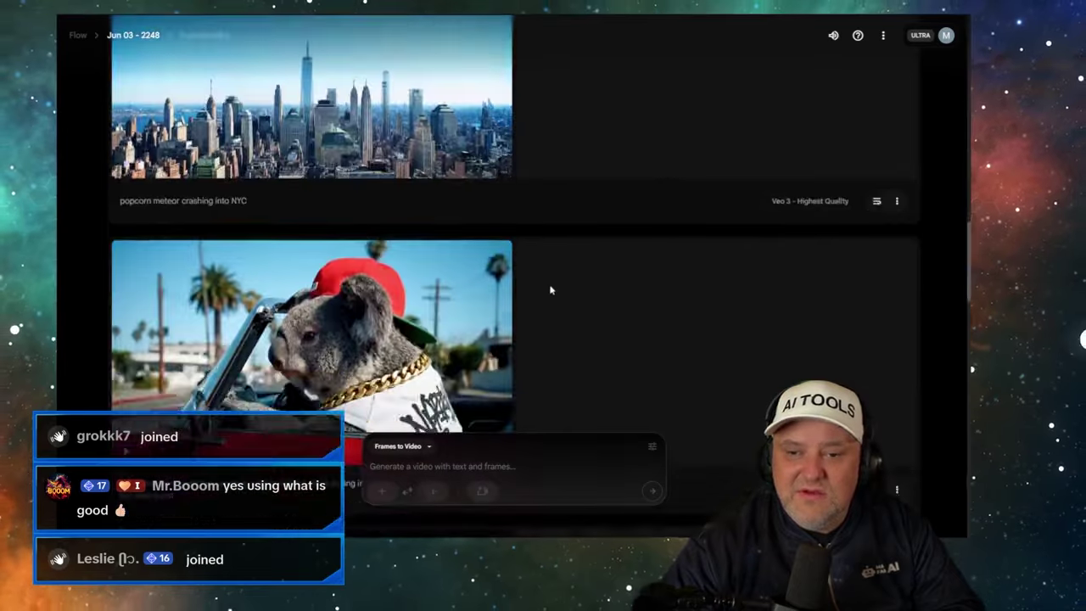
scroll(533, 297, down, 10)
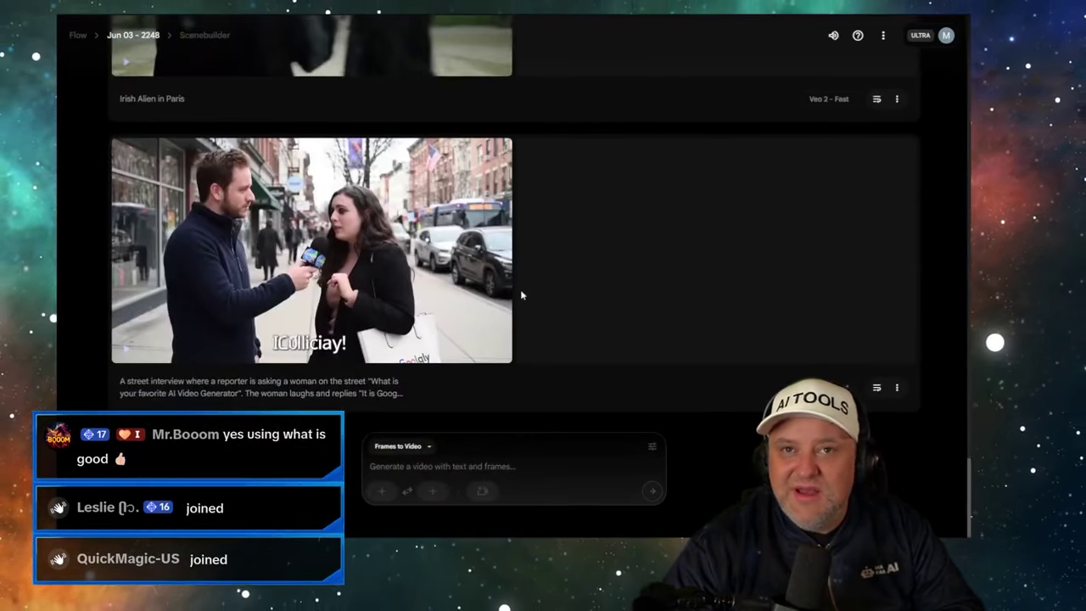
scroll(518, 307, down, 15)
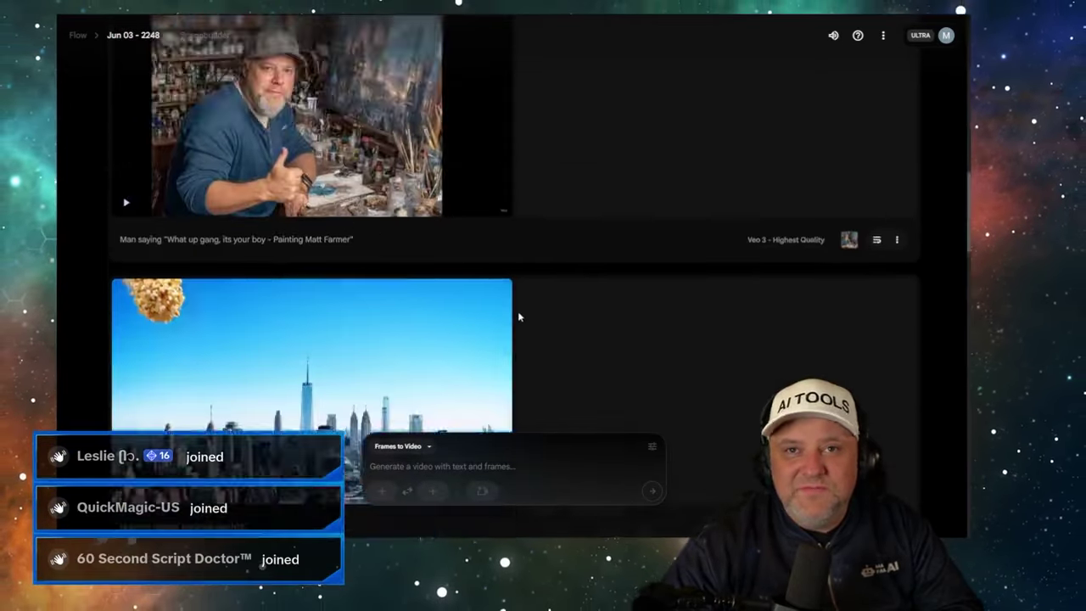
scroll(497, 301, up, 3)
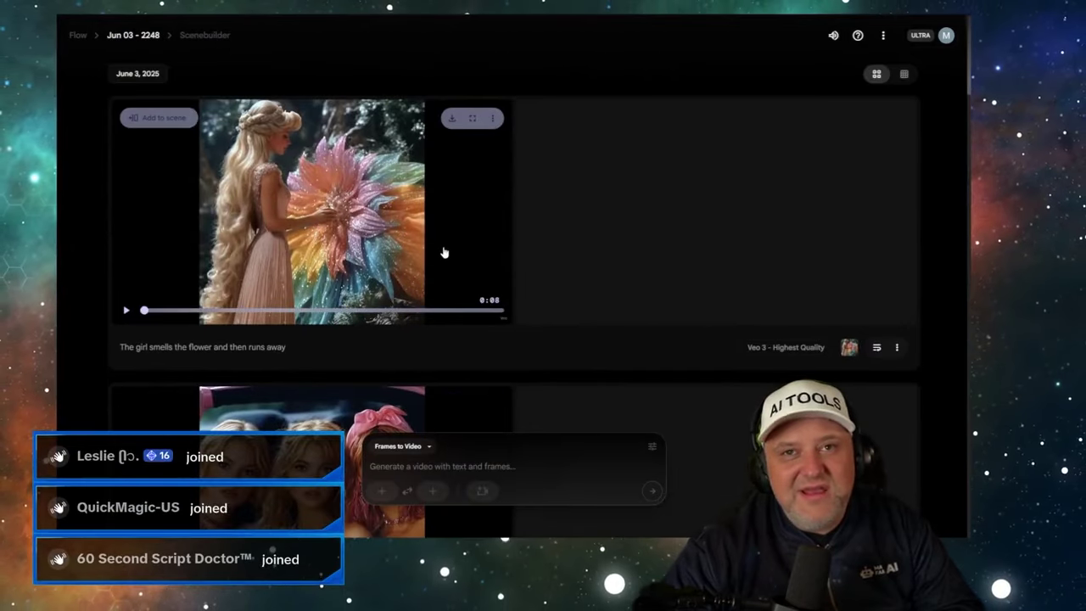
click(221, 8)
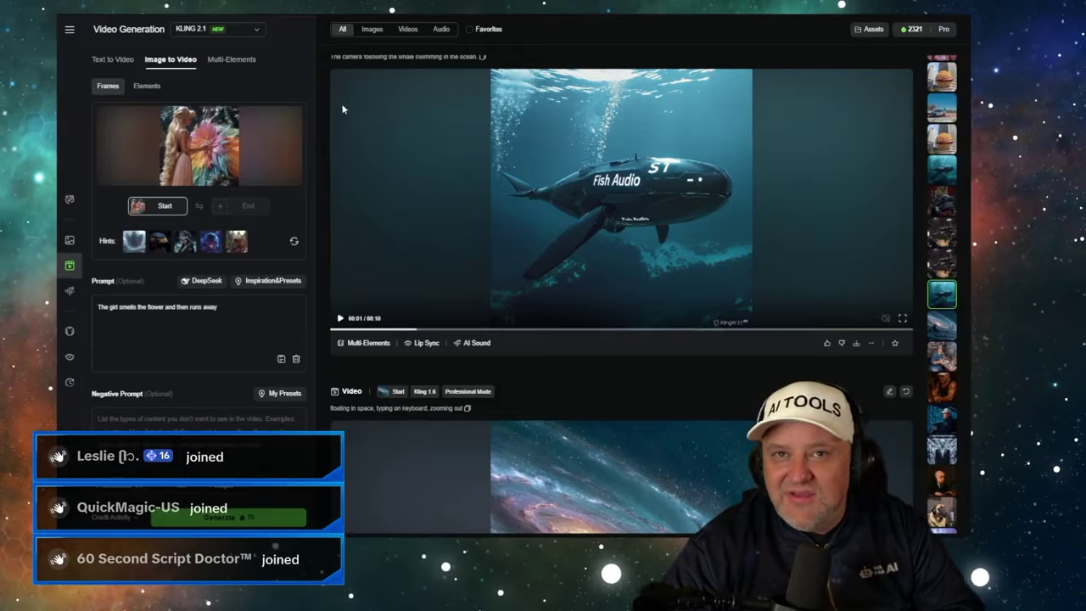
- Scroll the Kling feed to the in-progress flower-girl job and the finished three-girls car clip
scroll(555, 230, up, 3)
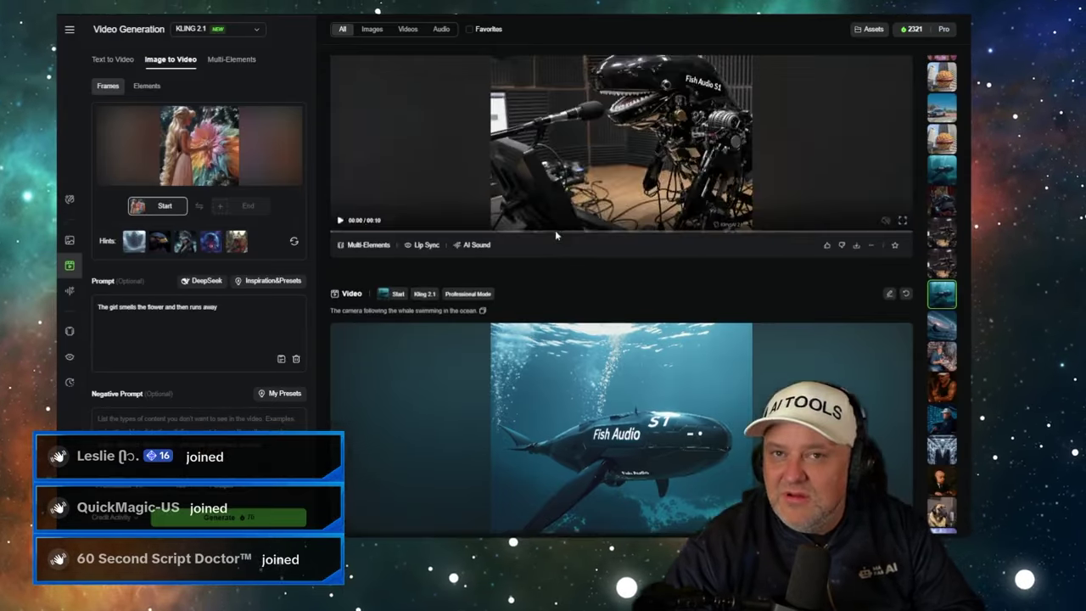
scroll(555, 230, up, 10)
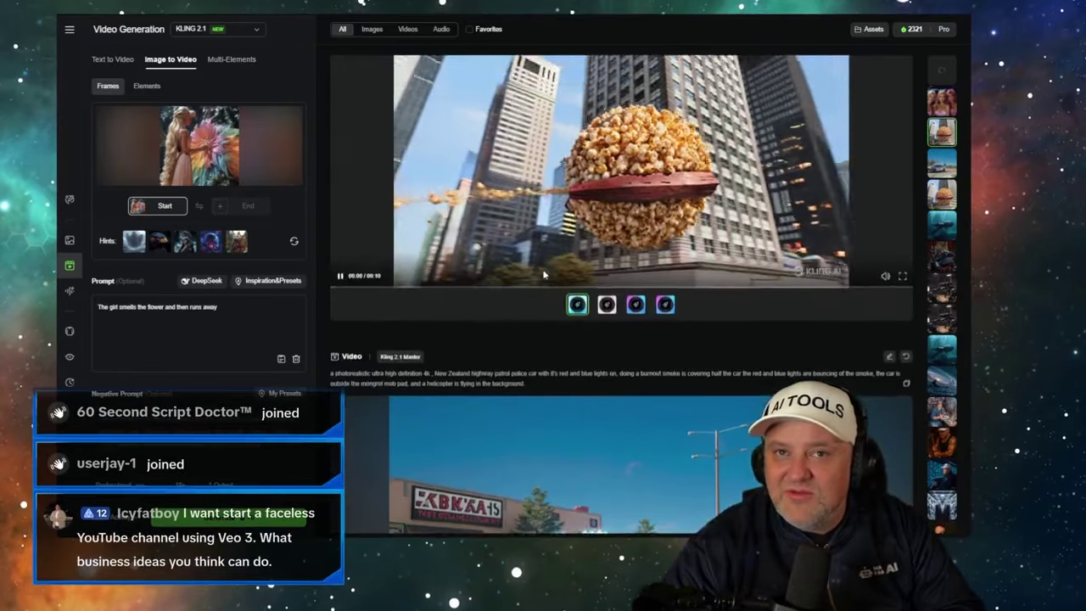
scroll(542, 271, up, 6)
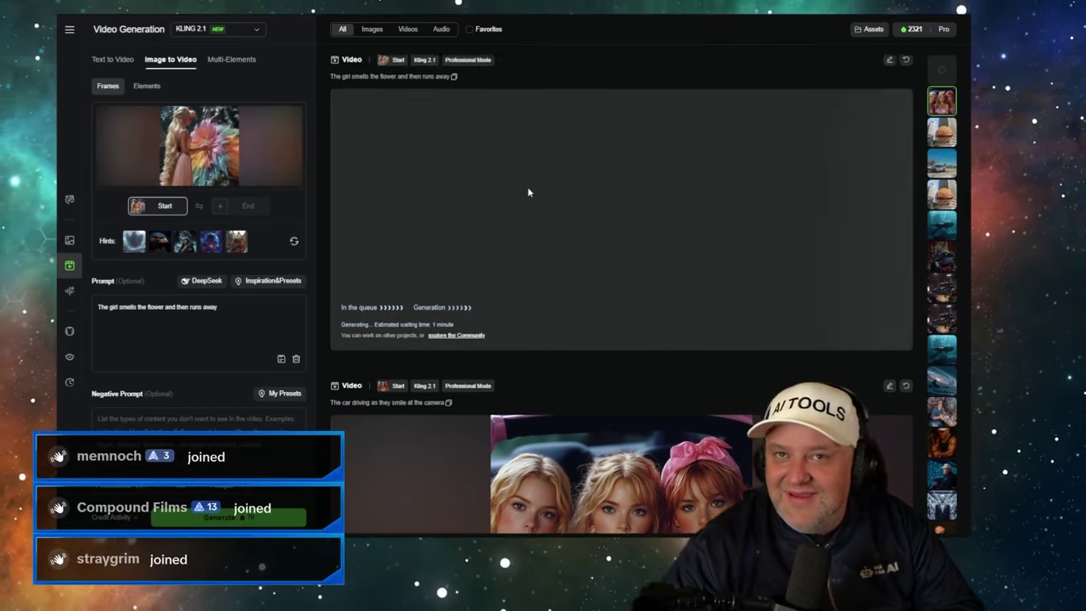
scroll(526, 194, down, 2)
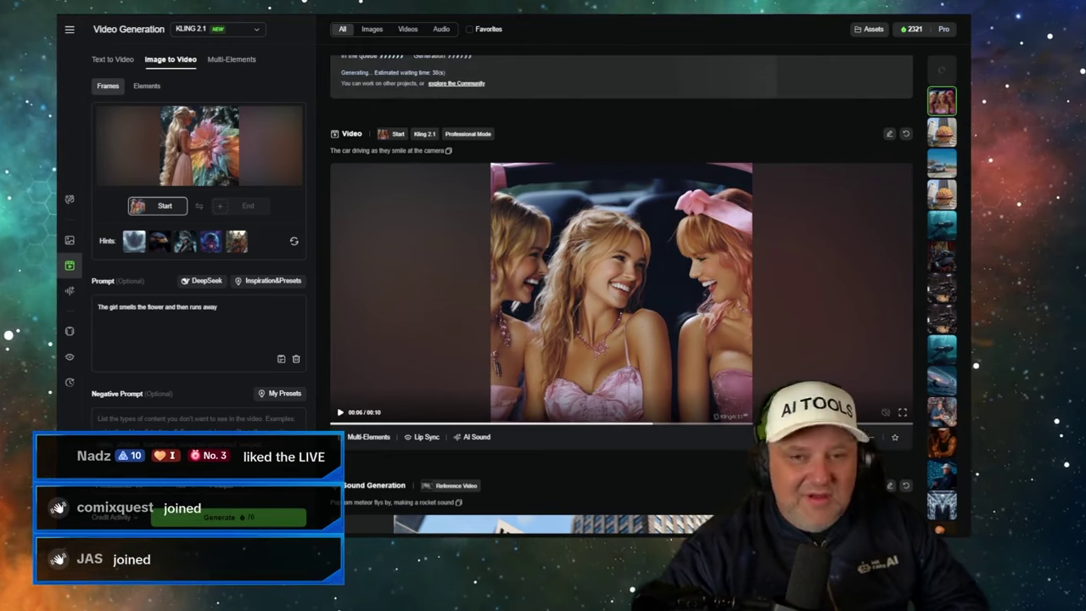
- Switch Flow to Text to Video and submit the pasted flaming-hero prompt with Veo 3
key(ctrl+Tab)
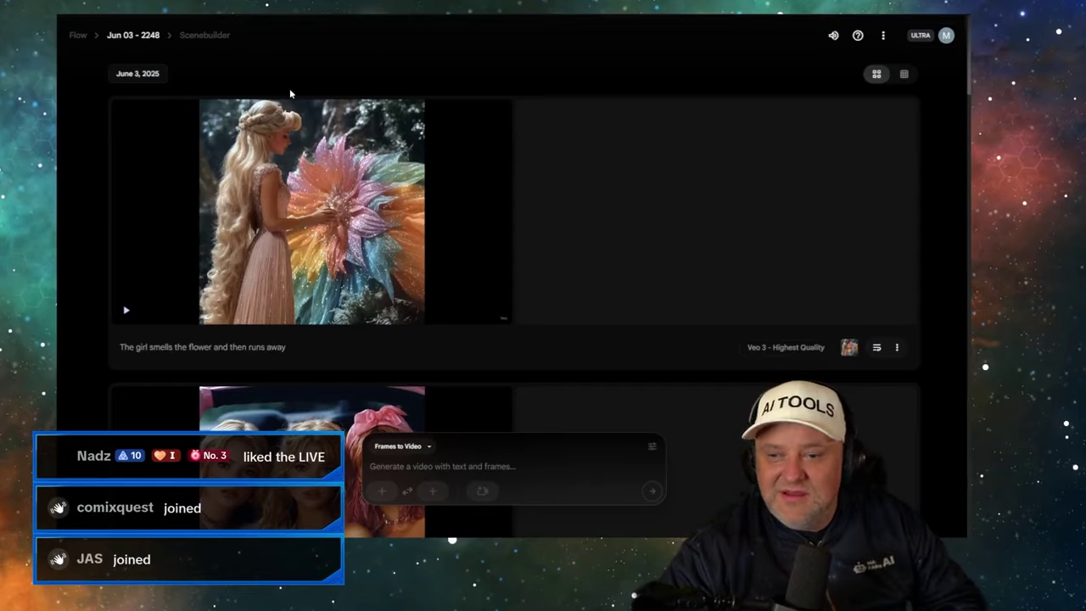
click(406, 446)
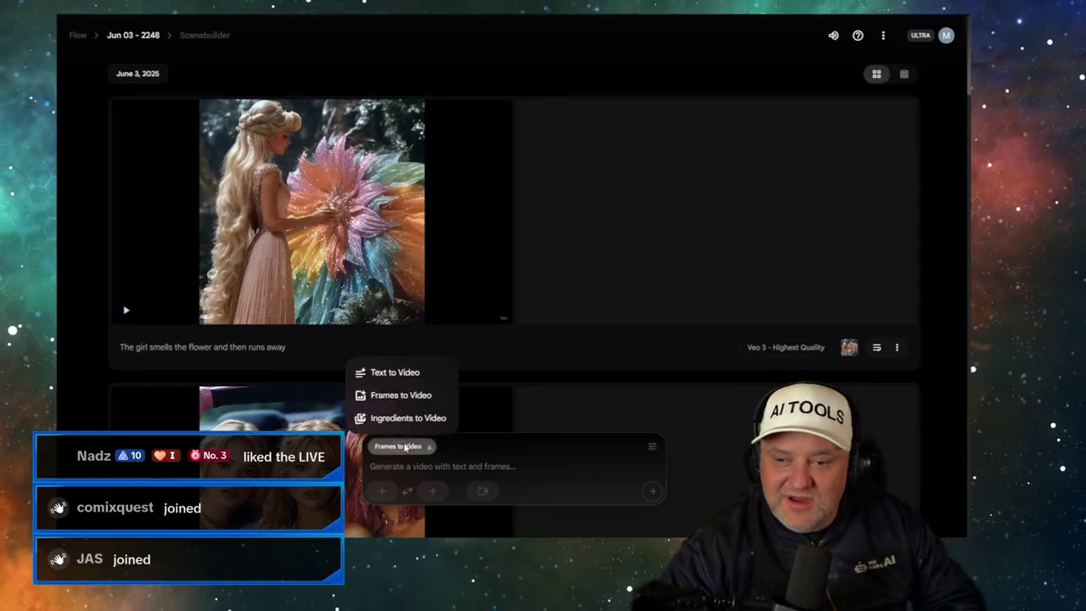
click(394, 374)
click(651, 446)
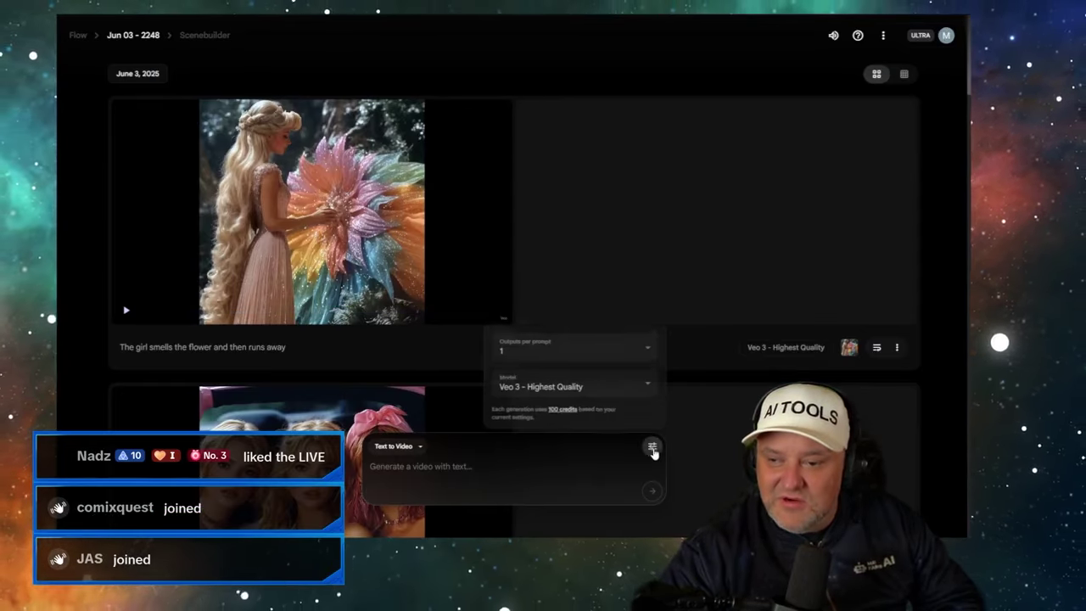
click(509, 471)
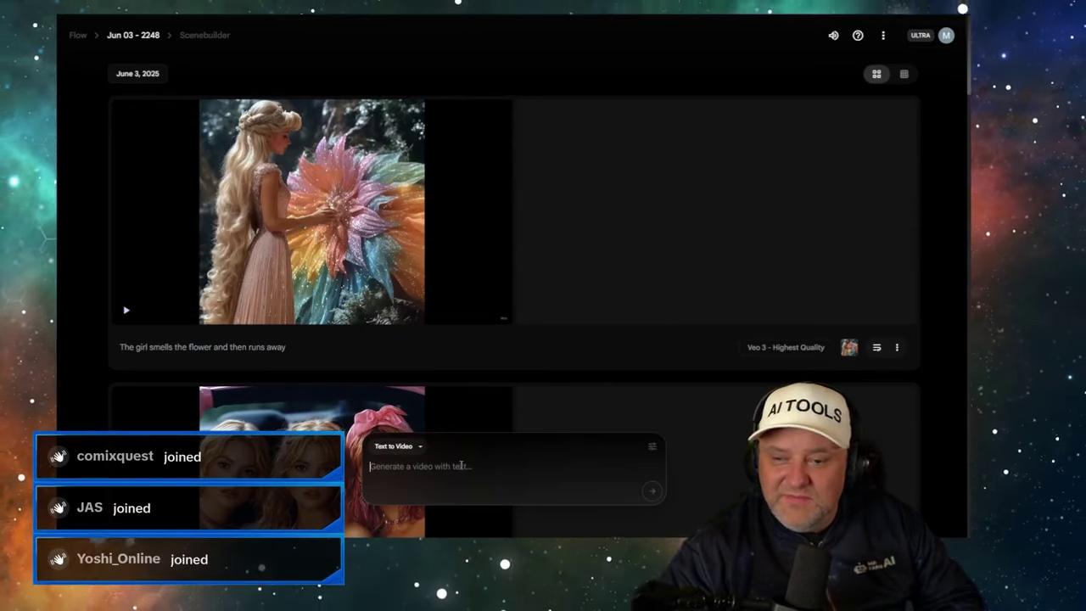
text(full body image in the dark of night, a flaming hero comes to the rescue, dressed in a shining gold mesh costume, muscular and strong, with glowing eyes, around him a burst of flames, air and water, and beneath his feet earth)
click(652, 492)
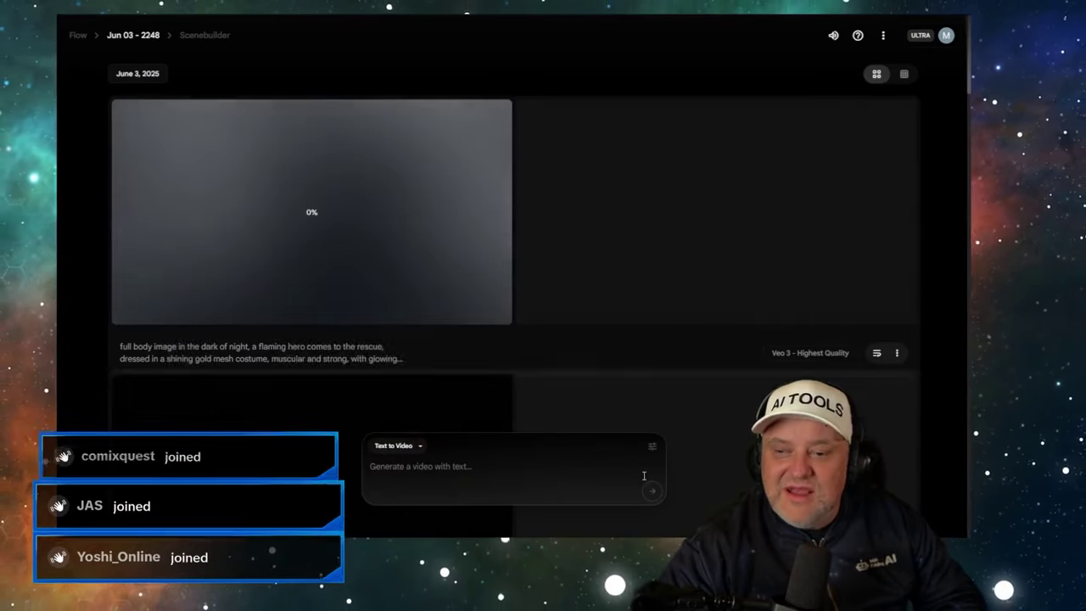
- Resubmit the flaming-hero prompt with the Veo 2 - Quality model
key(ctrl+v)
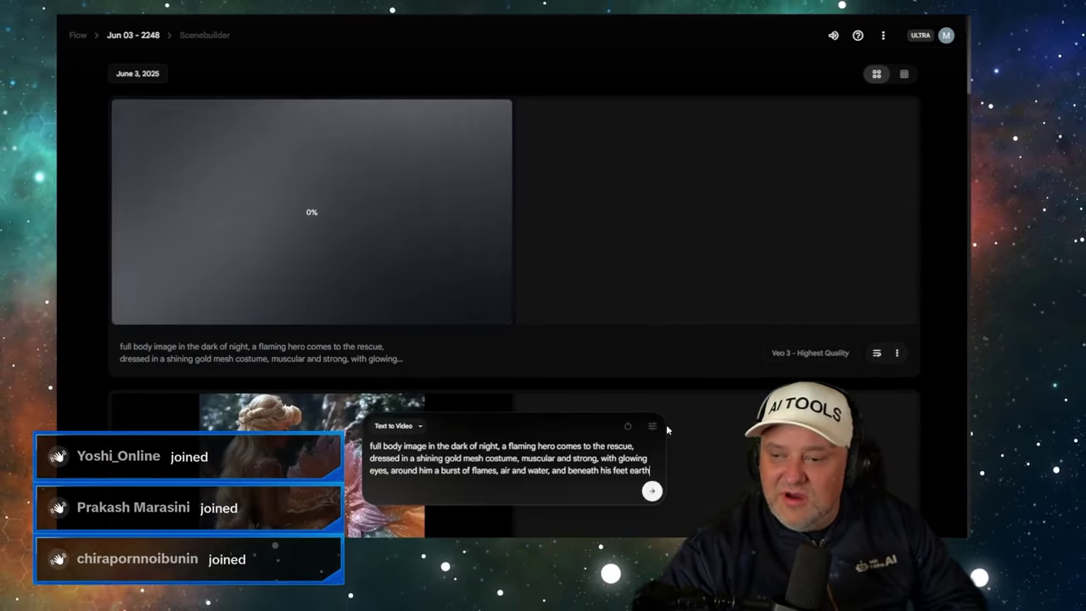
click(651, 425)
click(551, 363)
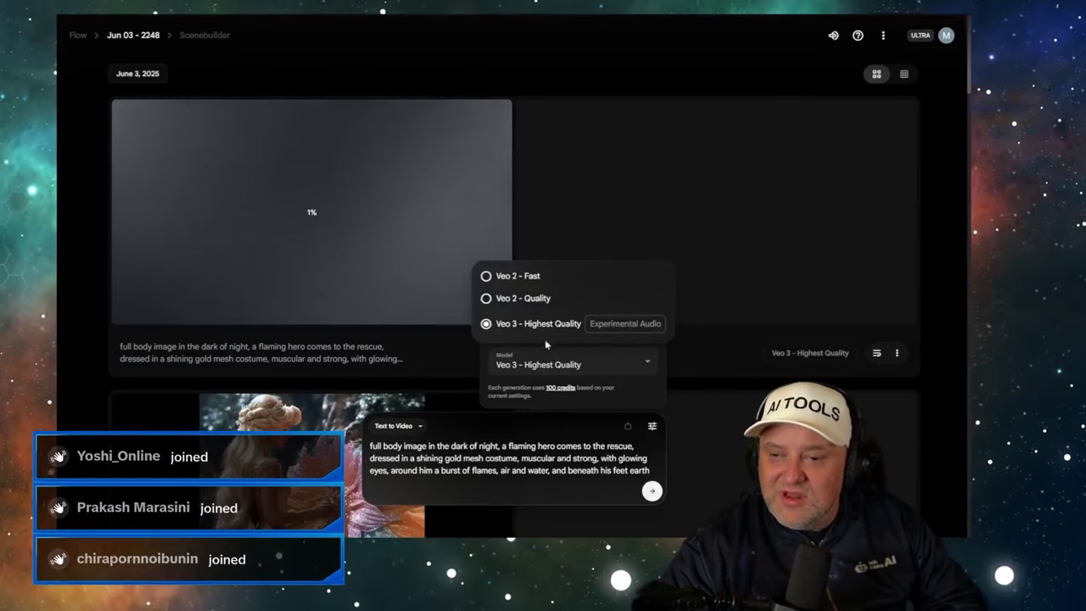
click(526, 298)
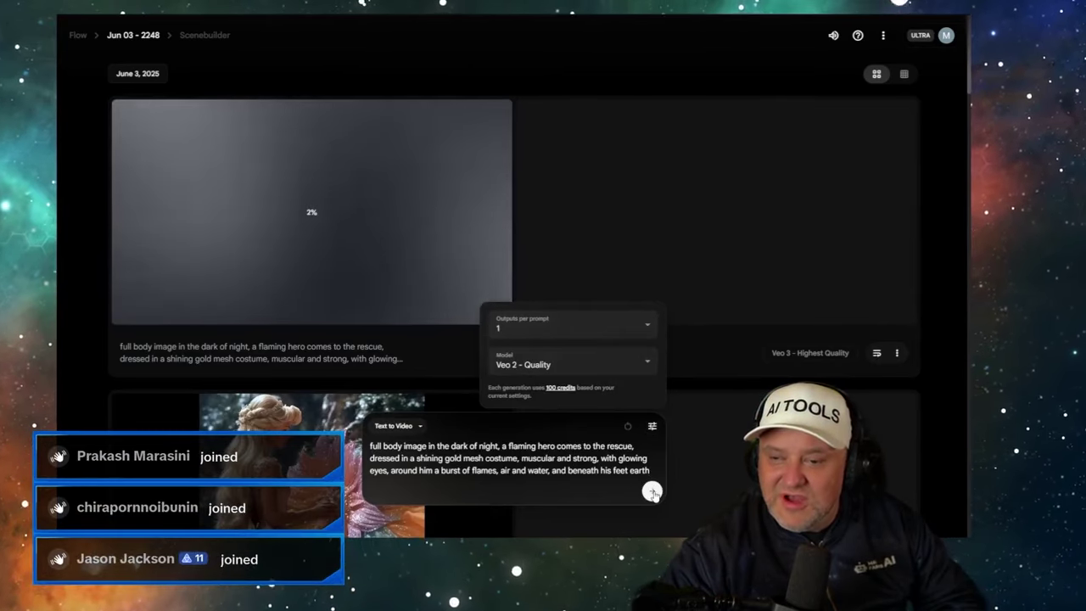
click(652, 492)
- Submit the flaming-hero prompt a third time with the Veo 2 - Fast model
click(652, 446)
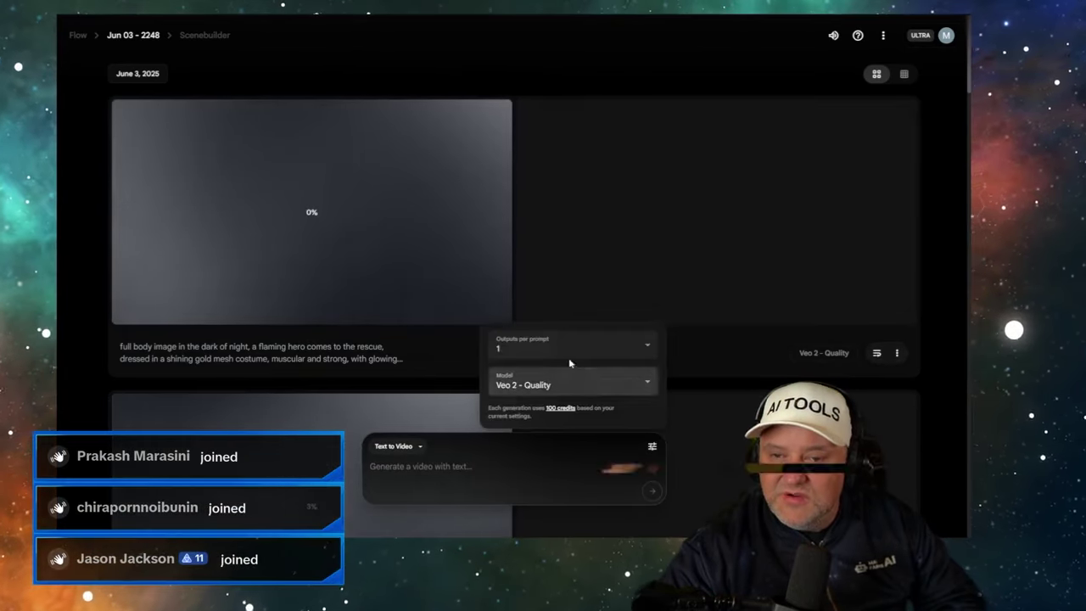
click(560, 386)
click(526, 299)
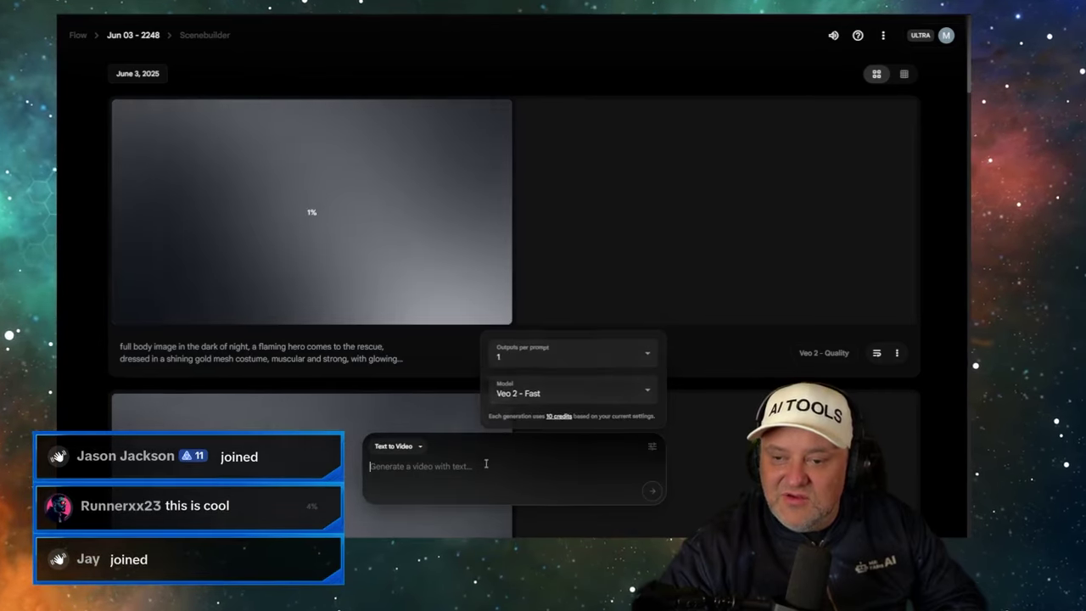
click(543, 462)
key(ctrl+v)
click(652, 492)
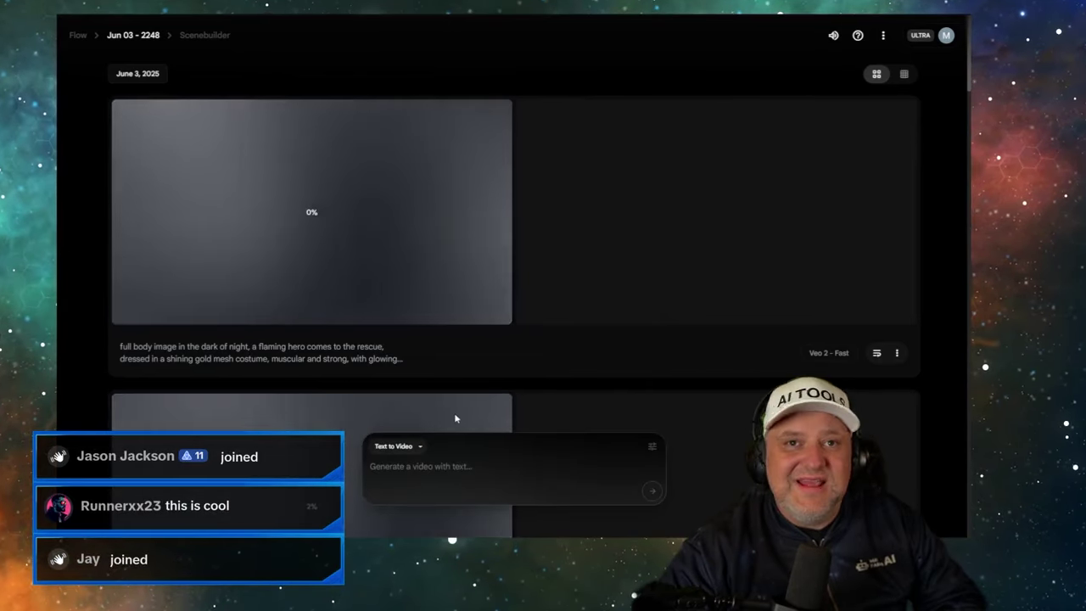
- Play and pause the Veo 3 girl-with-flower clip, then switch over to the Kling tab
scroll(300, 338, down, 5)
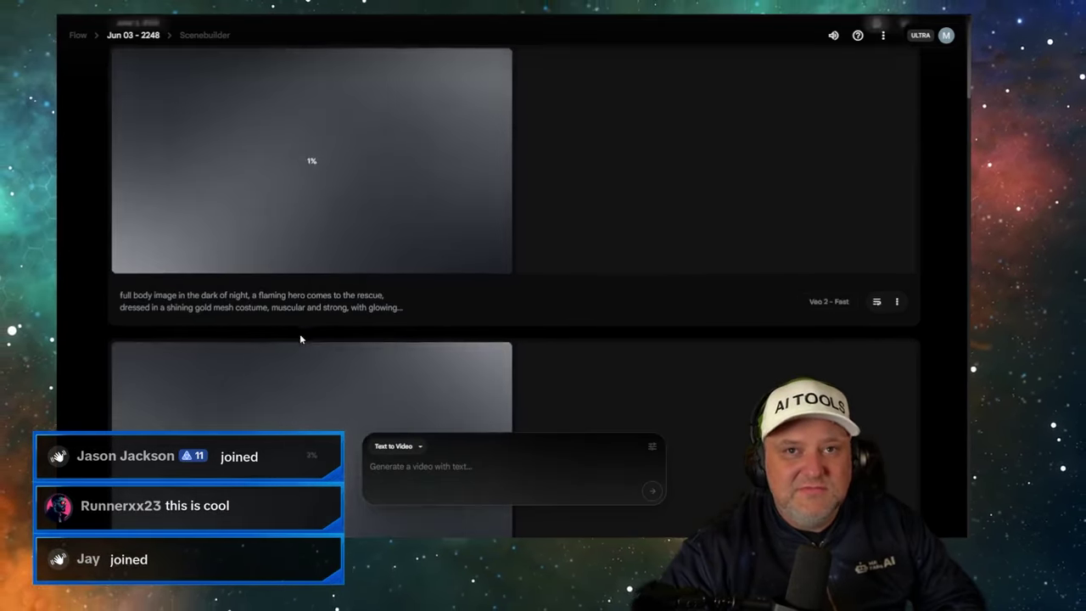
scroll(297, 340, down, 2)
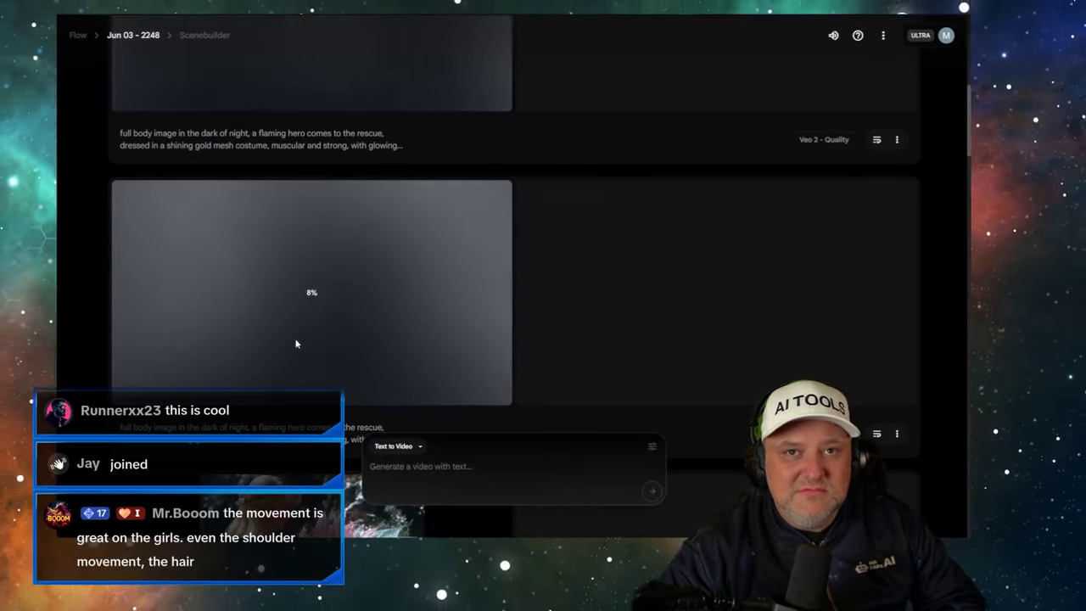
scroll(295, 340, up, 6)
scroll(294, 341, down, 4)
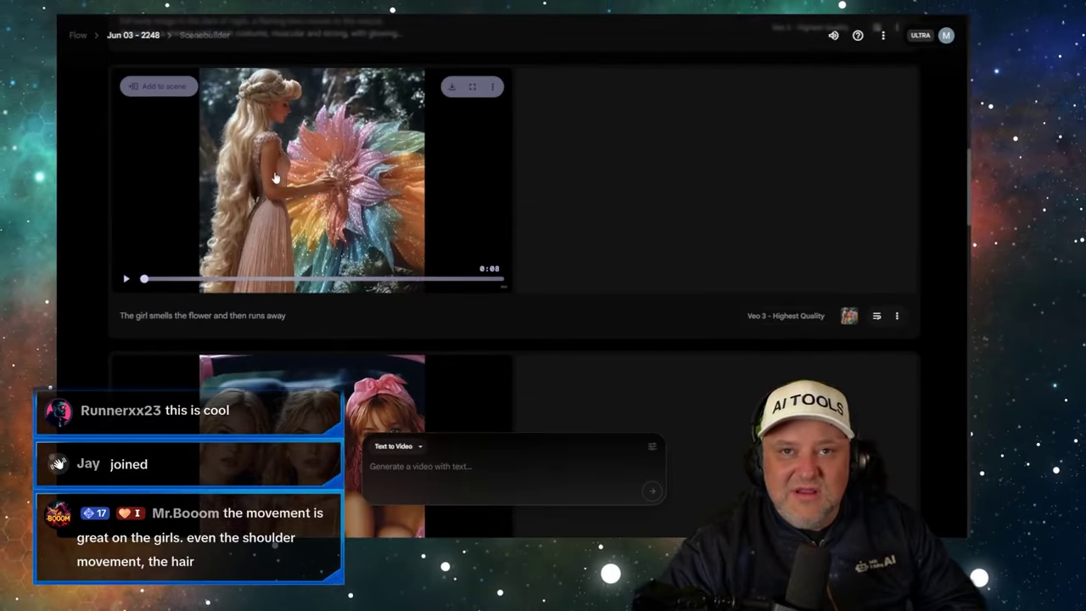
click(125, 278)
scroll(436, 242, up, 1)
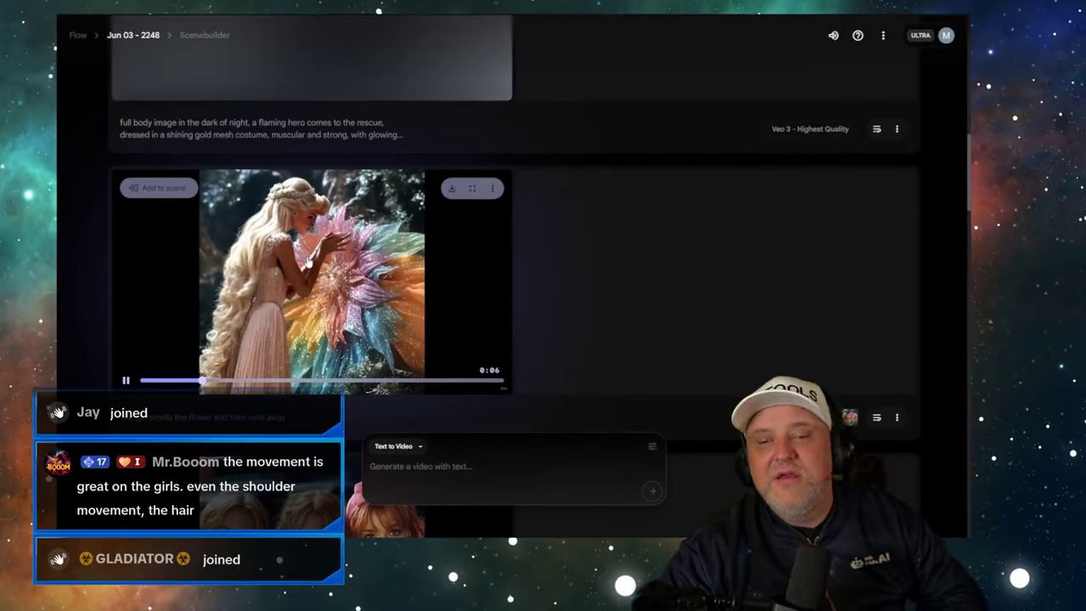
click(197, 373)
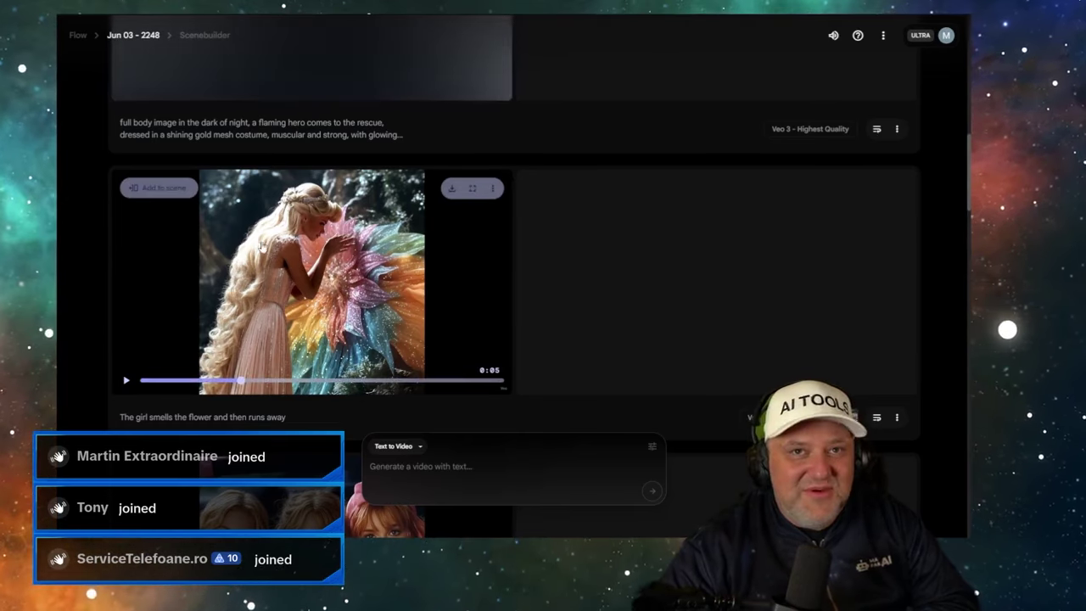
scroll(251, 237, up, 5)
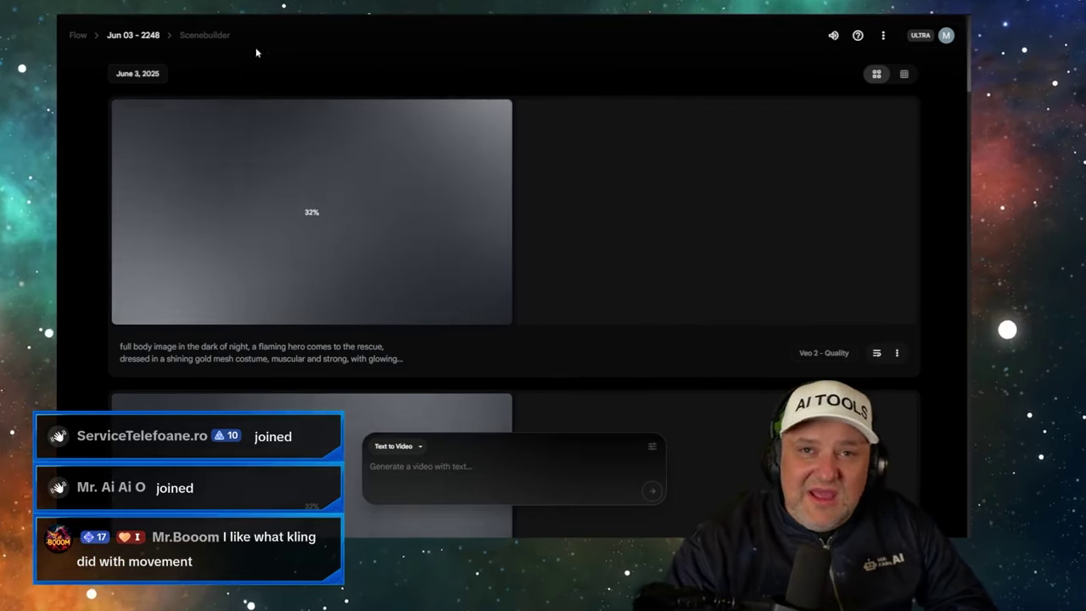
click(267, 15)
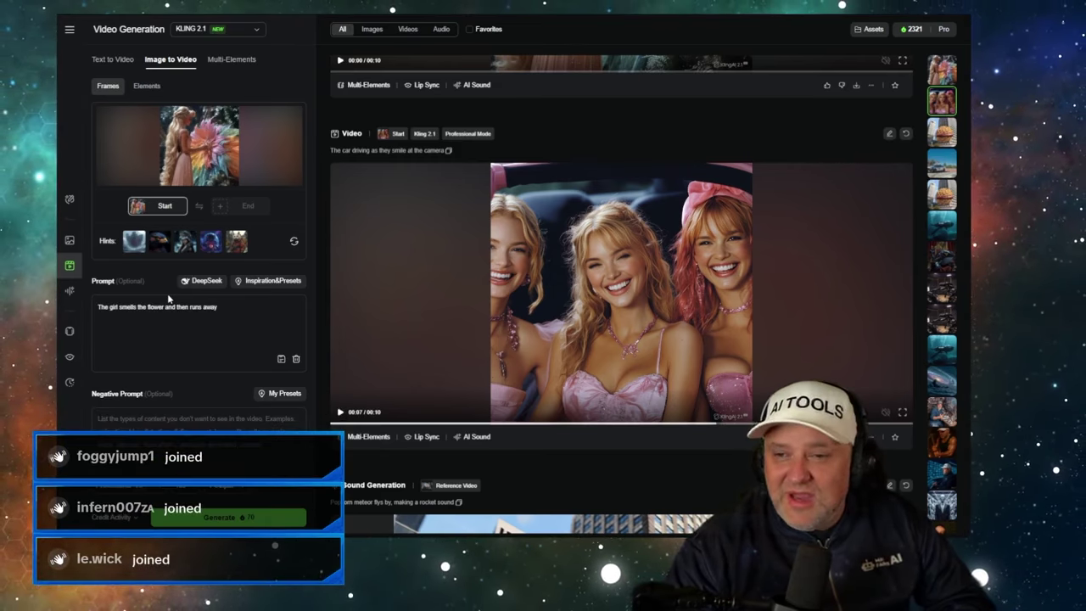
- In Flow, scroll to the finished Veo 2 Fast golden-hero clip and reset it to the start
key(ctrl+Tab)
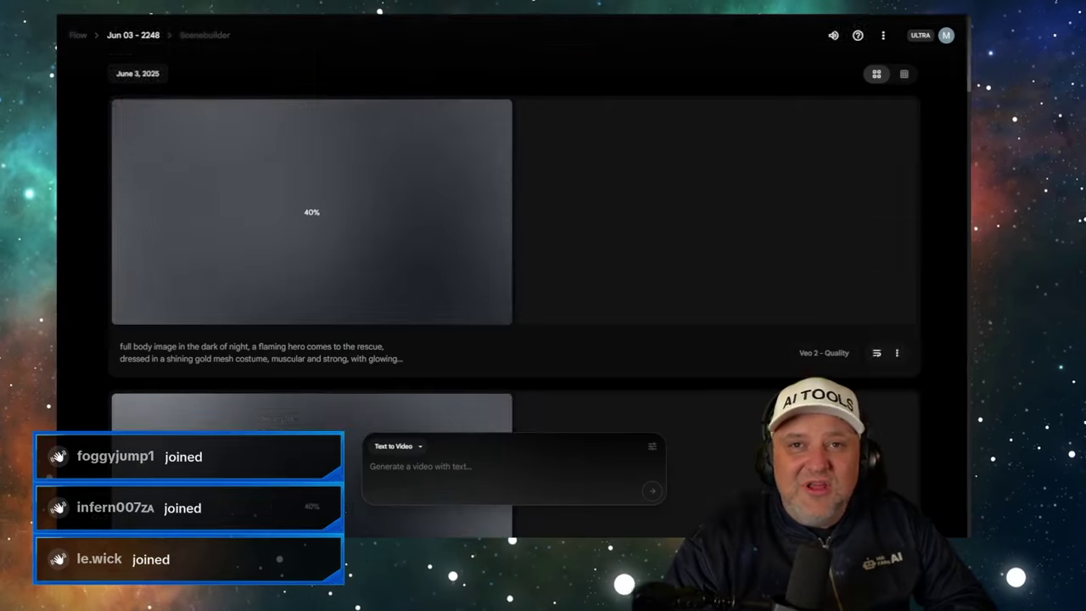
scroll(297, 255, down, 5)
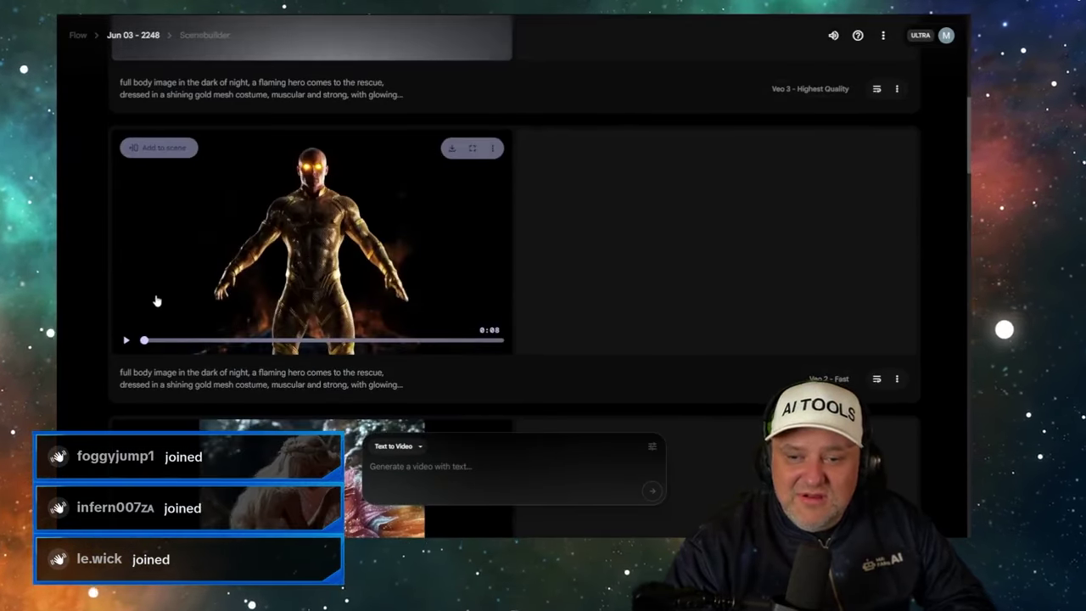
scroll(156, 301, down, 1)
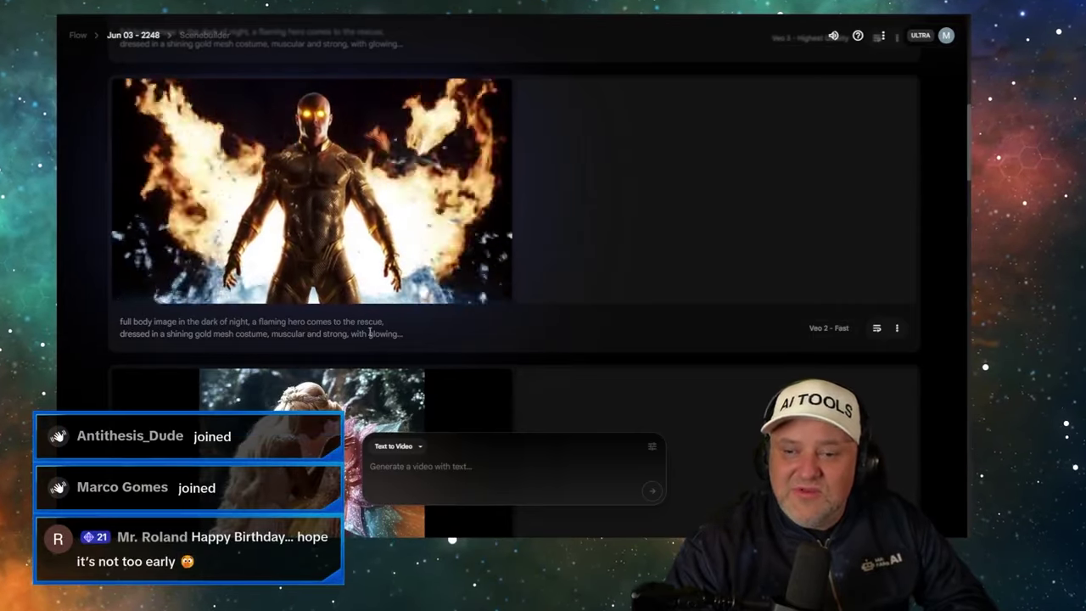
mouse_move(123, 291)
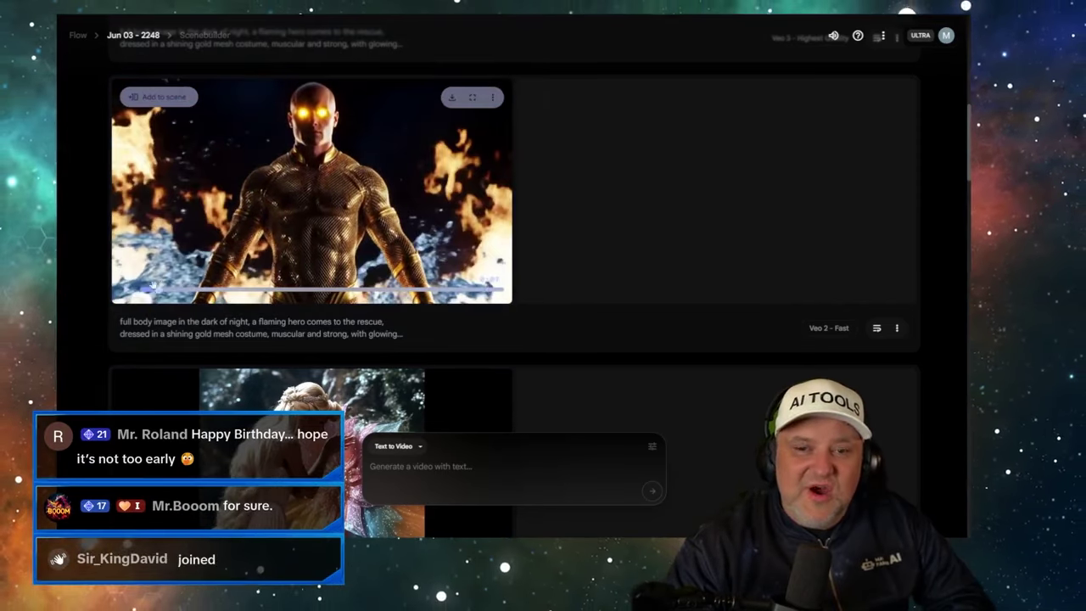
click(145, 290)
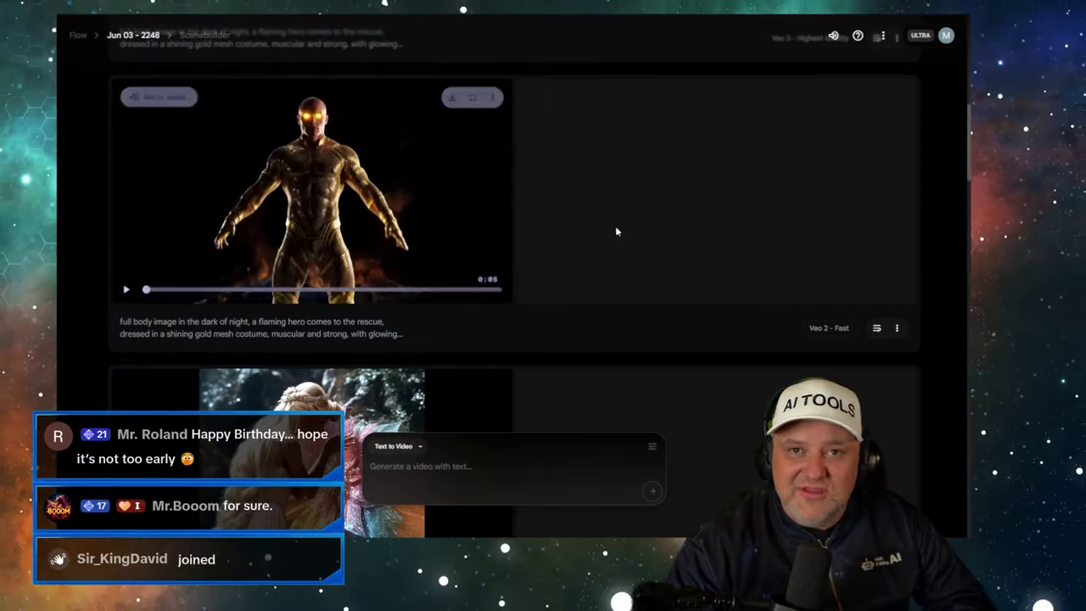
scroll(609, 239, up, 8)
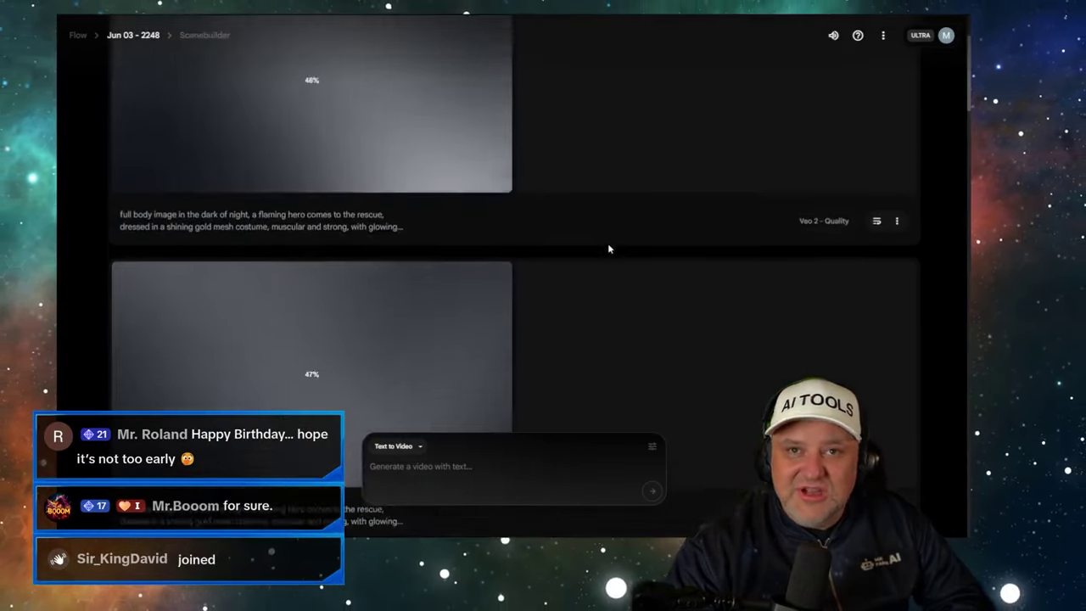
scroll(607, 246, down, 2)
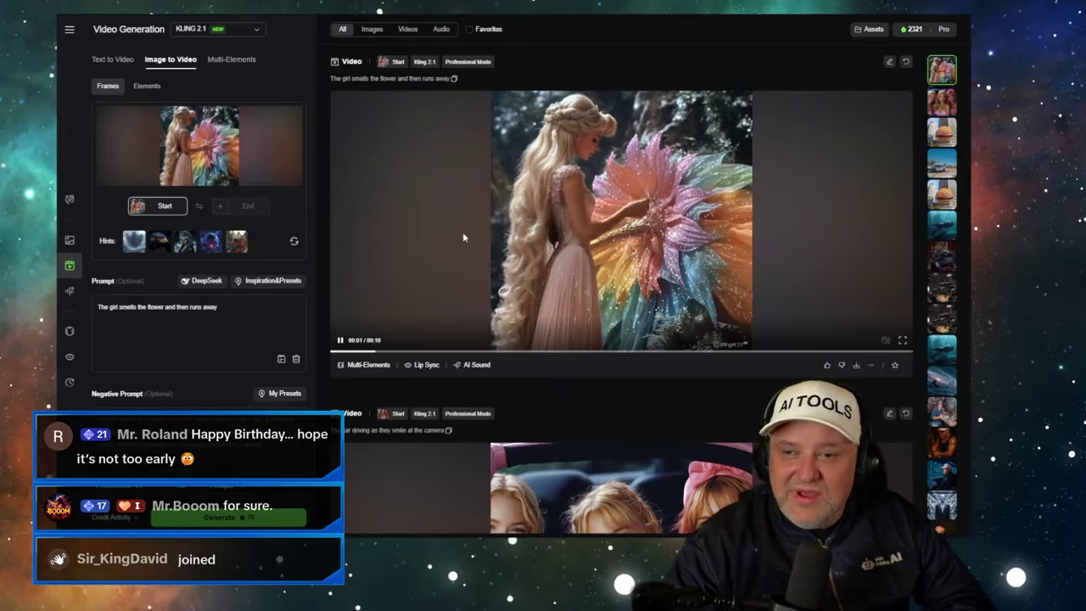
- Rewind the Veo 3 girl-with-flower clip to its beginning, replay it, then switch to Kling
click(463, 232)
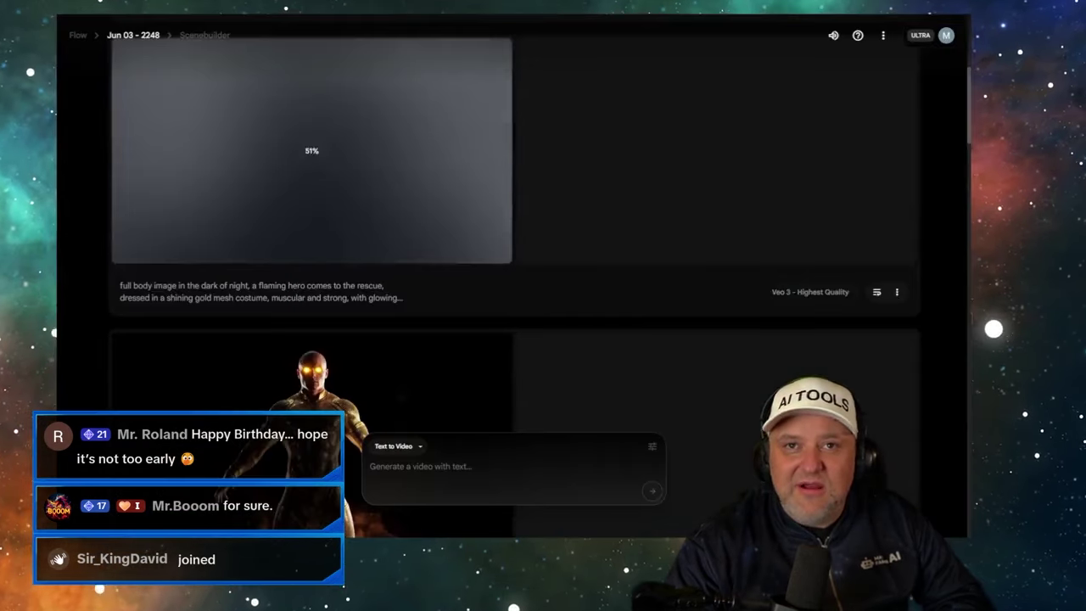
scroll(247, 183, down, 10)
scroll(251, 191, up, 3)
scroll(250, 191, up, 1)
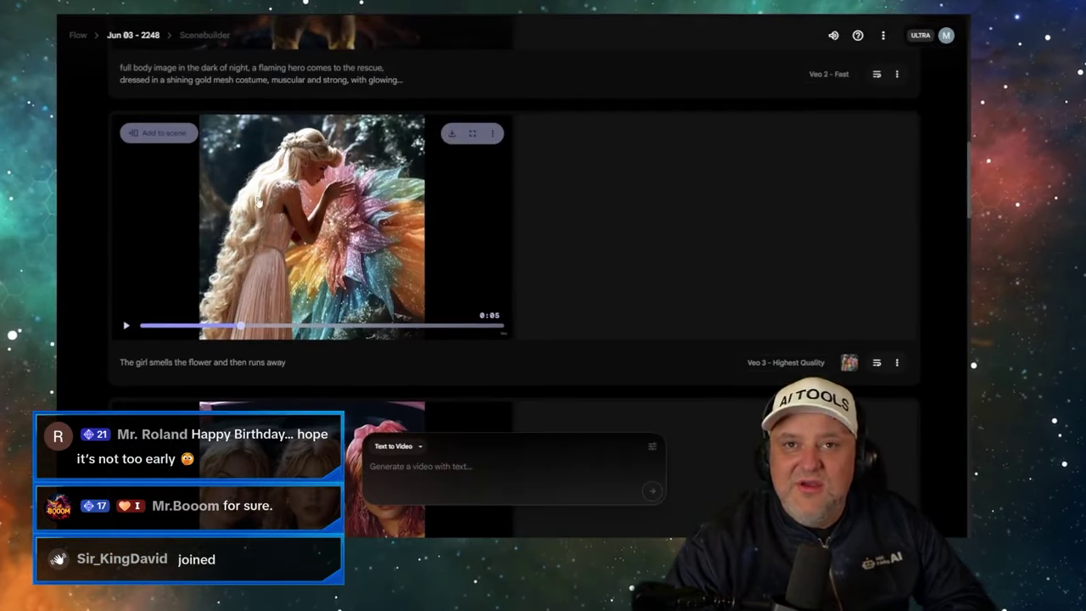
drag(151, 325, 128, 327)
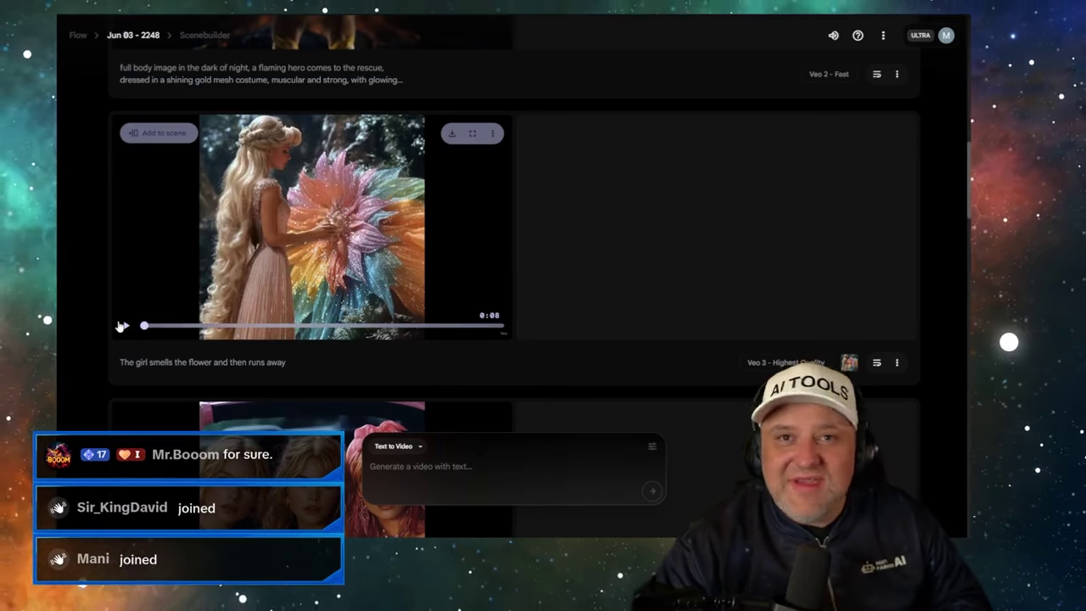
click(123, 326)
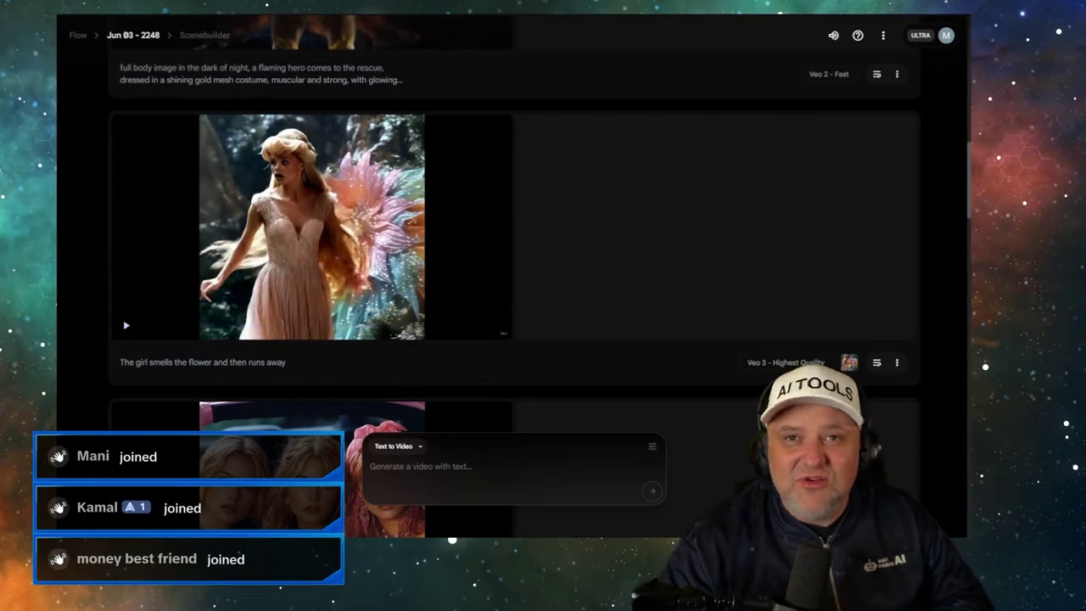
key(ctrl+Tab)
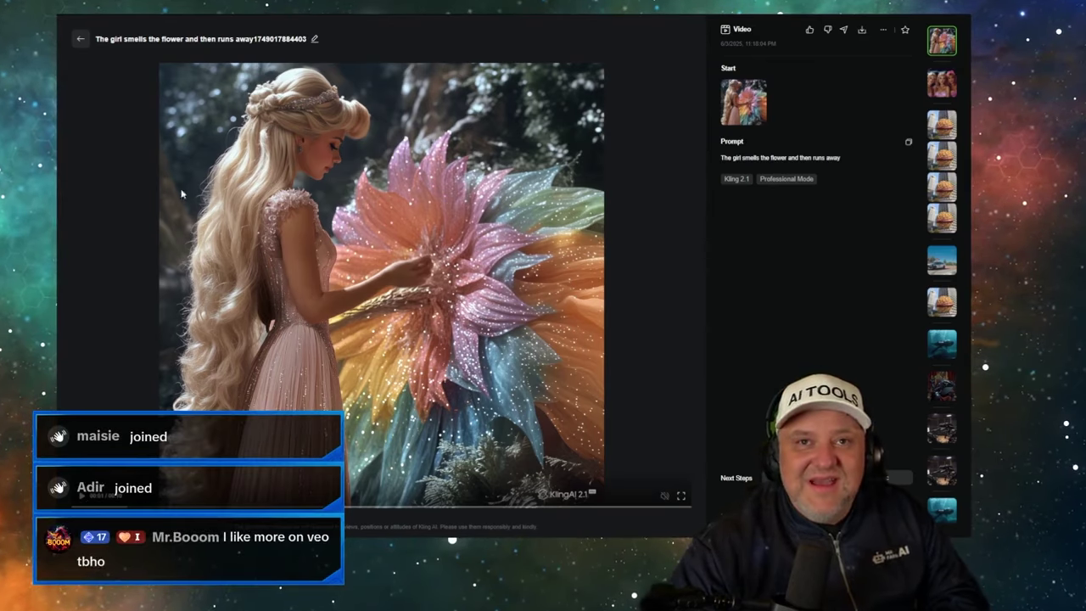
- Replay Flow's Veo 3 girl-with-flower clip, then open Kling 2.1's version of the same prompt
key(ctrl+Tab)
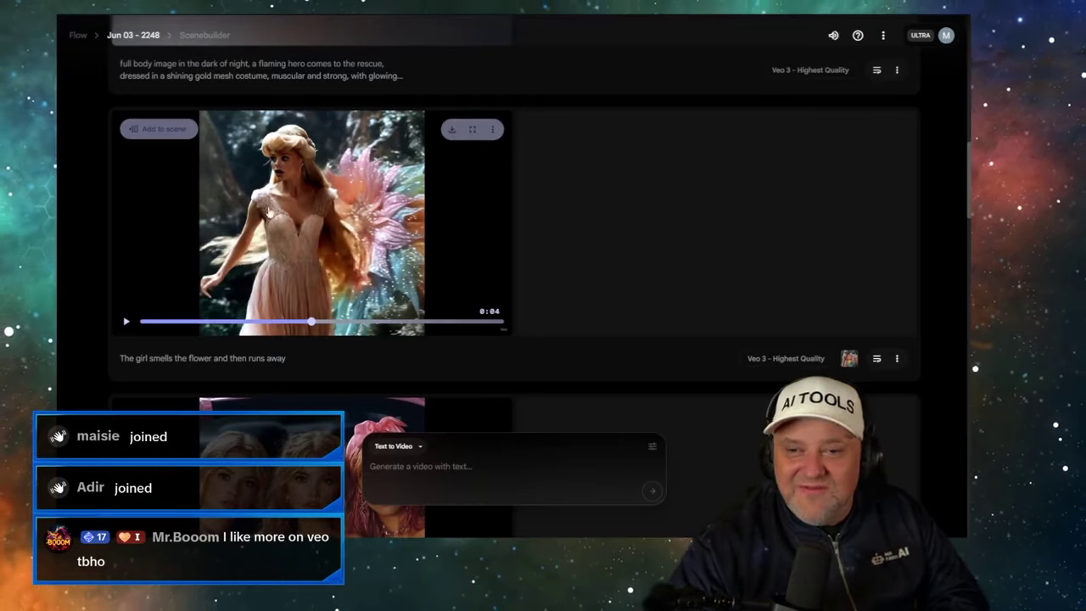
click(263, 150)
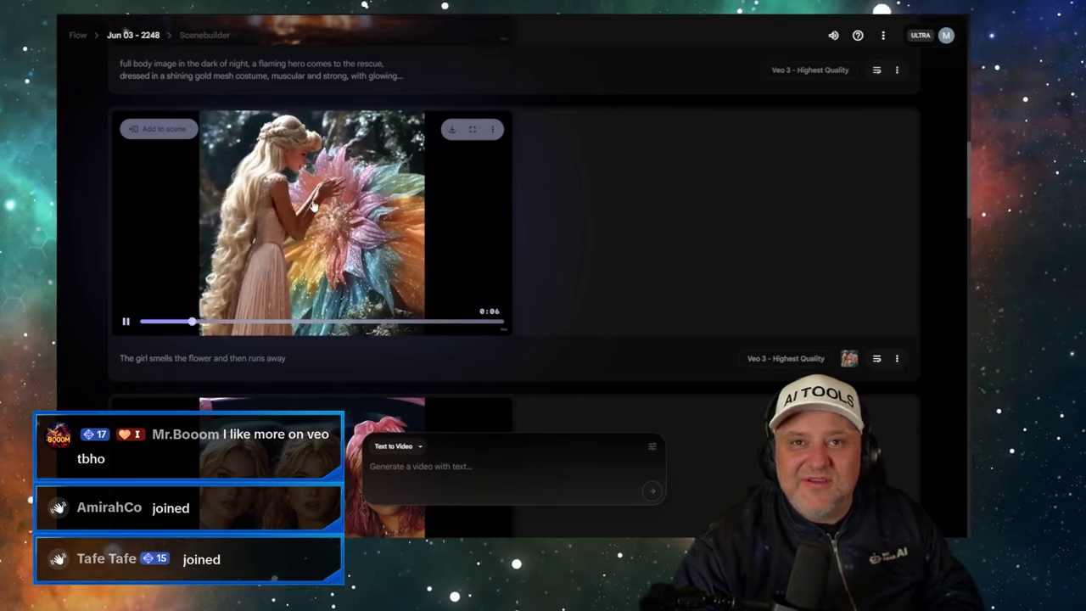
click(155, 15)
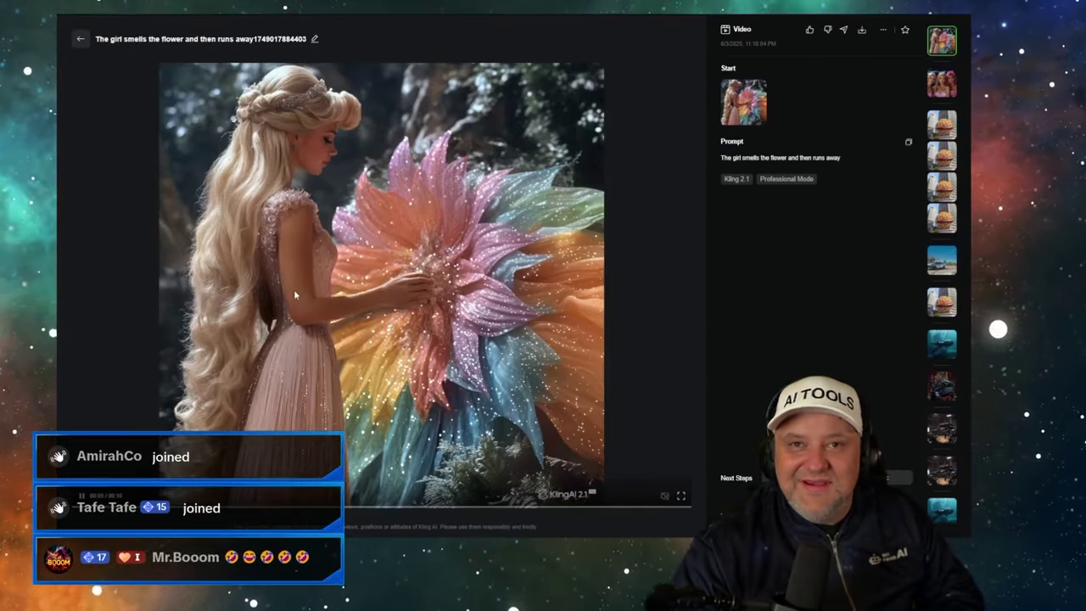
- Copy the girl-and-flower prompt, select KLING 2.1 Master, paste it in and generate for 200 credits
click(77, 41)
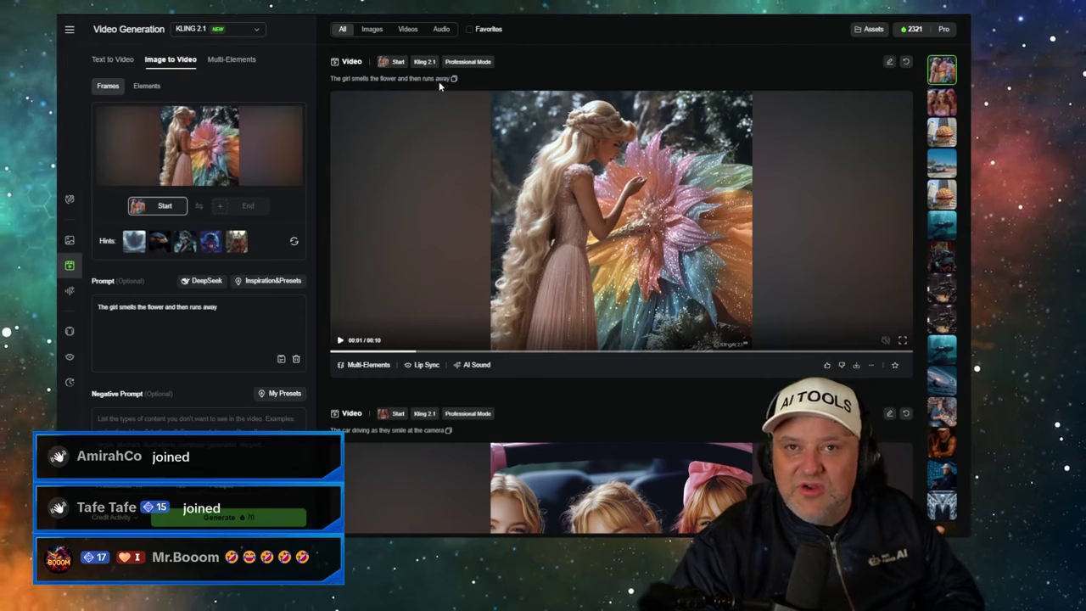
click(453, 79)
click(218, 29)
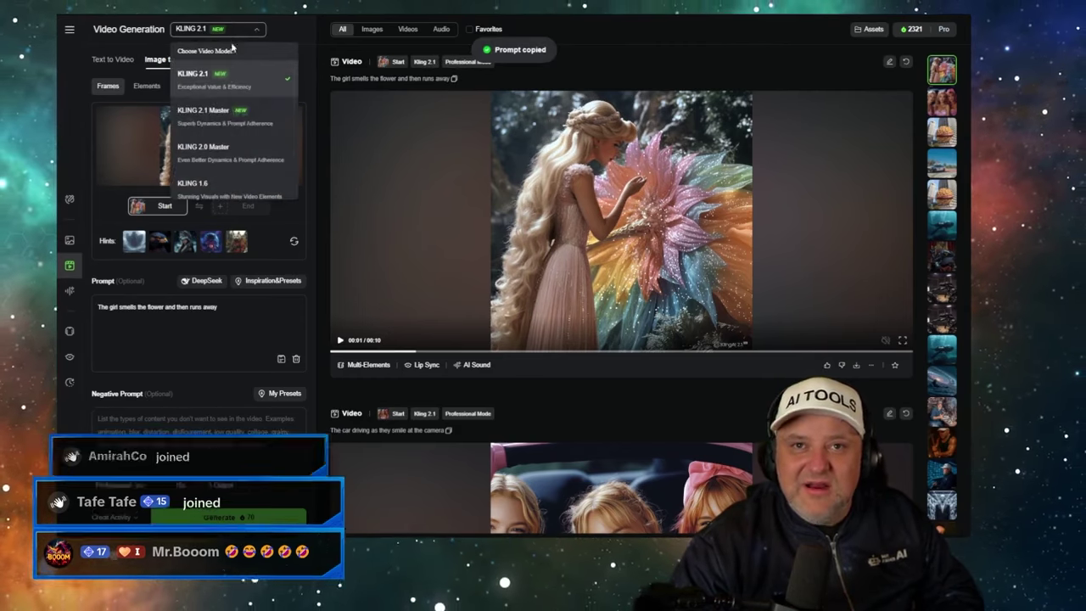
click(235, 110)
click(186, 323)
key(ctrl+a)
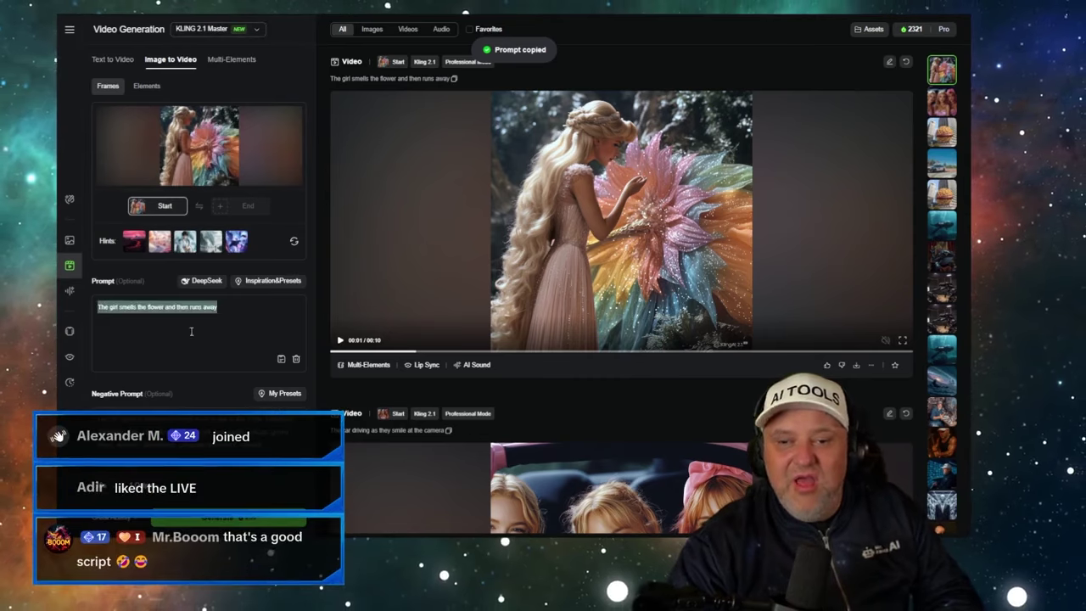
key(ctrl+v)
click(238, 523)
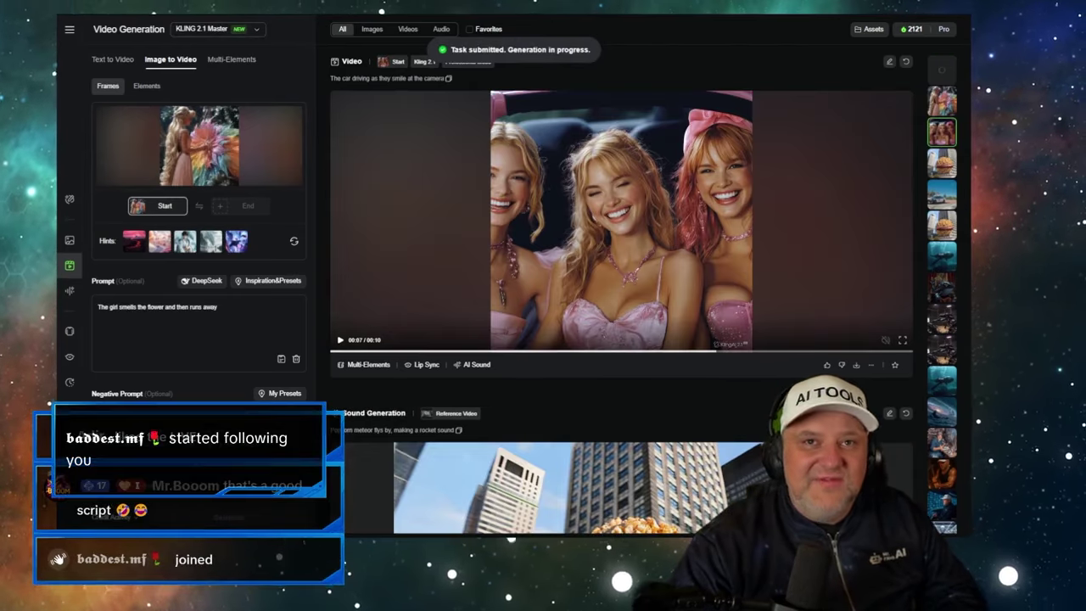
- Back in Flow's Scenebuilder list, expand the gold hero clip's full prompt
key(ctrl+Tab)
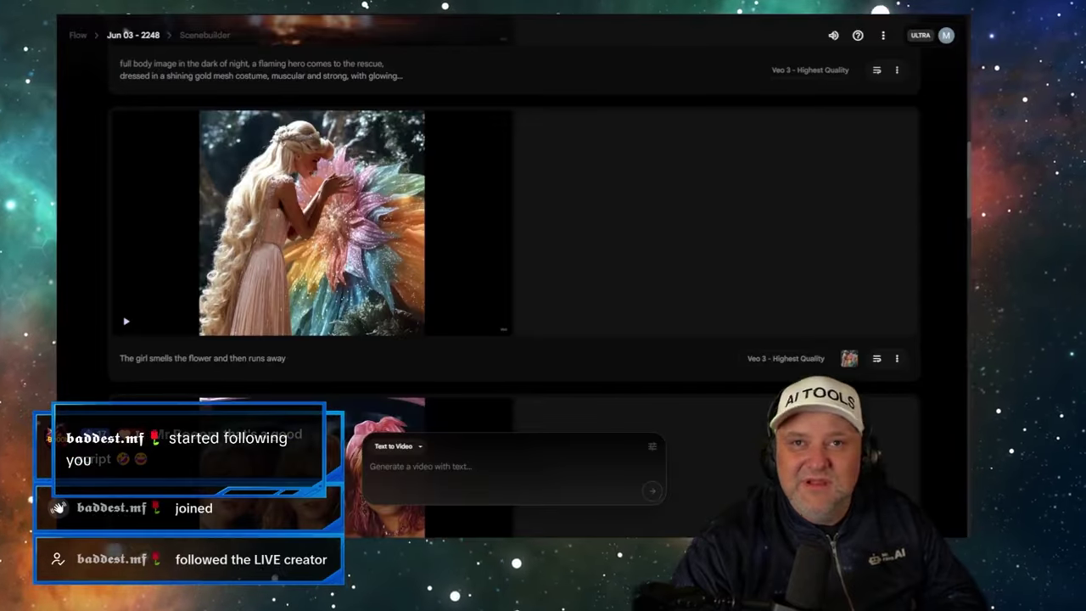
mouse_move(288, 146)
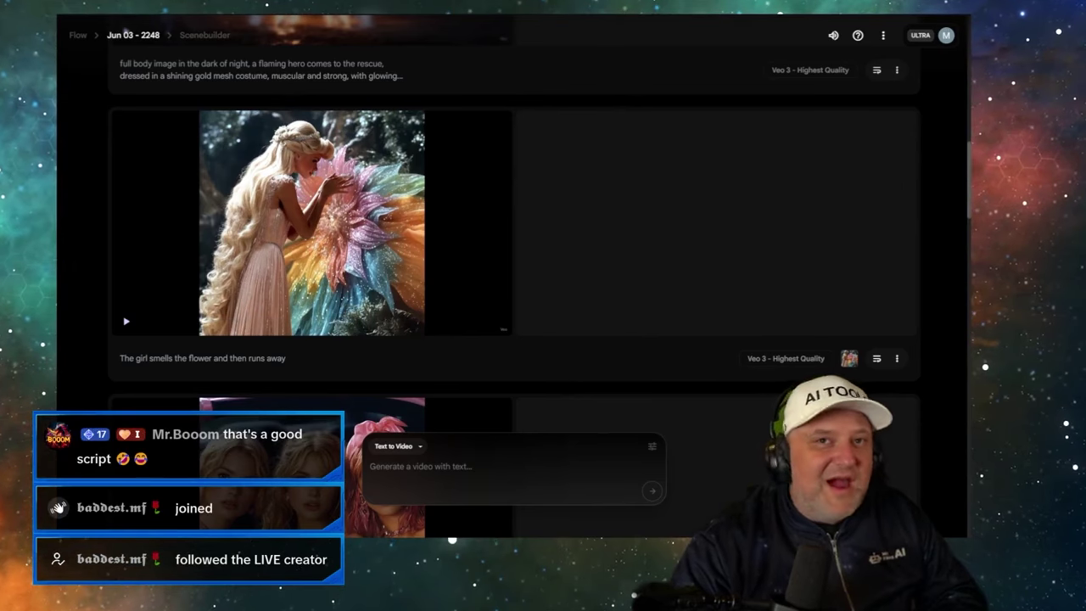
key(ctrl+Tab)
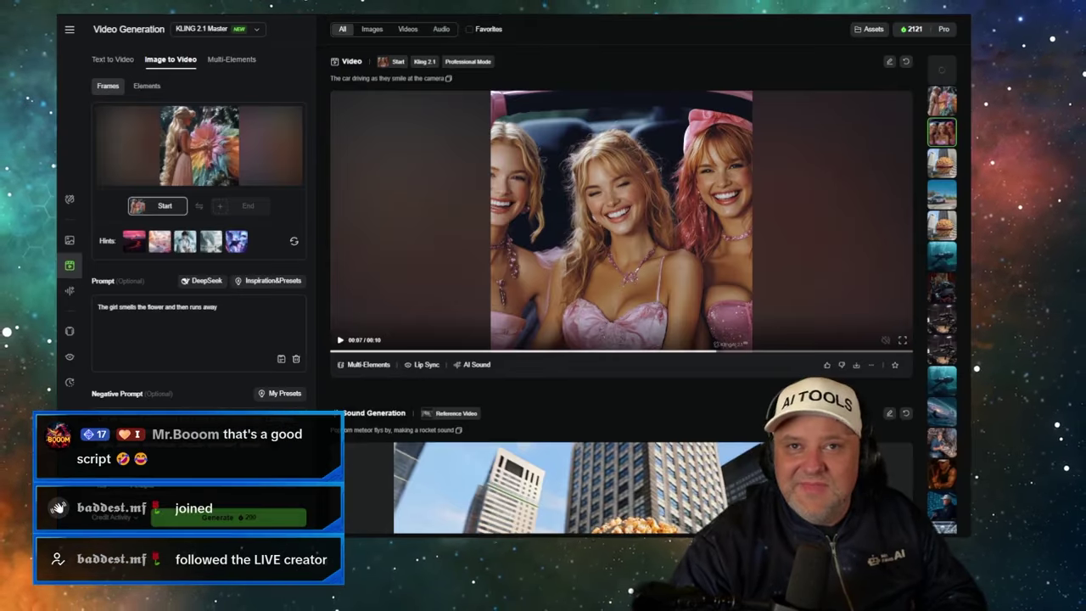
key(ctrl+Tab)
scroll(334, 116, up, 5)
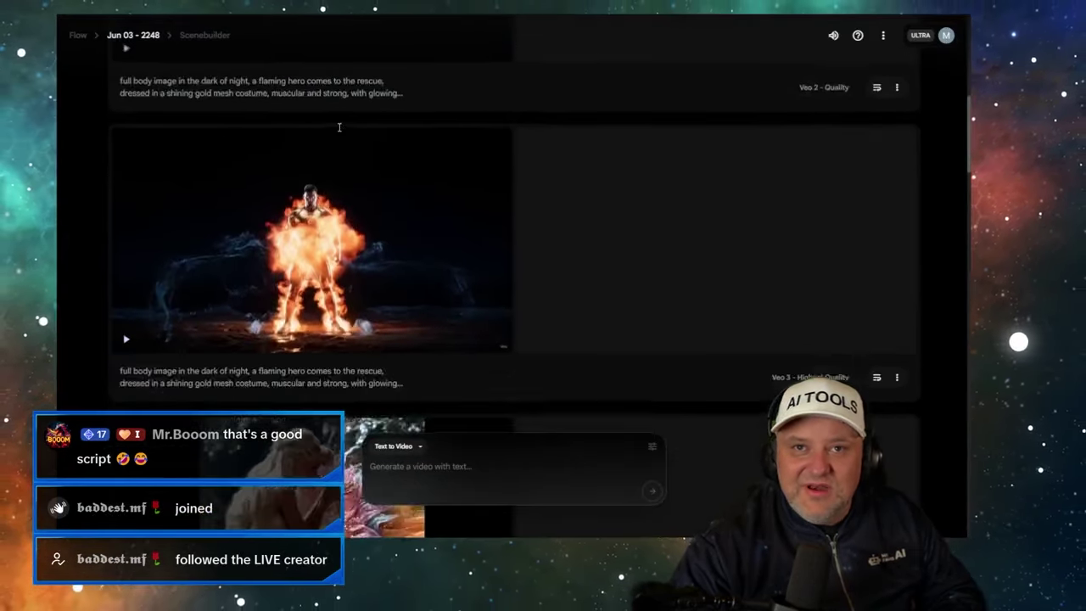
scroll(339, 131, up, 10)
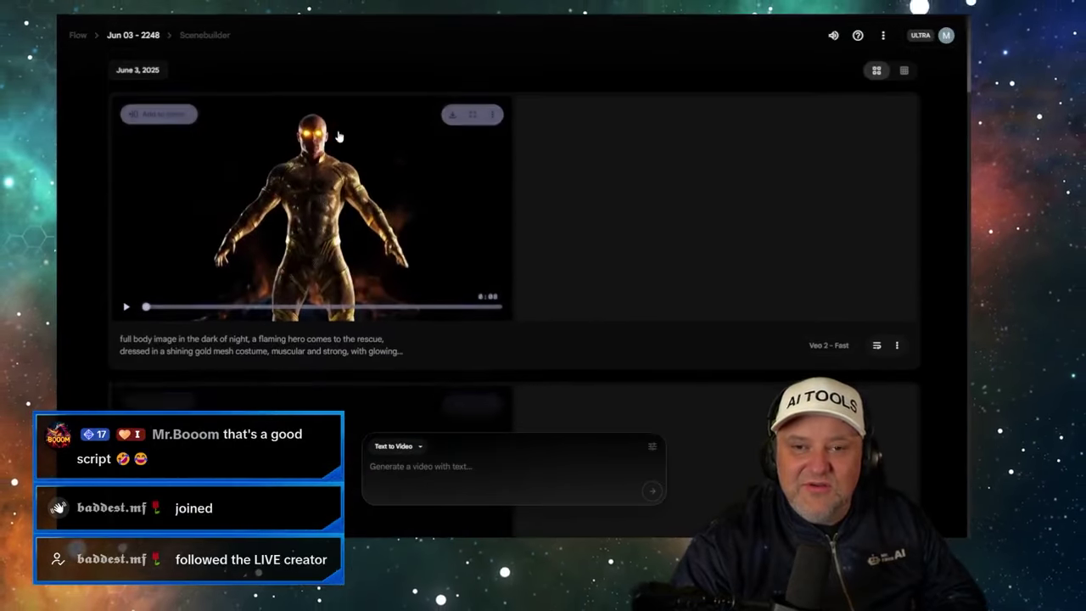
scroll(691, 187, down, 4)
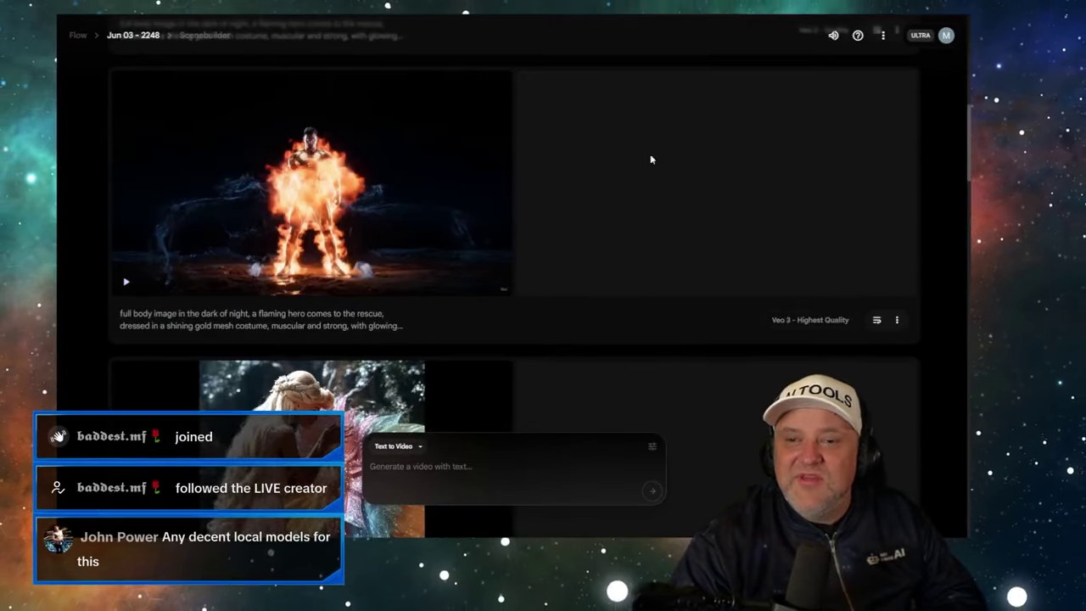
scroll(671, 177, up, 4)
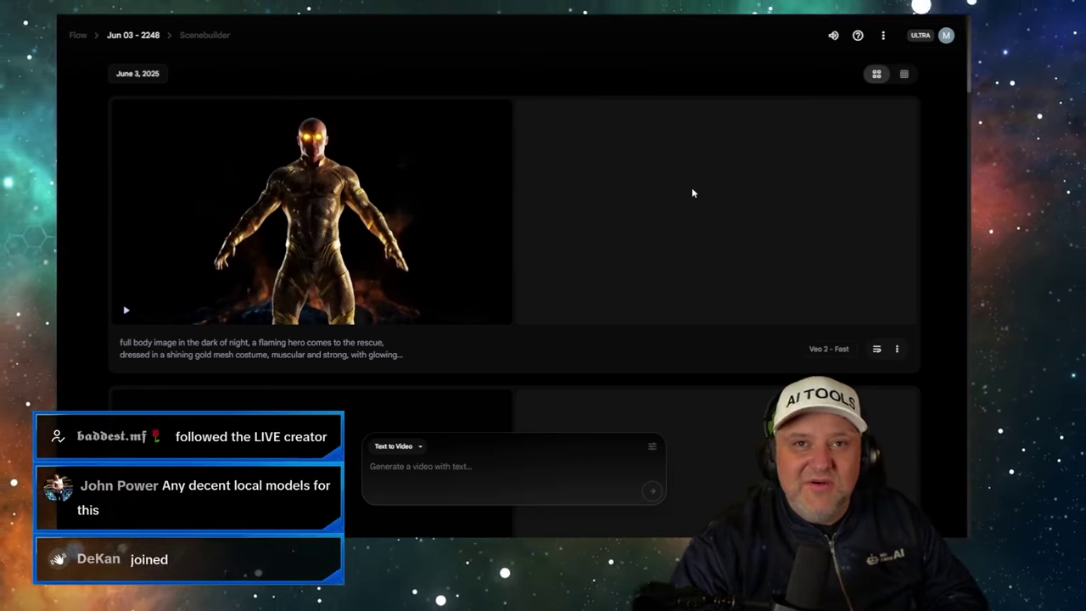
mouse_move(221, 295)
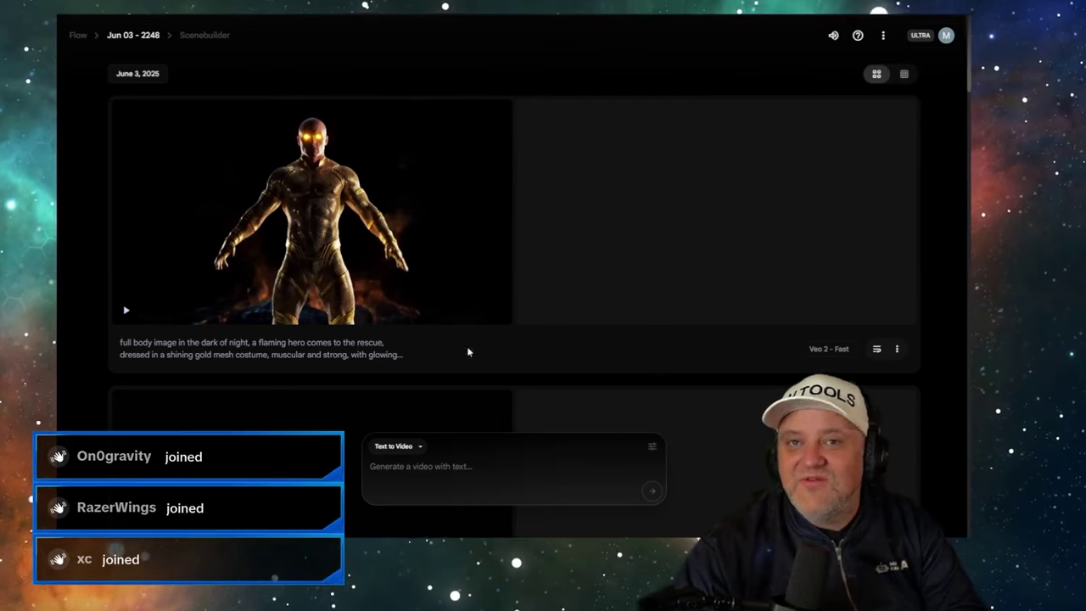
click(173, 353)
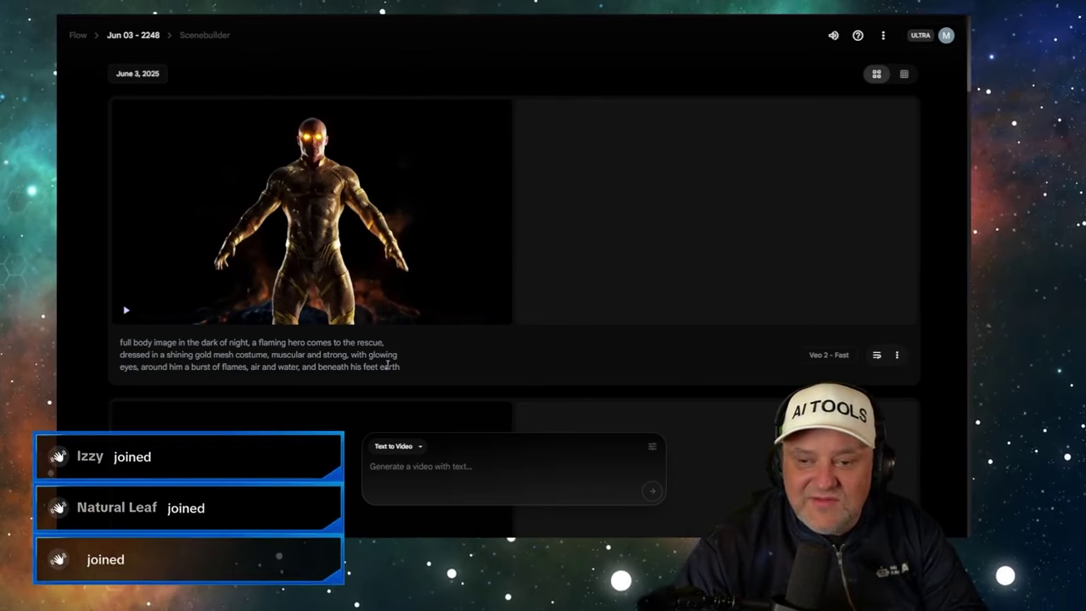
- Play the gold hero and next flaming-hero videos, then reload the Scenebuilder page with F5
mouse_move(126, 322)
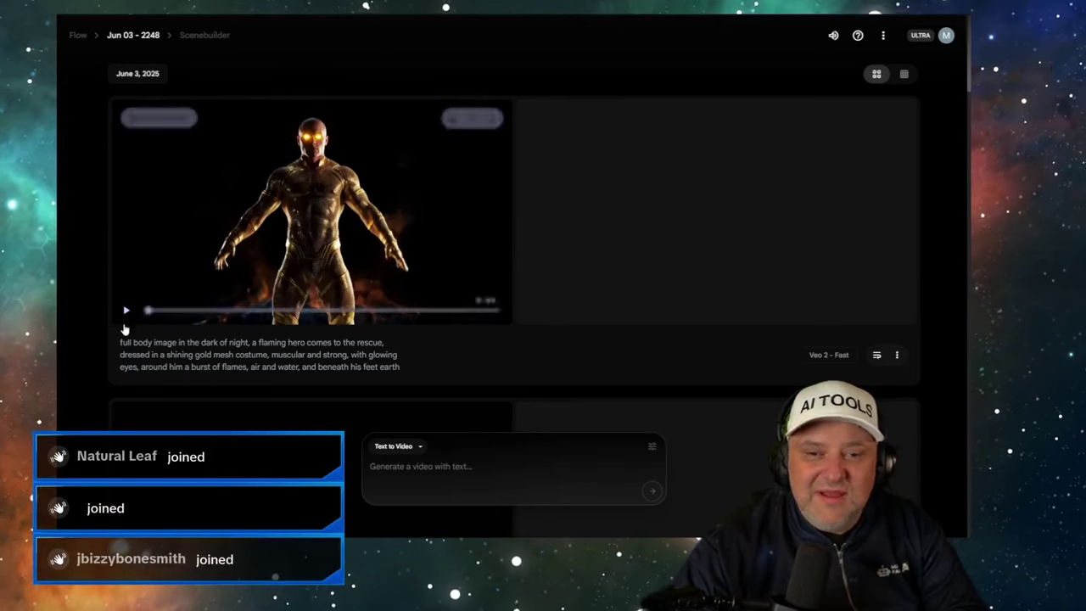
click(126, 311)
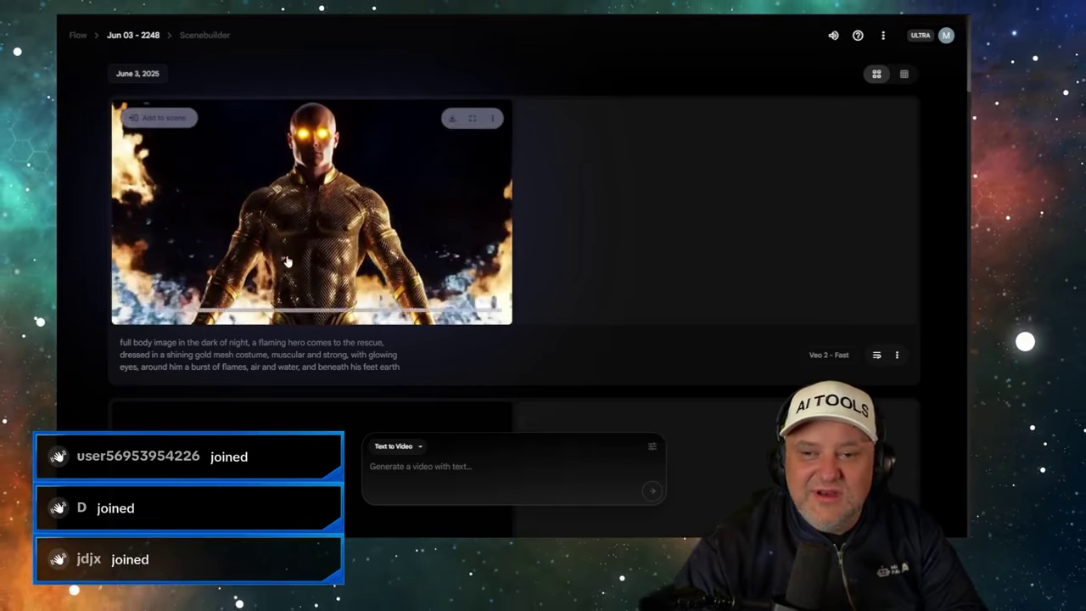
scroll(583, 276, down, 3)
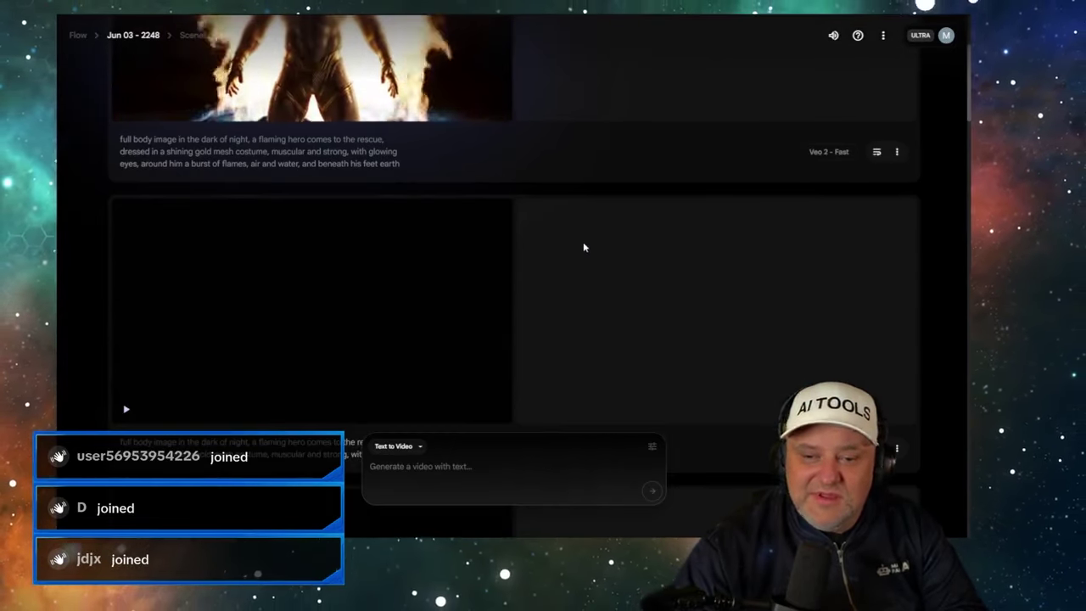
scroll(582, 245, up, 1)
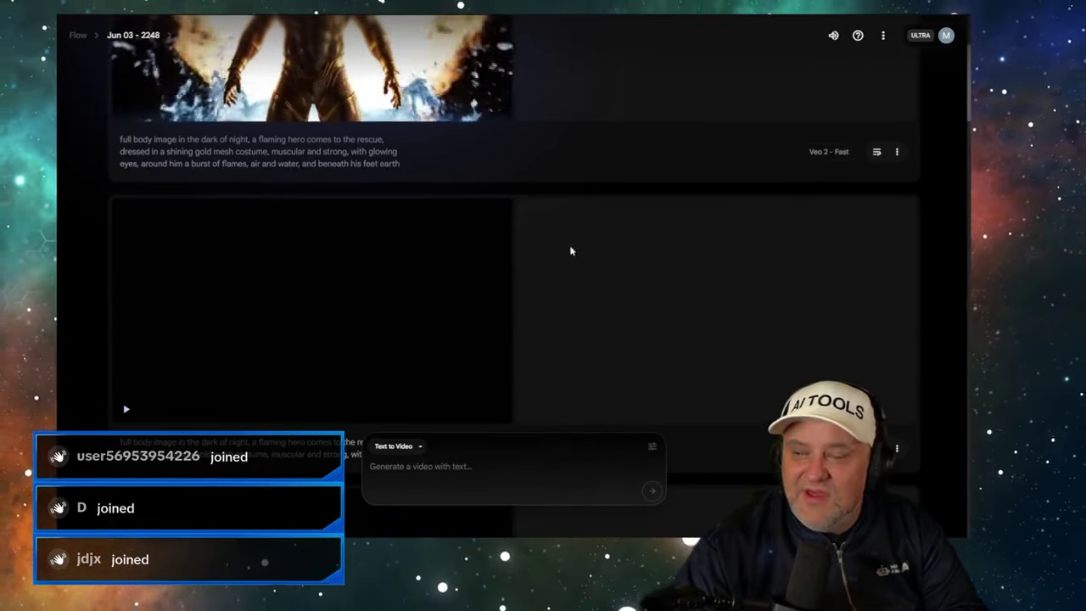
click(126, 411)
scroll(614, 340, down, 2)
scroll(323, 233, up, 1)
scroll(309, 217, up, 1)
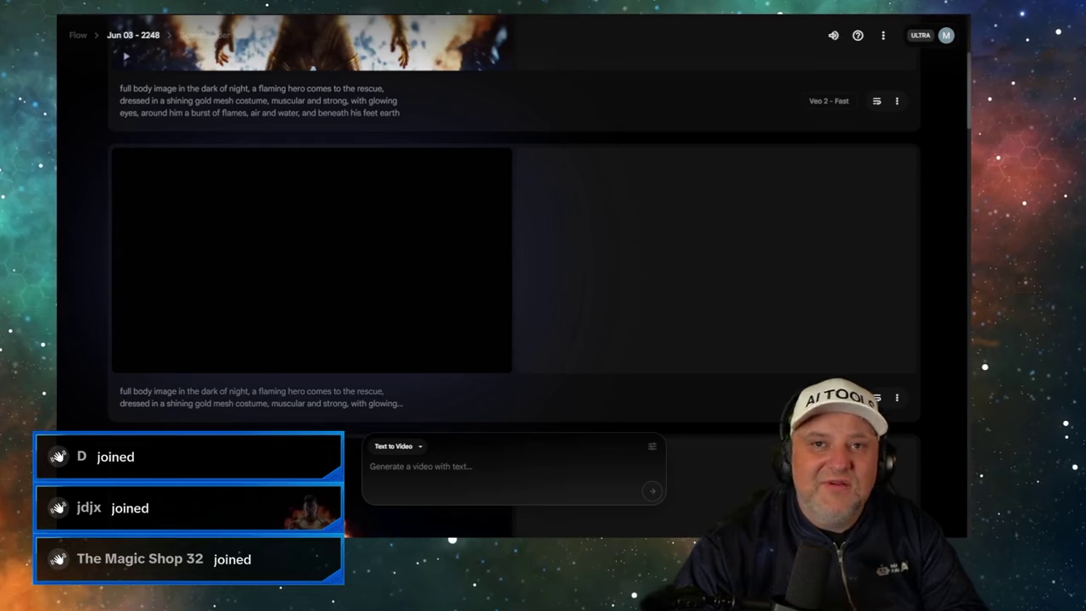
key(F5)
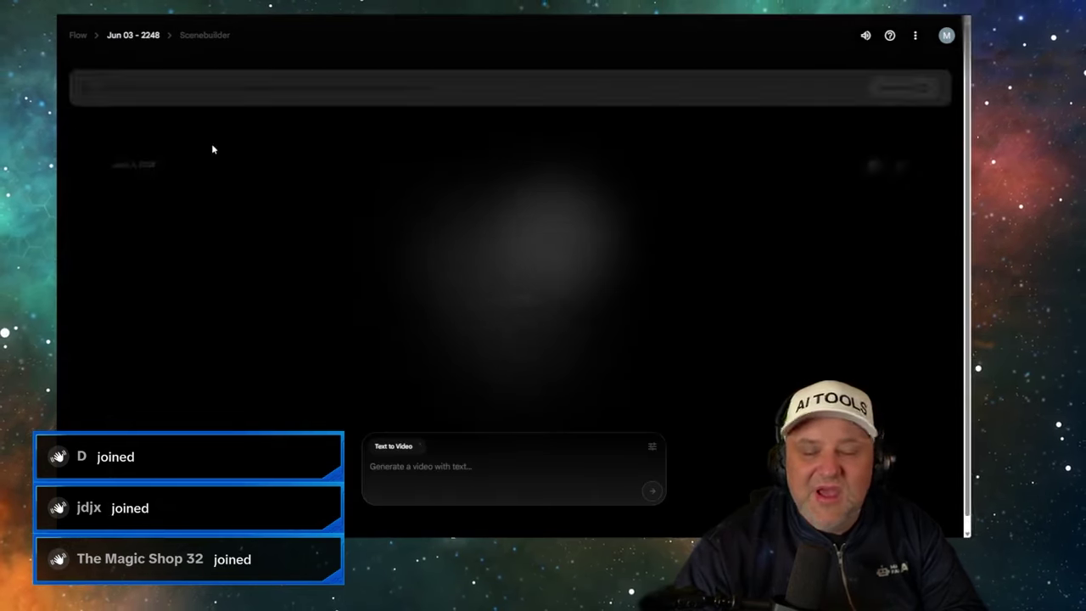
- Scroll the Scenebuilder list and play the Veo 3 Highest Quality flaming-hero clip
scroll(297, 212, down, 3)
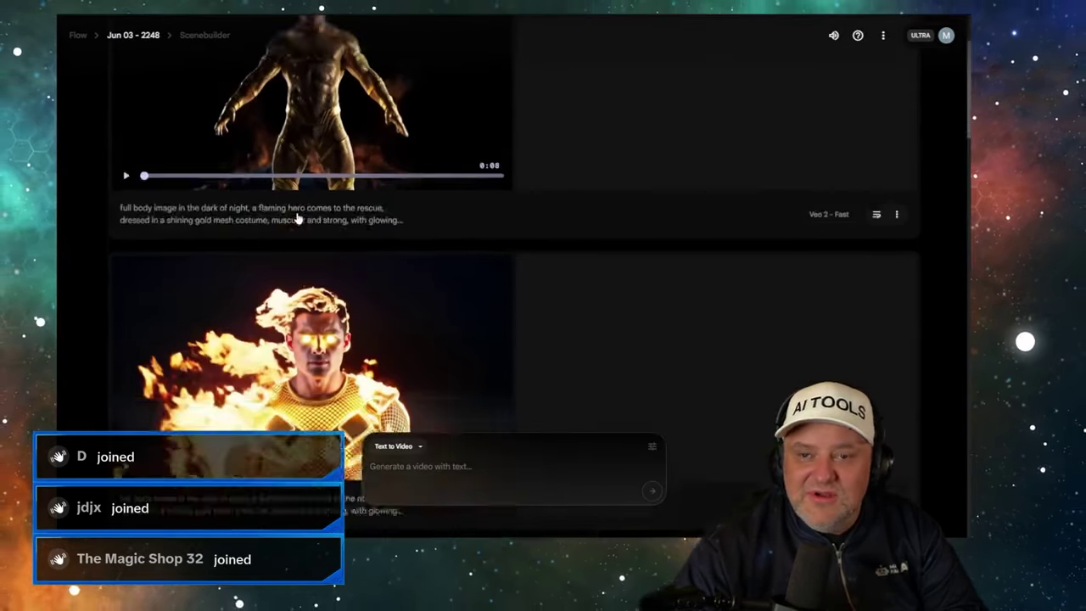
scroll(170, 340, down, 2)
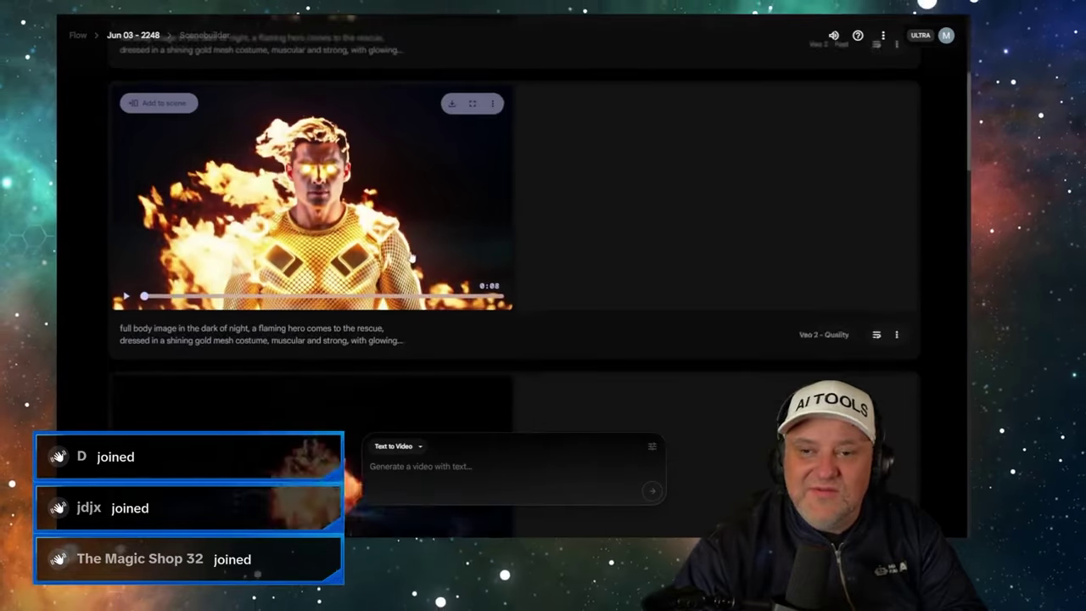
scroll(146, 355, up, 2)
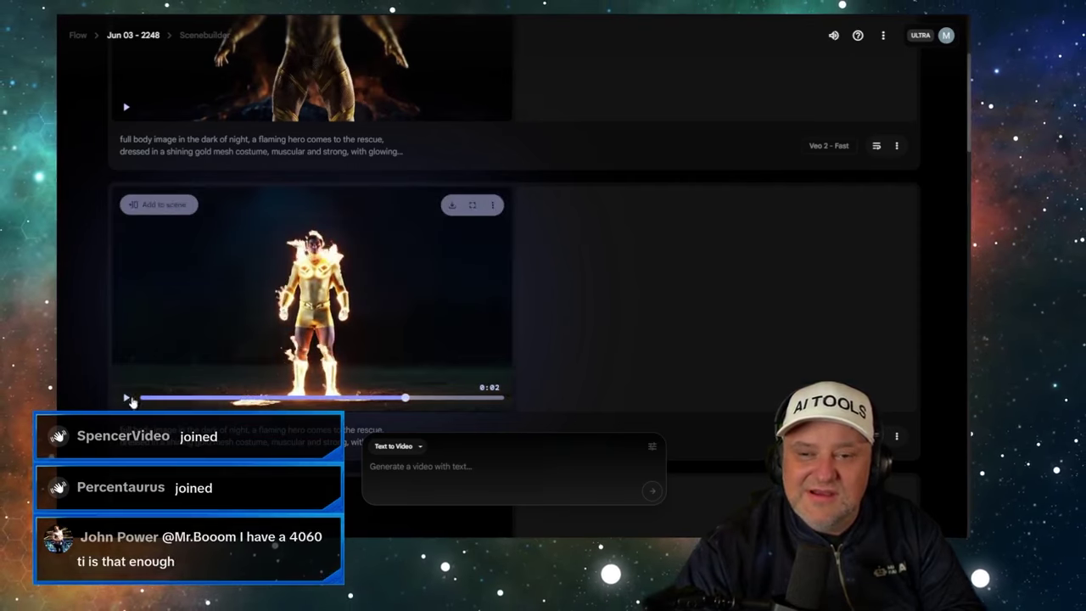
scroll(538, 315, down, 5)
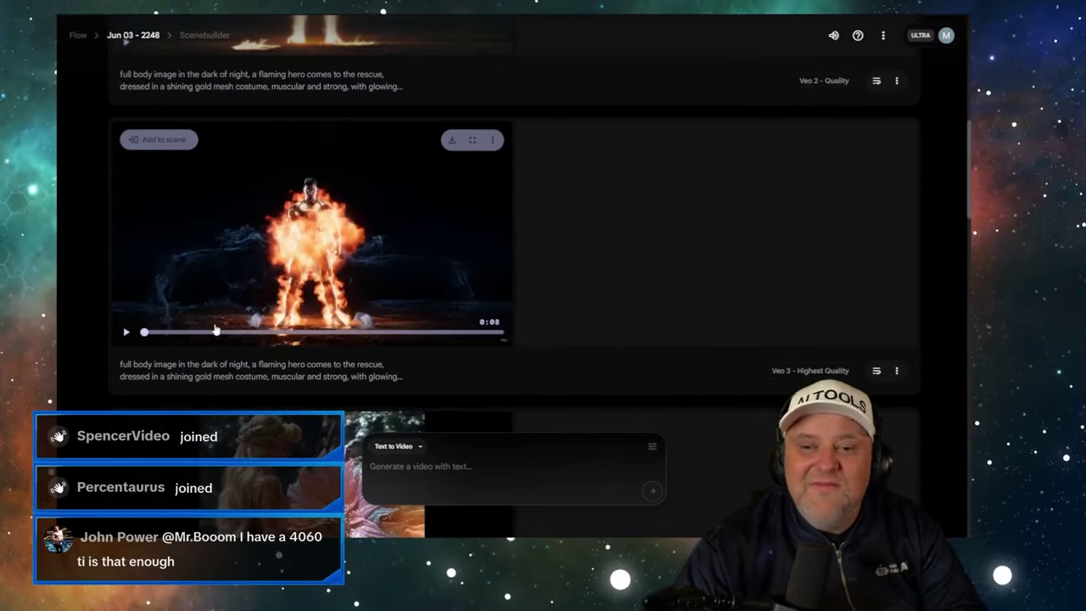
click(126, 334)
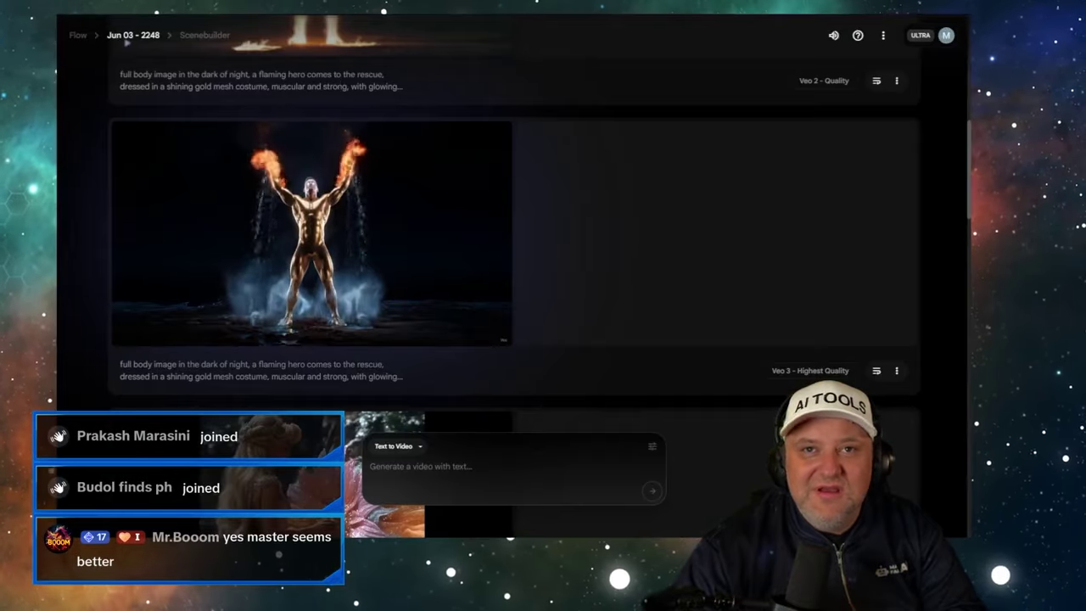
- Return to Kling AI, where the Kling 2.1 Master flower-girl video is still generating
mouse_move(297, 234)
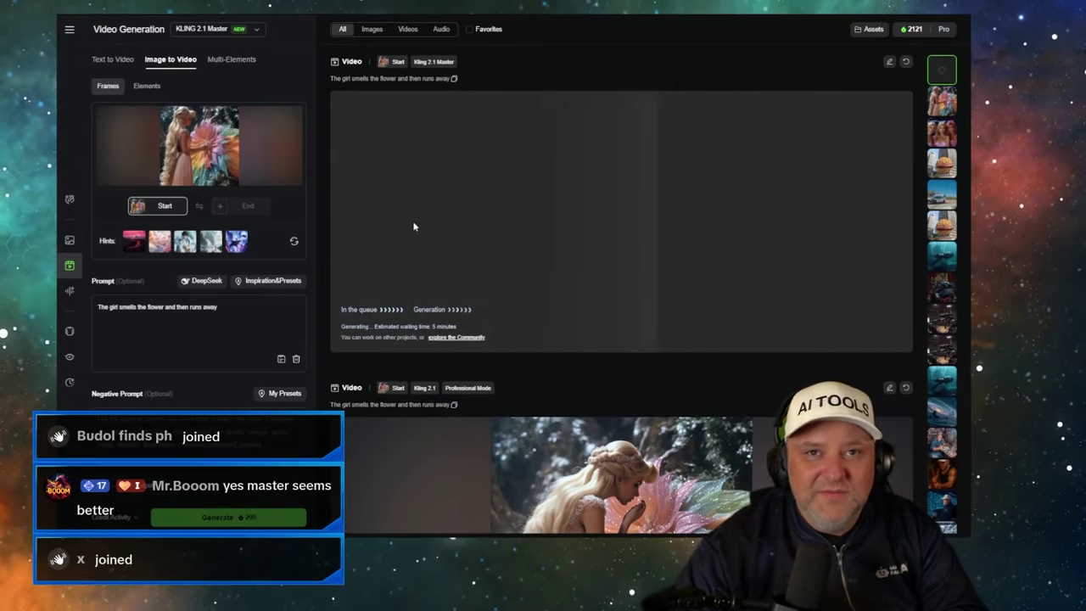
- Check the queued Master job beside the earlier clip, then view the Kling 2.1 Master cost ($0.217/sec)
scroll(439, 225, down, 3)
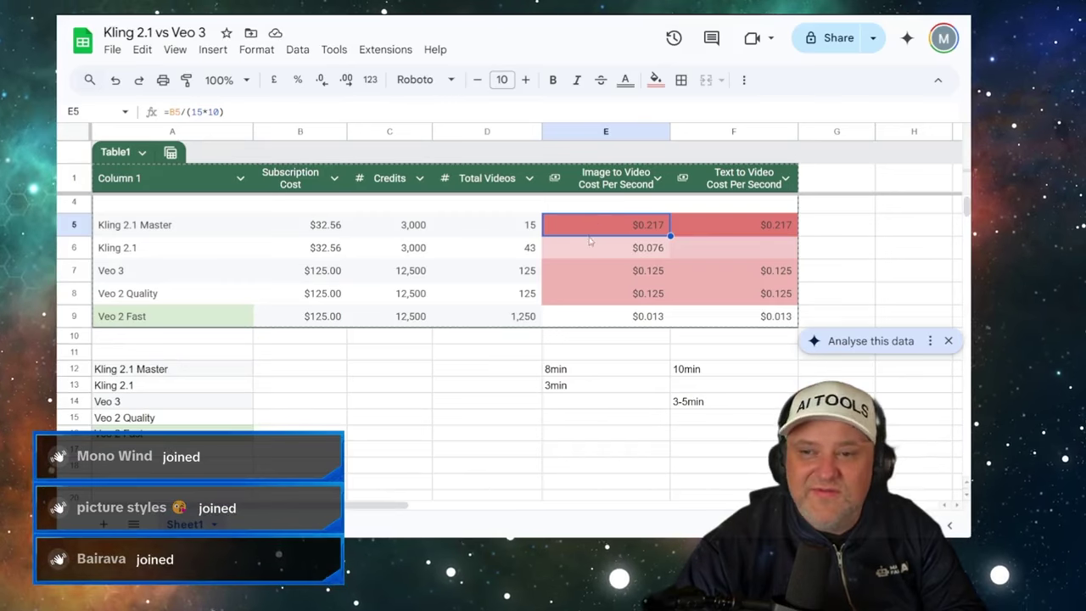
click(591, 245)
click(598, 230)
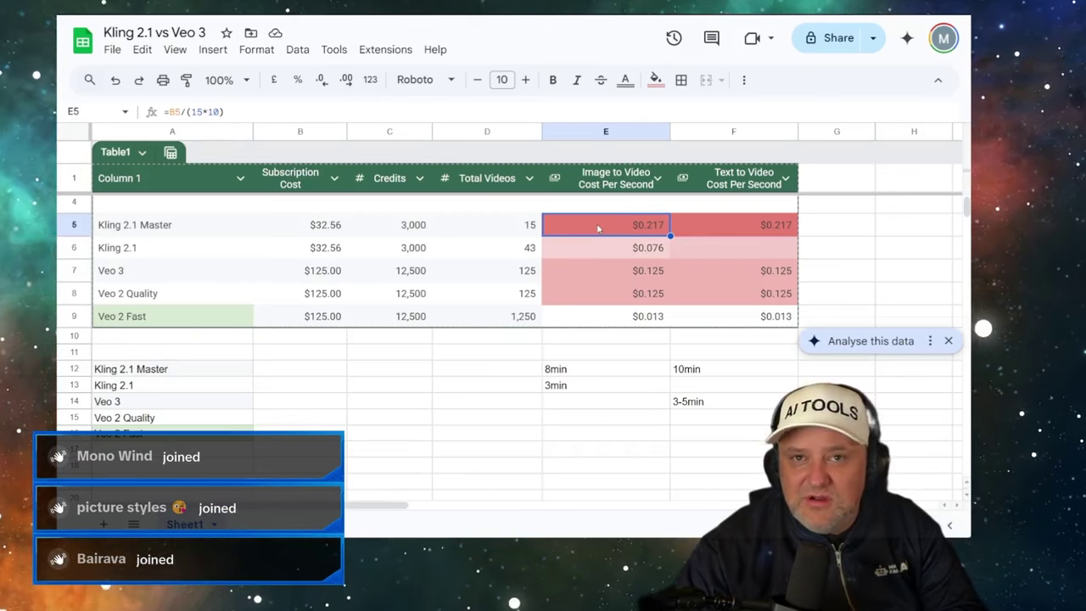
- Inspect the Kling 2.1 and Veo 3 cost-per-second formulas in the cost table
click(599, 246)
click(608, 230)
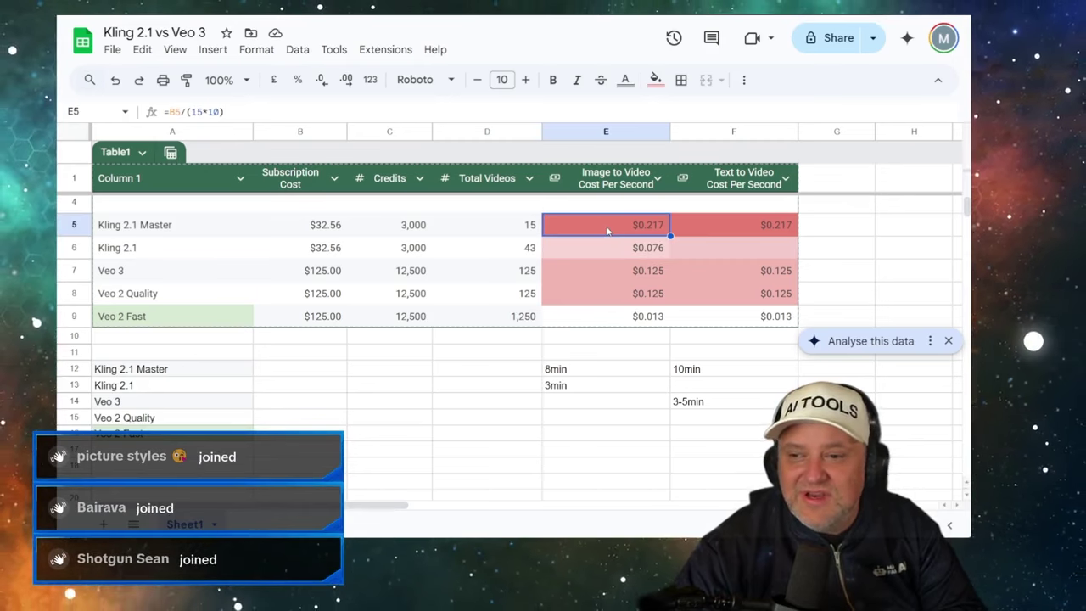
click(611, 249)
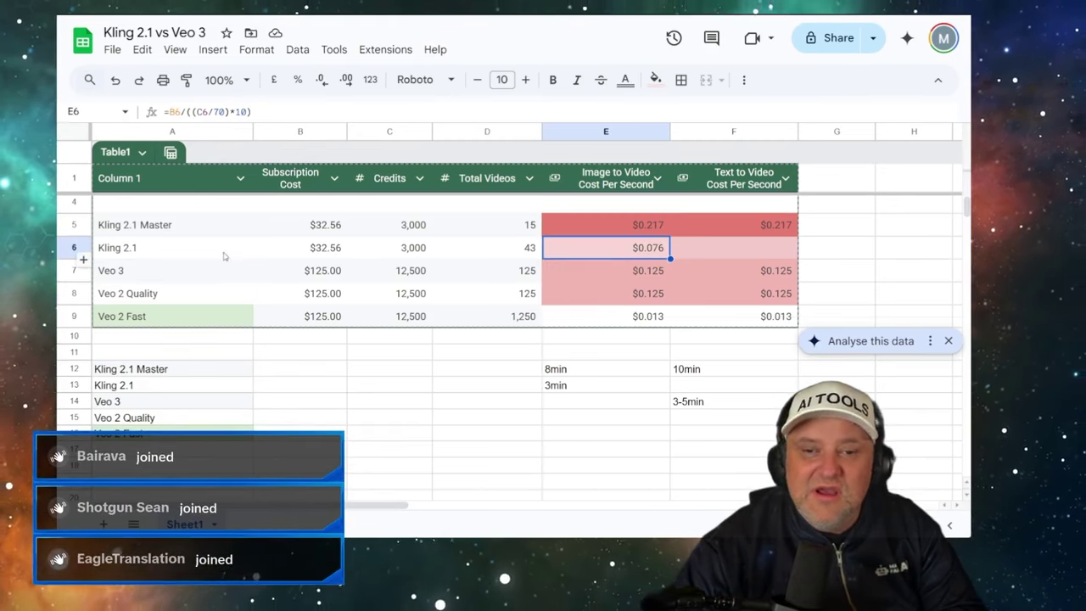
click(164, 251)
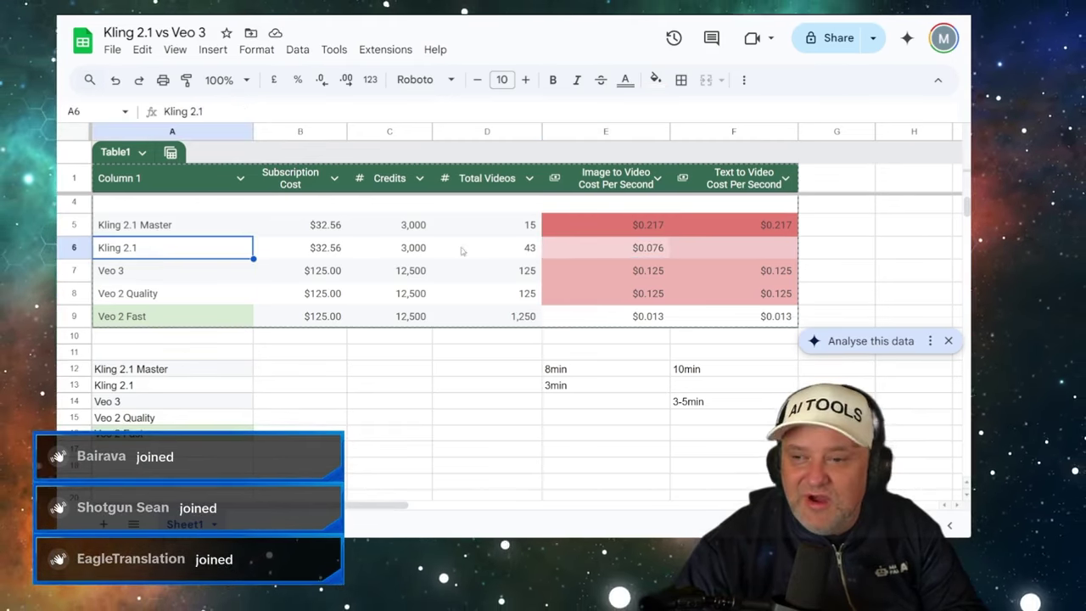
click(611, 245)
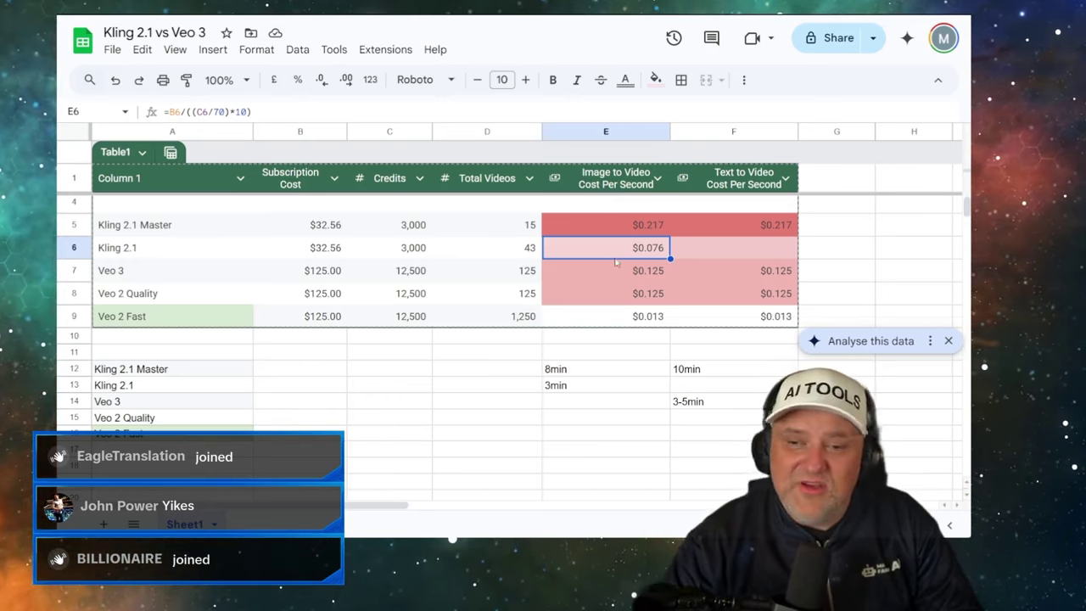
click(612, 280)
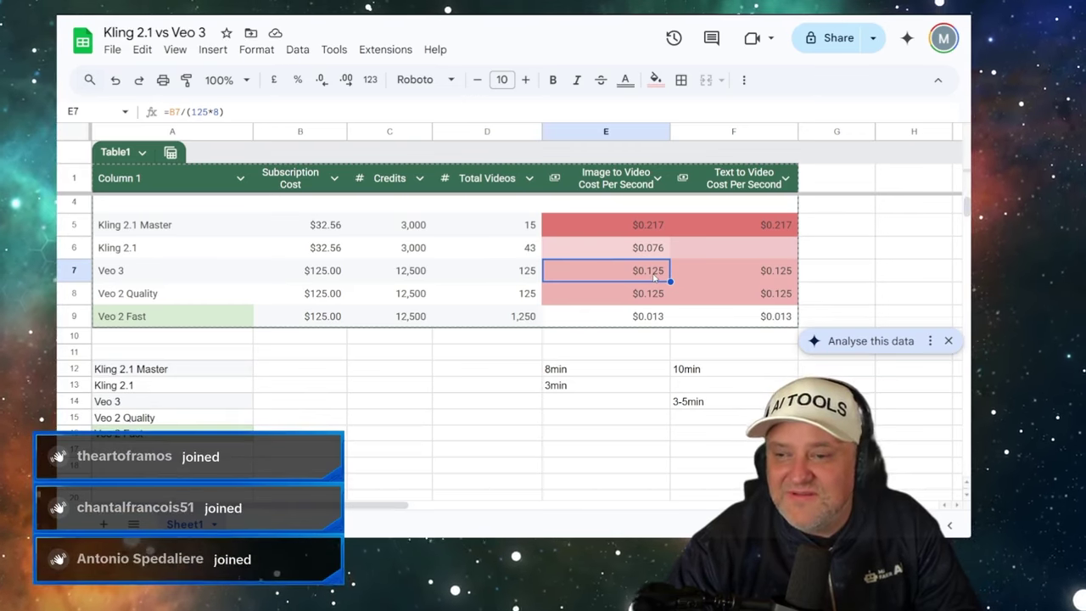
- Enter =E7*8 in G7 to give Veo 3 a $1.000 cost per 8-second clip
click(824, 272)
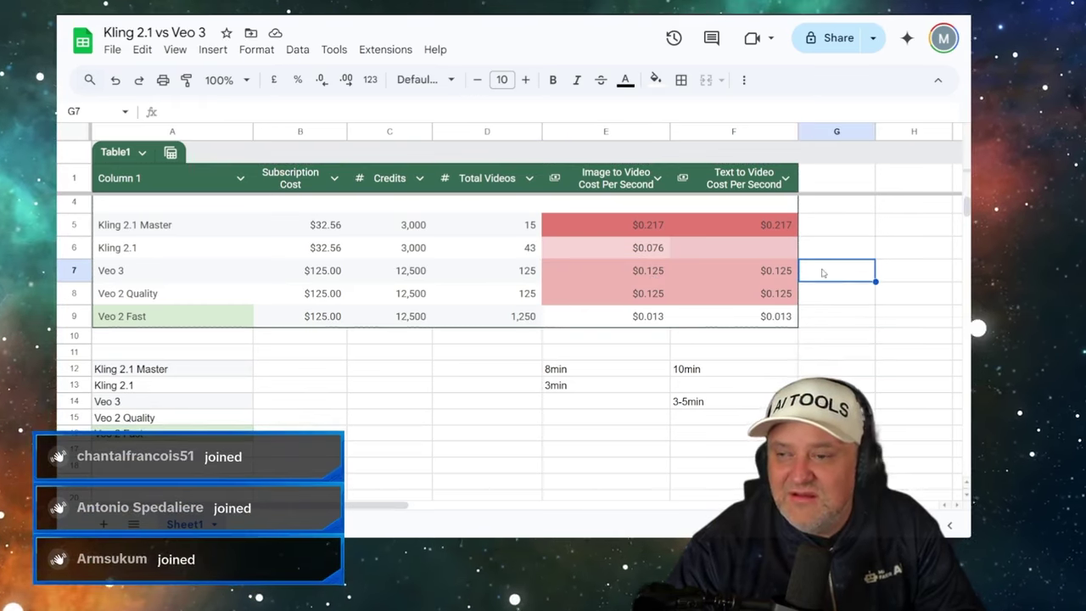
text(=)
click(641, 269)
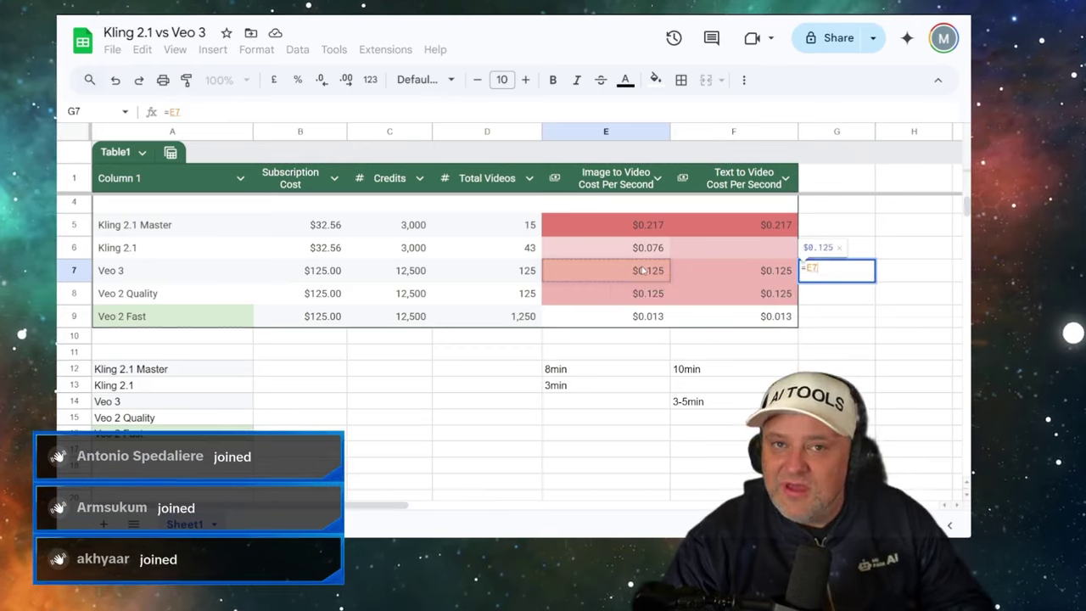
text(/)
click(642, 270)
key(Return)
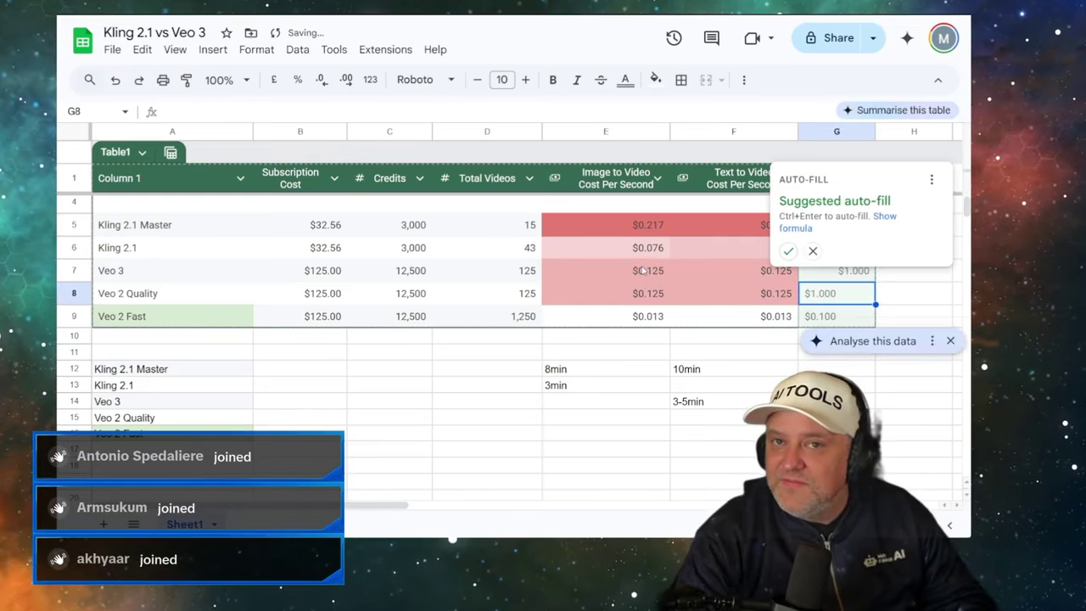
click(813, 250)
click(815, 270)
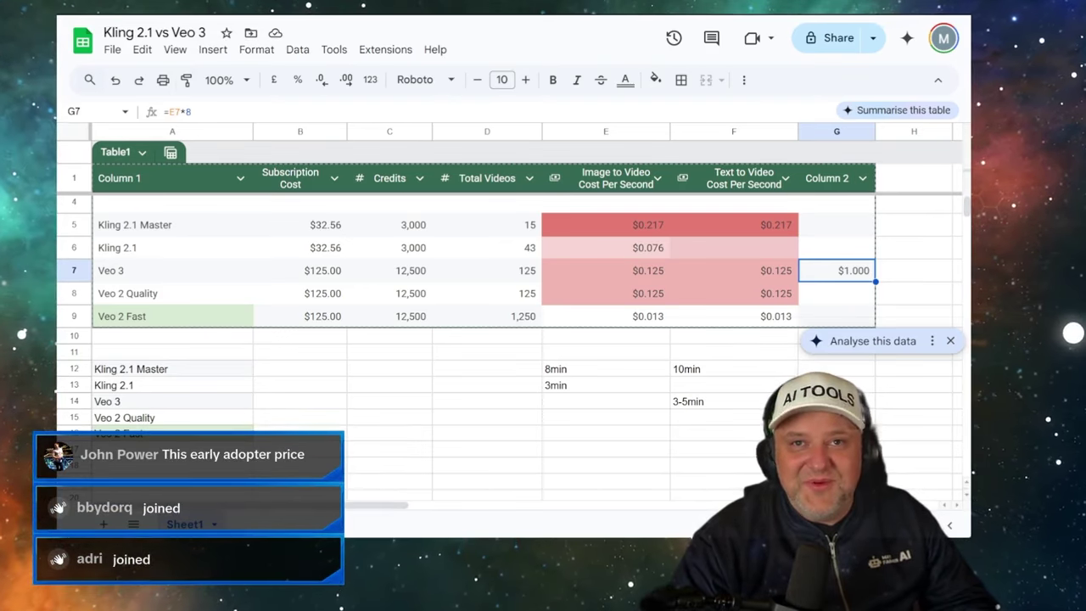
key(ctrl+Tab)
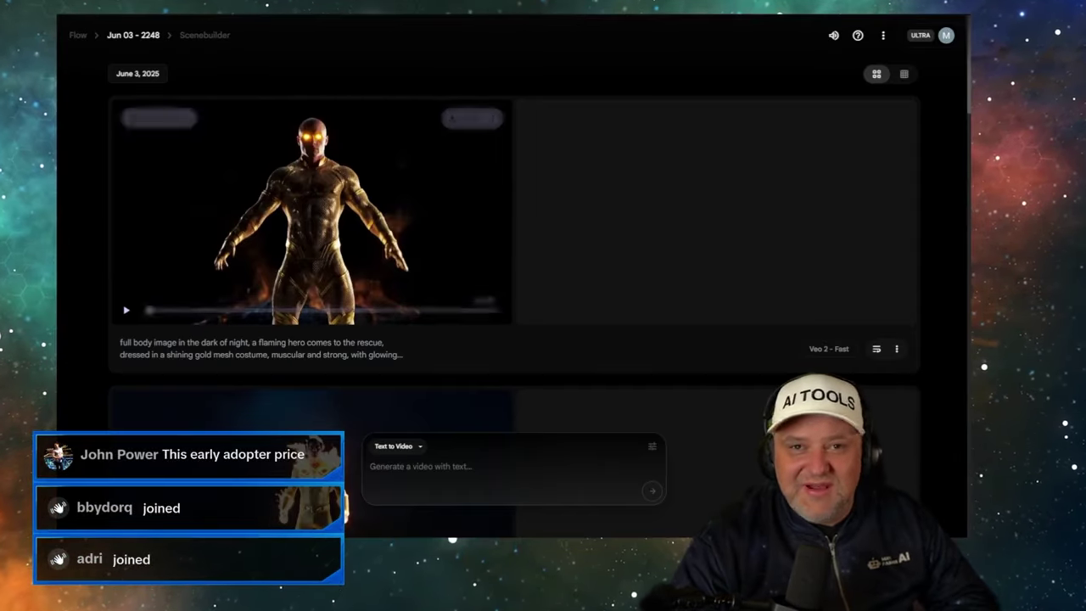
- Resume the Kling 2.1 clip for 'The girl smells the flower and then runs away'
key(ctrl+Tab)
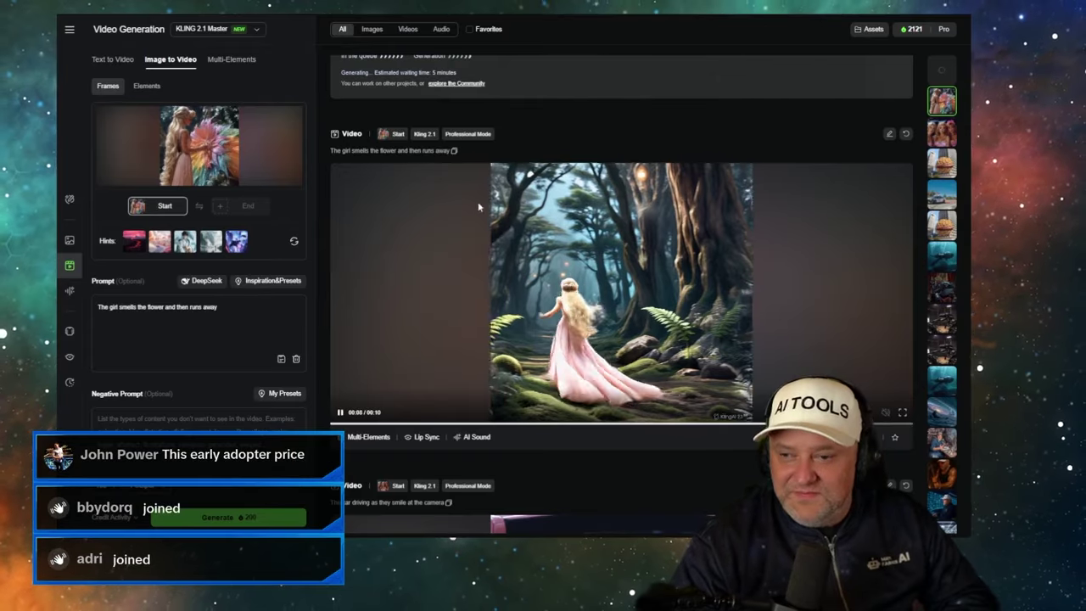
scroll(525, 248, up, 3)
scroll(529, 247, down, 4)
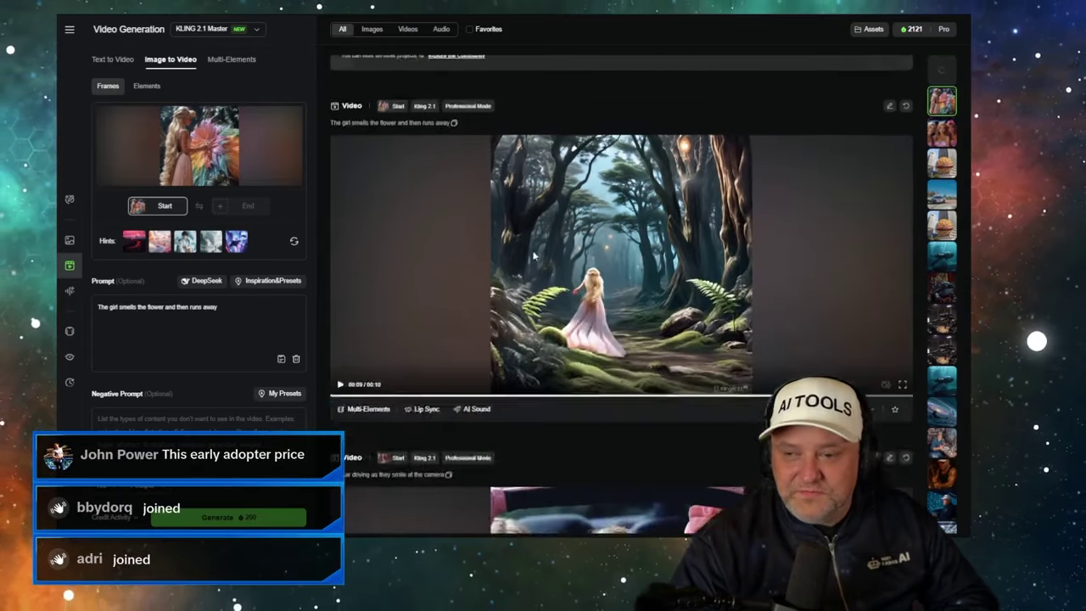
scroll(622, 242, up, 1)
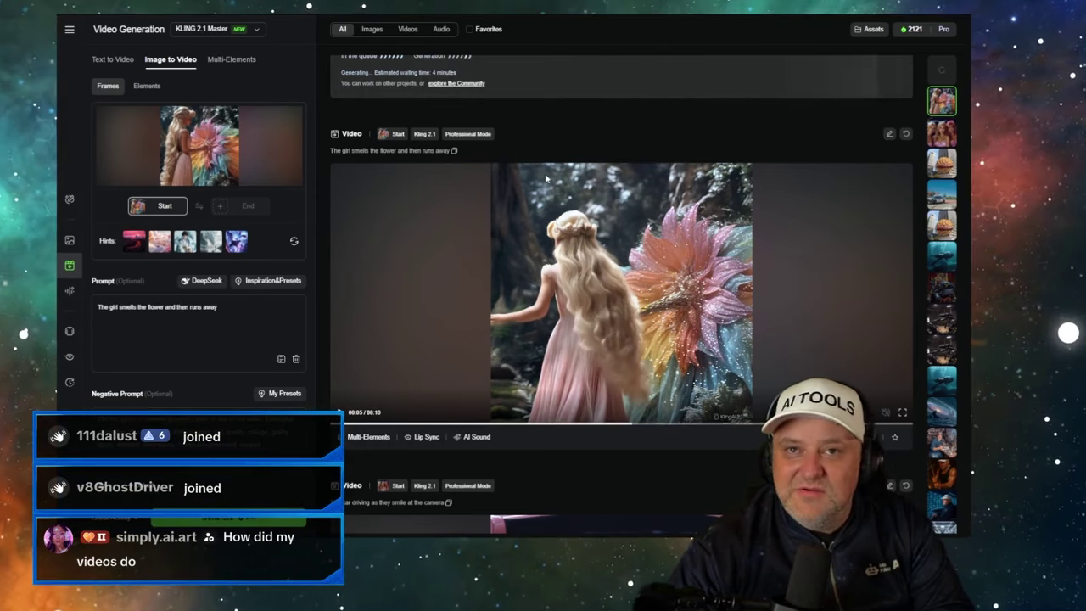
click(515, 241)
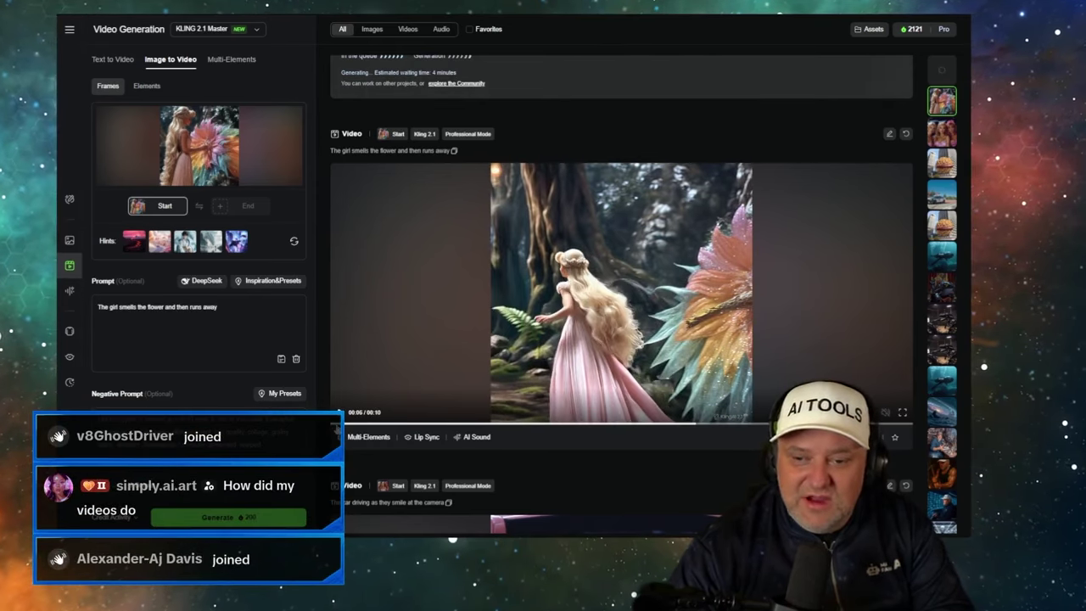
key(ctrl+Tab)
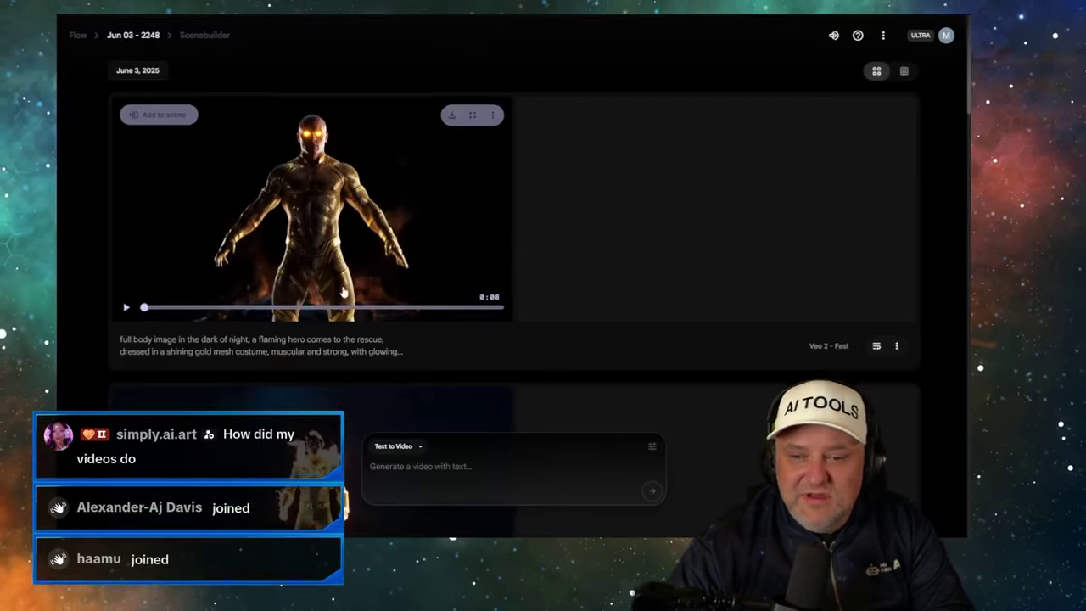
- Play the Veo 3 girls-in-car clip in the Scenebuilder feed
scroll(343, 282, down, 1)
scroll(342, 283, down, 3)
scroll(480, 249, up, 2)
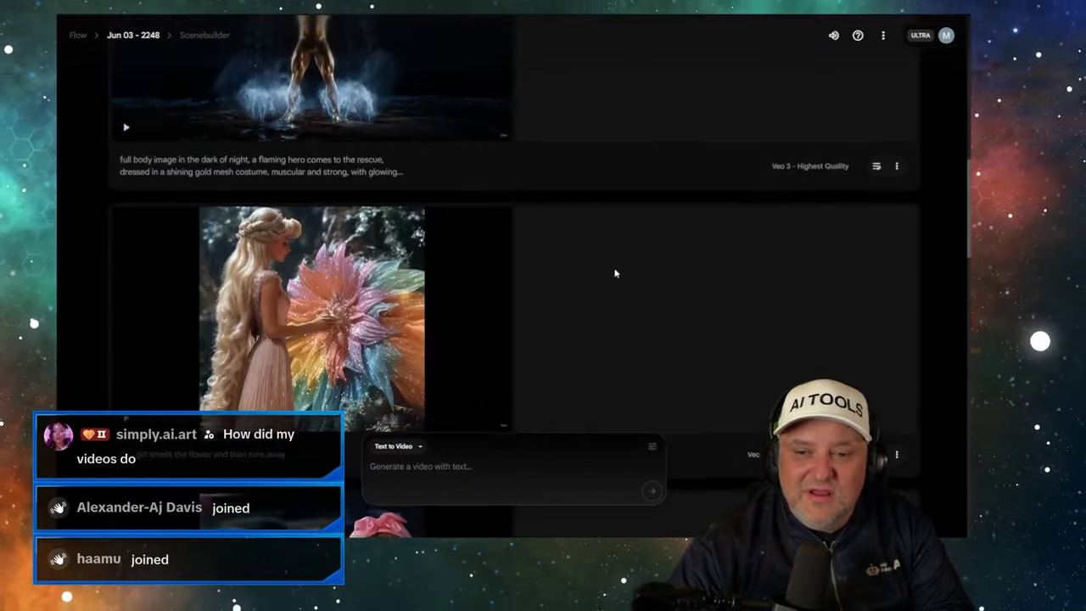
scroll(614, 269, down, 3)
scroll(626, 254, down, 4)
scroll(577, 237, up, 2)
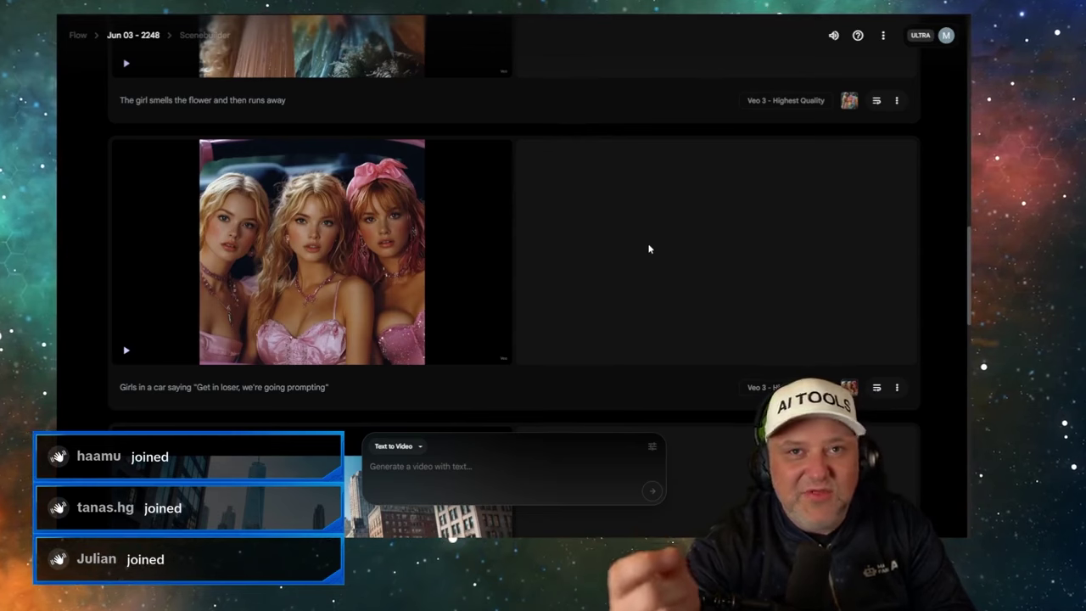
mouse_move(139, 359)
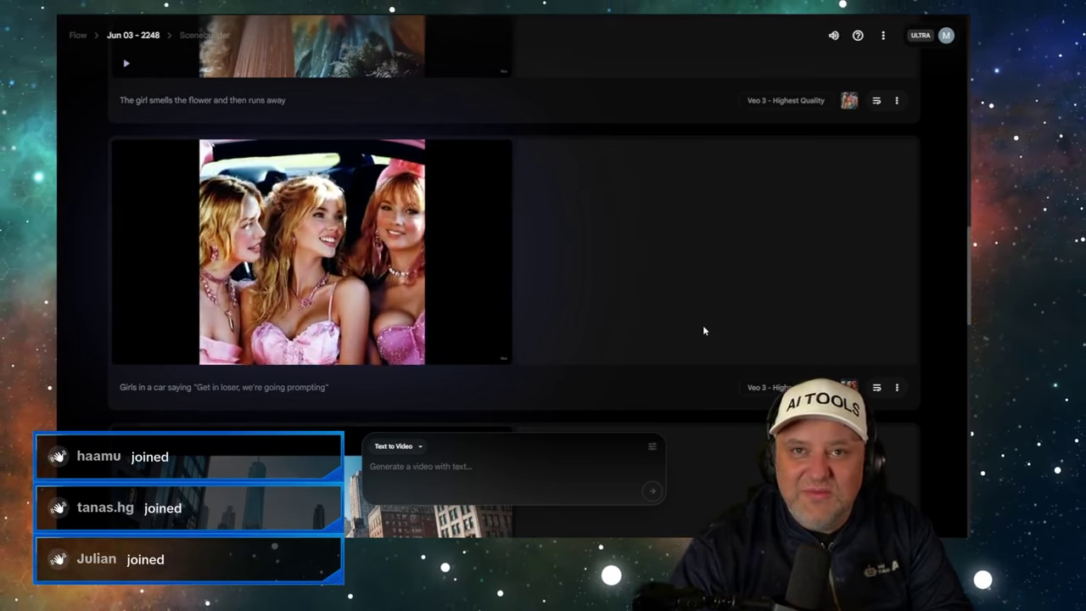
- Play the Veo 3 flower-girl clip, then pause it
mouse_move(427, 280)
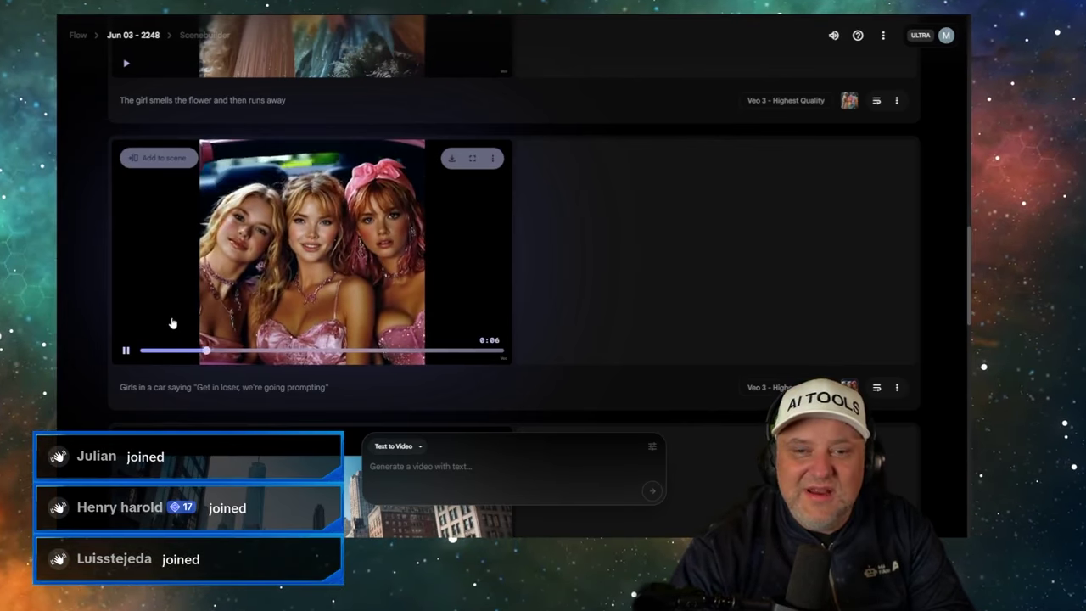
scroll(274, 310, up, 4)
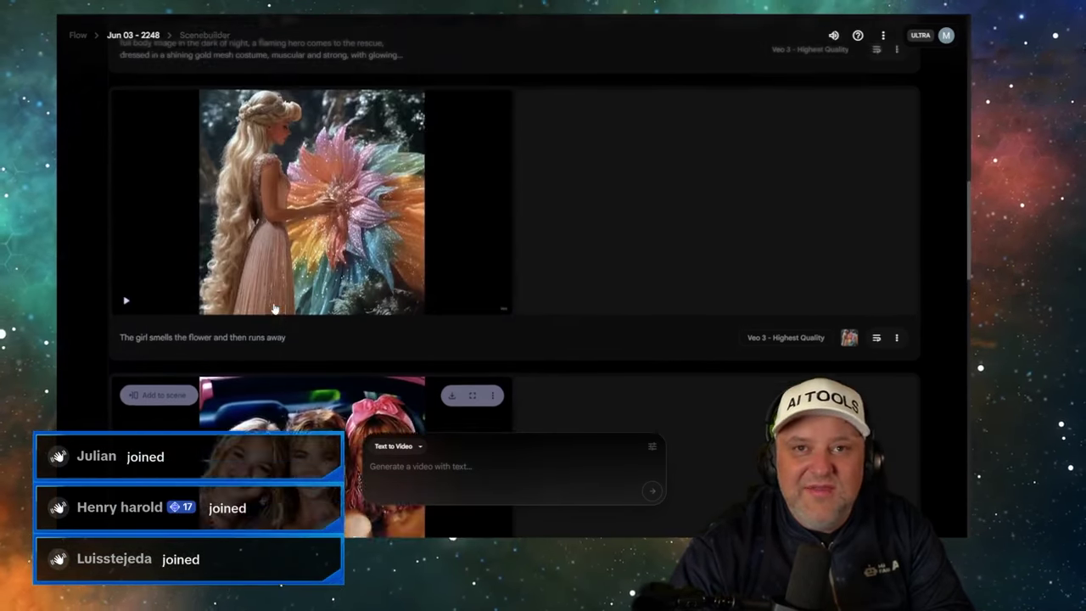
scroll(274, 310, up, 1)
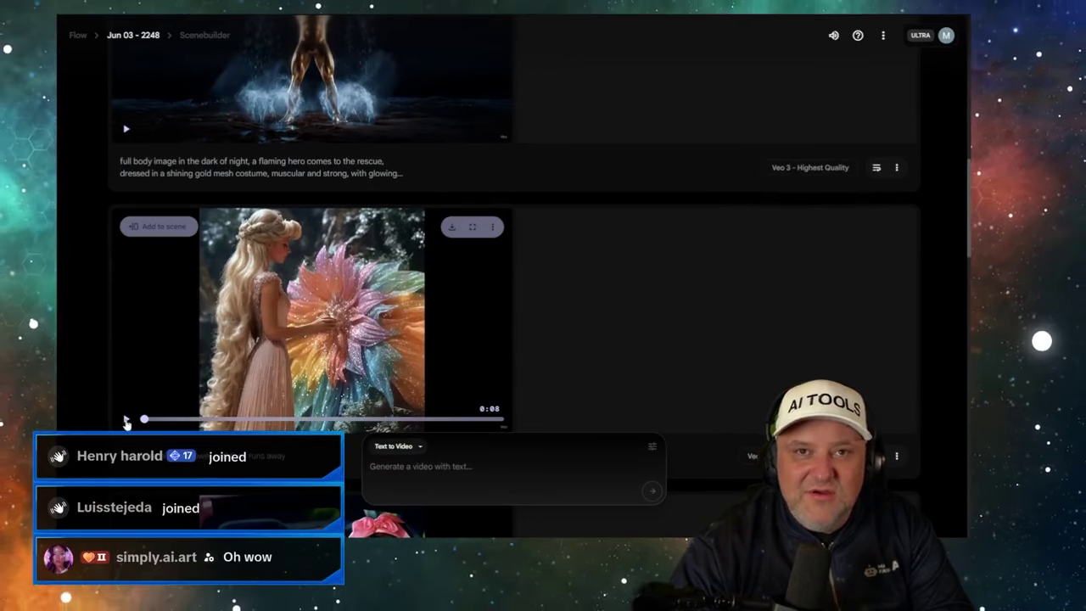
scroll(645, 283, down, 1)
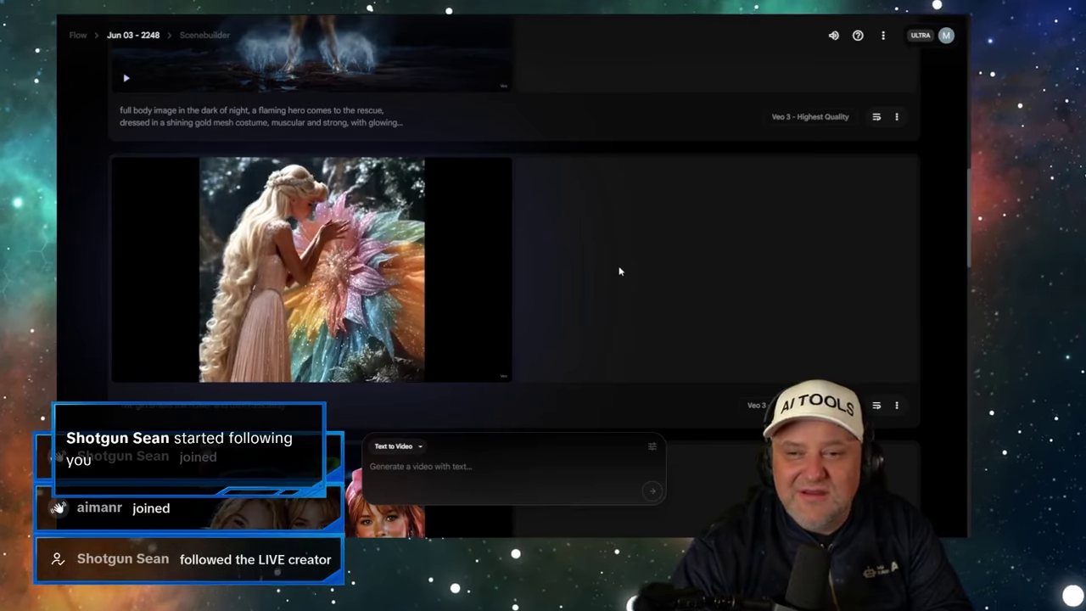
click(126, 371)
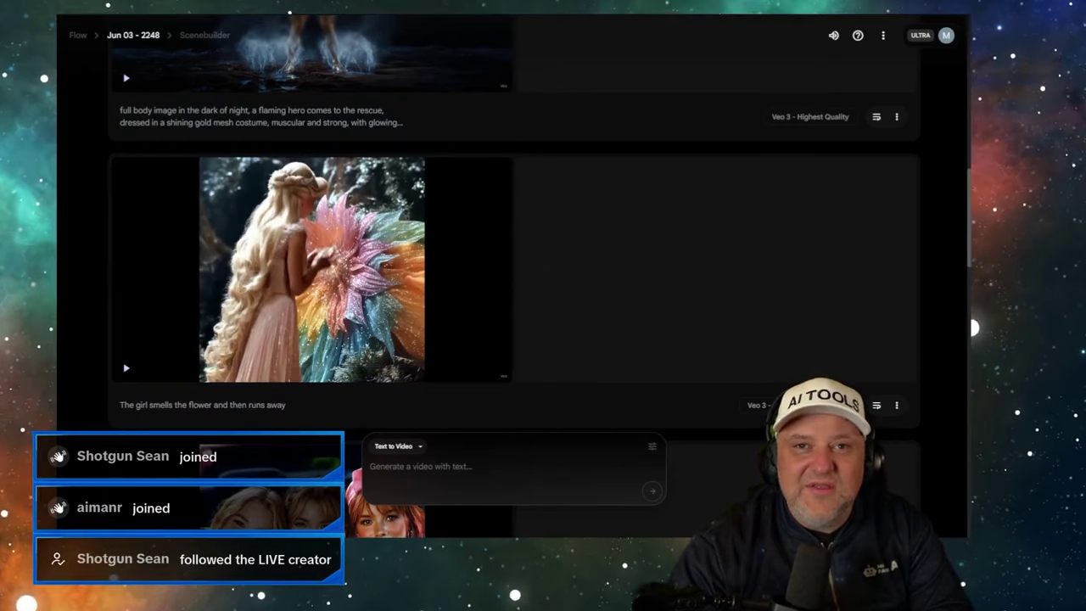
- Return to Kling AI with the 10-second flower-girl clip cued at its start
key(ctrl+Tab)
scroll(409, 233, down, 3)
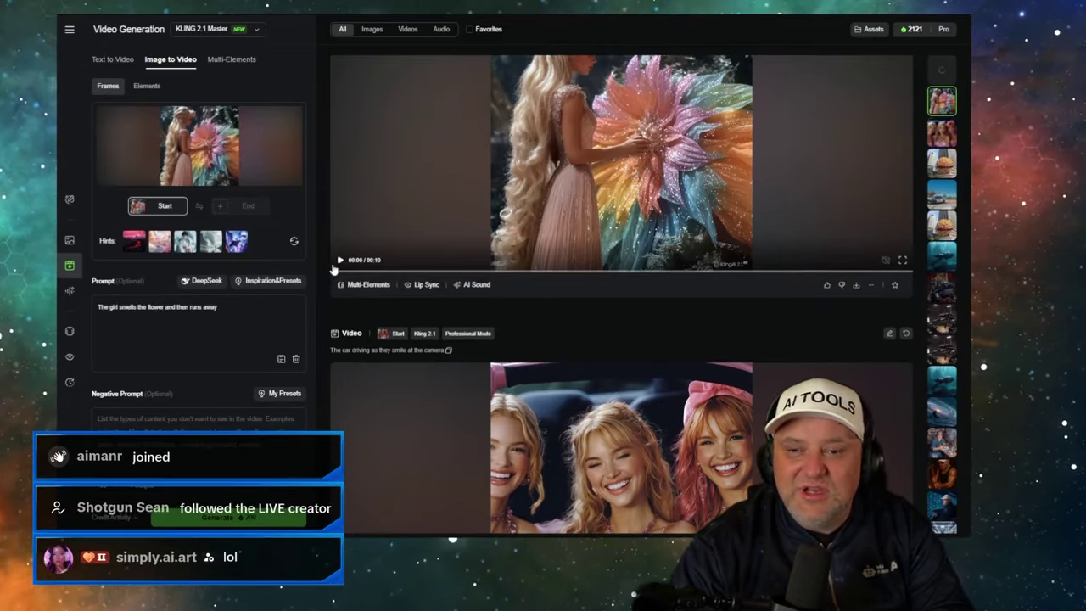
scroll(332, 268, up, 2)
- Open and play the Kling flower-girl video in detail view, then step to the three-girls car video
click(332, 269)
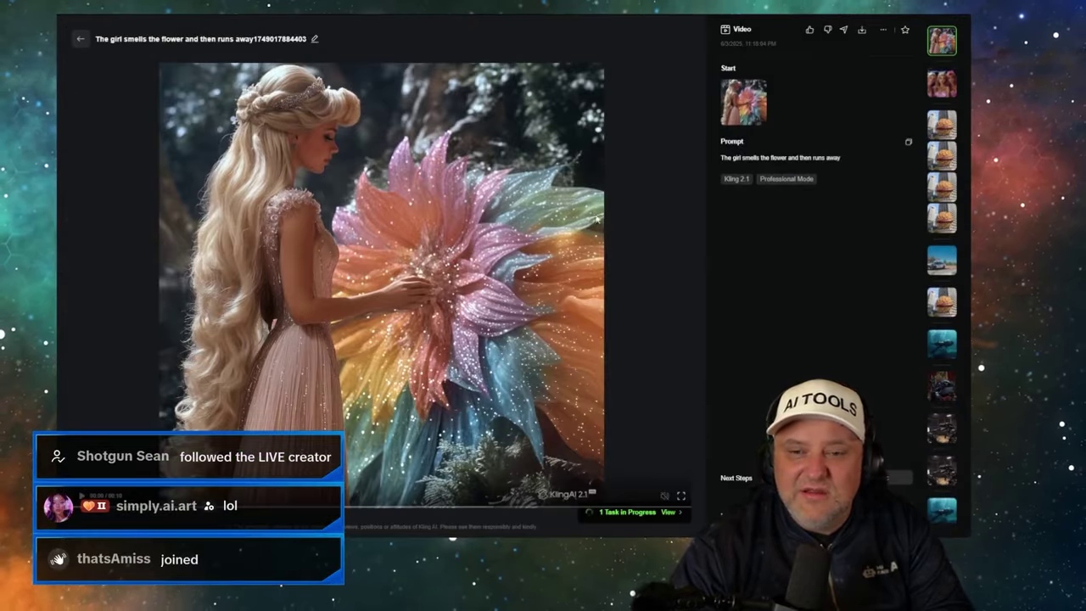
click(425, 188)
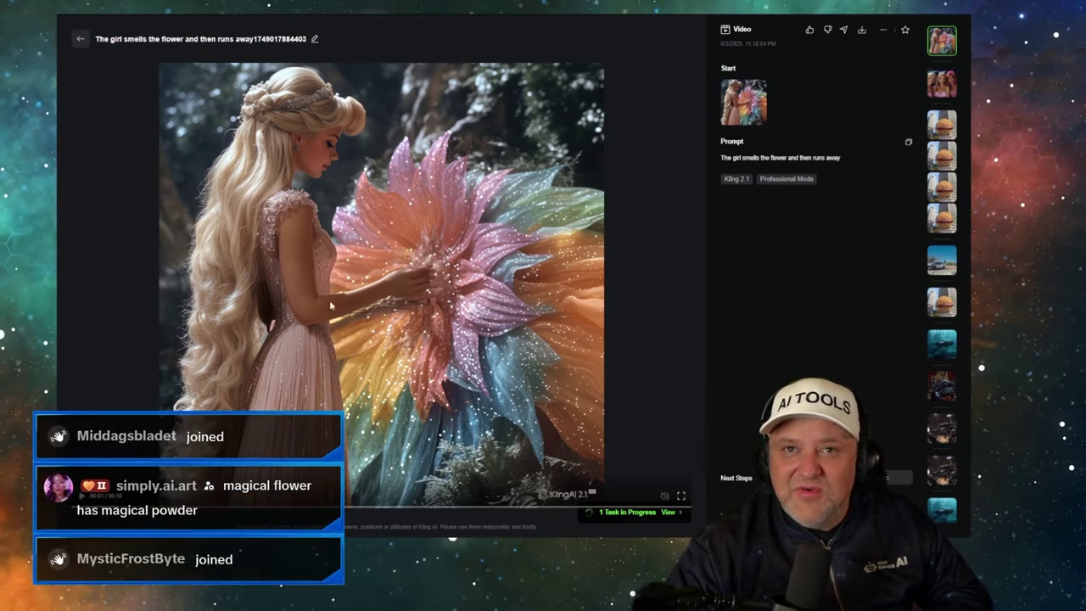
key(Down)
key(Down)
key(Up)
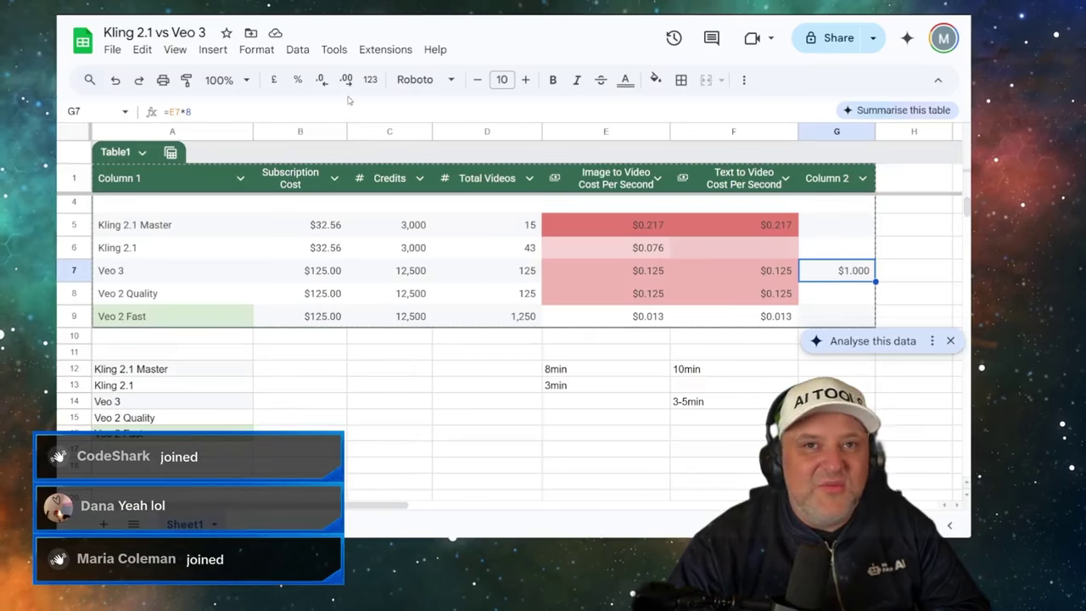
click(326, 229)
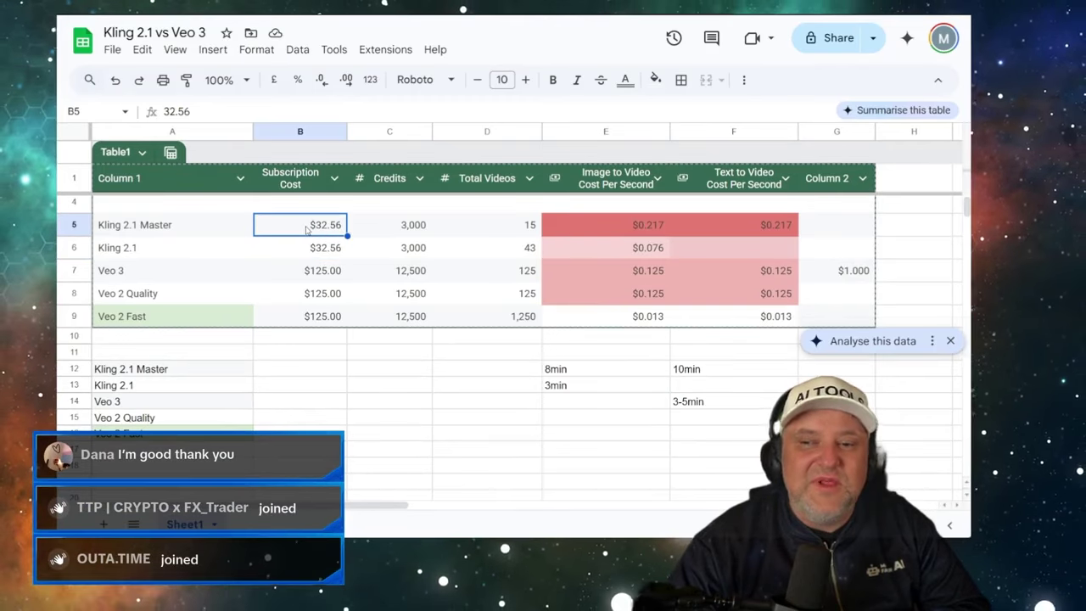
click(422, 229)
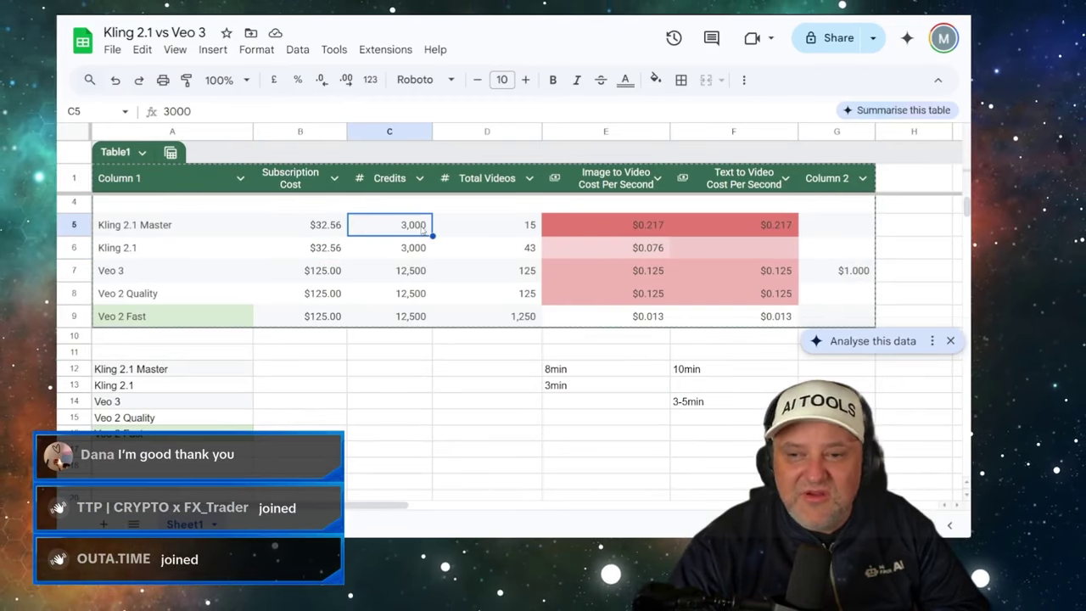
click(505, 234)
click(510, 253)
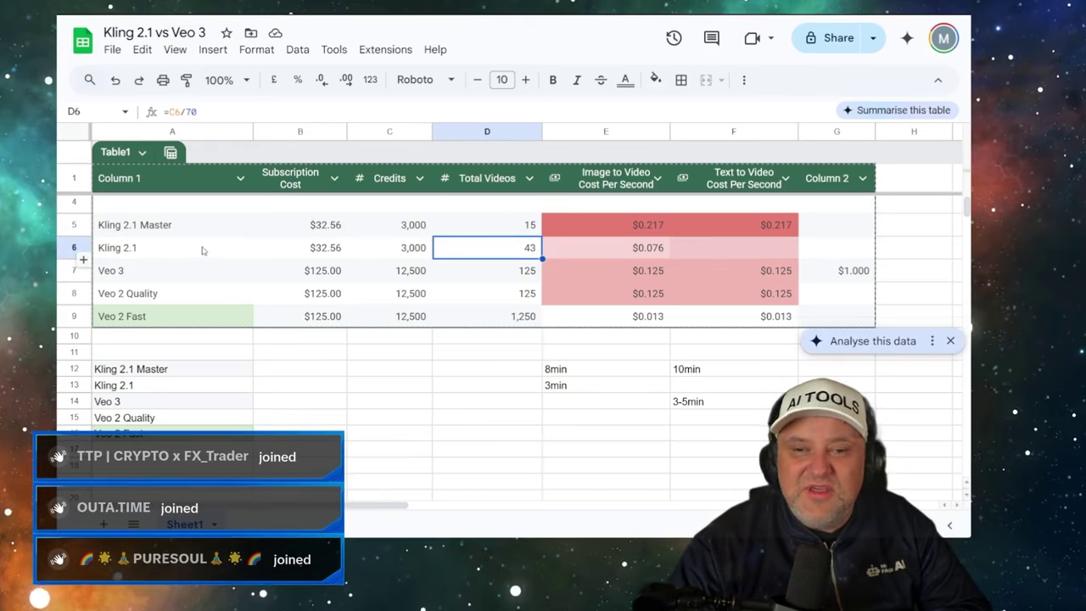
click(204, 250)
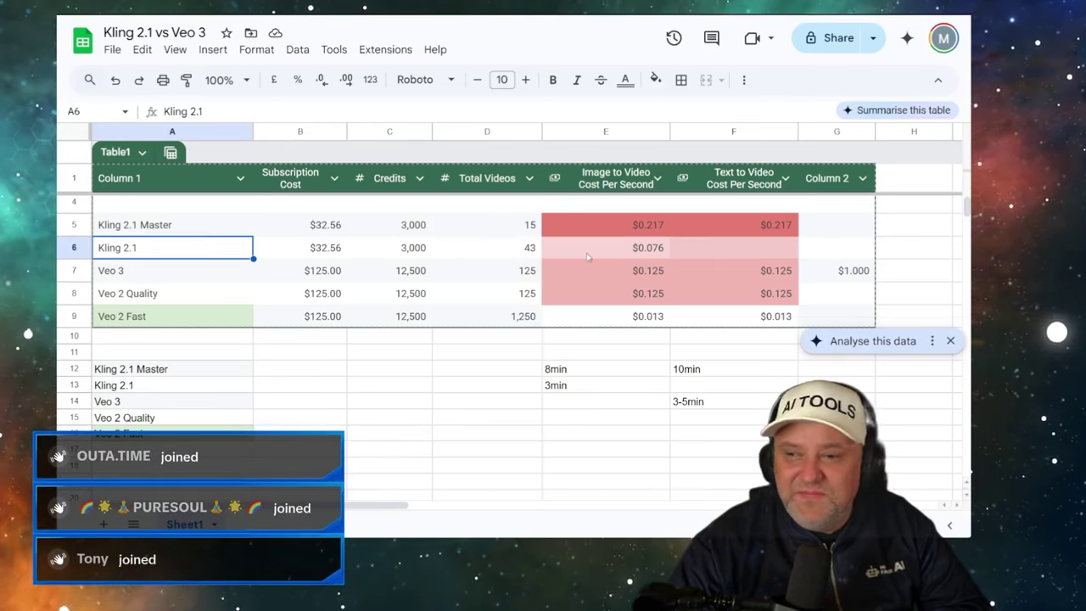
click(527, 249)
click(628, 250)
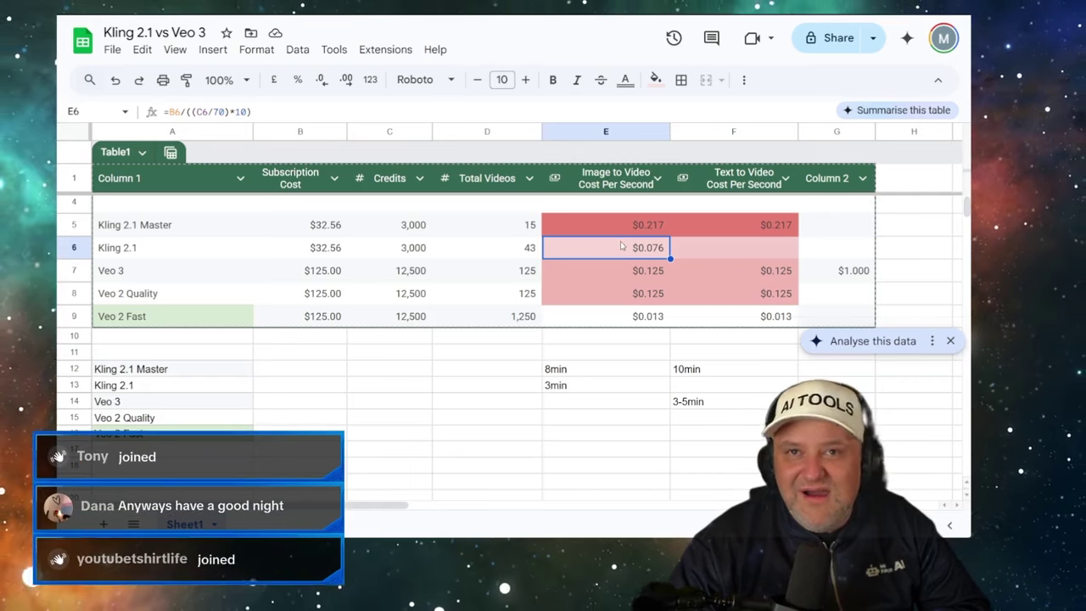
click(640, 232)
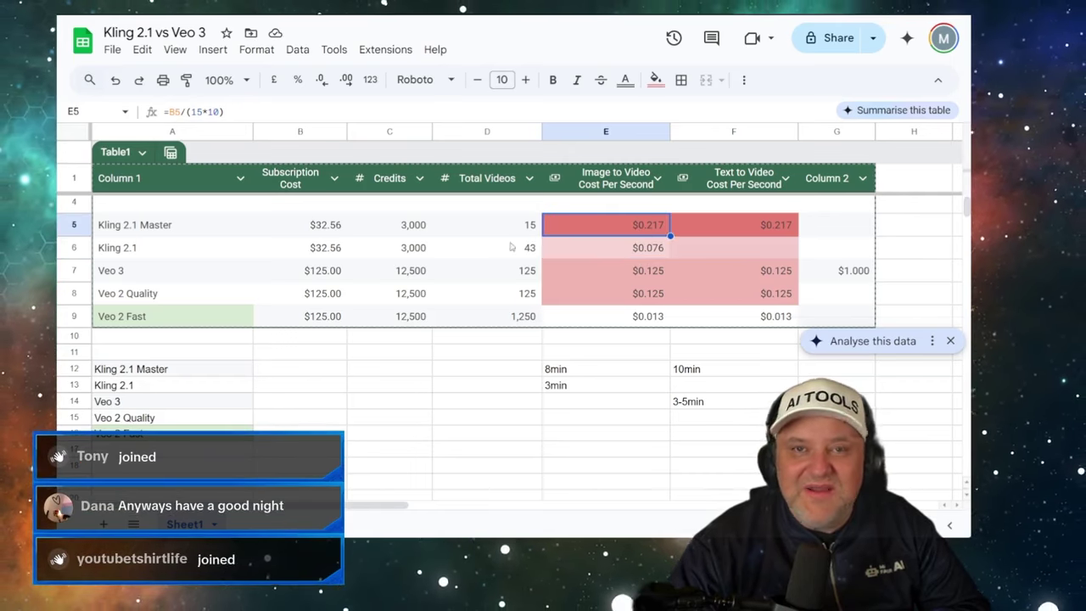
click(204, 233)
click(594, 233)
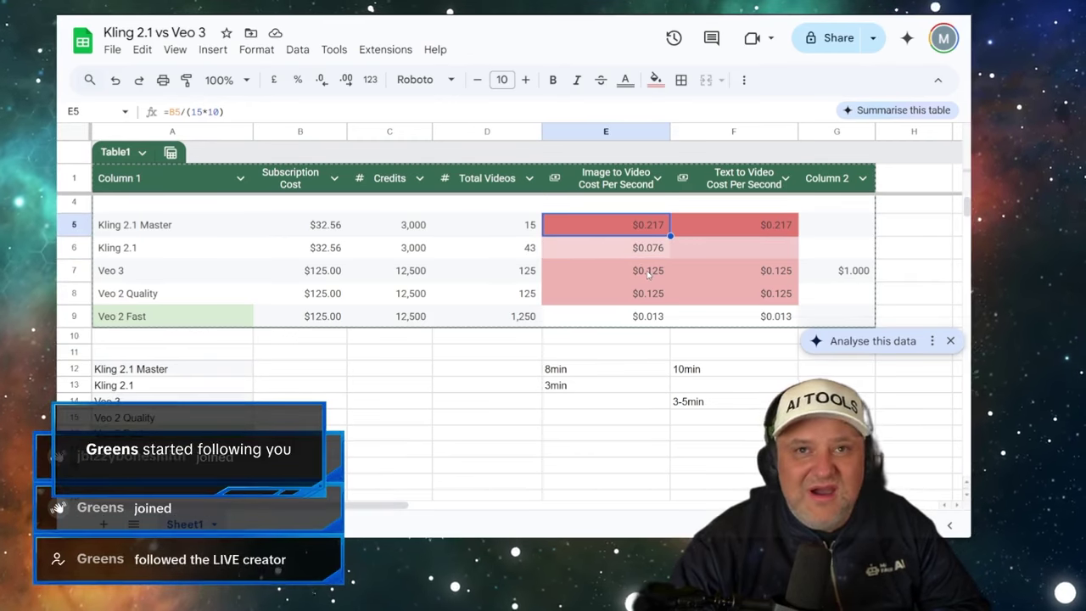
click(525, 229)
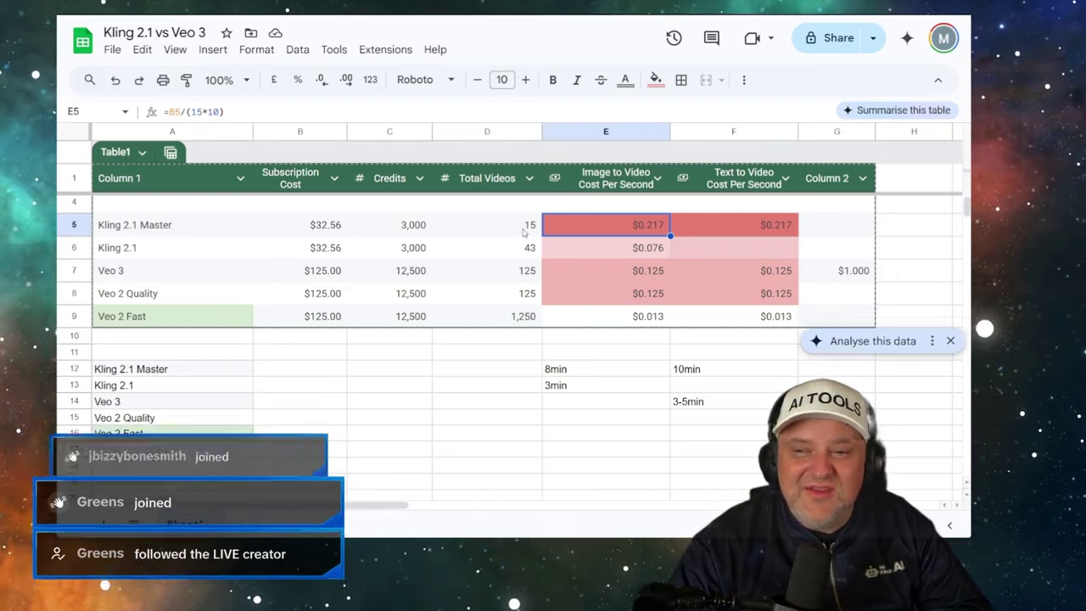
click(294, 226)
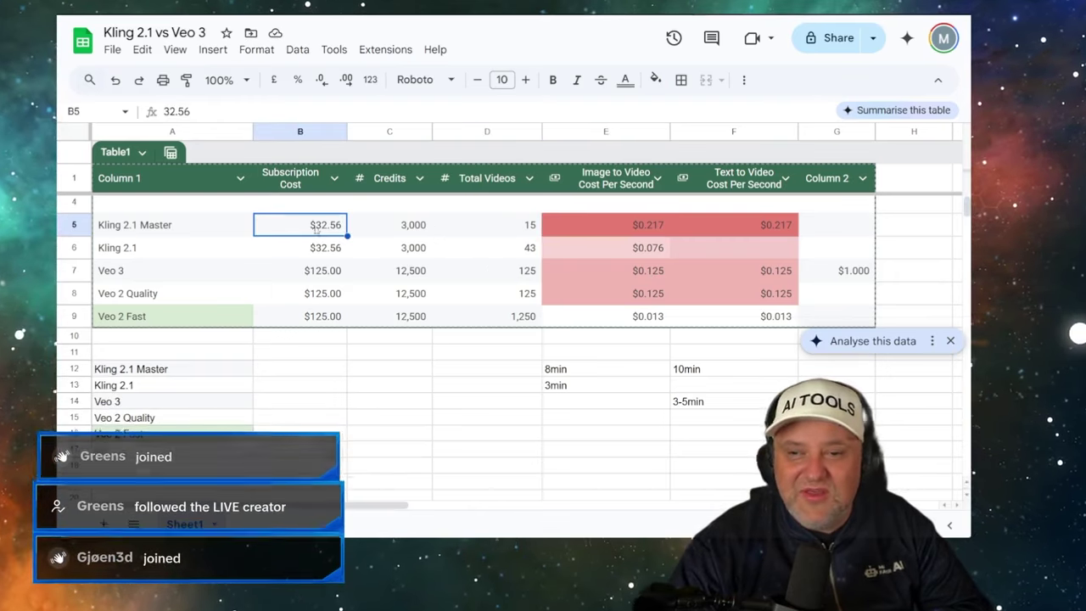
click(484, 229)
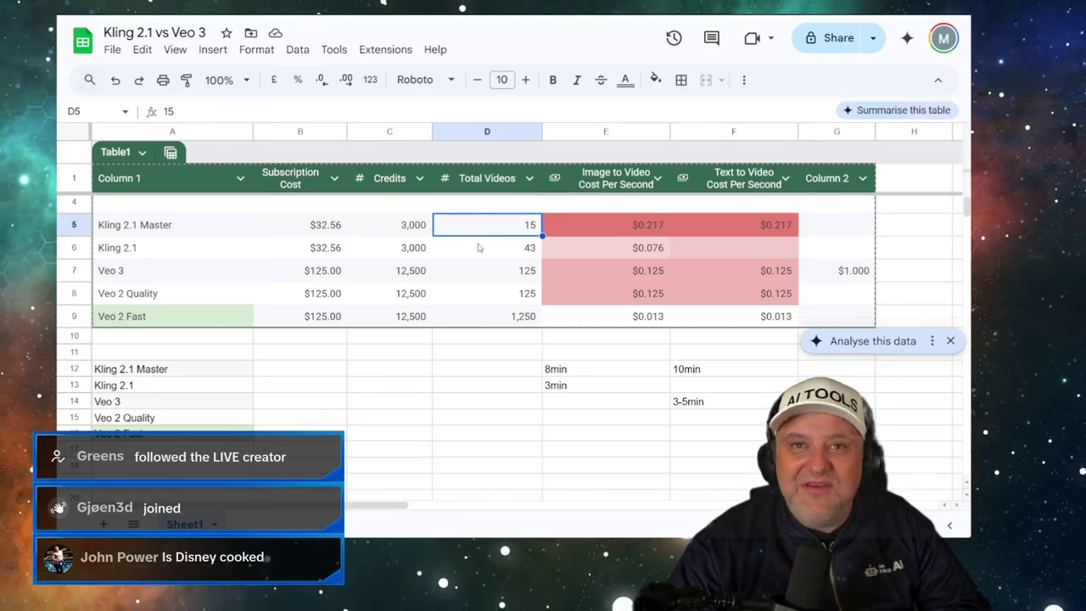
click(479, 248)
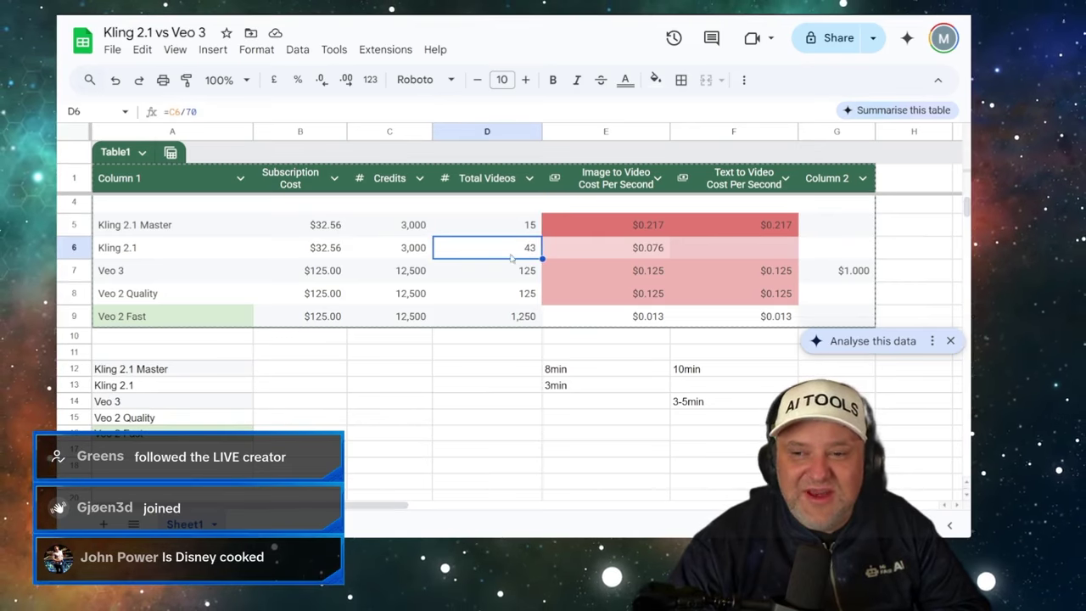
key(Down)
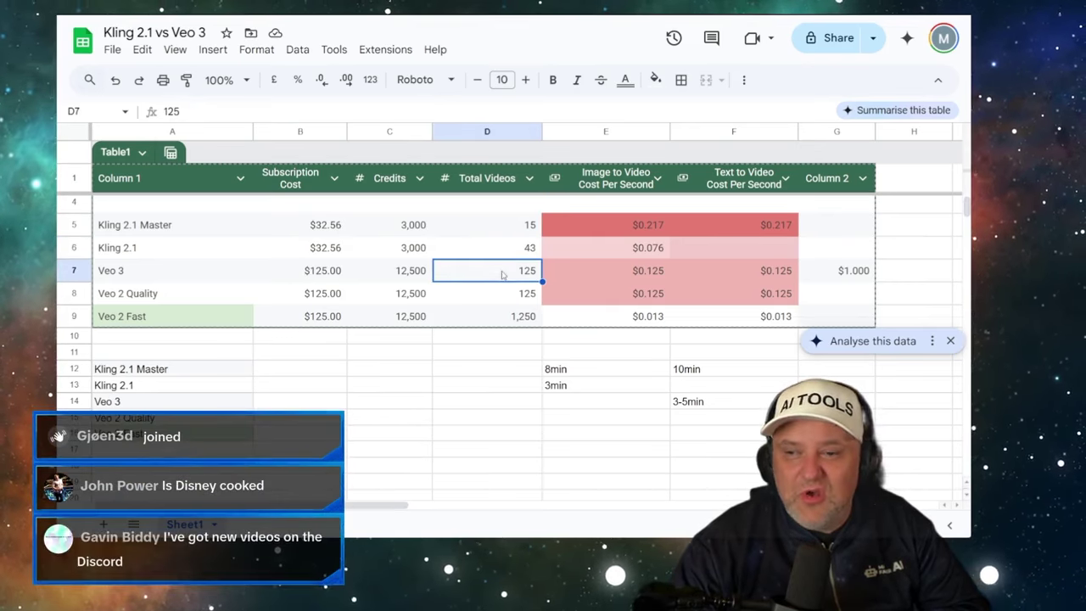
click(334, 277)
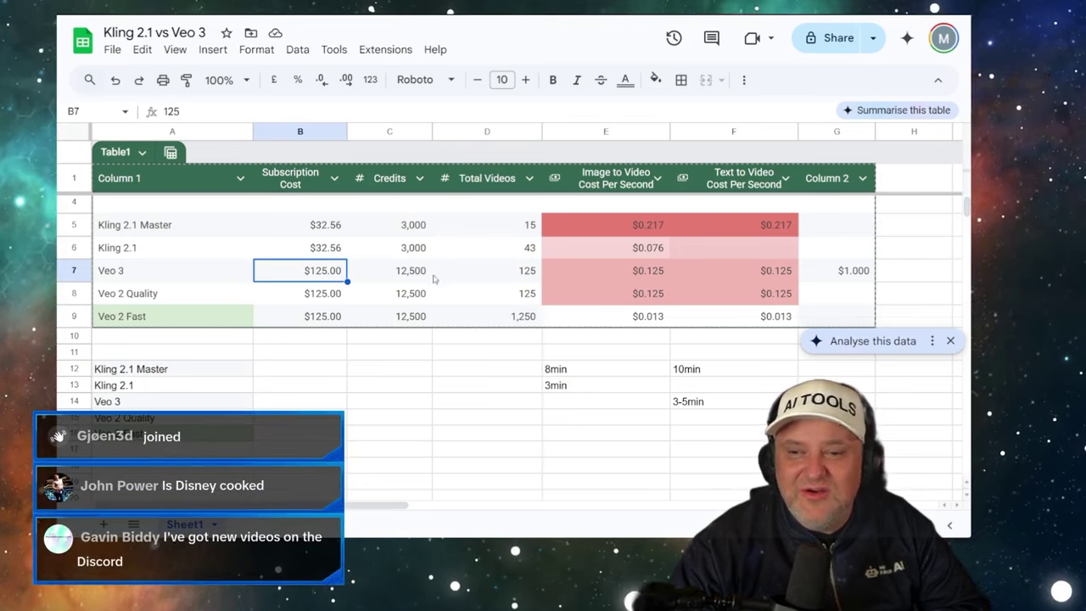
click(492, 273)
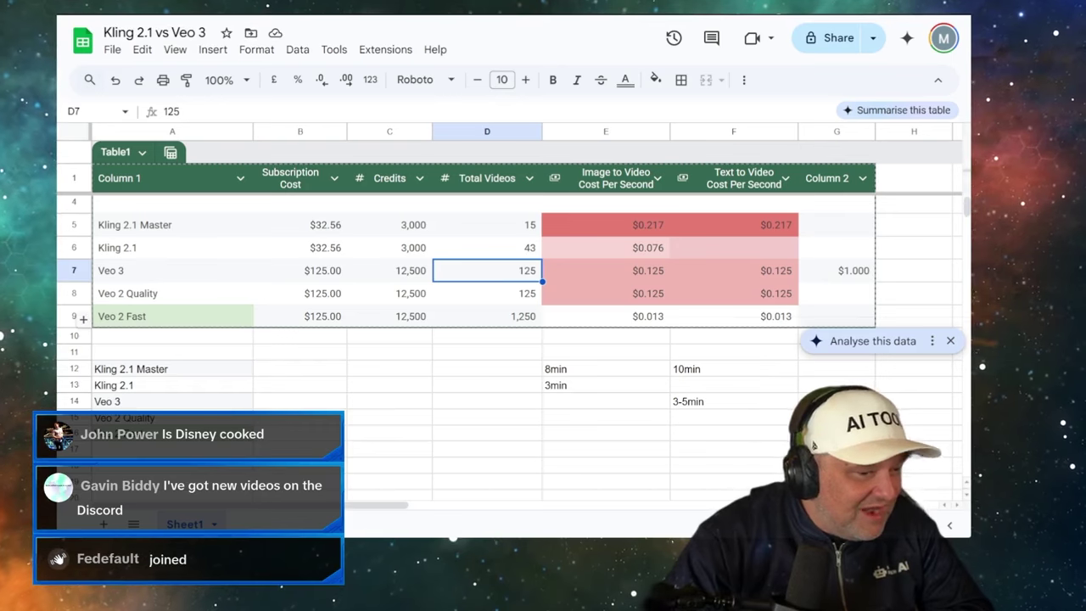
- Watch the 8-second Gemini clip of a young man talking from his bed, then close the player
key(ctrl+Tab)
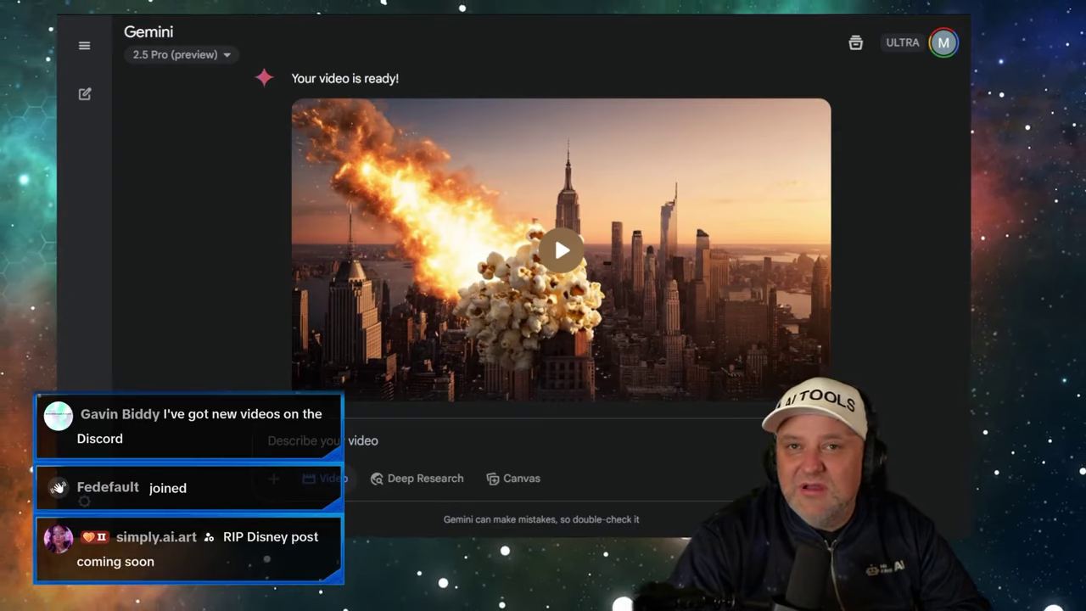
key(ctrl+Tab)
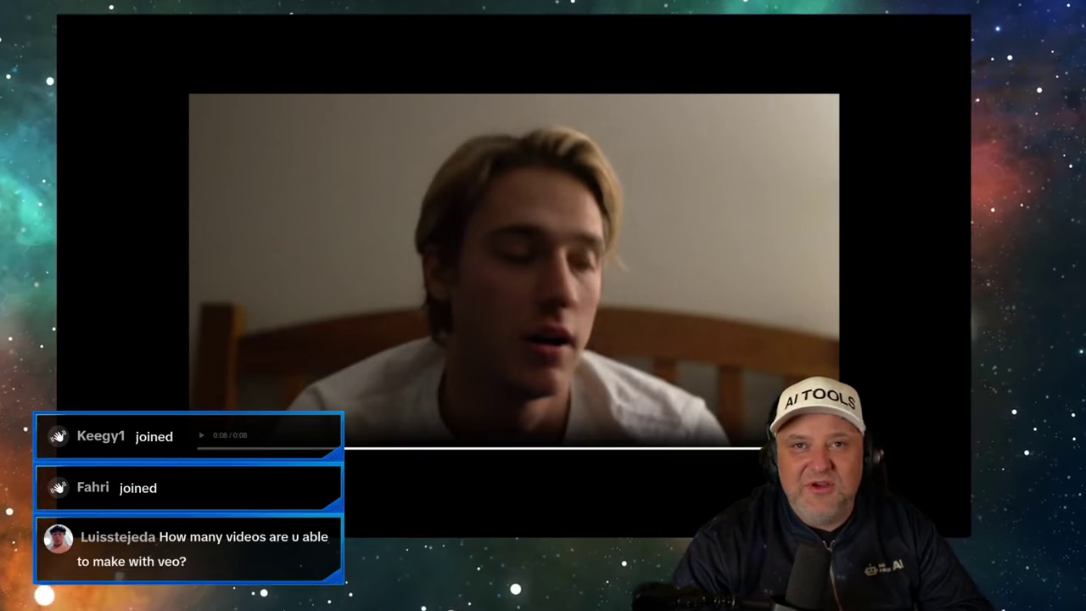
key(Escape)
- Compare the Veo 3 and Veo 2 Fast rows, including Veo 2 Fast's 1,250 videos
click(429, 14)
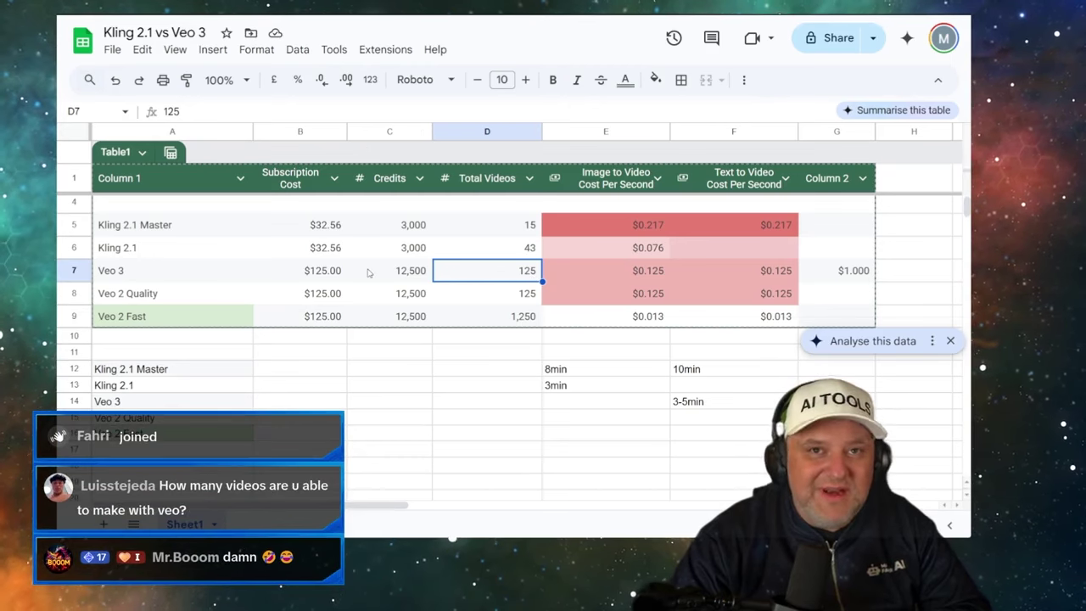
click(326, 276)
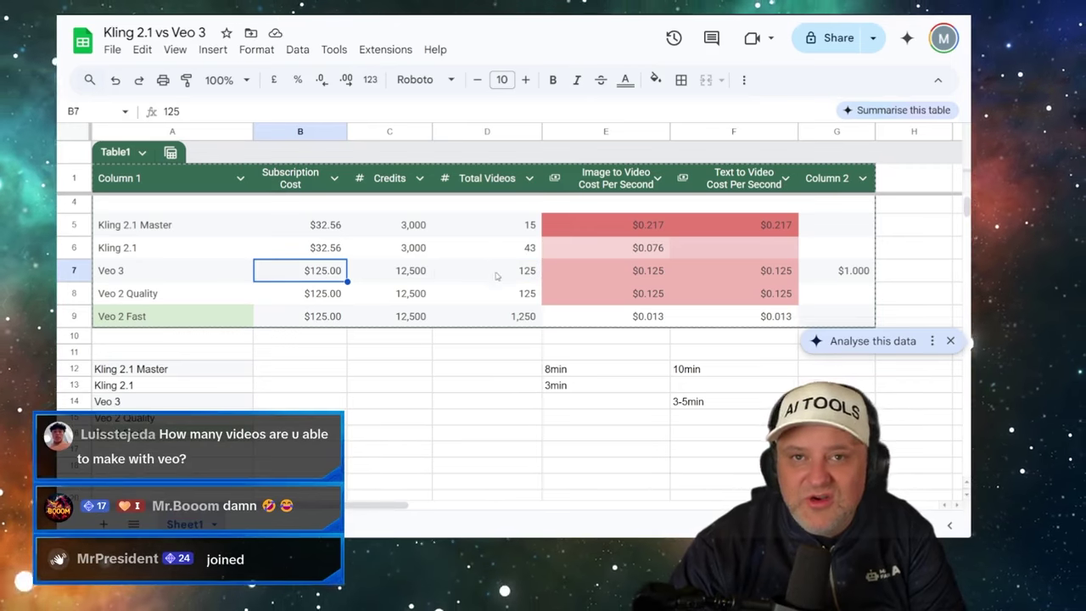
click(497, 275)
drag(152, 269, 764, 270)
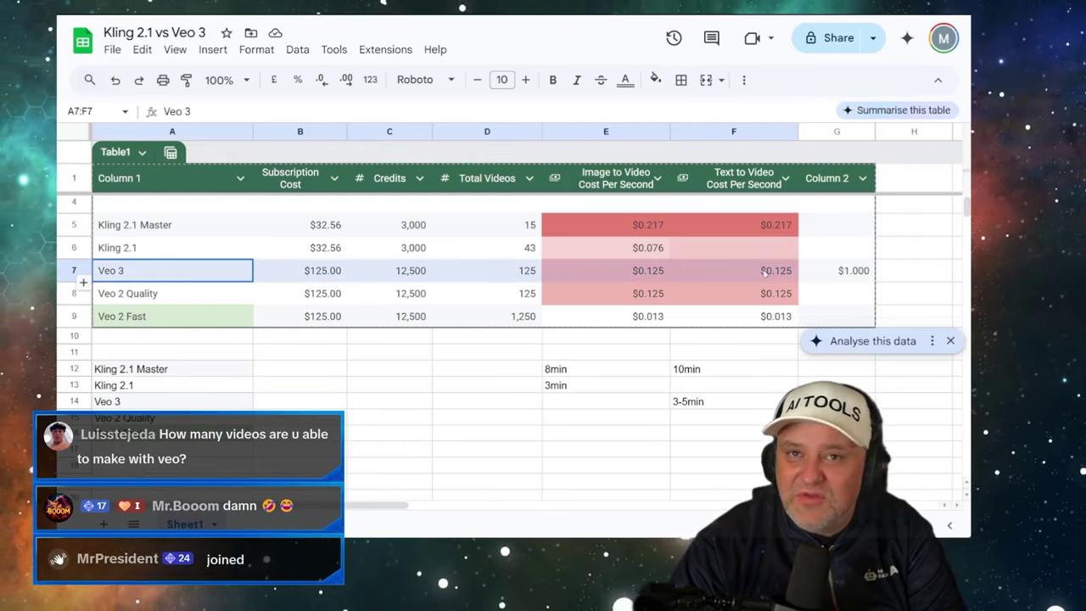
drag(180, 317, 487, 319)
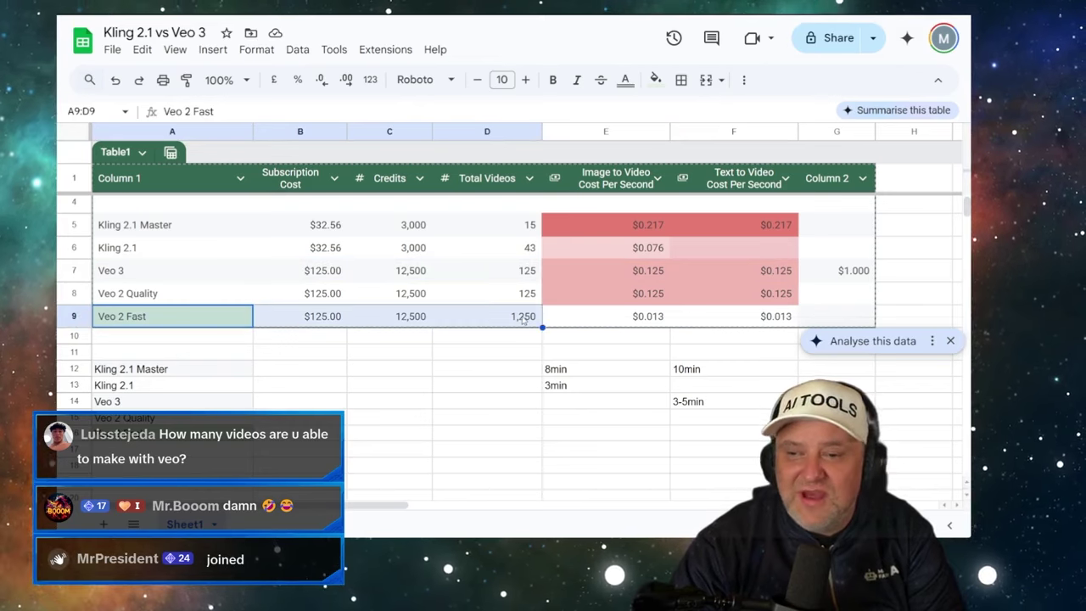
click(523, 318)
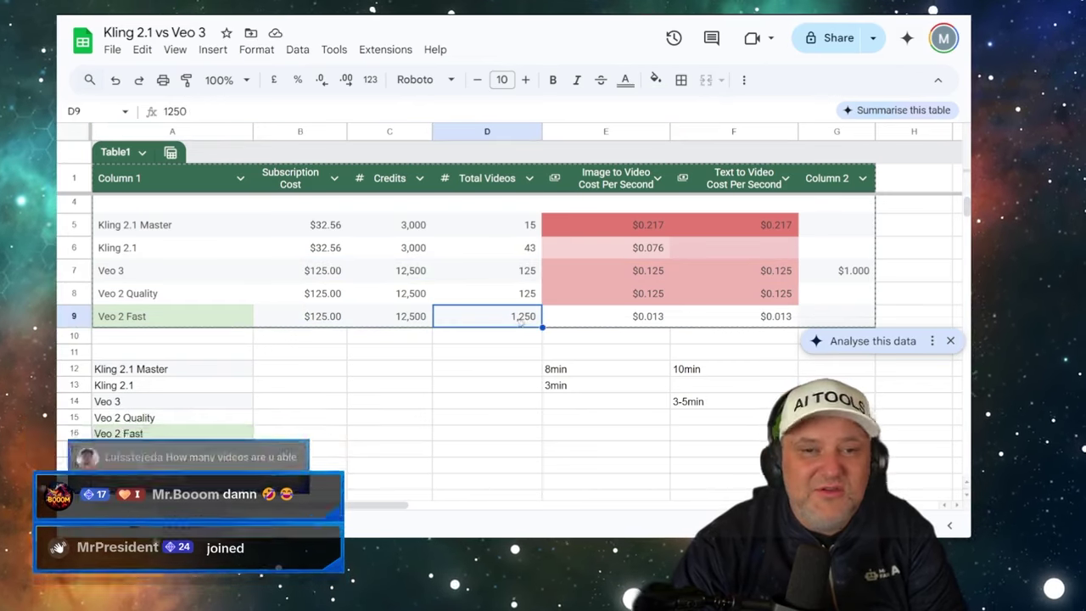
click(506, 273)
- Run through the column D video counts and select the Kling 2.1 row label
click(513, 248)
click(497, 226)
click(482, 247)
click(477, 262)
click(485, 247)
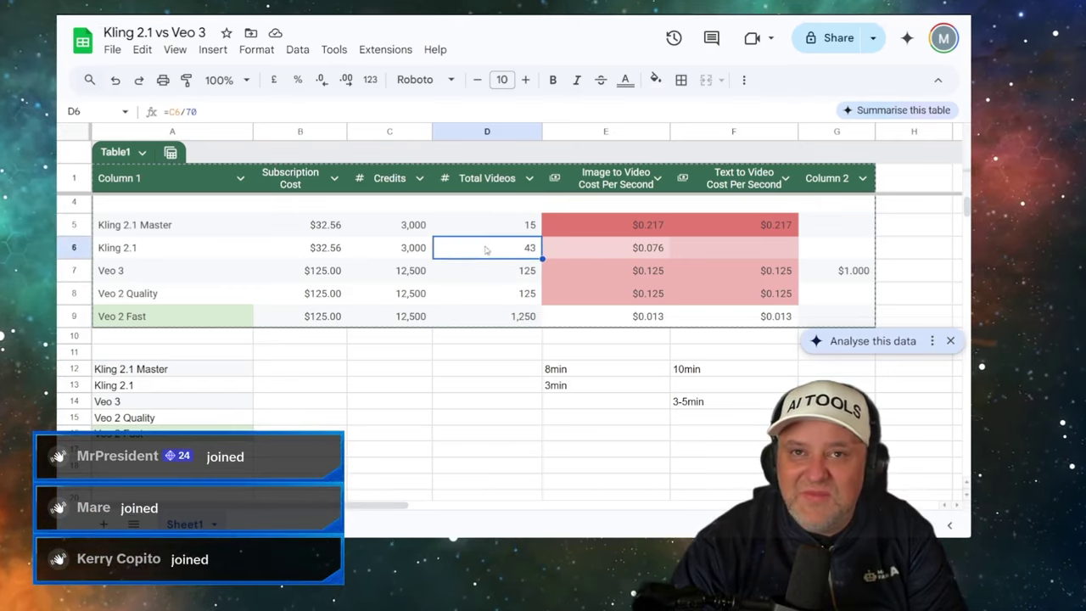
click(492, 227)
click(204, 226)
click(189, 246)
- Fill the Kling labels A5:A6 light orange, keeping their text black
drag(190, 228, 191, 248)
click(626, 79)
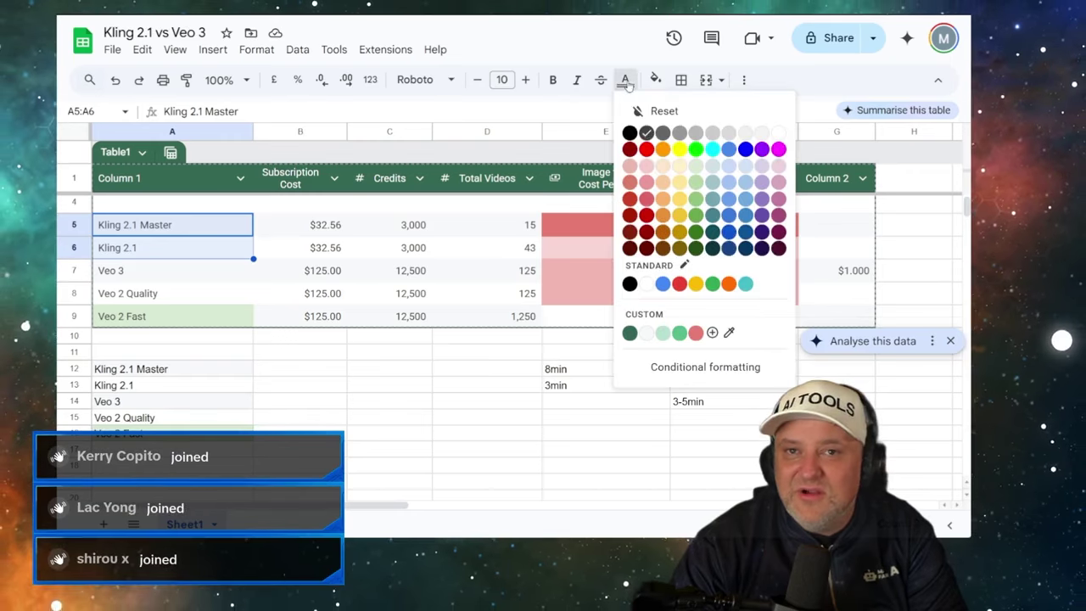
click(663, 165)
click(626, 82)
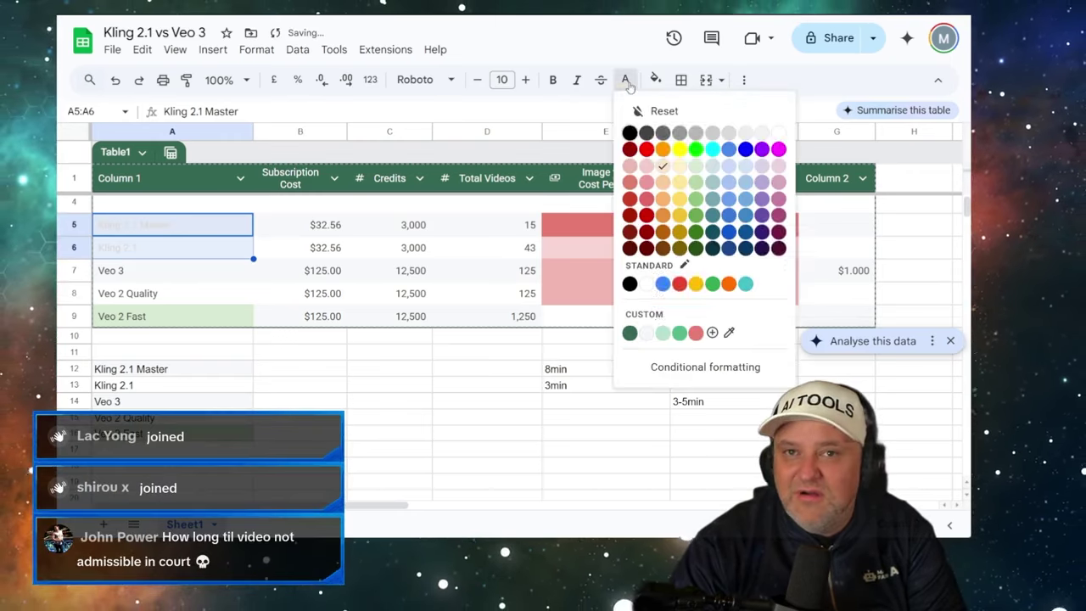
click(630, 134)
click(655, 80)
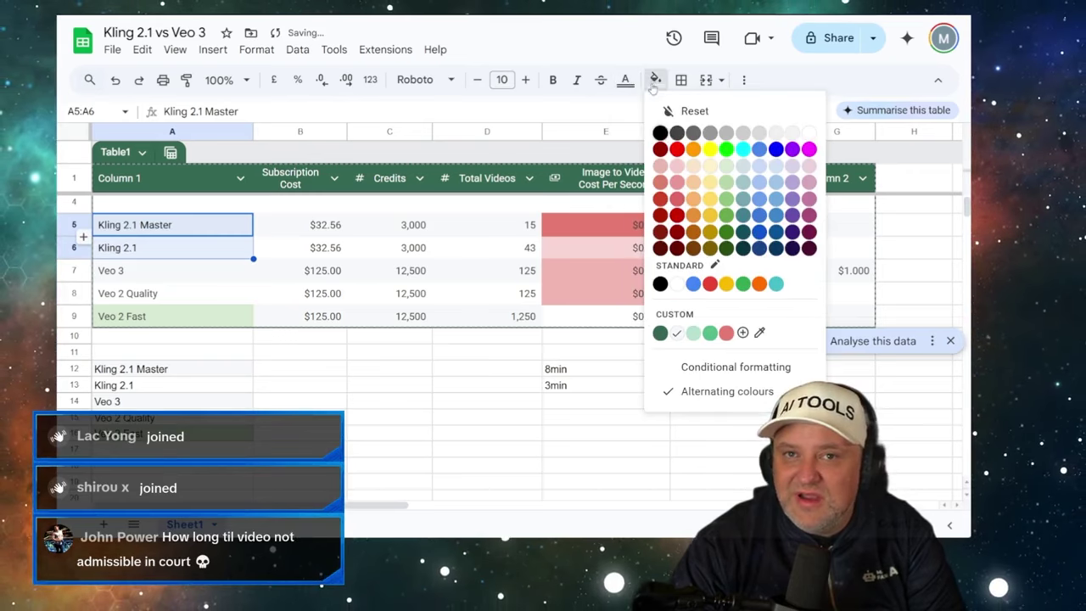
click(695, 179)
- Fill the Veo labels A7:A9 light blue, keeping their text black
drag(170, 270, 197, 314)
click(626, 81)
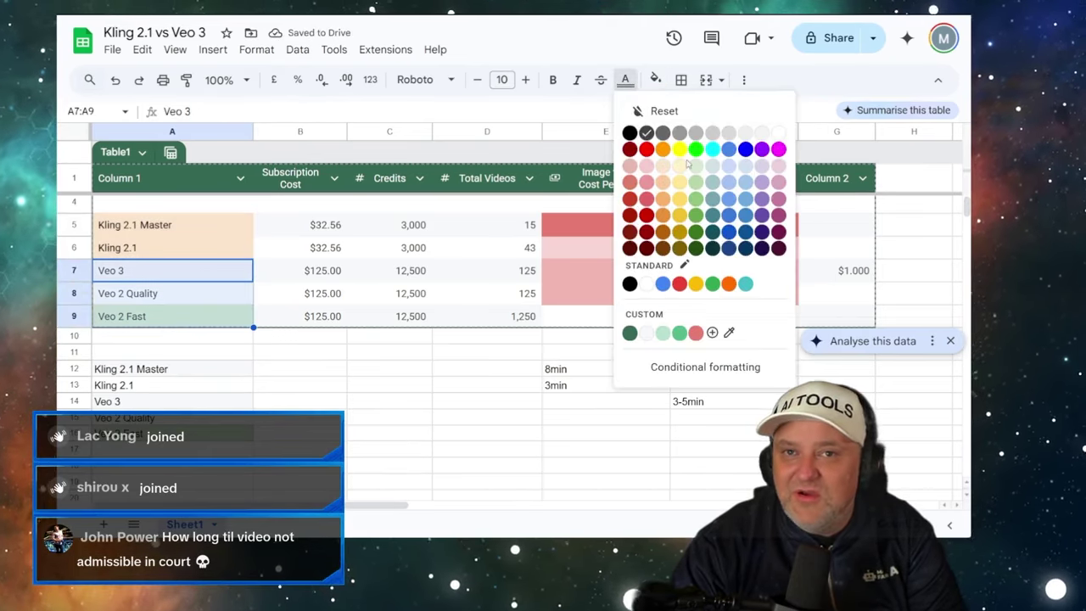
click(744, 168)
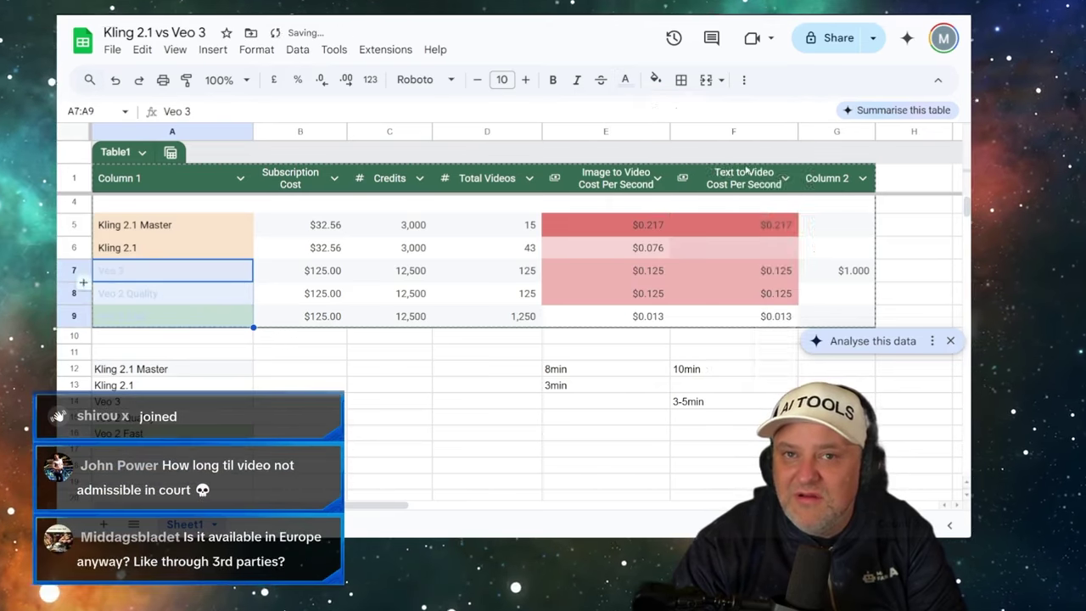
click(625, 80)
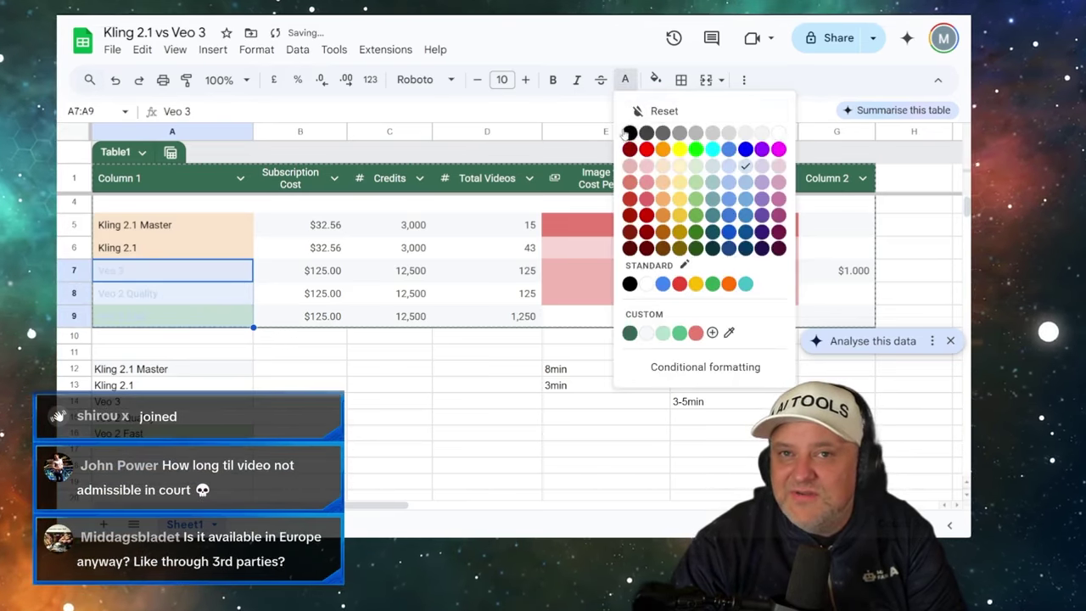
click(630, 135)
click(655, 80)
click(758, 169)
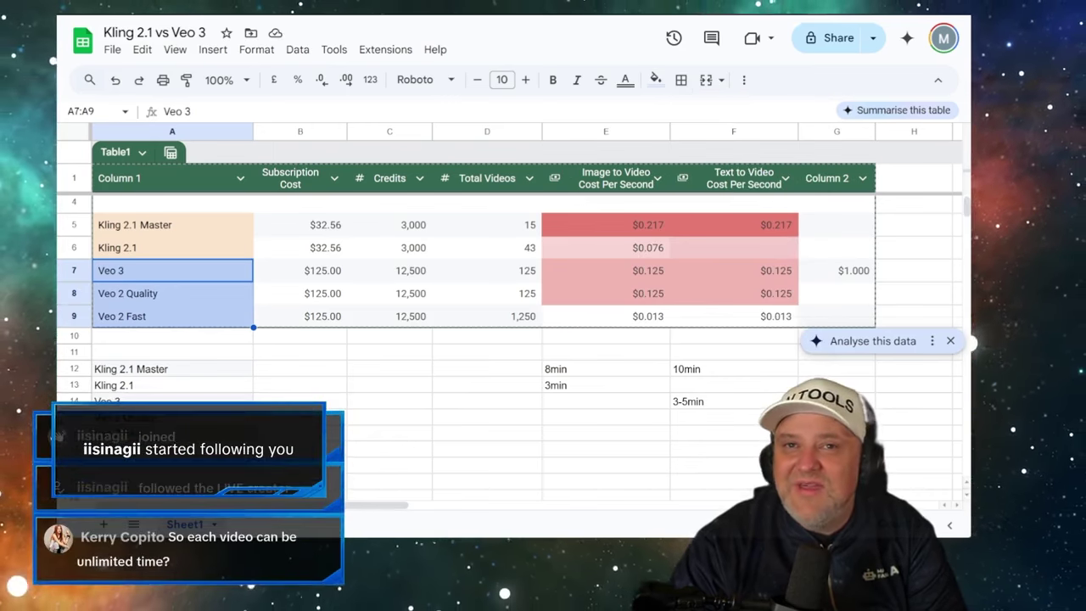
- Open the fal.ai dashboard in a new browser tab
key(ctrl+t)
text(fal)
click(199, 89)
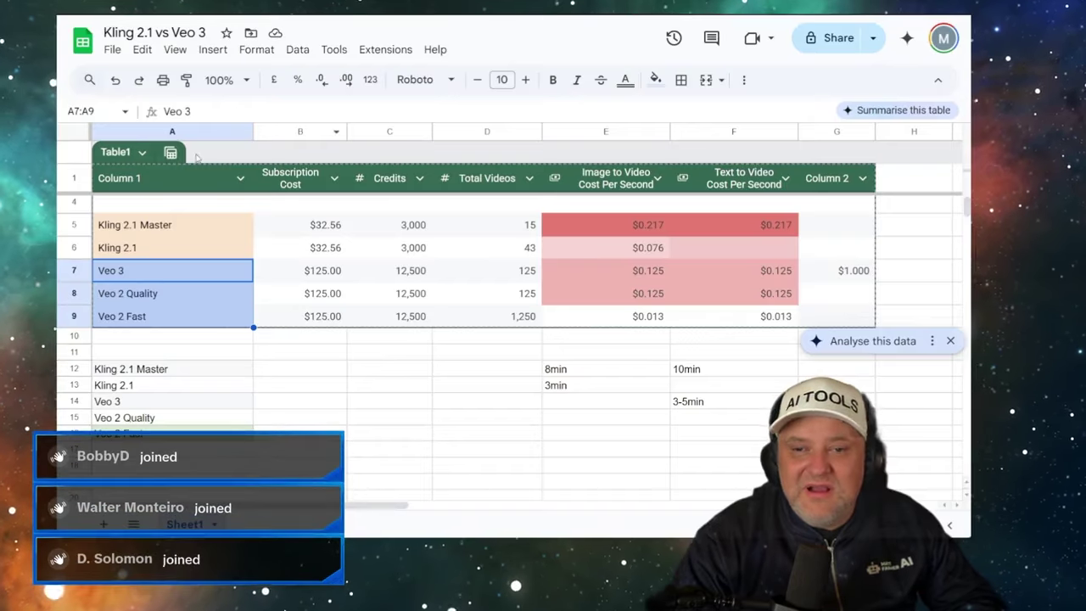
- Append '(10 secs)' to the Kling 2.1 Master and Kling 2.1 labels in A5 and A6
double_click(193, 226)
text(()
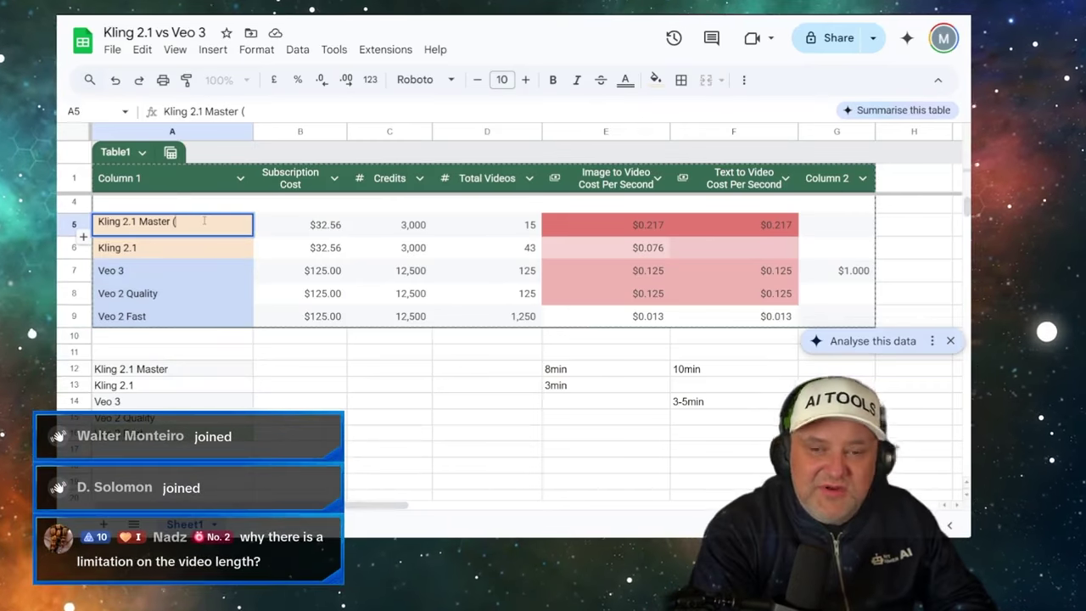
text(10 secs))
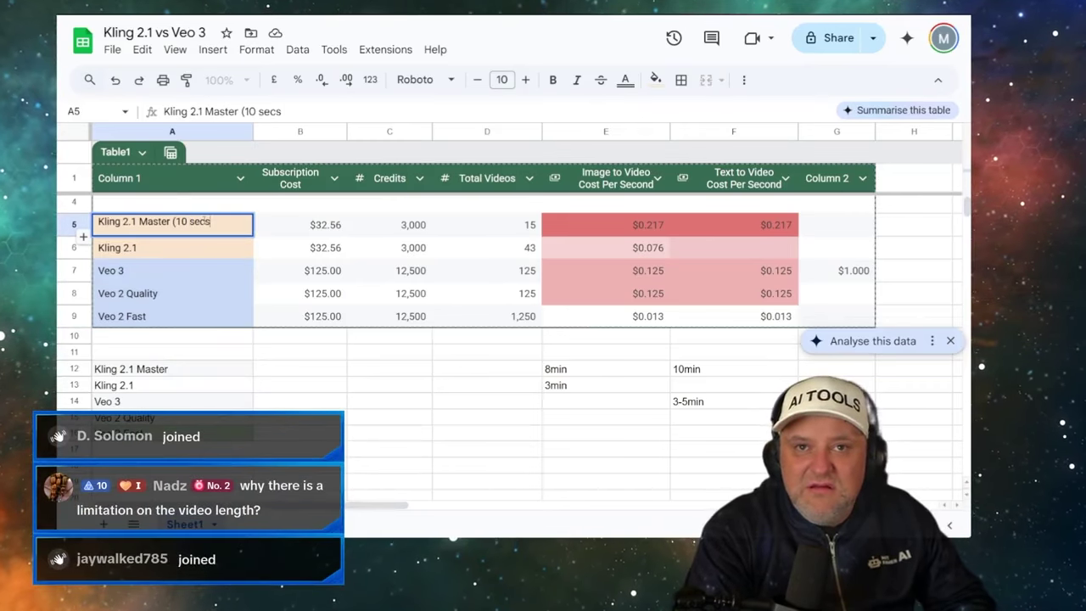
key(Return)
double_click(199, 246)
text((10 sec)
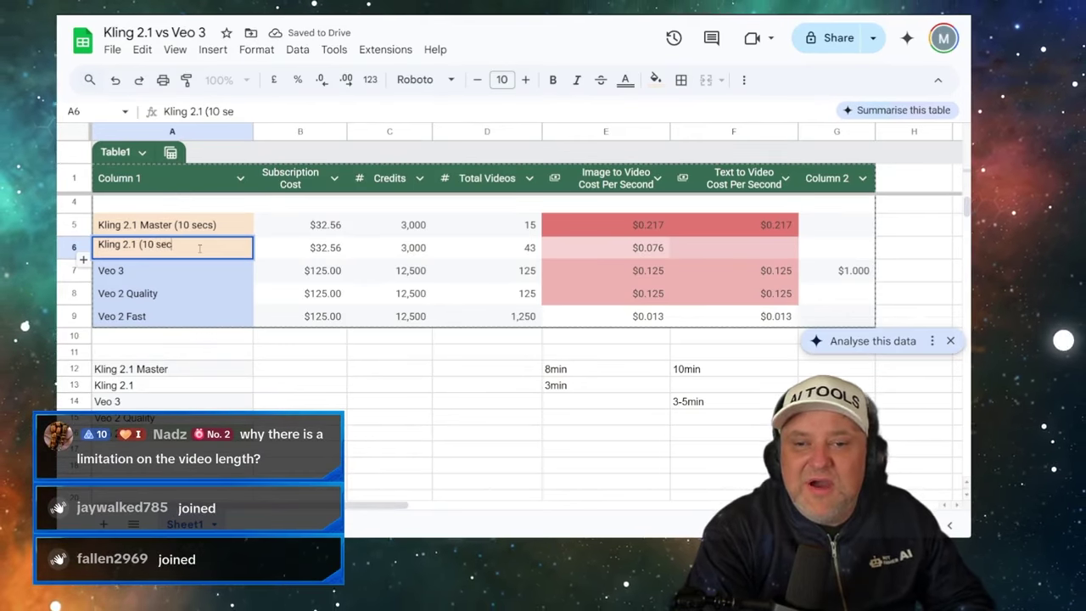
text(s))
key(Return)
- Relabel A7:A9 as Veo 3 (8 secs), Veo 2 Quality (8 sec) and Veo 2 Fast (8 sec)
double_click(177, 271)
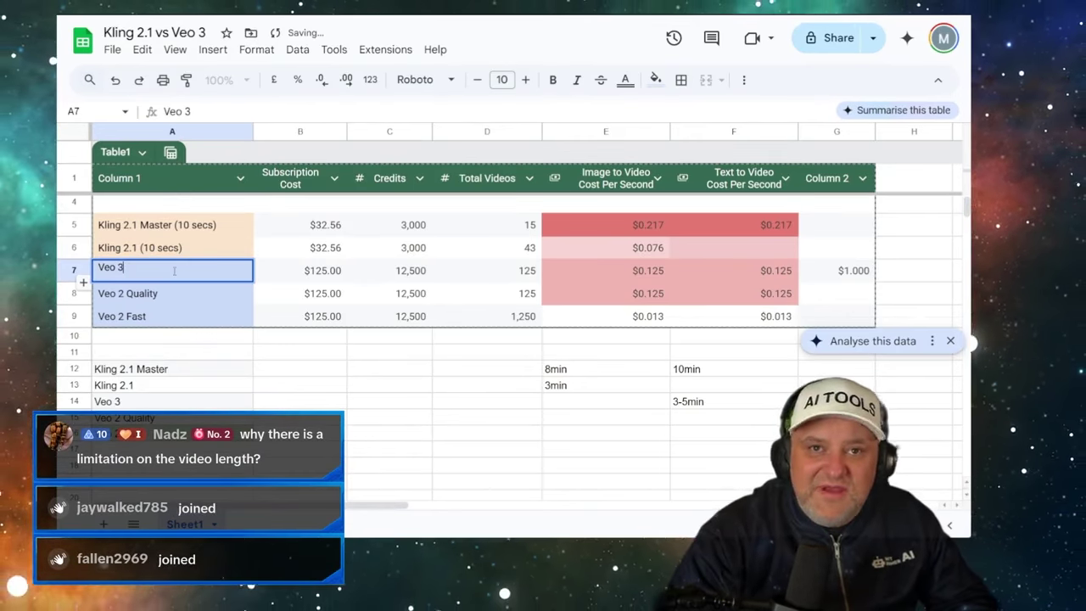
text((8 secs)
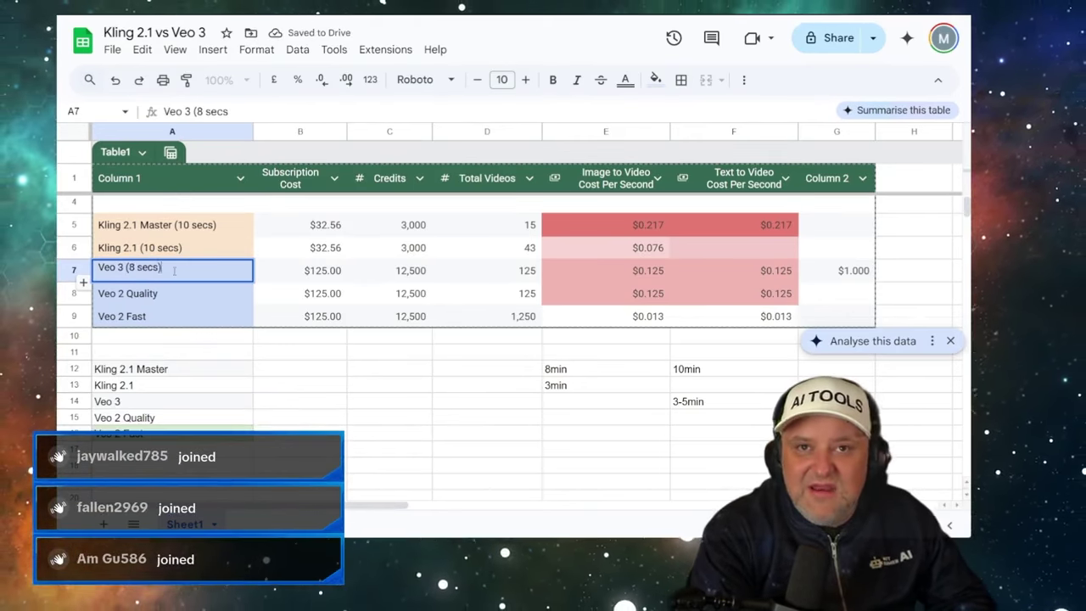
text())
key(Return)
double_click(193, 295)
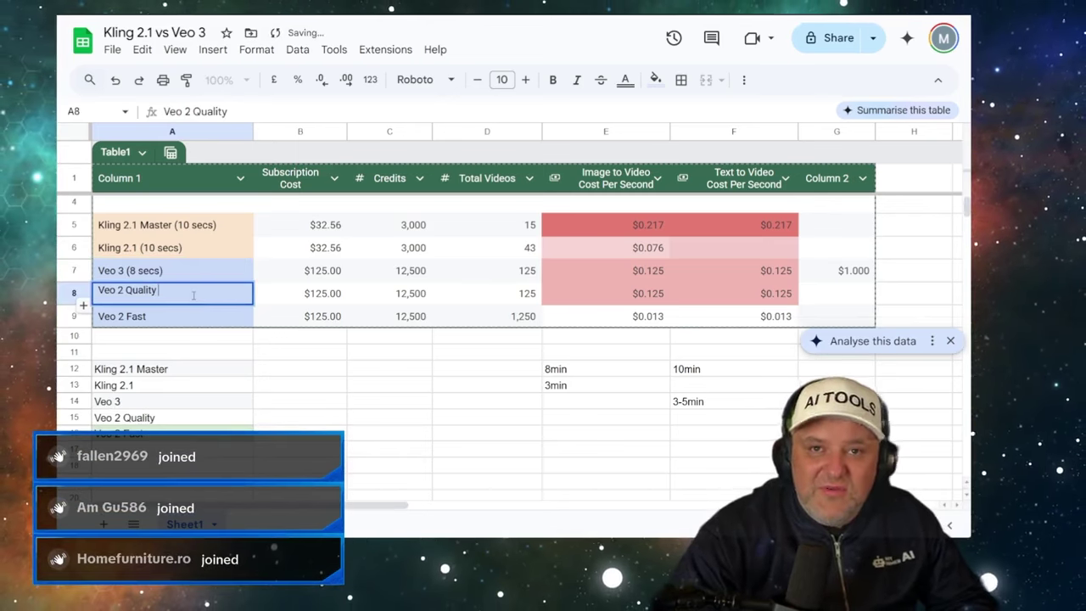
text((8 Se)
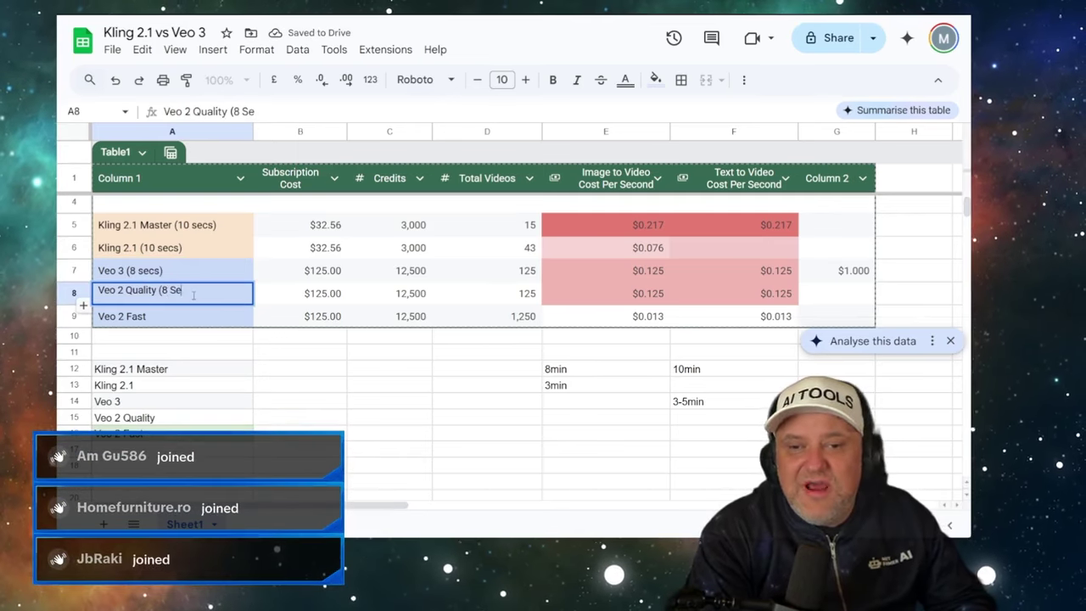
key(Return)
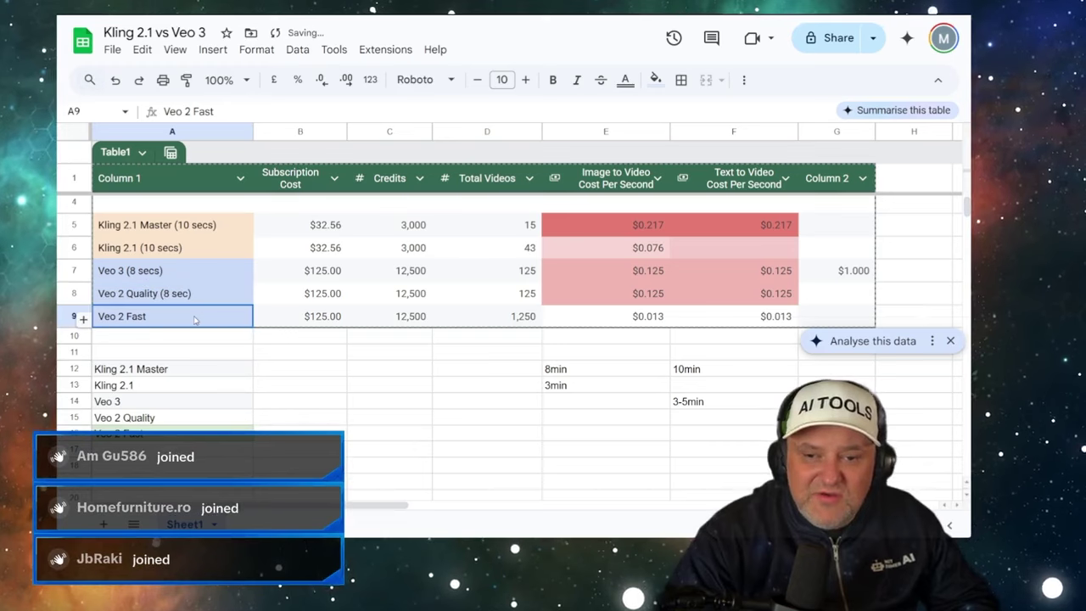
double_click(195, 319)
text((8)
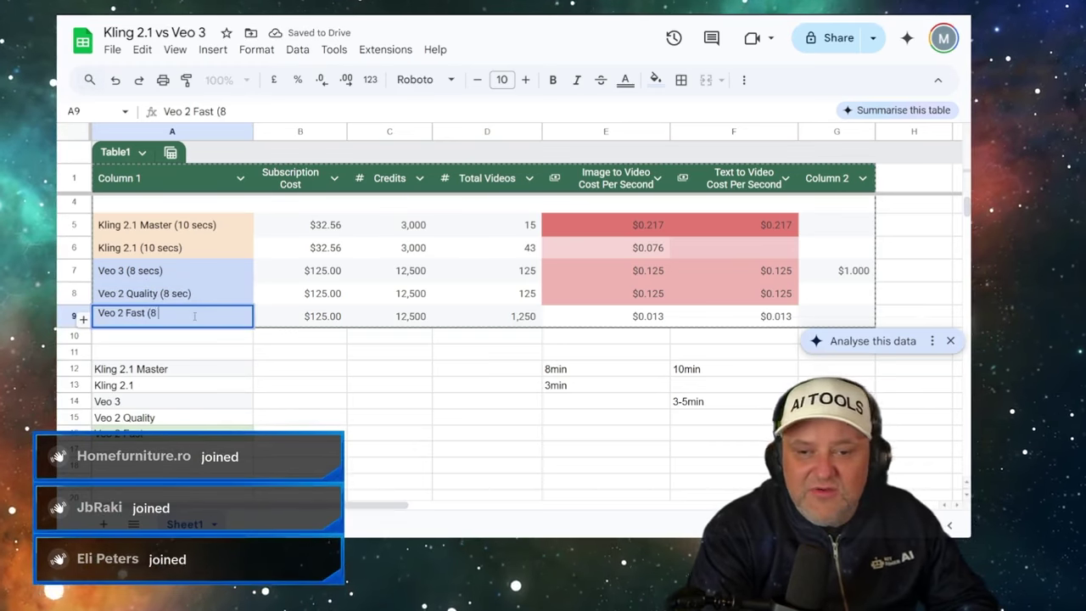
text( sec))
key(Return)
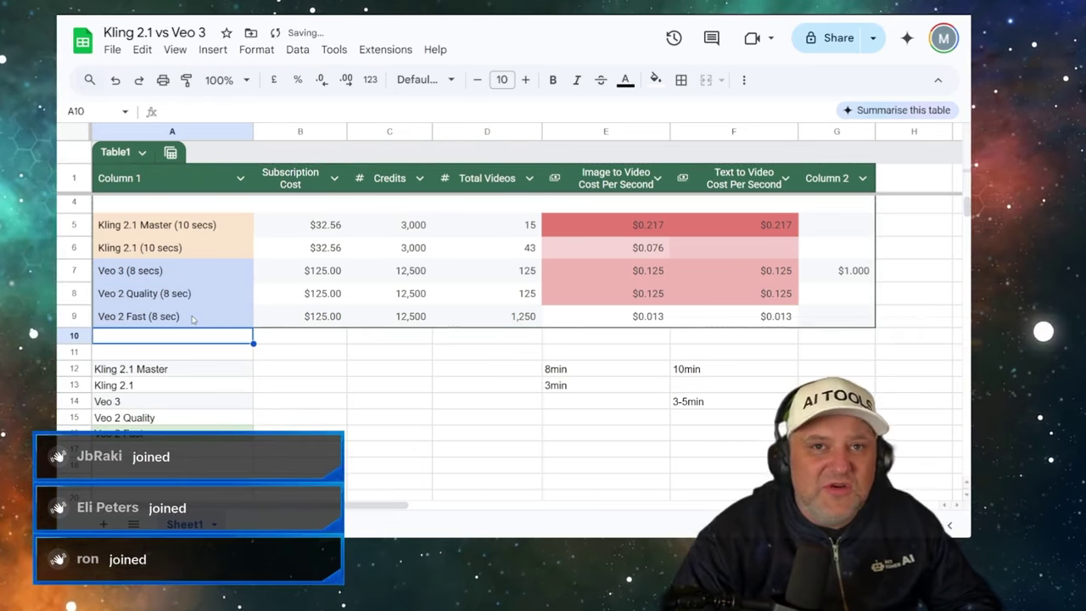
click(142, 275)
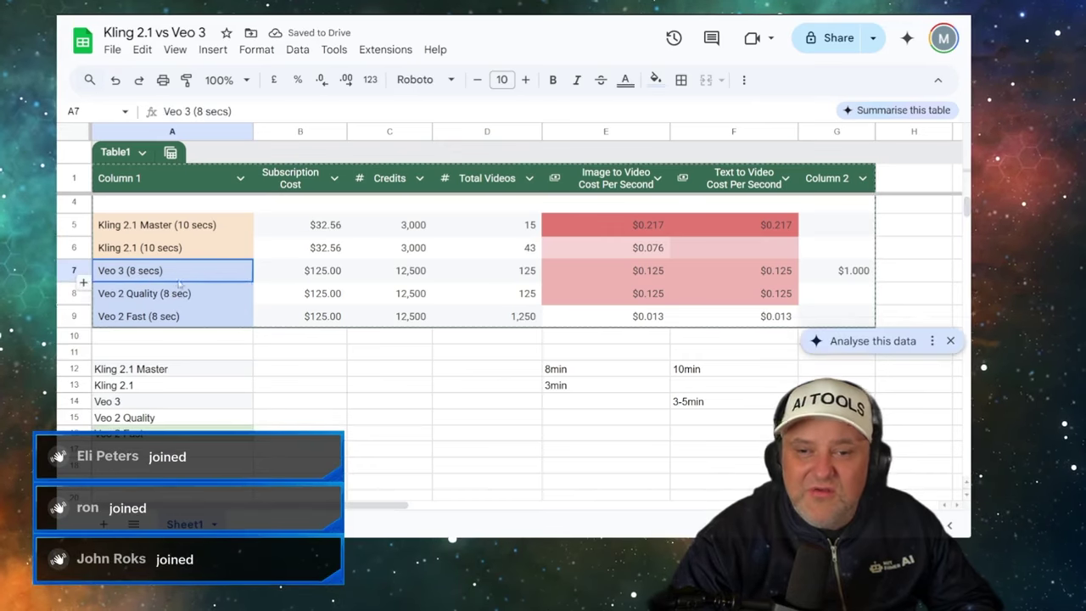
- Select the three Veo labels in A7:A9, then switch back to the Flow scenebuilder tab
drag(180, 286, 184, 311)
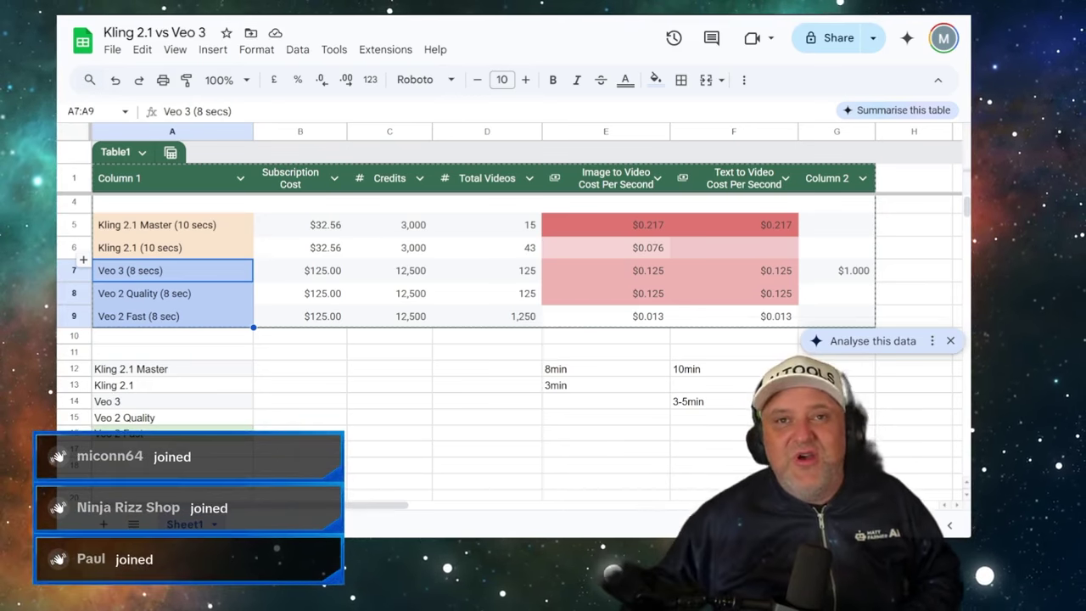
key(alt+Tab)
- Scroll the scenebuilder project to the top and switch to the Kling AI car video
mouse_move(307, 255)
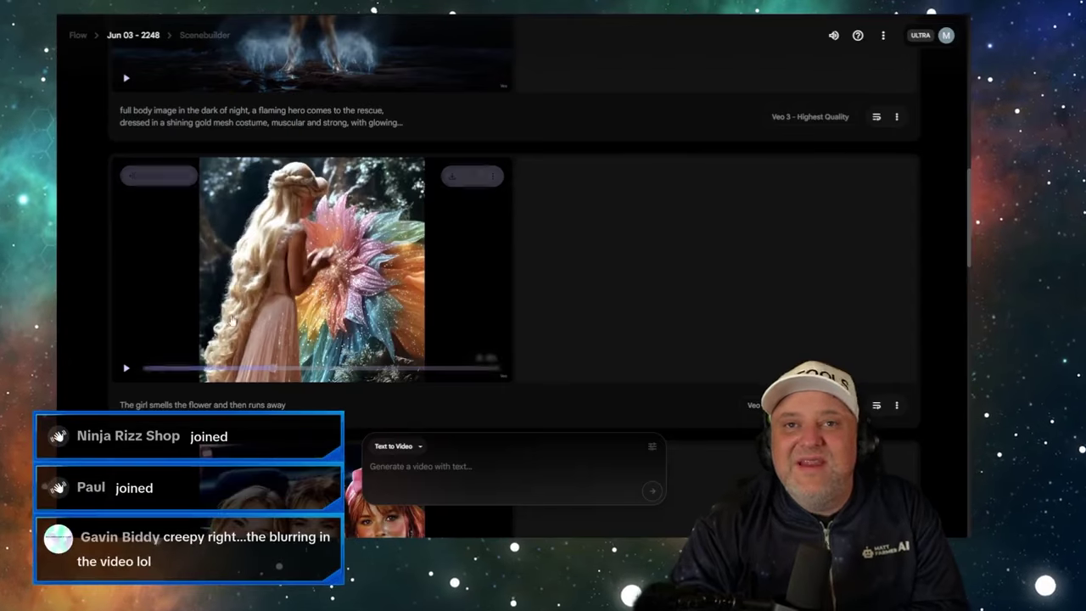
scroll(307, 255, up, 5)
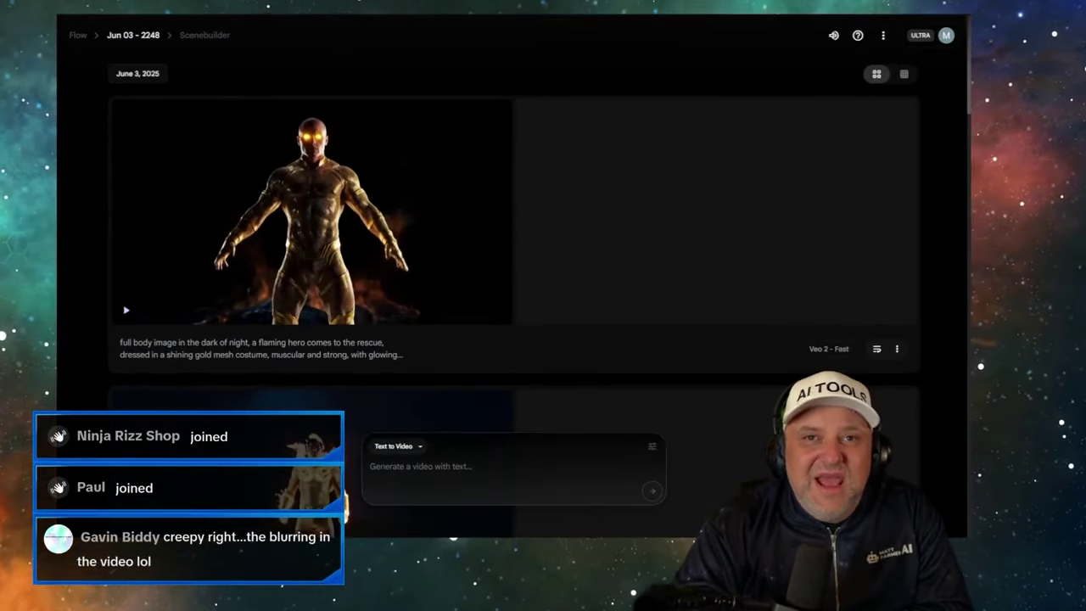
key(alt+Tab)
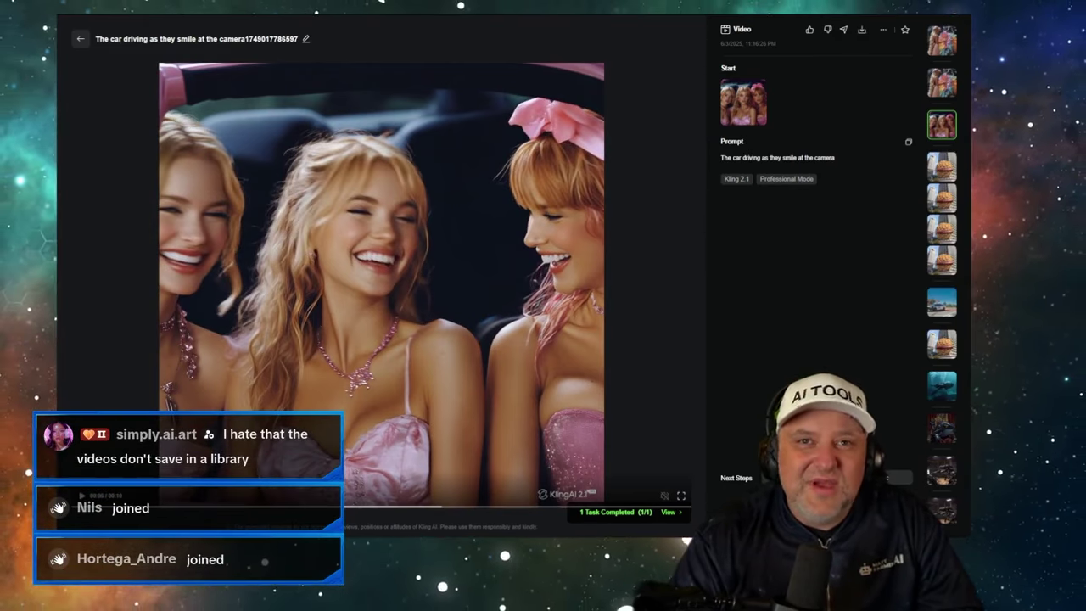
- Return to the Flow scenebuilder page and open the account menu
key(ctrl+Tab)
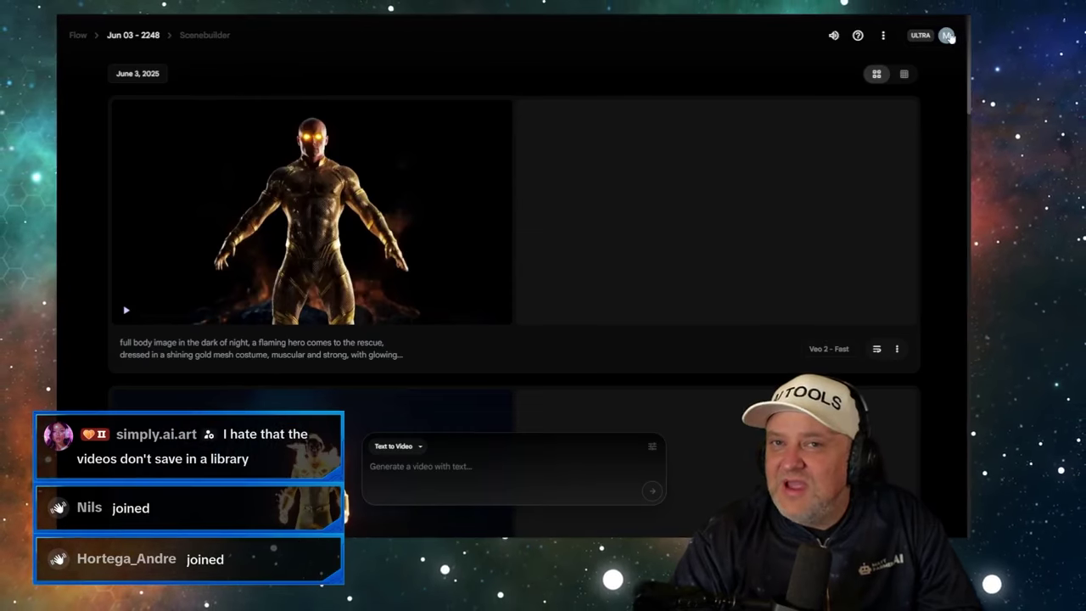
click(947, 36)
- Open My library and scroll down through the older generated videos
click(871, 131)
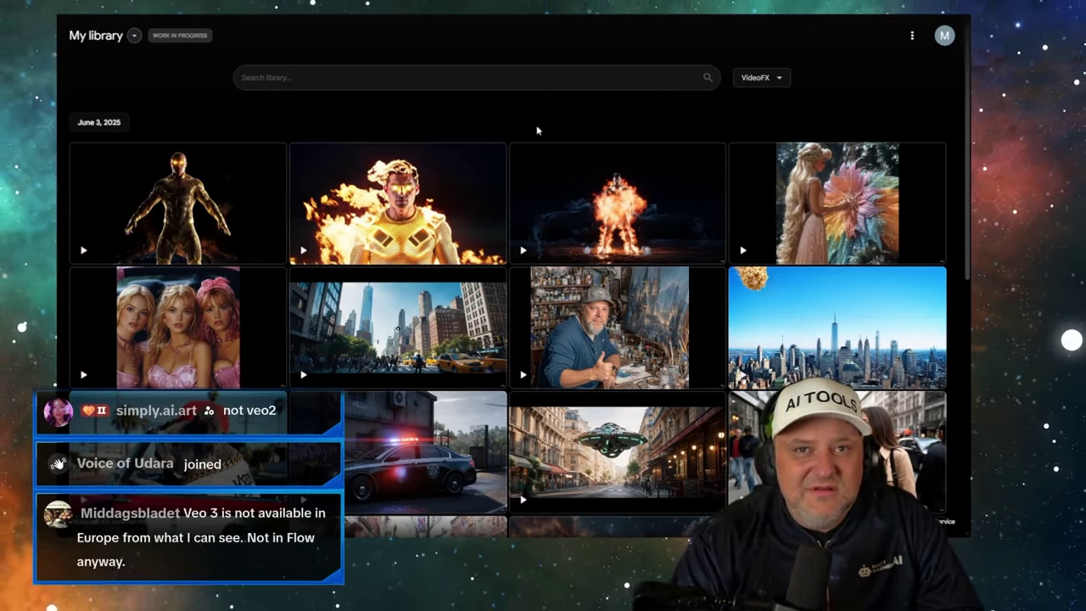
mouse_move(183, 226)
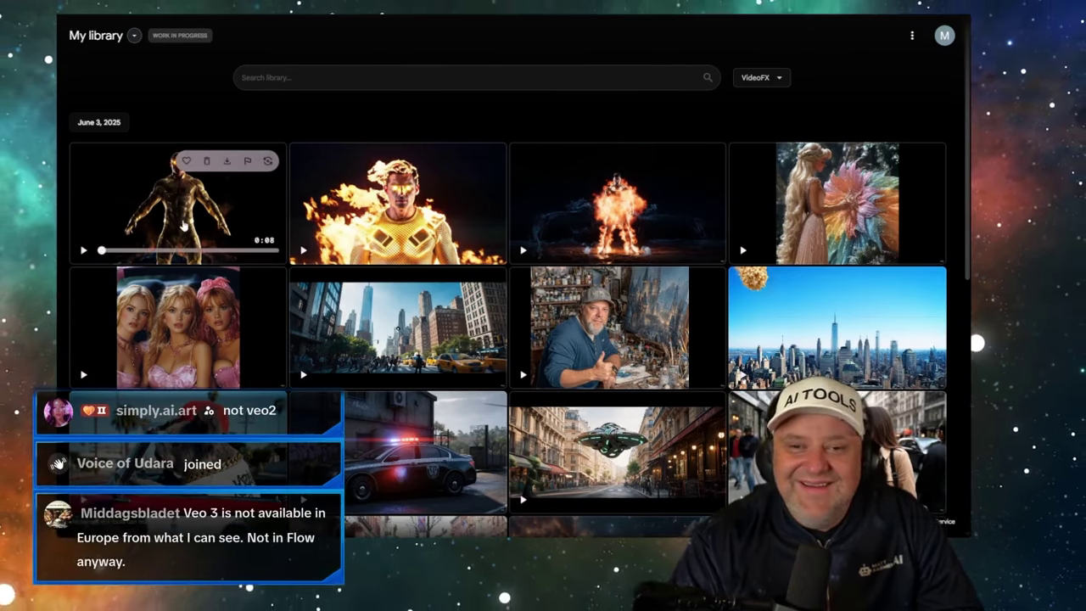
scroll(524, 242, down, 2)
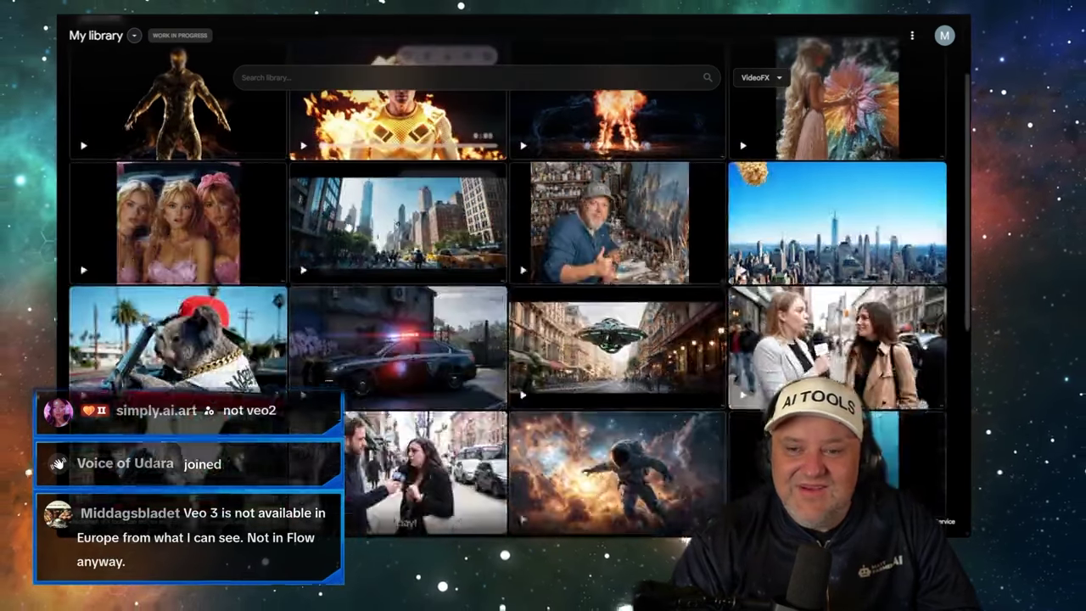
scroll(524, 242, down, 3)
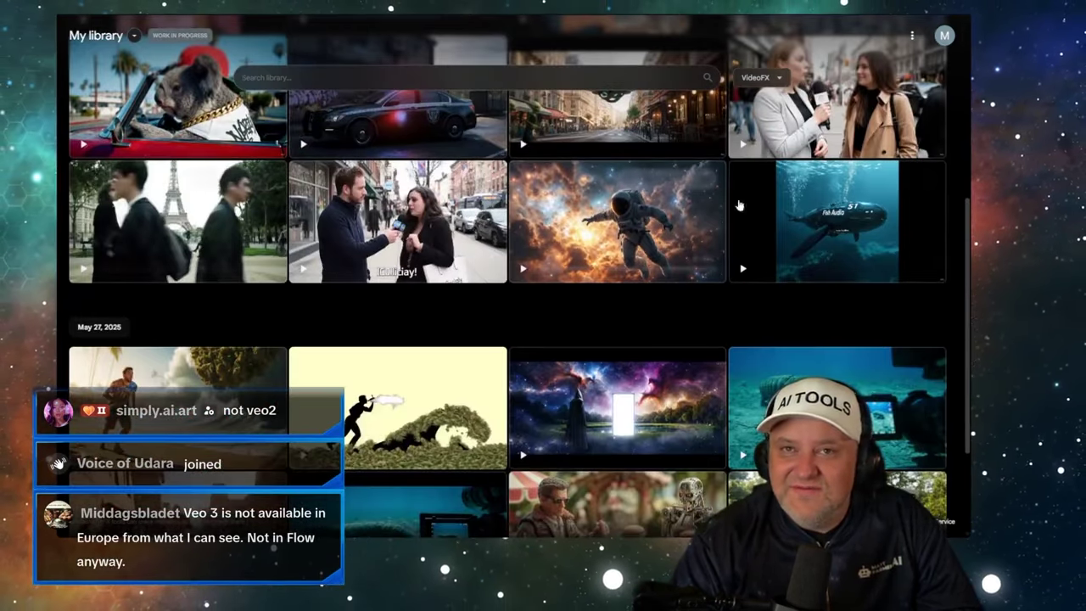
scroll(551, 243, down, 1)
scroll(553, 244, down, 3)
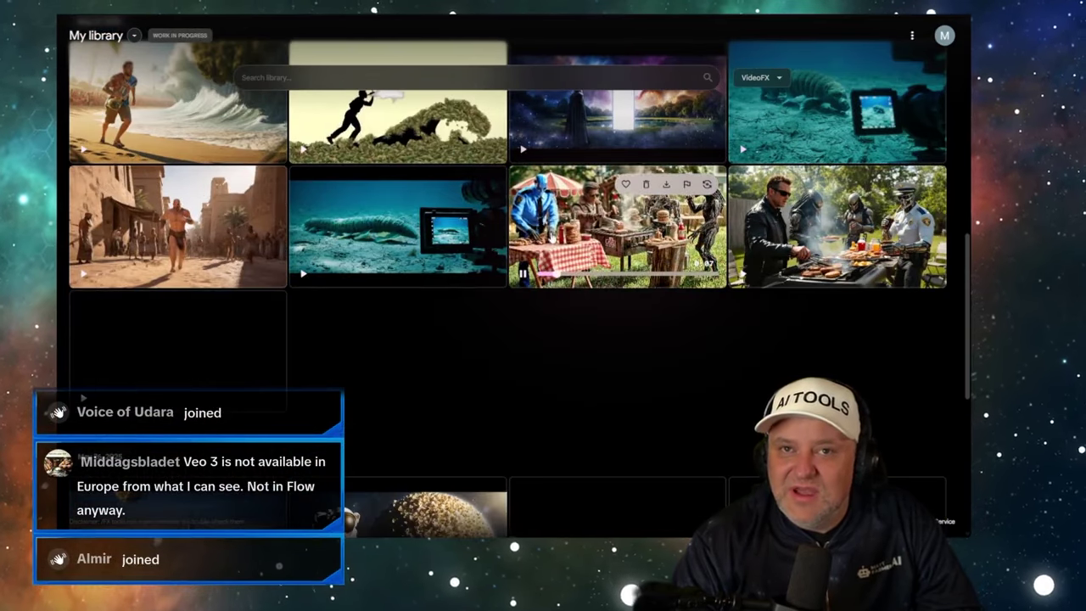
- Preview both barbecue clips full size, then keep scrolling back to the May 26, 2025 section
click(553, 244)
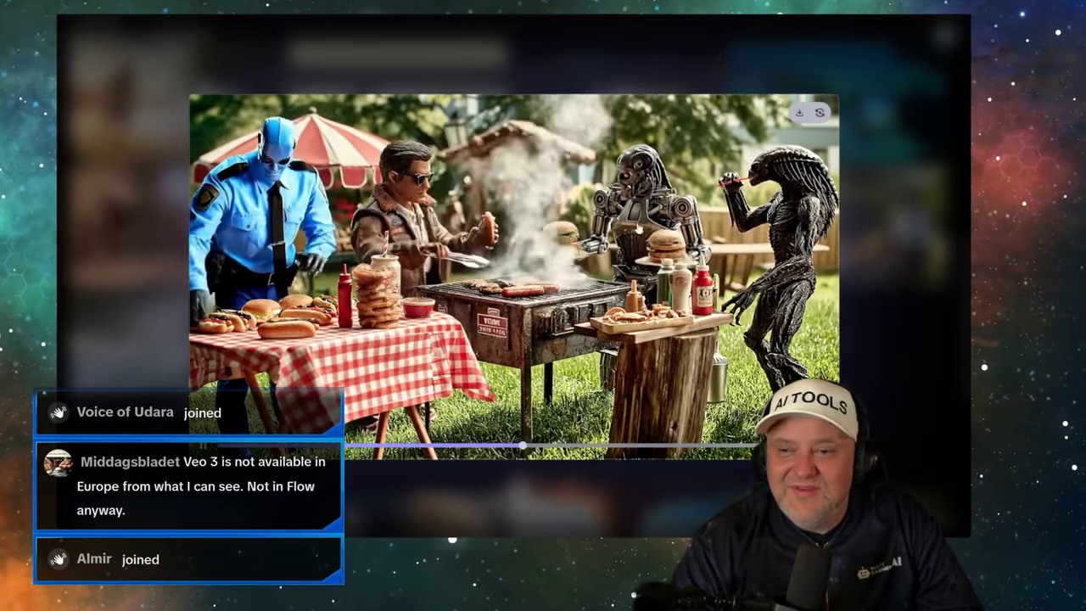
key(Escape)
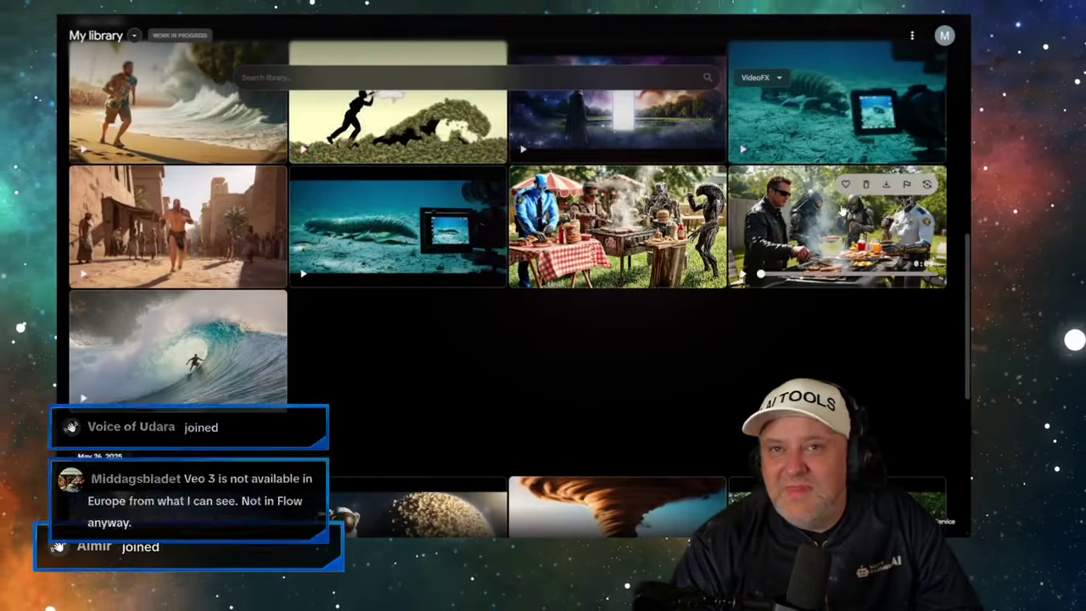
click(837, 227)
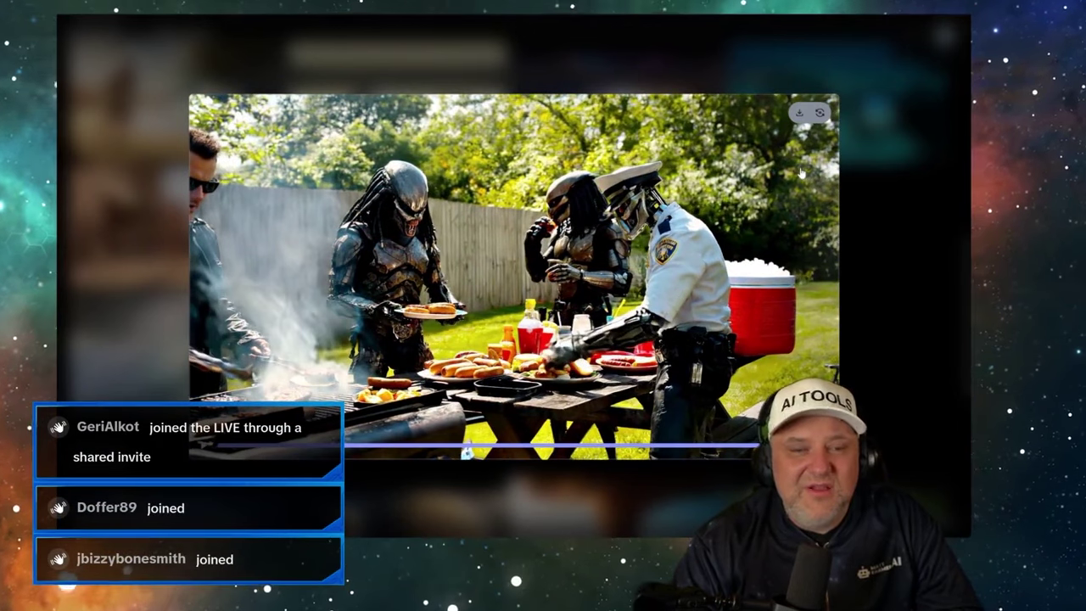
click(818, 114)
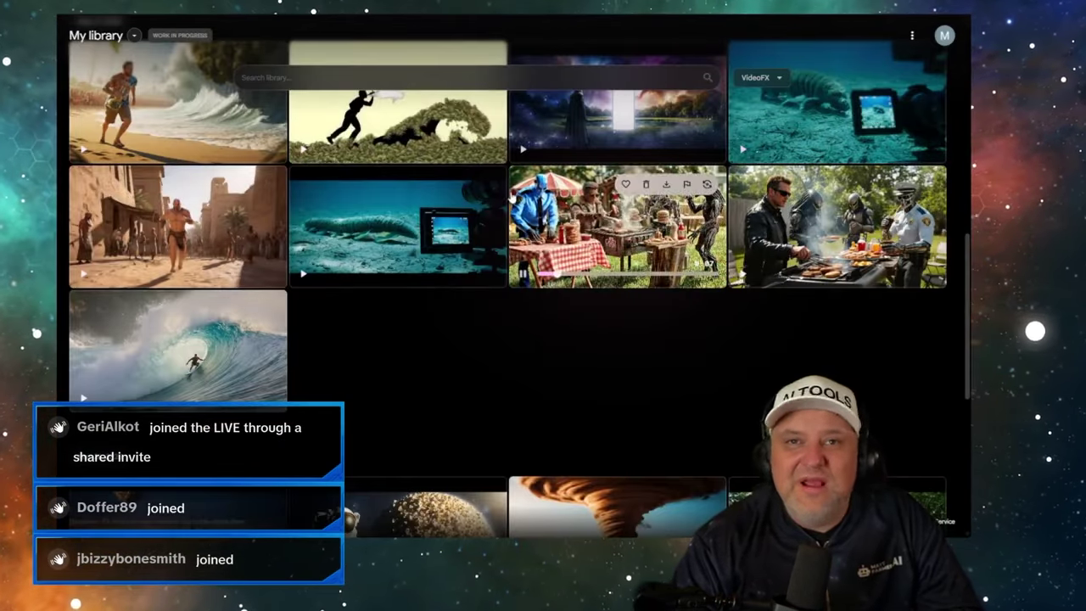
scroll(404, 247, down, 10)
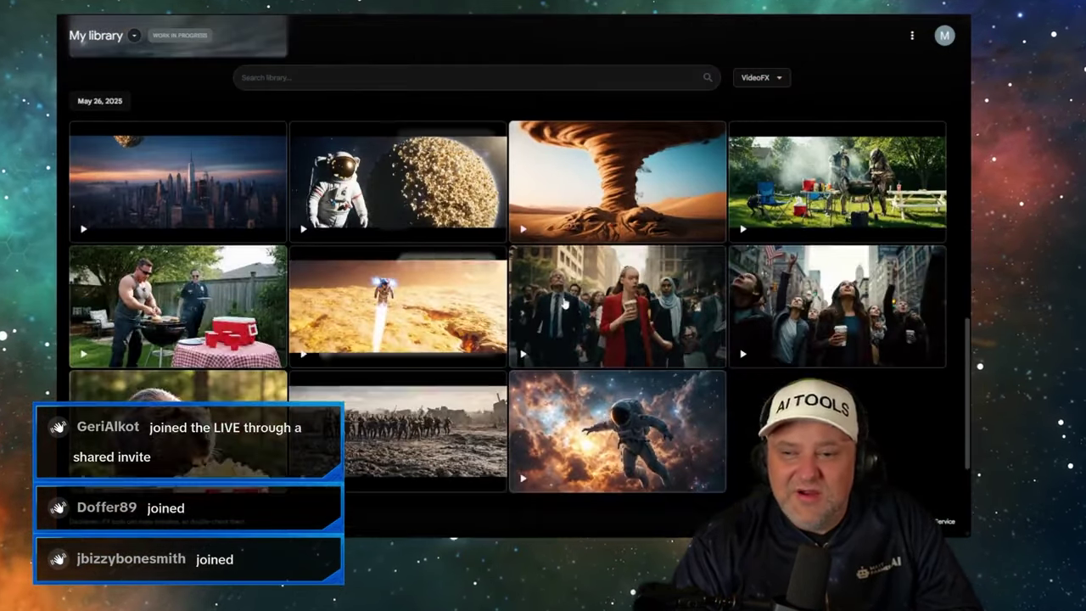
scroll(573, 302, down, 1)
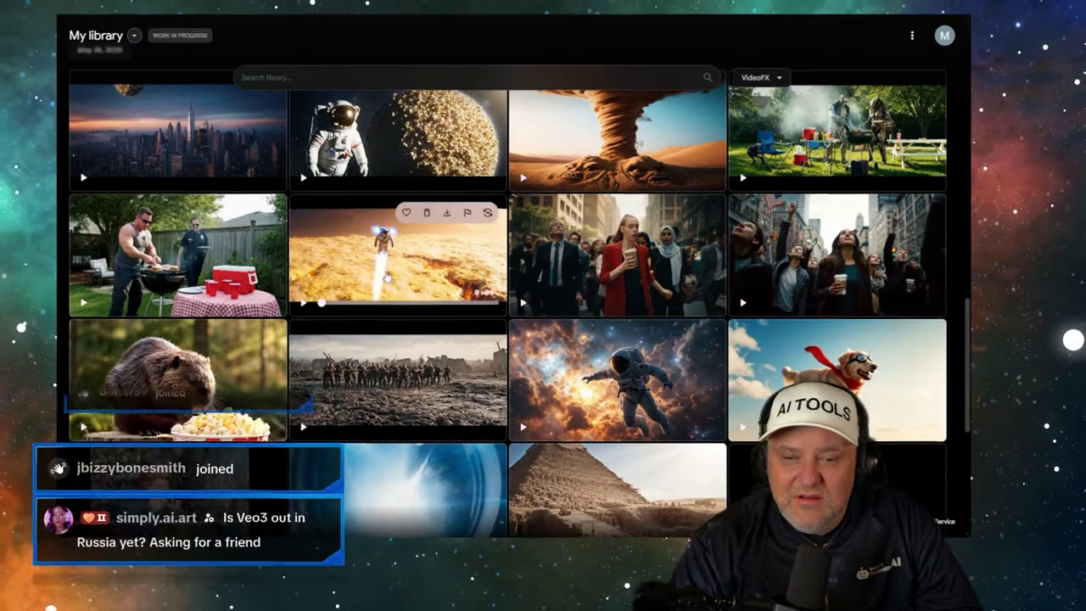
scroll(304, 252, down, 3)
click(167, 229)
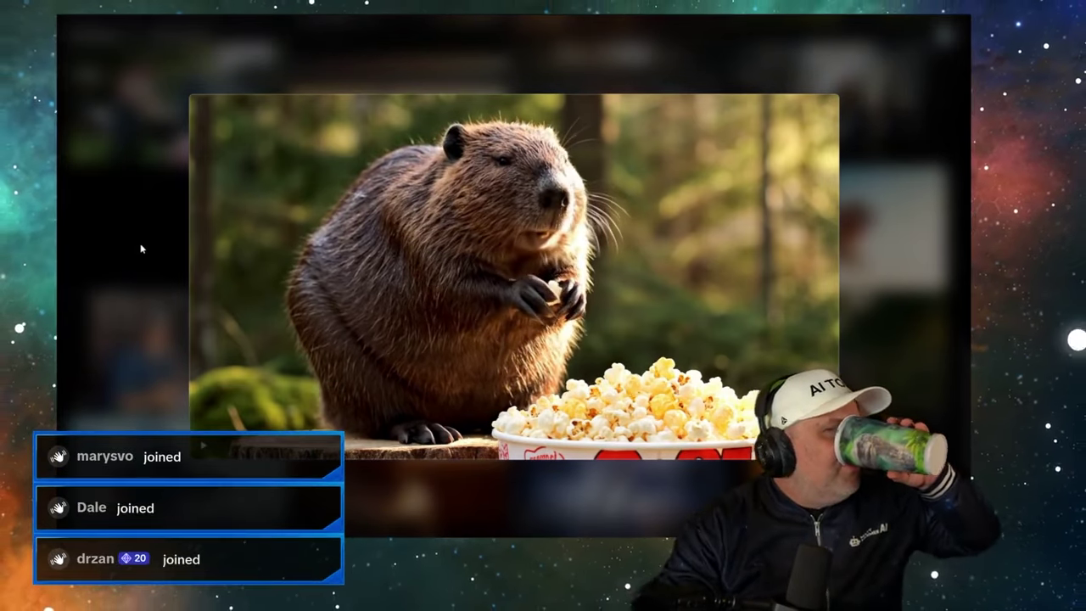
click(141, 249)
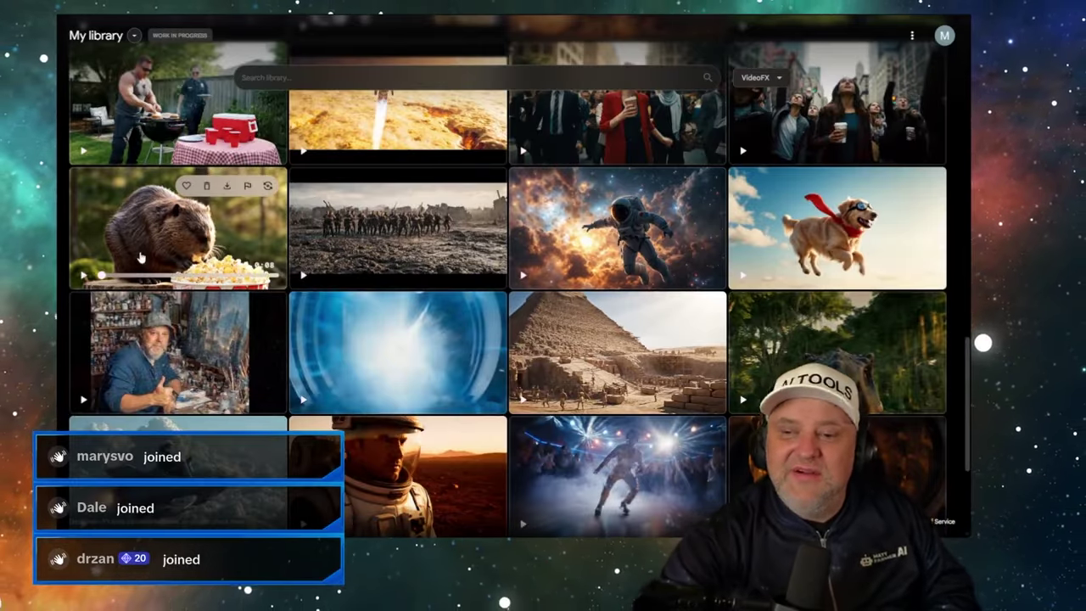
scroll(341, 247, down, 2)
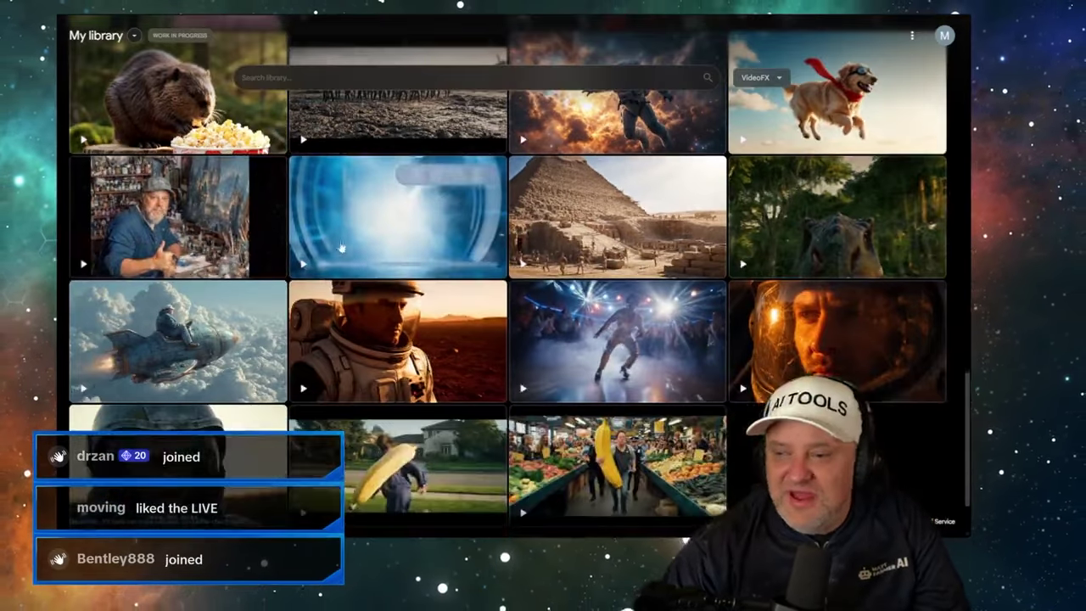
scroll(340, 247, down, 2)
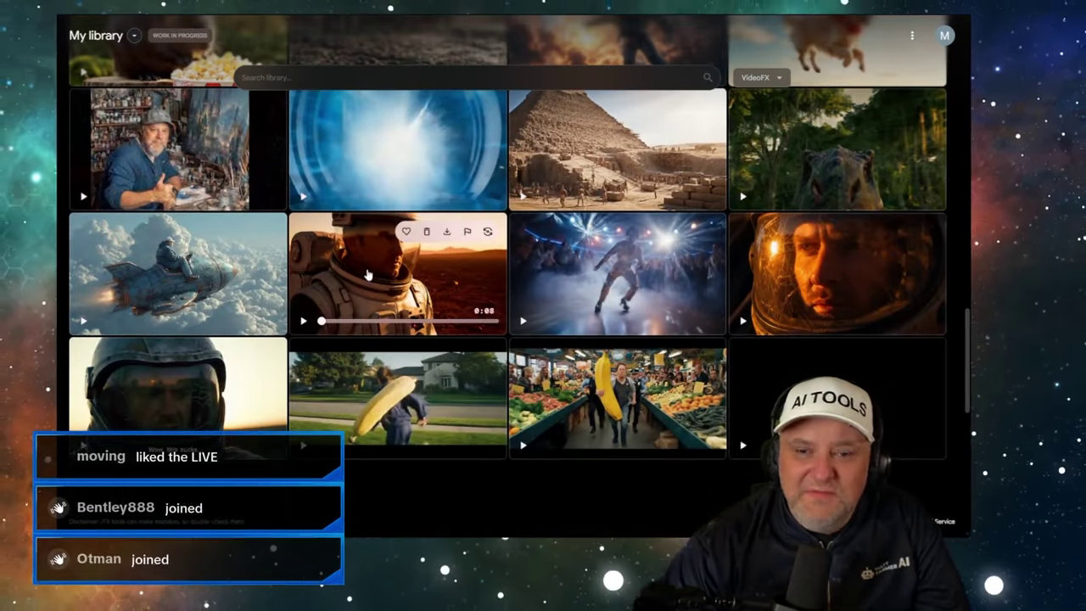
click(367, 274)
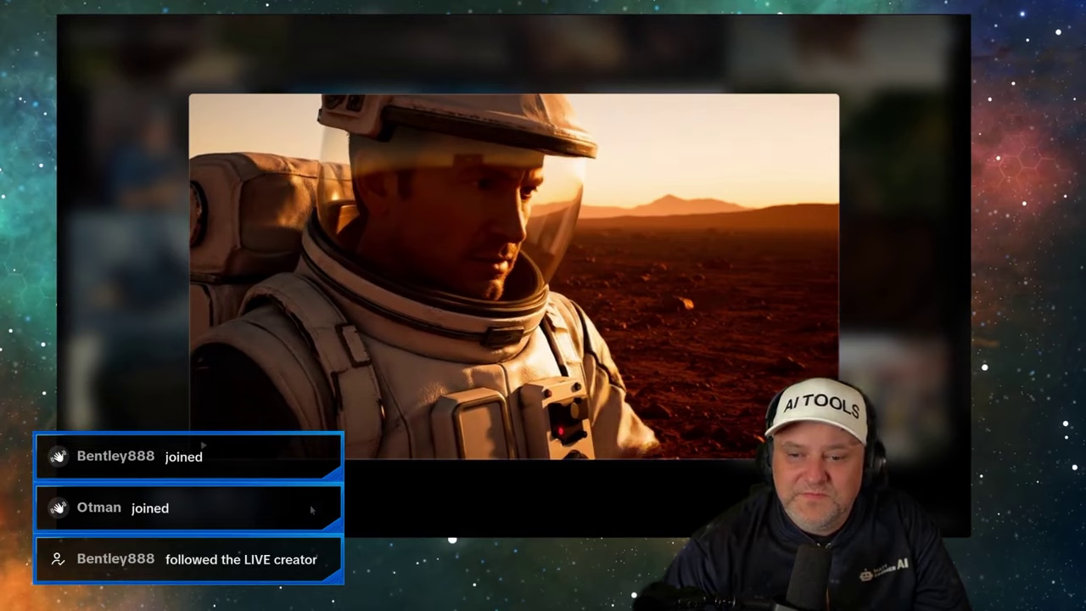
key(Escape)
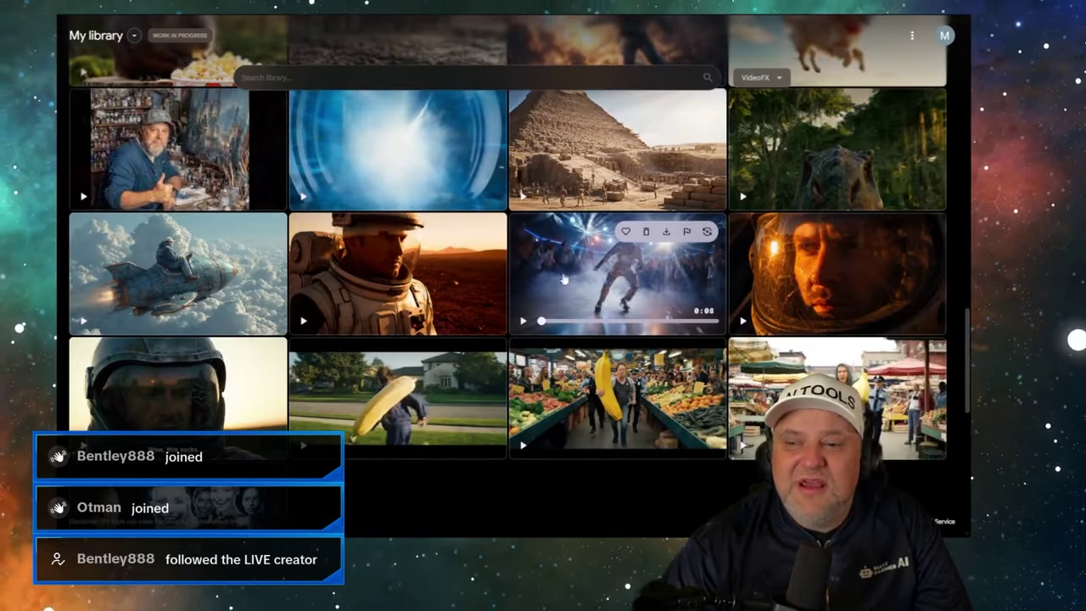
scroll(535, 289, down, 2)
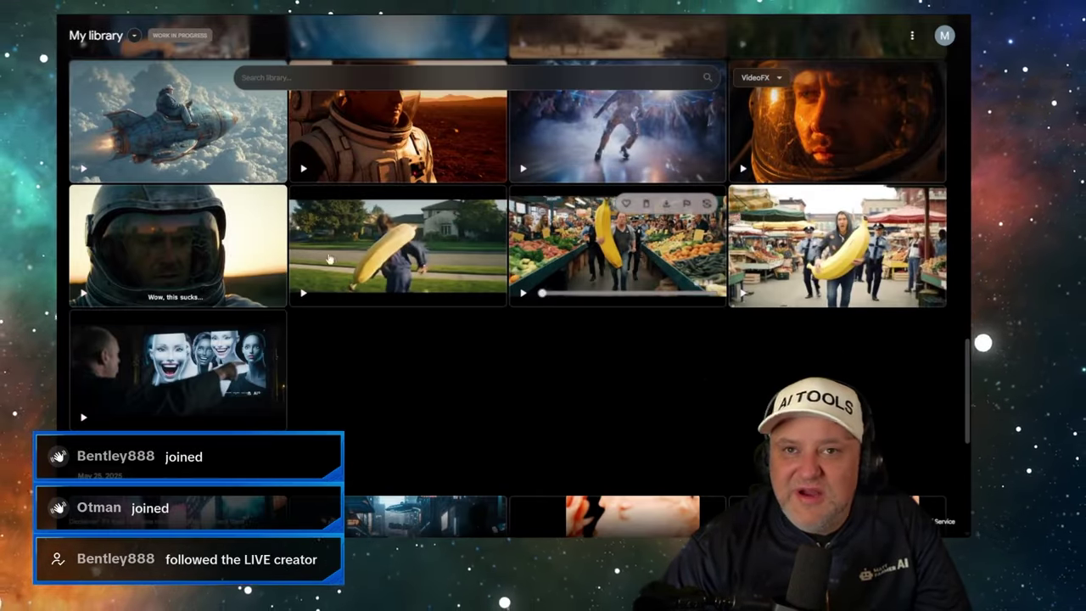
scroll(202, 280, down, 5)
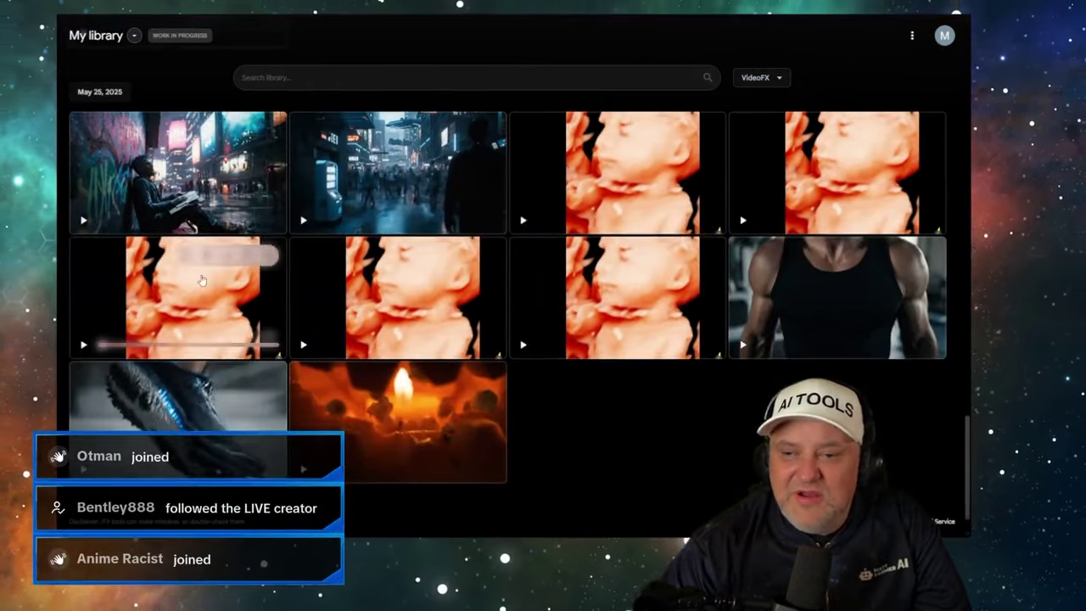
scroll(202, 280, down, 1)
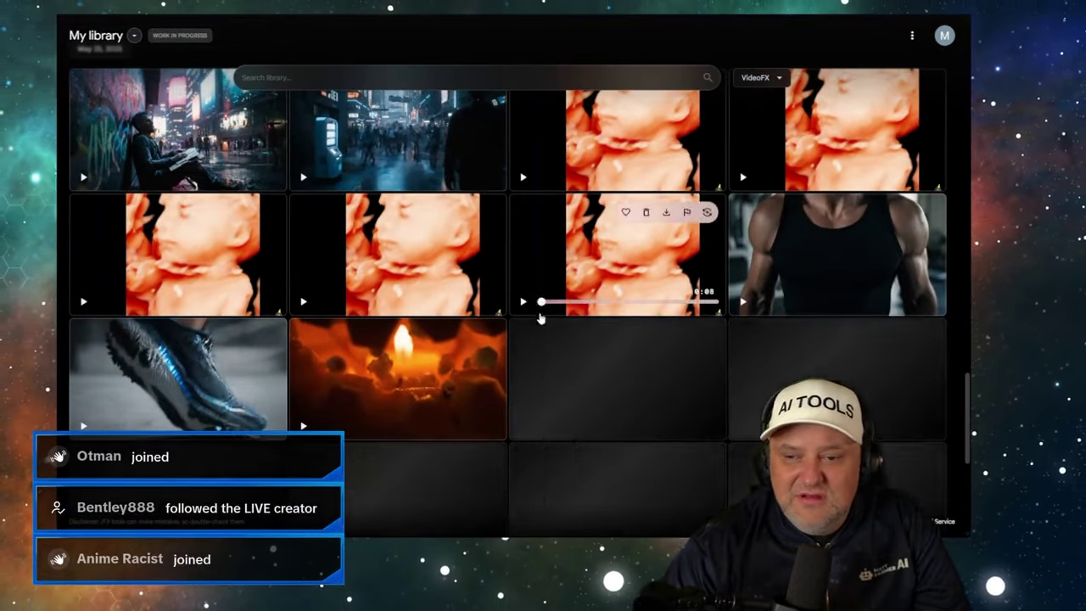
scroll(540, 318, down, 3)
scroll(589, 331, down, 2)
scroll(585, 327, down, 1)
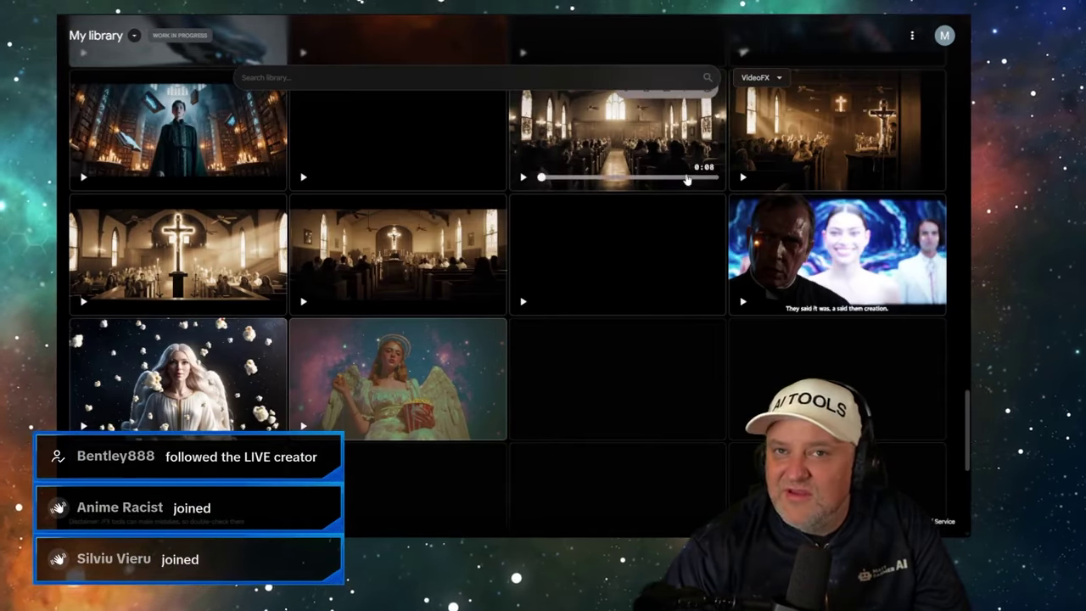
- Play the church crucifix and priest clips enlarged, closing each viewer
click(838, 128)
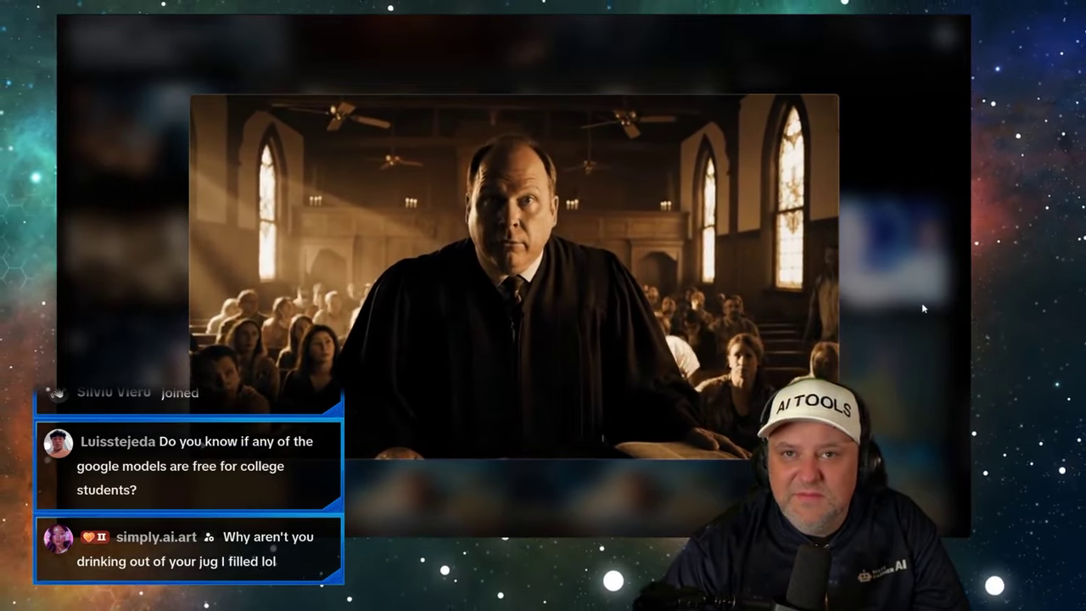
click(922, 303)
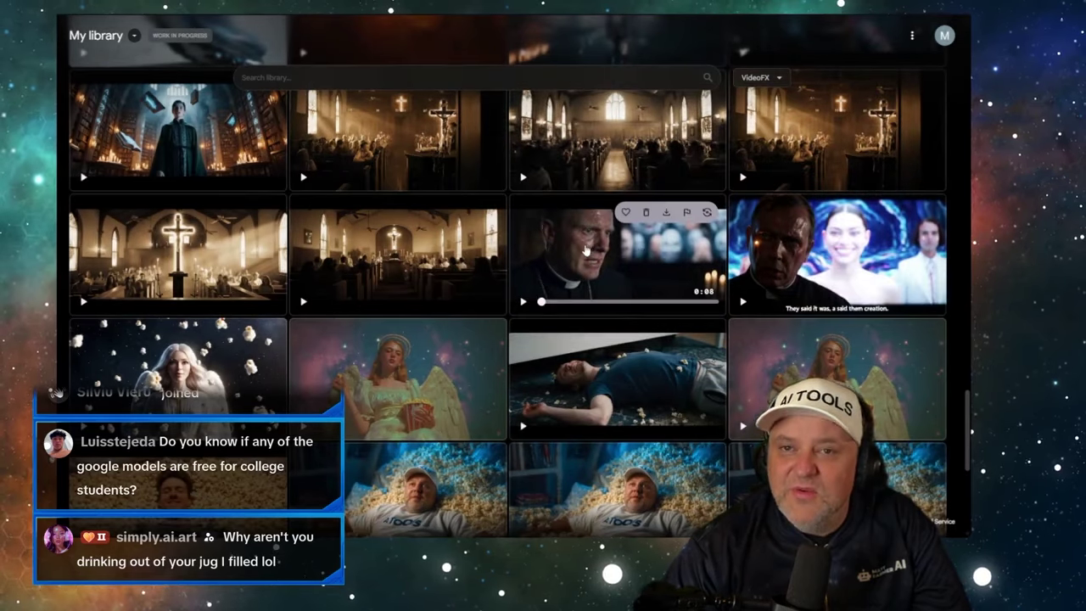
click(585, 250)
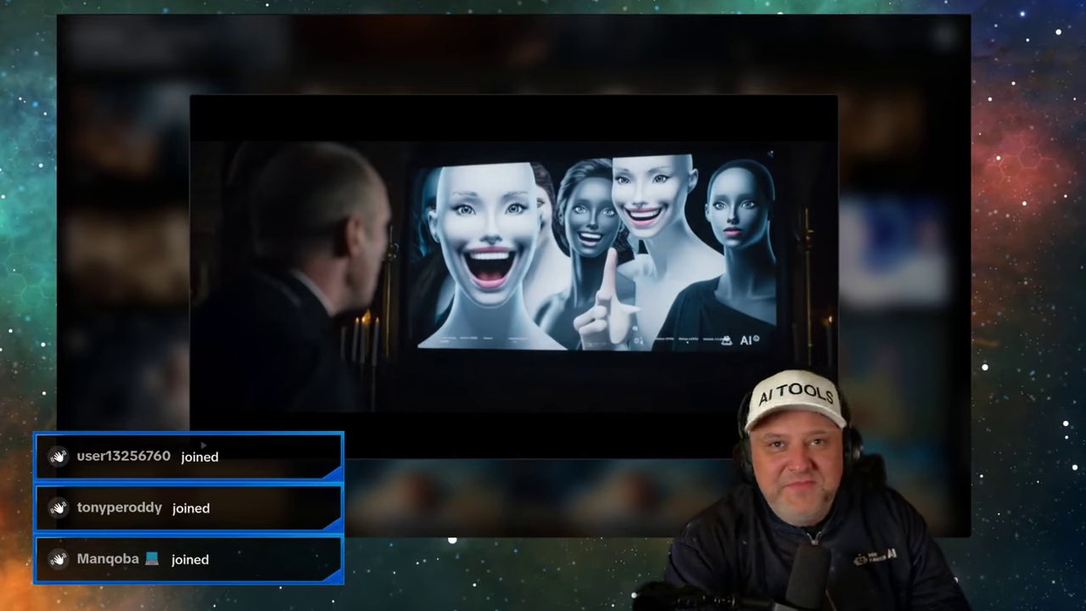
click(208, 59)
scroll(376, 158, down, 5)
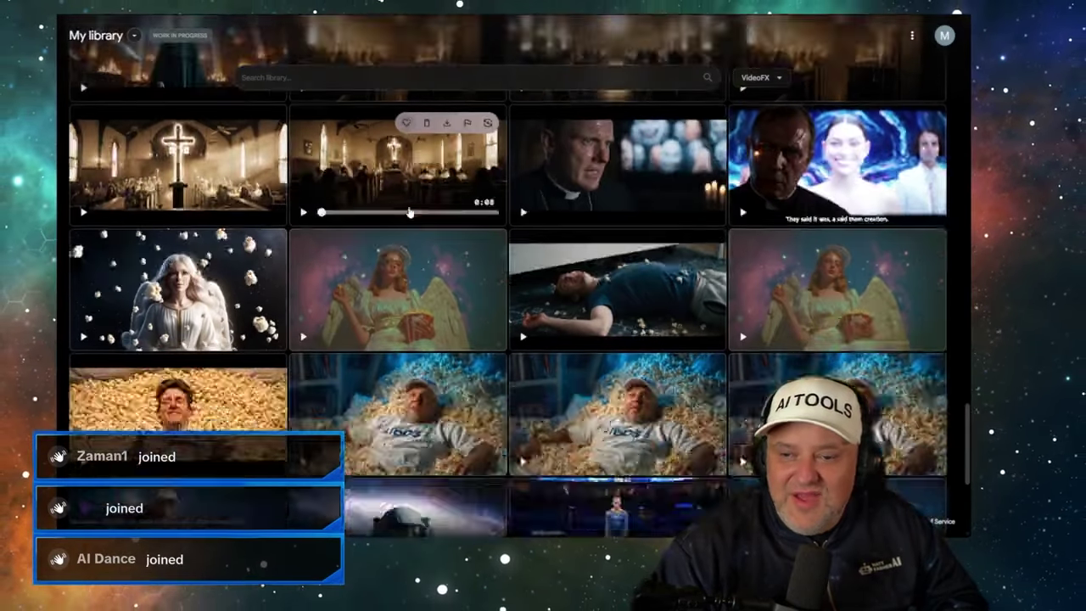
scroll(609, 202, down, 1)
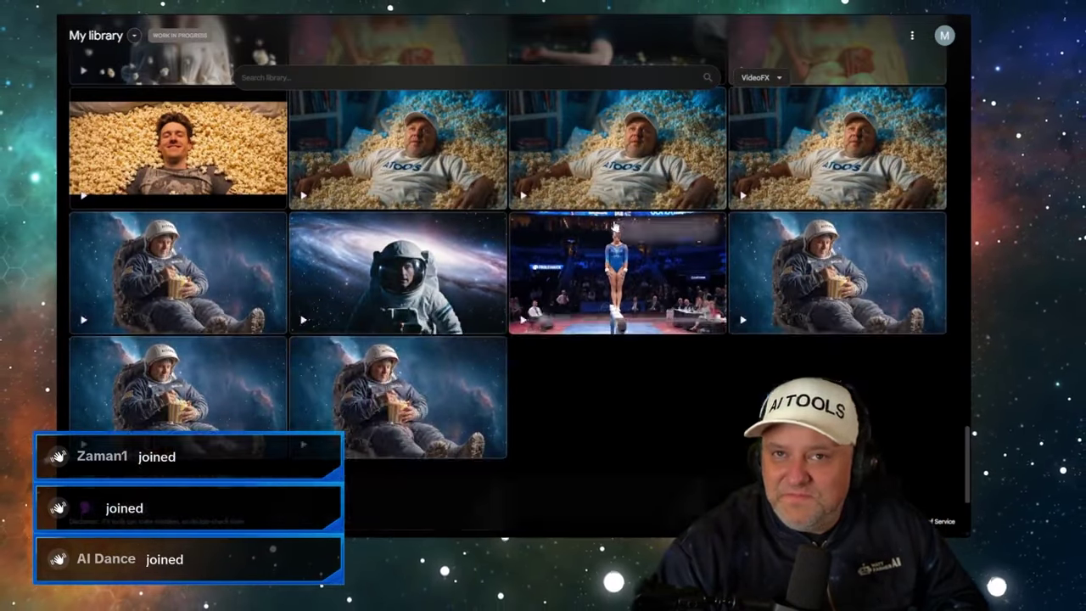
- Watch the popcorn and gymnast balance-beam clips, then reopen the gymnast clip
click(580, 150)
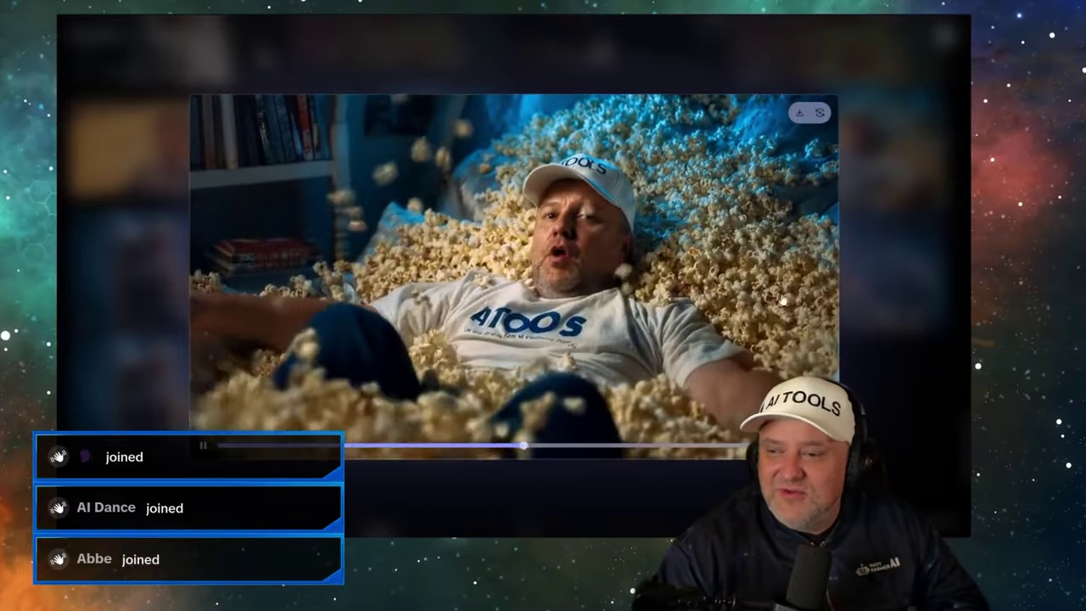
click(892, 258)
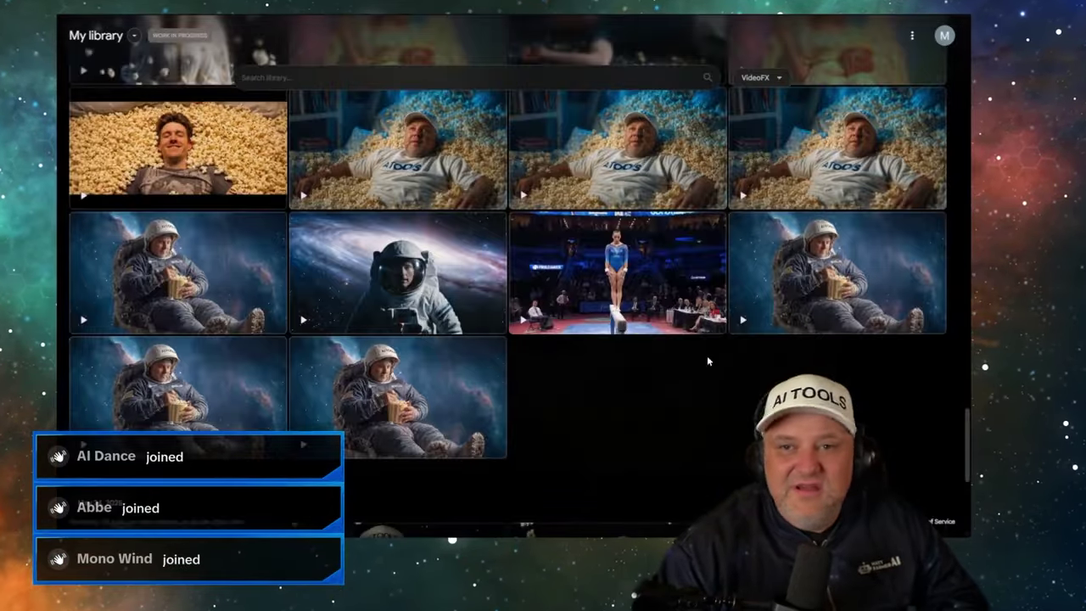
click(582, 270)
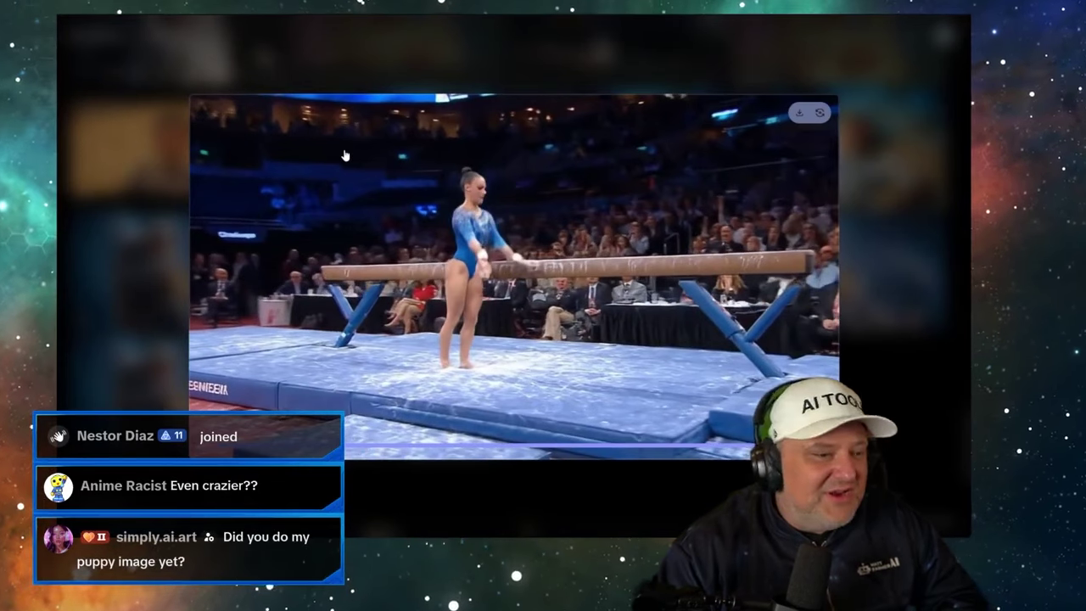
click(863, 289)
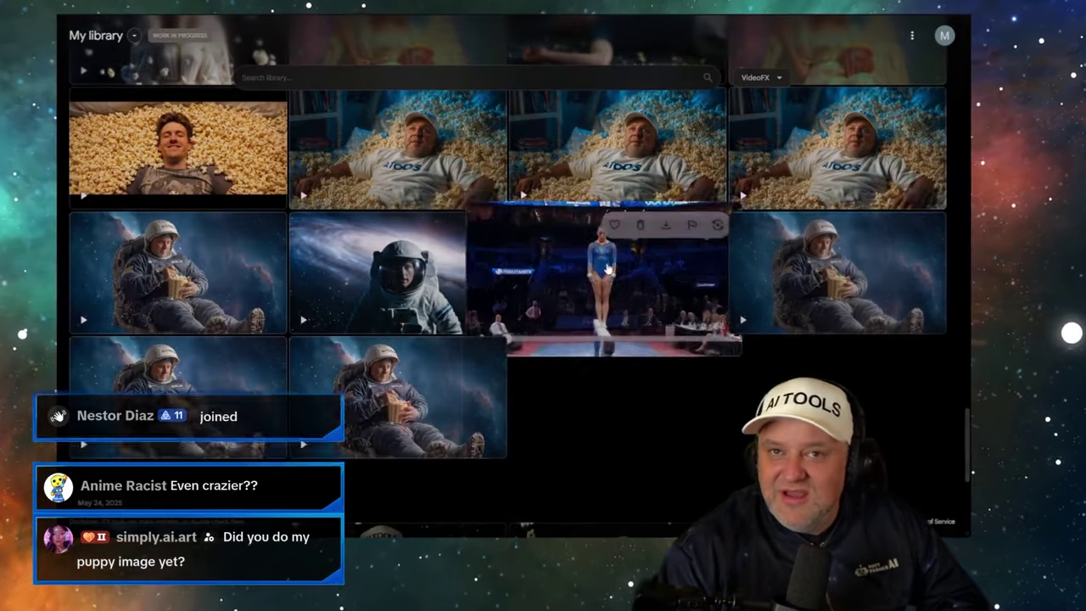
click(608, 268)
- Generate the balance-beam prompt as Kling 2.1 text-to-video, minus the crowd-and-announcers sentence
click(819, 119)
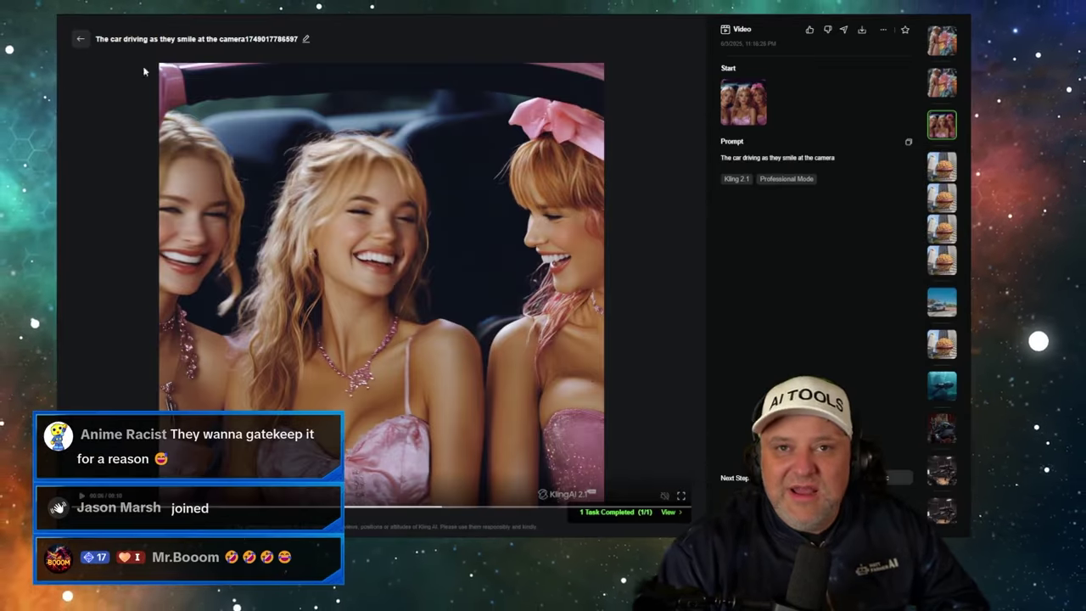
click(79, 39)
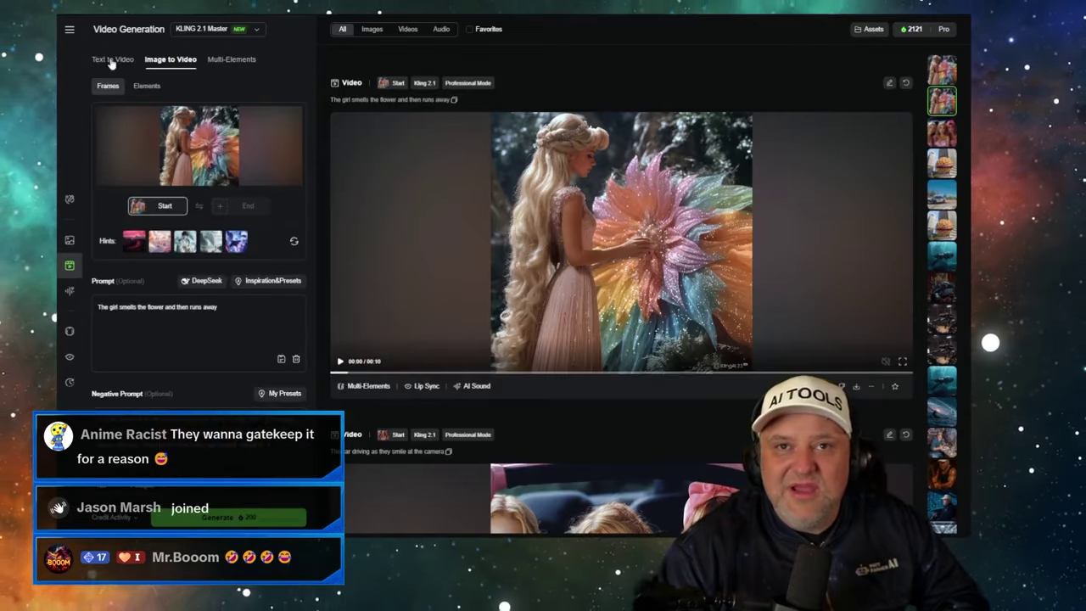
click(111, 61)
triple_click(169, 122)
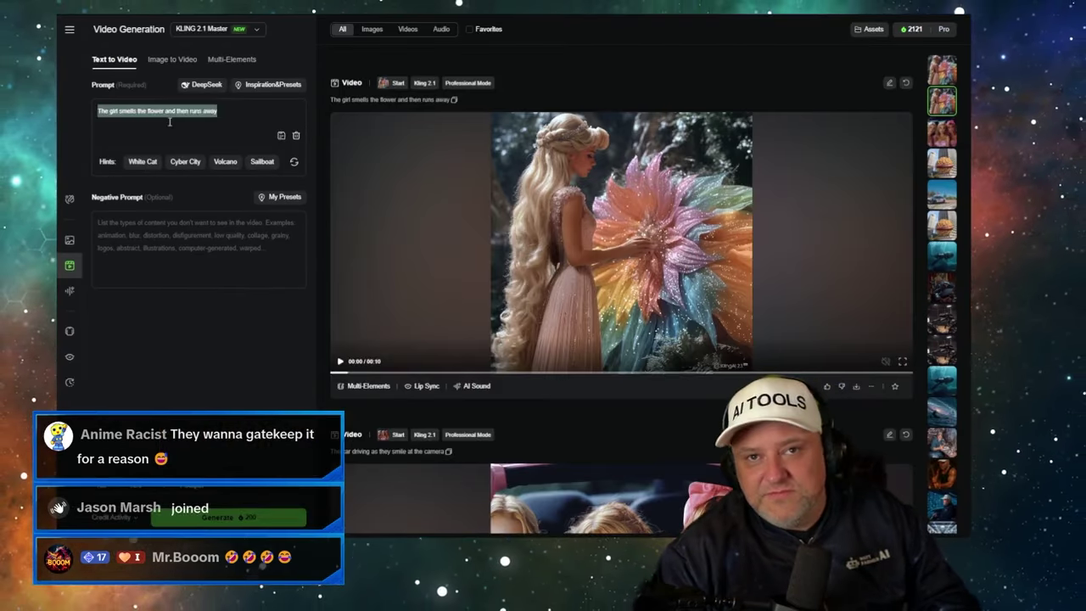
text(A woman doing an Olympic gymnastics balance beam routine. Doing a flip in the air and landing back on the balance beam. The crowd cheers and the announcers commentate what's happening)
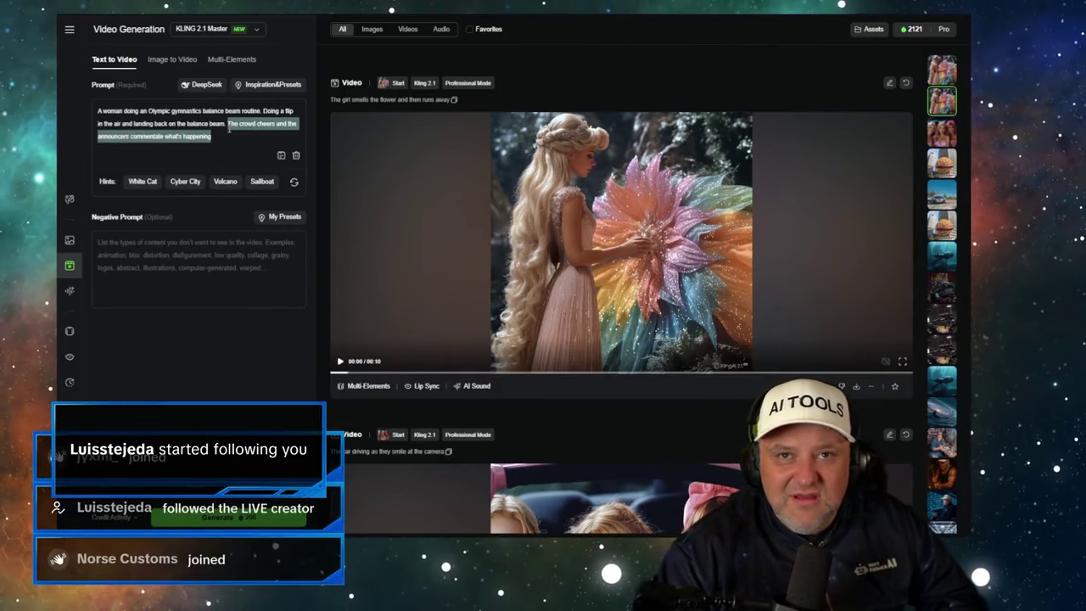
key(BackSpace)
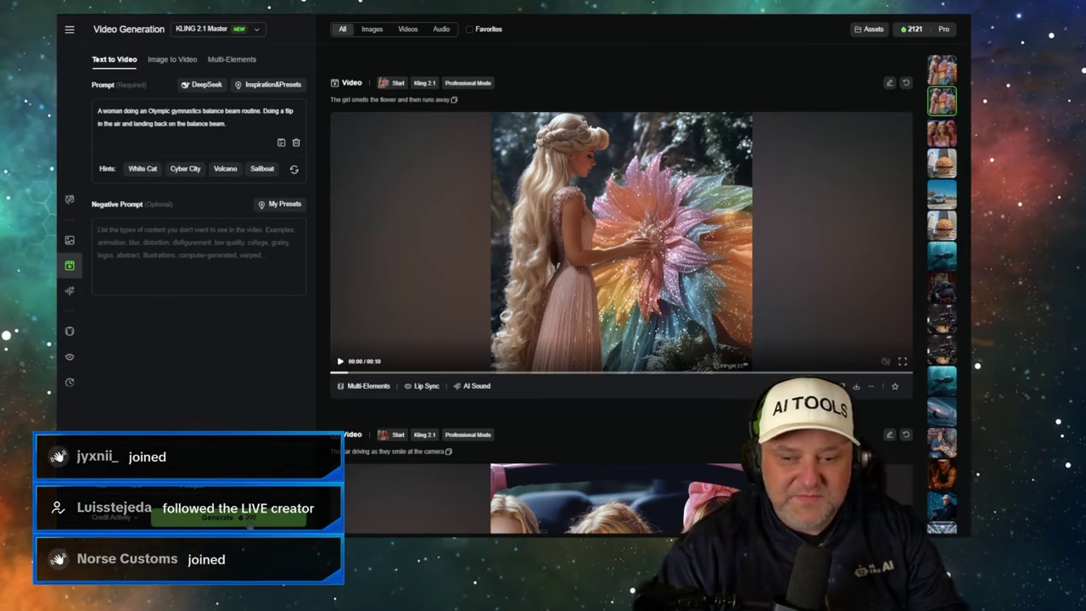
click(249, 521)
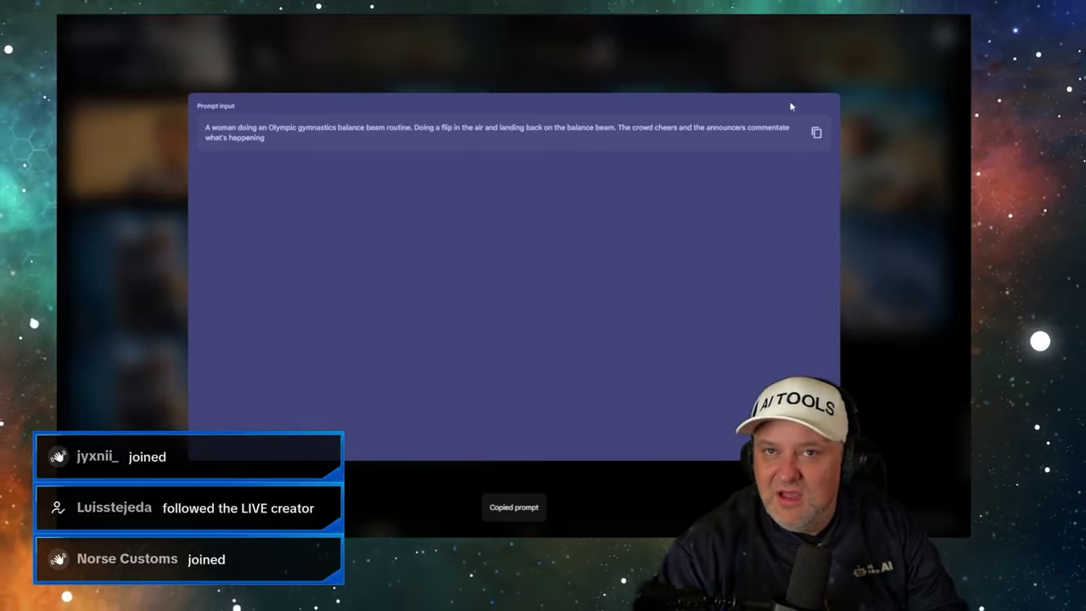
click(596, 79)
scroll(595, 79, up, 20)
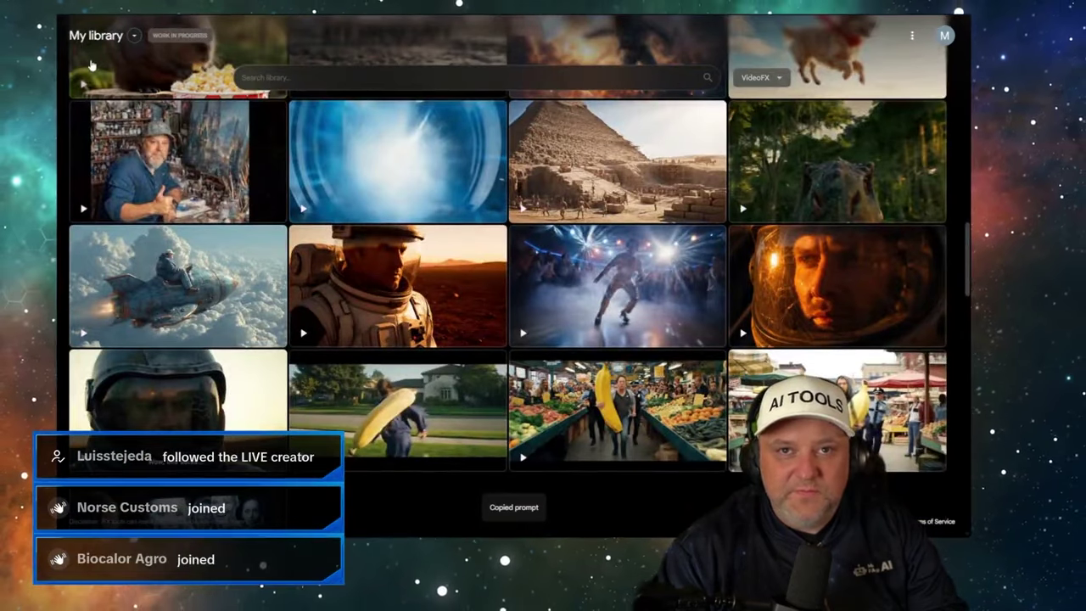
- Create a new Flow project in Frames to Video mode and choose its first-frame image
click(133, 37)
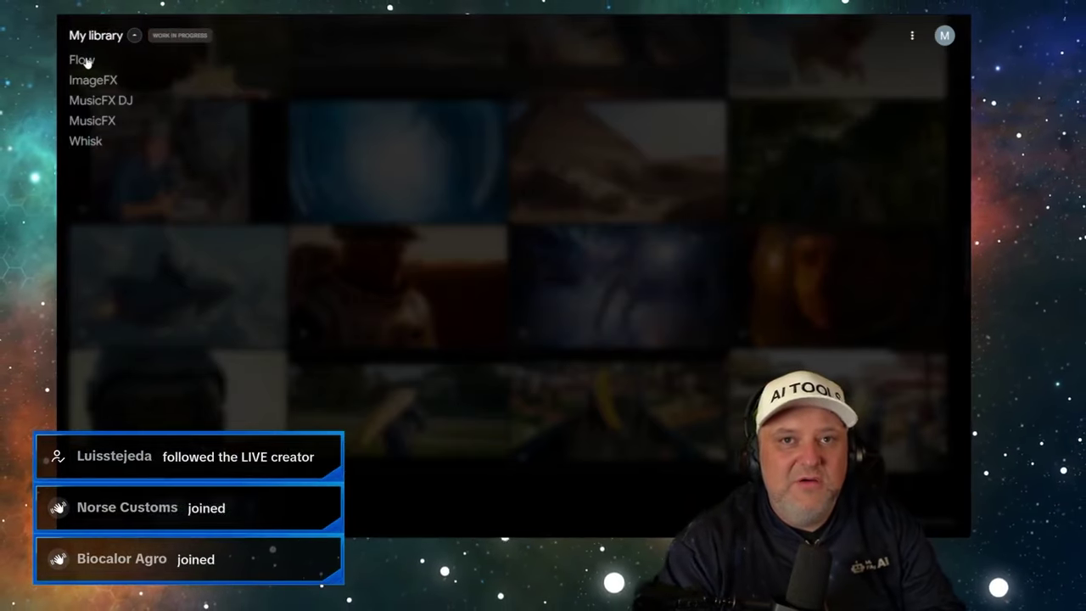
click(85, 61)
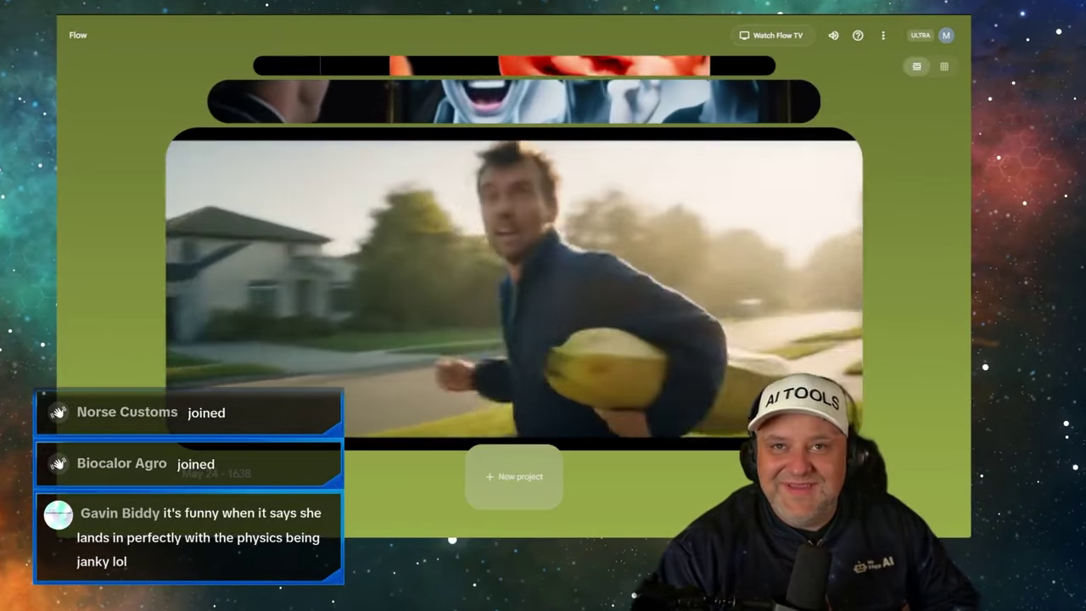
click(489, 494)
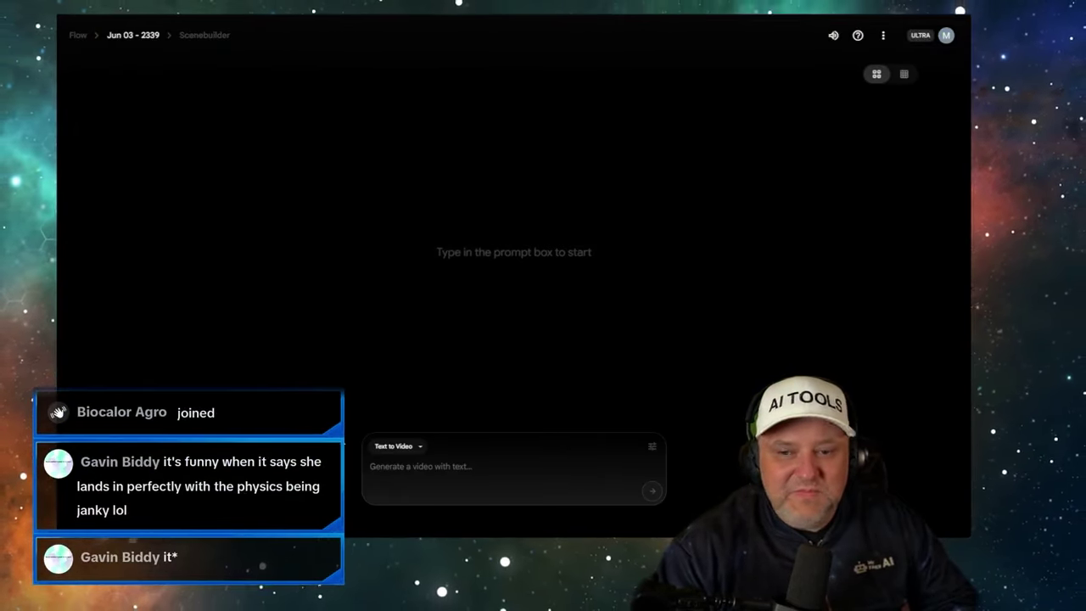
click(410, 447)
click(406, 393)
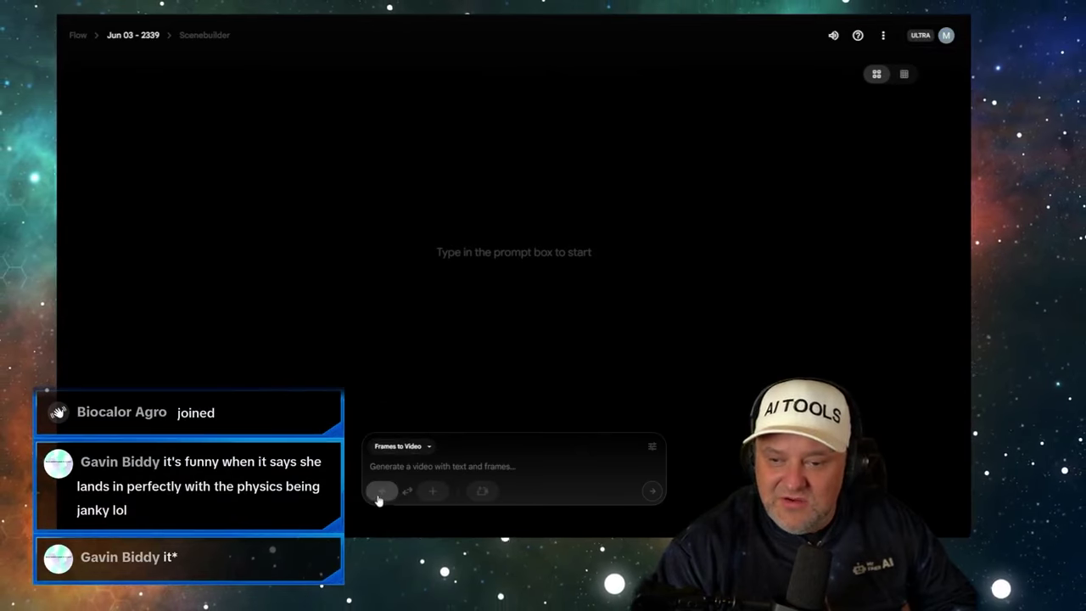
click(381, 492)
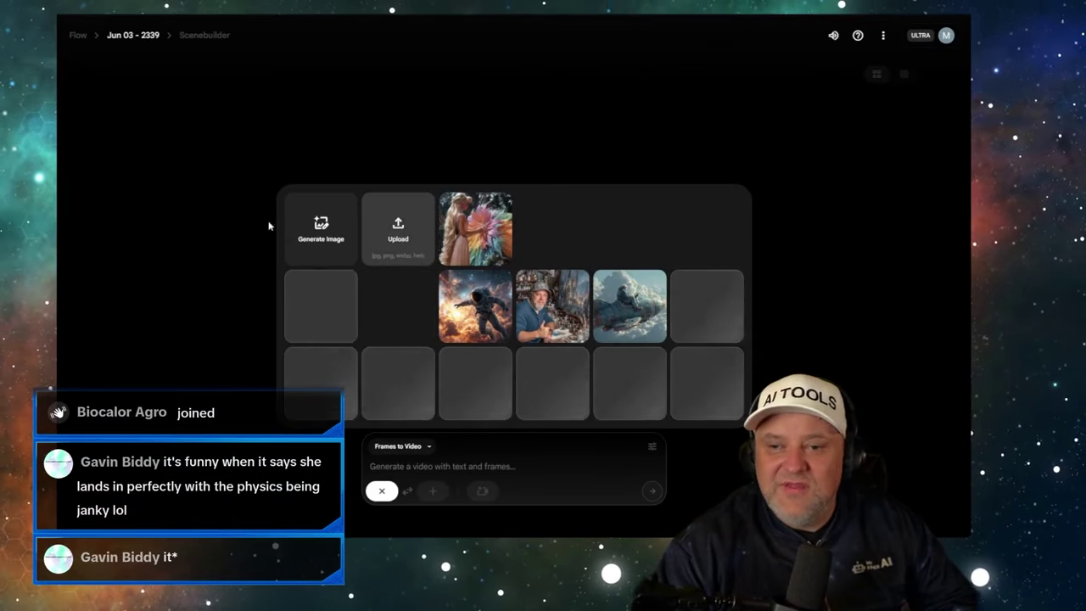
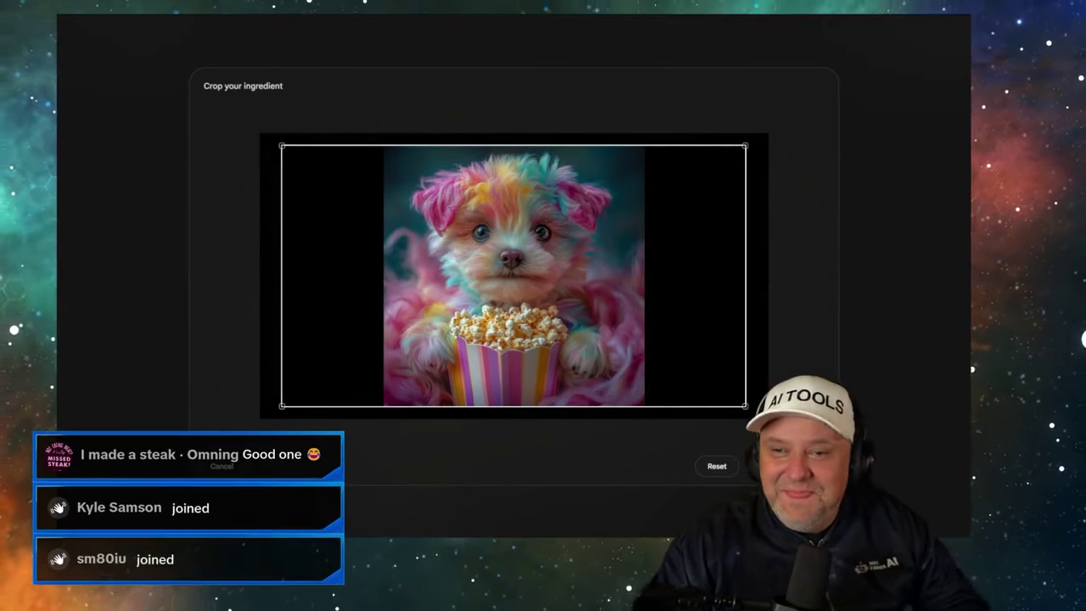
- Generate a Veo 2 - Fast video from the cropped puppy image with the prompt 'A dog eating popcorn'
click(785, 466)
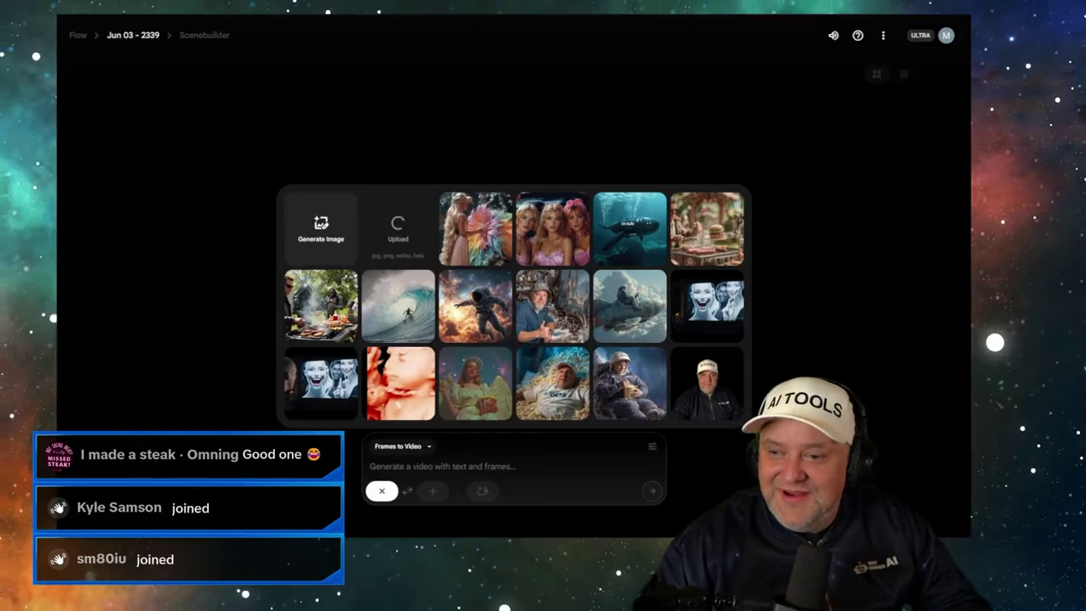
click(445, 465)
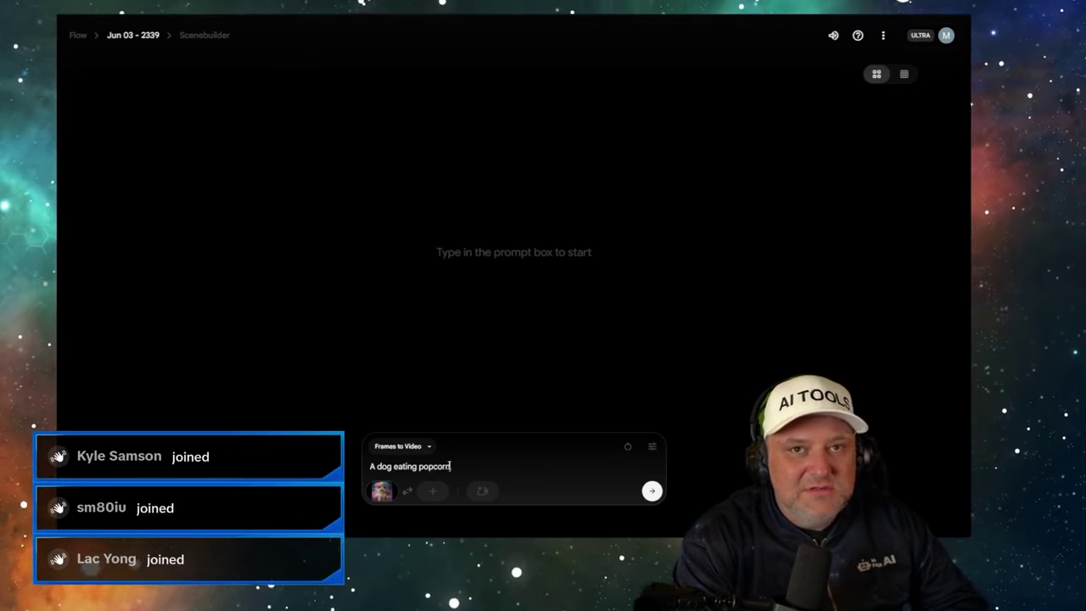
click(652, 492)
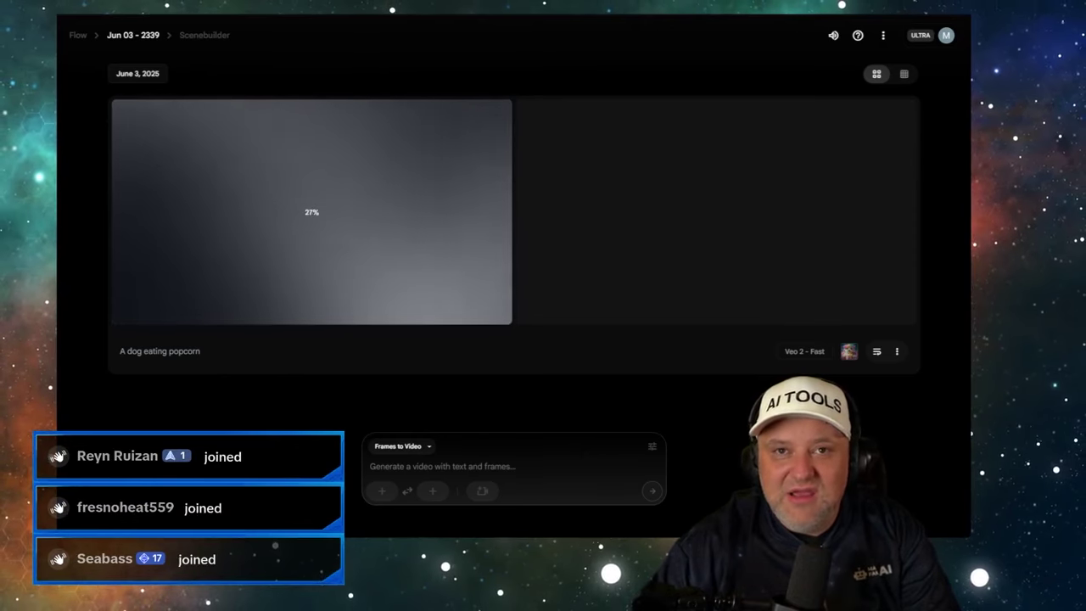
- On Kling, choose the KLING 2.1 model and replace the start frame with the puppy image
key(ctrl+Tab)
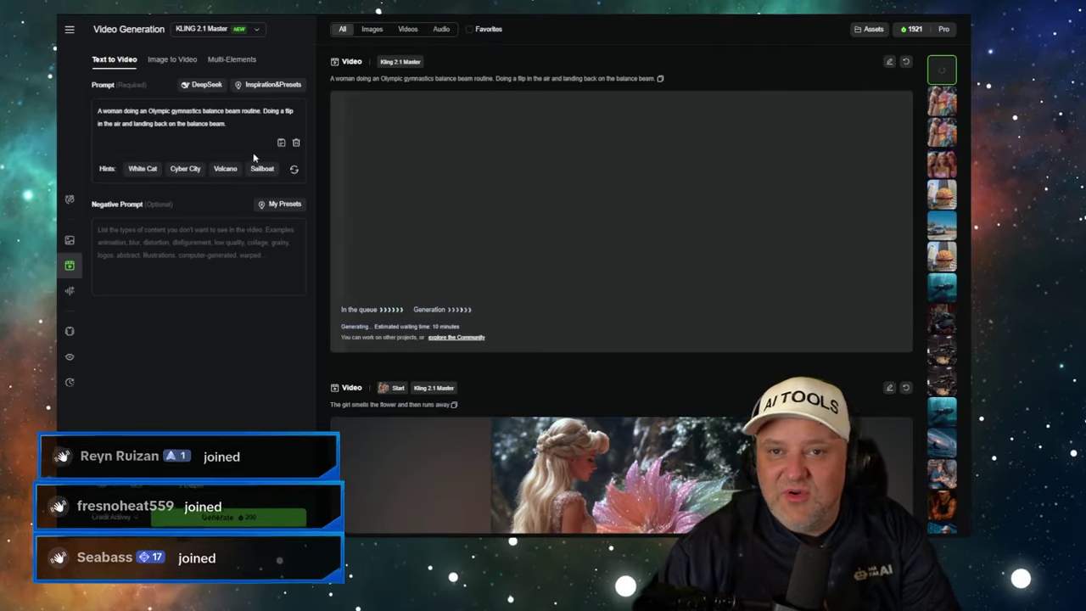
click(218, 29)
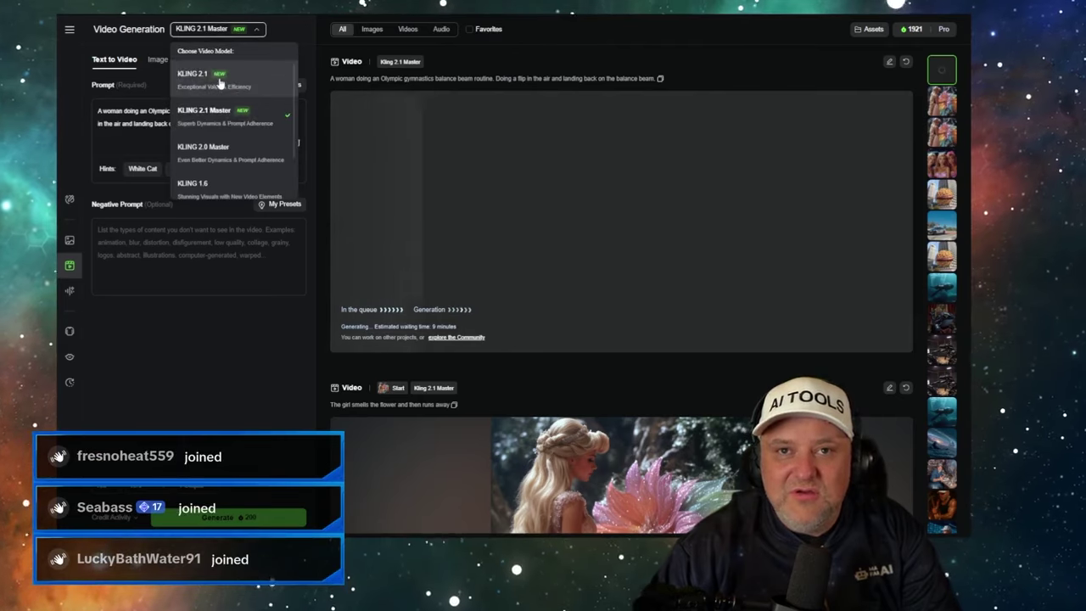
click(217, 83)
click(206, 146)
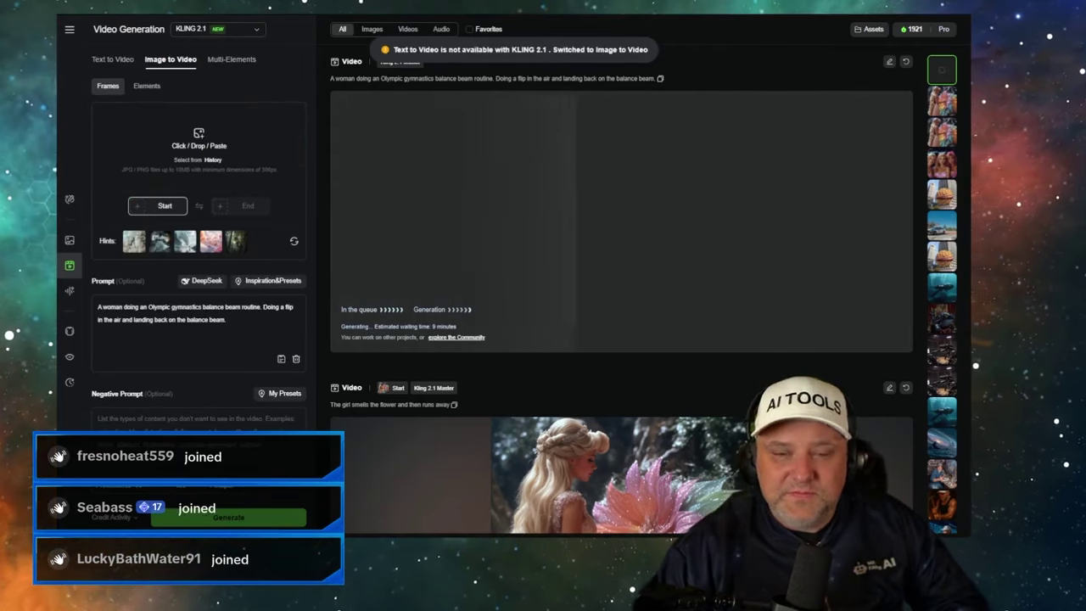
key(ctrl+v)
text(The crowd cheers and the announcers commentate what's happening)
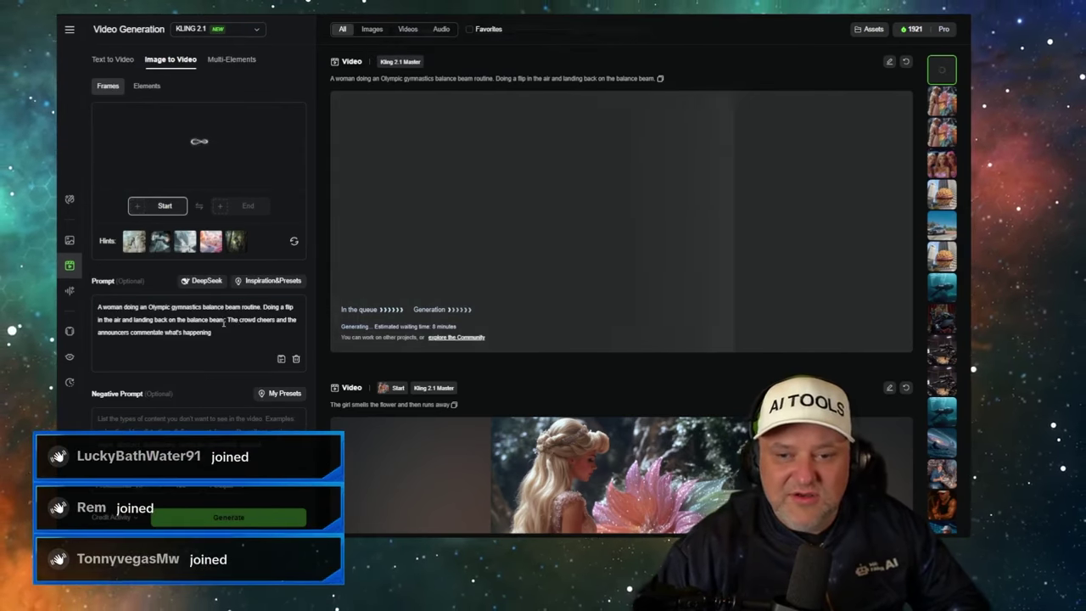
- Replace the prompt with 'A dog eating popcorn' and generate the video
drag(219, 319, 228, 333)
click(228, 333)
key(ctrl+a)
key(BackSpace)
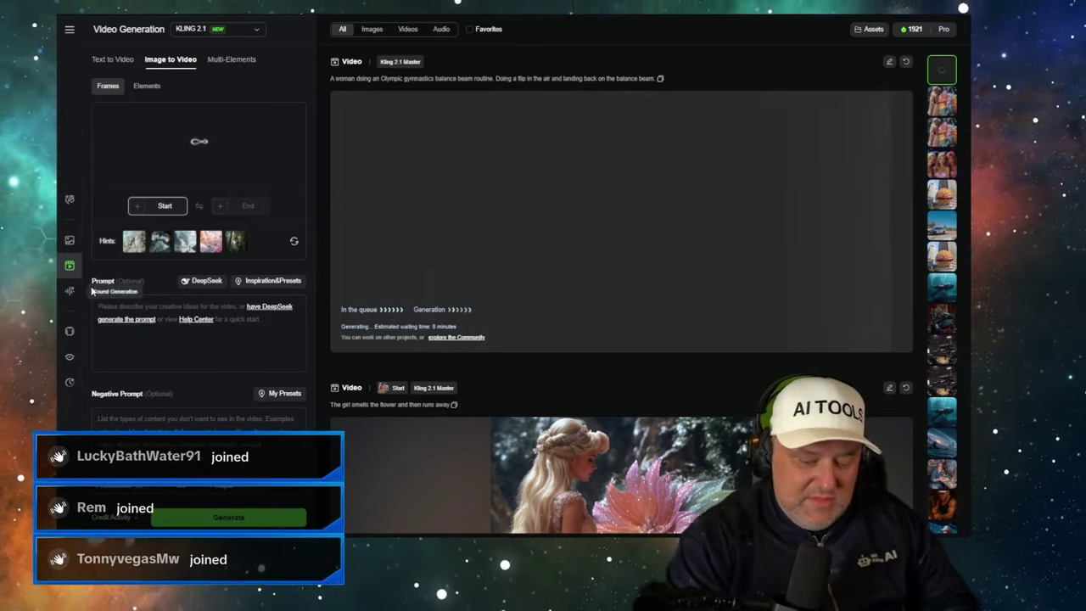
text(Addg eating popcorn)
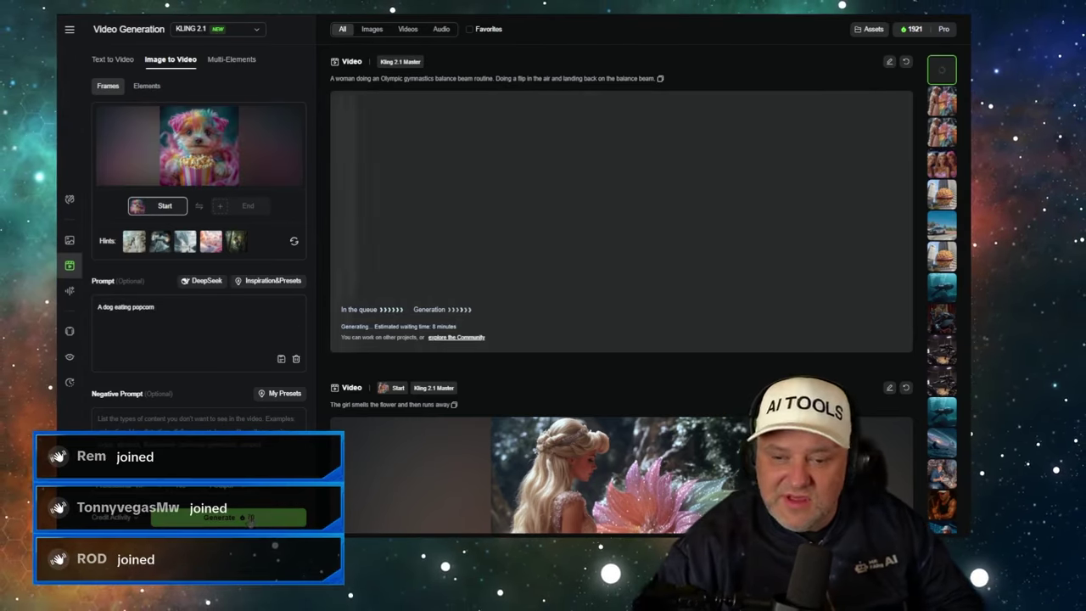
click(251, 521)
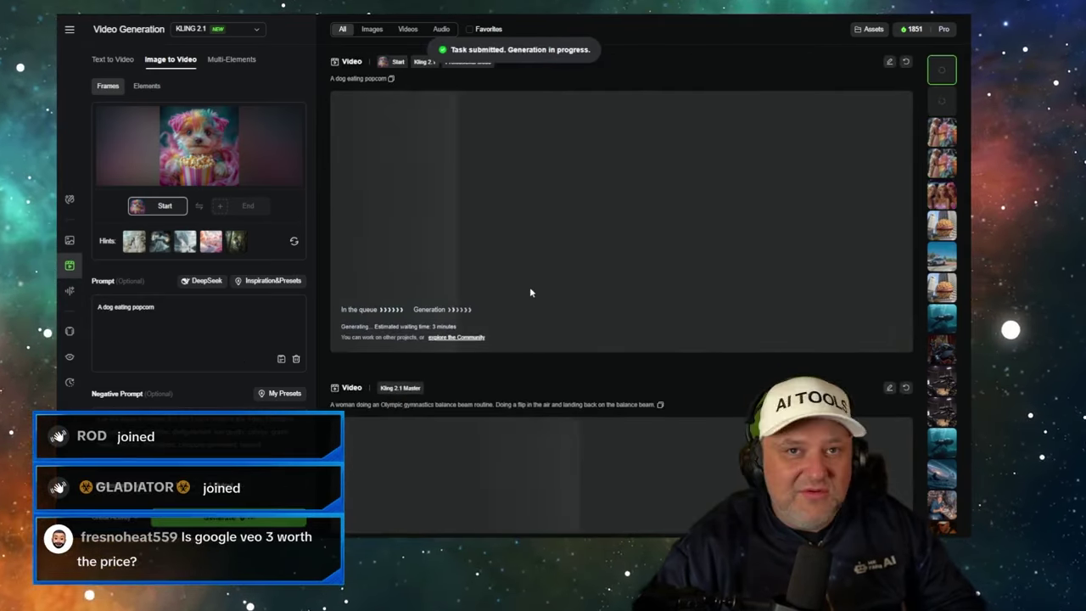
scroll(530, 292, down, 1)
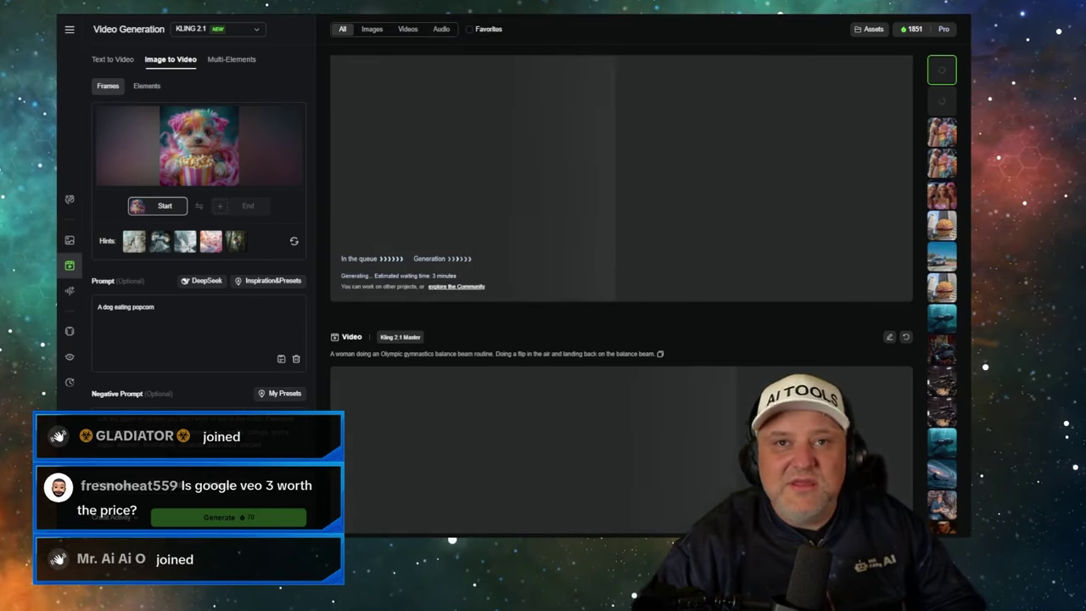
- Go back to the Google Flow tab showing the finished popcorn puppy clip
key(ctrl+Tab)
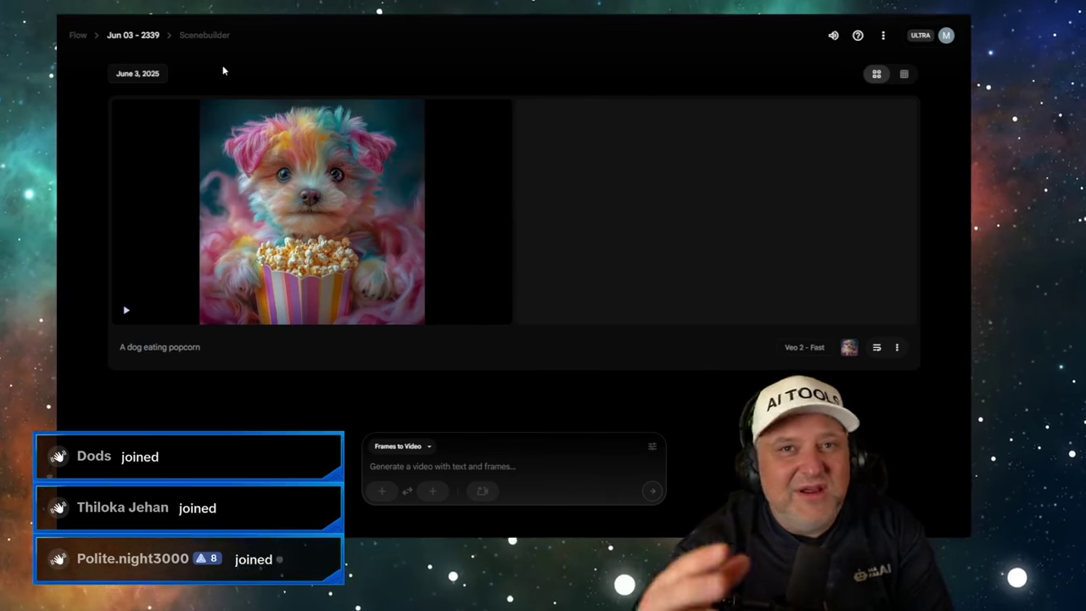
- Preview the finished Veo 2 - Fast popcorn puppy clip, then return to Kling AI
mouse_move(203, 133)
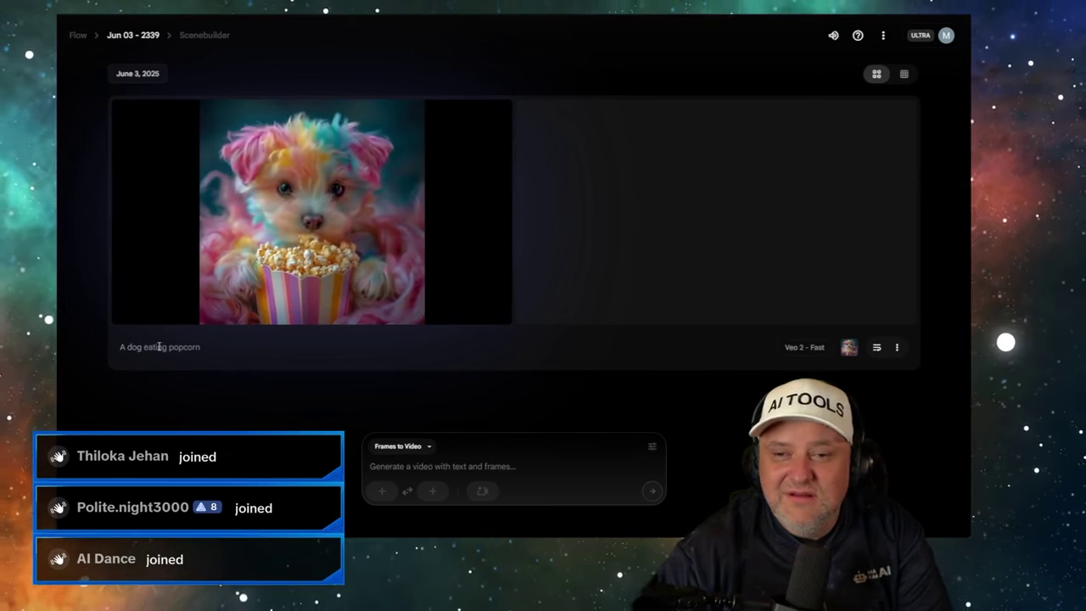
mouse_move(326, 257)
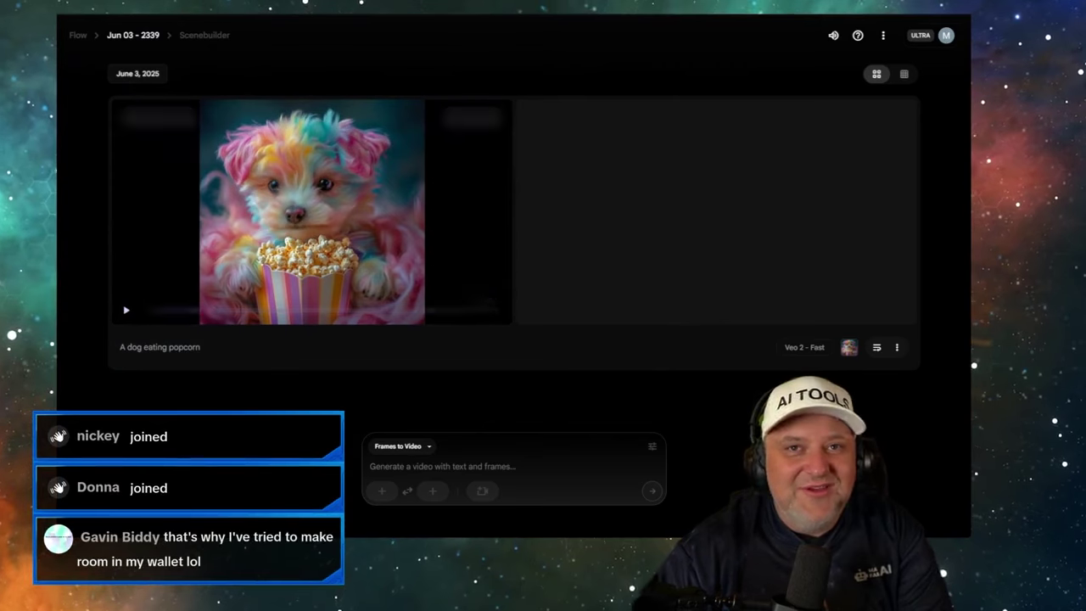
key(ctrl+Tab)
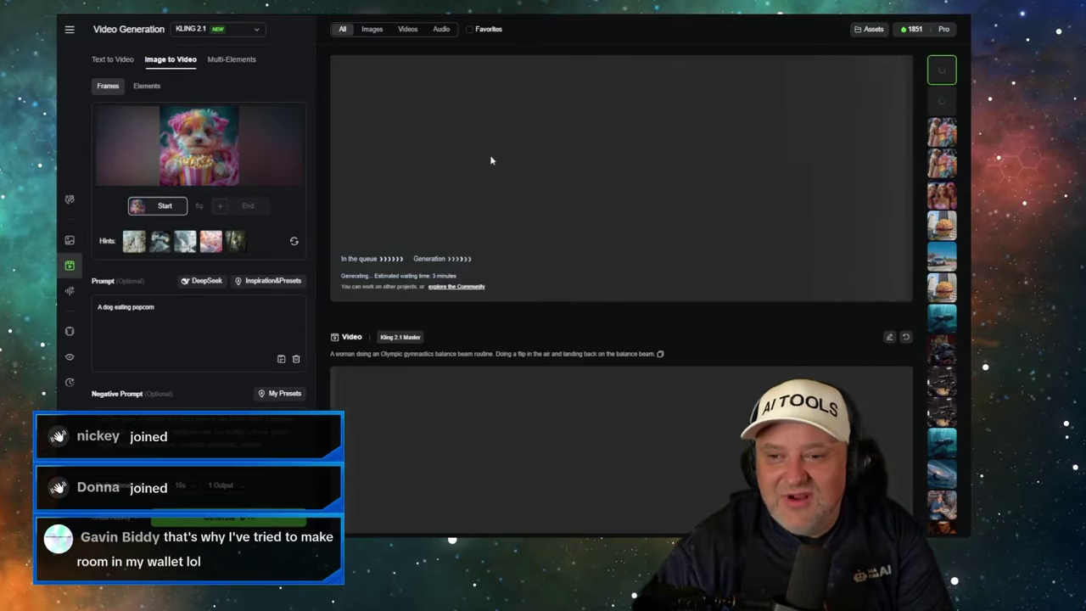
- Pause the Kling 2.1 Master flower girl clip and replay it from the beginning
scroll(490, 161, down, 6)
scroll(481, 171, up, 3)
scroll(475, 176, down, 8)
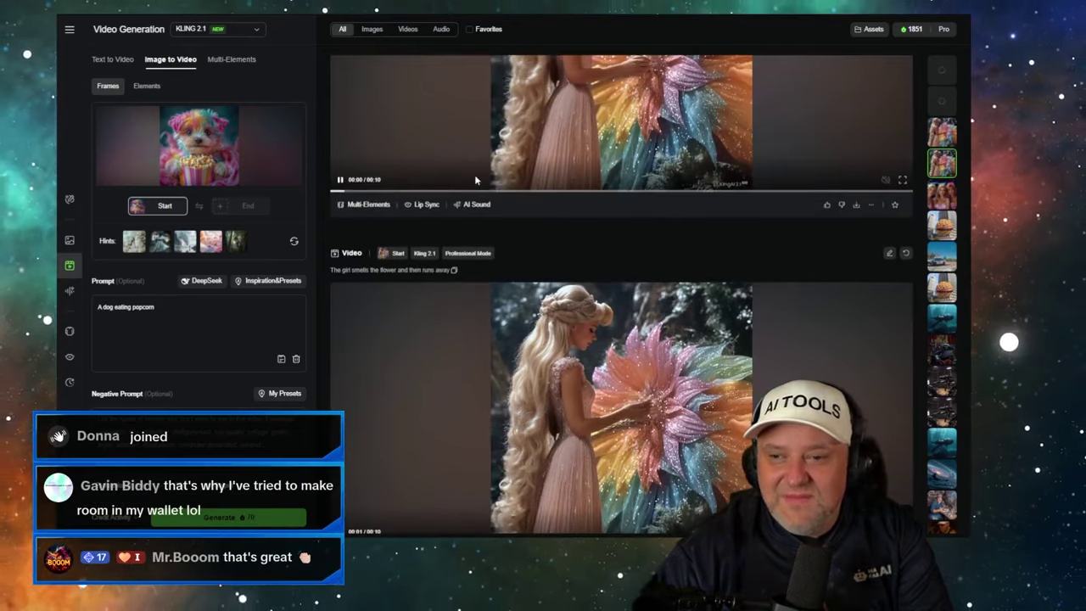
scroll(476, 180, up, 3)
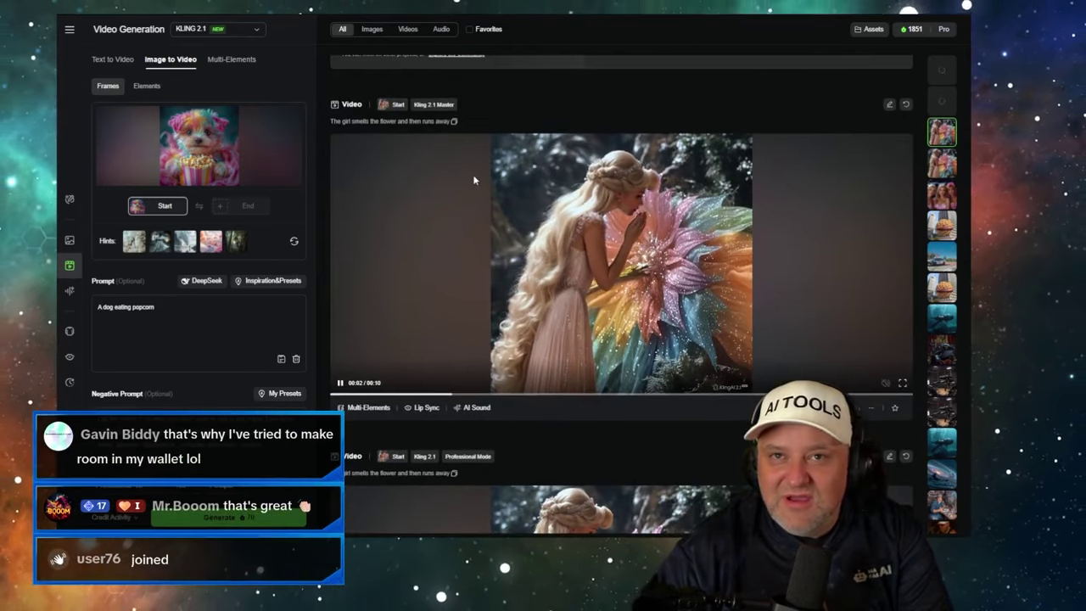
click(339, 382)
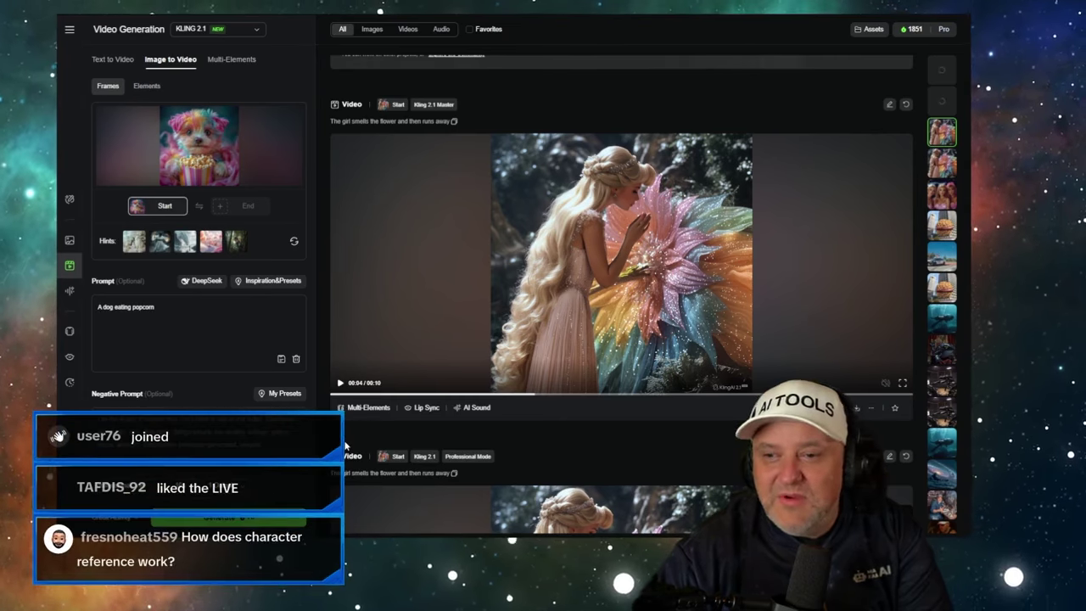
scroll(601, 290, down, 3)
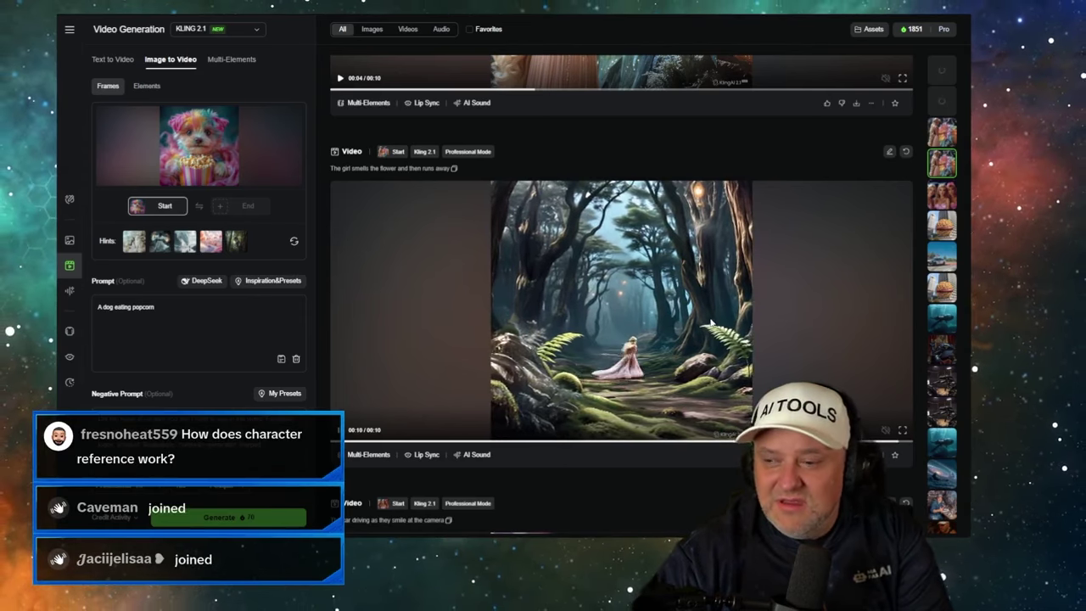
scroll(401, 280, up, 3)
scroll(402, 279, up, 2)
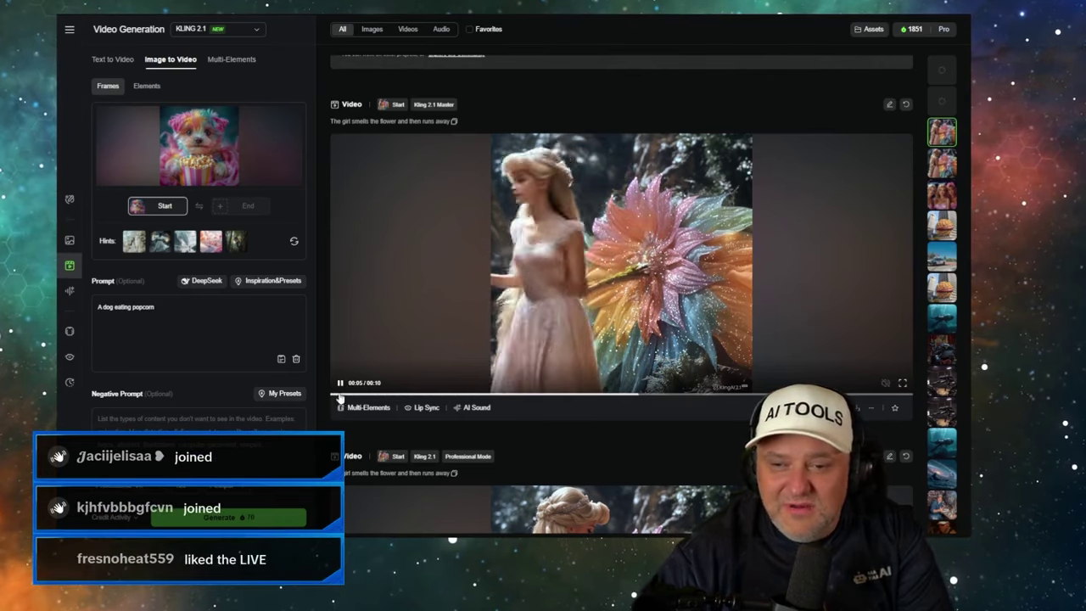
click(333, 395)
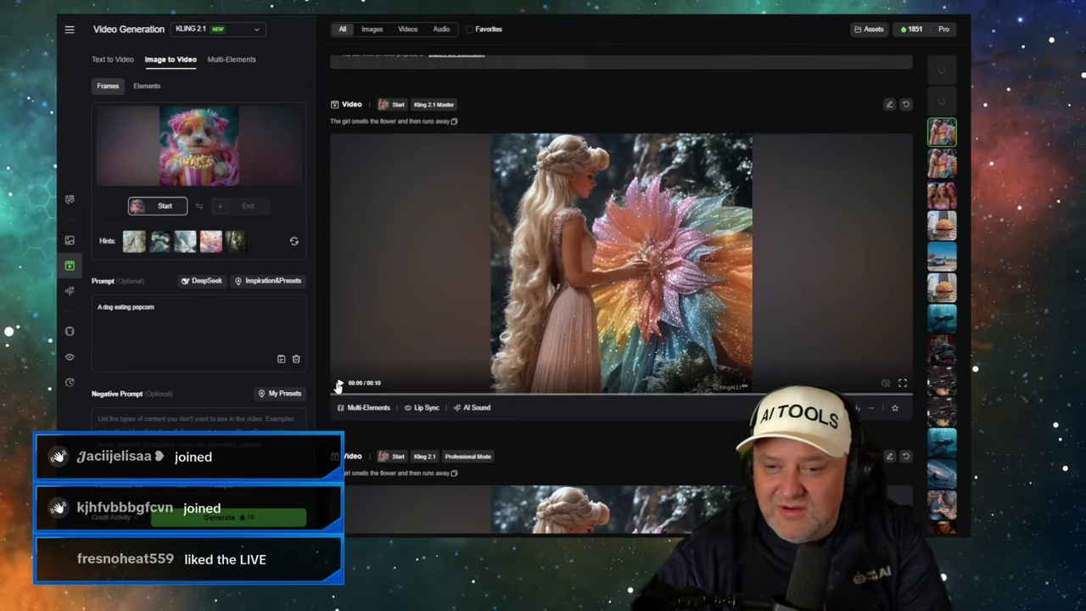
click(338, 386)
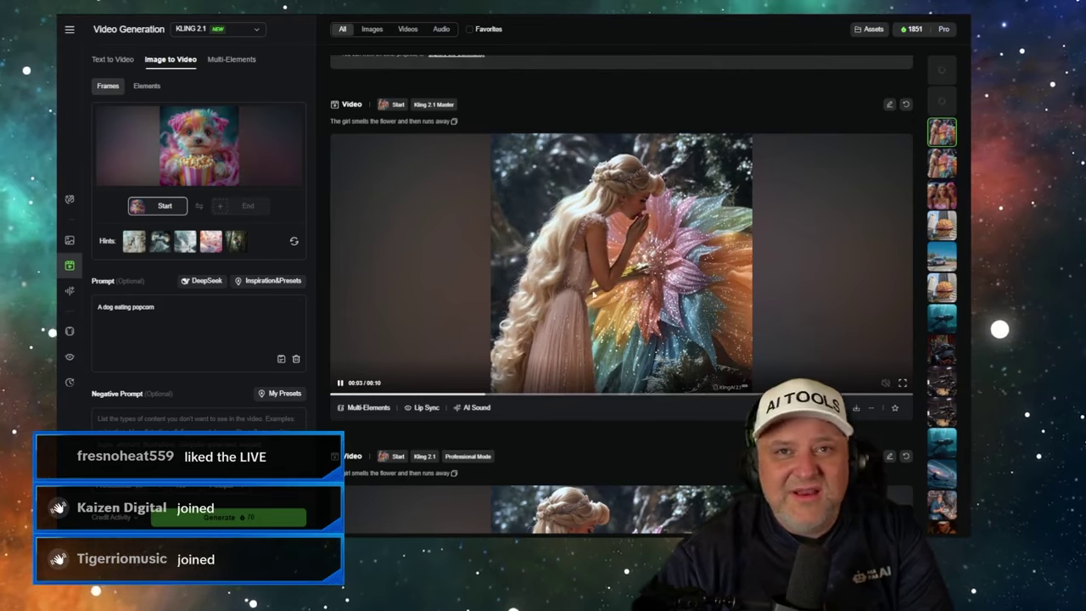
scroll(572, 281, up, 5)
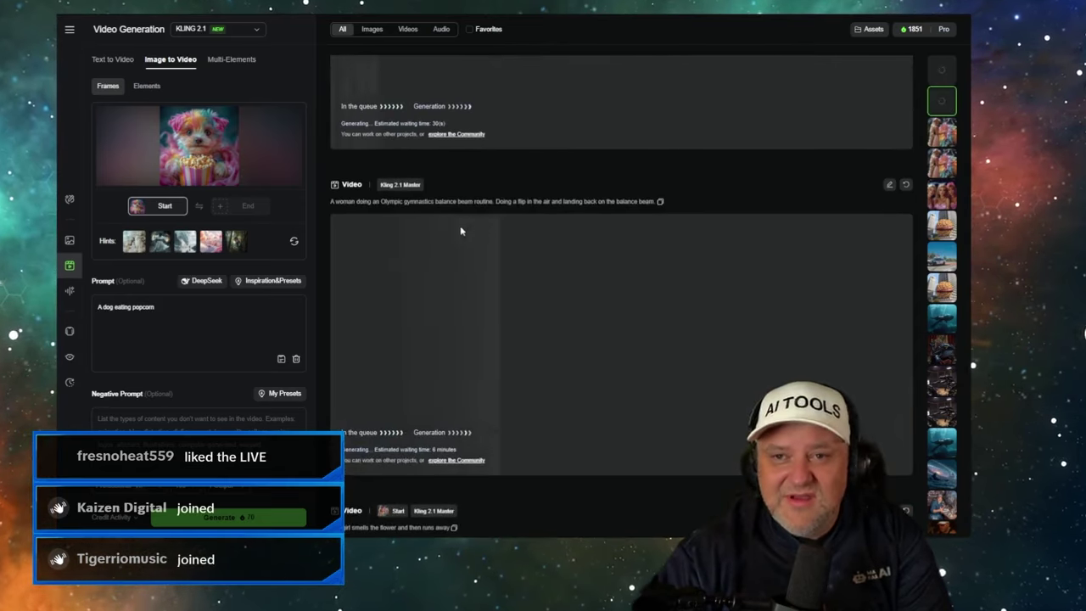
- Switch Flow to Ingredients to Video and add the man's photo and the surfing wave image
click(244, 23)
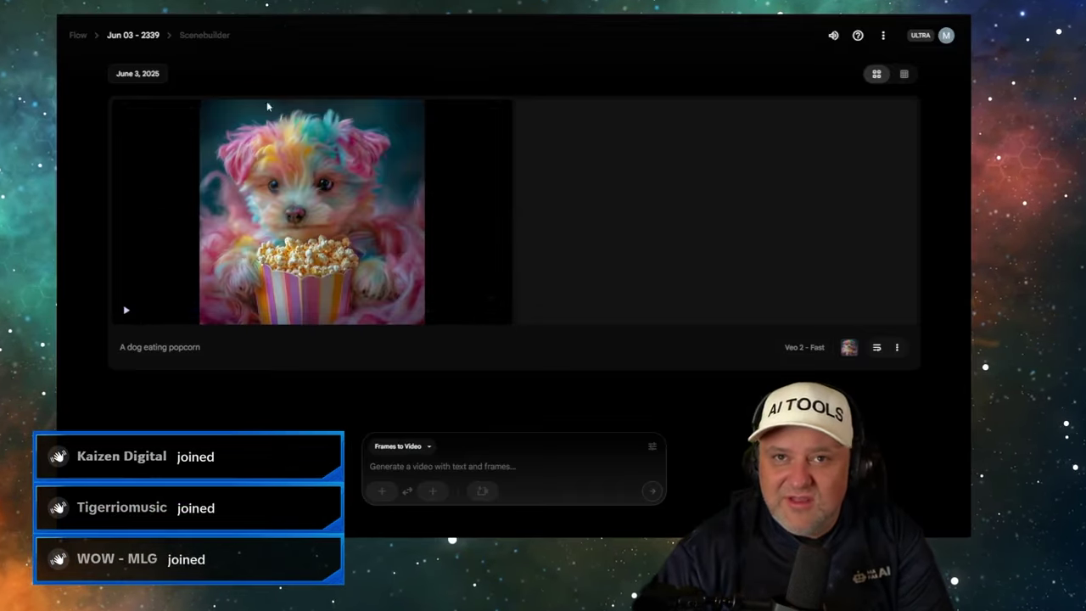
click(410, 447)
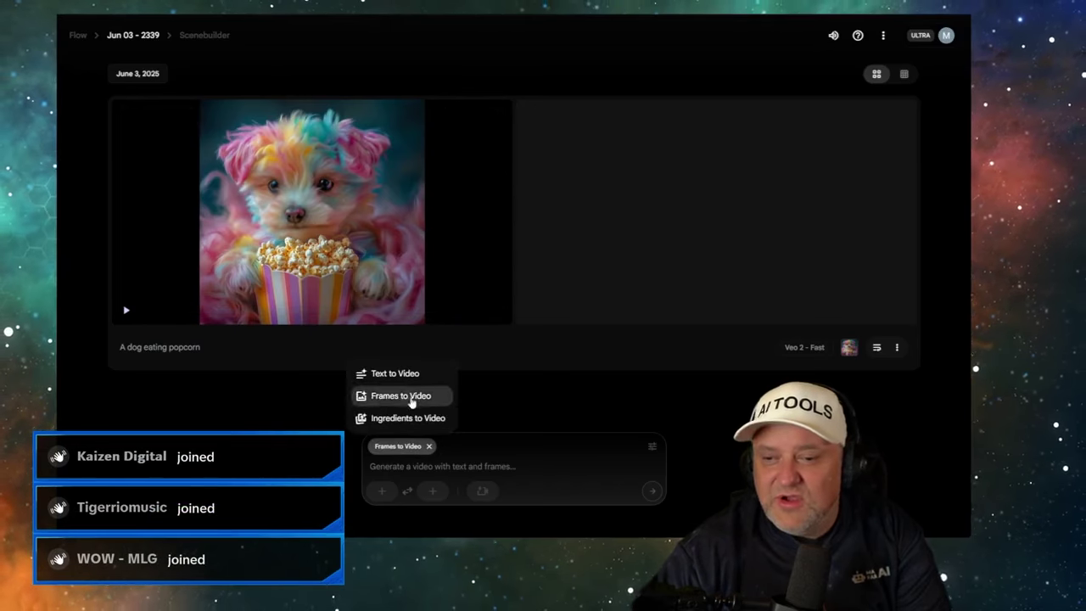
click(410, 417)
click(382, 491)
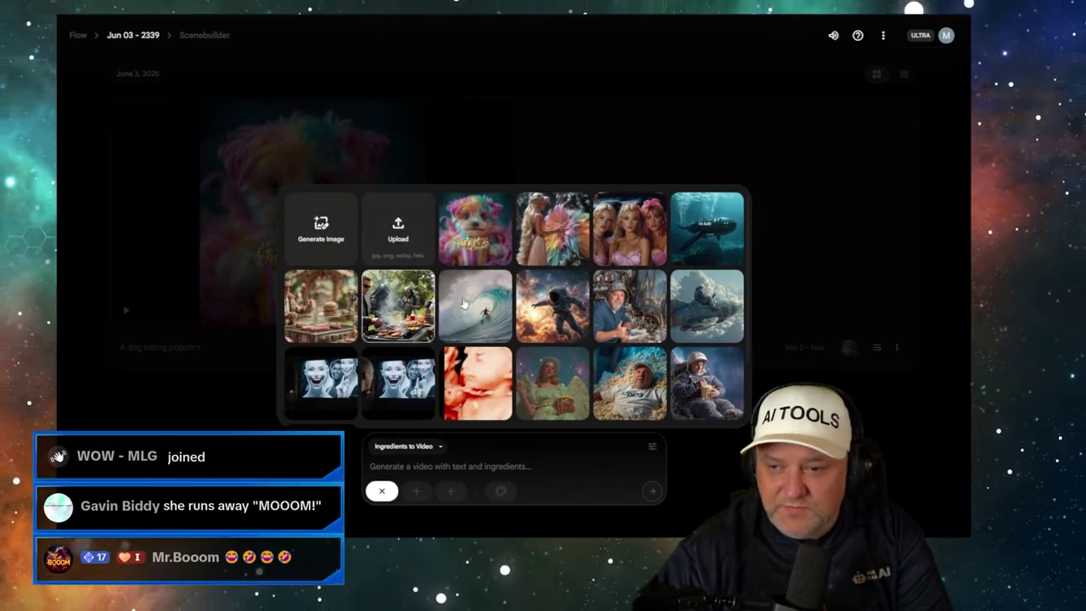
scroll(521, 328, down, 2)
click(314, 377)
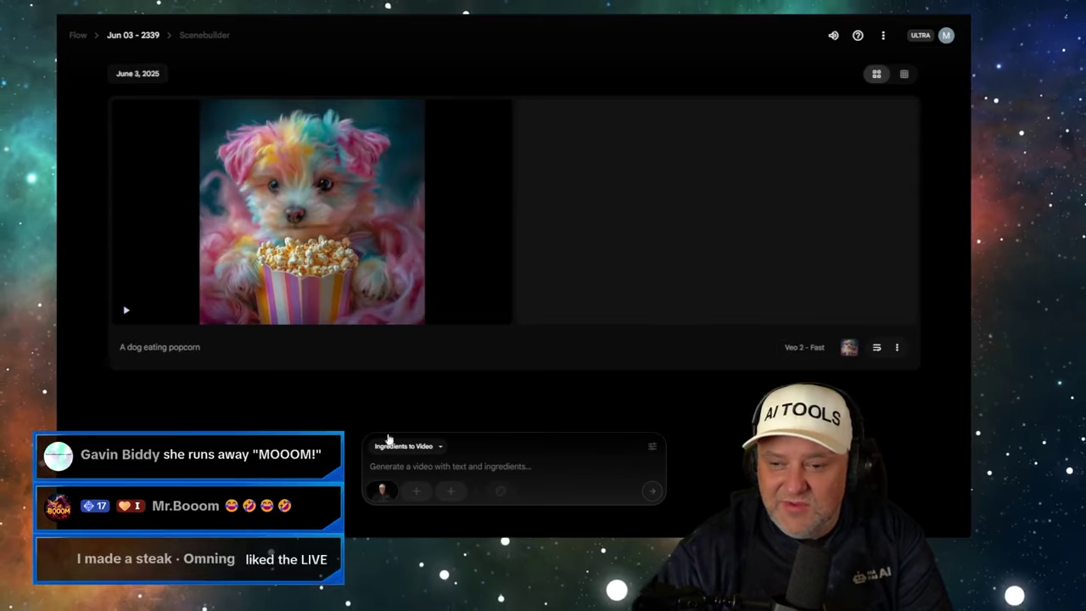
click(417, 492)
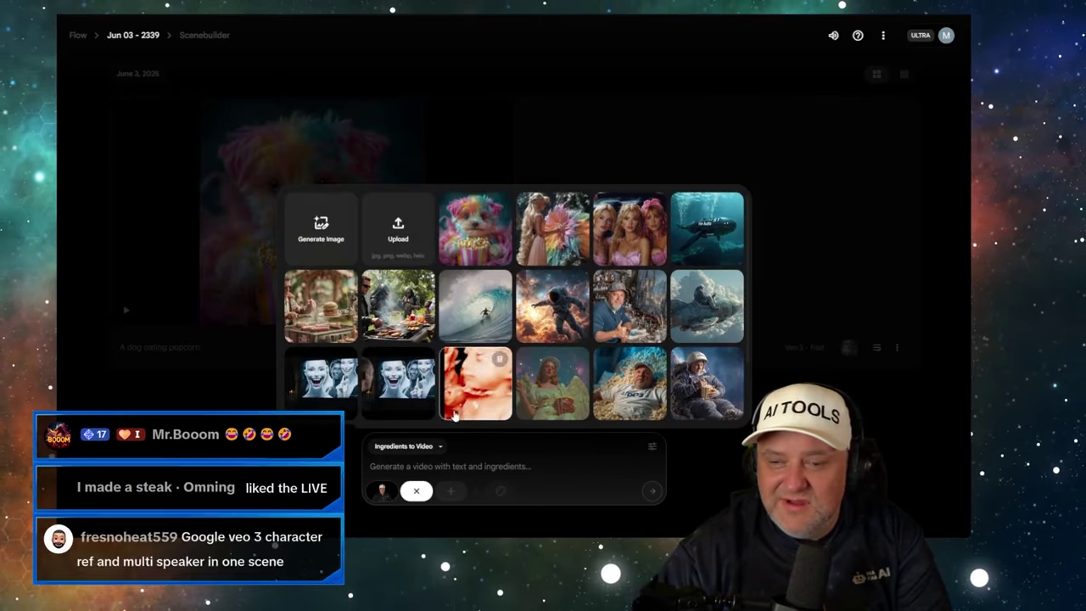
click(475, 323)
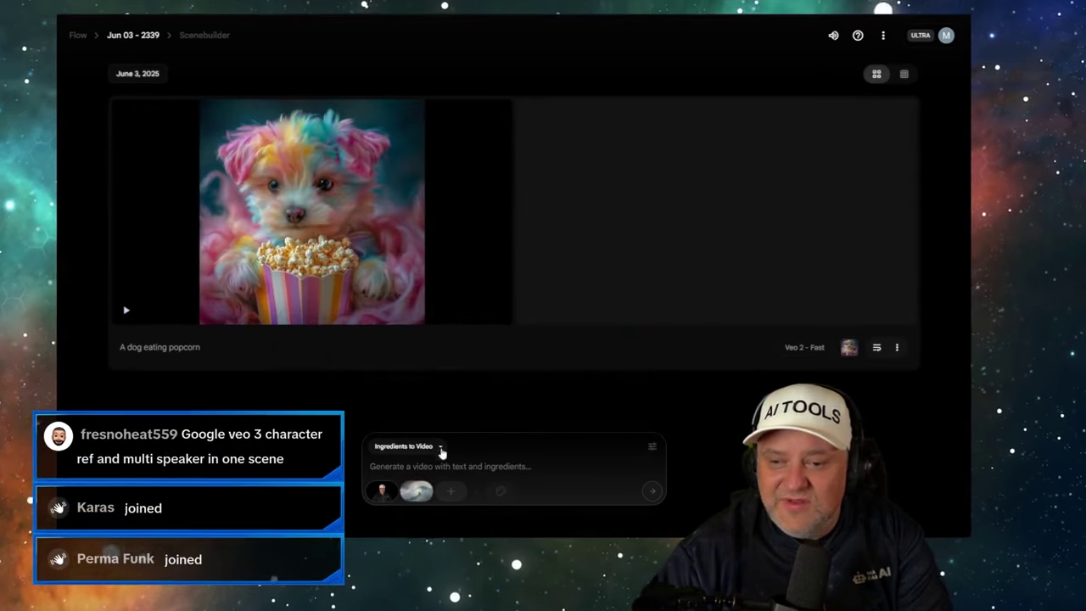
- Enter the prompt 'The man in the image surfing, camera zooms into his face.'
mouse_move(417, 492)
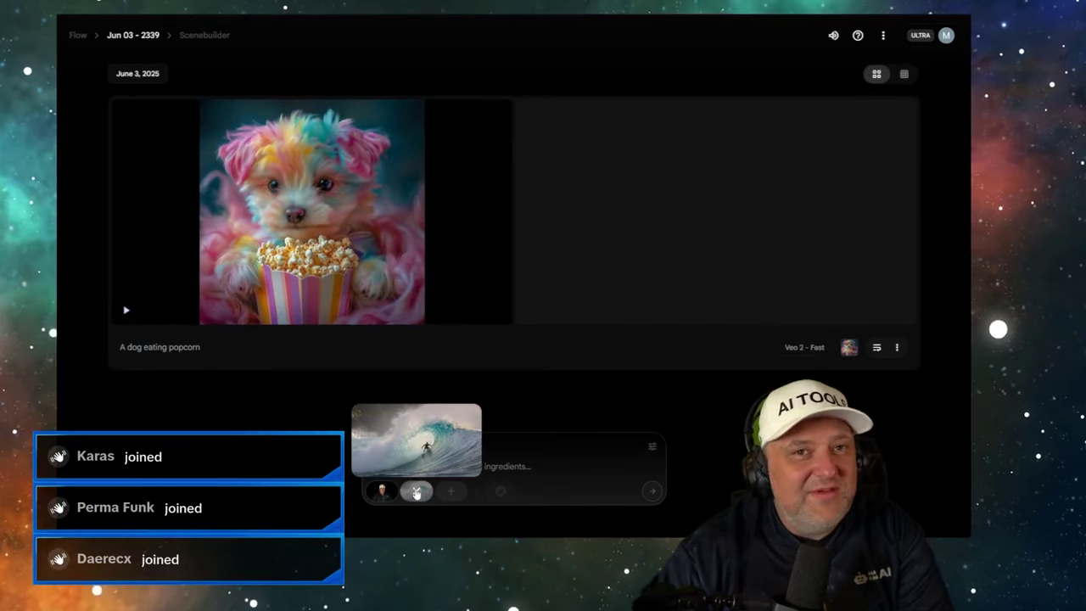
mouse_move(384, 497)
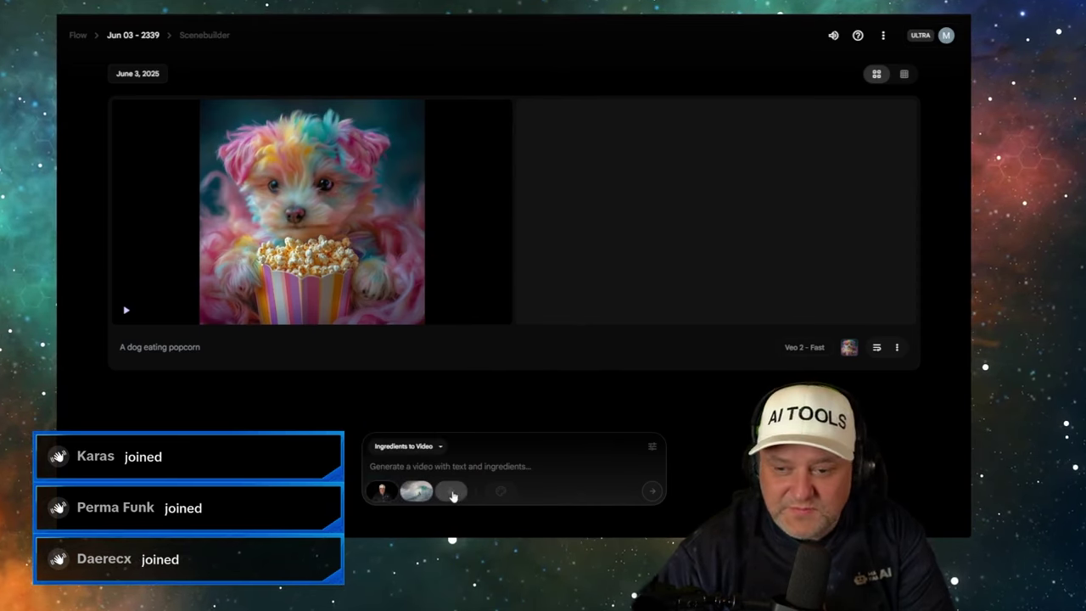
click(453, 495)
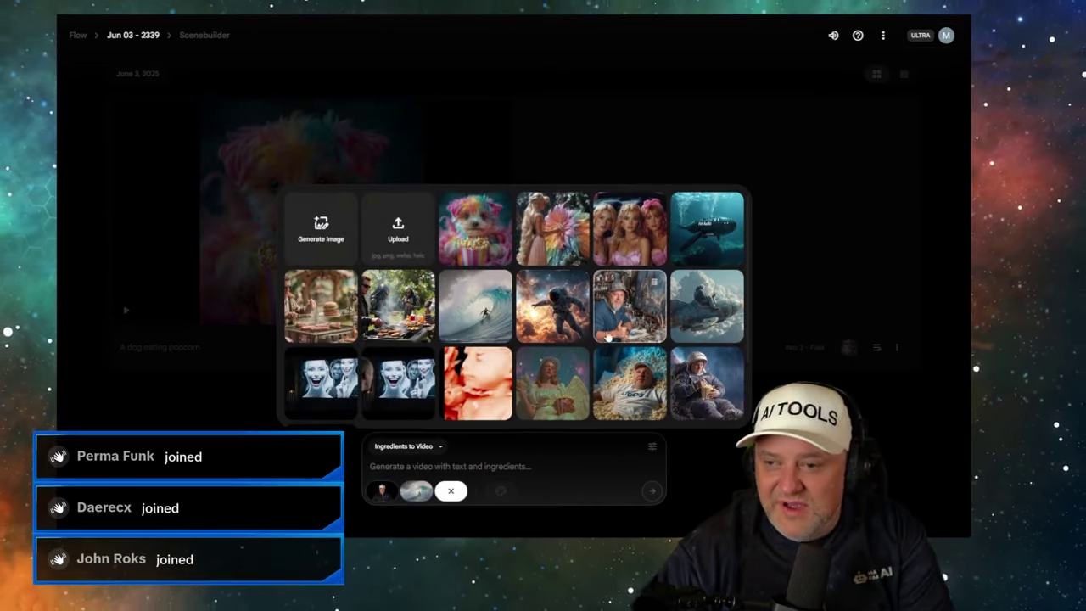
click(474, 465)
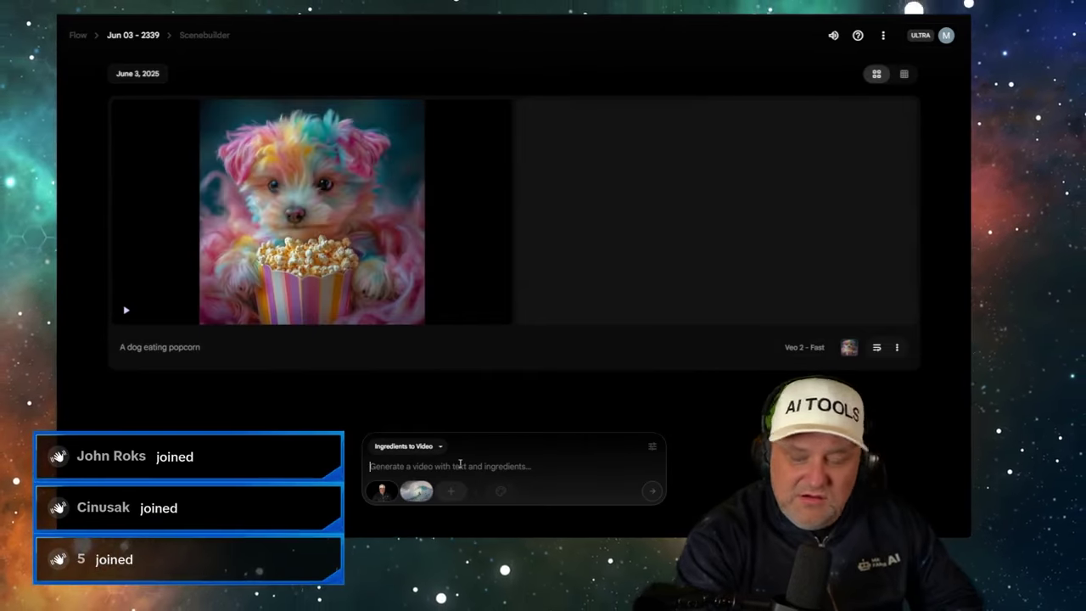
text(The man in the image)
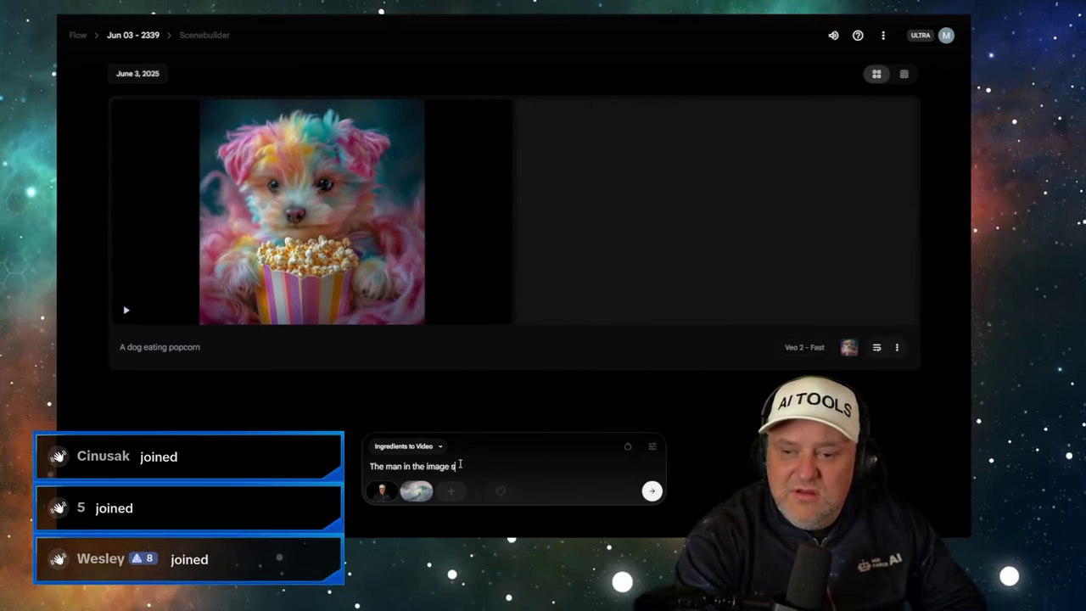
text(s into his face)
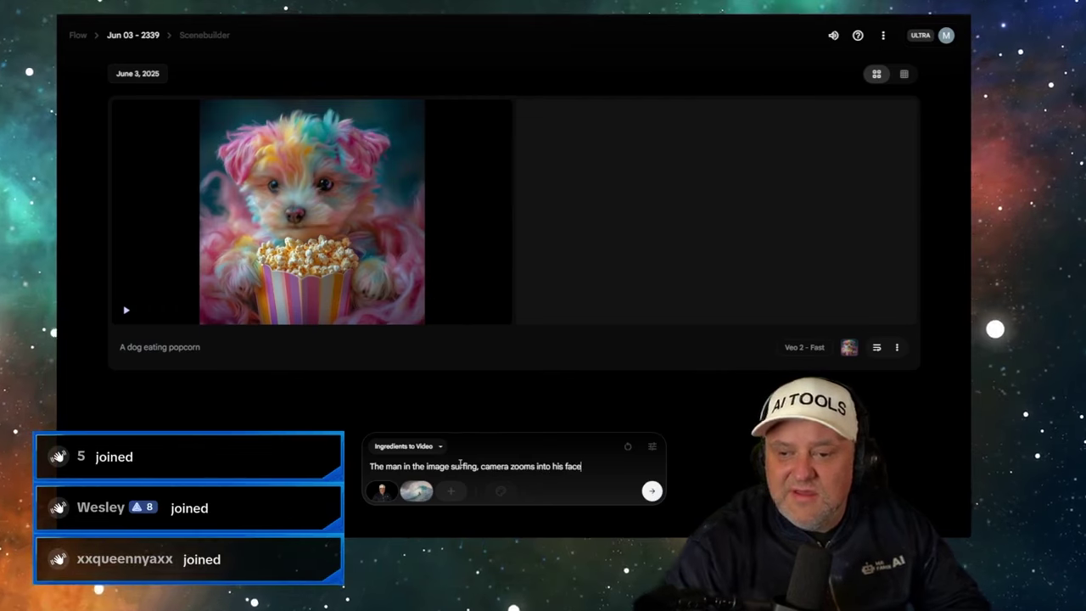
- Set the model to Veo 3 - Highest Quality, then reopen the model list
click(651, 447)
click(572, 381)
click(554, 346)
click(652, 491)
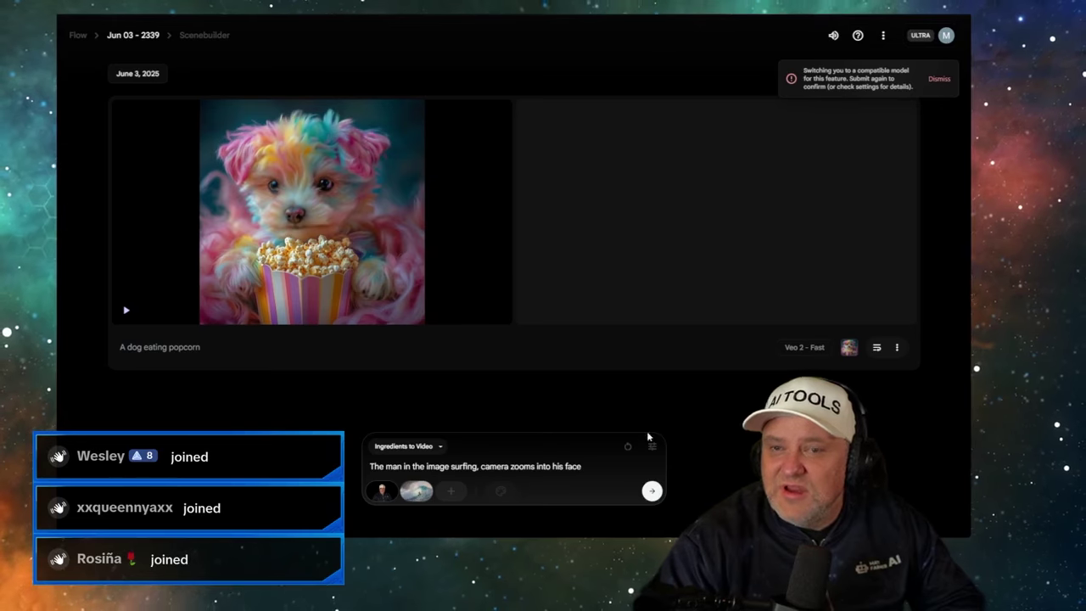
click(652, 448)
click(586, 388)
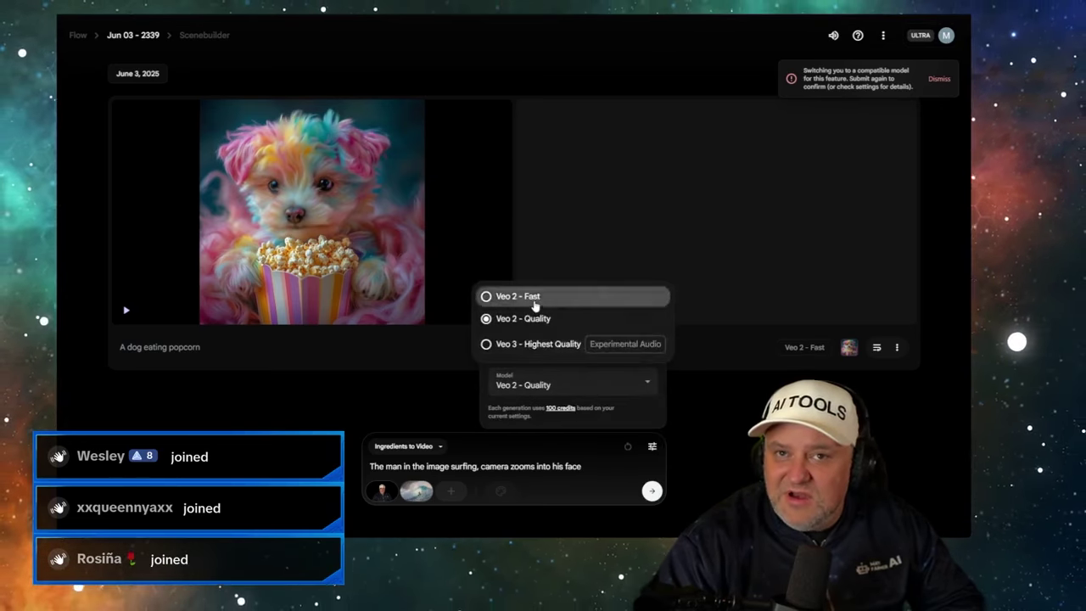
- Pick Veo 2 - Quality and submit the surfing ingredients prompt
click(535, 297)
click(651, 490)
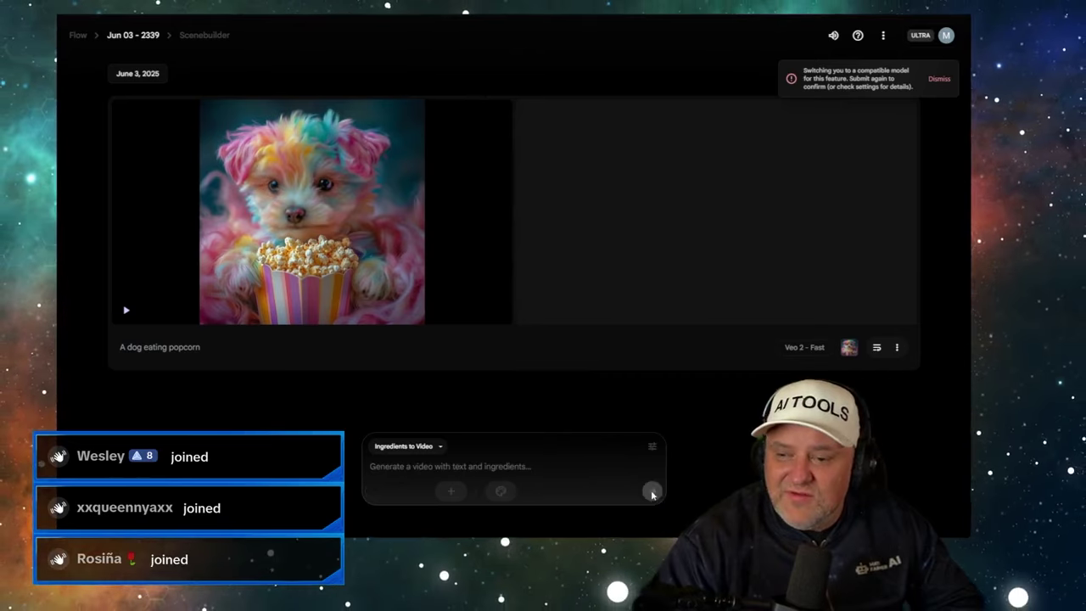
click(652, 493)
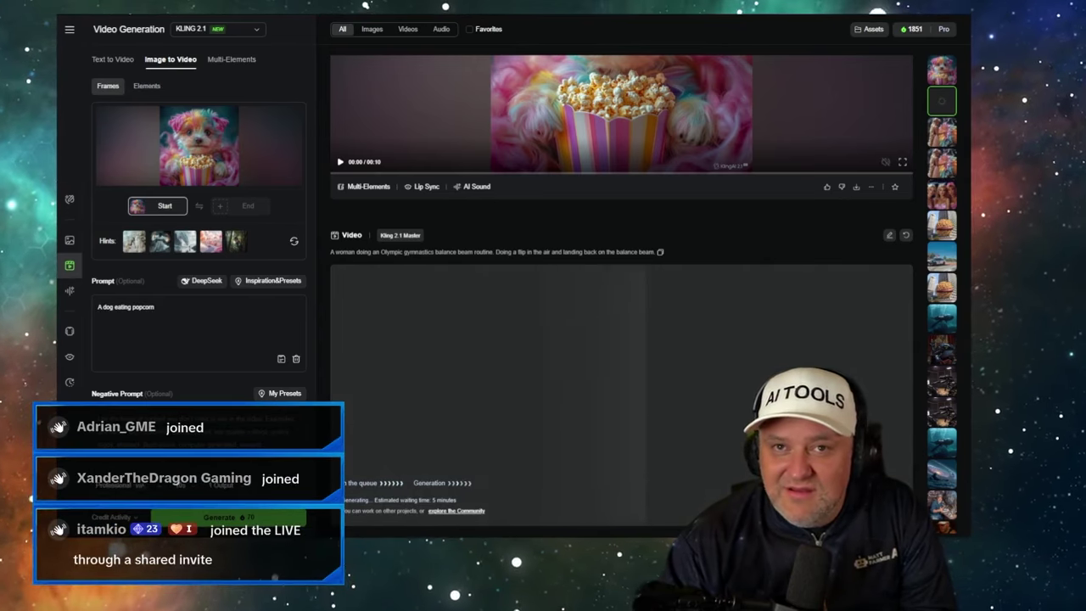
- Play and pause the Kling 2.1 'A dog eating popcorn' clip, then return to Flow
scroll(621, 288, down, 1)
click(942, 70)
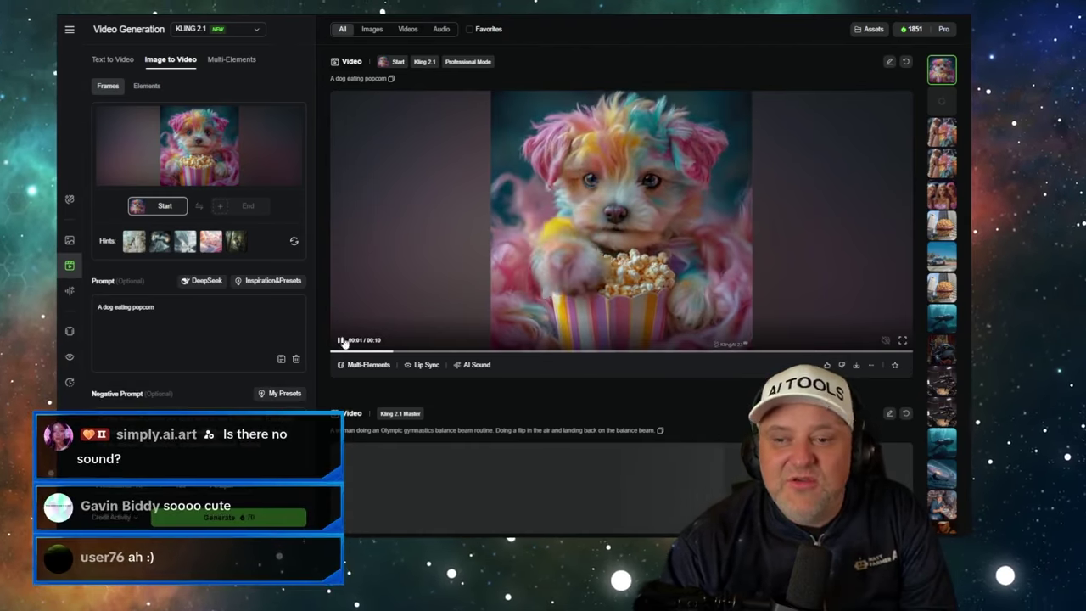
click(384, 335)
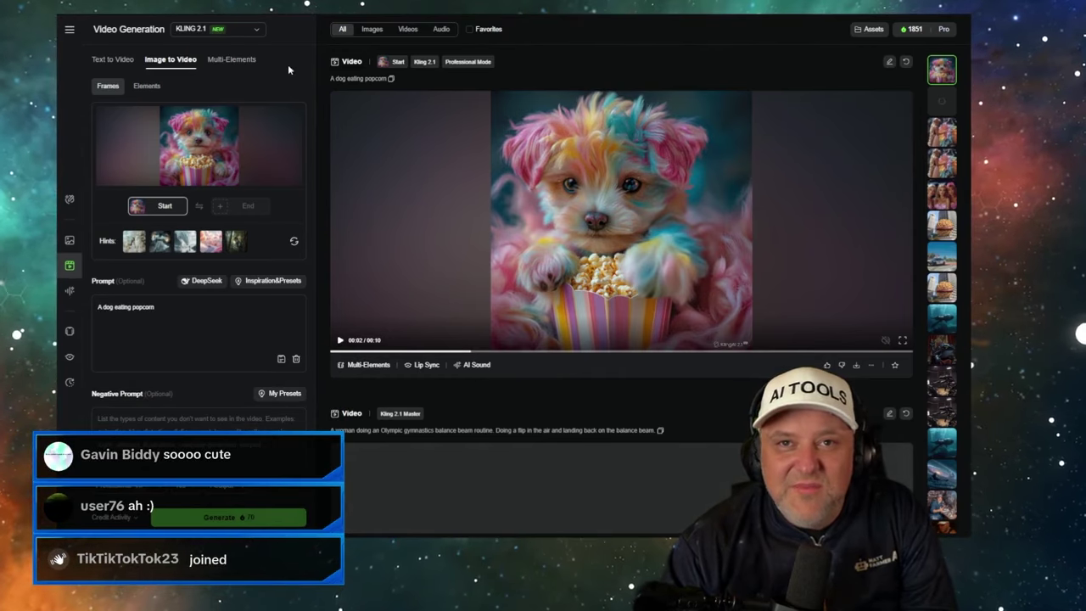
click(270, 11)
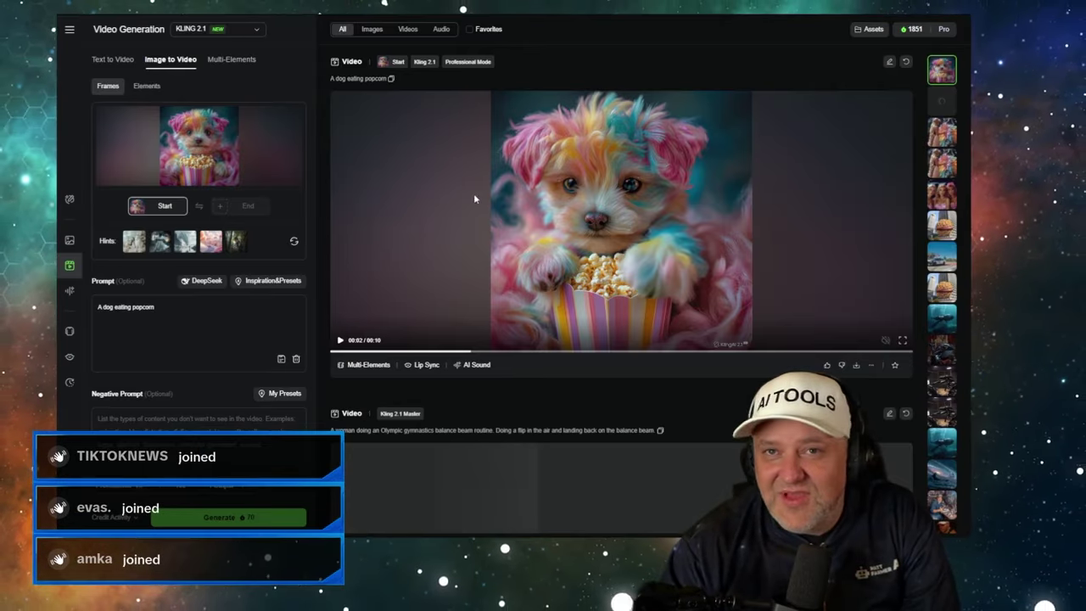
- Resume the dog popcorn clip while the surfing clip finishes, then return to Flow
click(473, 193)
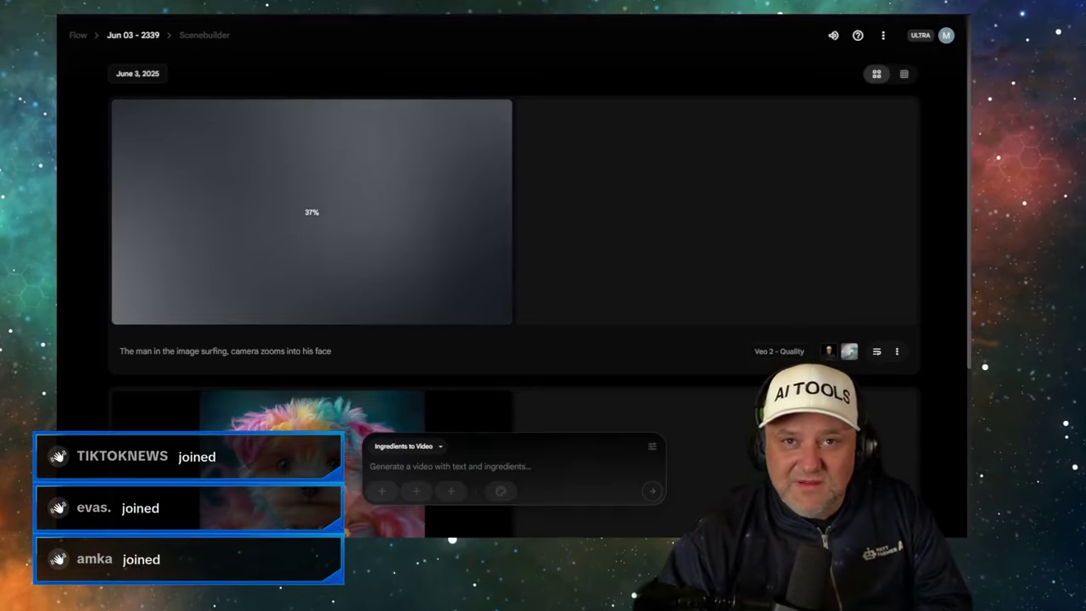
scroll(295, 204, down, 2)
scroll(294, 178, down, 1)
scroll(296, 168, up, 3)
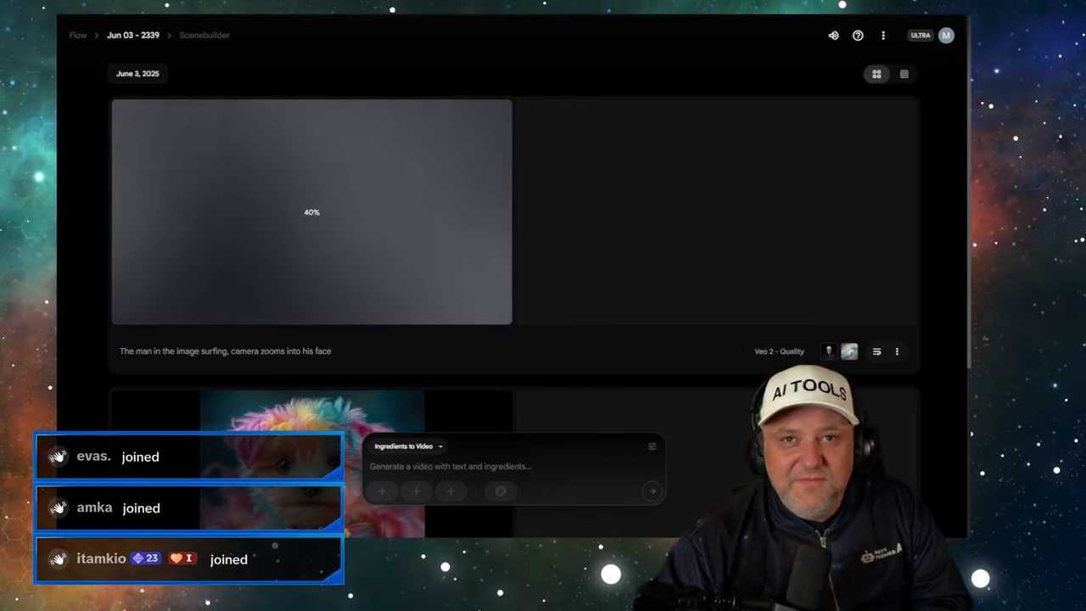
click(276, 7)
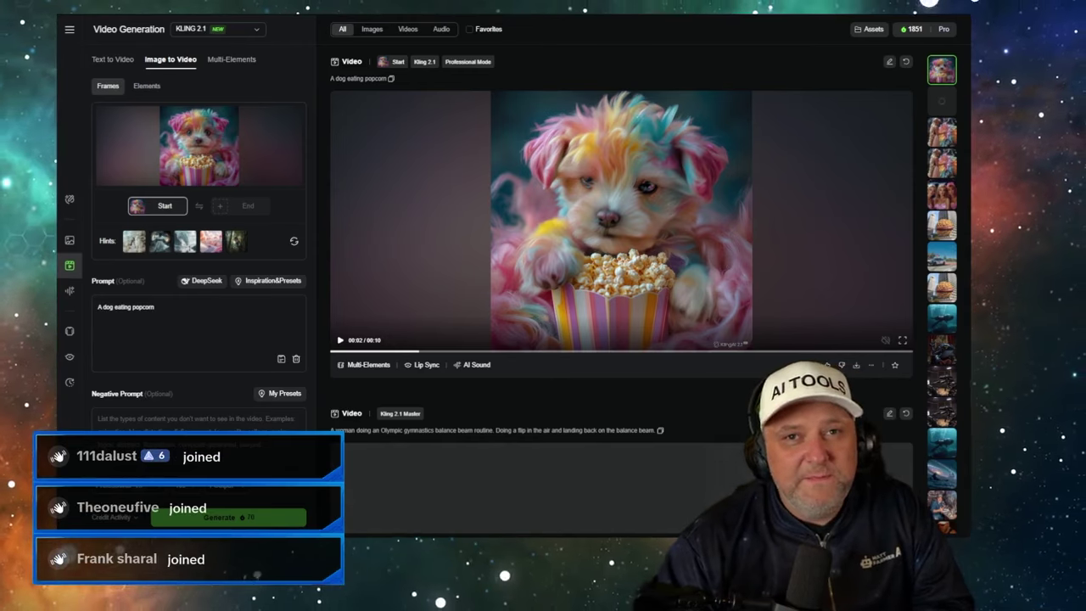
key(ctrl+Tab)
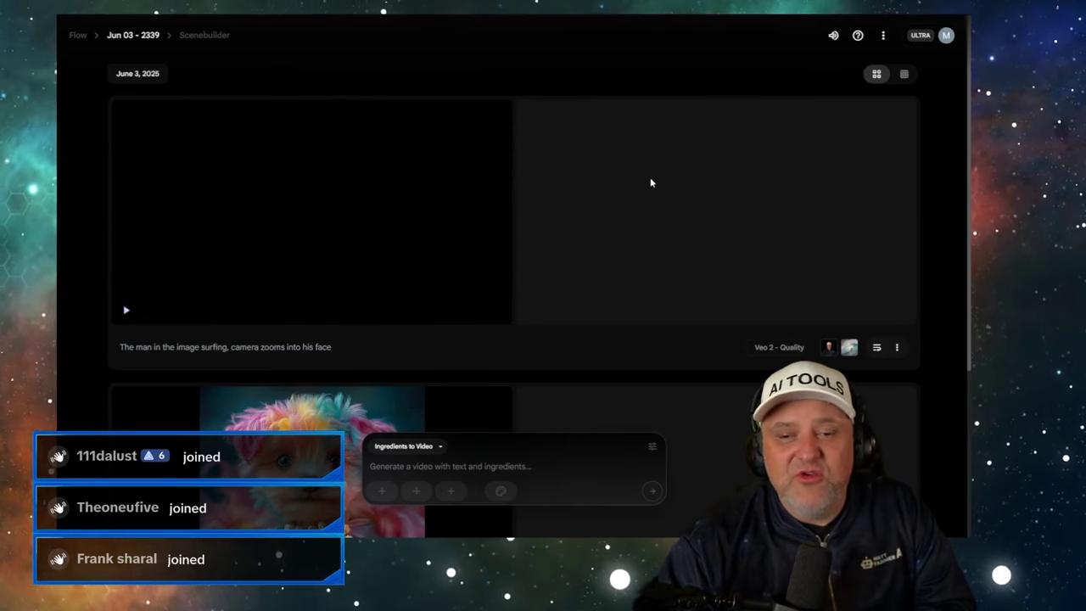
- Play and stop the finished 8-second Veo surfing clip, then switch to Kling AI
mouse_move(127, 314)
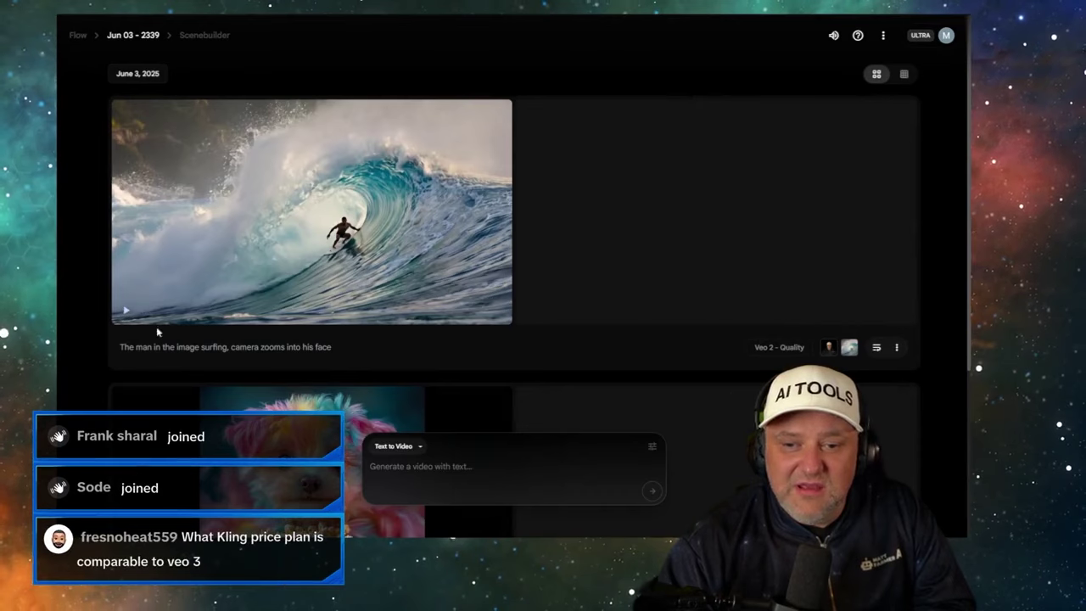
click(125, 312)
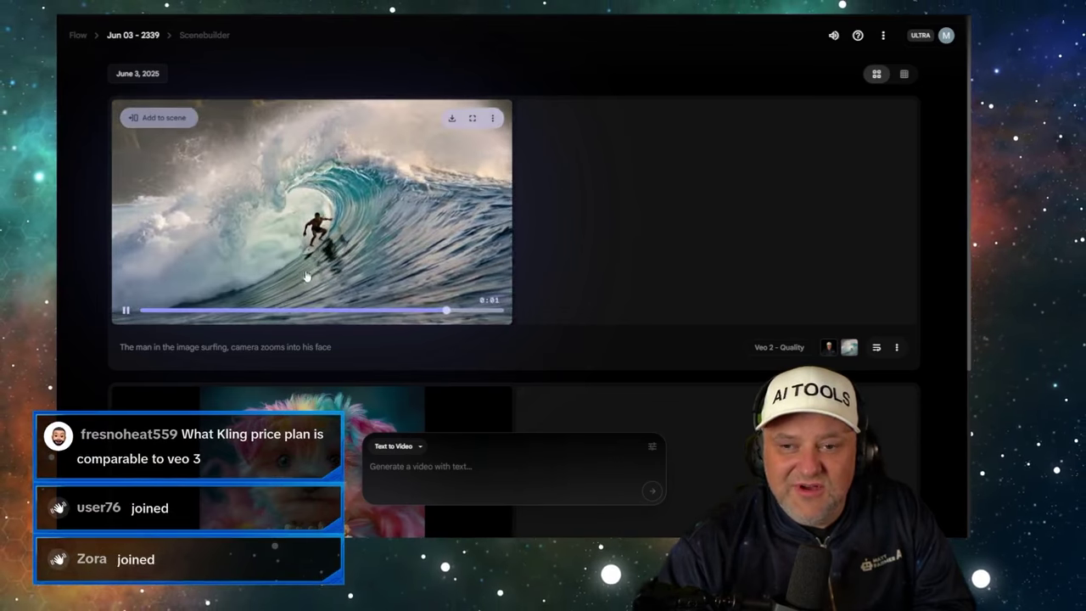
click(156, 301)
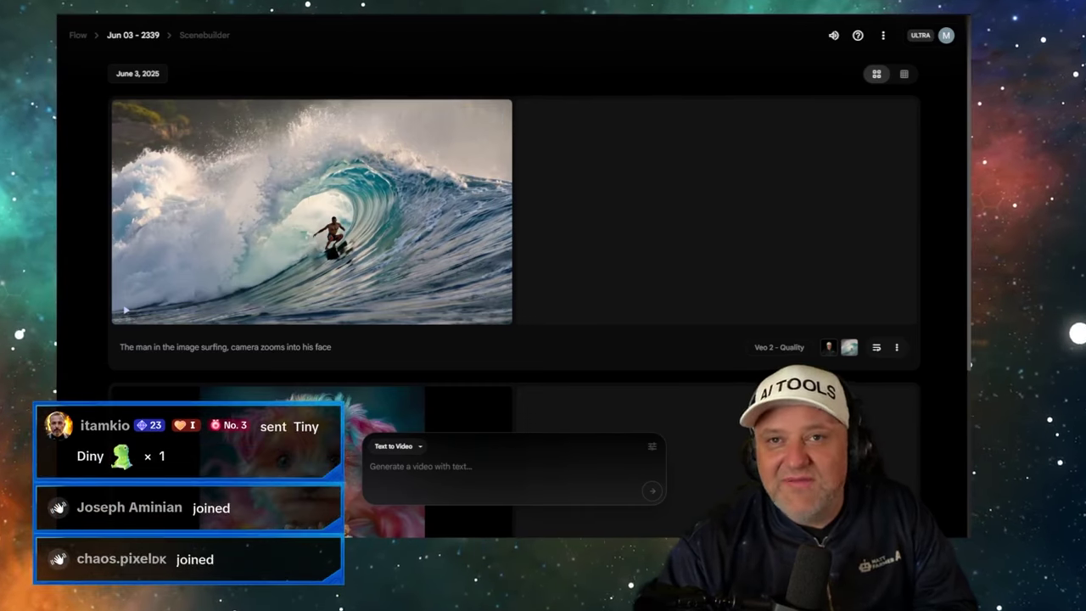
key(ctrl+Tab)
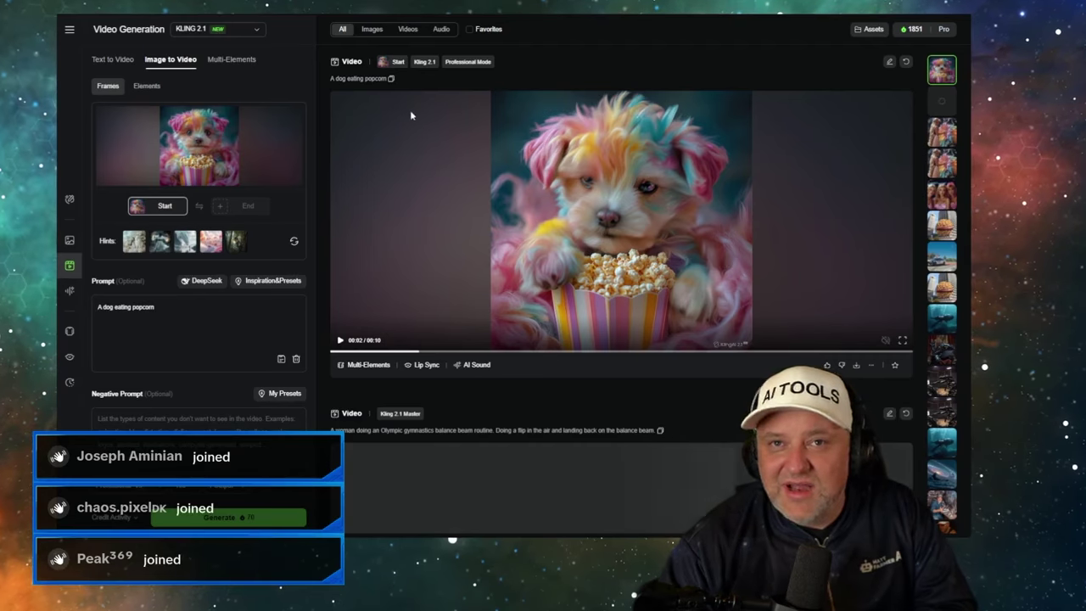
- Check the queued balance-beam gymnastics generation in the Kling feed, then return to Flow
scroll(433, 140, down, 3)
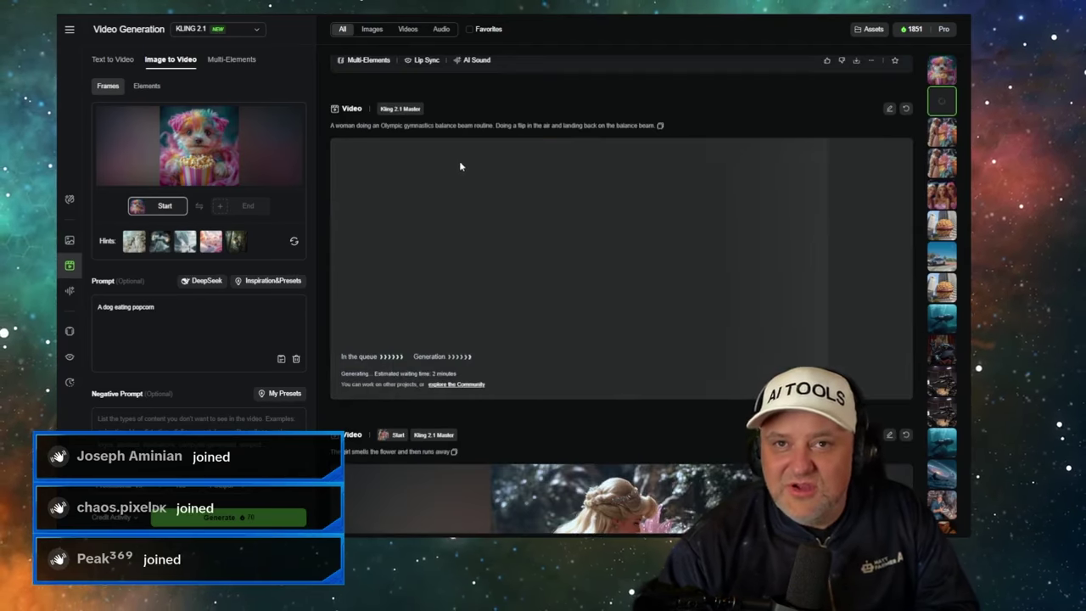
scroll(459, 166, down, 2)
scroll(459, 167, up, 1)
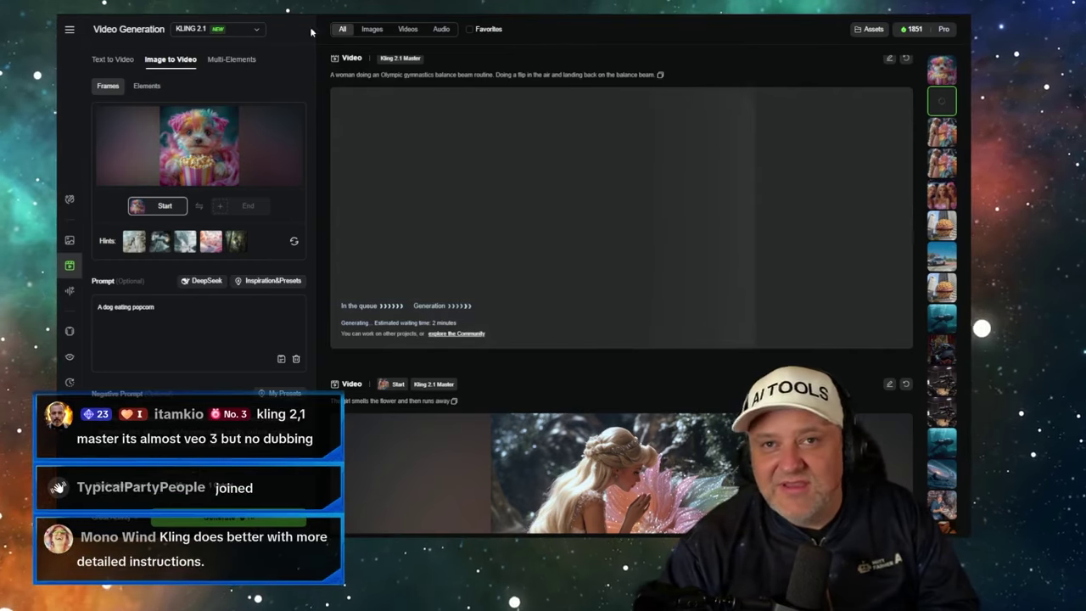
key(ctrl+Tab)
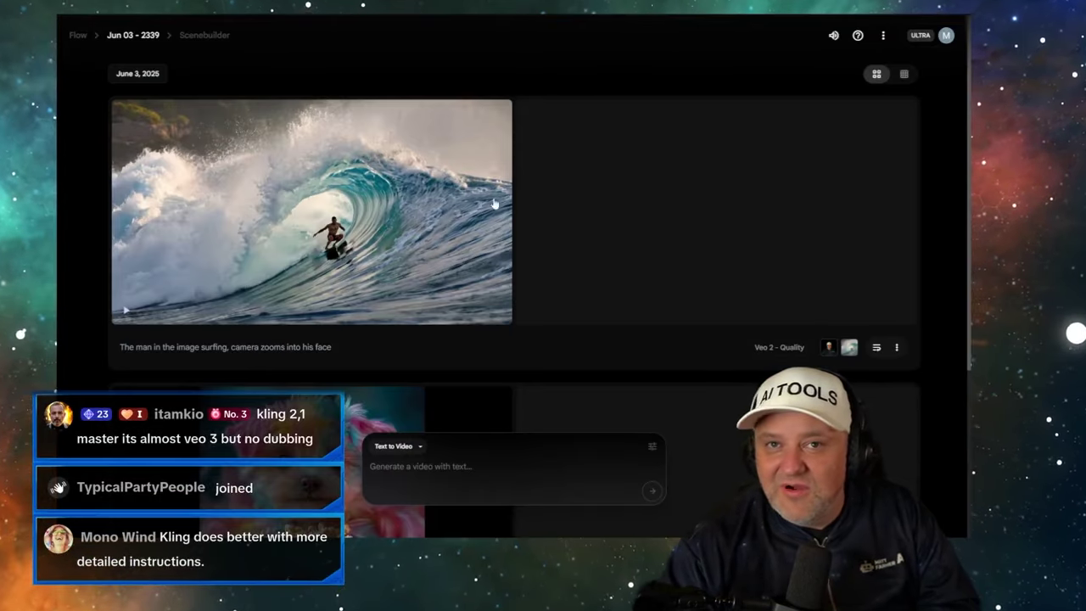
- Go to My library through the account menu and browse down the past Veo clips
click(945, 35)
click(867, 127)
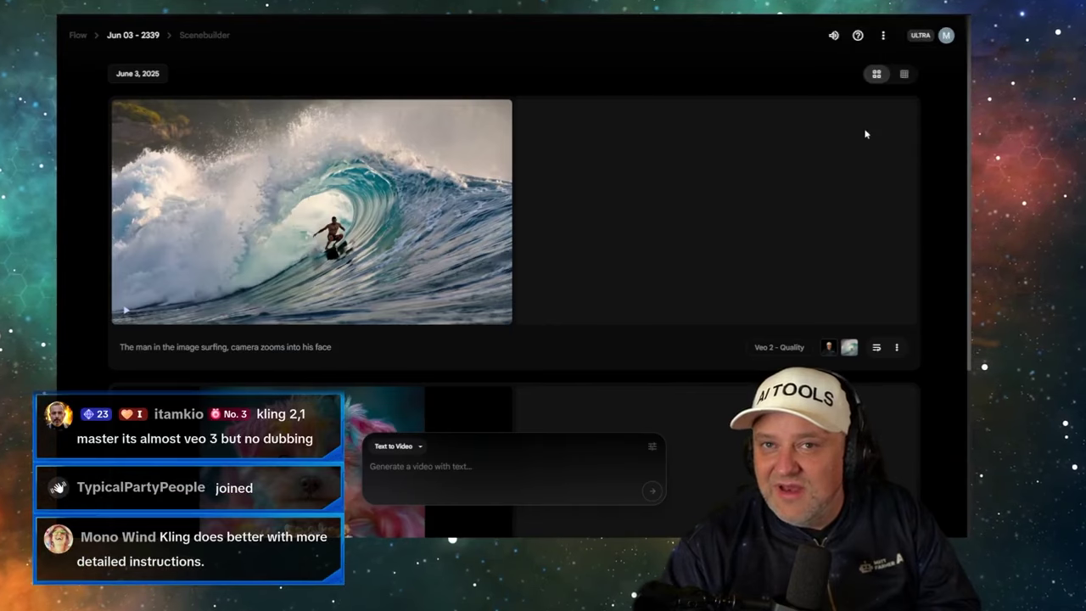
scroll(565, 272, down, 5)
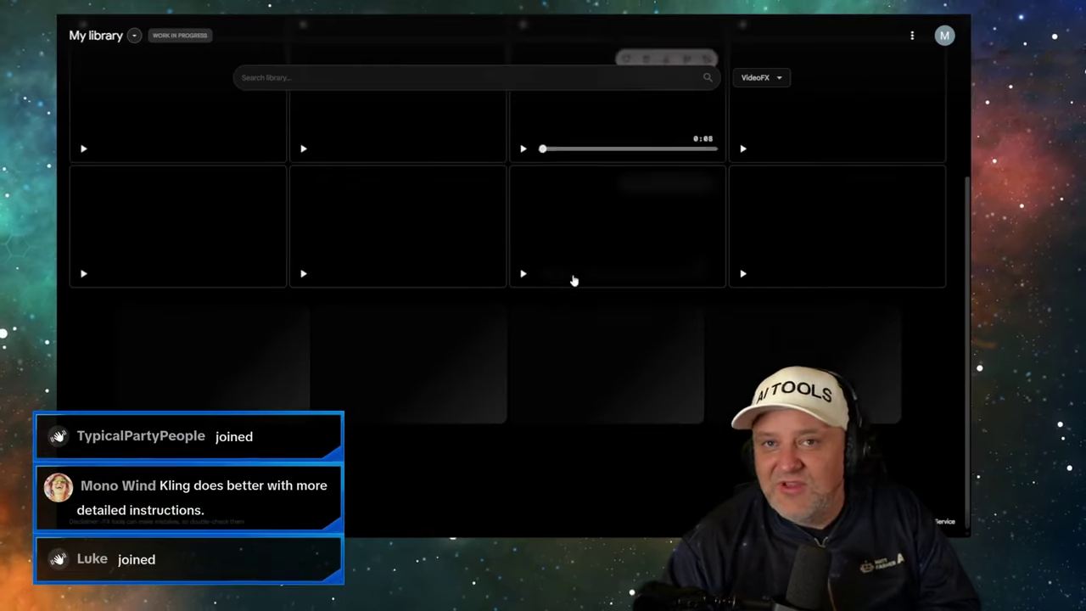
scroll(564, 280, down, 5)
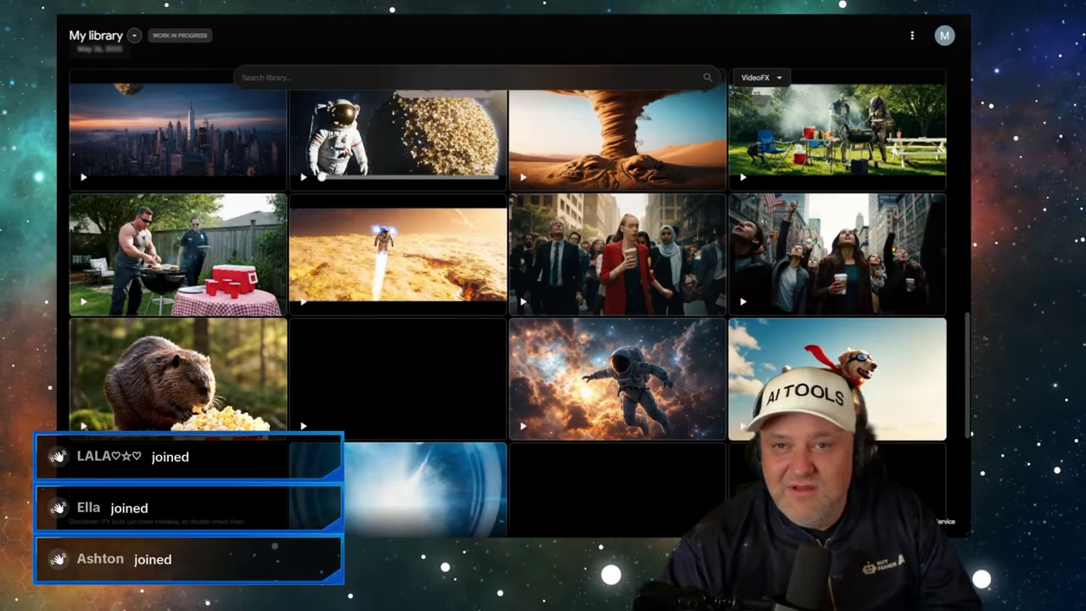
scroll(616, 255, down, 5)
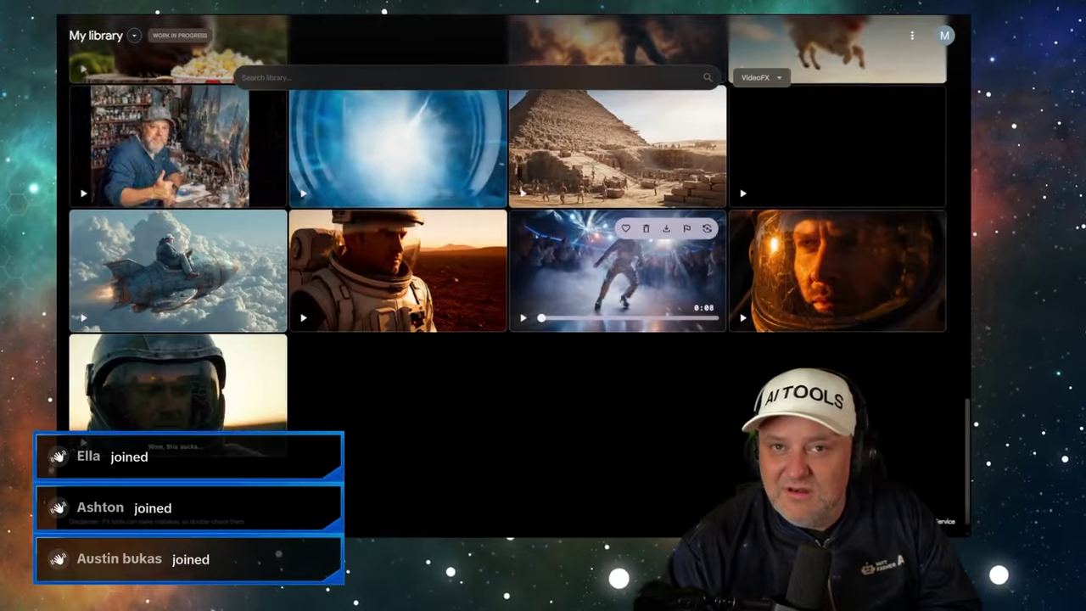
scroll(509, 254, down, 2)
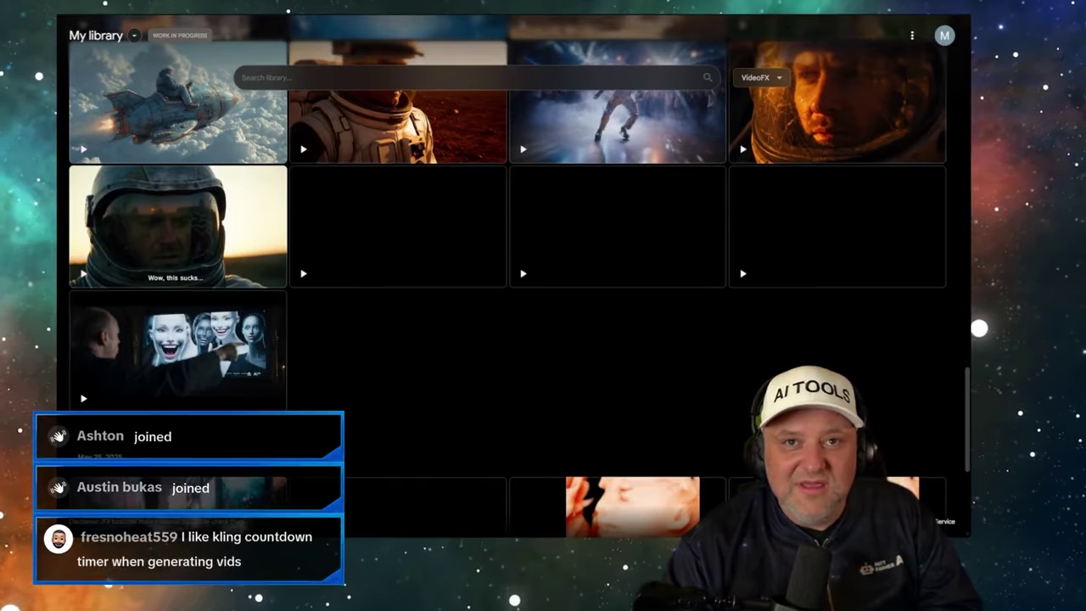
scroll(509, 272, down, 2)
scroll(399, 225, down, 3)
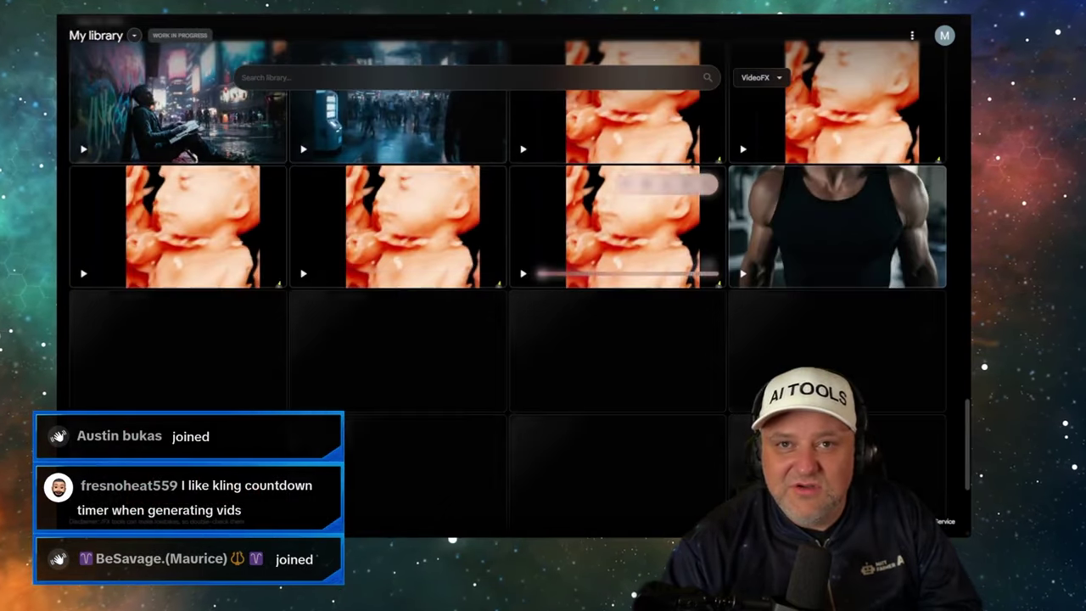
scroll(399, 225, down, 3)
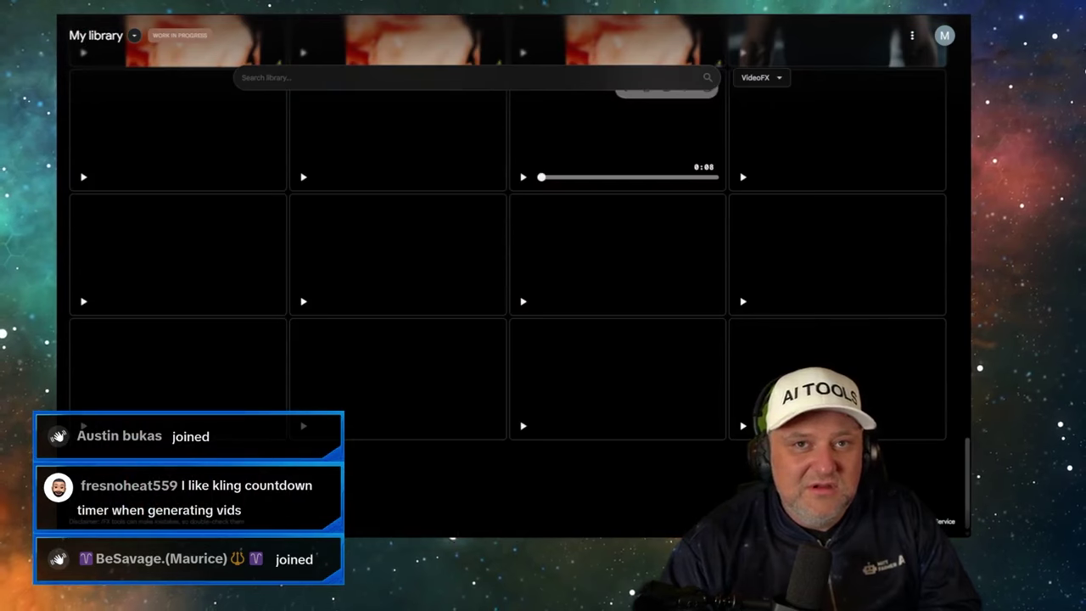
- Glance at the Kling generation page, then expand the Veo gymnast balance-beam clip
key(ctrl+Tab)
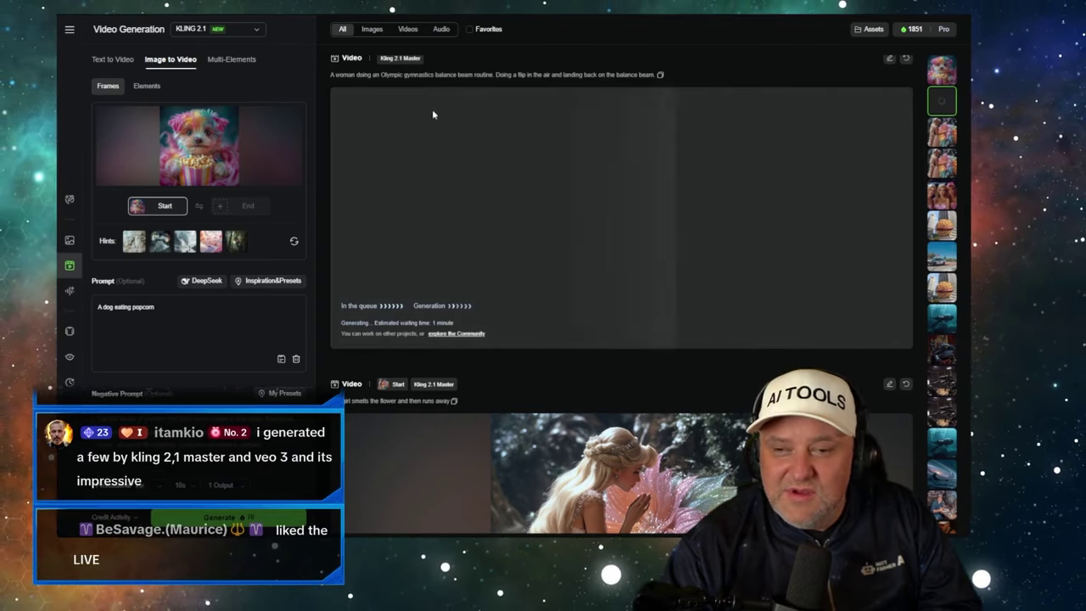
key(alt+Tab)
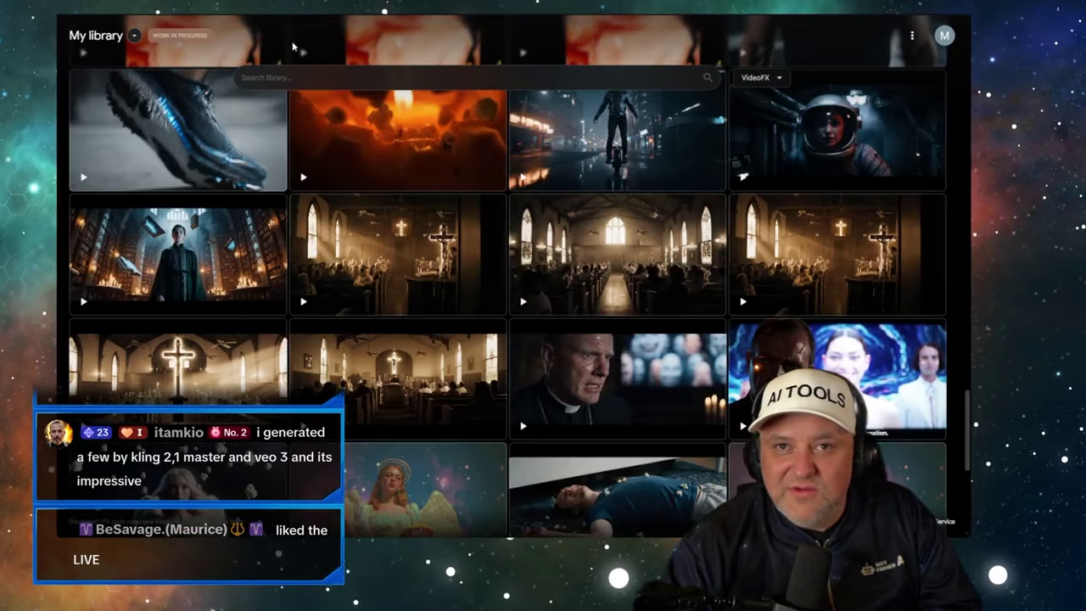
scroll(632, 336, down, 5)
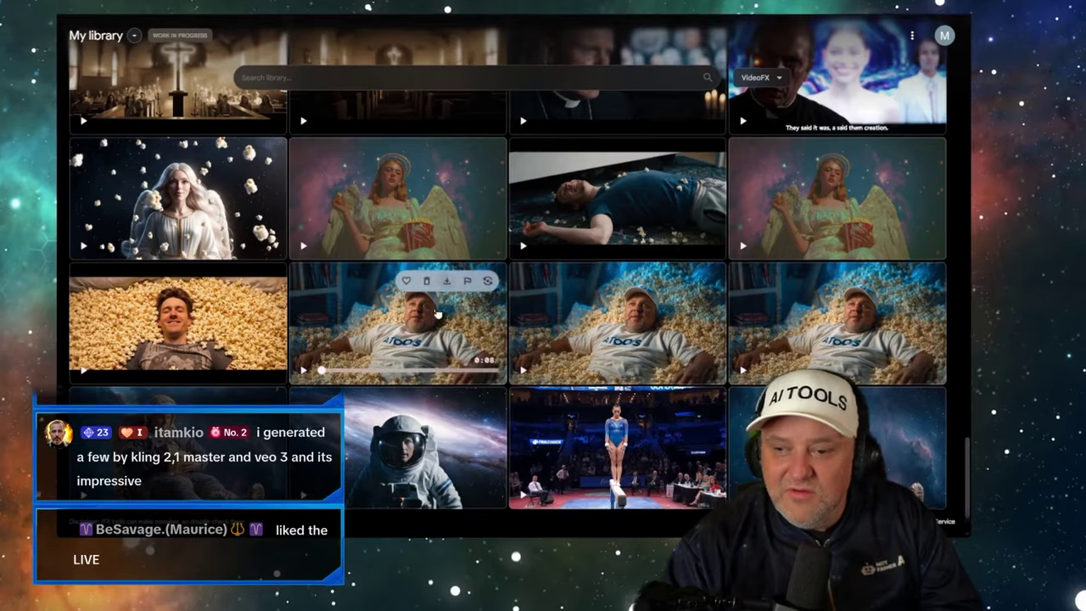
click(611, 373)
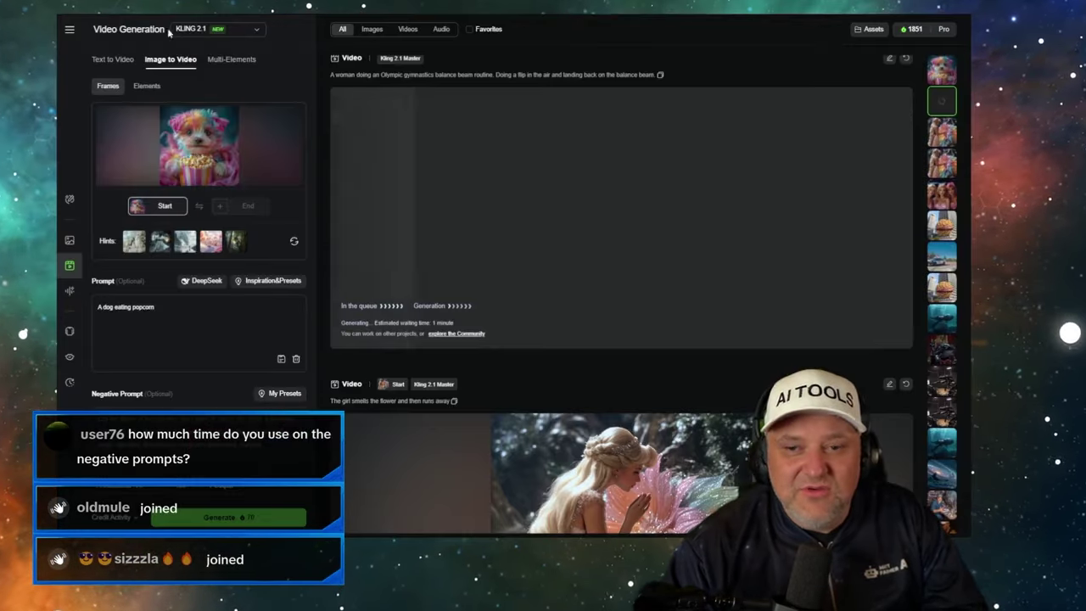
scroll(148, 371, down, 1)
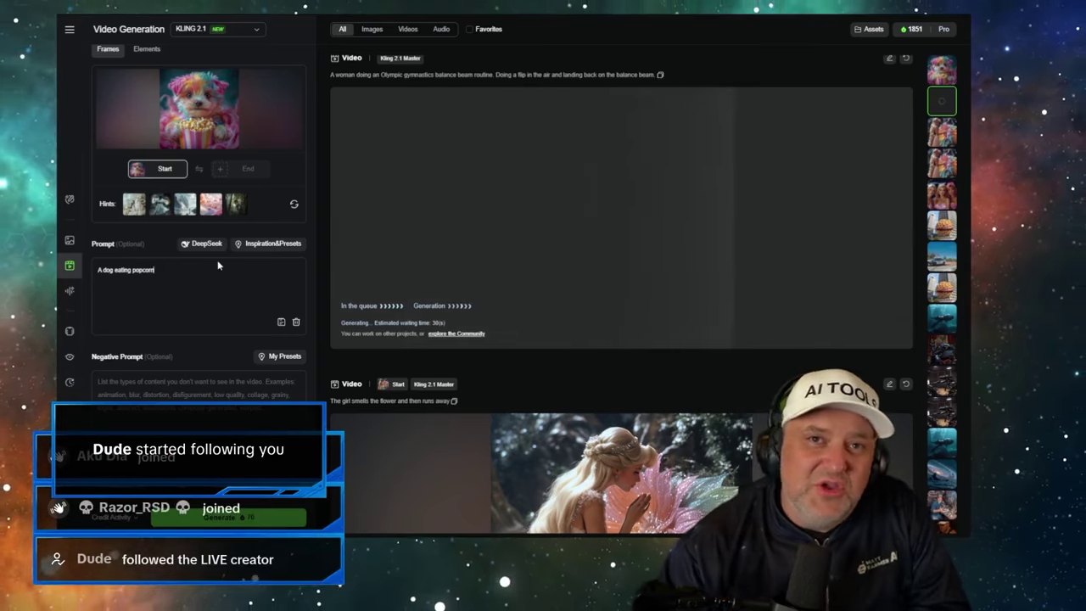
key(ctrl+Tab)
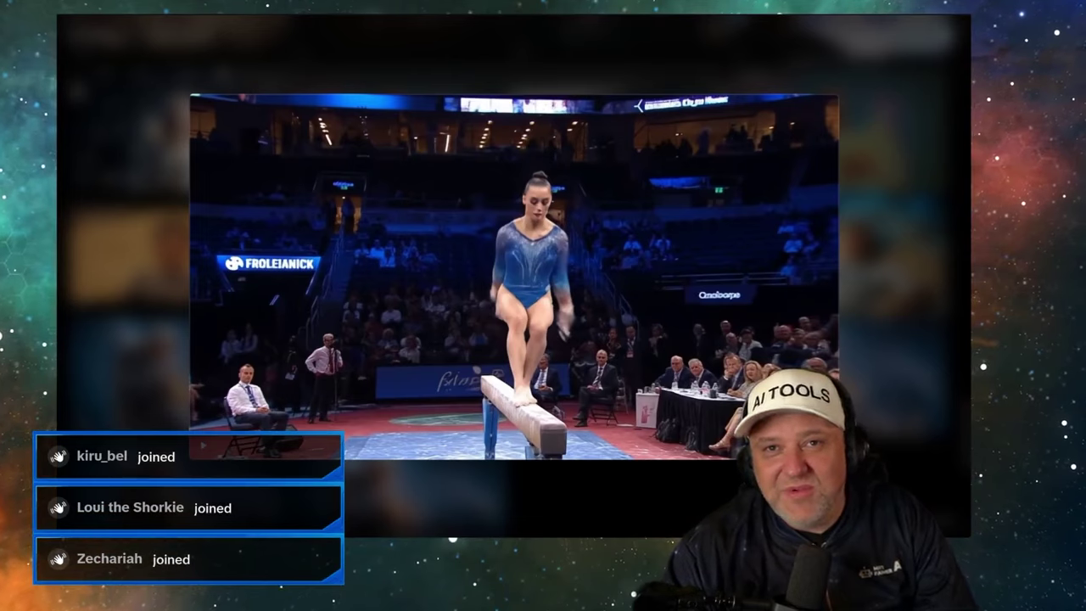
- Close the gymnast clip and expand the Nike athlete-over-city-skyline clip from the library
click(399, 47)
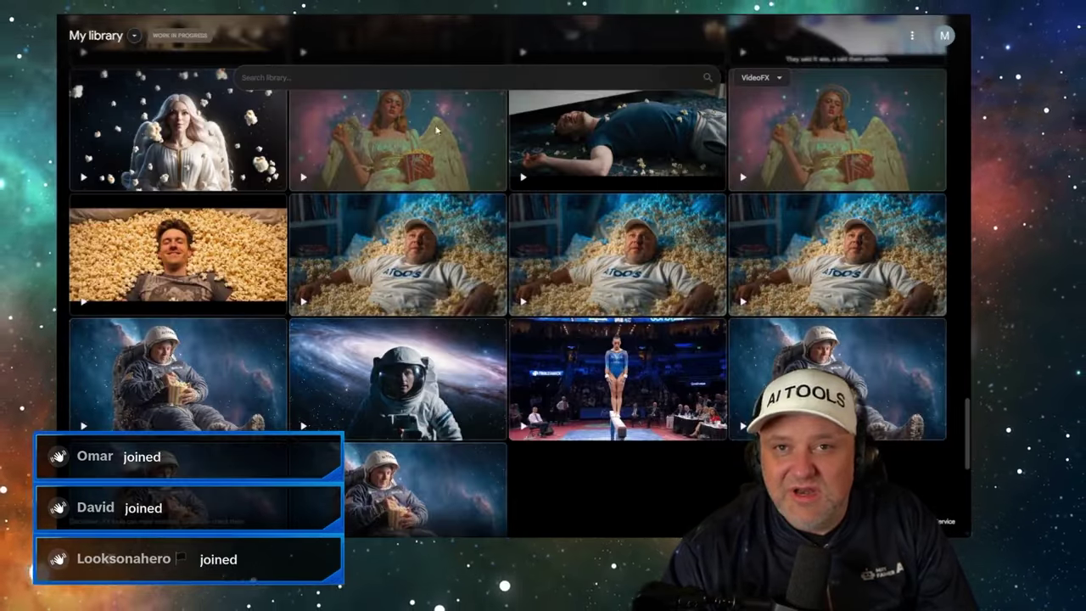
scroll(486, 225, down, 15)
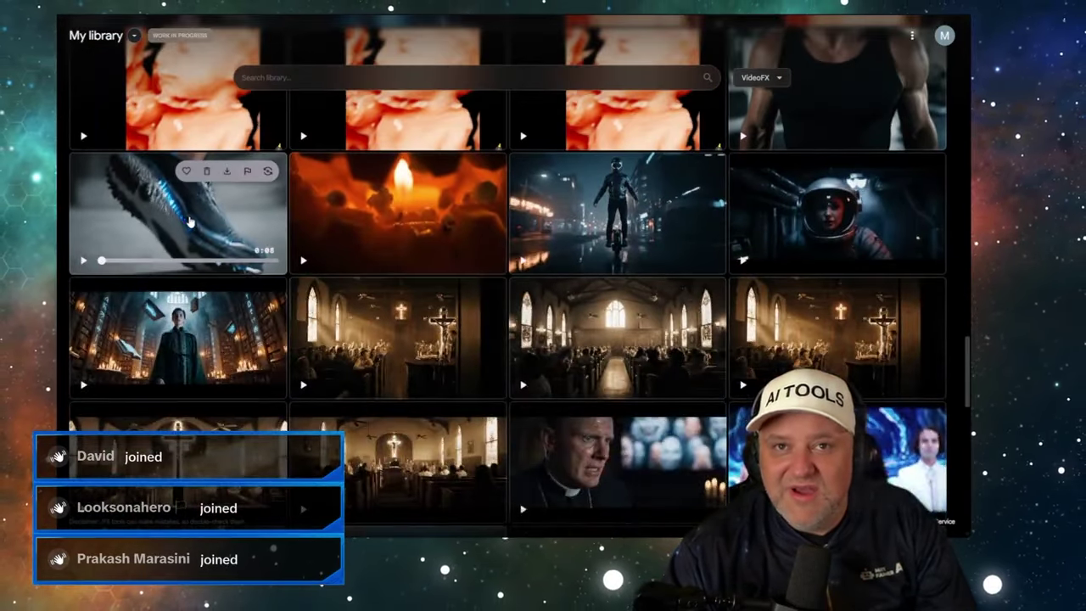
click(190, 222)
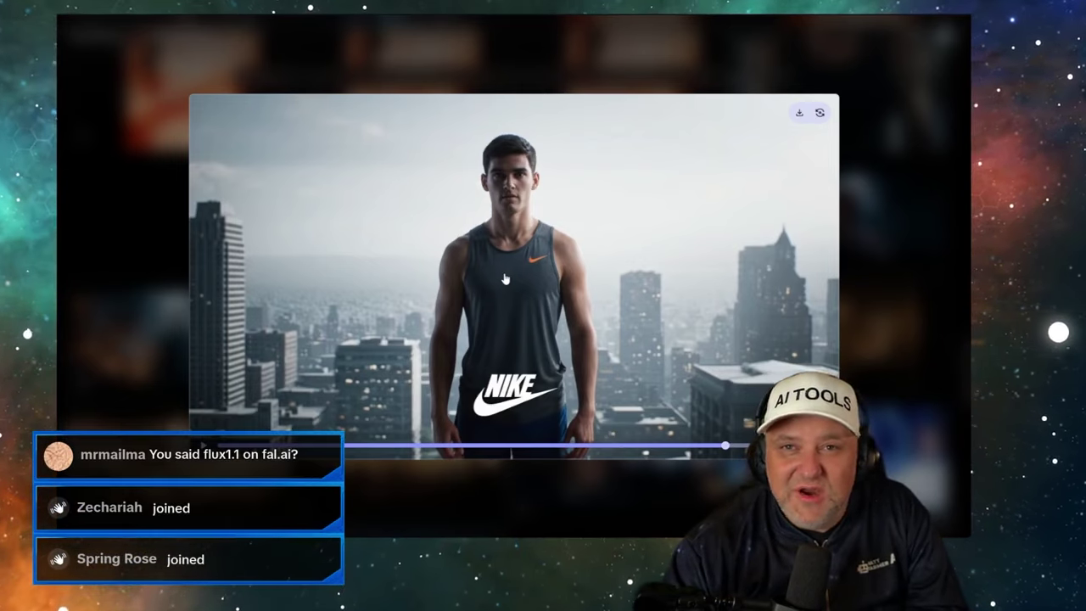
- Check the flux-pro/v1.1-ultra playground's $0.06 per-image price in fal.ai, then return to Kling
key(alt+Tab)
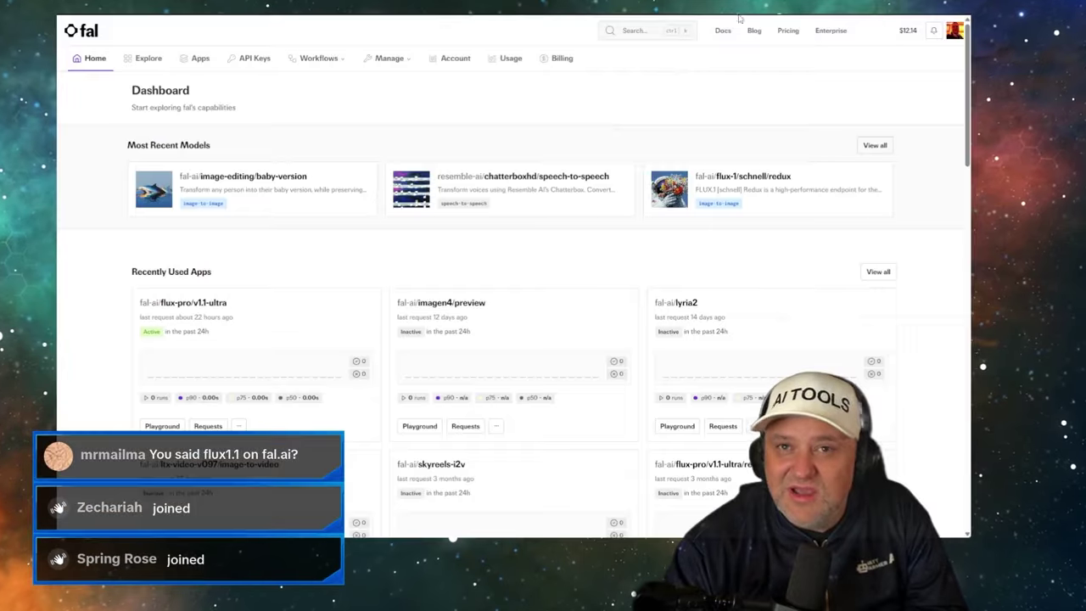
click(200, 313)
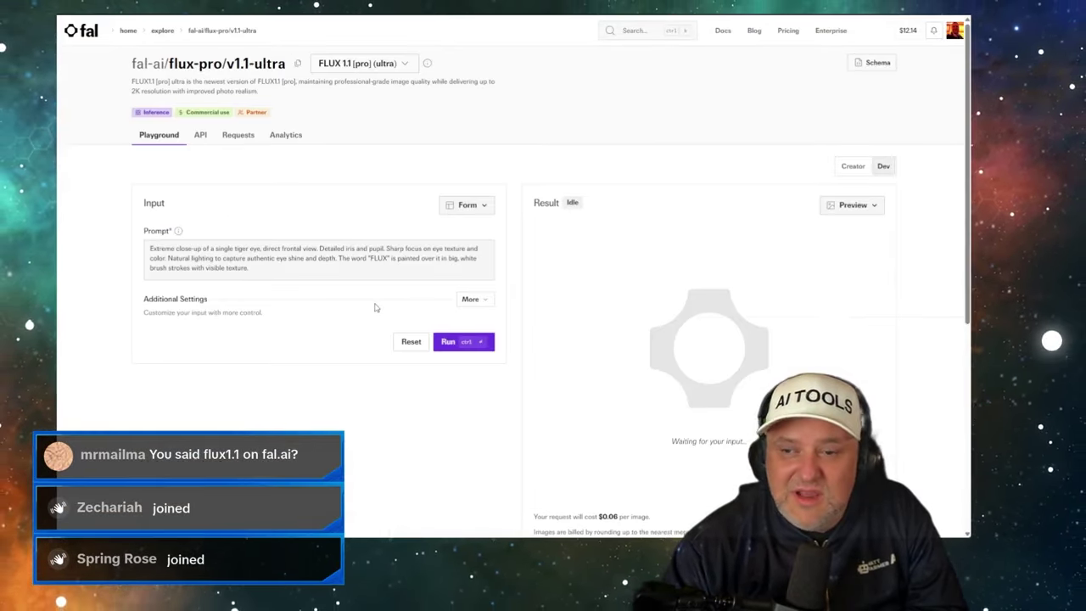
scroll(624, 361, down, 2)
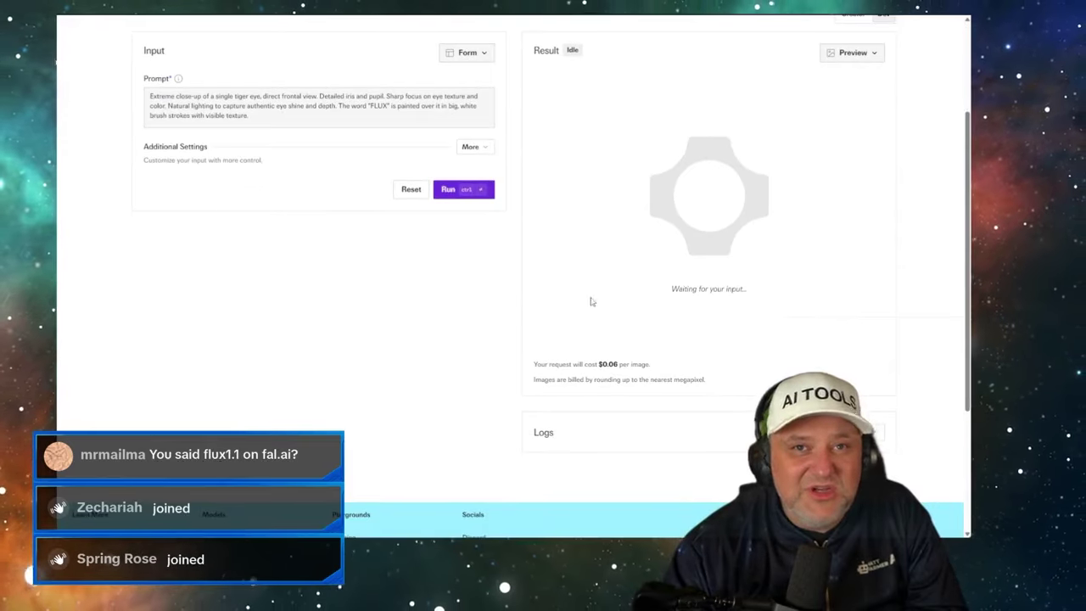
scroll(492, 161, up, 2)
key(alt+Tab)
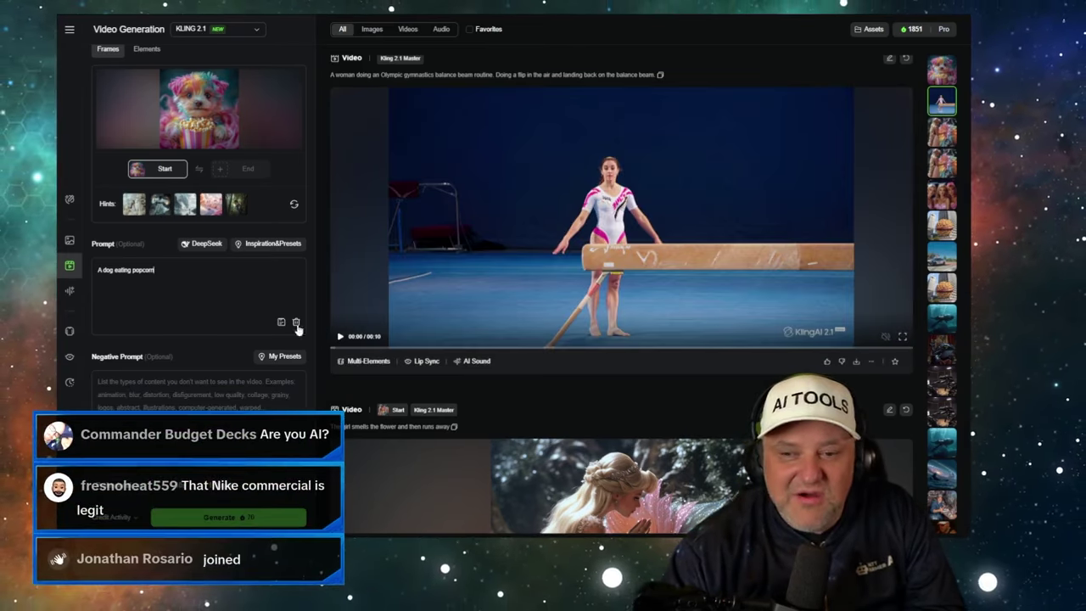
- Play the finished Kling gymnast video, replaying the beam flip and handstand, then bring up the comparison sheet
click(340, 337)
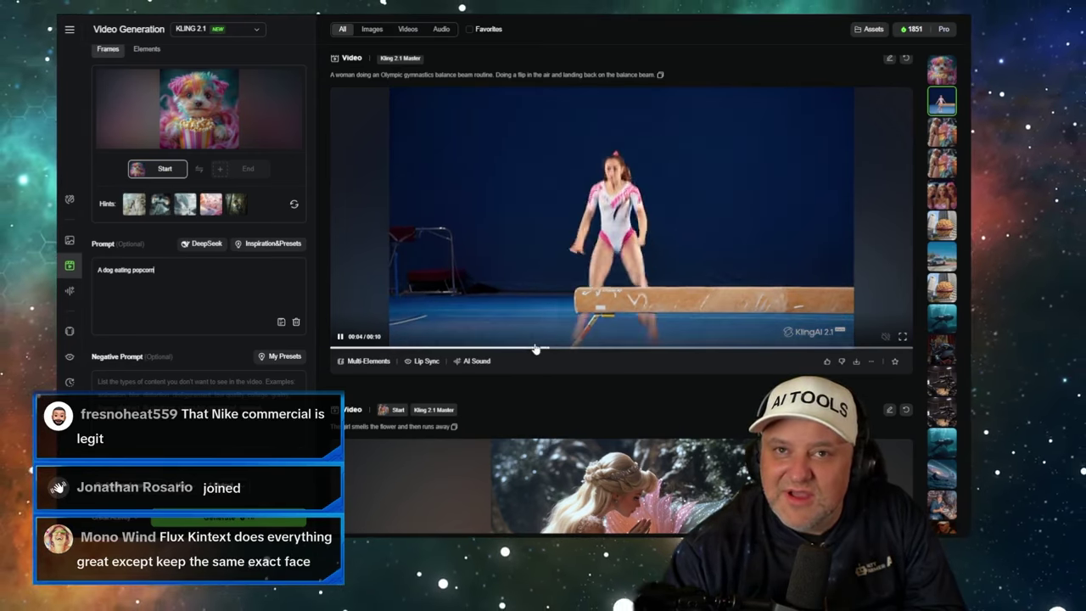
click(585, 348)
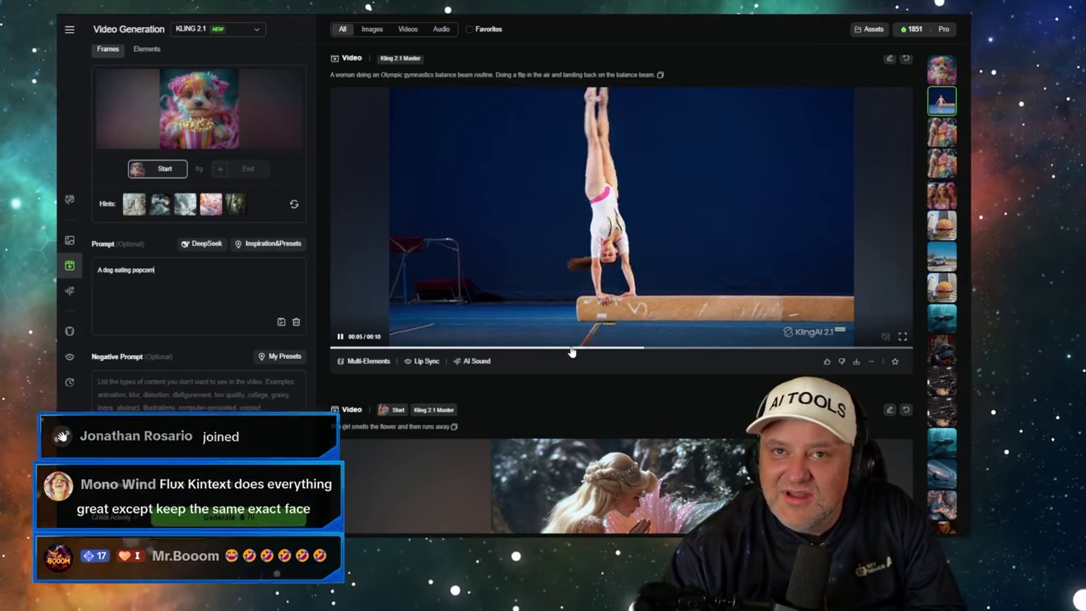
click(572, 348)
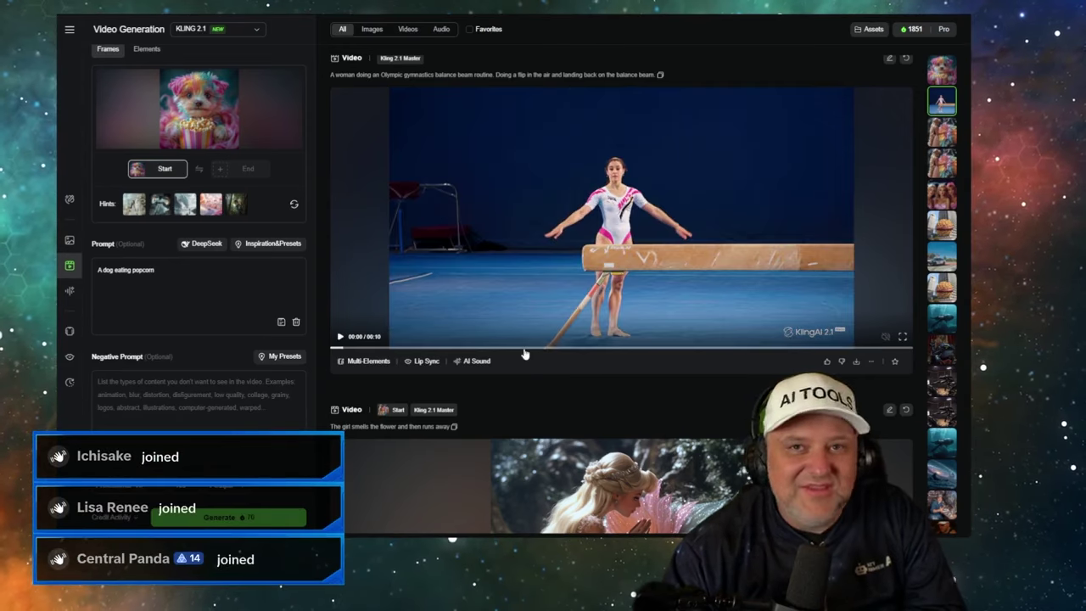
click(480, 343)
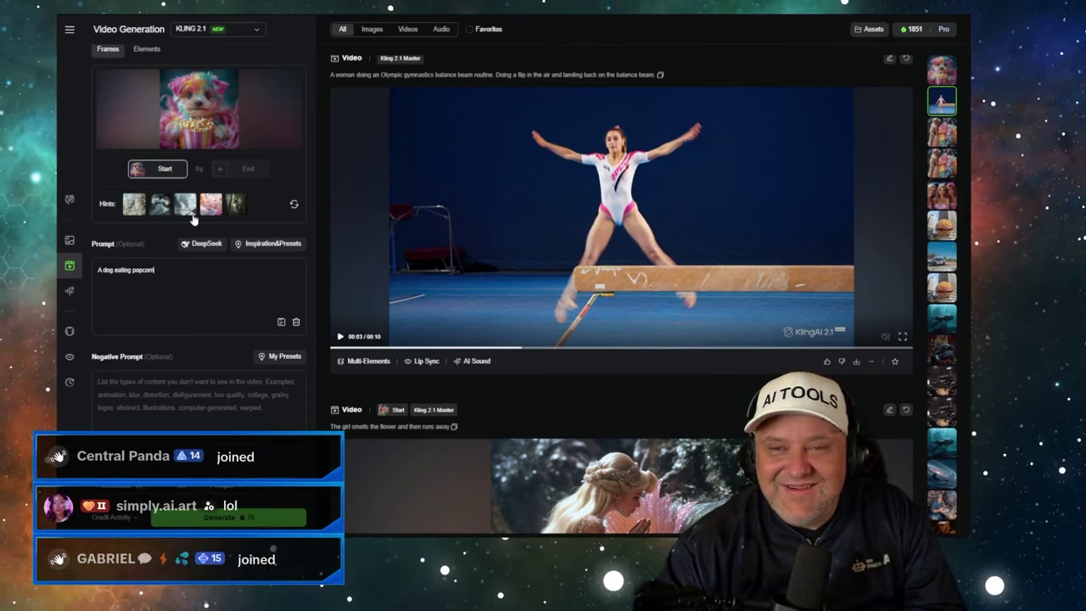
click(154, 270)
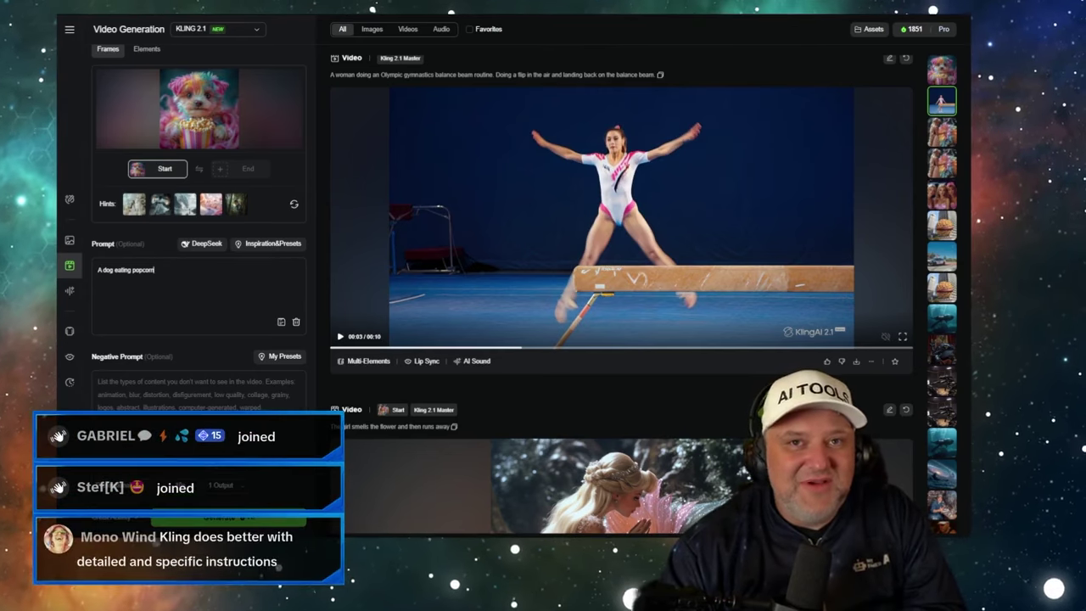
key(alt+Tab)
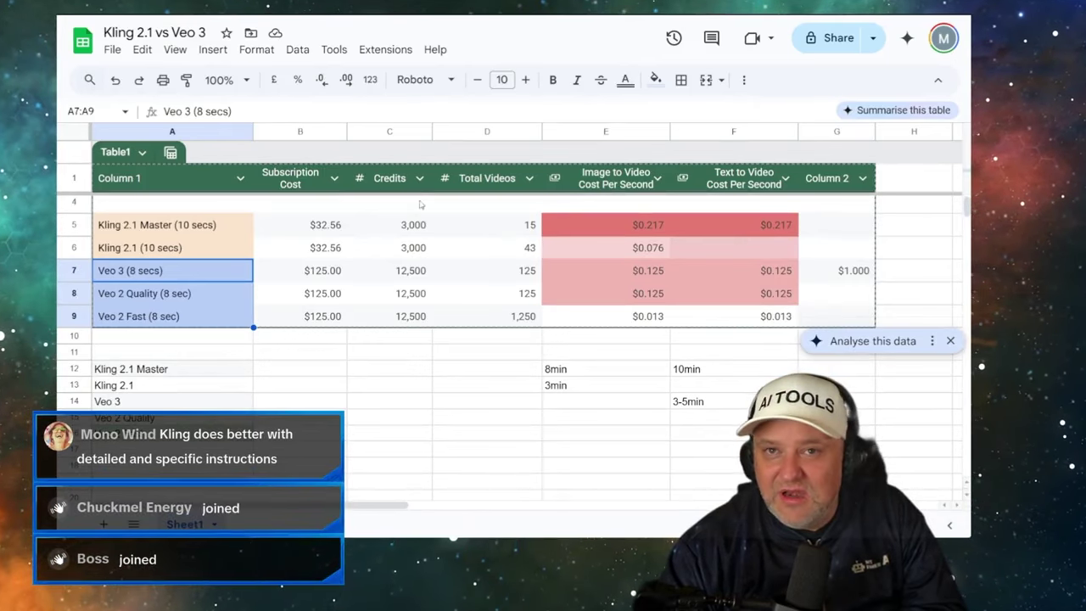
click(588, 219)
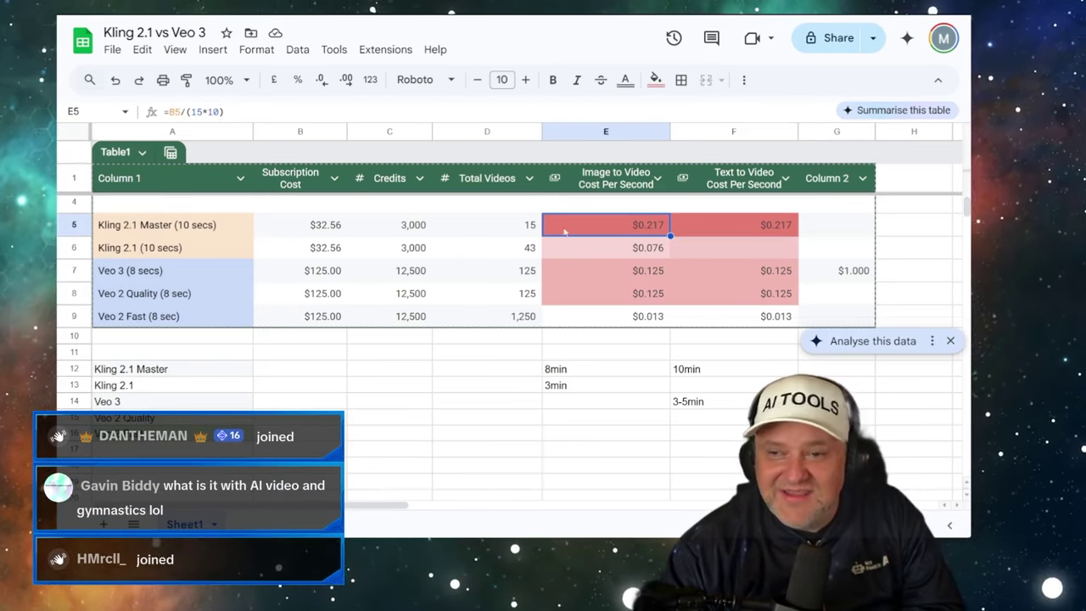
click(340, 226)
click(497, 226)
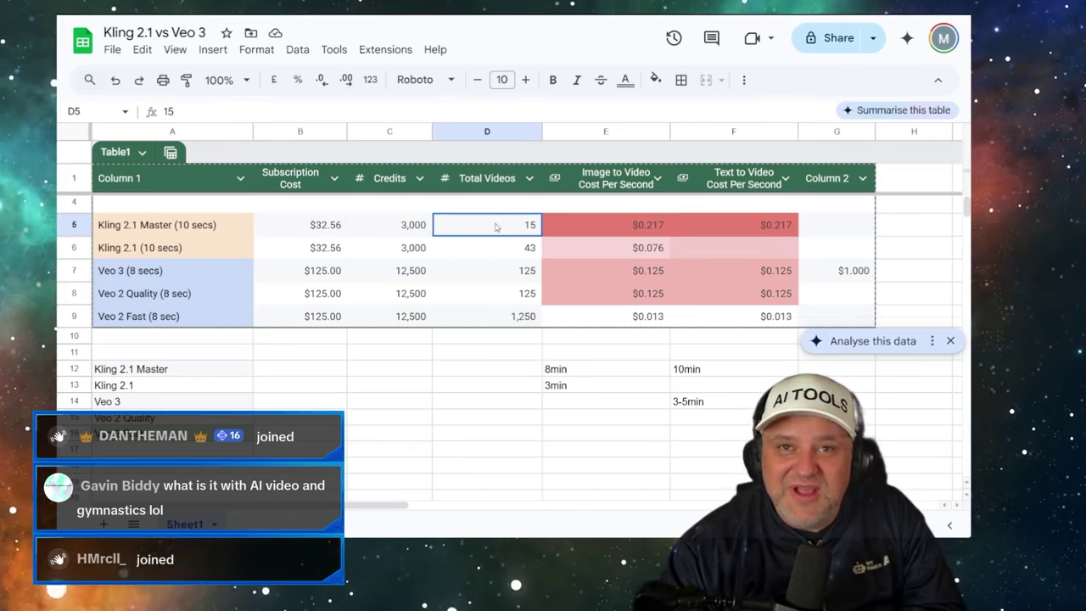
click(185, 225)
click(156, 248)
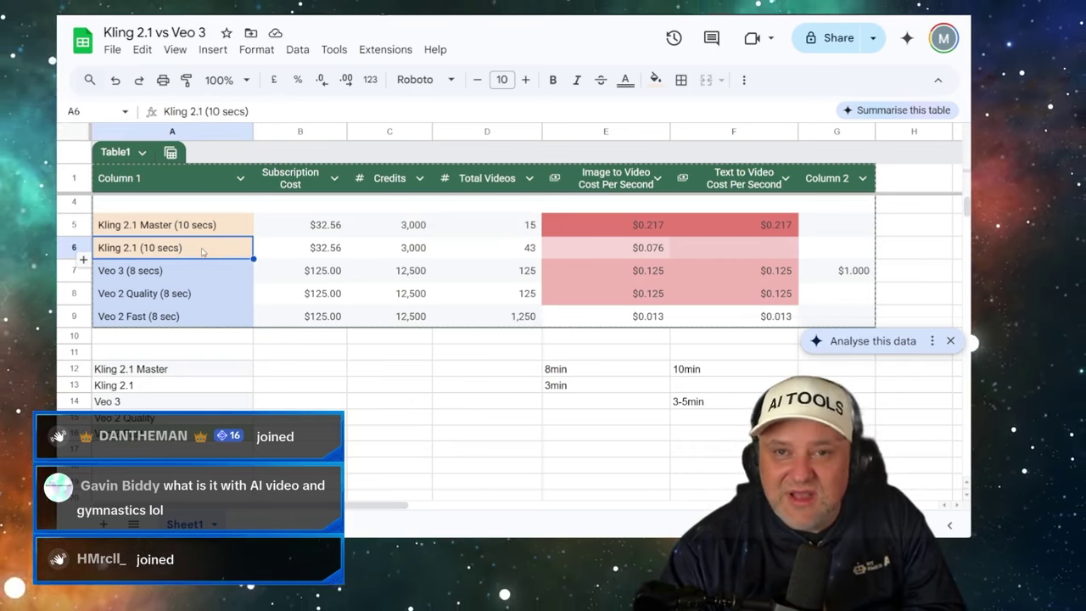
click(595, 249)
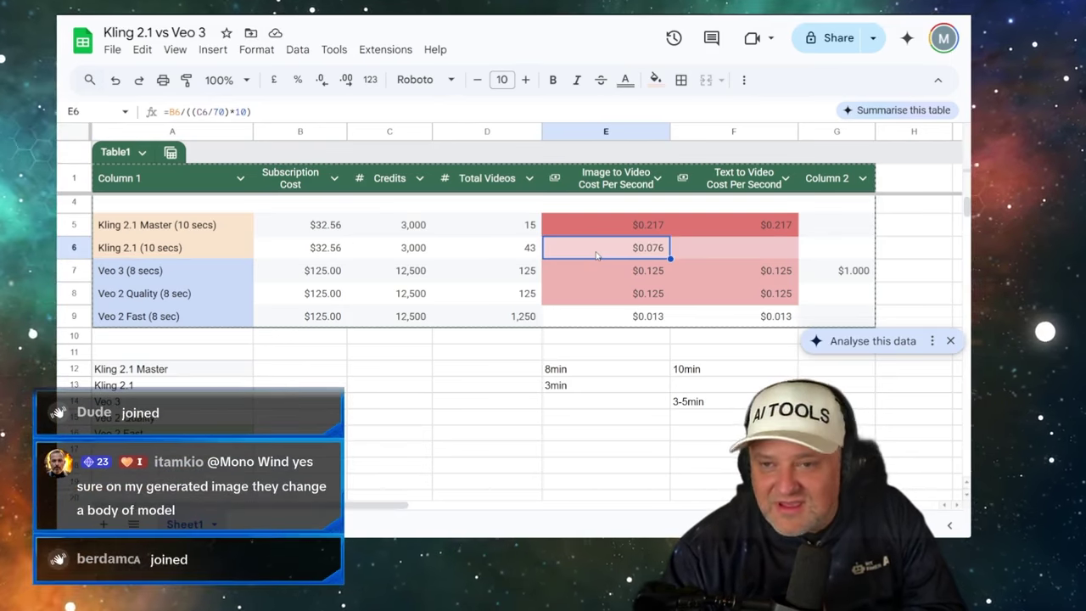
click(501, 248)
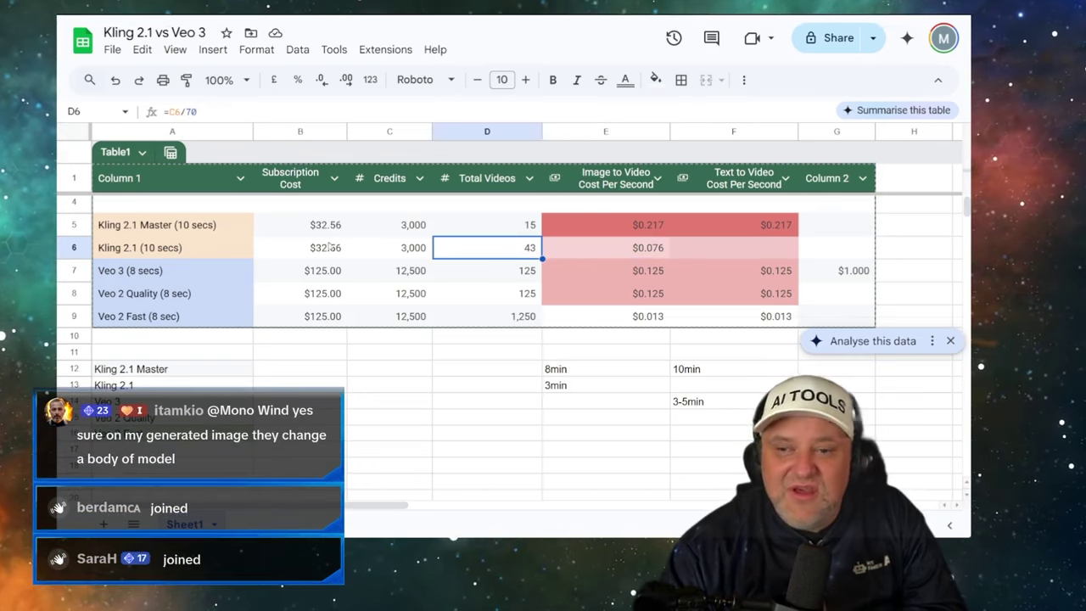
click(331, 251)
click(488, 255)
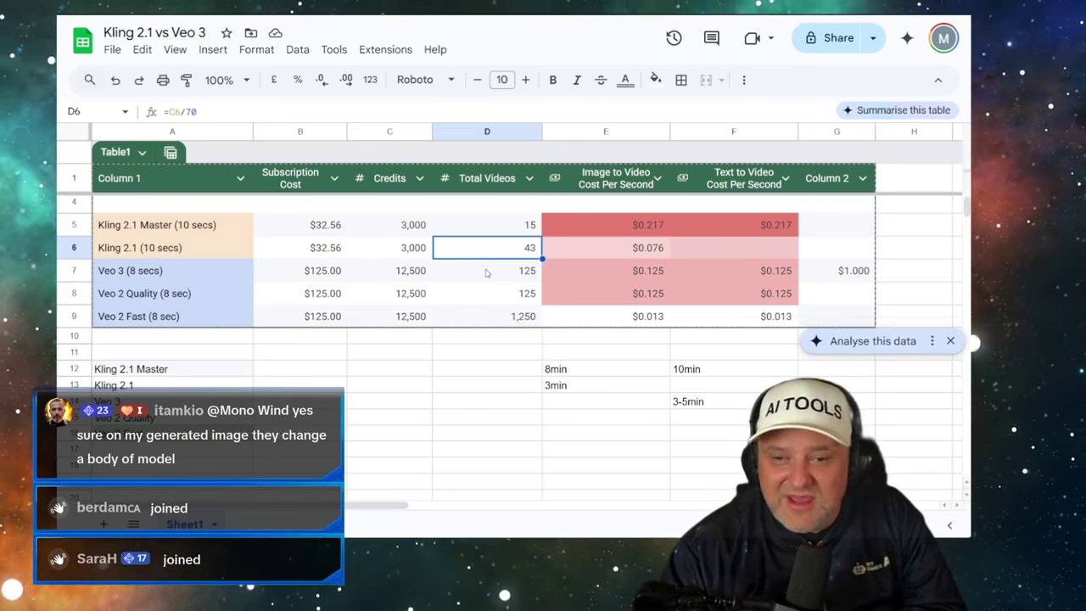
click(486, 273)
click(173, 278)
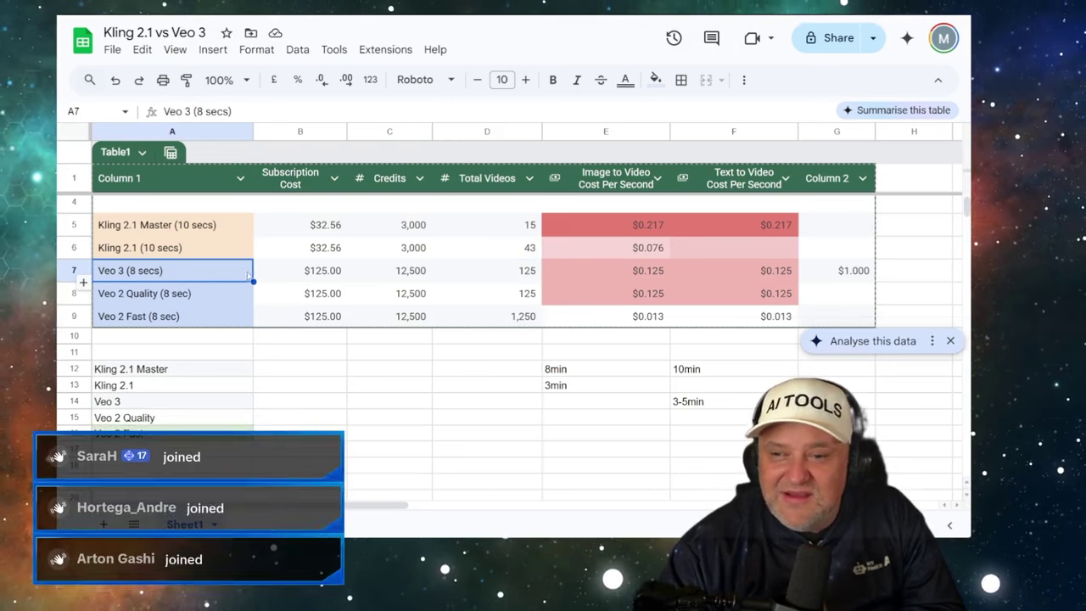
click(601, 279)
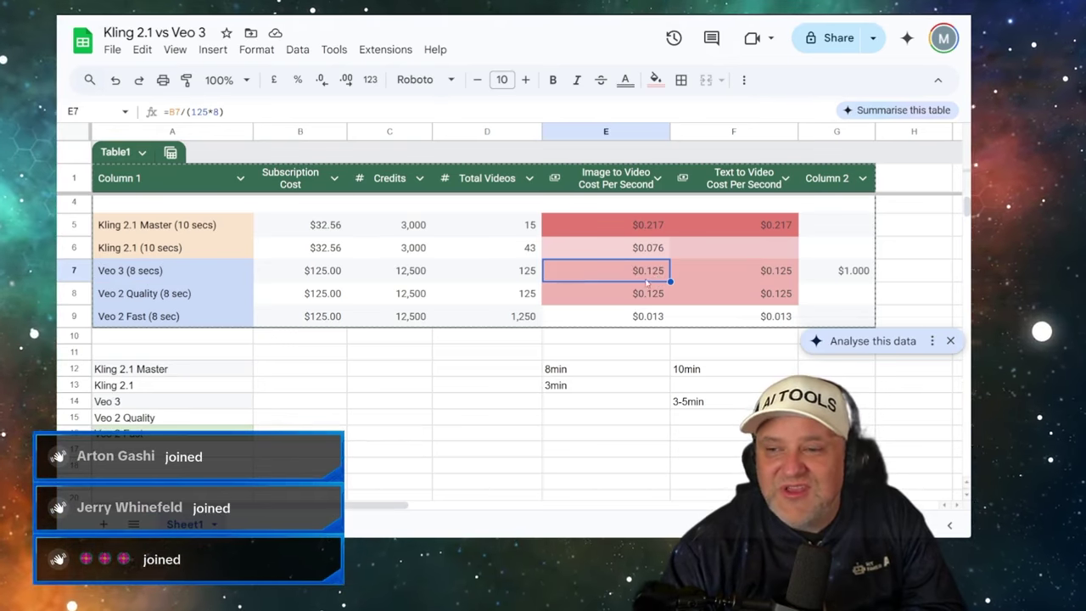
click(836, 281)
click(827, 299)
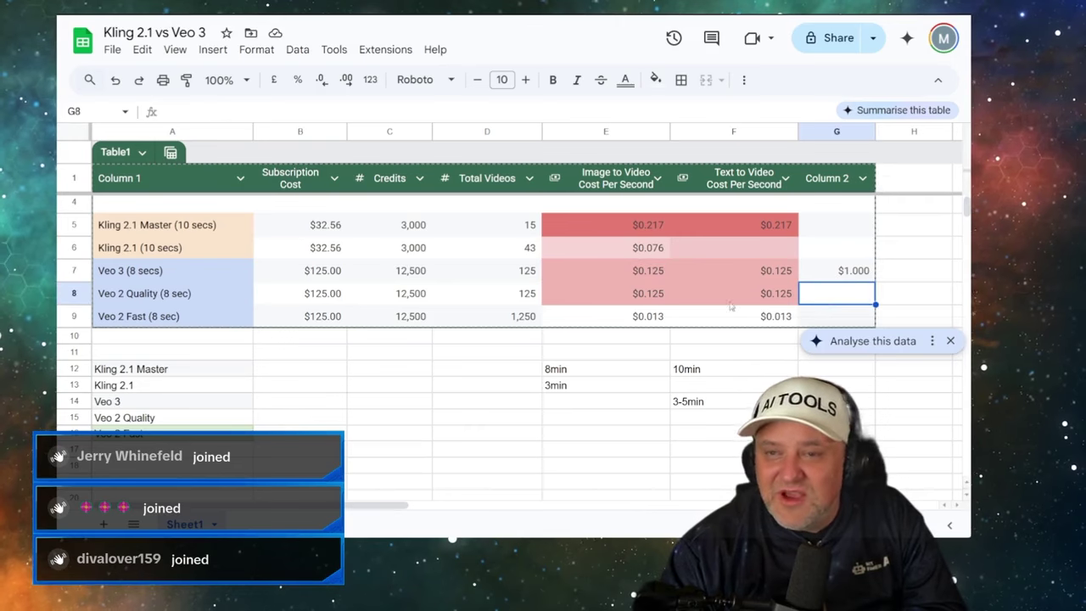
click(185, 296)
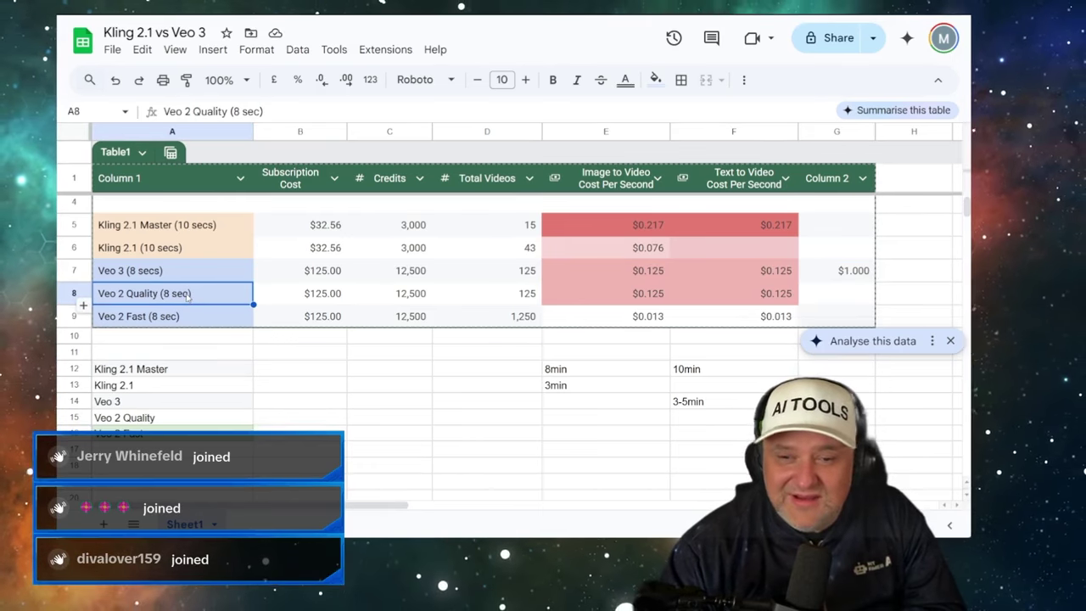
key(ctrl+Right)
key(ctrl+shift+Left)
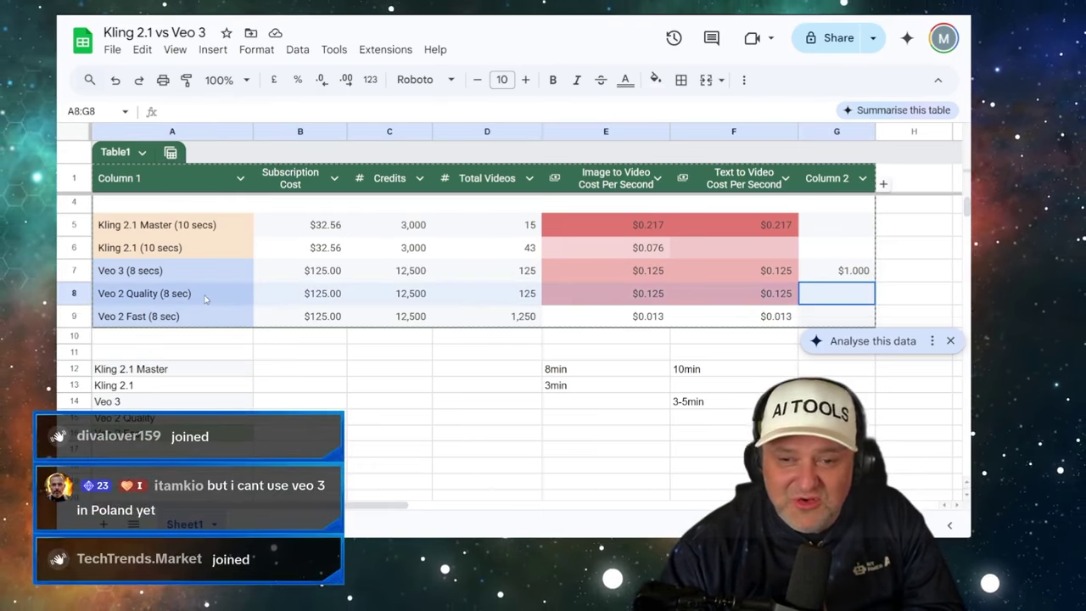
click(212, 319)
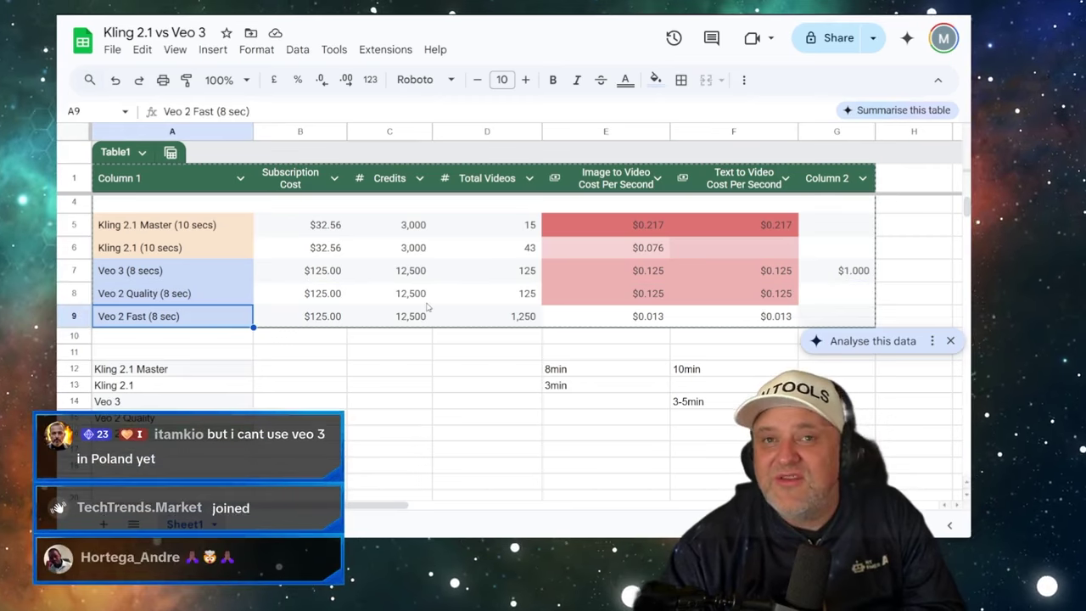
click(492, 325)
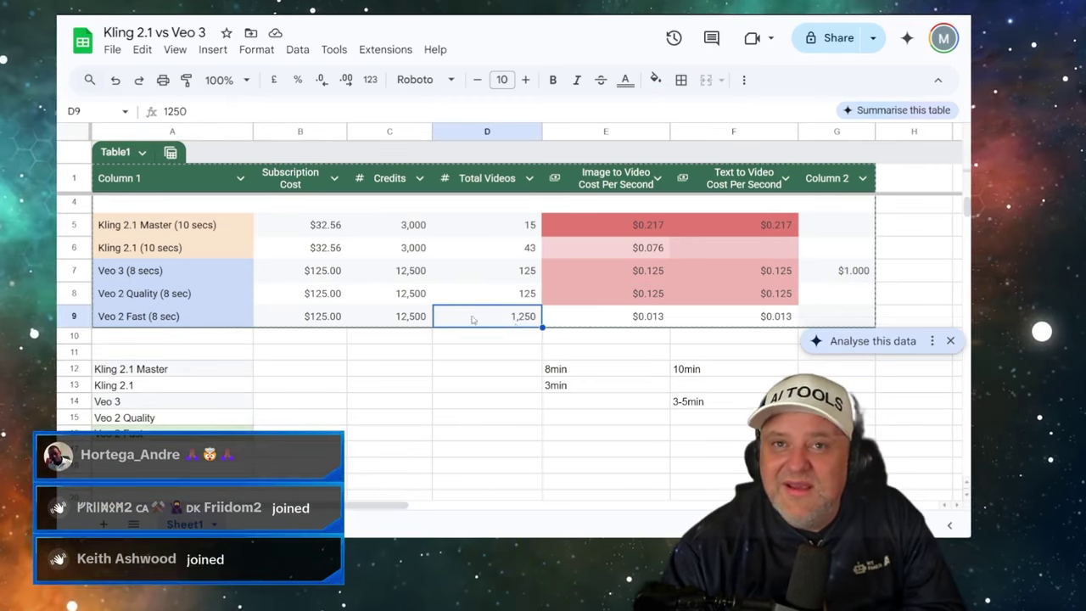
click(321, 320)
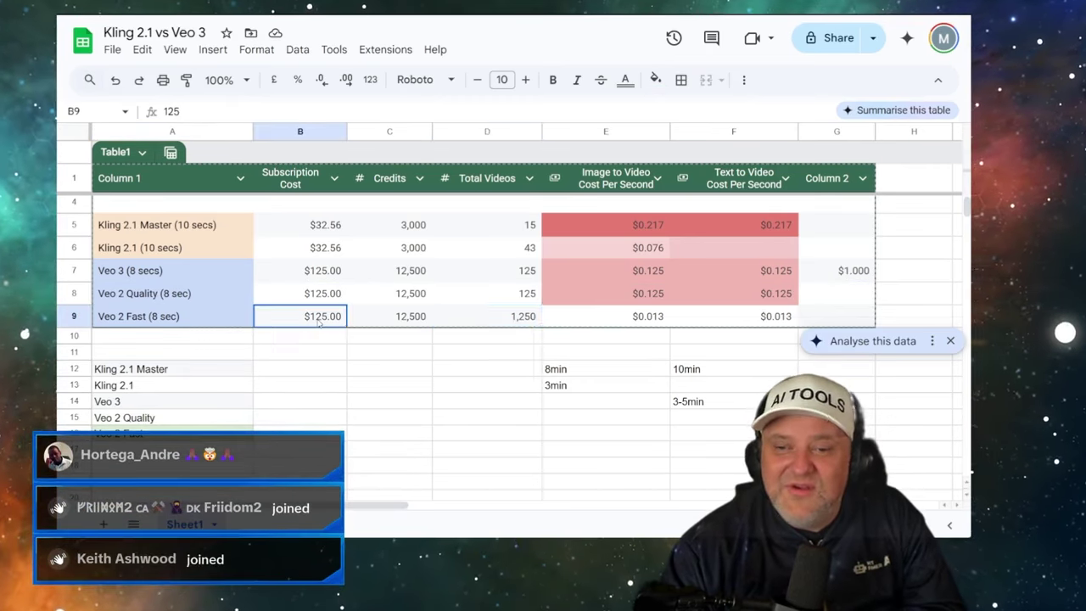
click(500, 318)
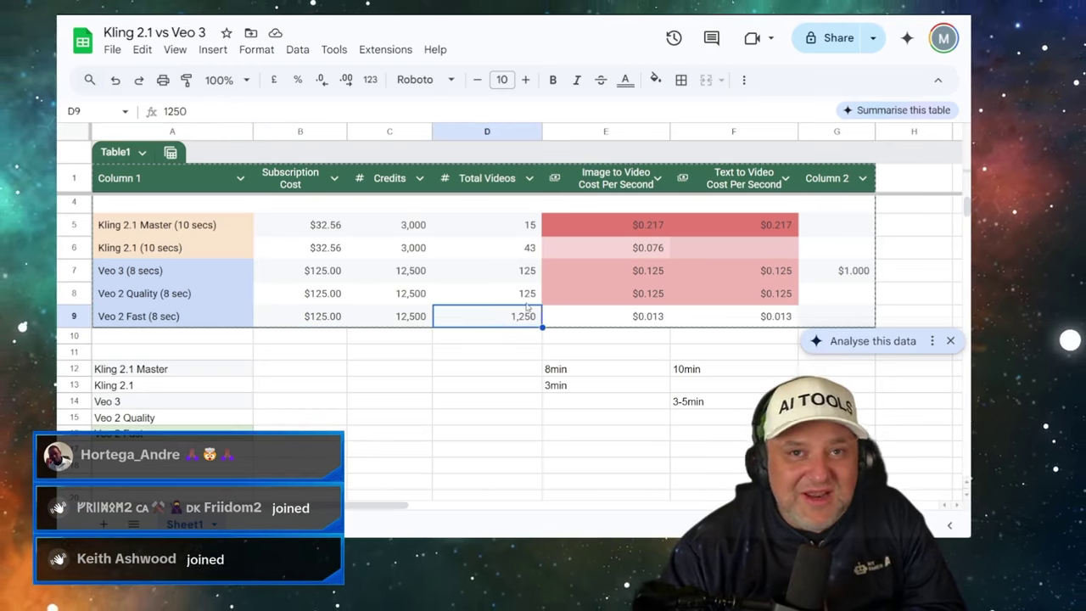
click(622, 318)
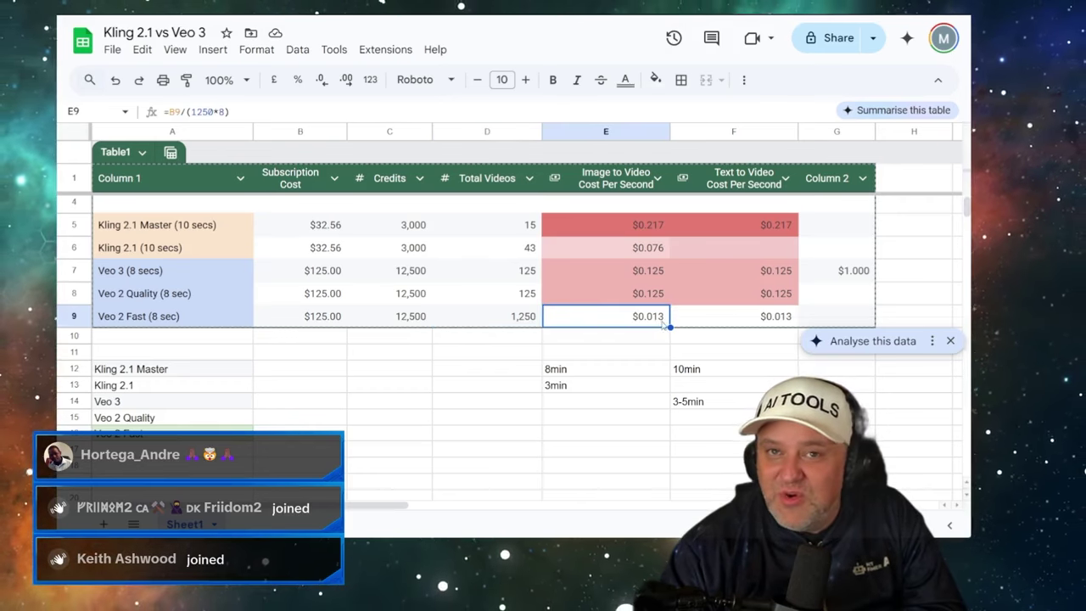
key(Right)
key(Right)
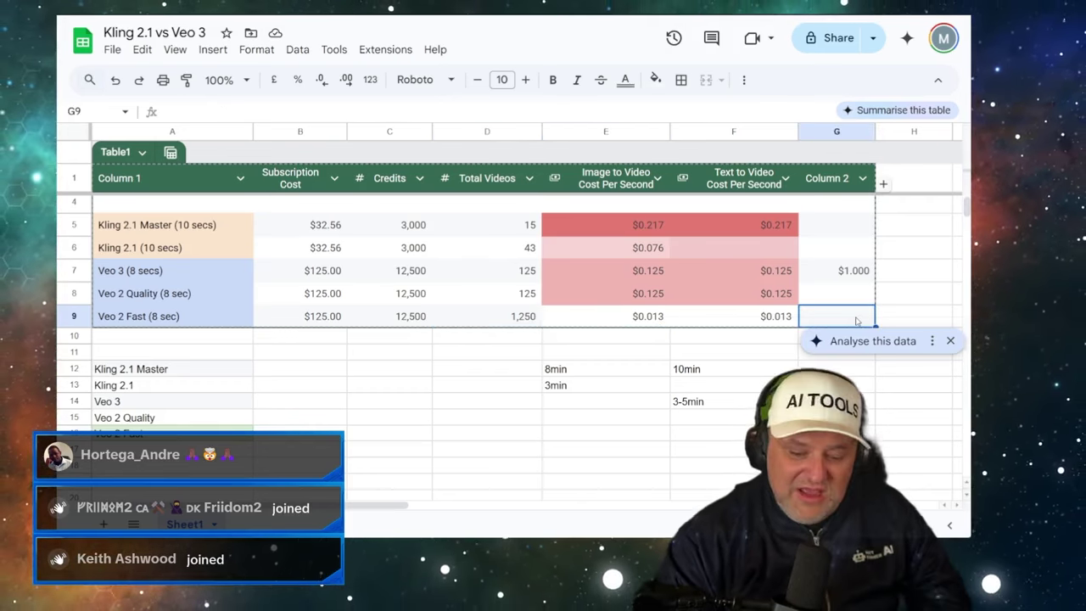
- Enter =E98*8 in G9, accept autofill, add decimals, then undo the unwanted column of zeros
text(=)
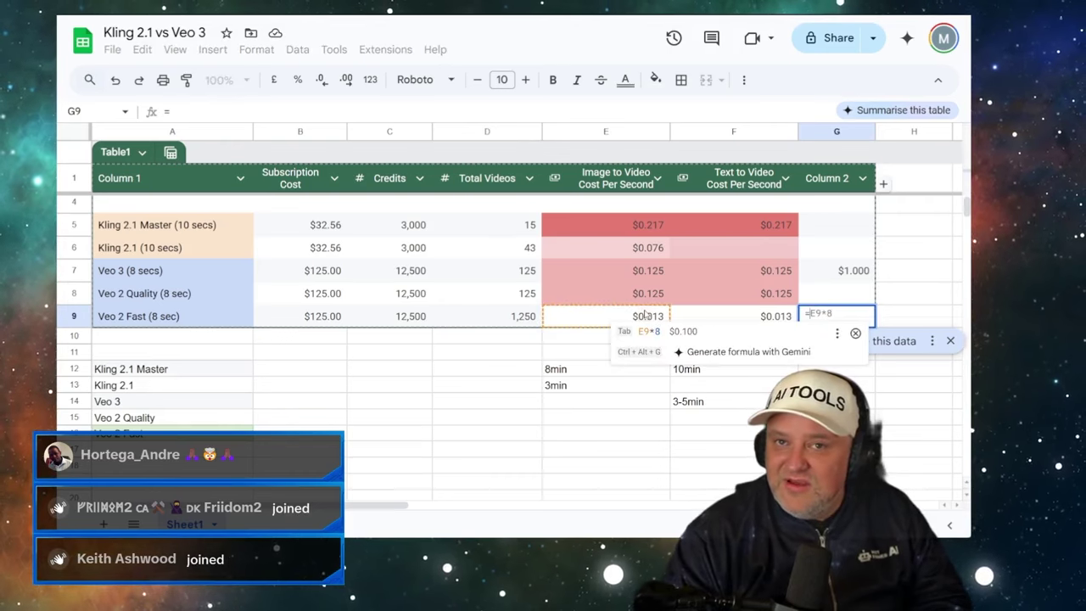
text(E98)
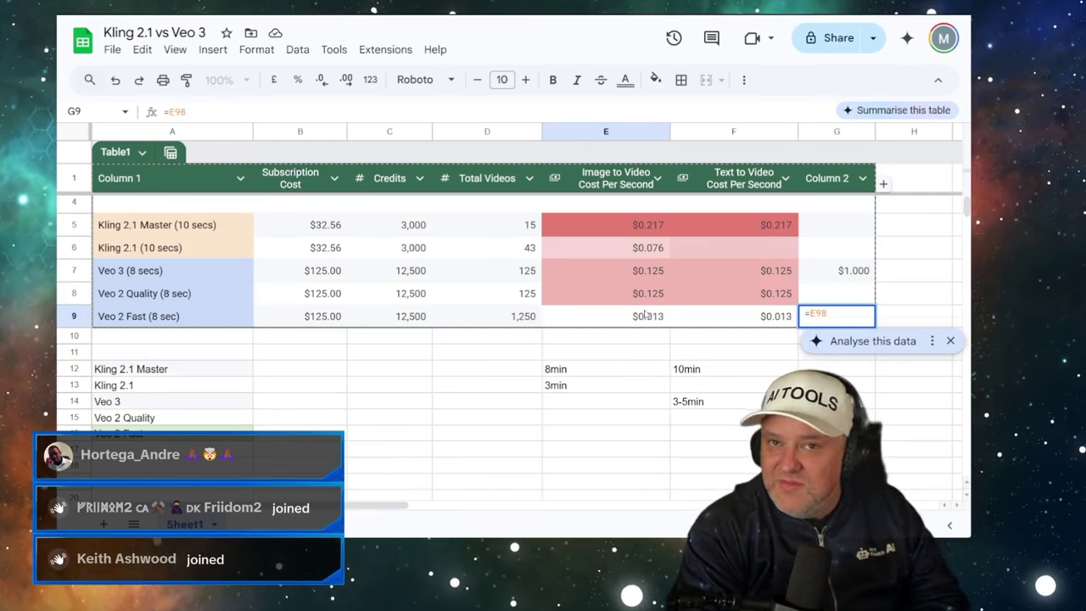
text(*8)
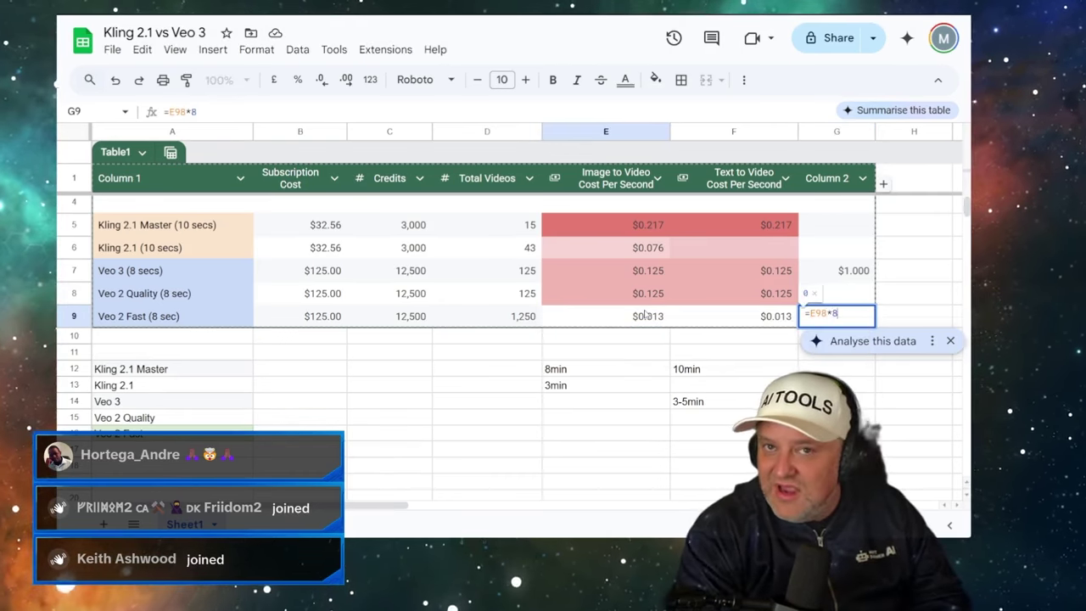
key(Return)
click(788, 294)
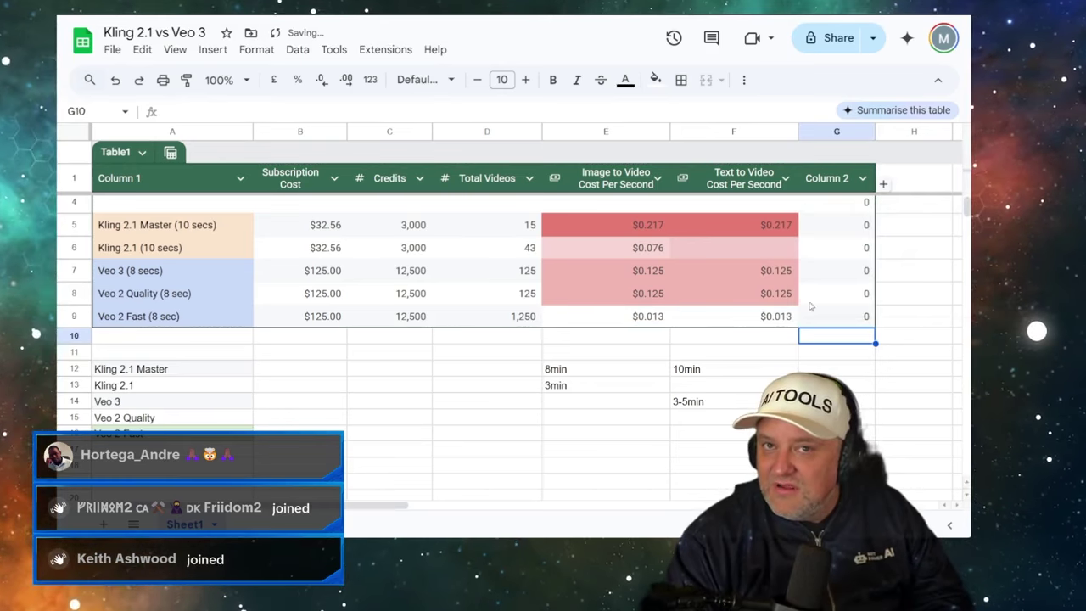
click(836, 316)
drag(840, 229, 845, 316)
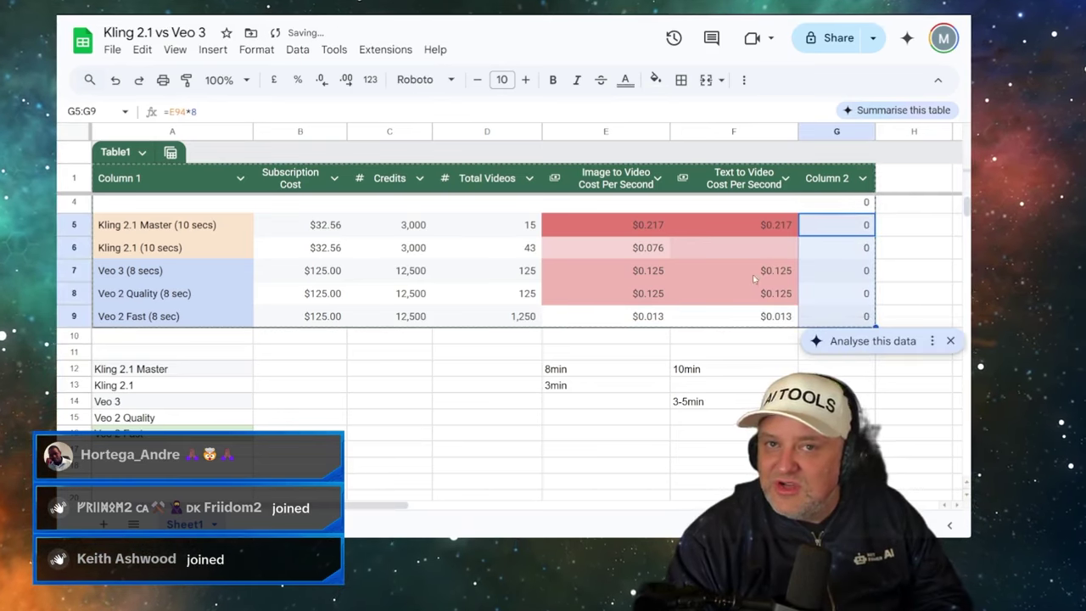
click(346, 79)
click(346, 80)
click(347, 80)
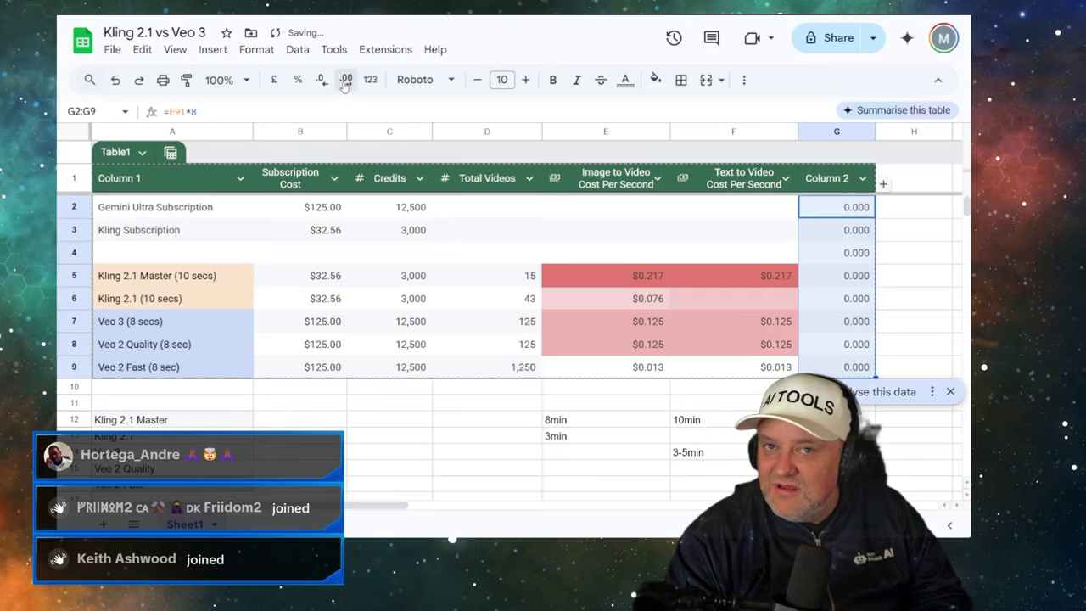
key(ctrl+z)
key(ctrl+z)
key(ctrl+z)
key(ctrl+z)
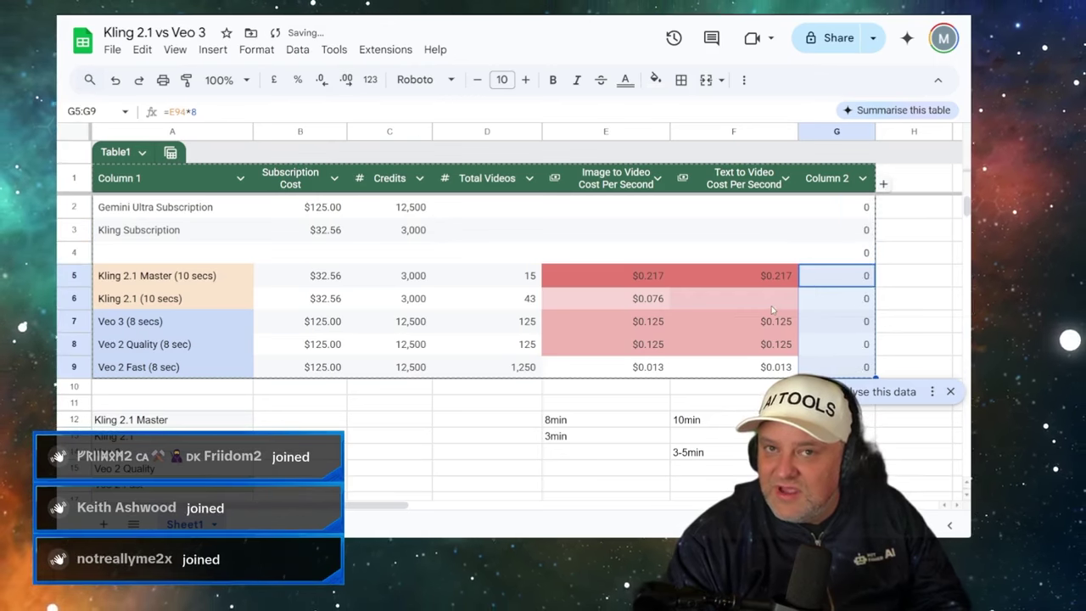
- Copy Veo 3's G7 per-clip formula into G9 so Veo 2 Fast shows $0.100
click(836, 321)
key(ctrl+c)
click(853, 367)
key(ctrl+v)
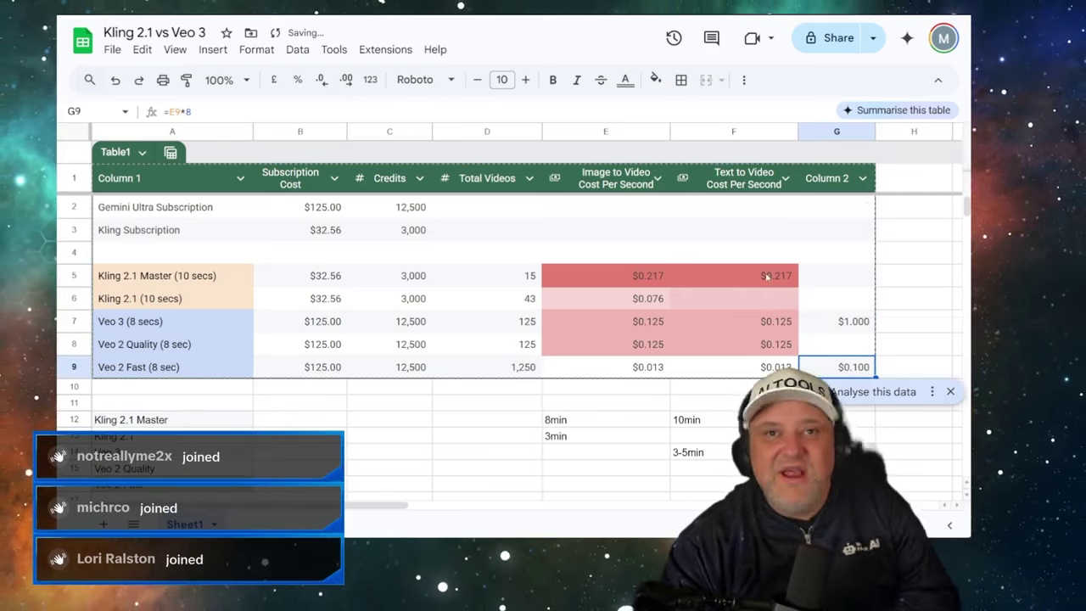
click(314, 402)
scroll(314, 401, down, 1)
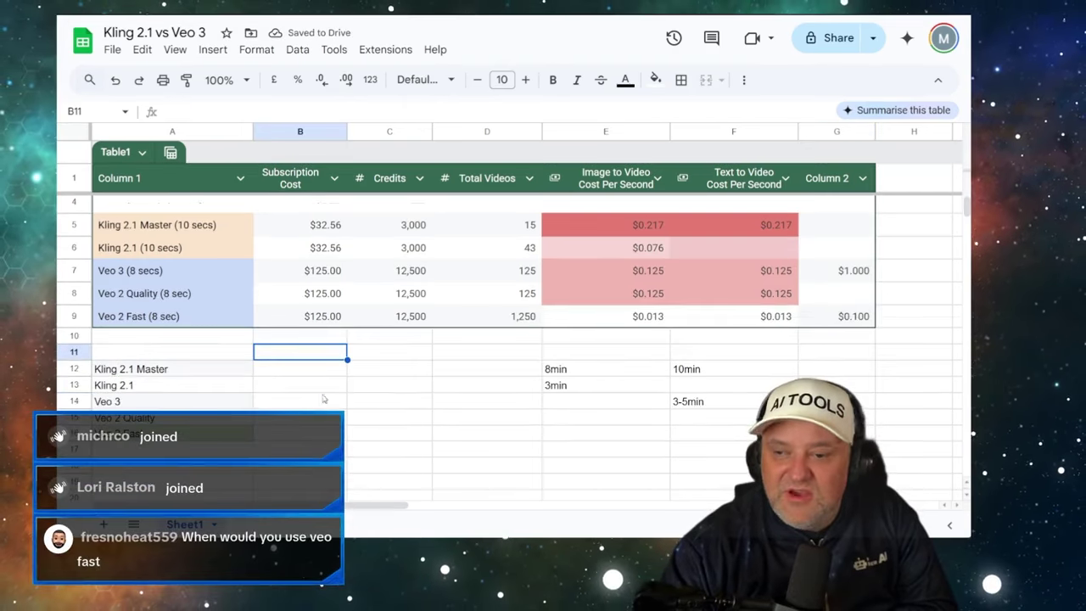
- Copy Veo 3's 3-5min text-to-video time into its image-to-video cell
click(563, 373)
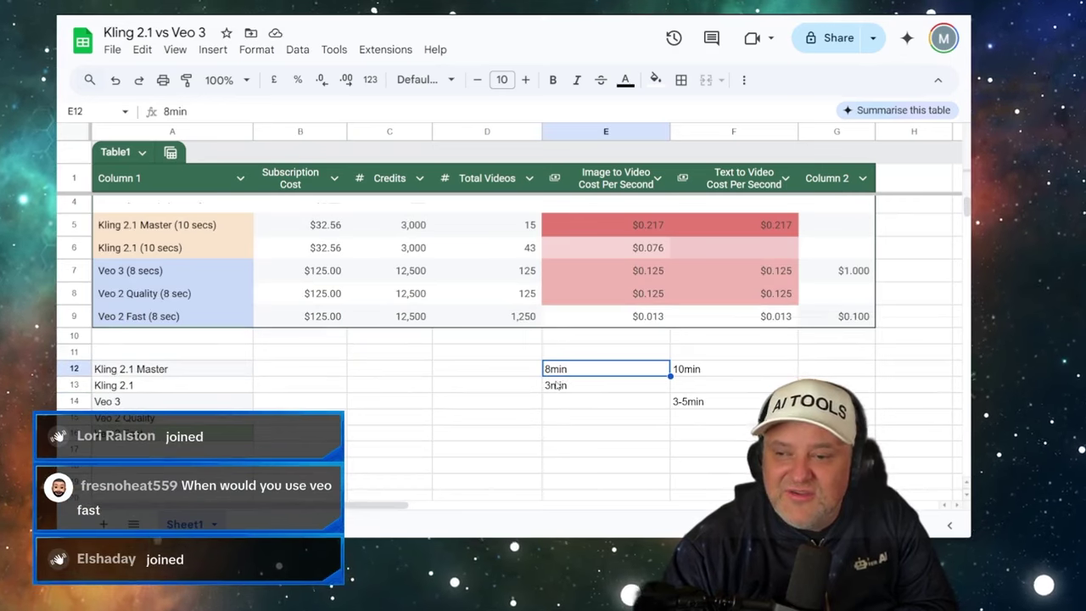
click(683, 402)
key(ctrl+c)
click(612, 402)
key(ctrl+v)
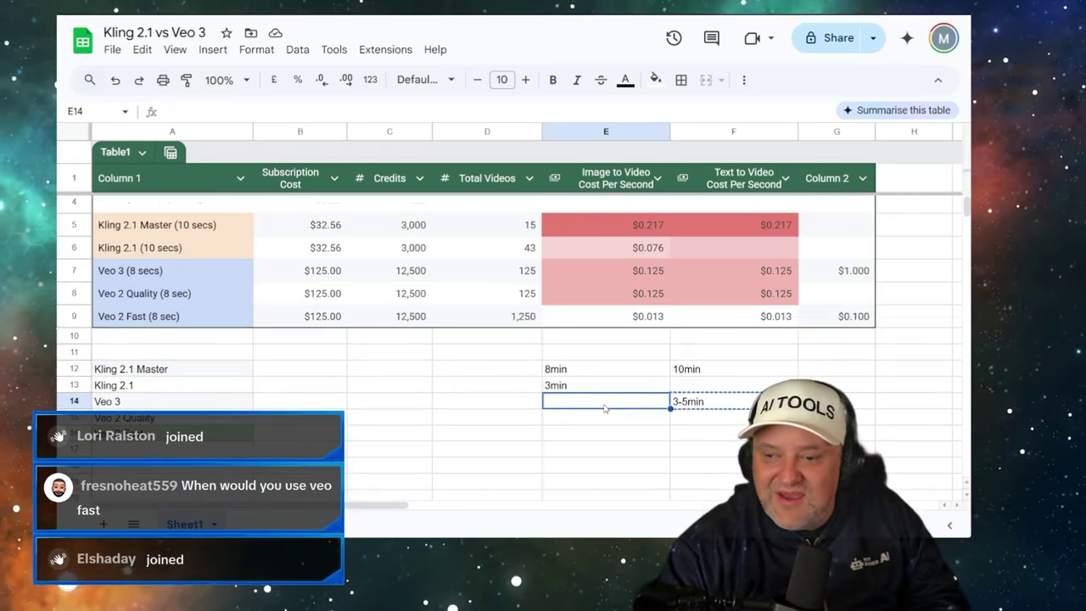
click(630, 434)
- Fill in 3min as Kling 2.1's text-to-video generation time
click(579, 374)
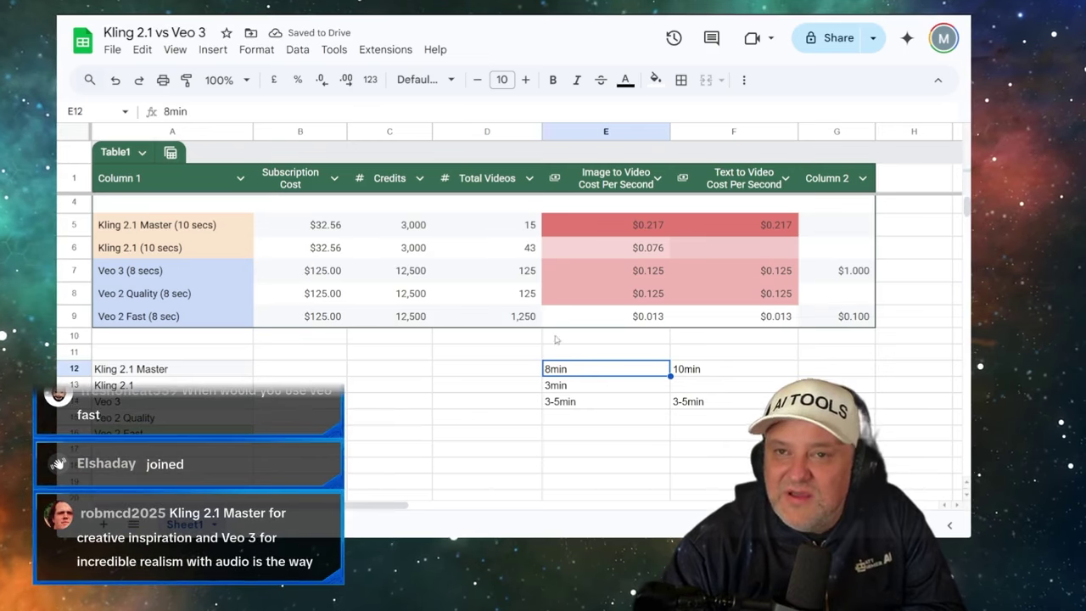
click(701, 373)
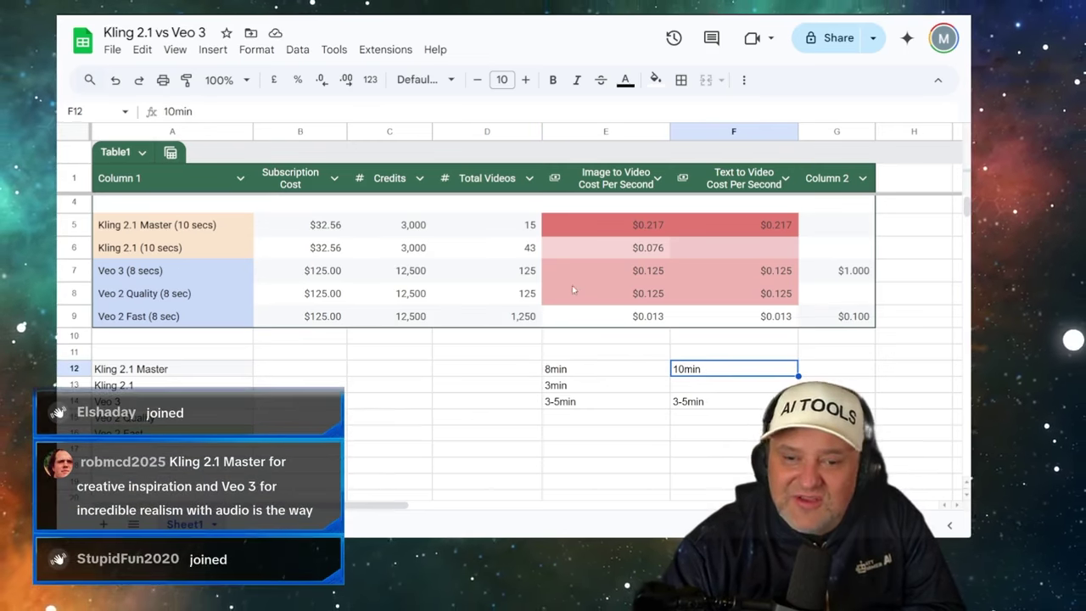
click(665, 386)
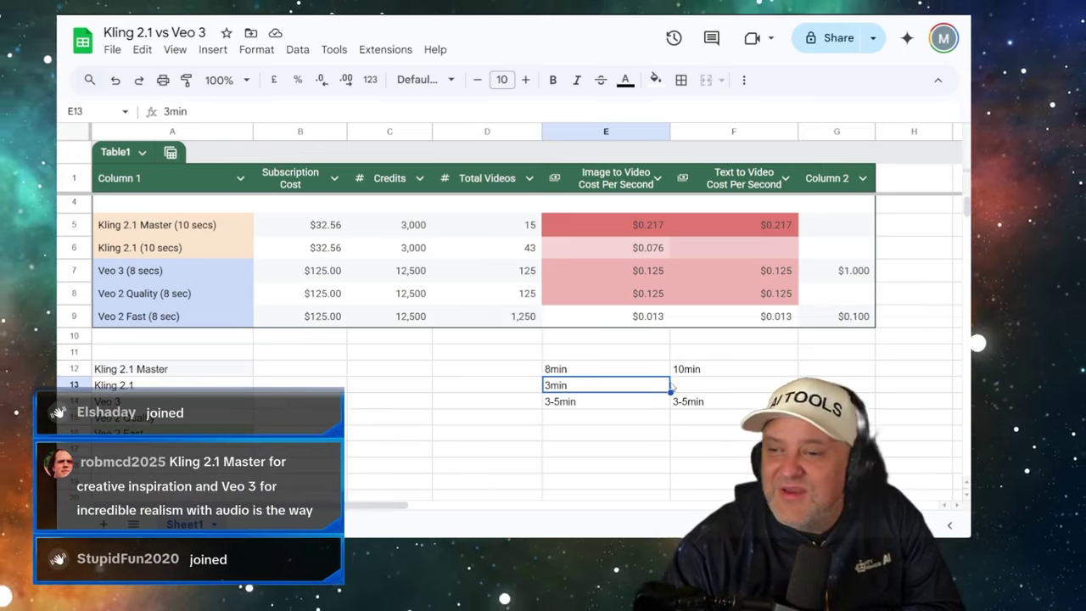
click(703, 387)
key(ctrl+v)
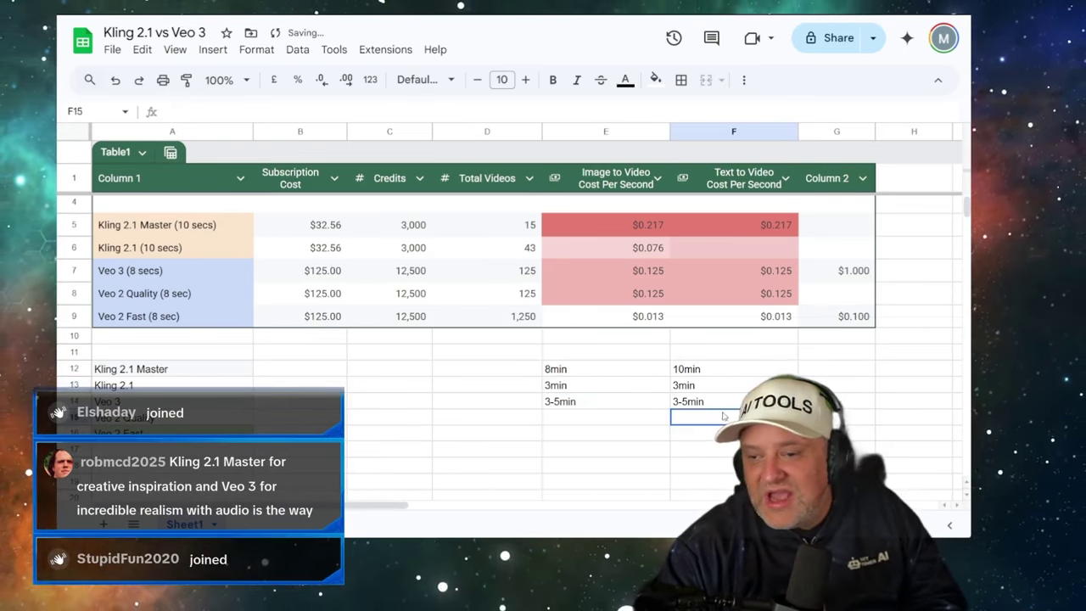
click(591, 408)
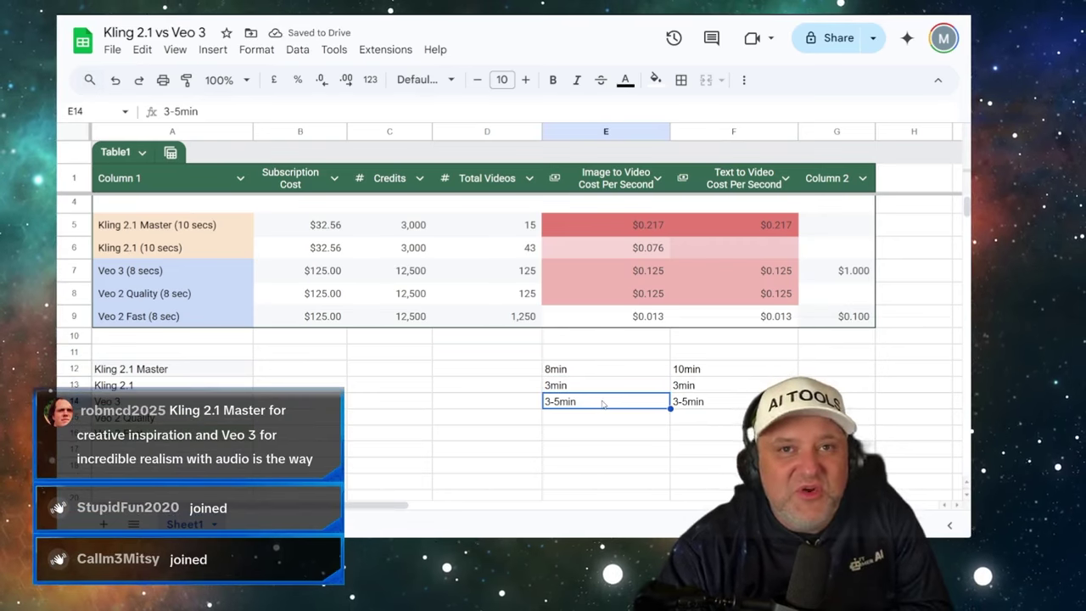
scroll(577, 414, up, 2)
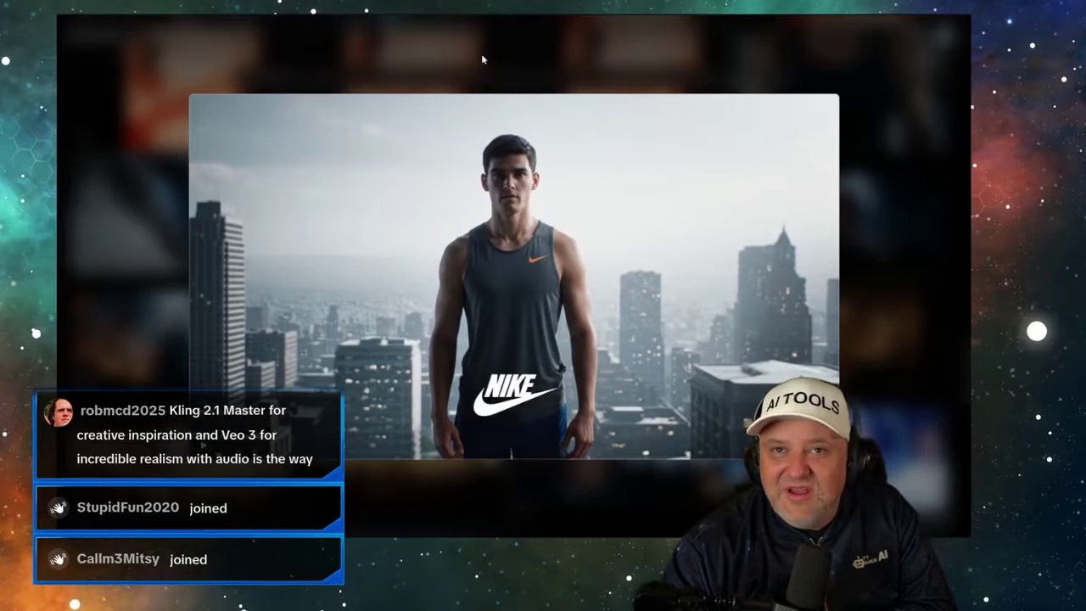
- Close the Nike clip, browse My library, and open the street-interview clip in the large player
click(486, 56)
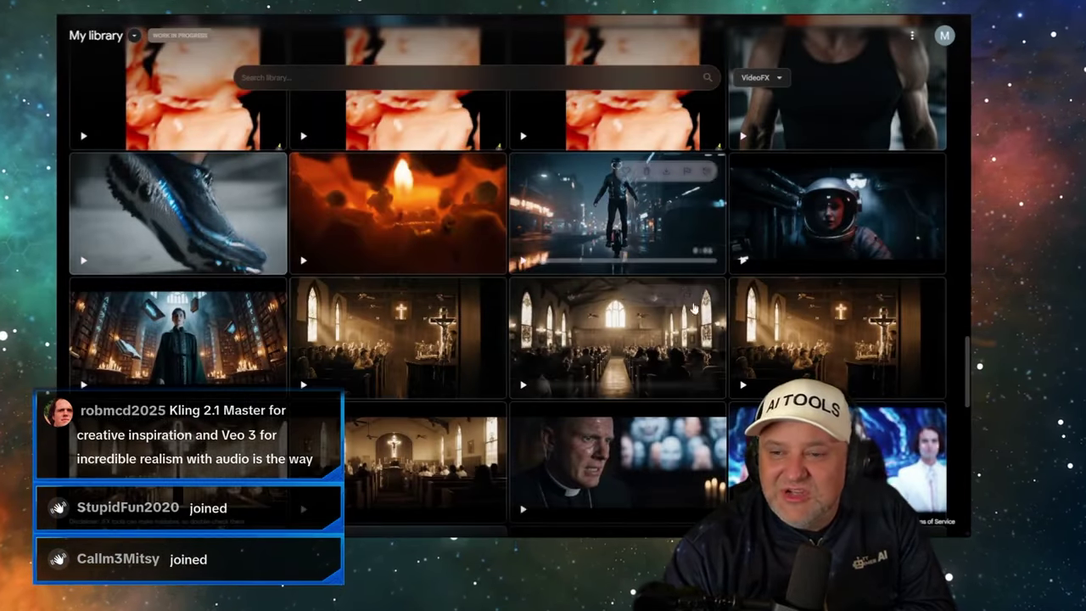
scroll(610, 335, up, 20)
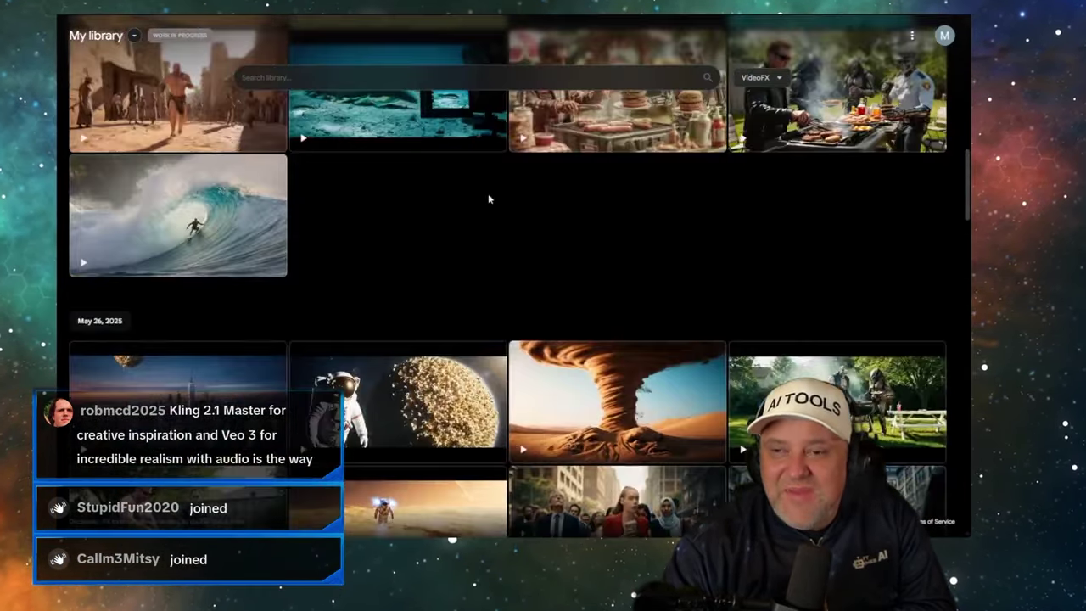
scroll(496, 203, up, 10)
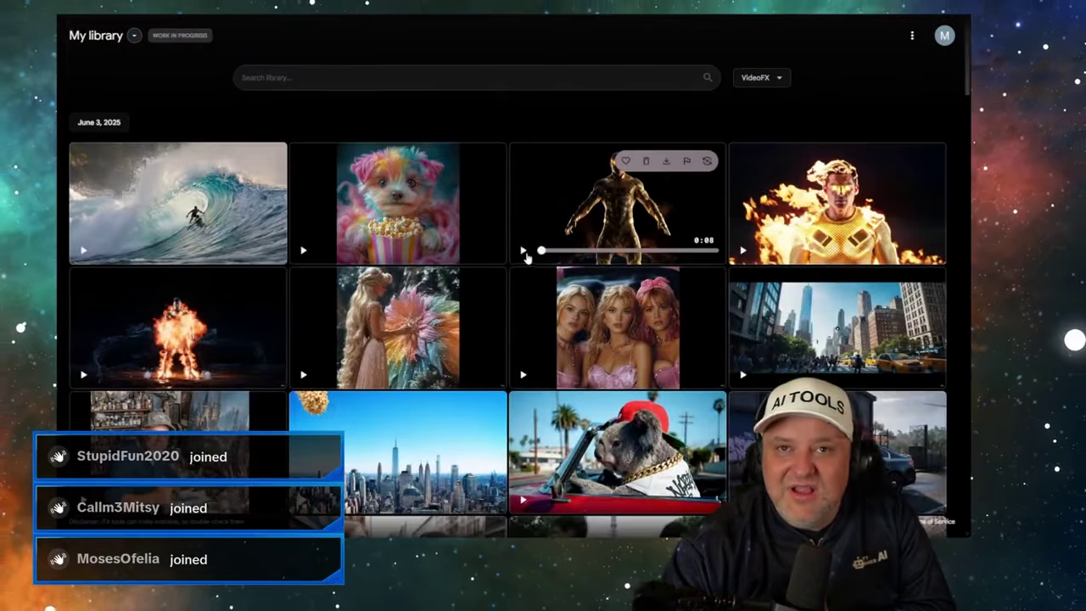
scroll(553, 233, down, 3)
scroll(522, 228, down, 1)
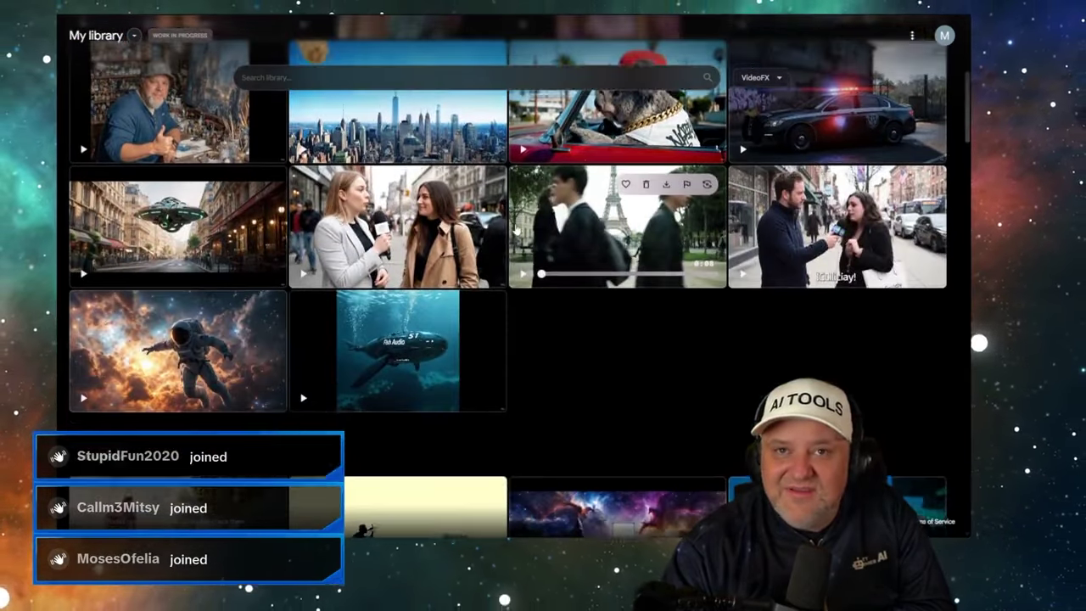
scroll(433, 248, down, 15)
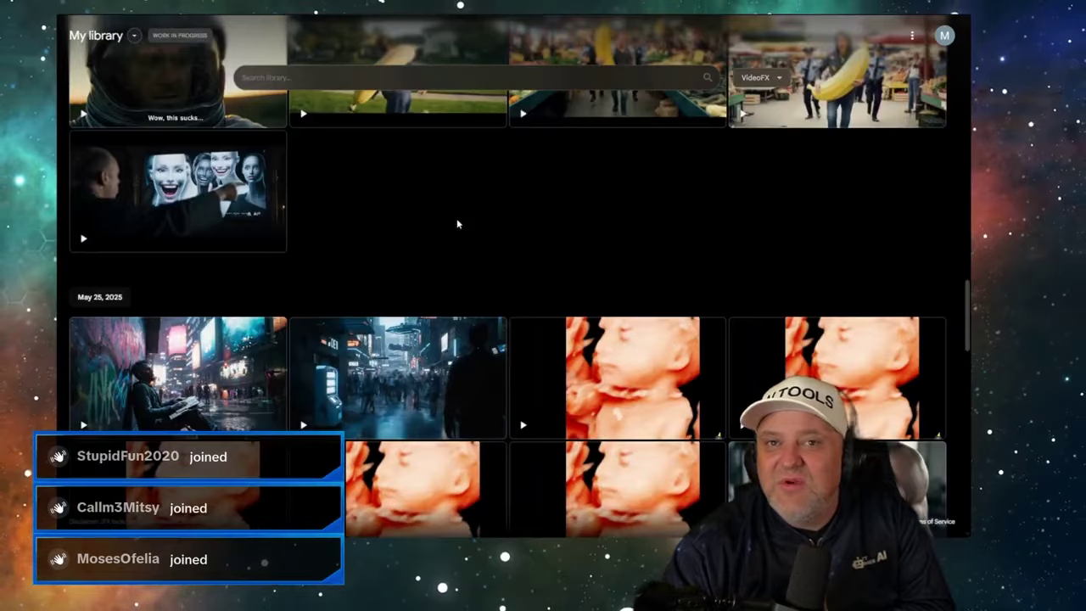
scroll(456, 223, down, 10)
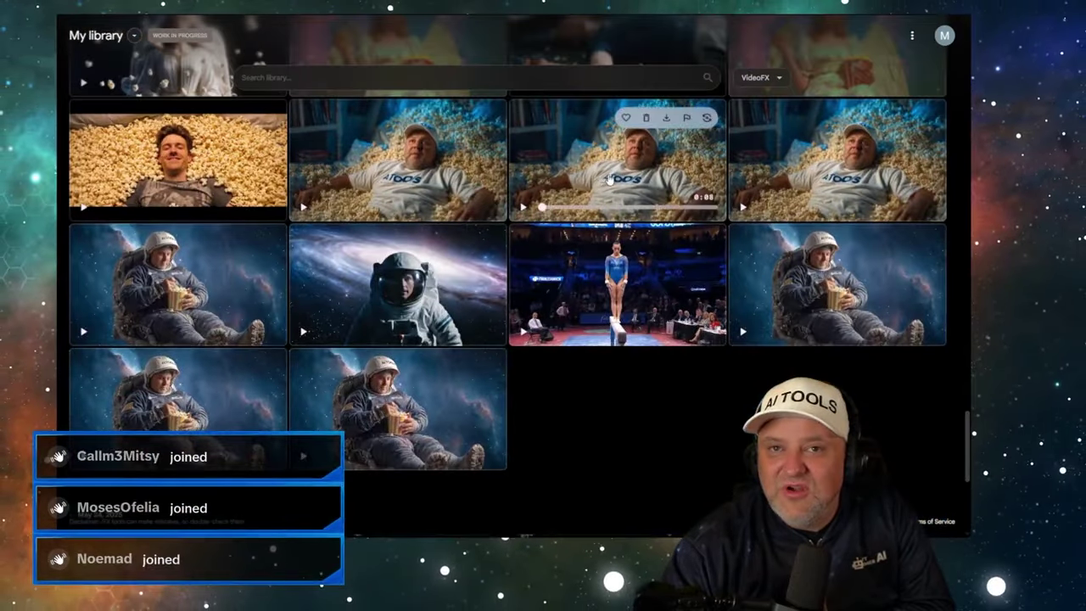
scroll(437, 212, up, 3)
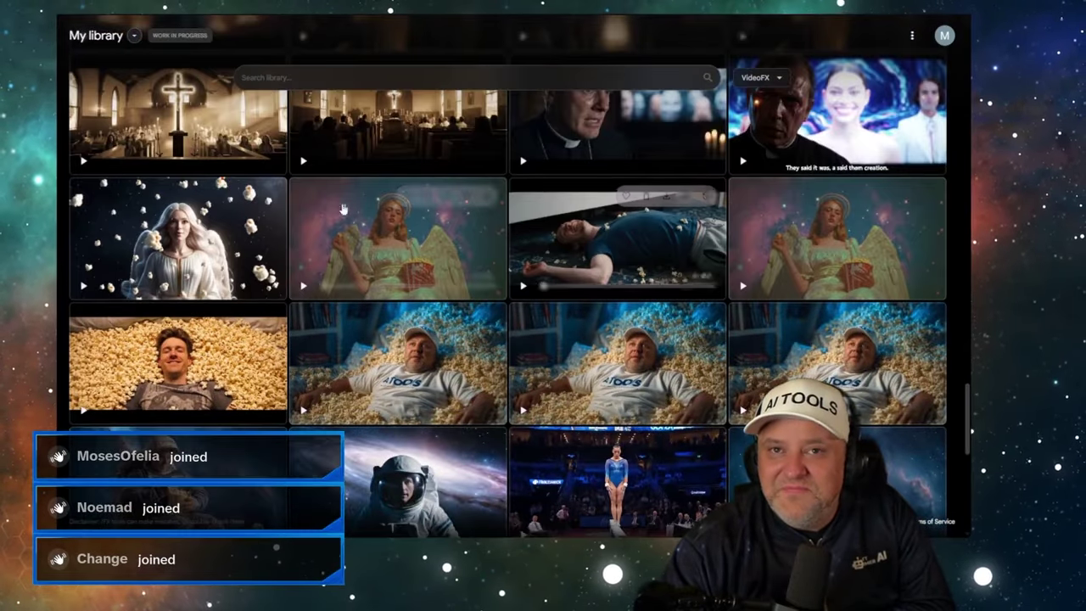
scroll(437, 214, up, 6)
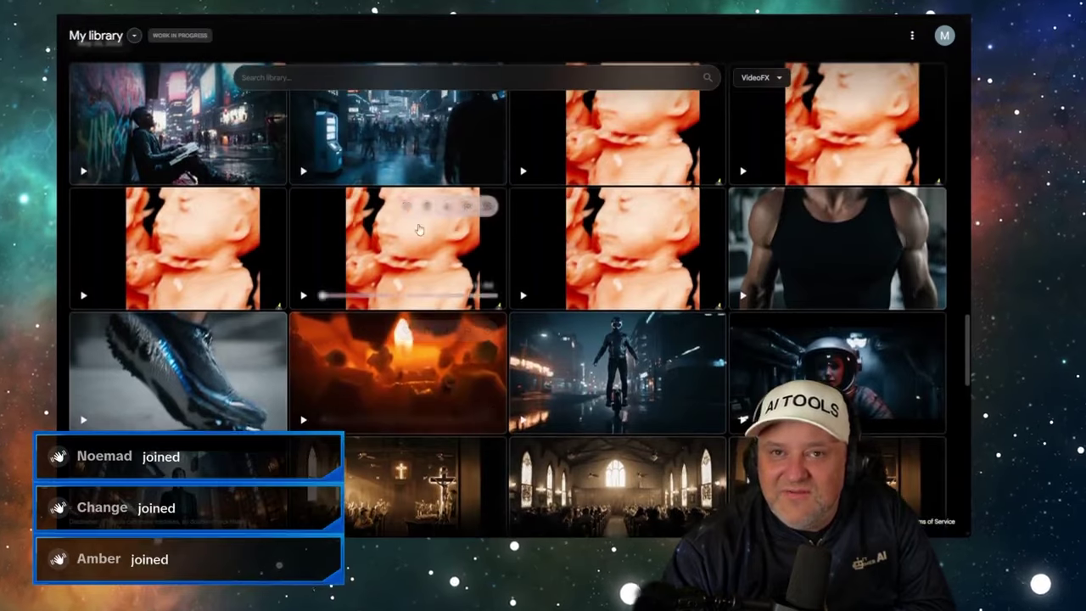
scroll(322, 209, down, 20)
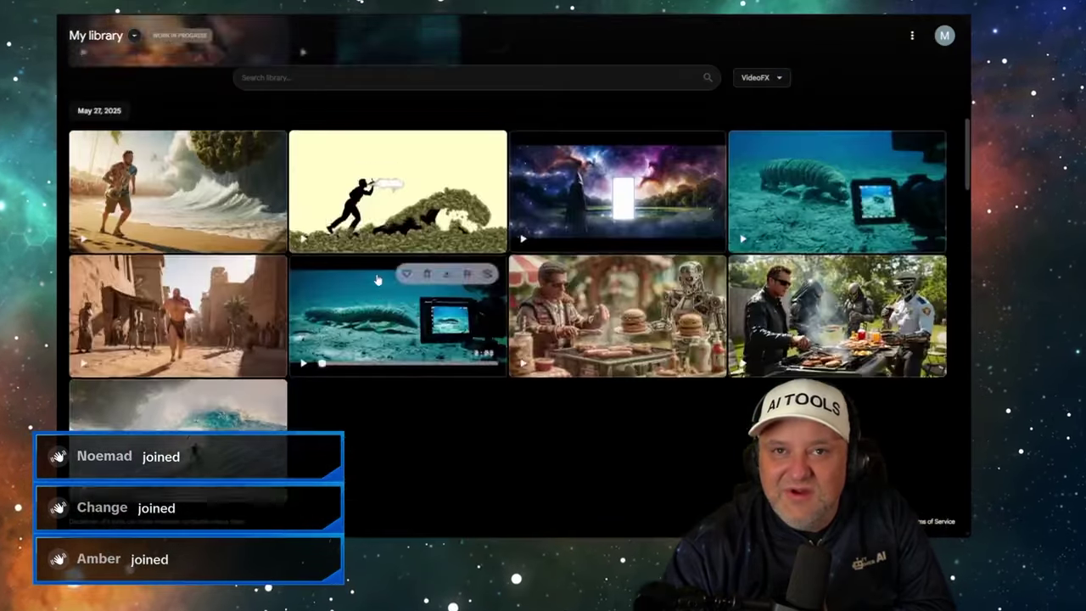
scroll(380, 277, up, 3)
scroll(386, 272, down, 2)
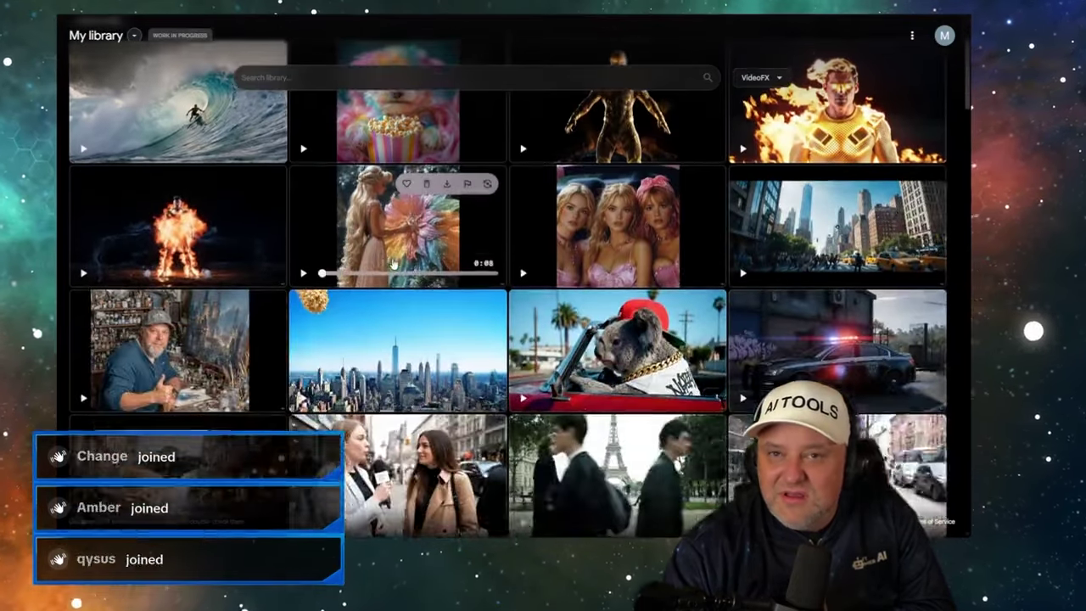
scroll(420, 259, down, 2)
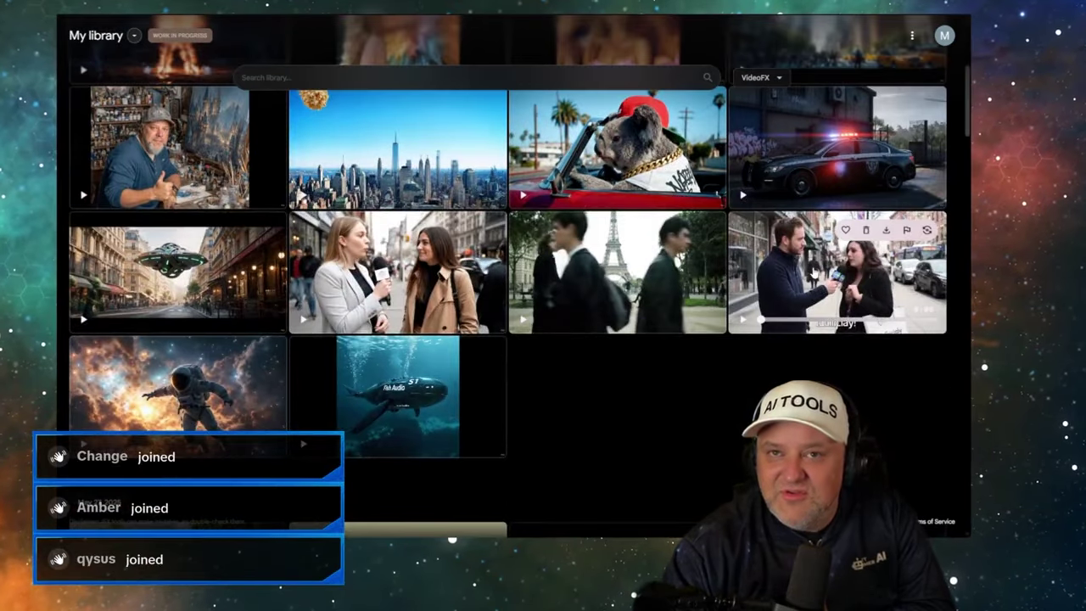
click(840, 280)
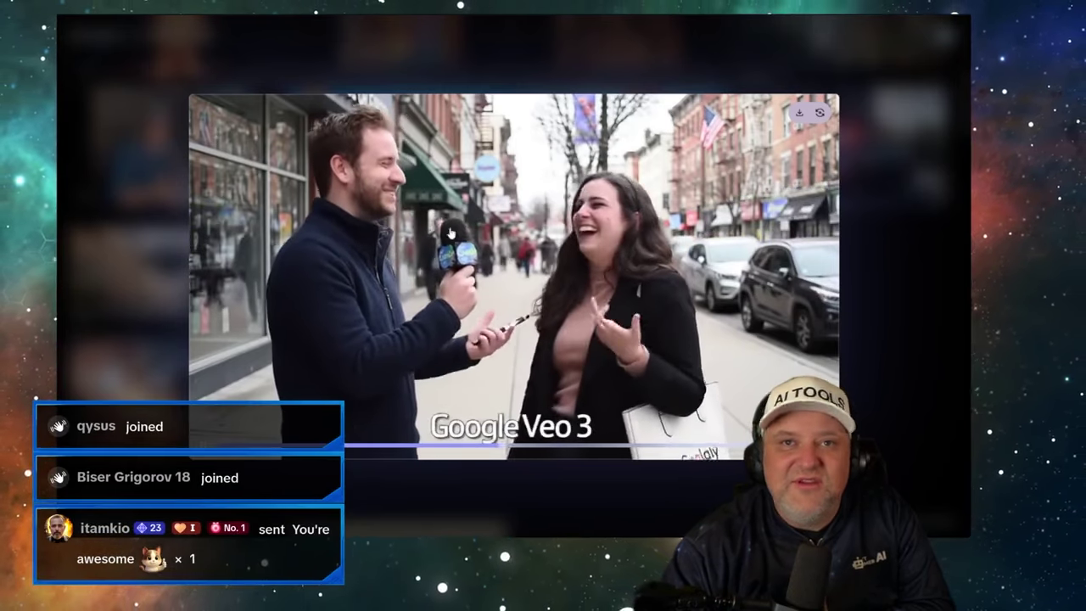
- Close the enlarged street-interview player and scroll the library grid back up
click(842, 149)
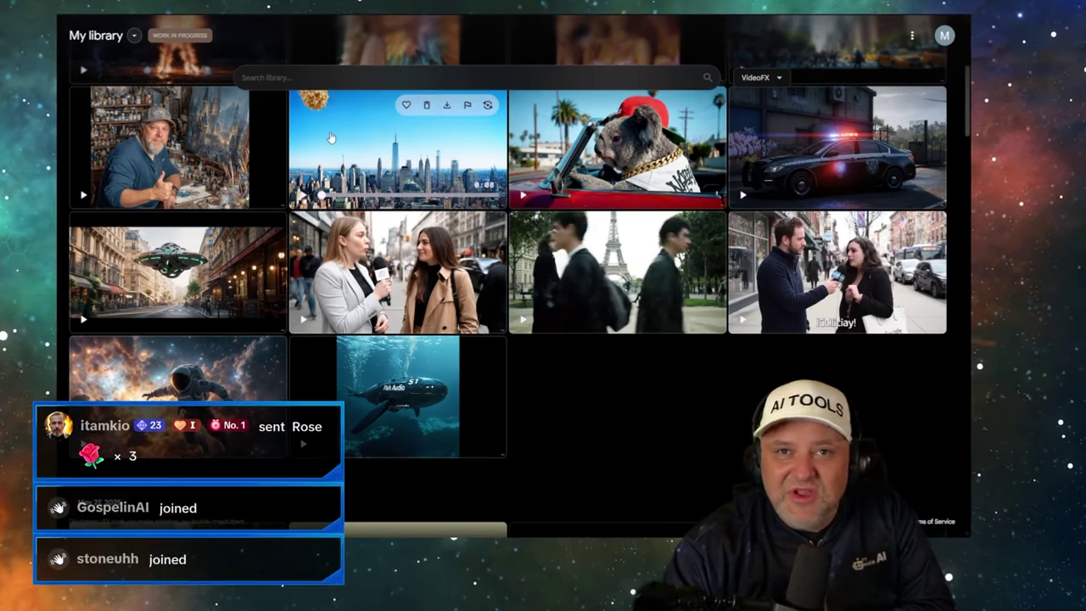
scroll(353, 169, up, 4)
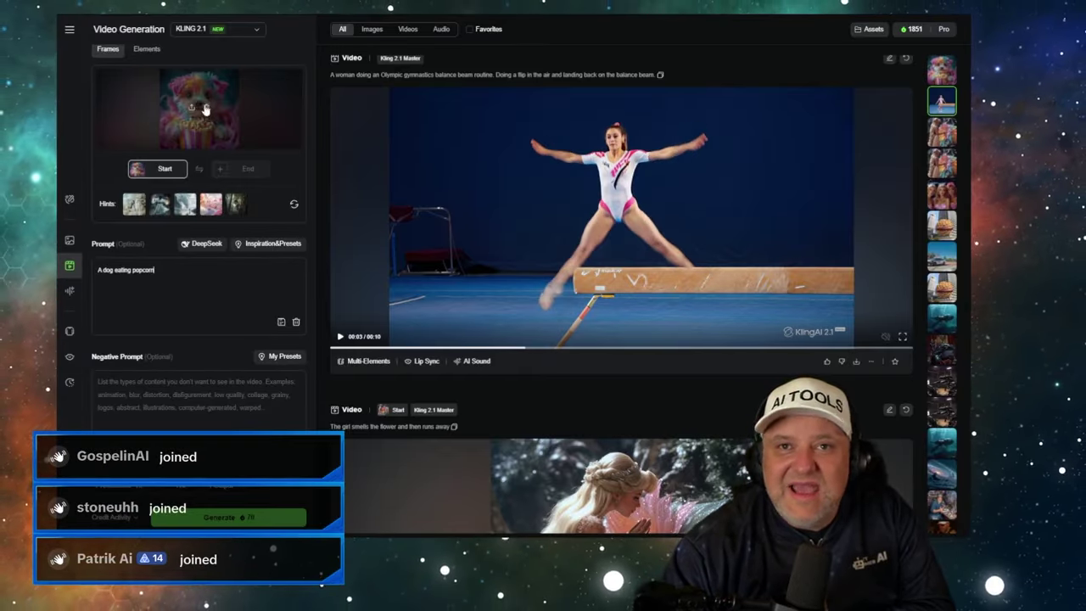
- Open the flower-girl video's detail page in Kling, then switch to the Veo library
click(952, 129)
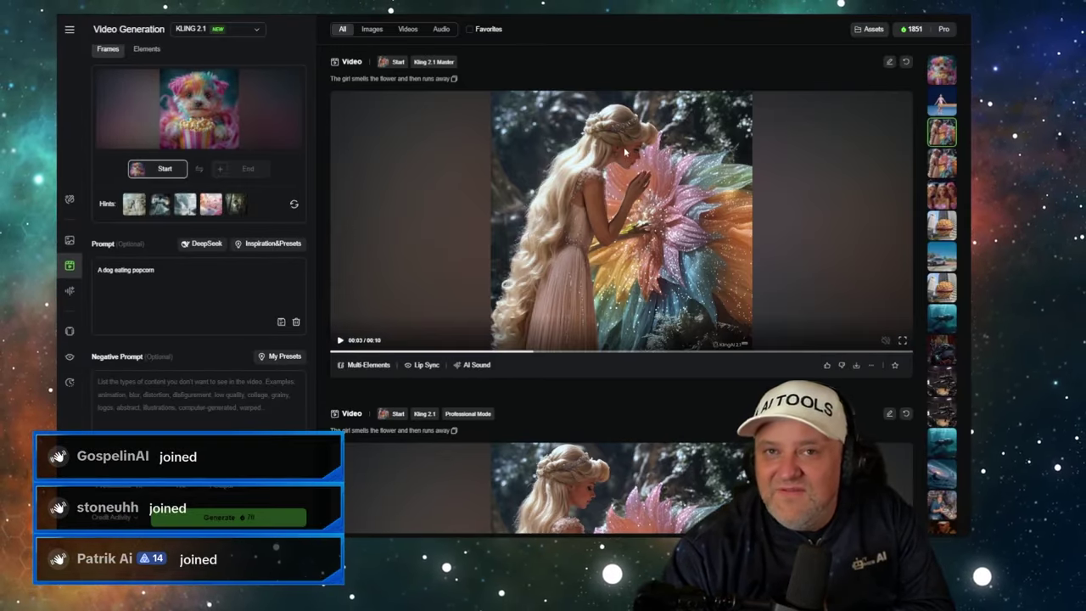
click(576, 163)
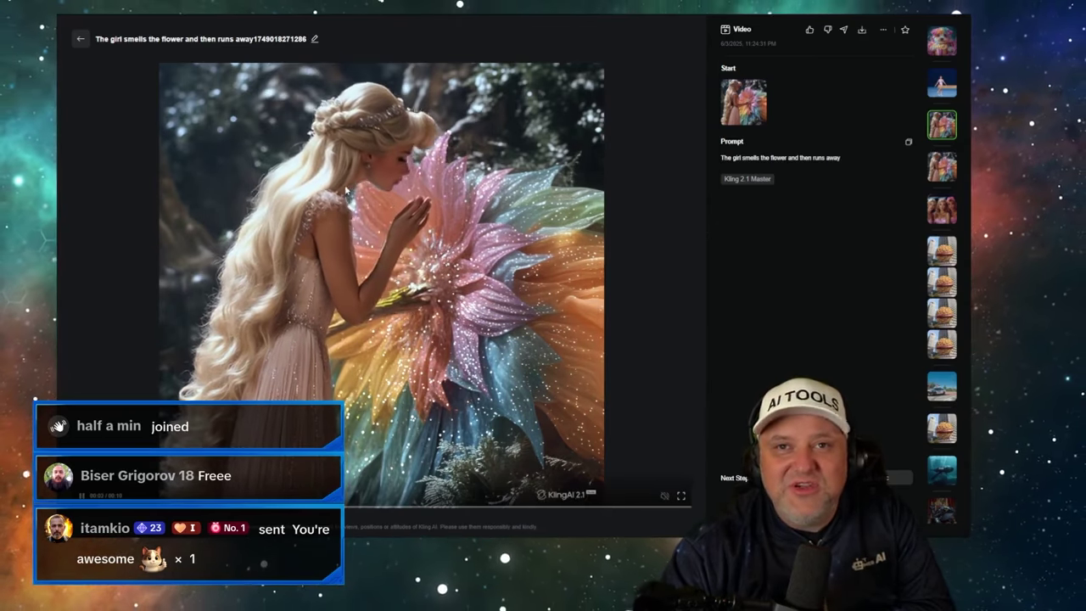
key(ctrl+Tab)
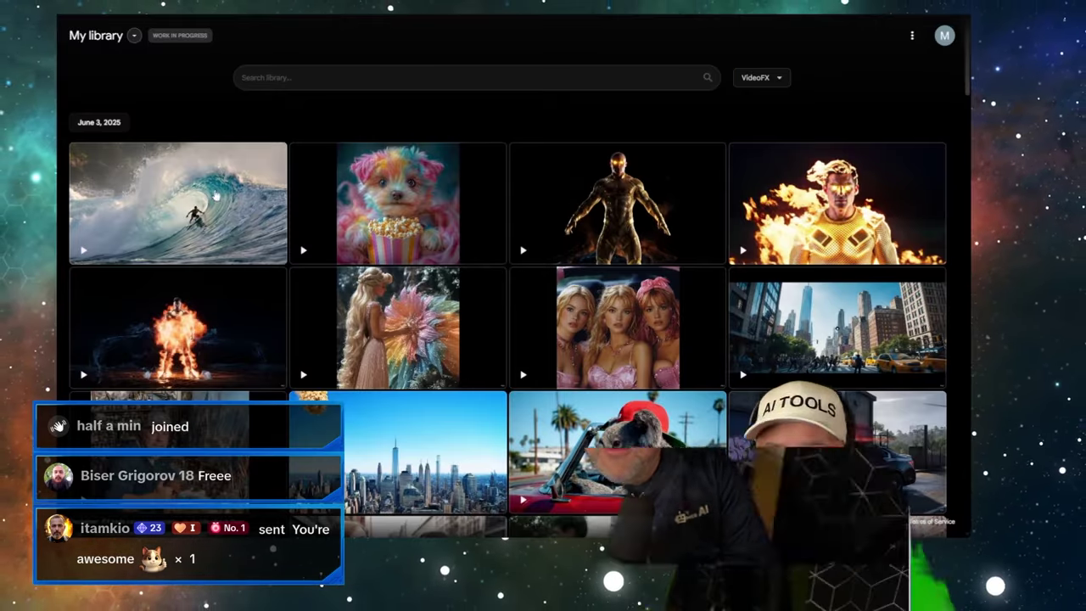
- View the popcorn puppy clip enlarged, close it, and go back to Kling's flower-girl details page
mouse_move(405, 191)
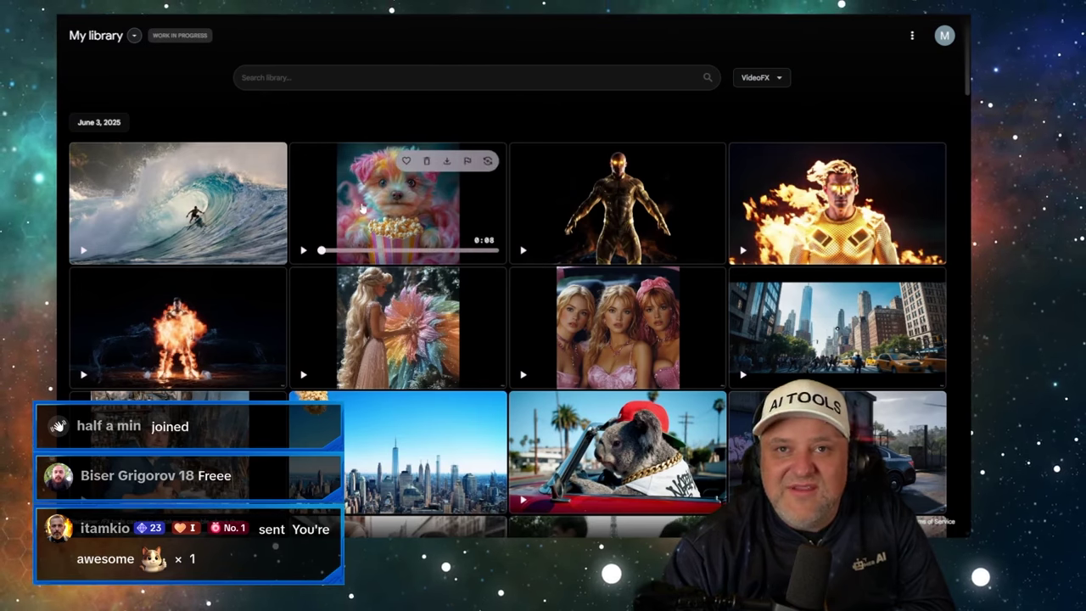
click(373, 208)
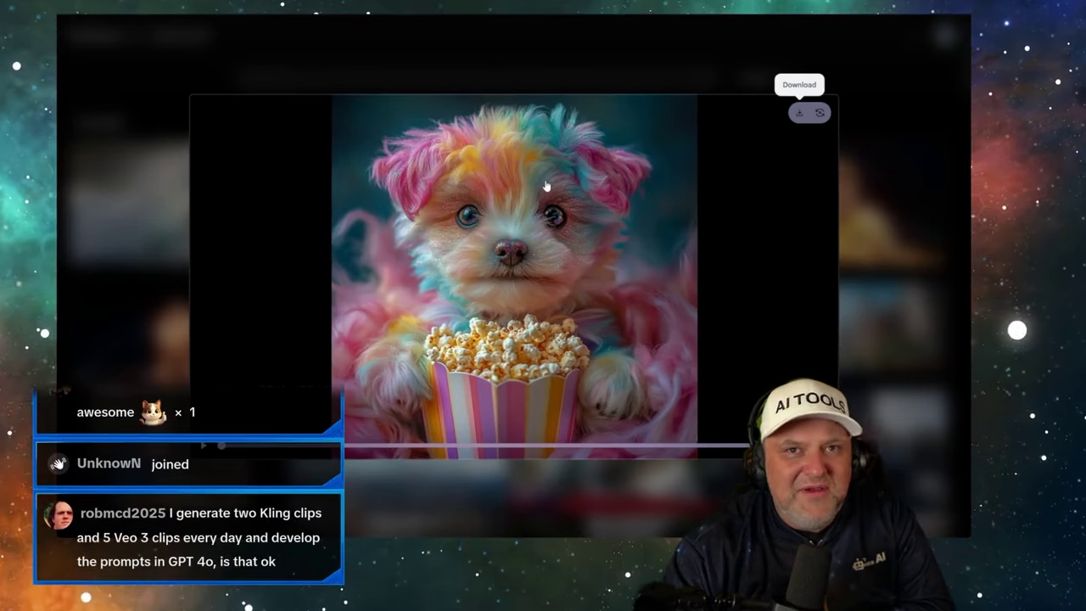
click(534, 49)
mouse_move(384, 192)
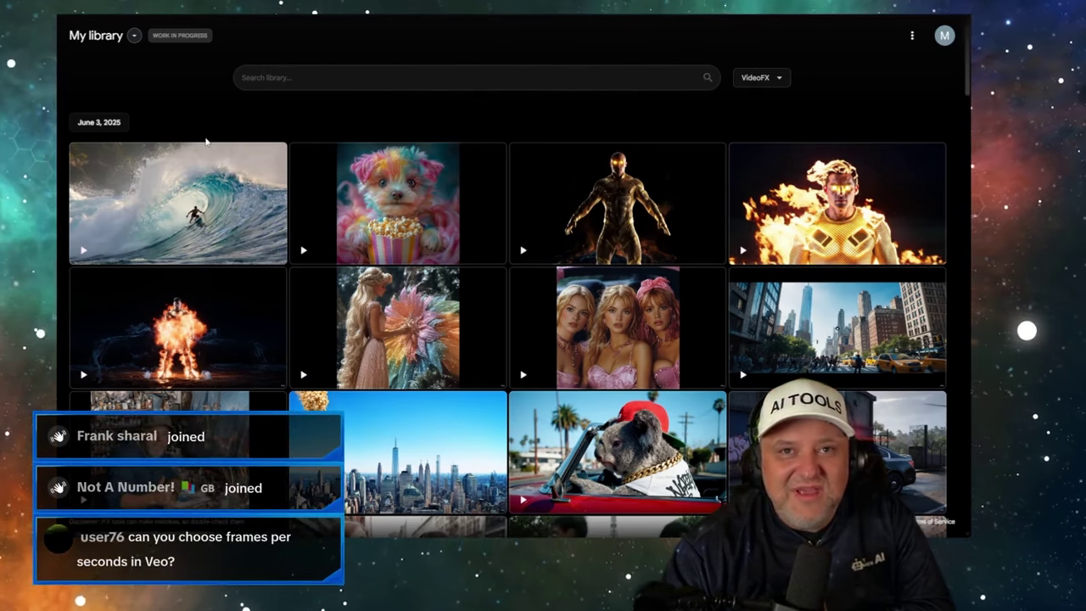
key(ctrl+Tab)
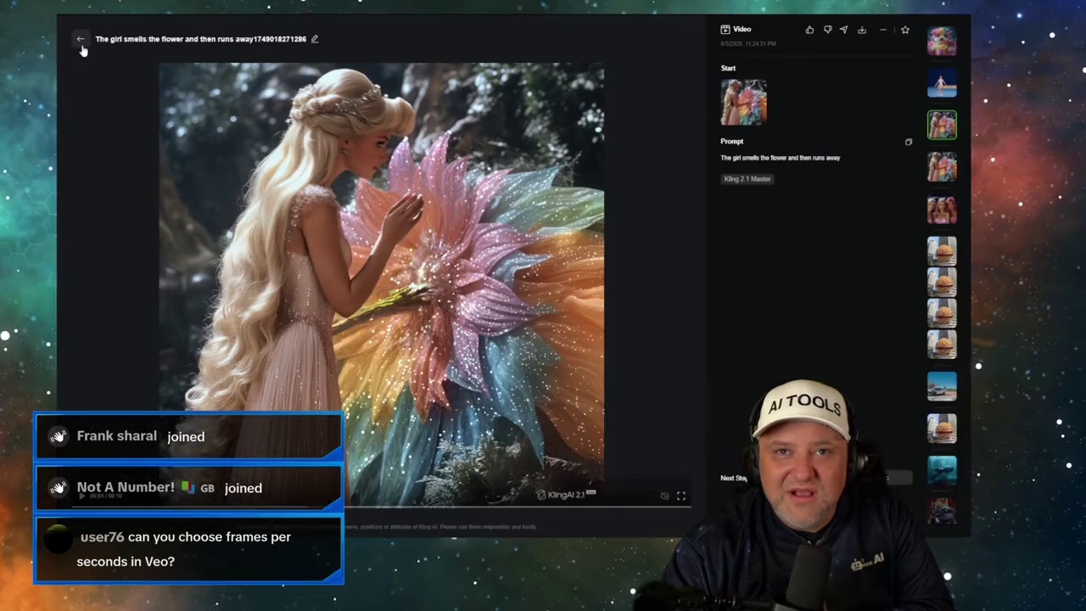
- Leave the flower-girl details for Kling's Video Generation feed, then bring up the Veo library
click(80, 42)
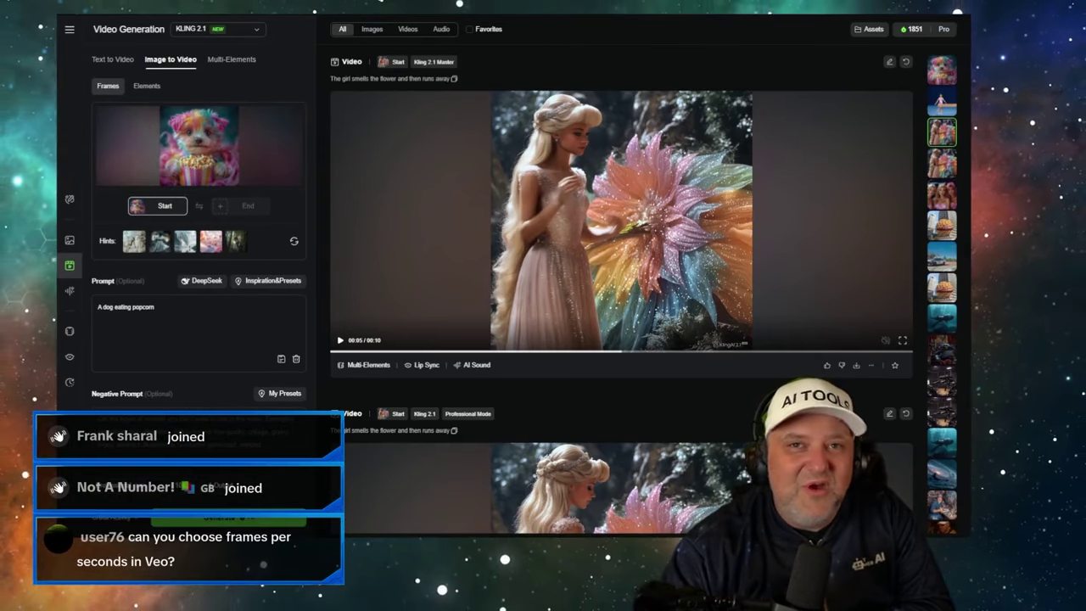
key(ctrl+Tab)
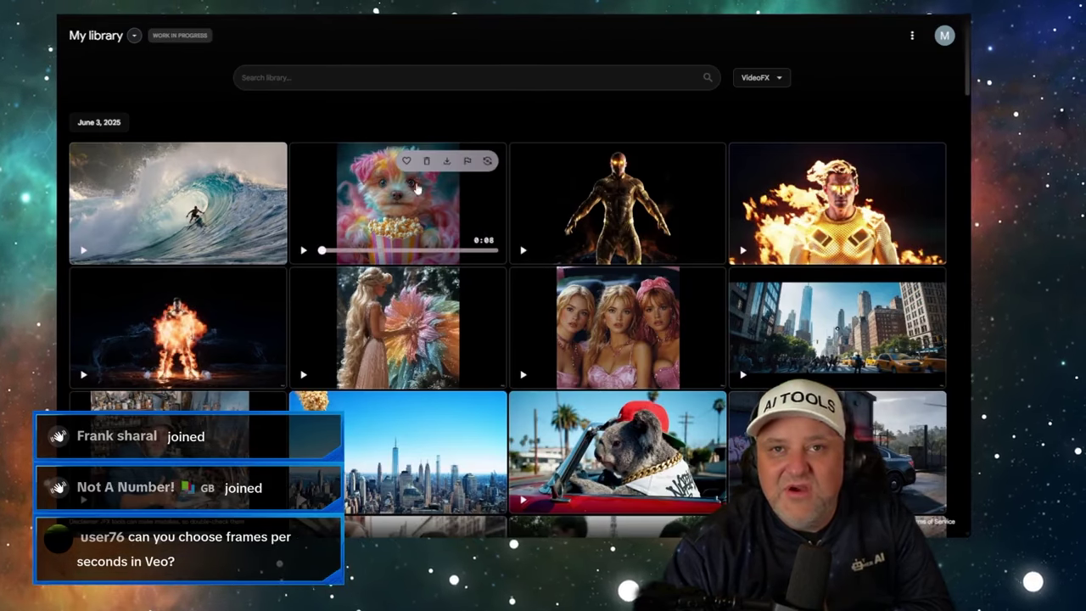
- Enlarge and close the popcorn puppy clip, browse the Veo grid, then return to Kling's generation feed
click(380, 184)
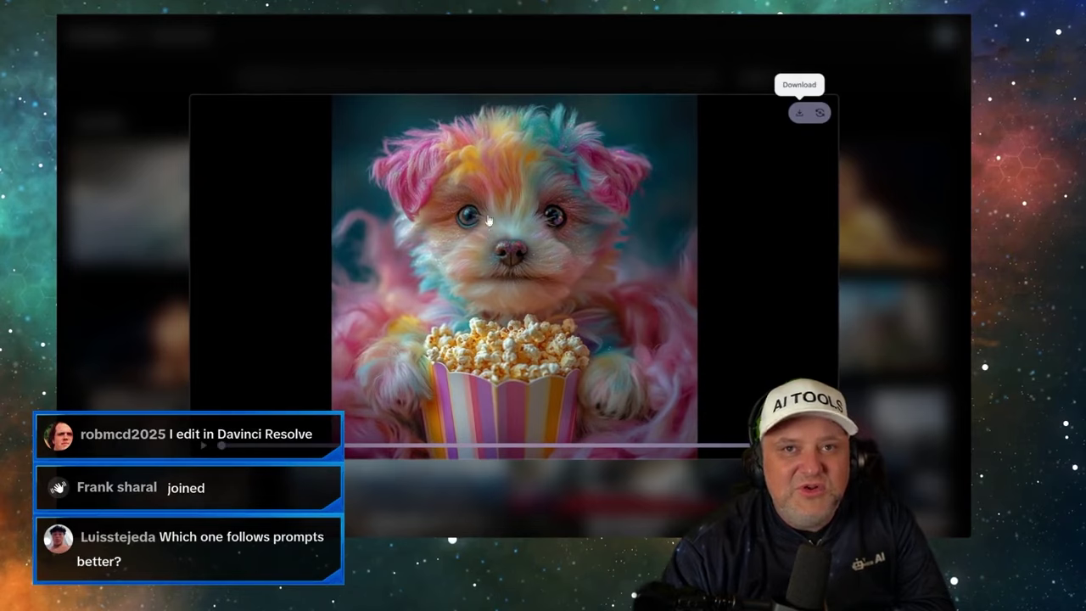
click(537, 86)
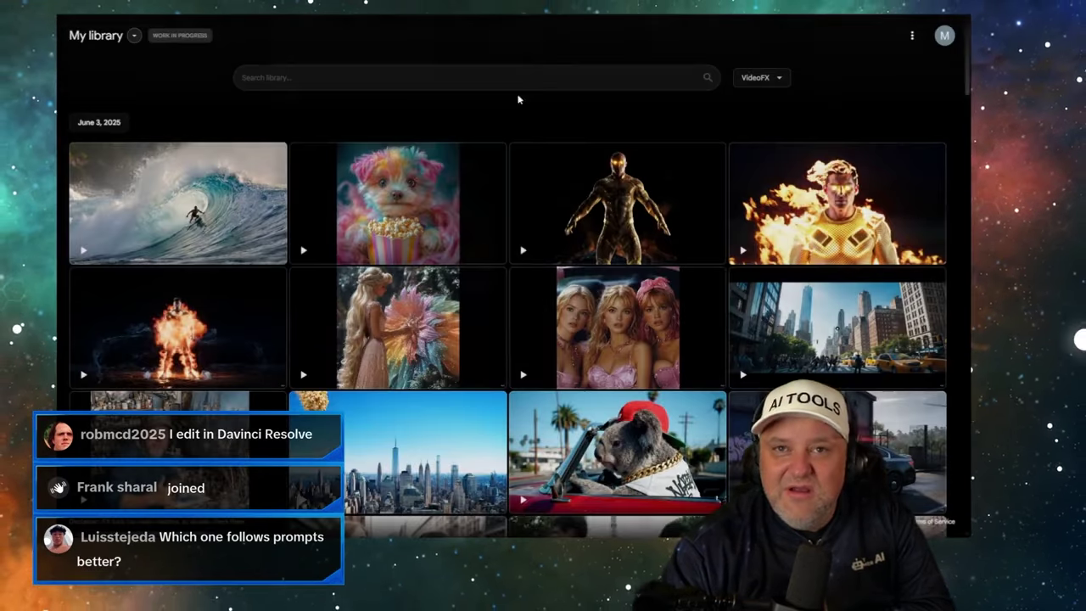
scroll(421, 233, down, 2)
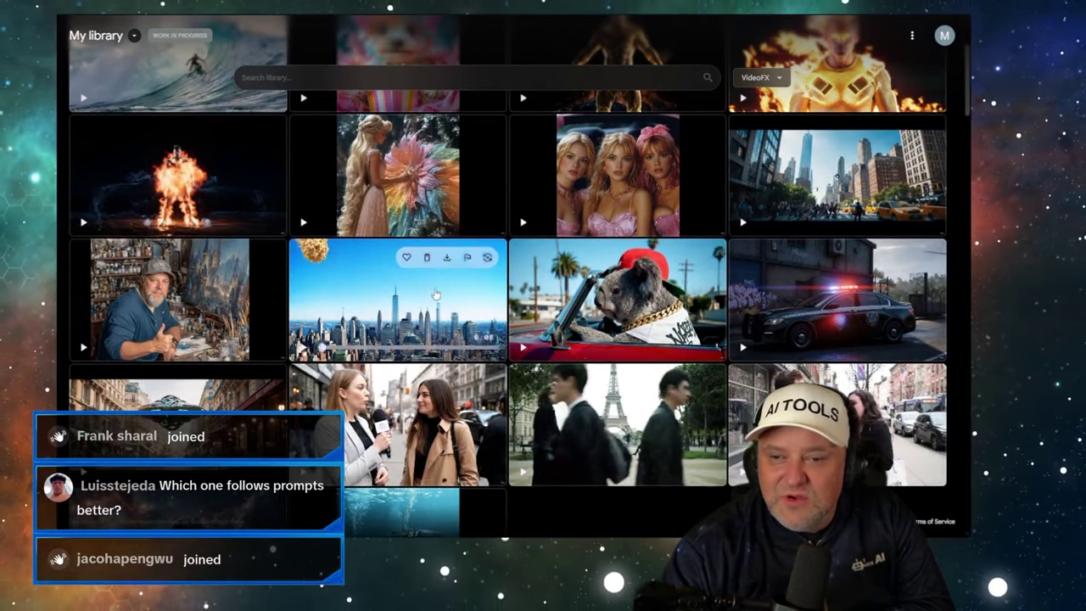
scroll(293, 305, down, 2)
scroll(379, 285, up, 5)
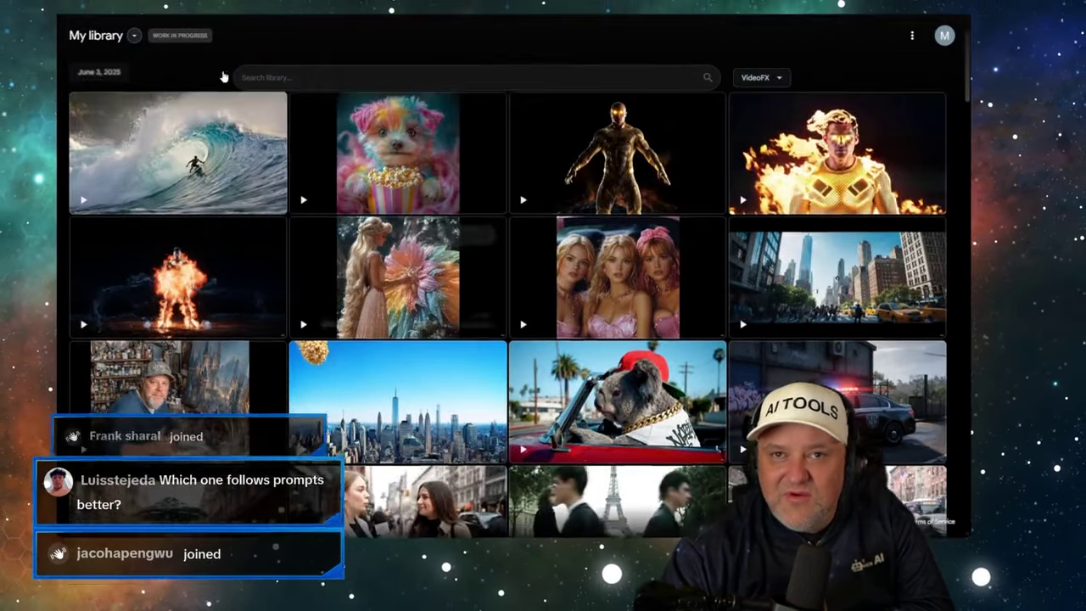
click(379, 285)
- Scroll Kling's feed through the popcorn-meteor and whale clips, then return to the VideoFX My library grid
scroll(452, 224, down, 8)
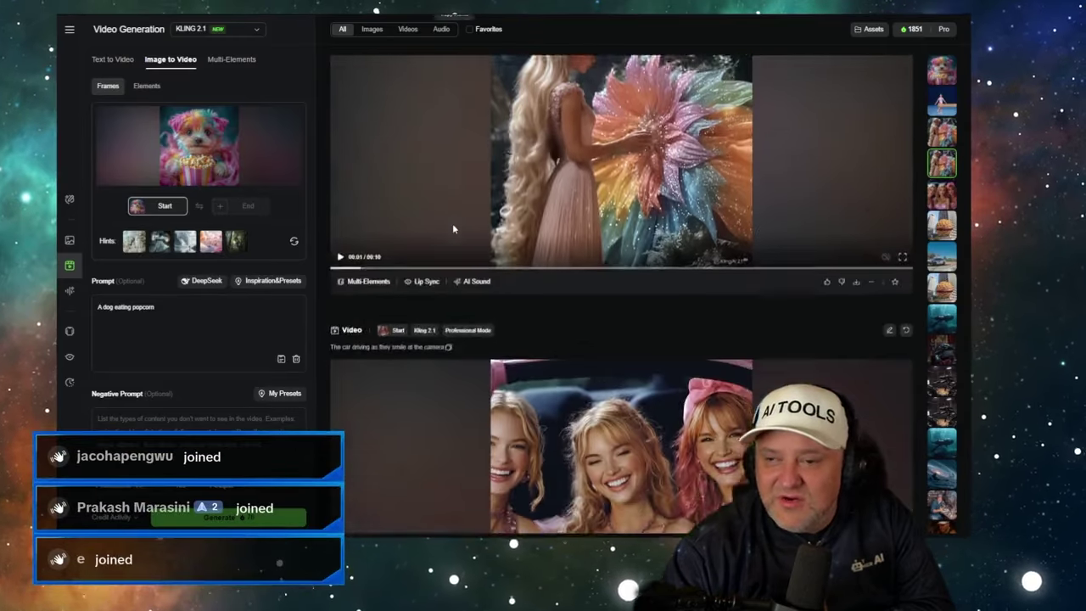
scroll(453, 229, down, 1)
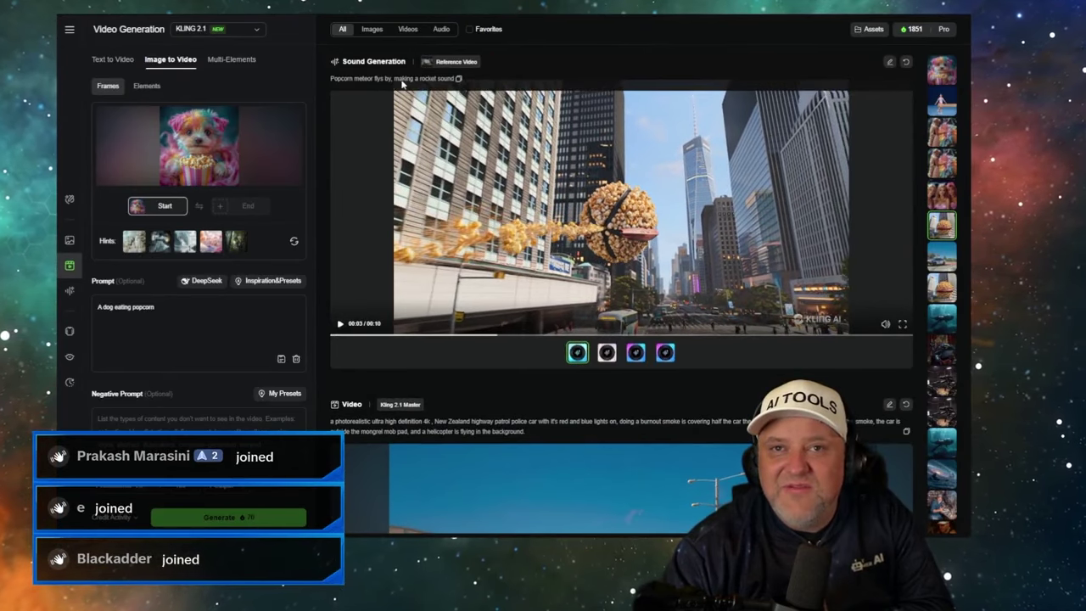
scroll(349, 105, down, 8)
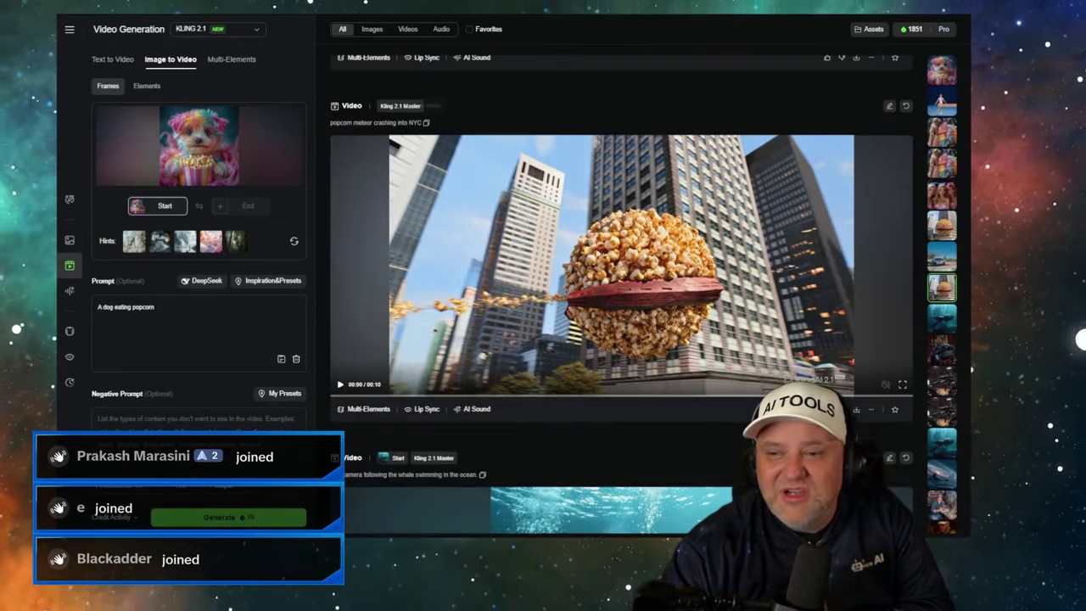
mouse_move(751, 317)
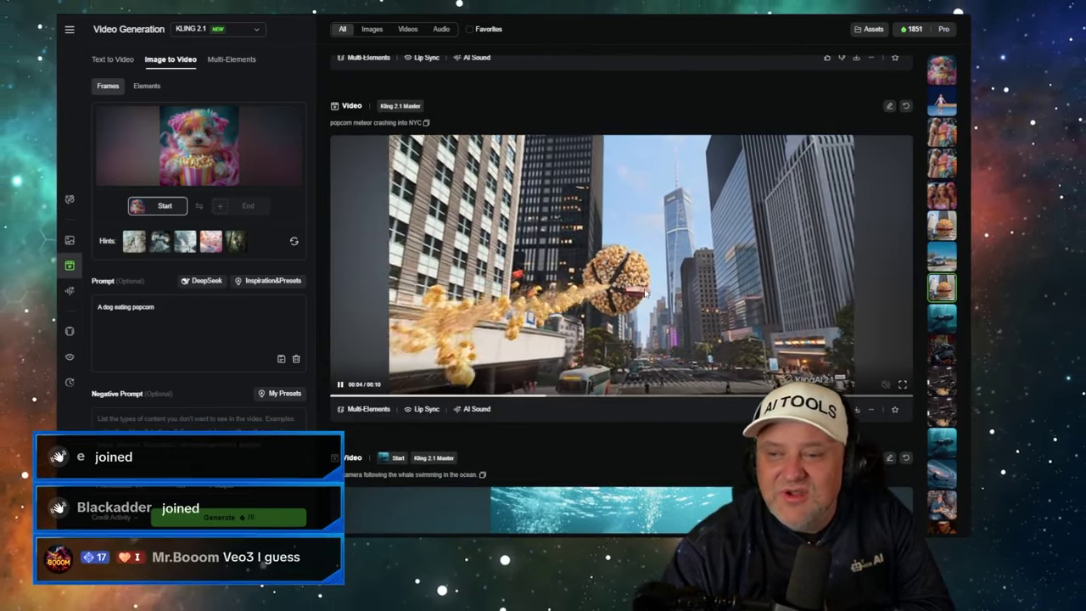
scroll(645, 292, down, 4)
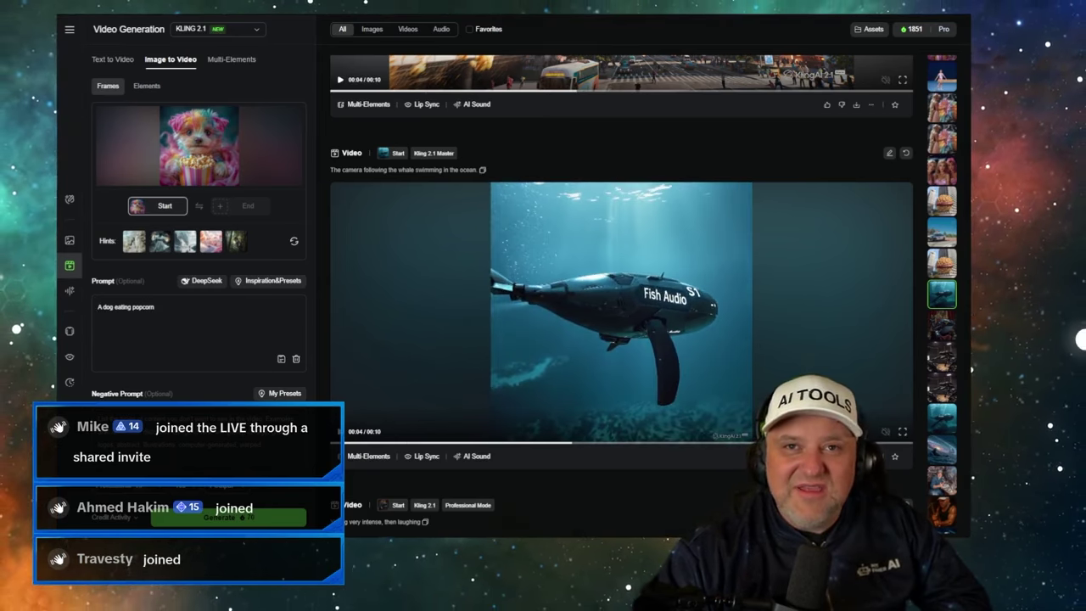
click(290, 7)
mouse_move(394, 183)
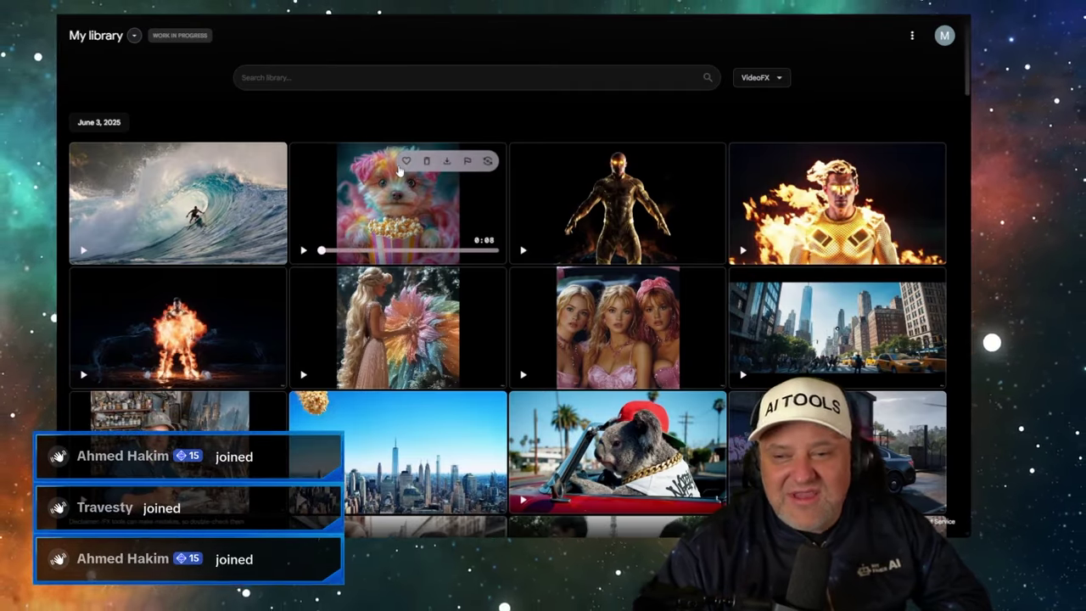